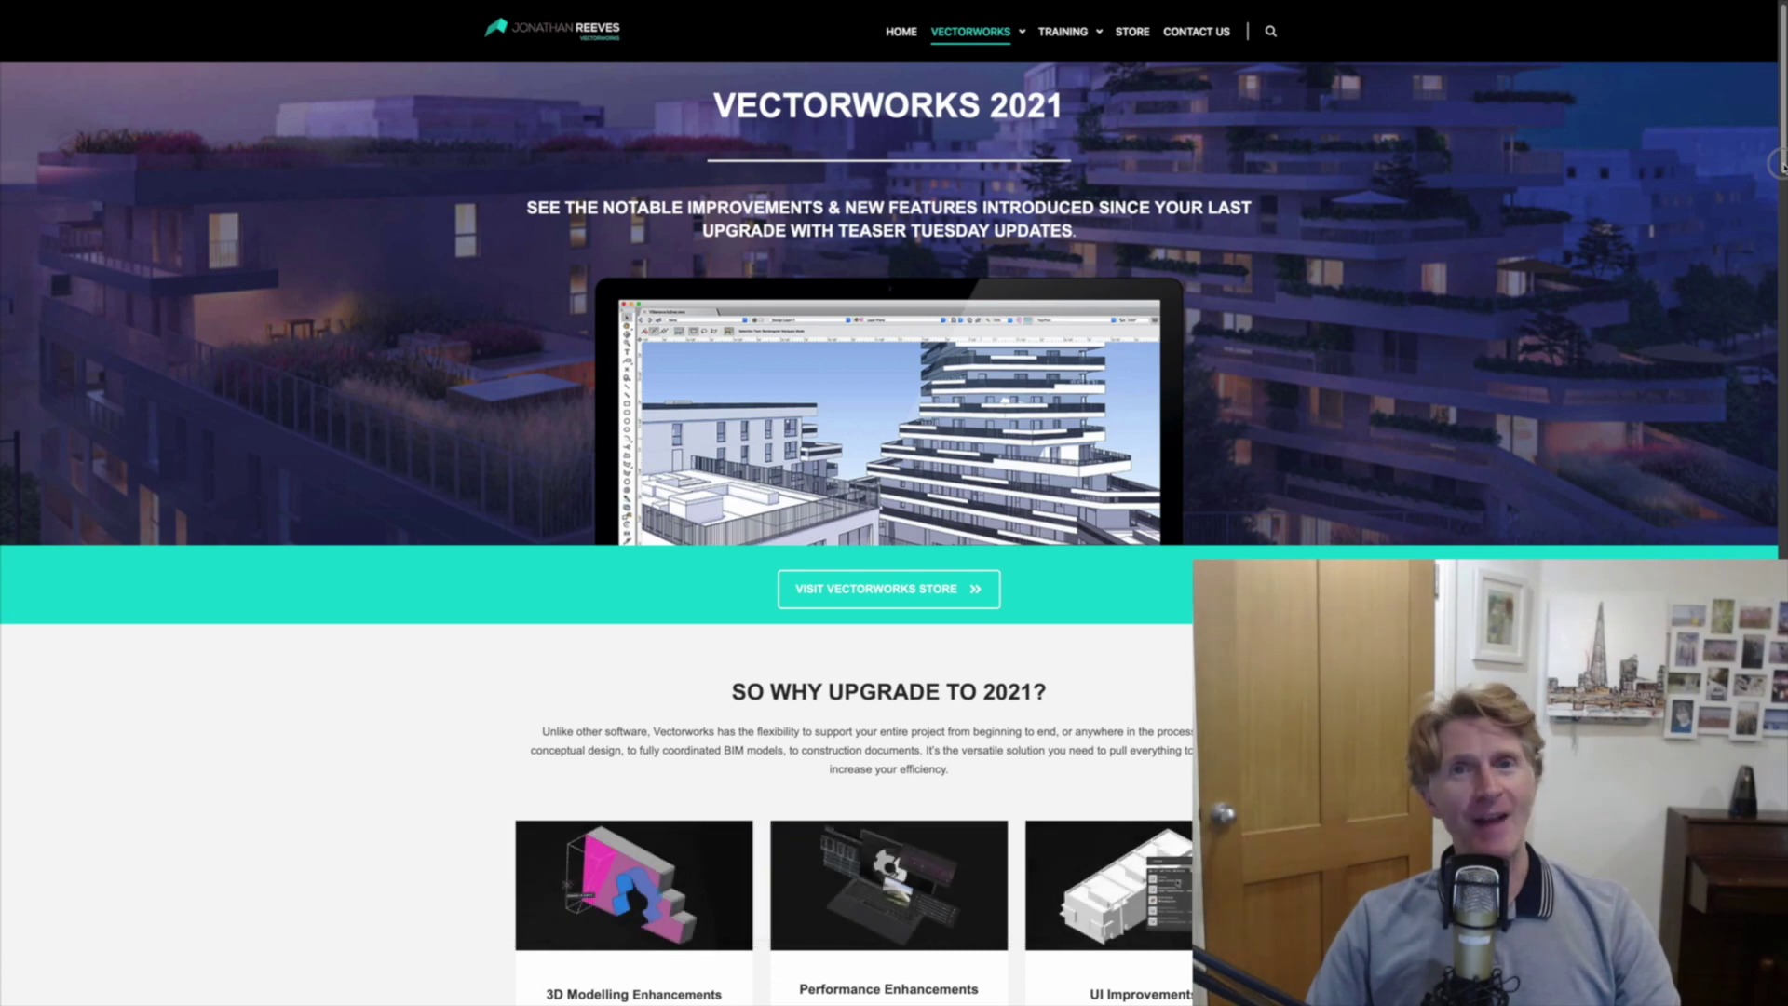
Look through the upgrade reasons and feature categories on the Vectorworks 2021 web page
{"action": "scroll", "coordinate": [889, 333], "scroll_direction": "down", "scroll_amount": 2}
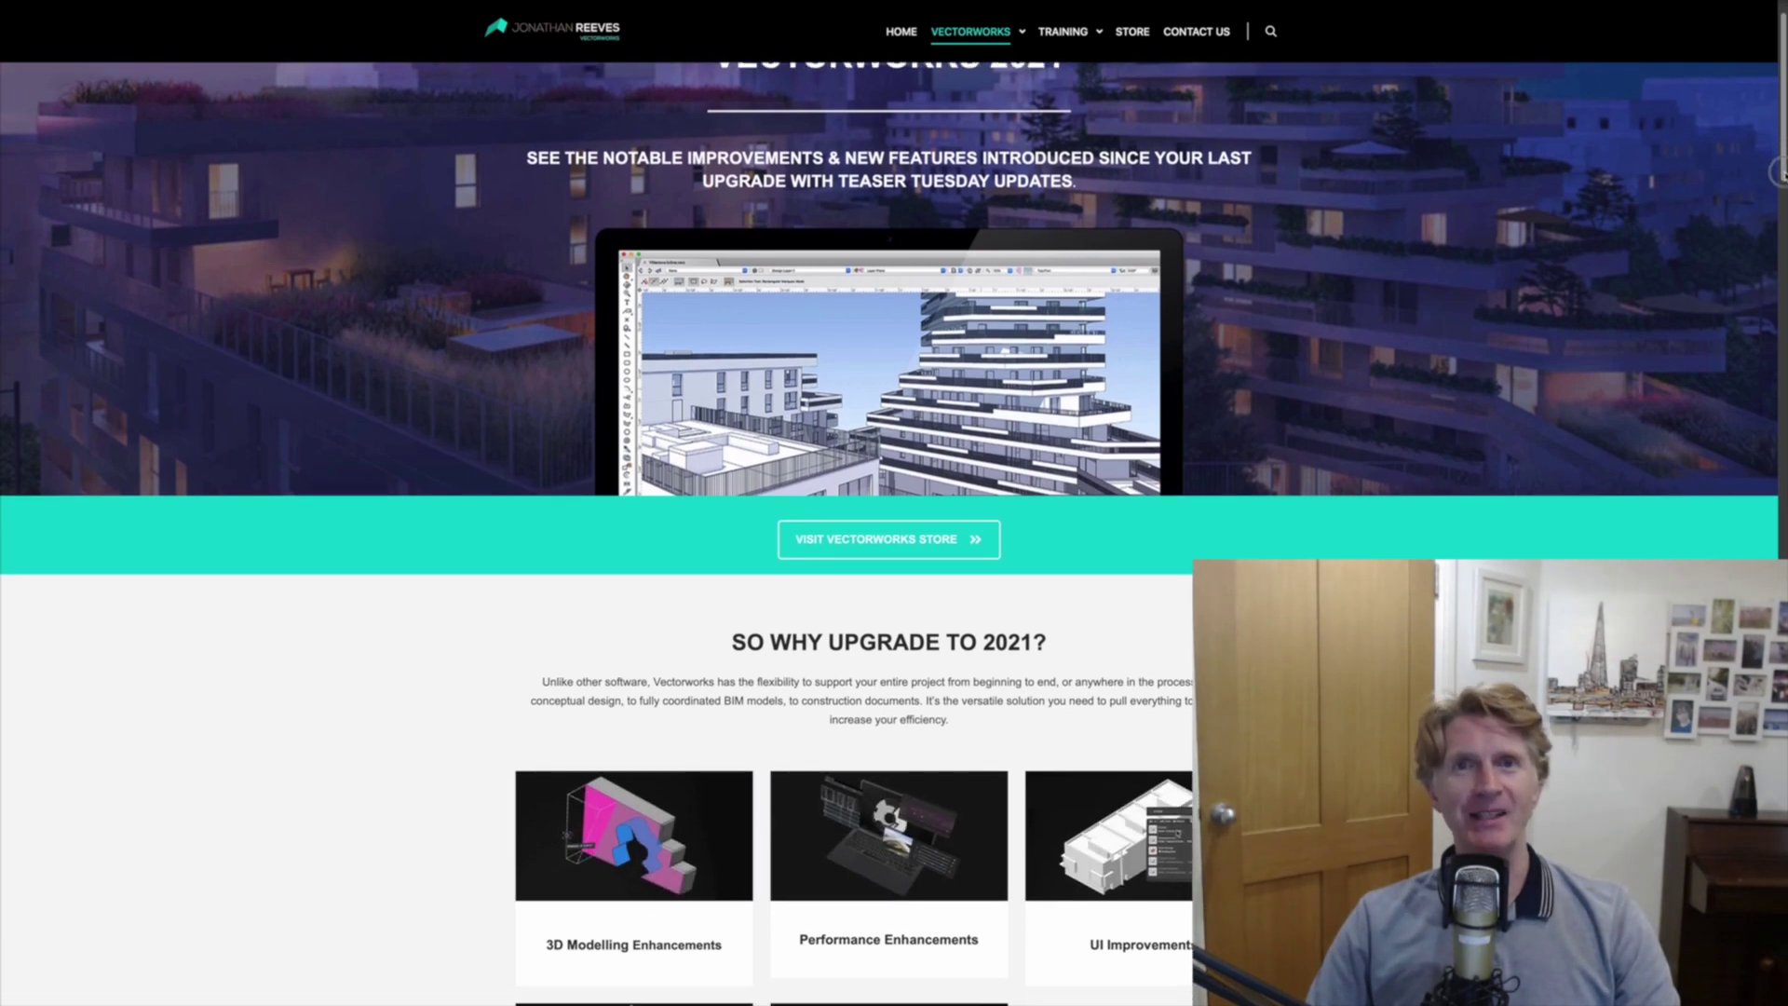
{"action": "scroll", "coordinate": [890, 333], "scroll_direction": "down", "scroll_amount": 2}
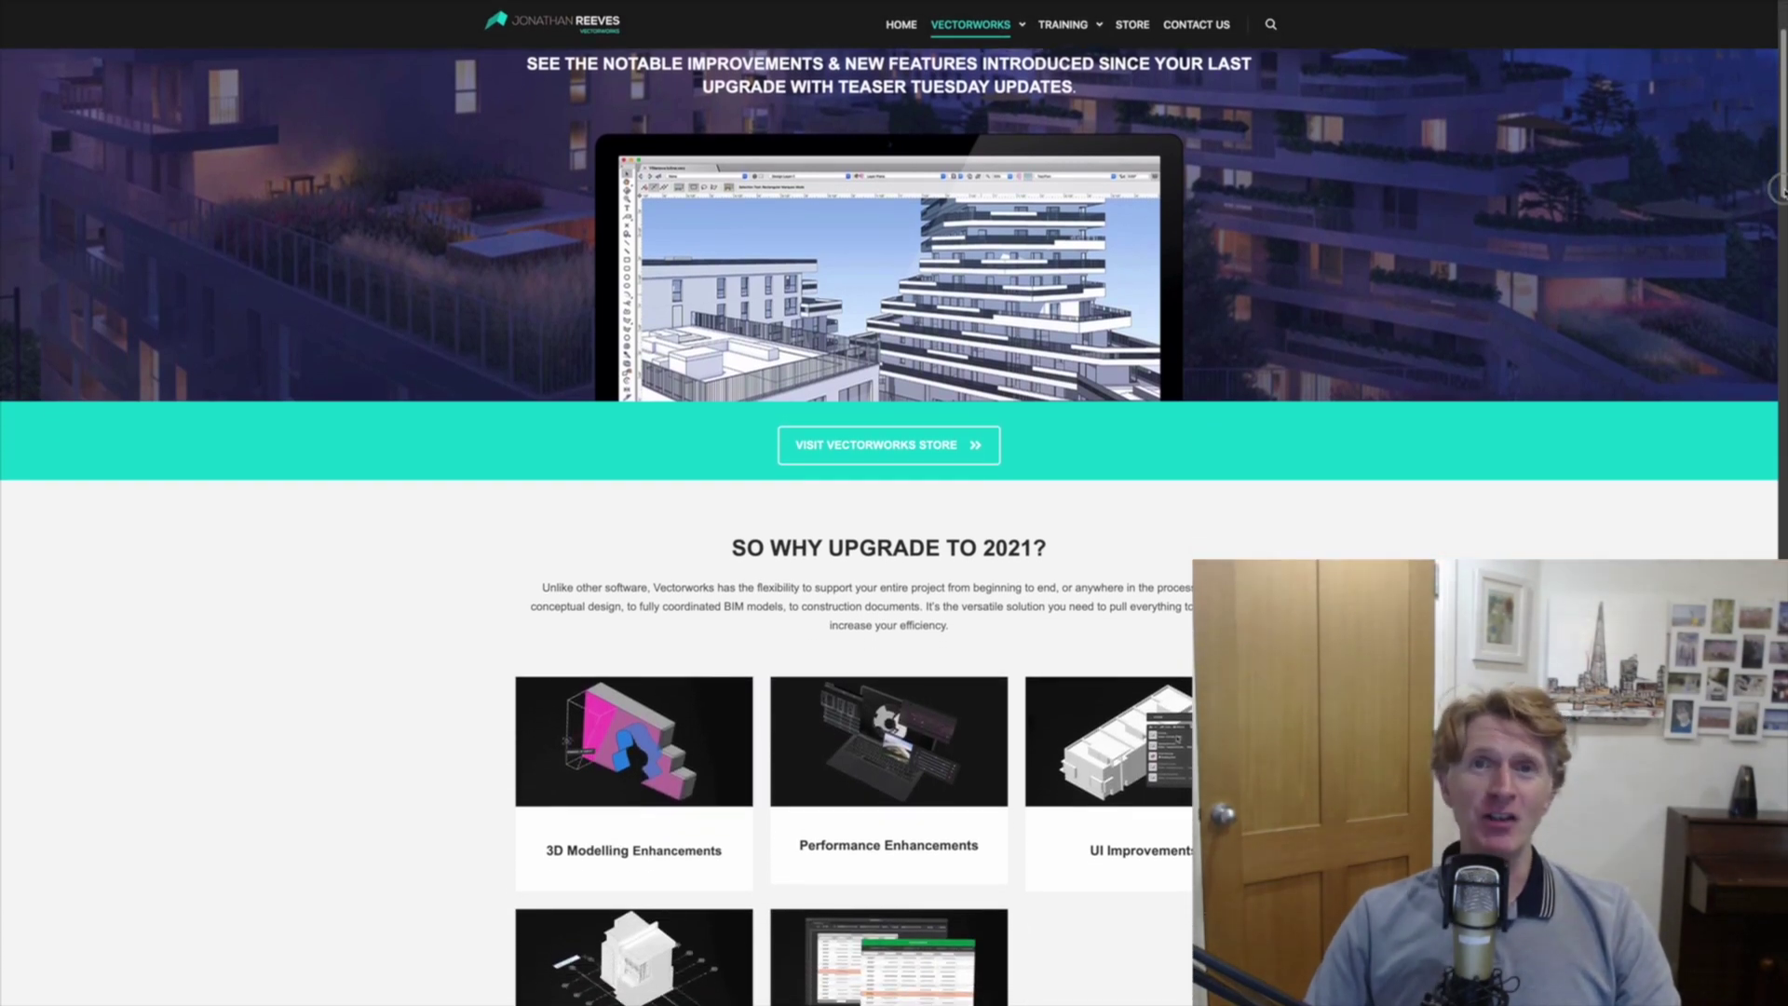
{"action": "scroll", "coordinate": [890, 333], "scroll_direction": "down", "scroll_amount": 3}
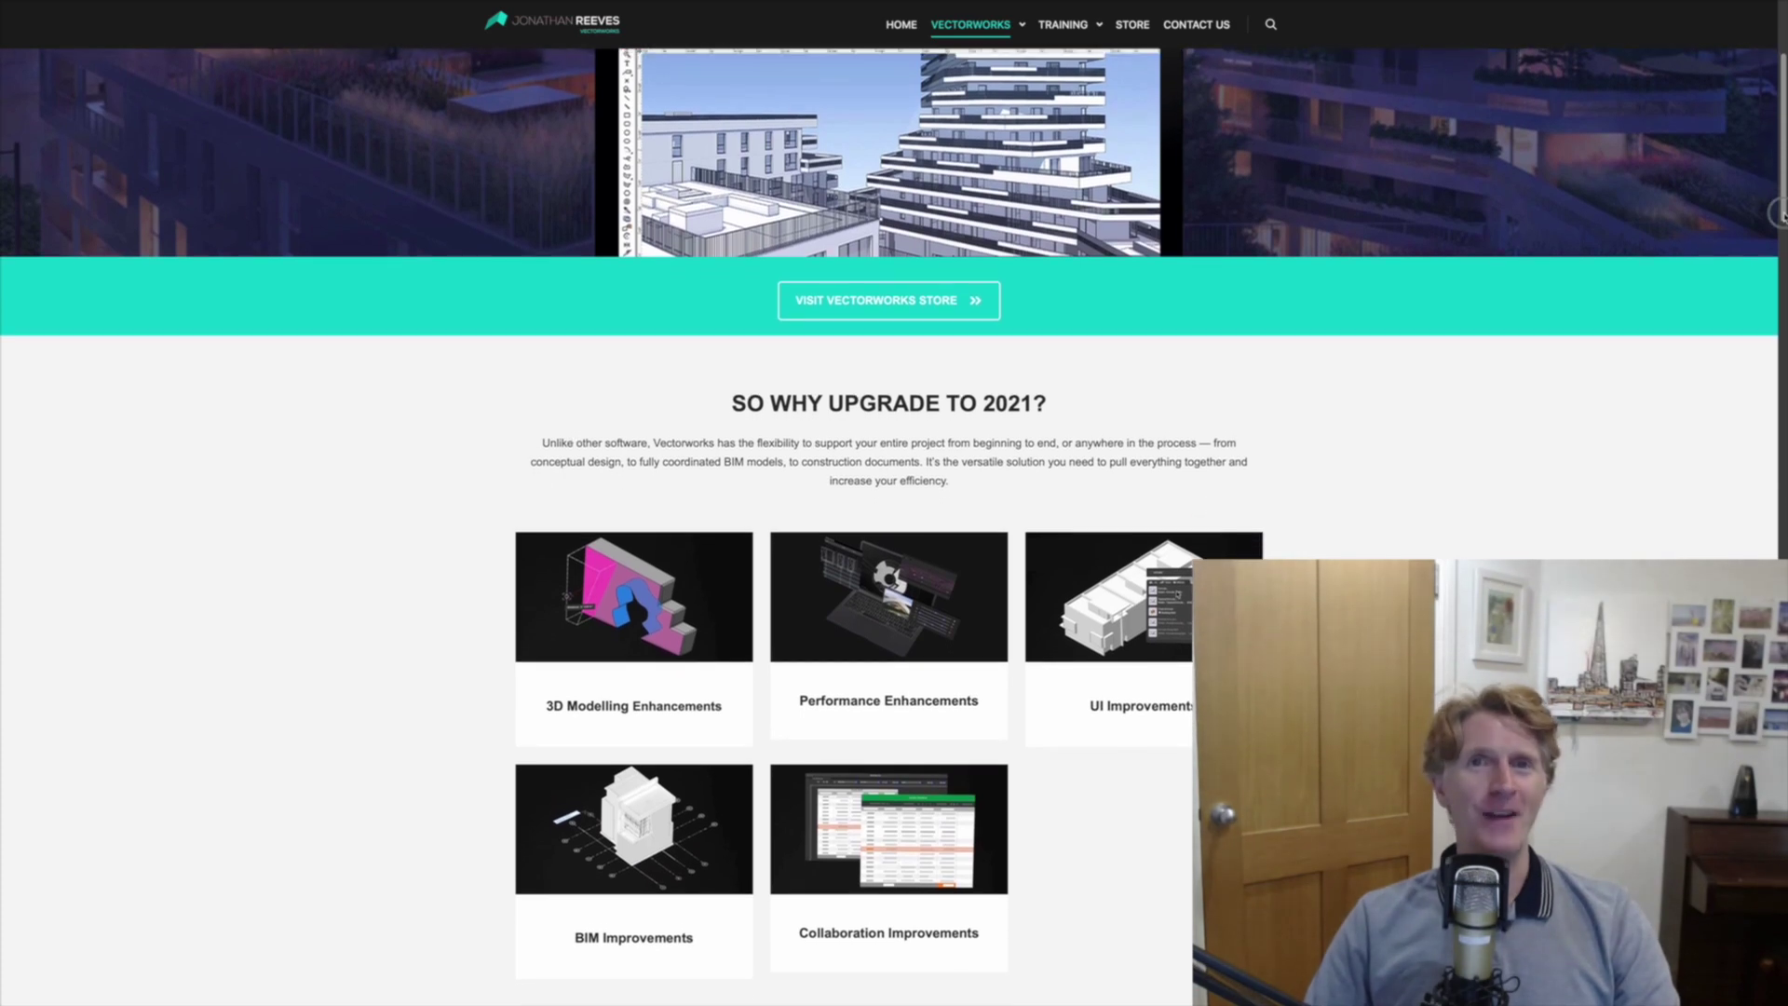
{"action": "scroll", "coordinate": [1775, 221], "scroll_direction": "down", "scroll_amount": 2}
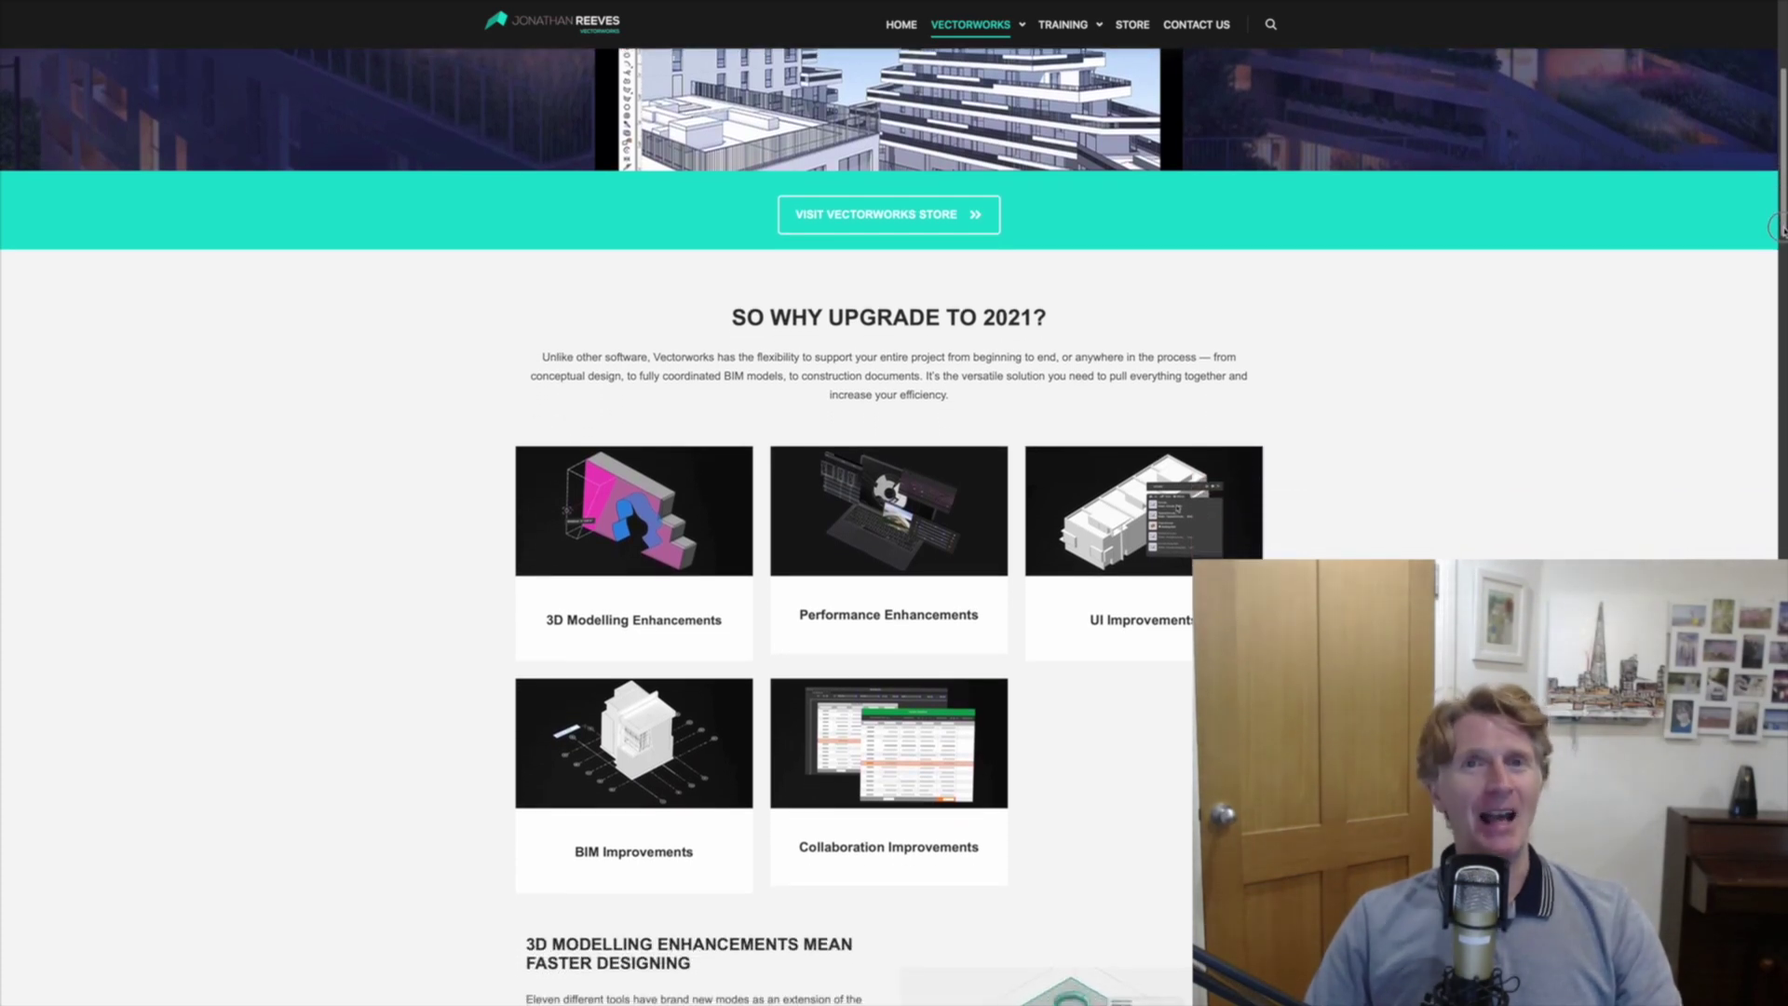
{"action": "scroll", "coordinate": [1776, 228], "scroll_direction": "down", "scroll_amount": 3}
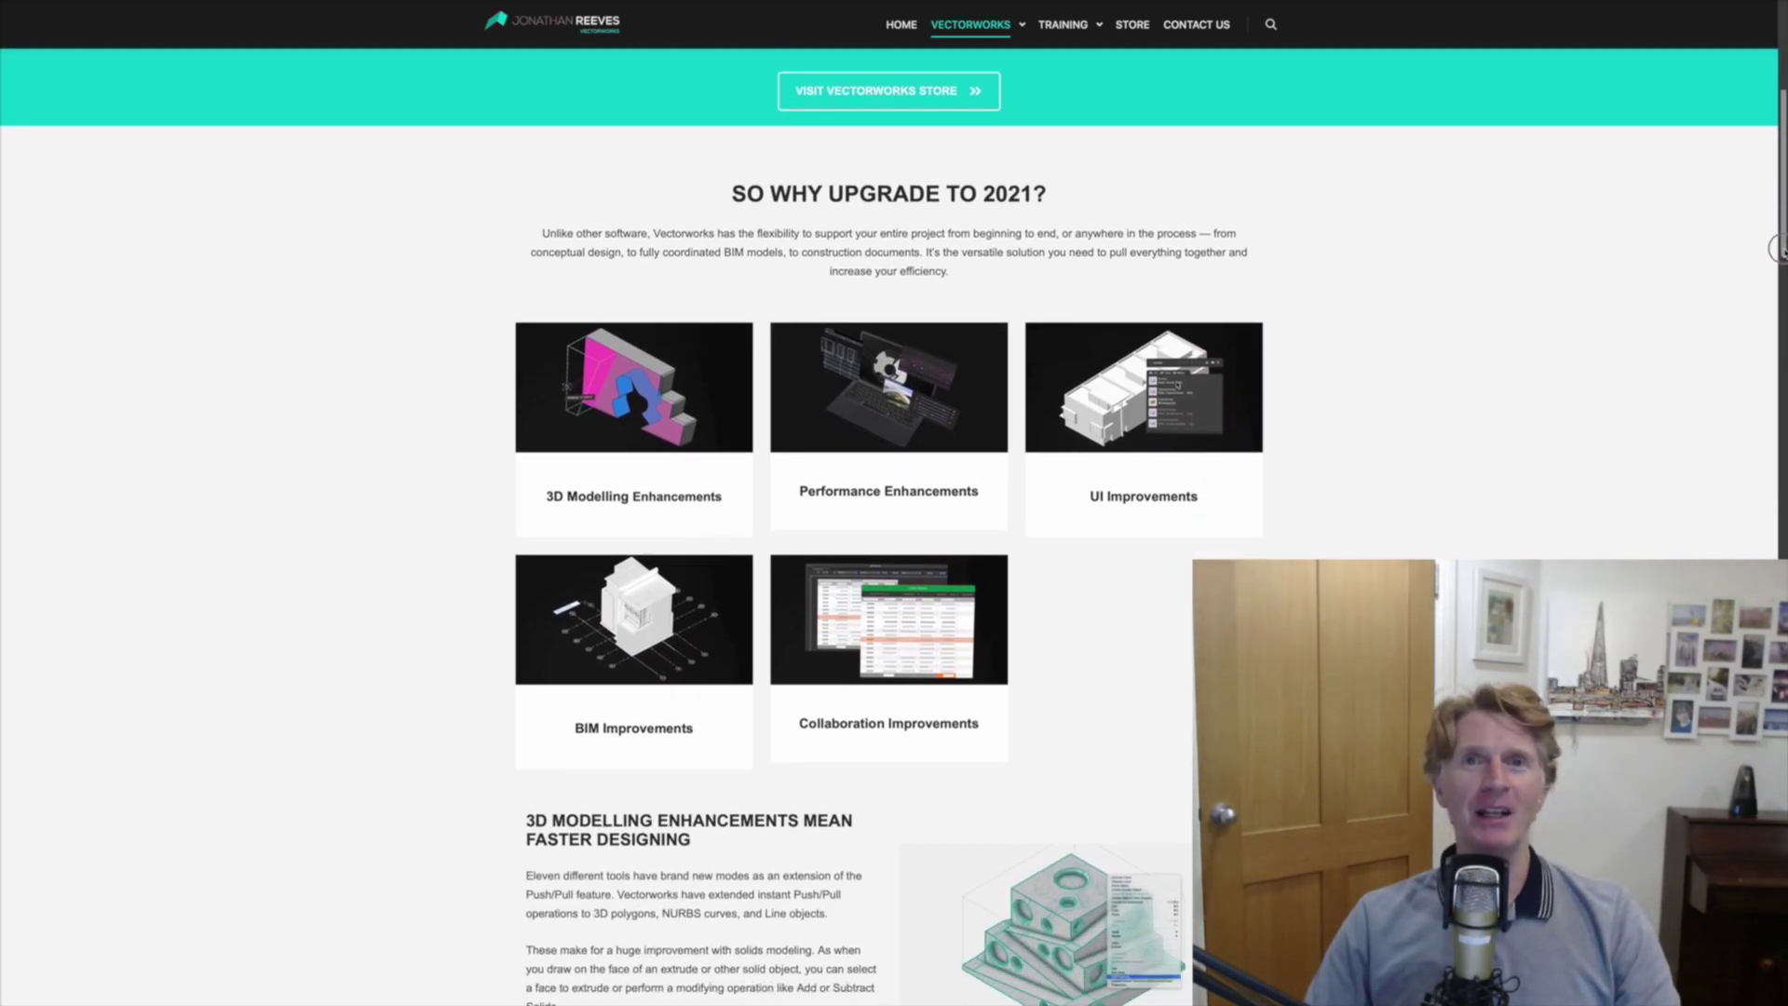
{"action": "scroll", "coordinate": [1775, 251], "scroll_direction": "down", "scroll_amount": 3}
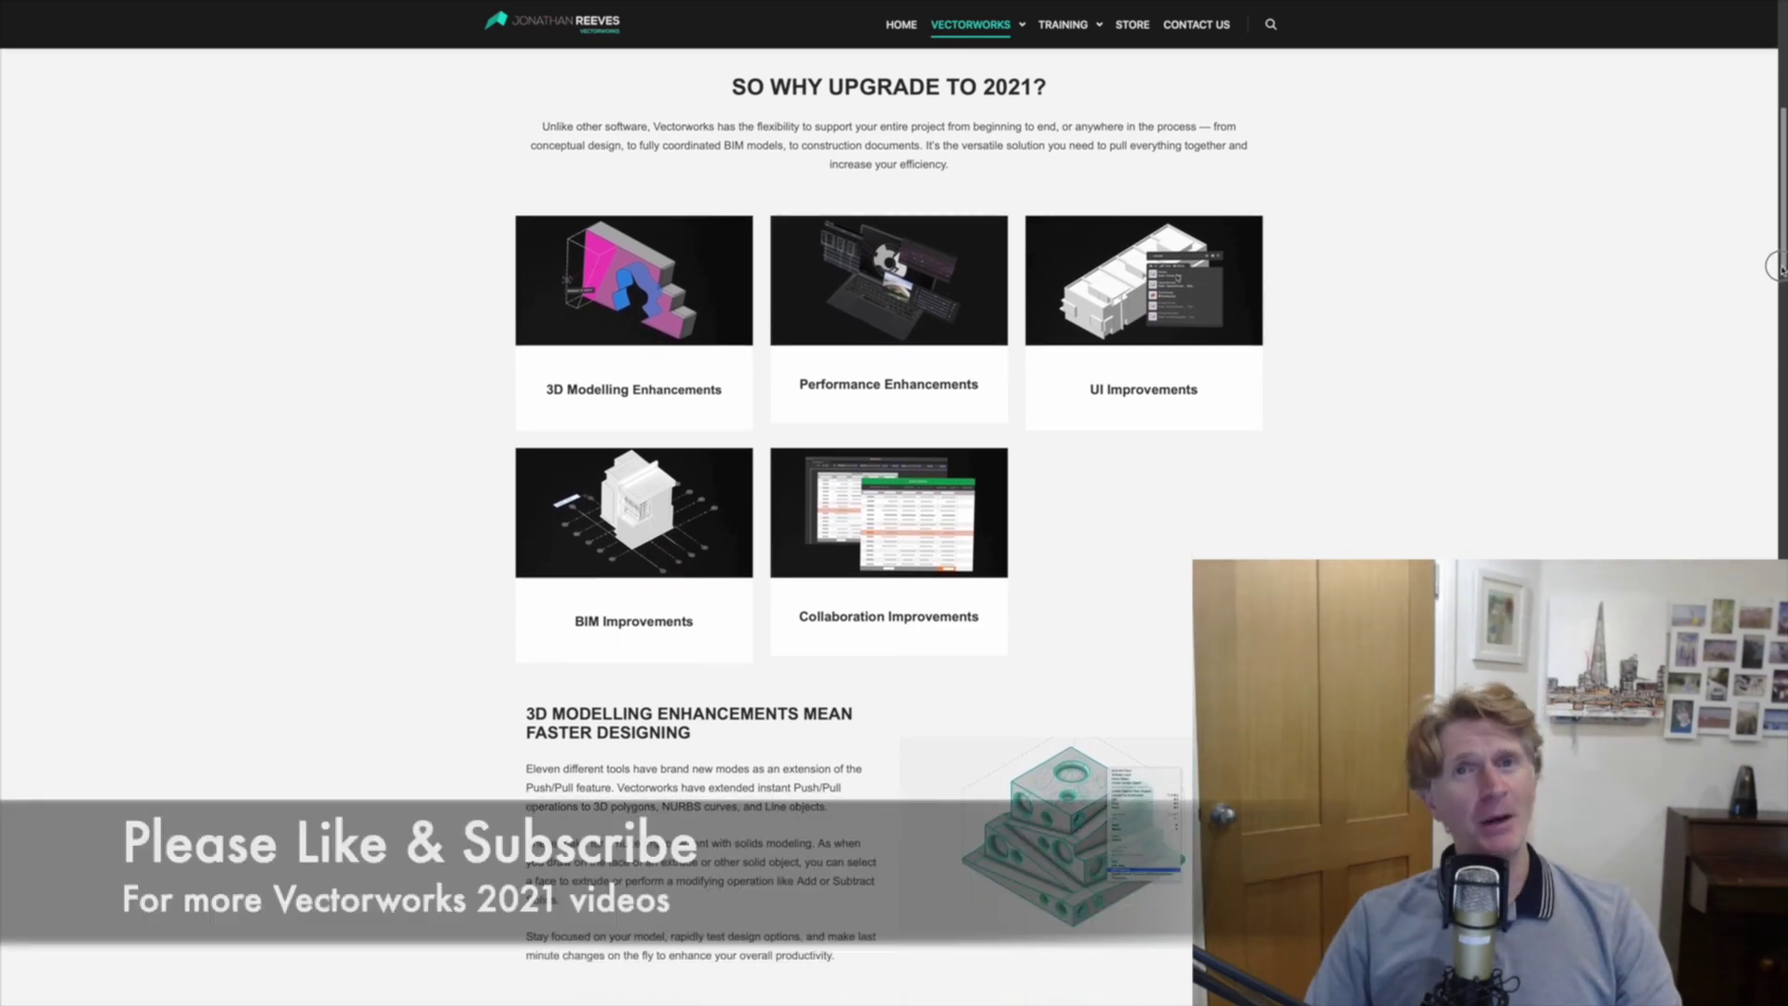
{"action": "left_click_drag", "start_coordinate": [1775, 272], "coordinate": [1775, 885]}
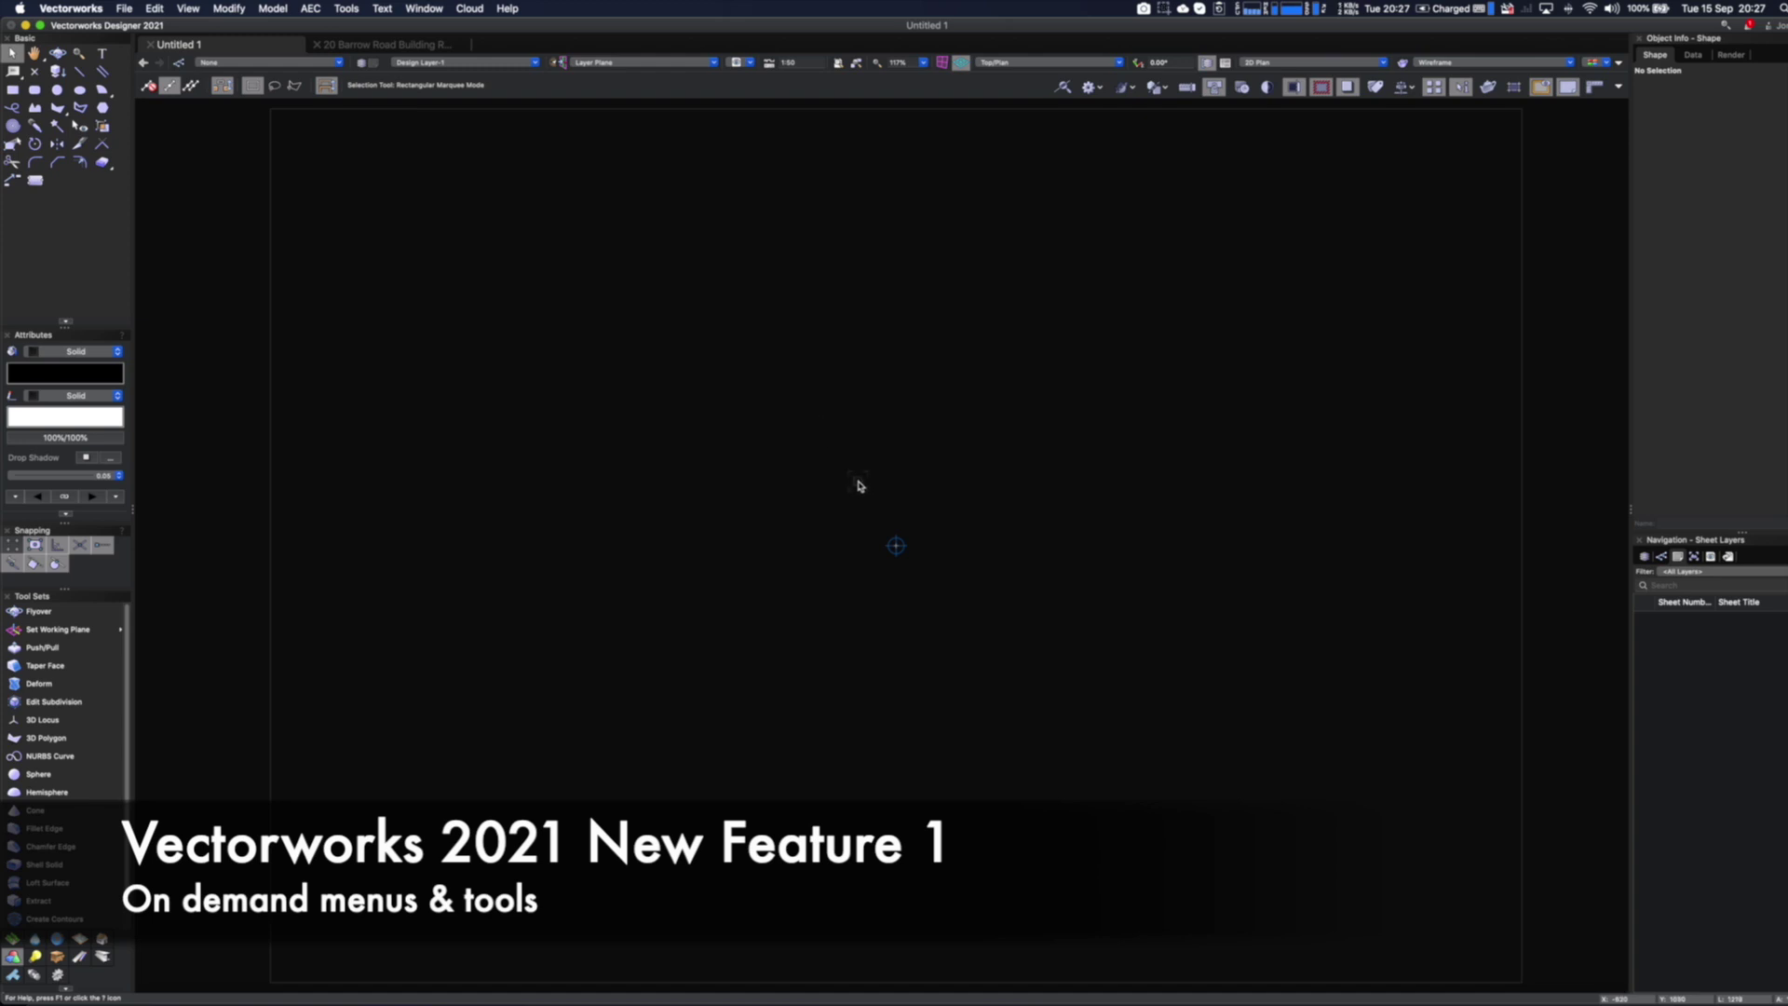
Draw a rectangle about 2220 mm wide and 2840 mm high, left of the drawing's origin
{"action": "left_click", "coordinate": [13, 90]}
{"action": "left_click", "coordinate": [613, 406]}
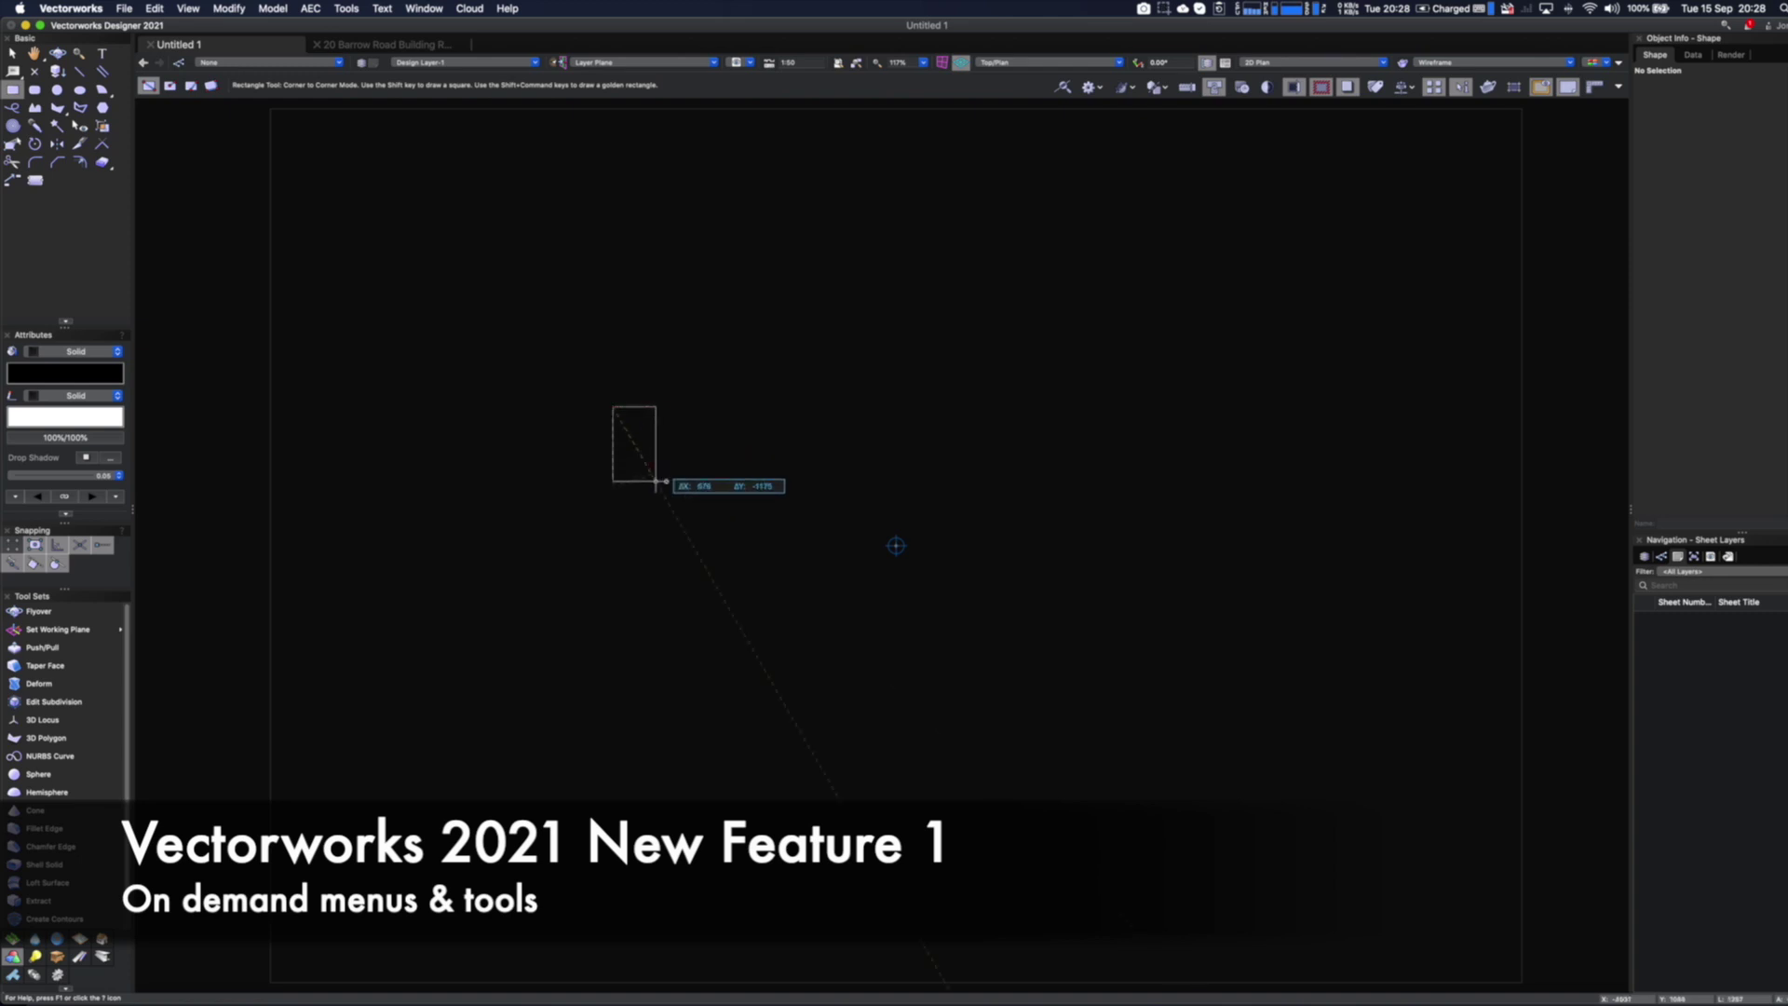
{"action": "left_click", "coordinate": [750, 581]}
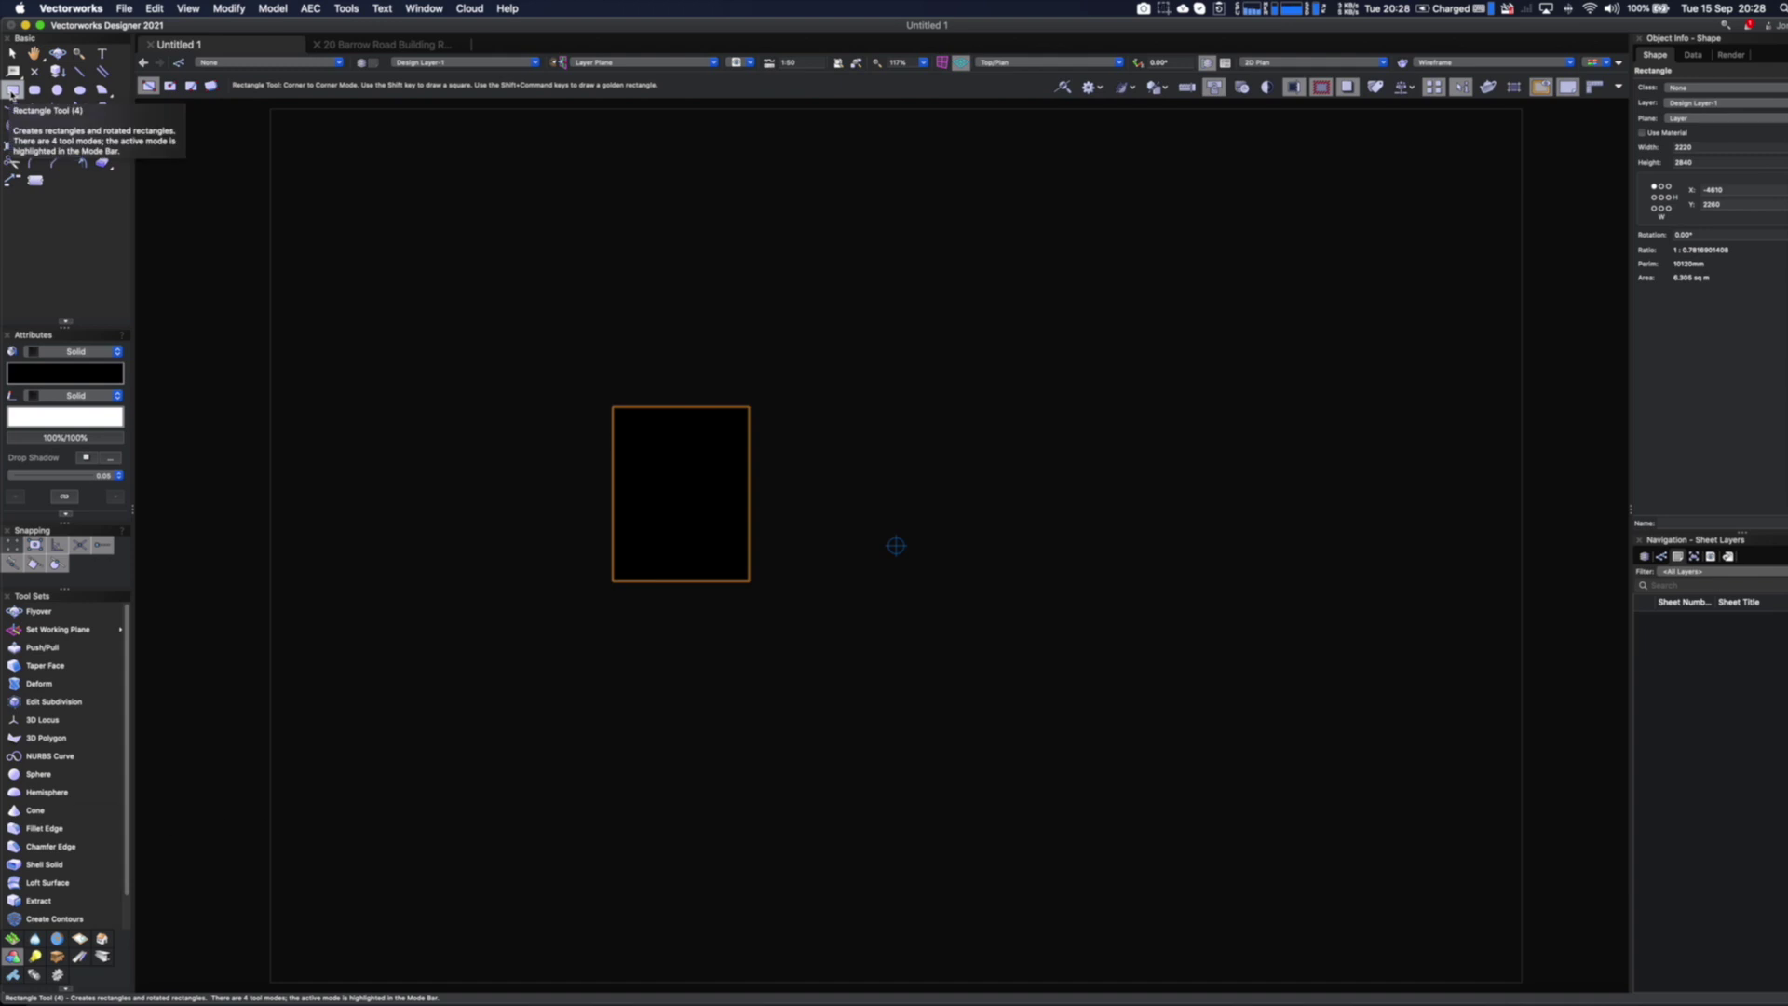
{"action": "left_click_drag", "start_coordinate": [12, 93], "coordinate": [13, 106]}
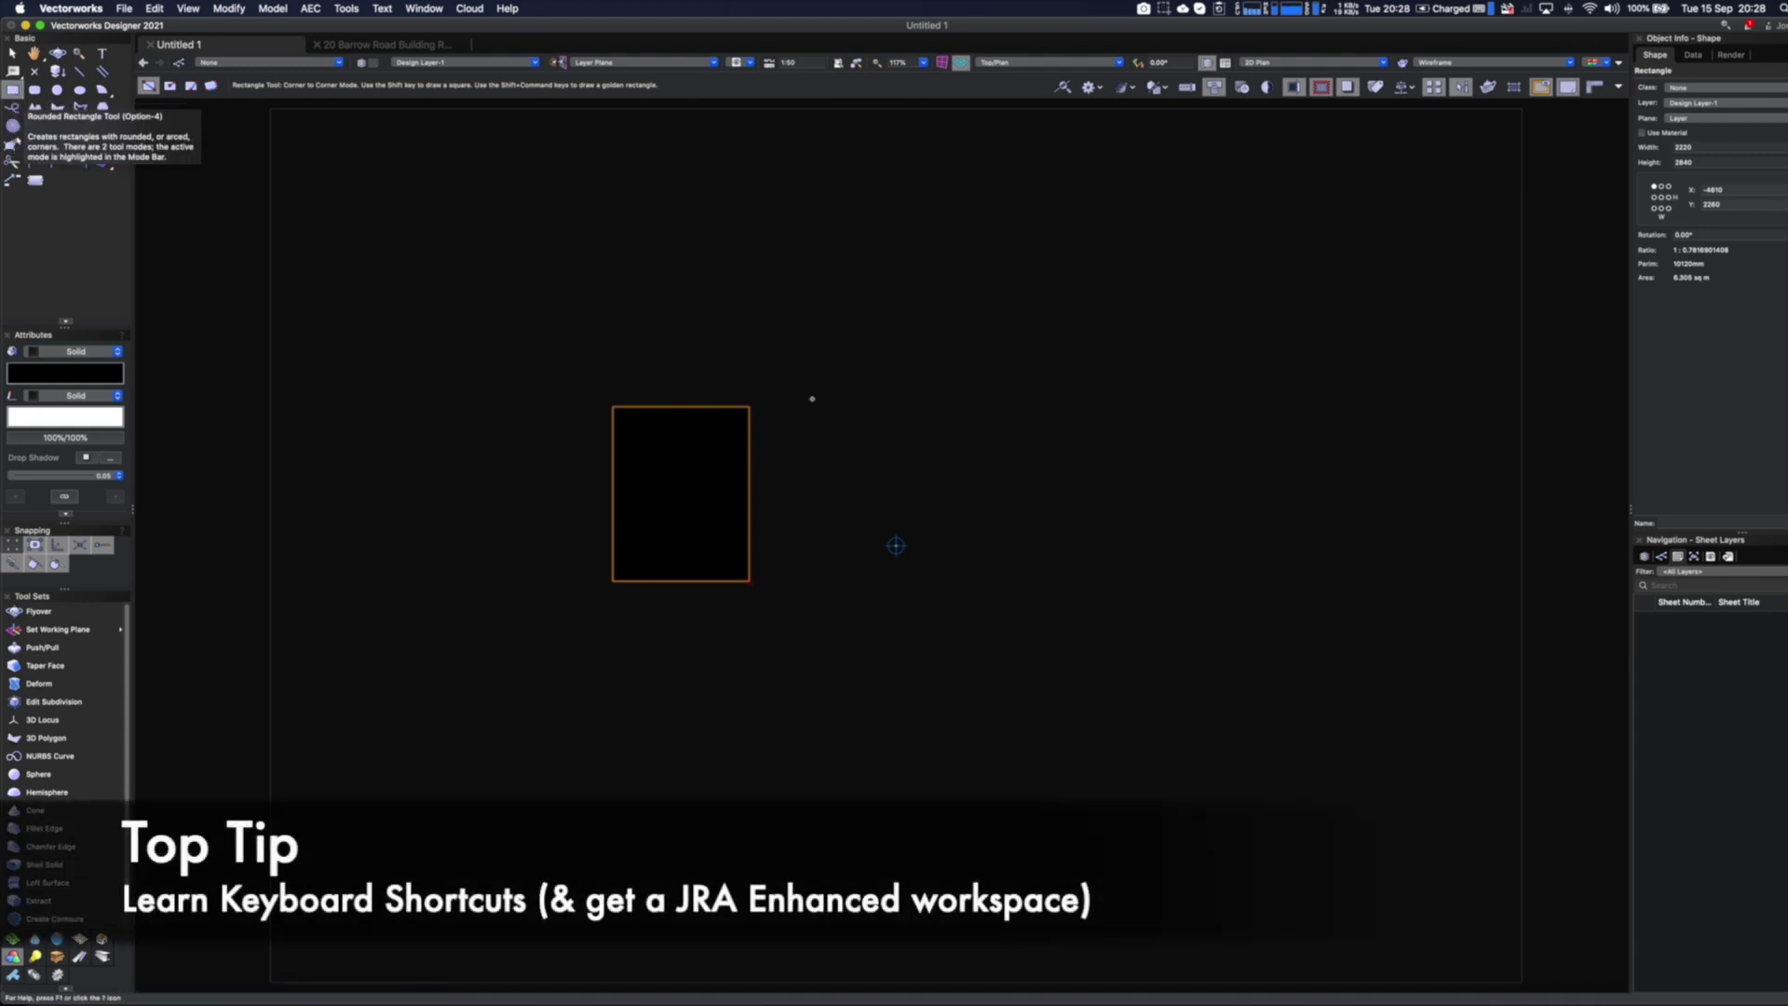
Draw a circle of about 1100 mm radius above the origin and a diagonal line about 2660 mm long beside it
{"action": "key", "text": "6"}
{"action": "left_click", "coordinate": [884, 401]}
{"action": "left_click", "coordinate": [884, 334]}
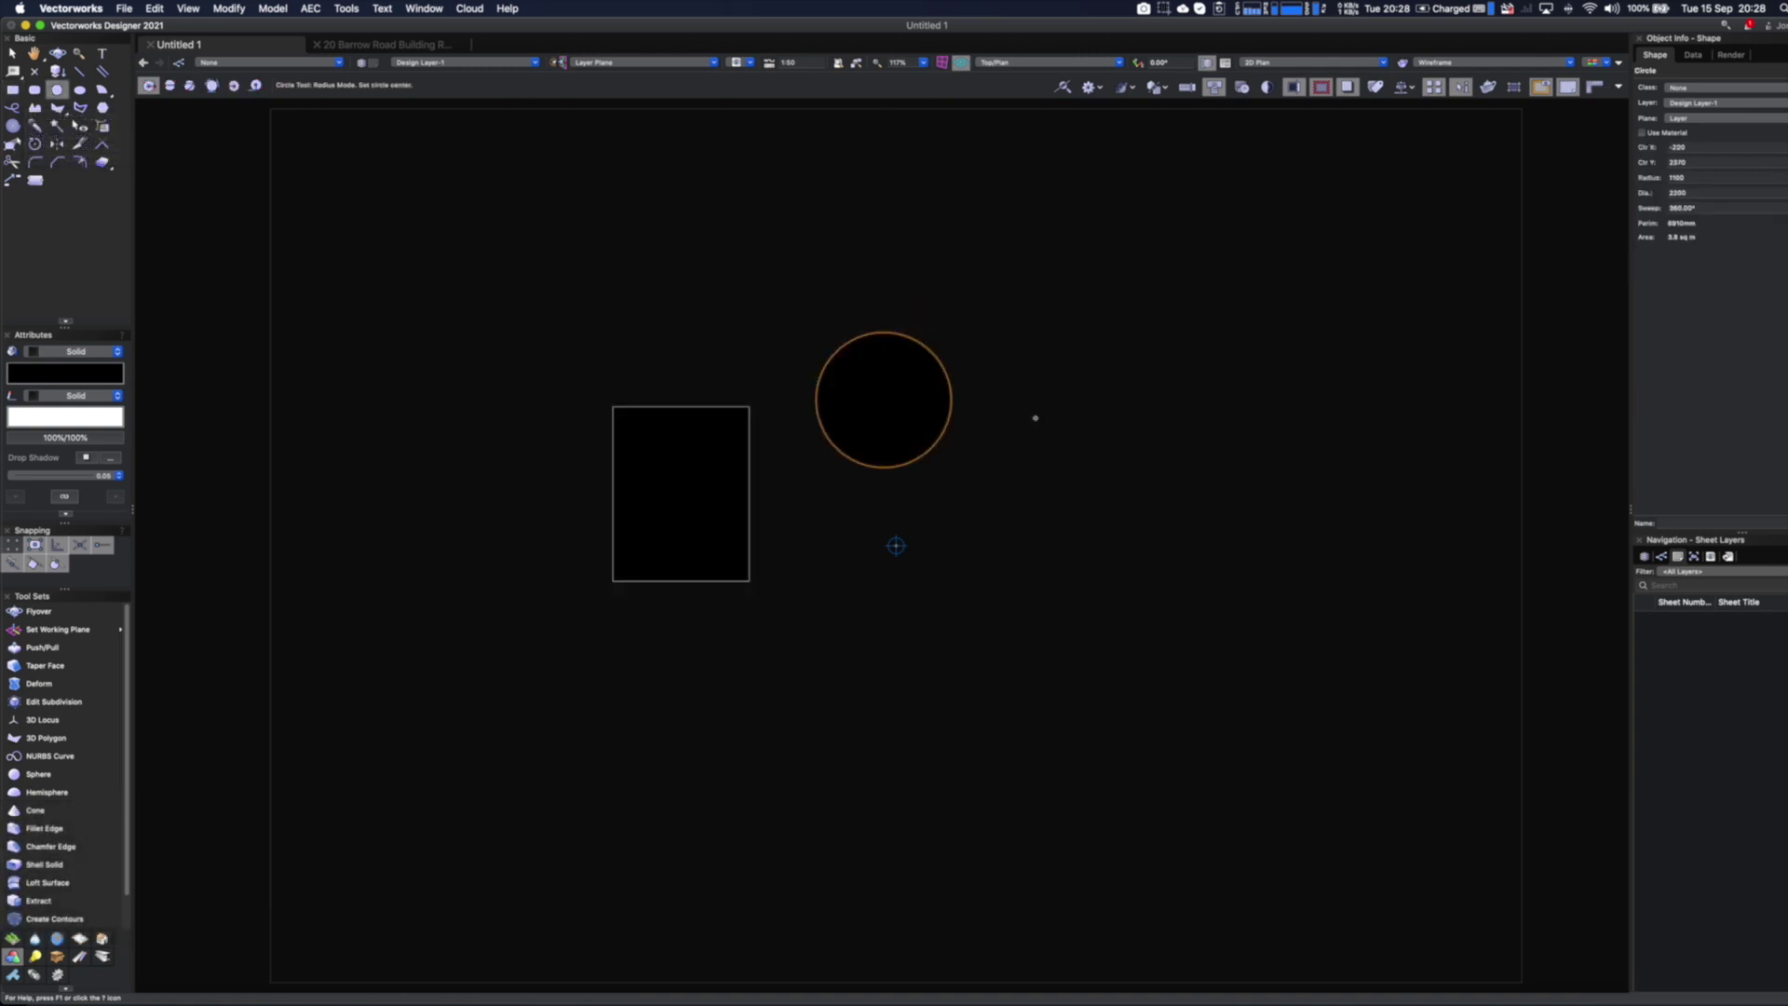
{"action": "key", "text": "2"}
{"action": "left_click", "coordinate": [1017, 392]}
{"action": "left_click", "coordinate": [1116, 521]}
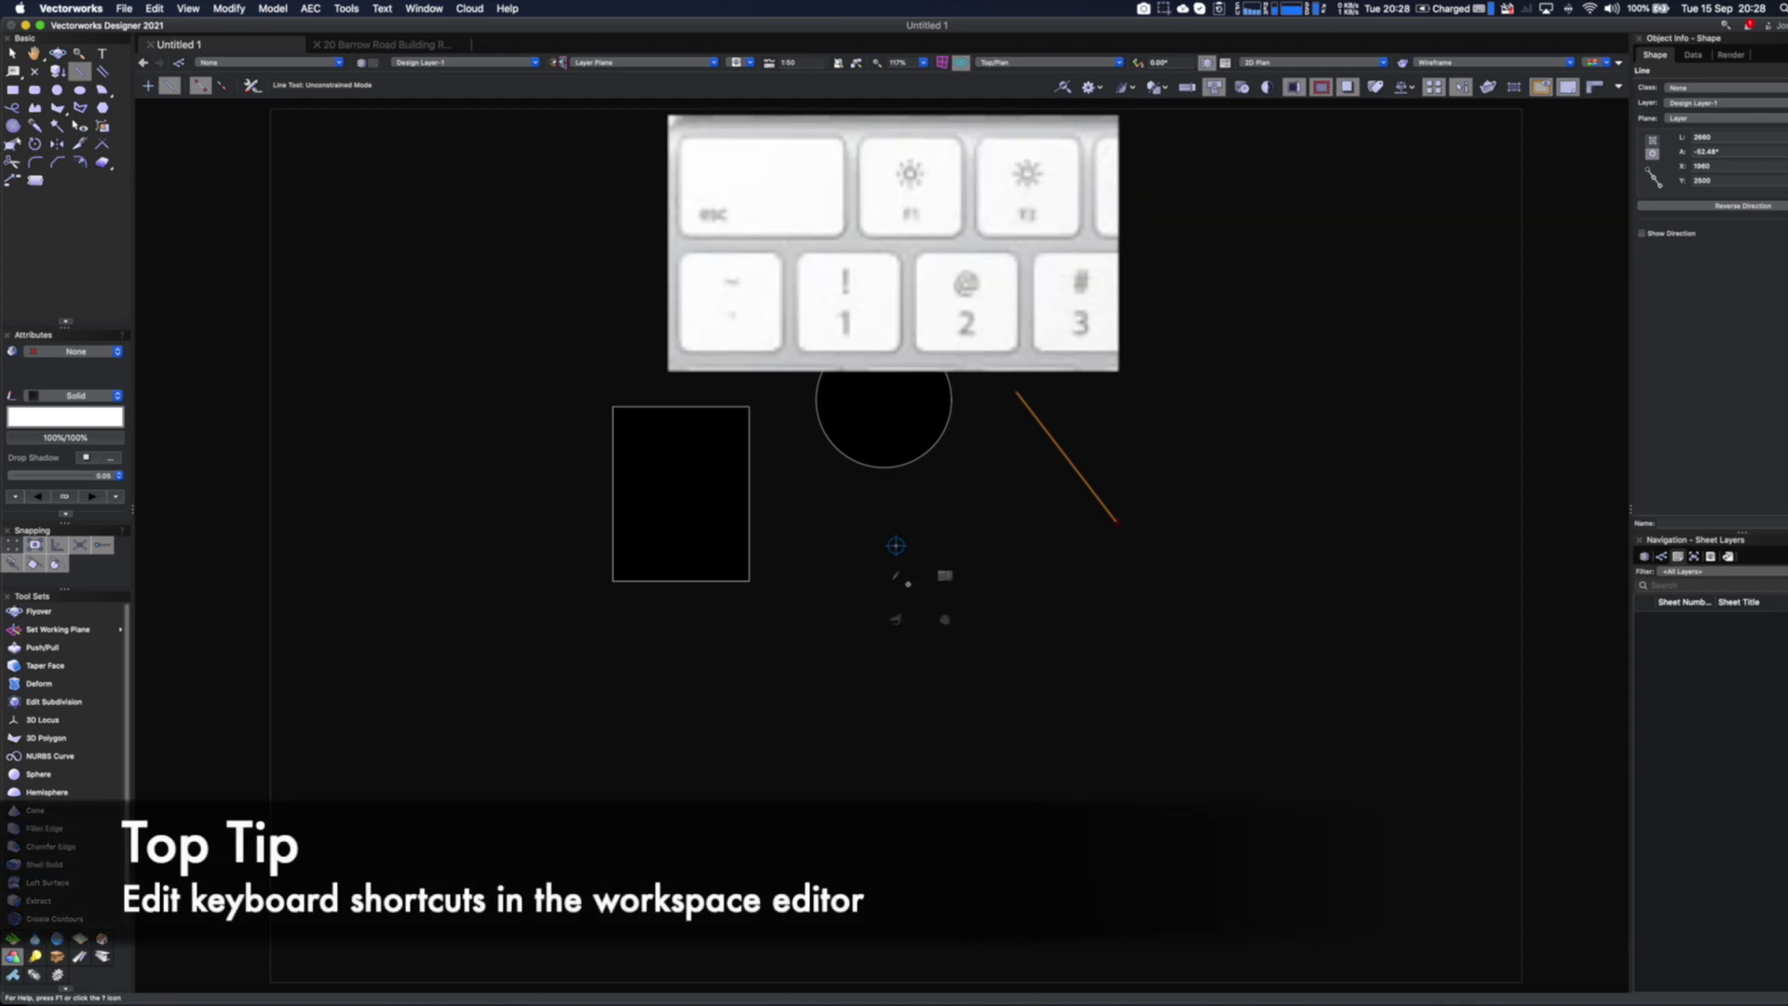
Using the on-demand basic tools at the cursor, draw a square about 1849 mm wide below the diagonal line
{"action": "key", "text": "grave"}
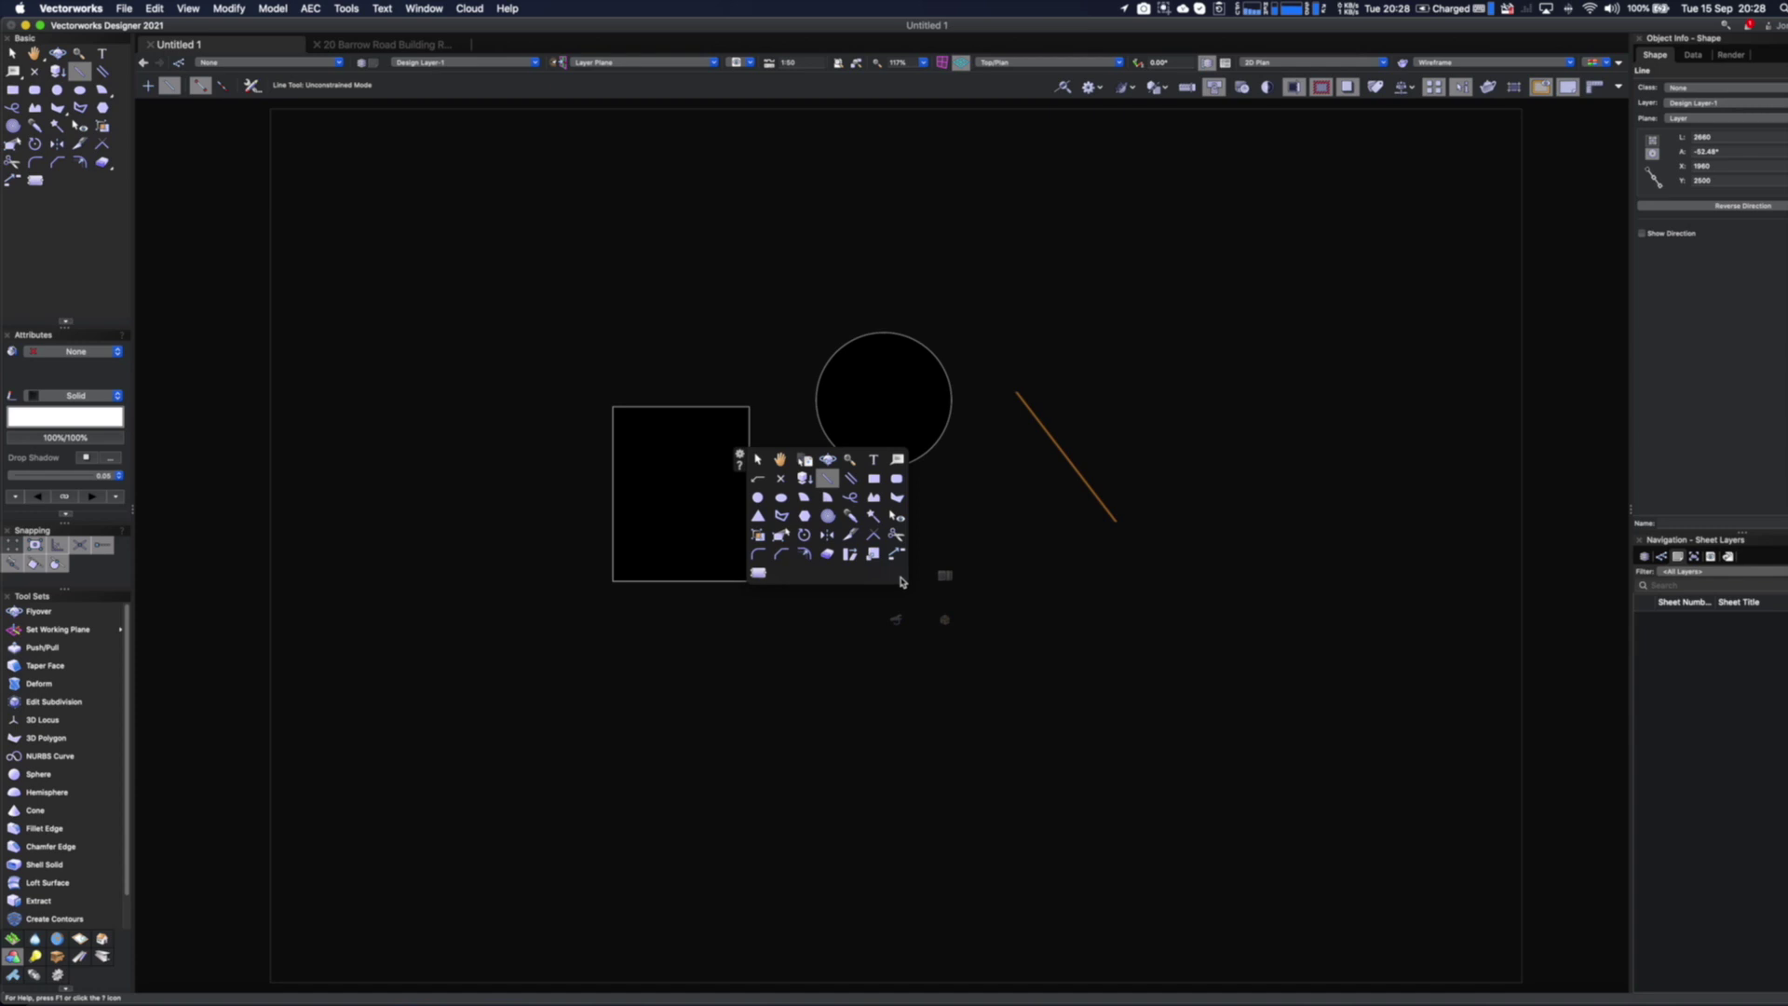
{"action": "left_click", "coordinate": [874, 478]}
{"action": "left_click_drag", "start_coordinate": [949, 587], "coordinate": [1062, 702]}
Draw a circle of about 1285 mm radius below the large rectangle using the on-demand Circle tool
{"action": "key", "text": "grave"}
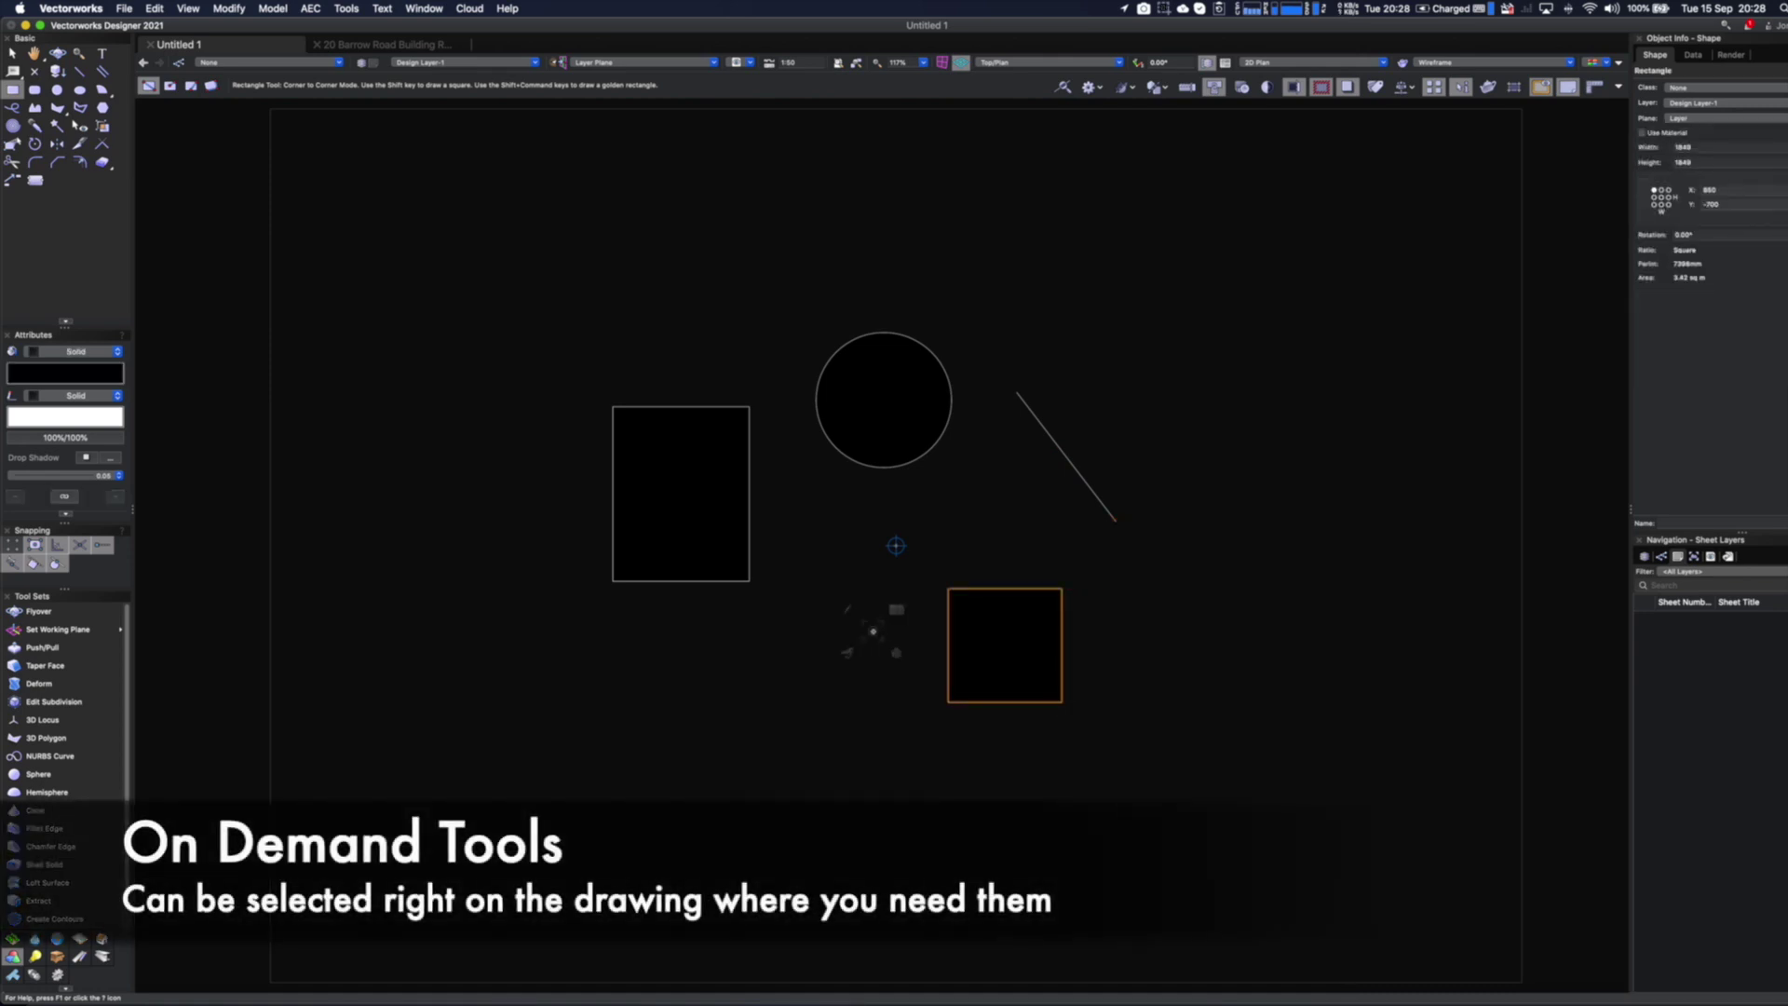
{"action": "left_click", "coordinate": [709, 531]}
{"action": "left_click", "coordinate": [783, 668]}
{"action": "left_click", "coordinate": [783, 591]}
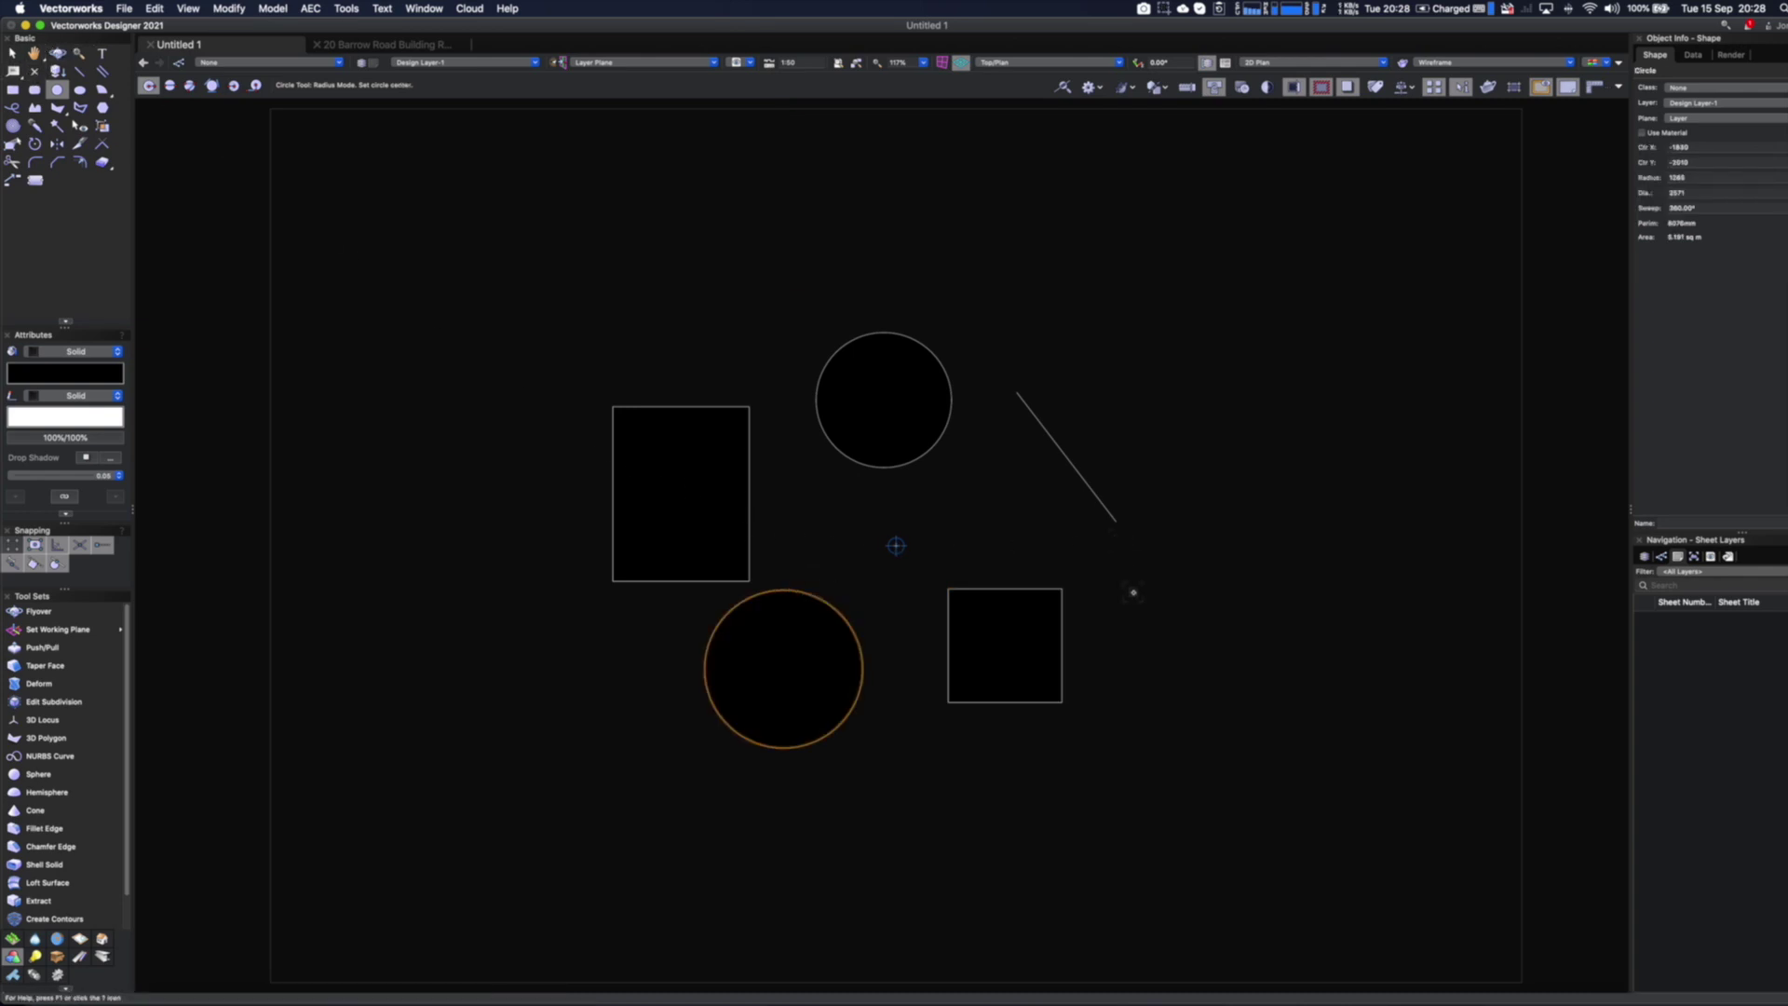
Draw a rounded rectangle about 1830 by 2770 mm to the right of the diagonal line using the on-demand tools
{"action": "key", "text": "grave"}
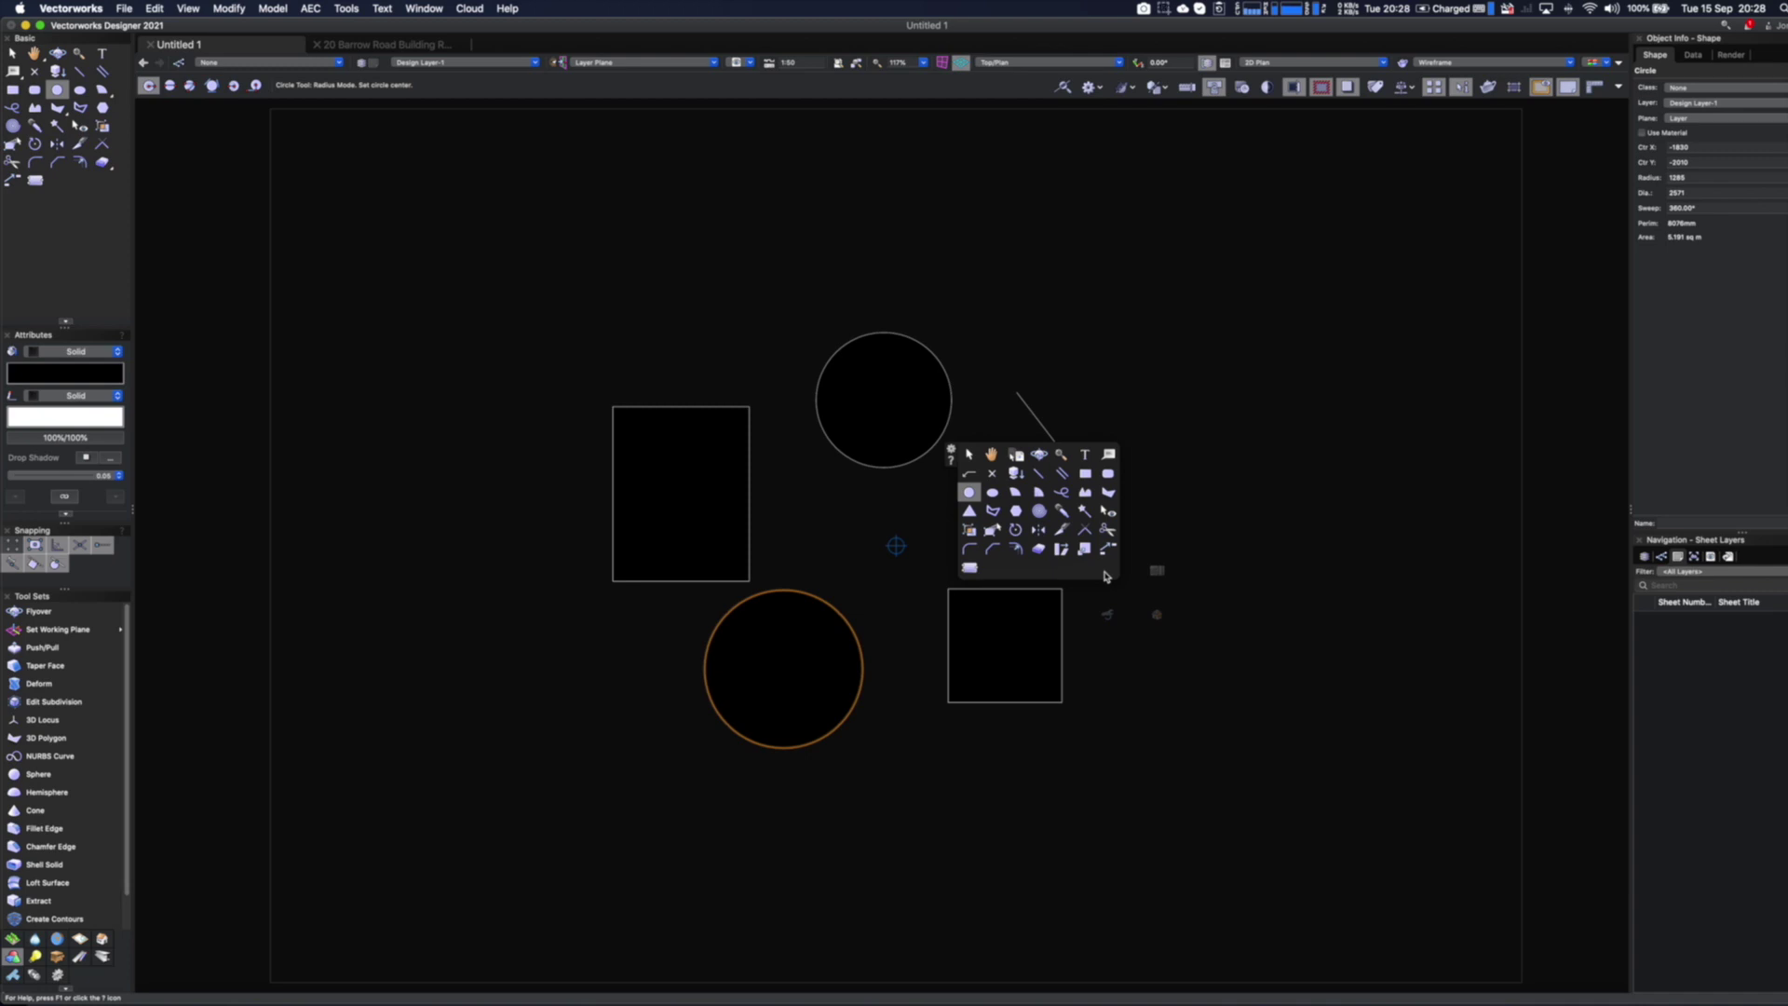
{"action": "left_click", "coordinate": [1107, 473]}
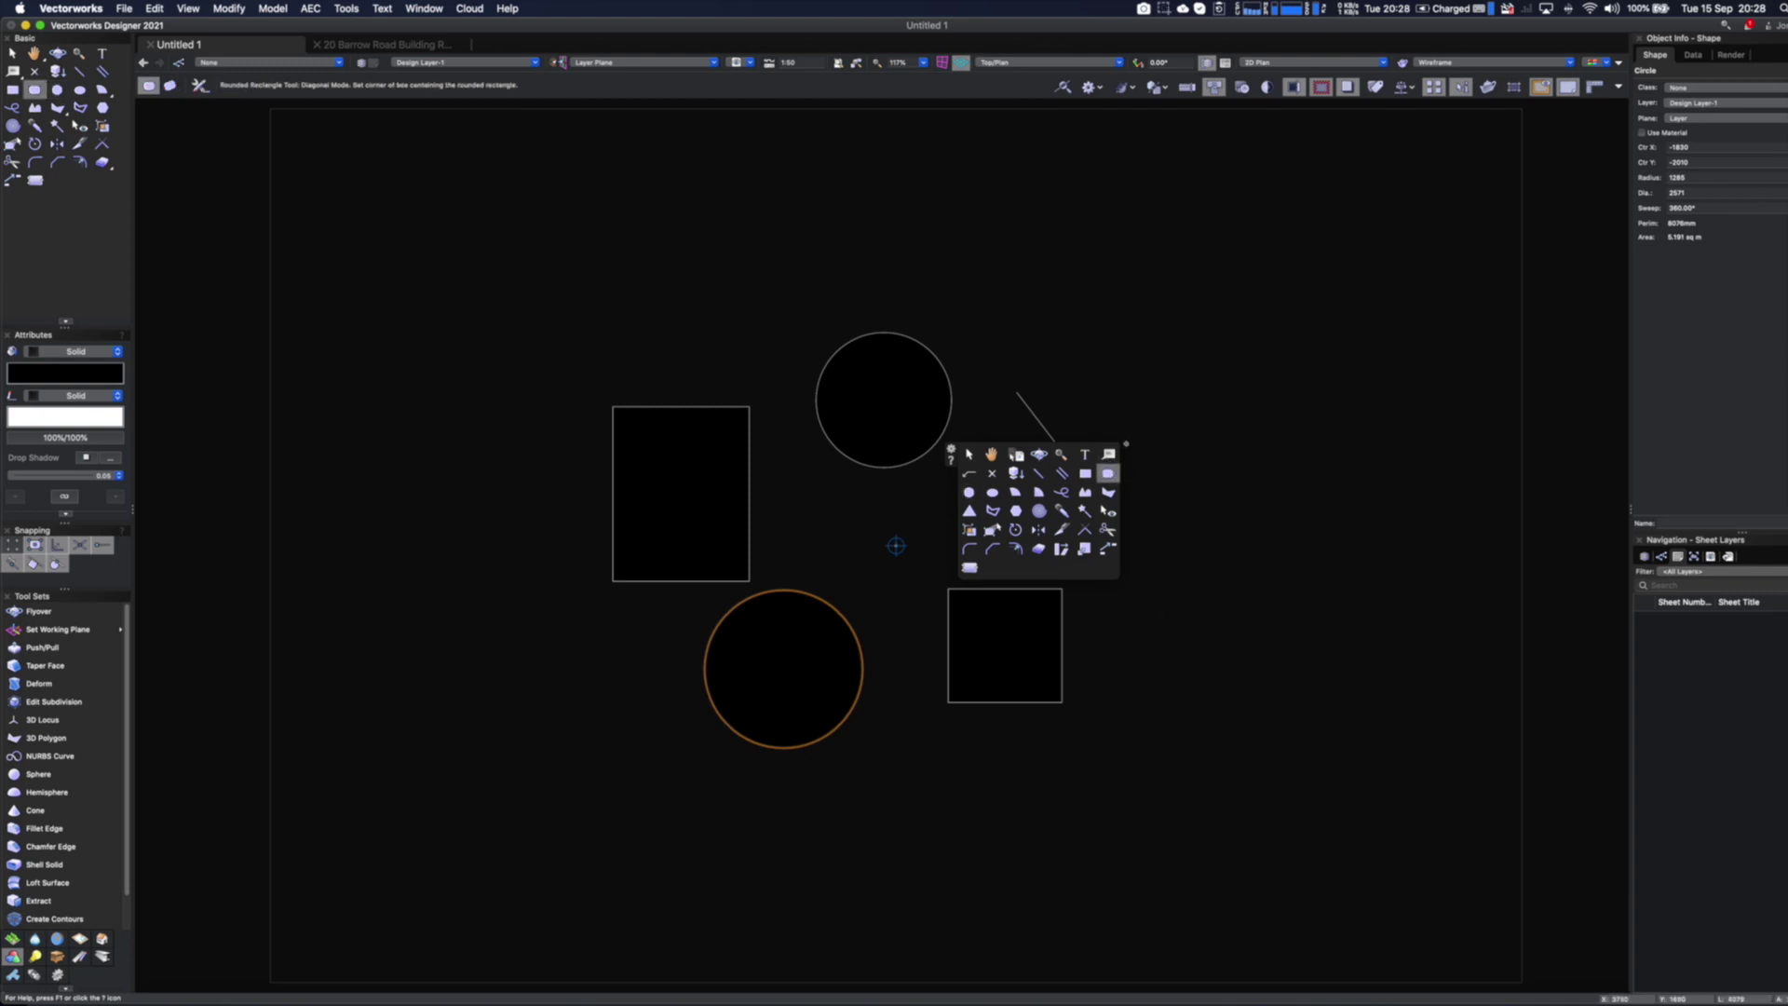
{"action": "left_click", "coordinate": [1149, 439]}
{"action": "left_click", "coordinate": [1262, 607]}
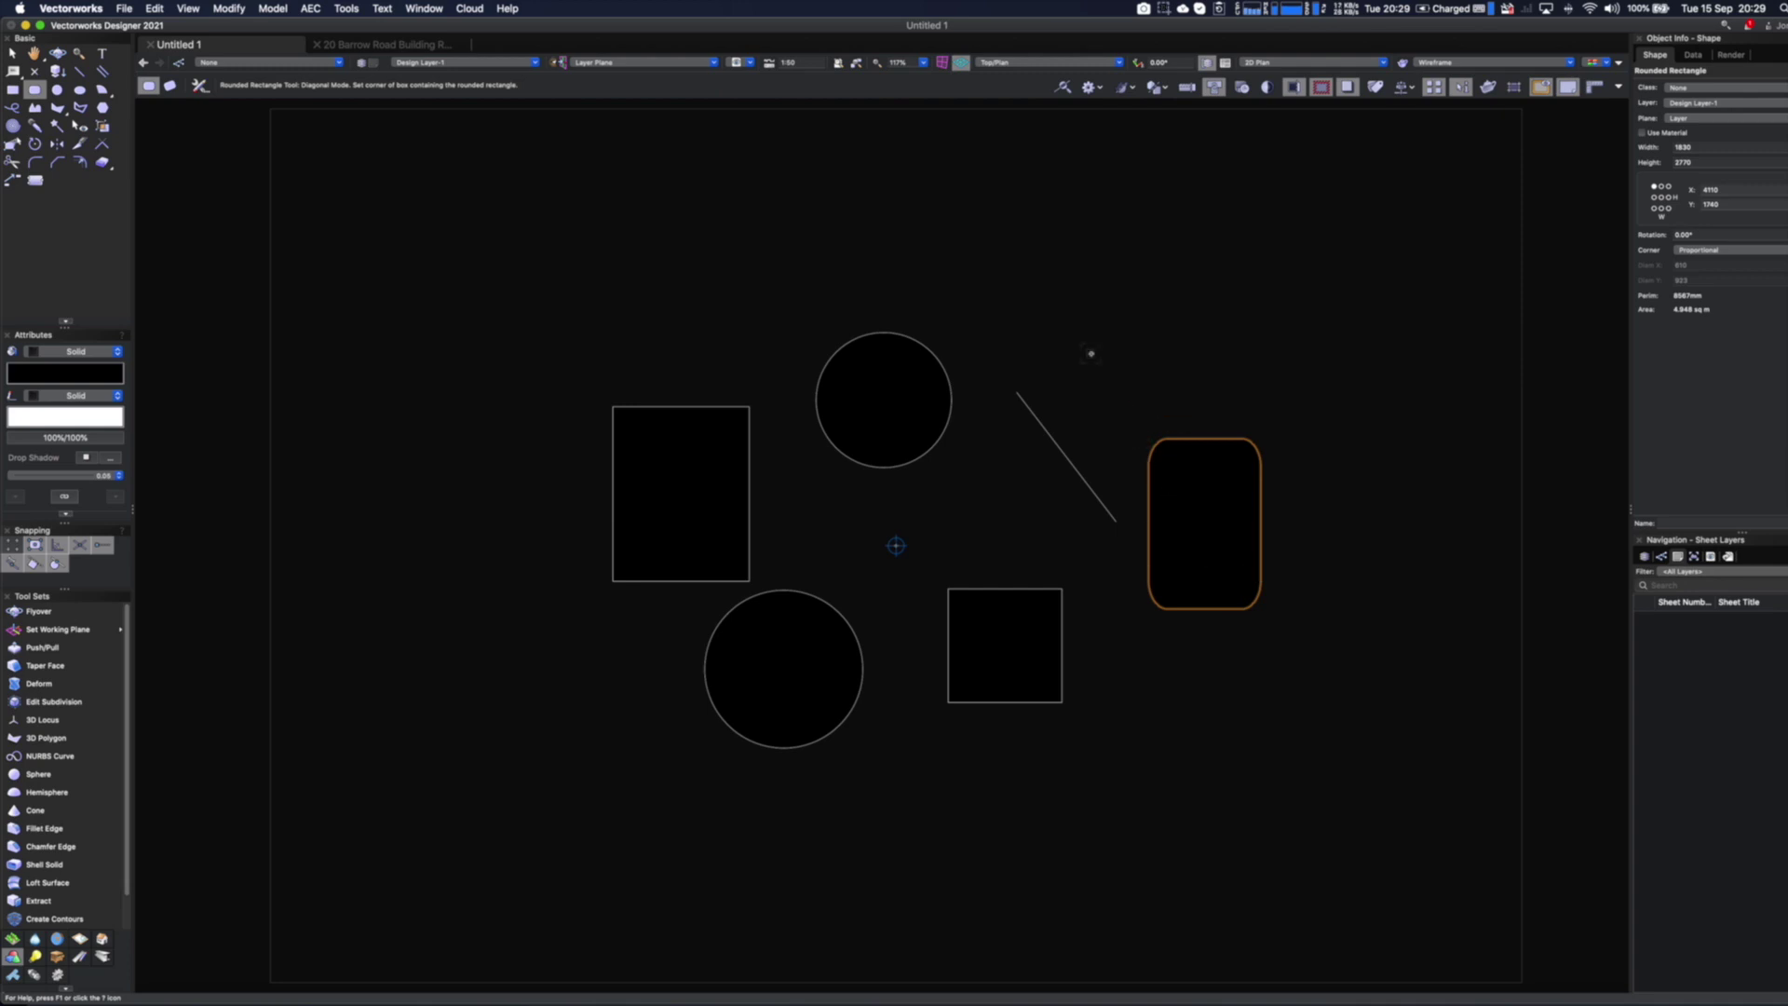
Draw a circle of about 1015 mm radius above the rounded rectangle, using the on-demand Circle tool in Diameter mode
{"action": "key", "text": "grave"}
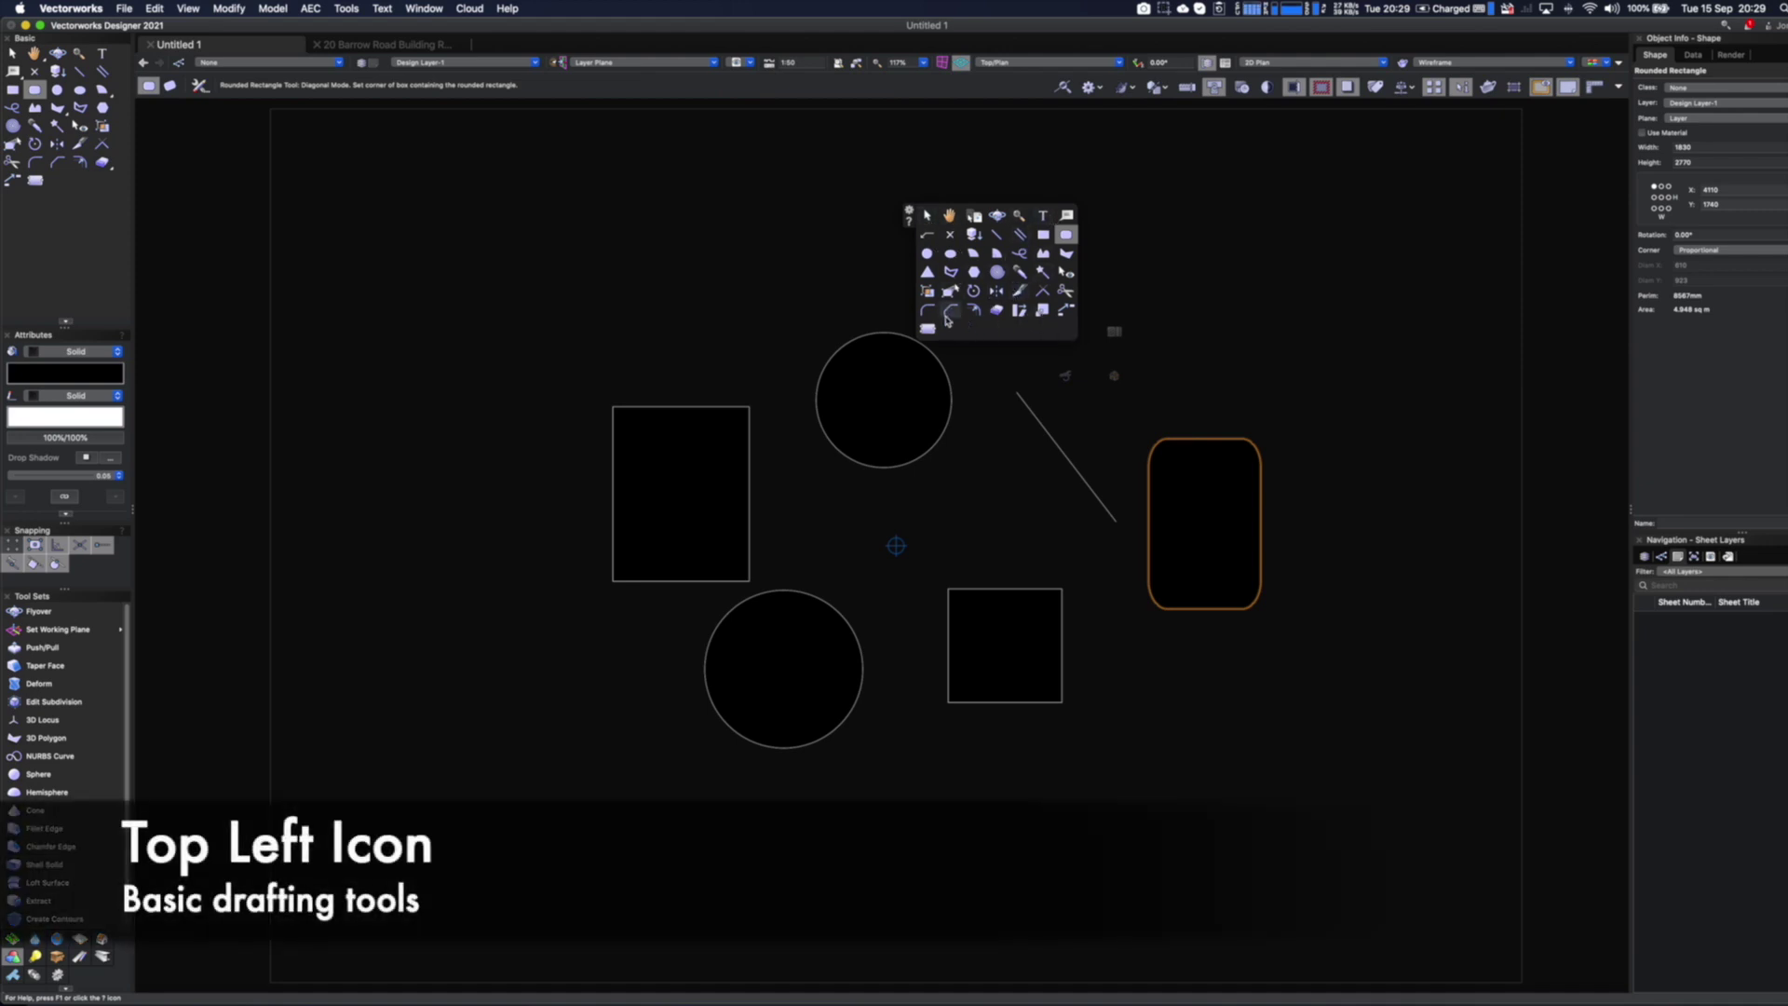
{"action": "mouse_move", "coordinate": [1115, 332]}
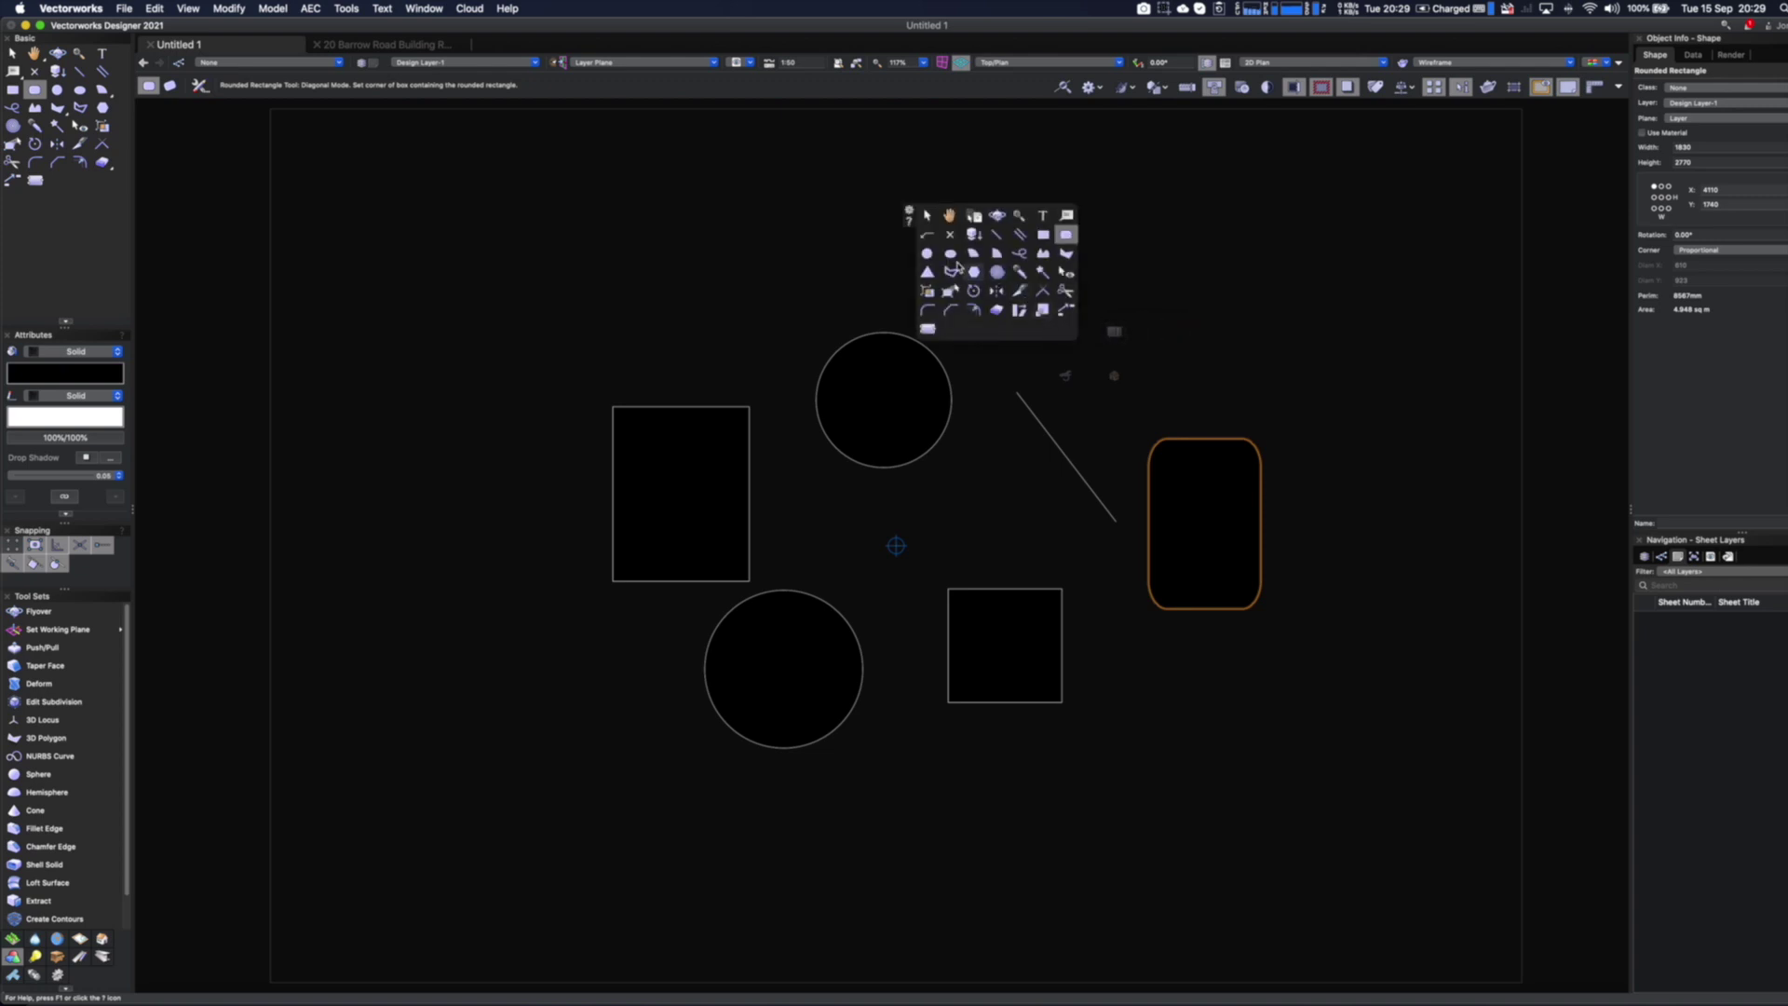
{"action": "left_click", "coordinate": [929, 256]}
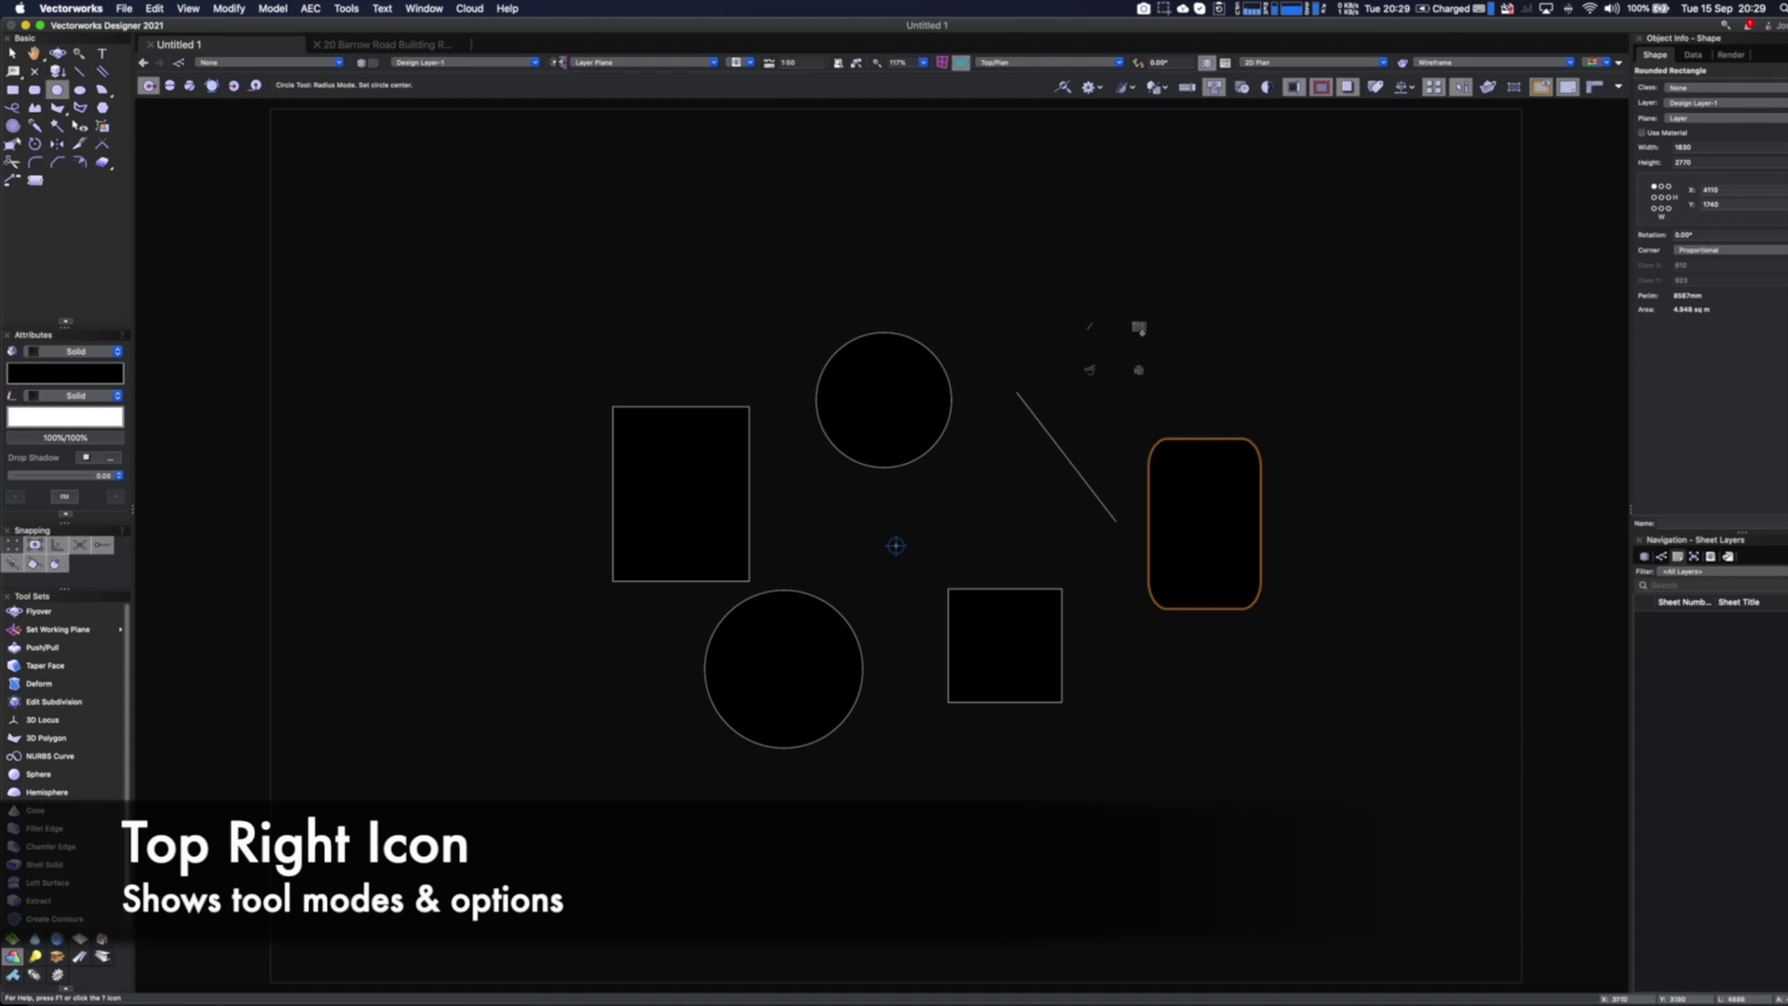
{"action": "left_click", "coordinate": [1163, 323]}
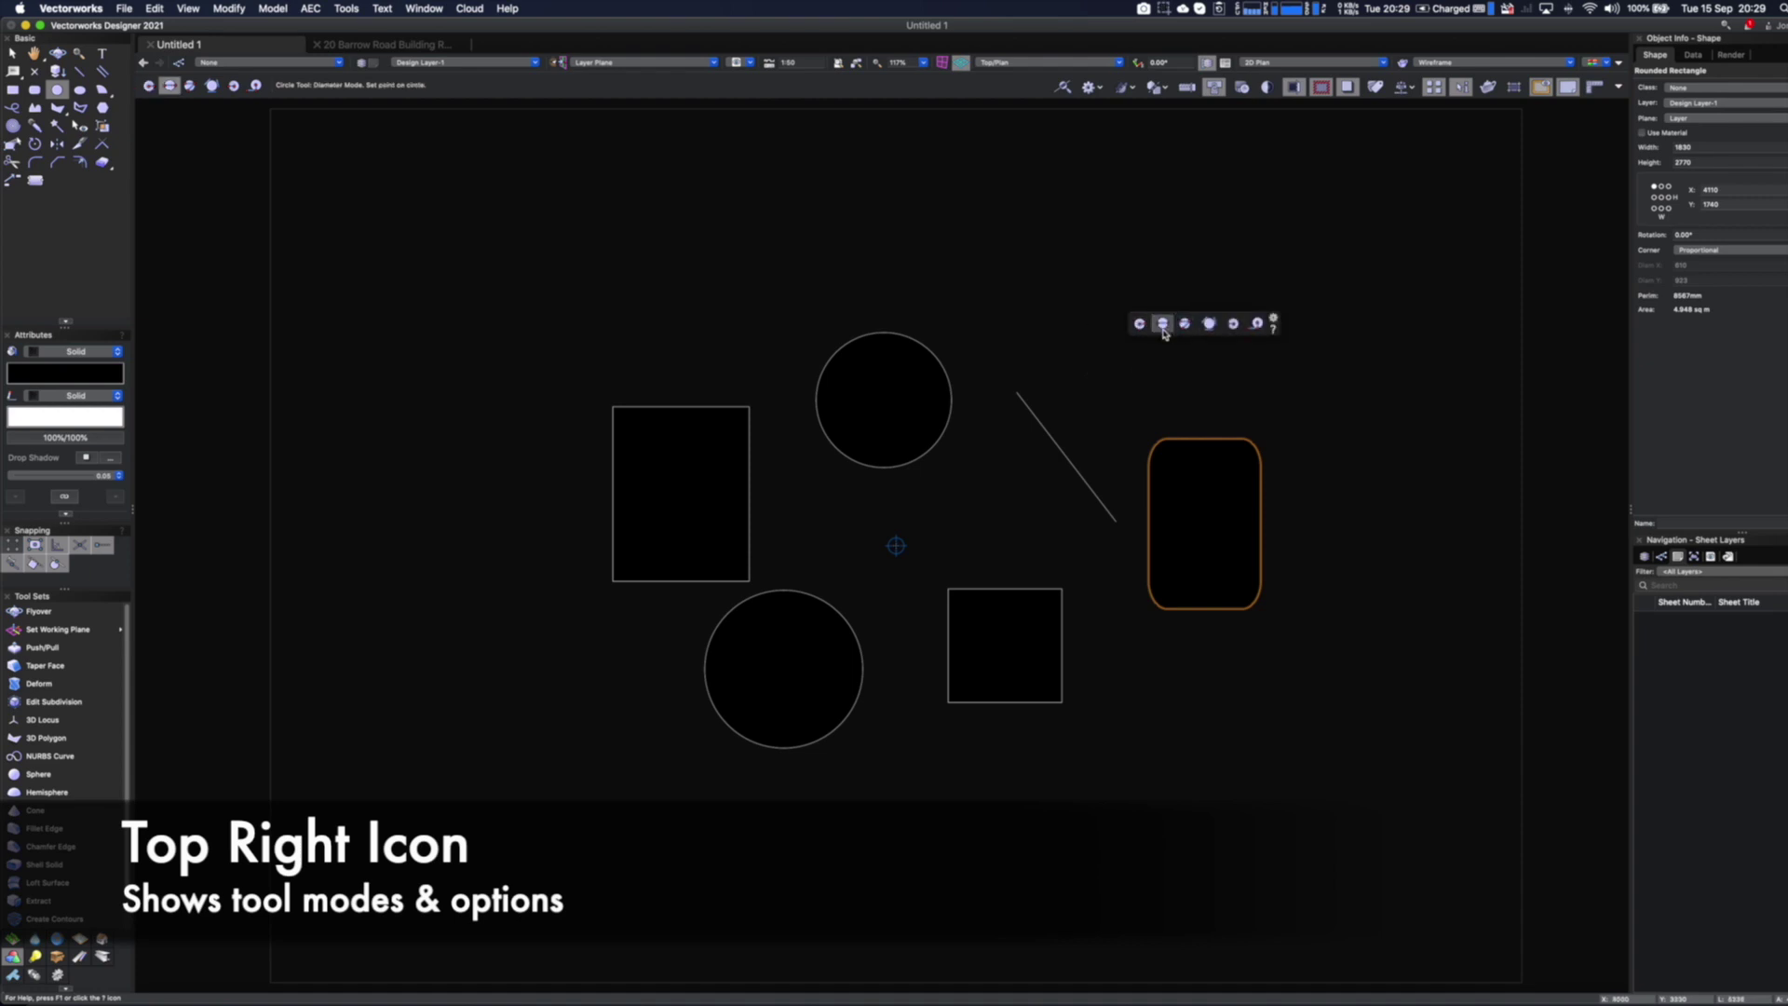
{"action": "left_click", "coordinate": [1160, 357]}
{"action": "left_click", "coordinate": [1224, 249]}
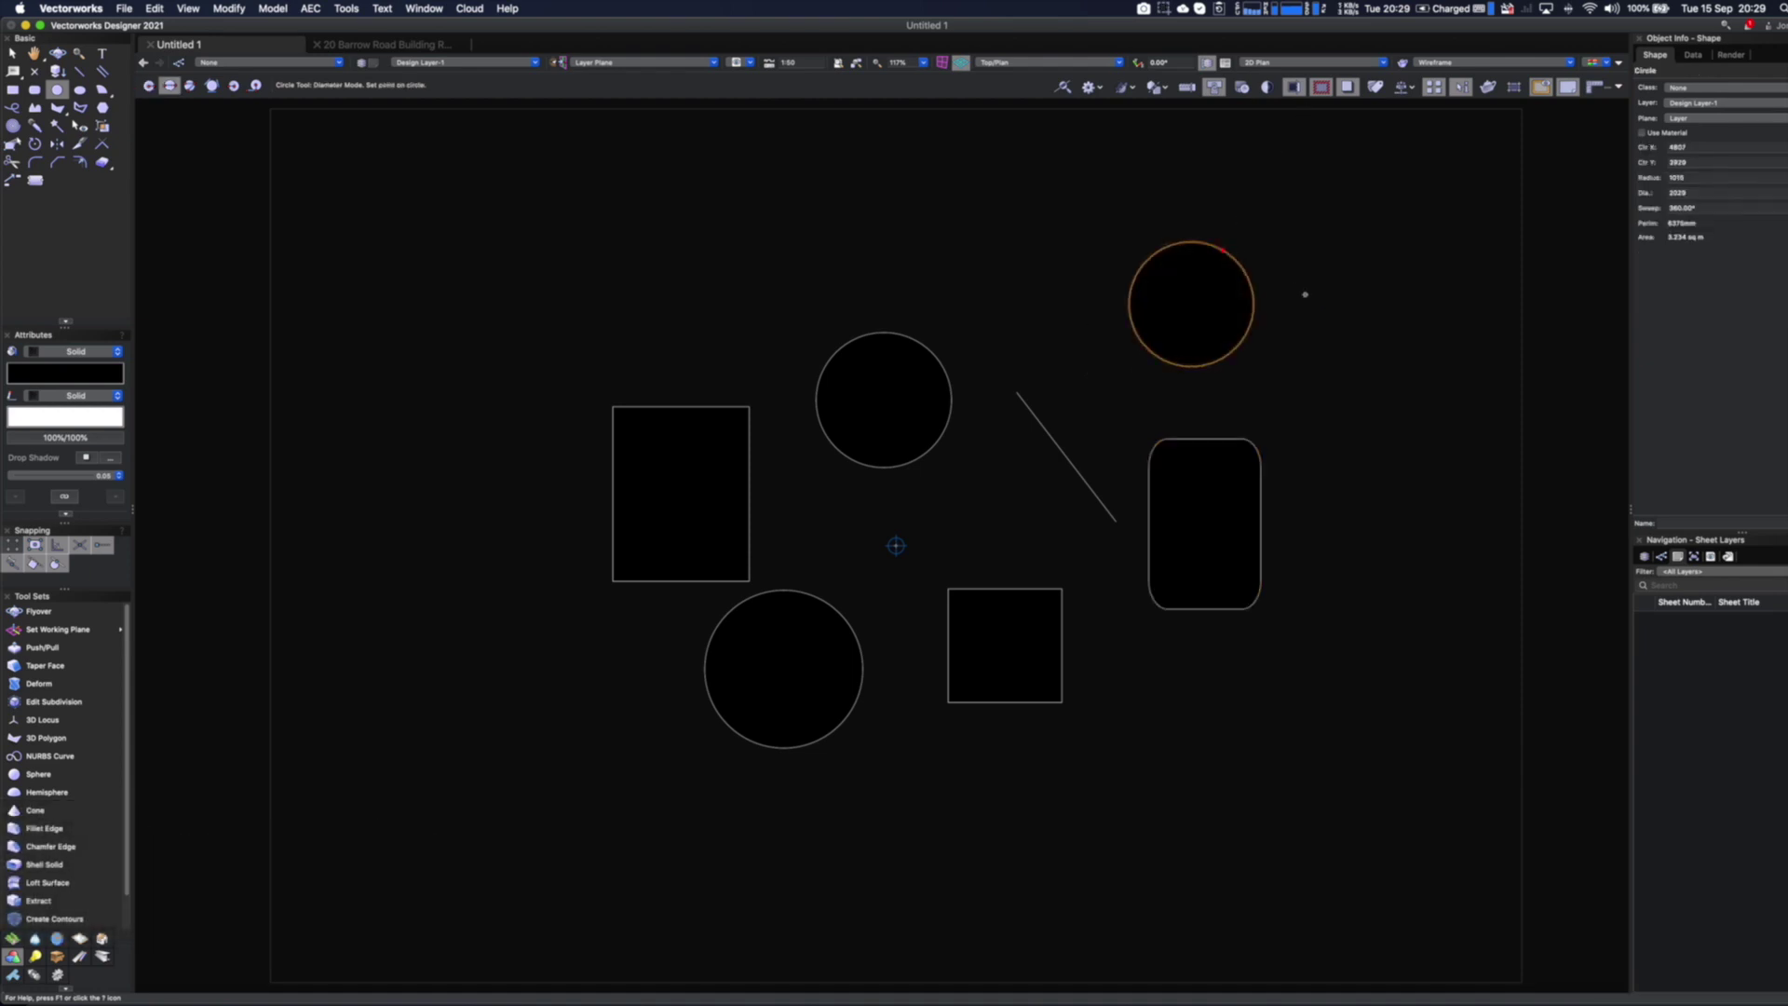
Set the Circle tool to Radius mode and draw a circle of about 1057 mm radius beside the previous one
{"action": "left_click", "coordinate": [1331, 271]}
{"action": "left_click", "coordinate": [1311, 374]}
{"action": "left_click", "coordinate": [1358, 420]}
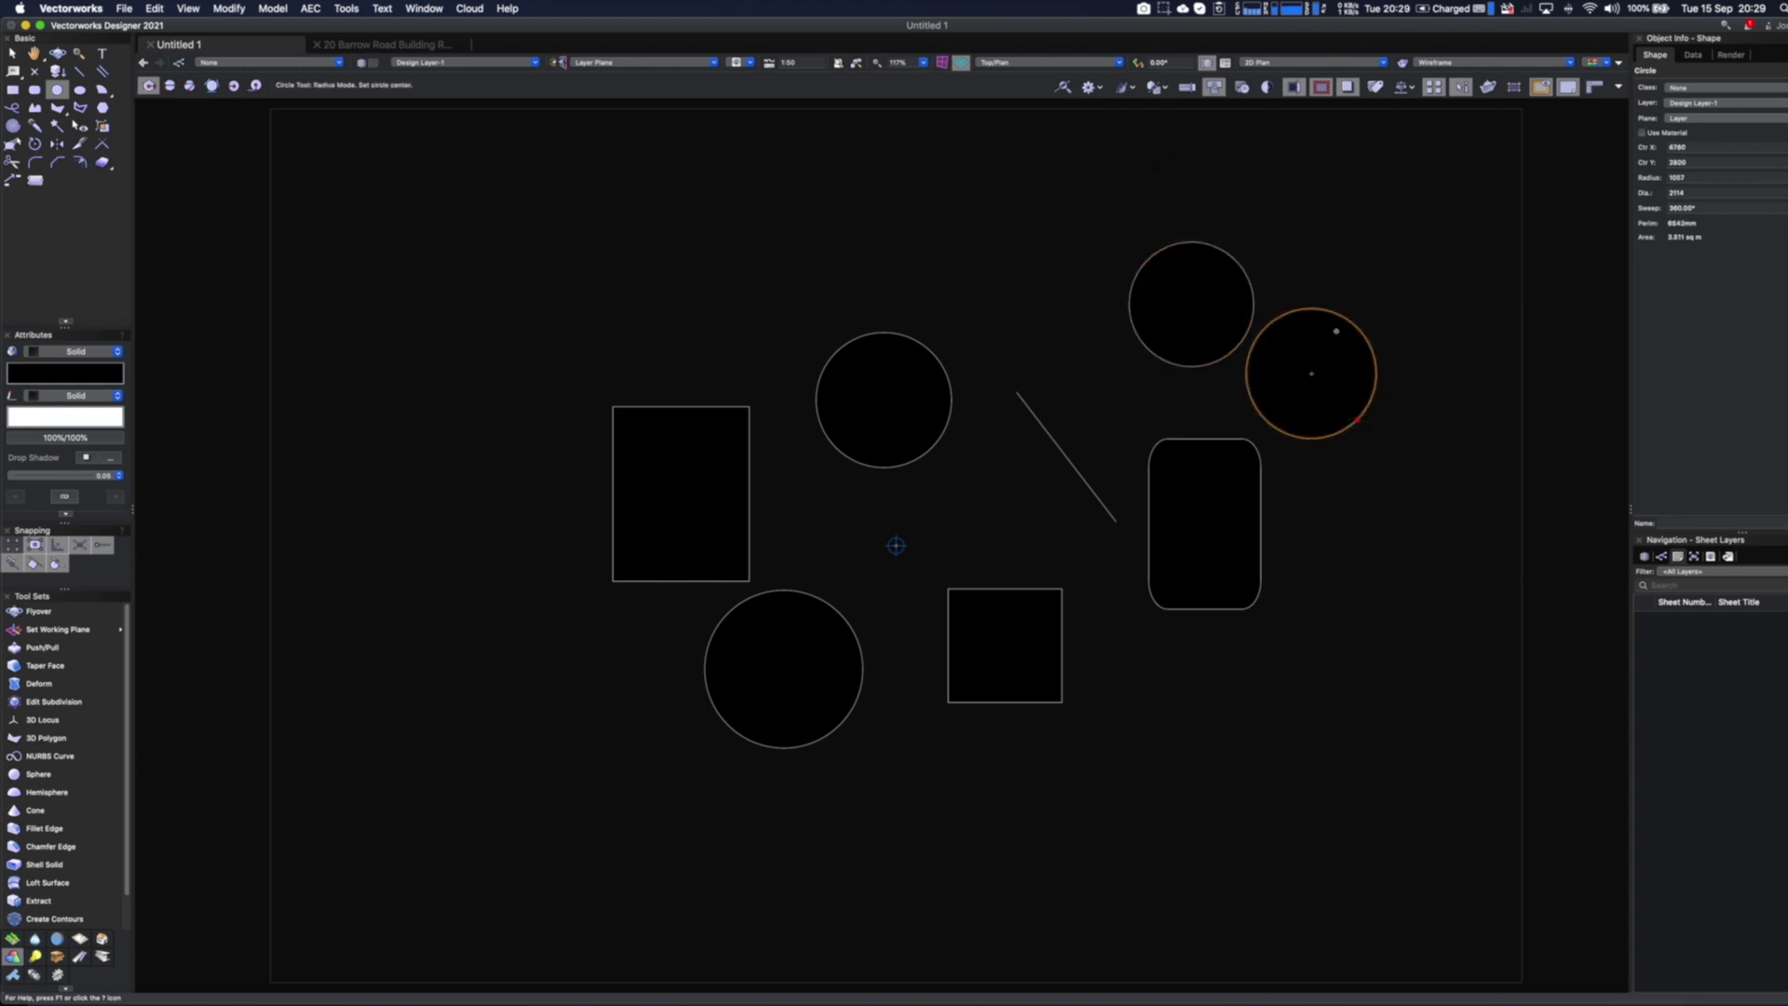
Cycle the Circle tool to Tangent and Center mode and draw a circle of about 1180 mm radius above the large rectangle
{"action": "key", "text": "u"}
{"action": "key", "text": "u"}
{"action": "key", "text": "u"}
{"action": "key", "text": "u"}
{"action": "key", "text": "u"}
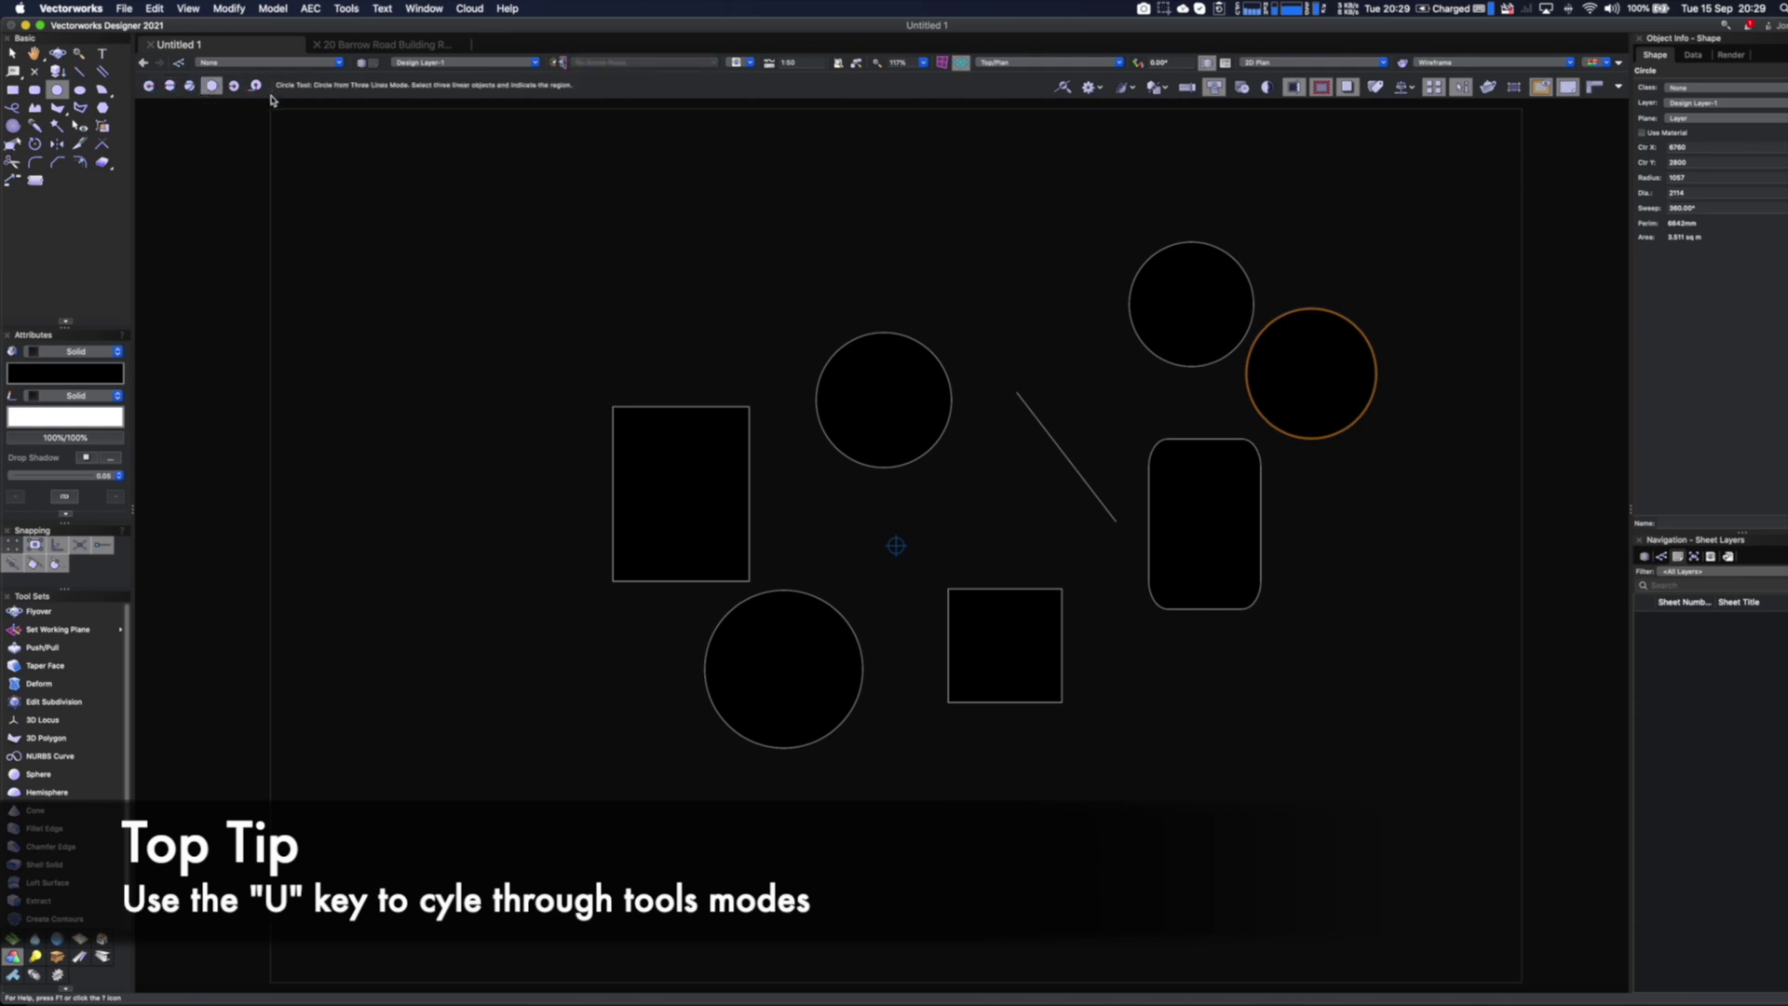
{"action": "left_click", "coordinate": [570, 303]}
{"action": "left_click", "coordinate": [603, 244]}
{"action": "left_click", "coordinate": [687, 318]}
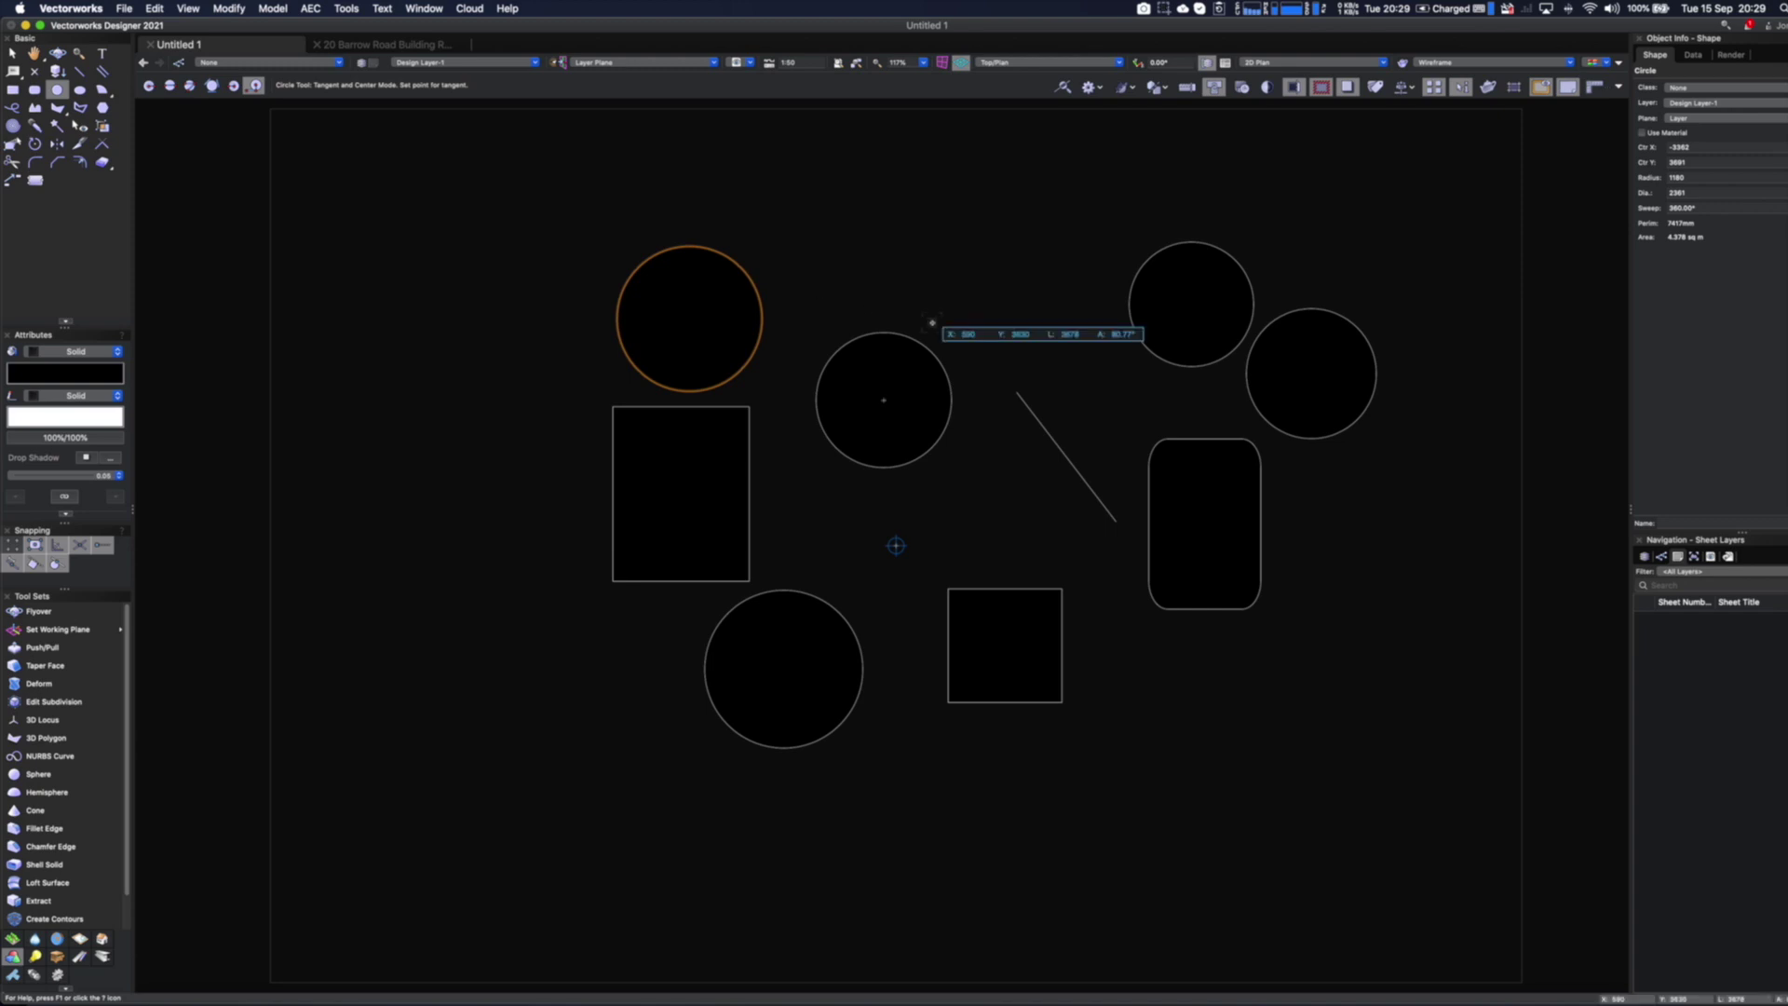
{"action": "key", "text": "Escape"}
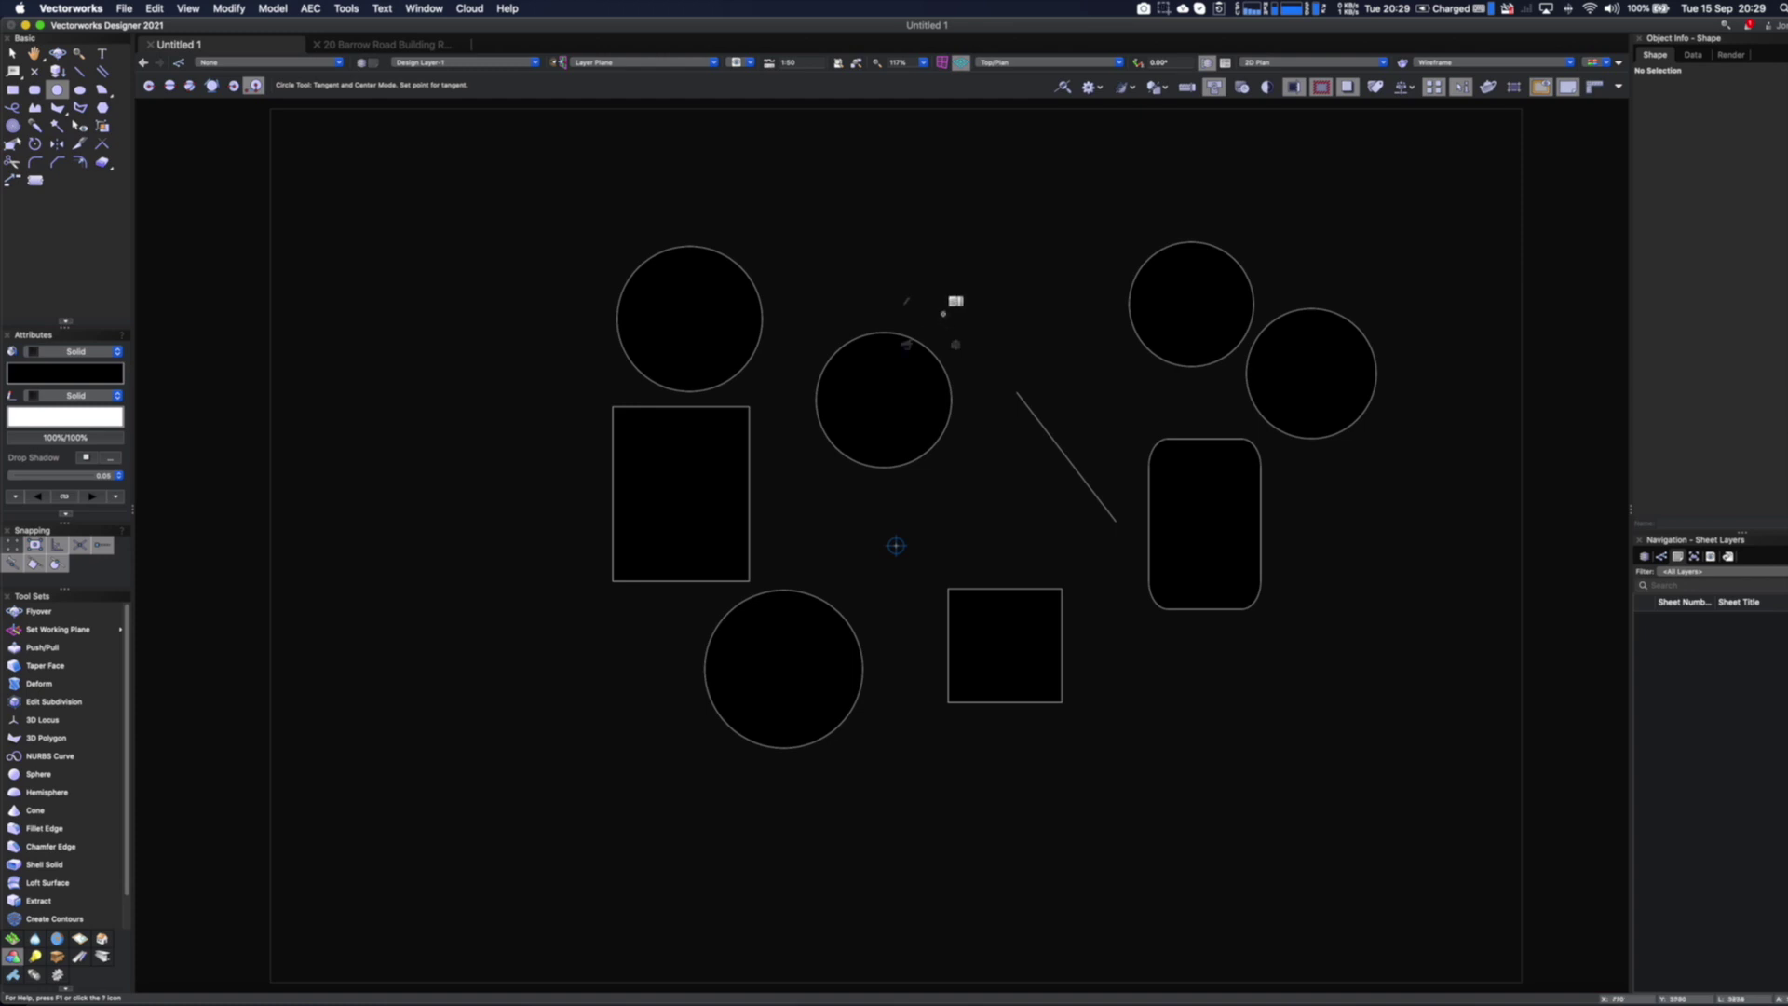
Pick the Line tool from the on-demand recent tools and draw a line about 2180 mm long at roughly 60° above the upper middle circle
{"action": "key", "text": "`"}
{"action": "key", "text": "shift+`"}
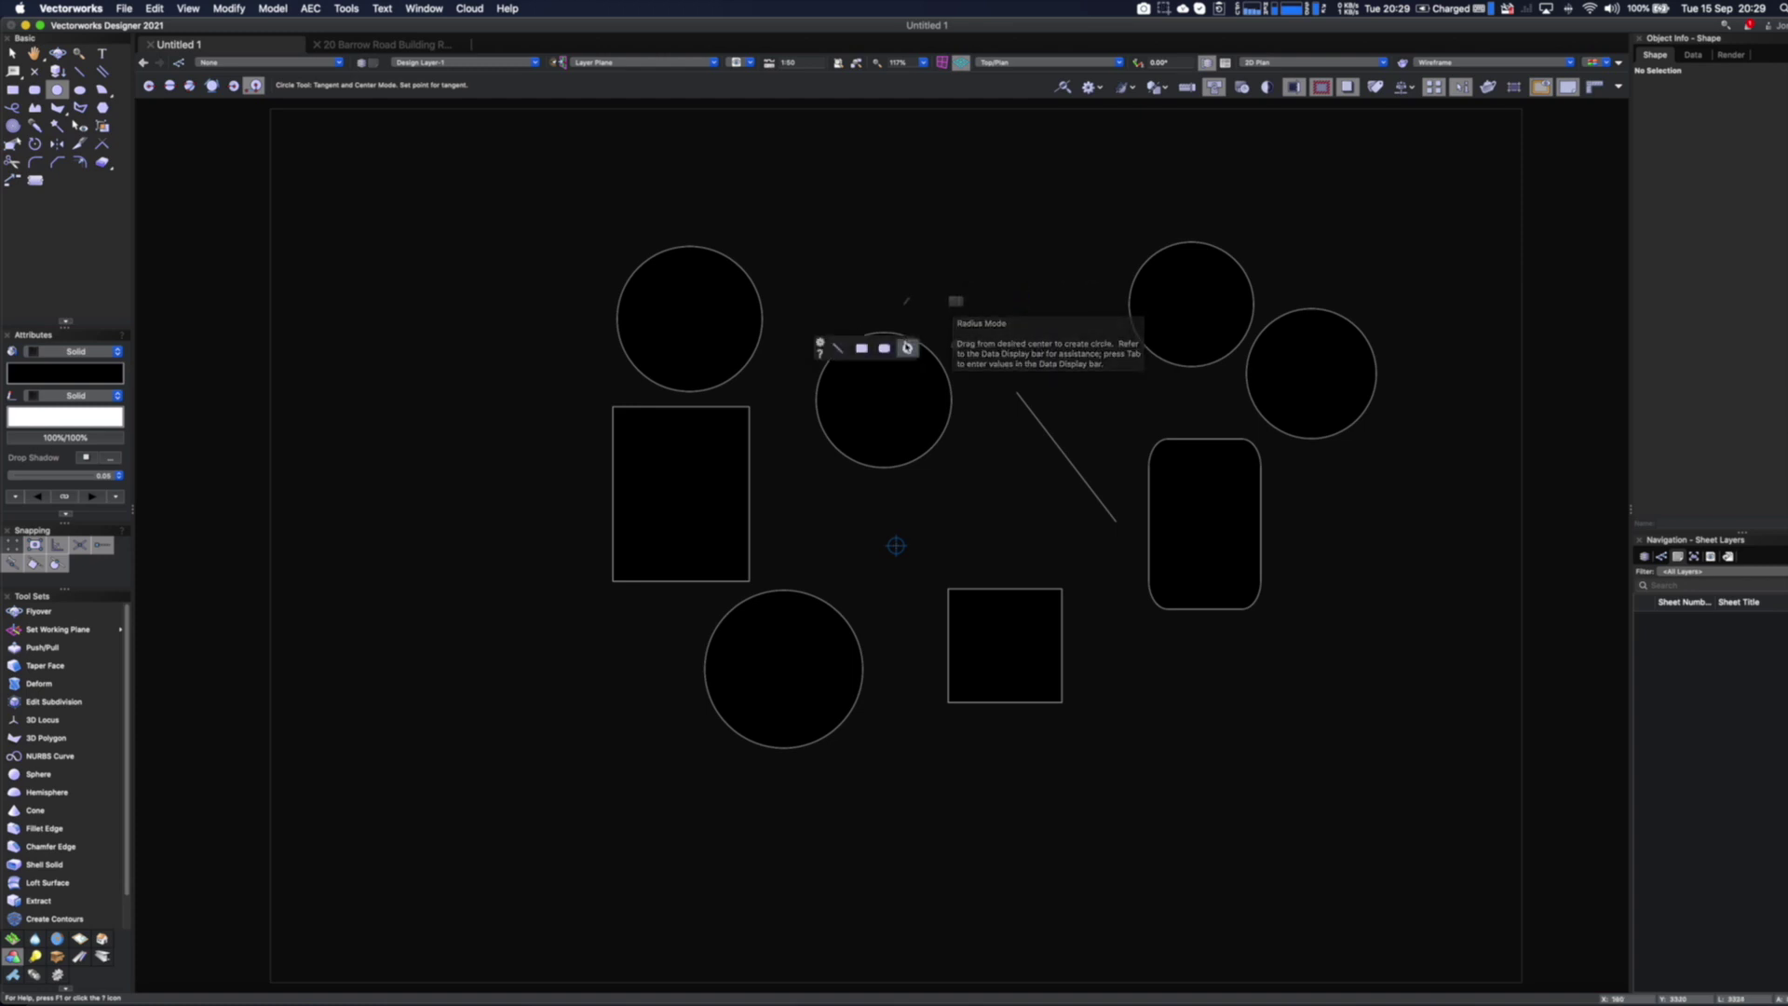
{"action": "left_click", "coordinate": [838, 349]}
{"action": "left_click", "coordinate": [812, 319]}
{"action": "left_click", "coordinate": [878, 204]}
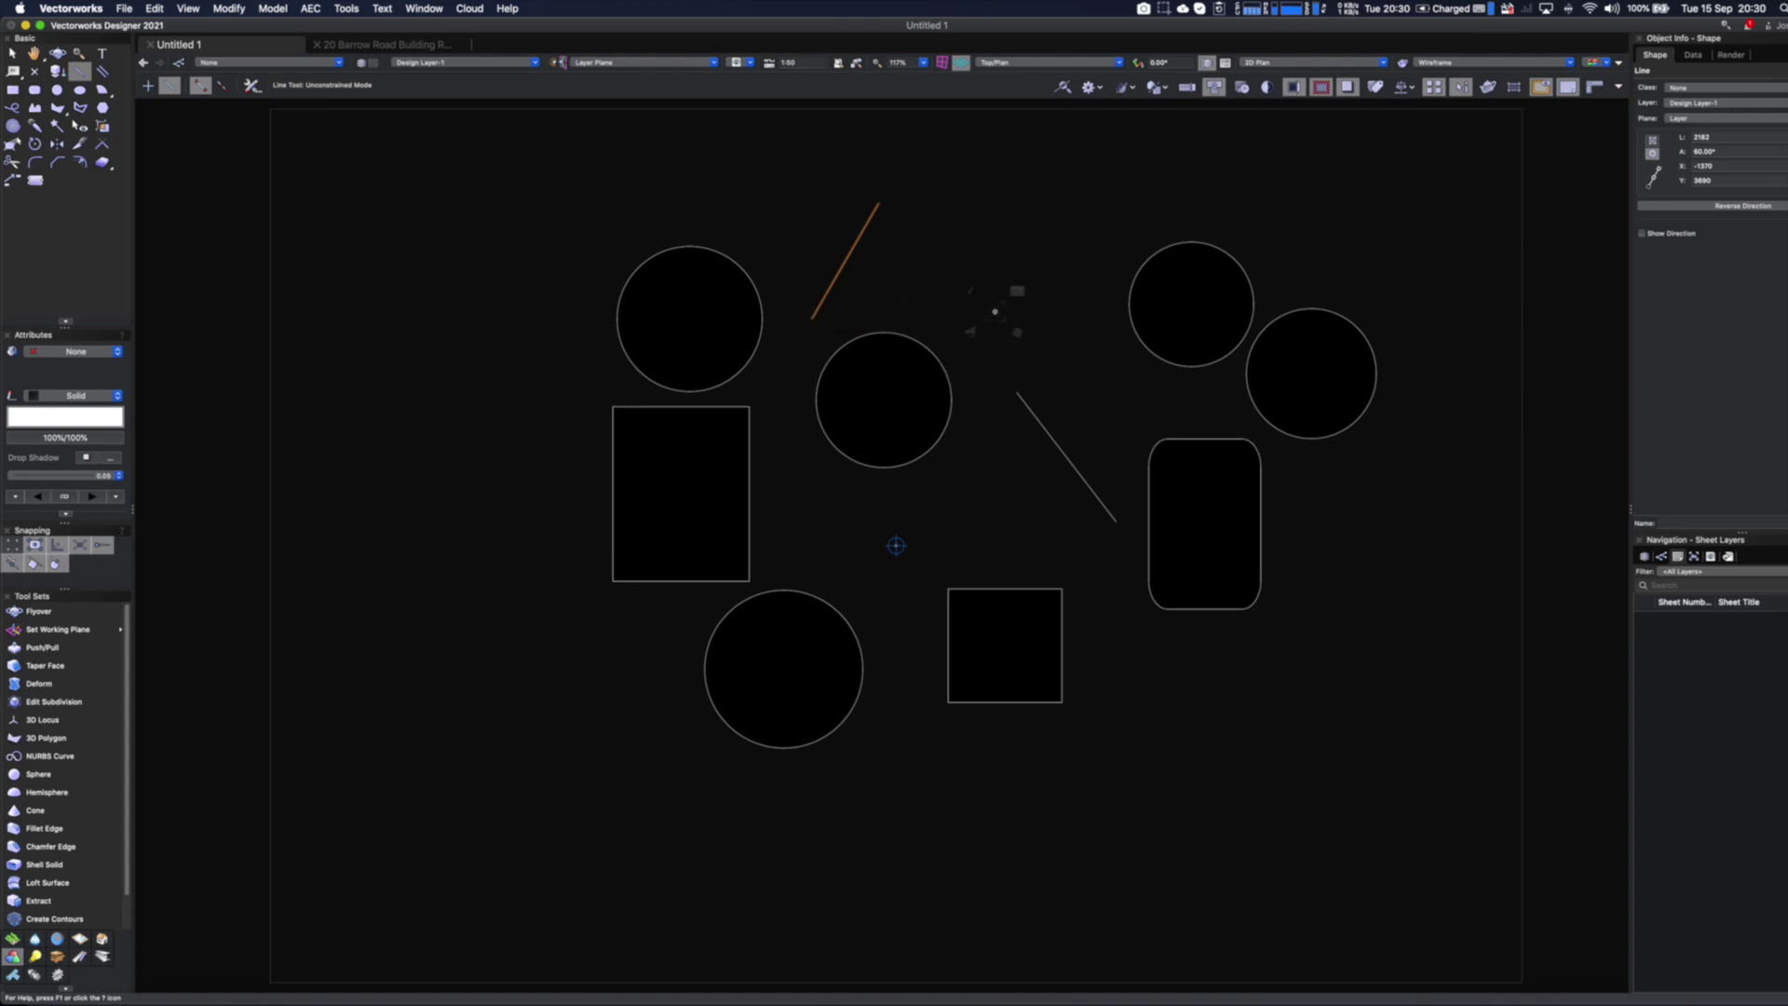
Switch to the Right Rear Isometric view with the on-demand views and turn off the black drawing background
{"action": "mouse_move", "coordinate": [1016, 331]}
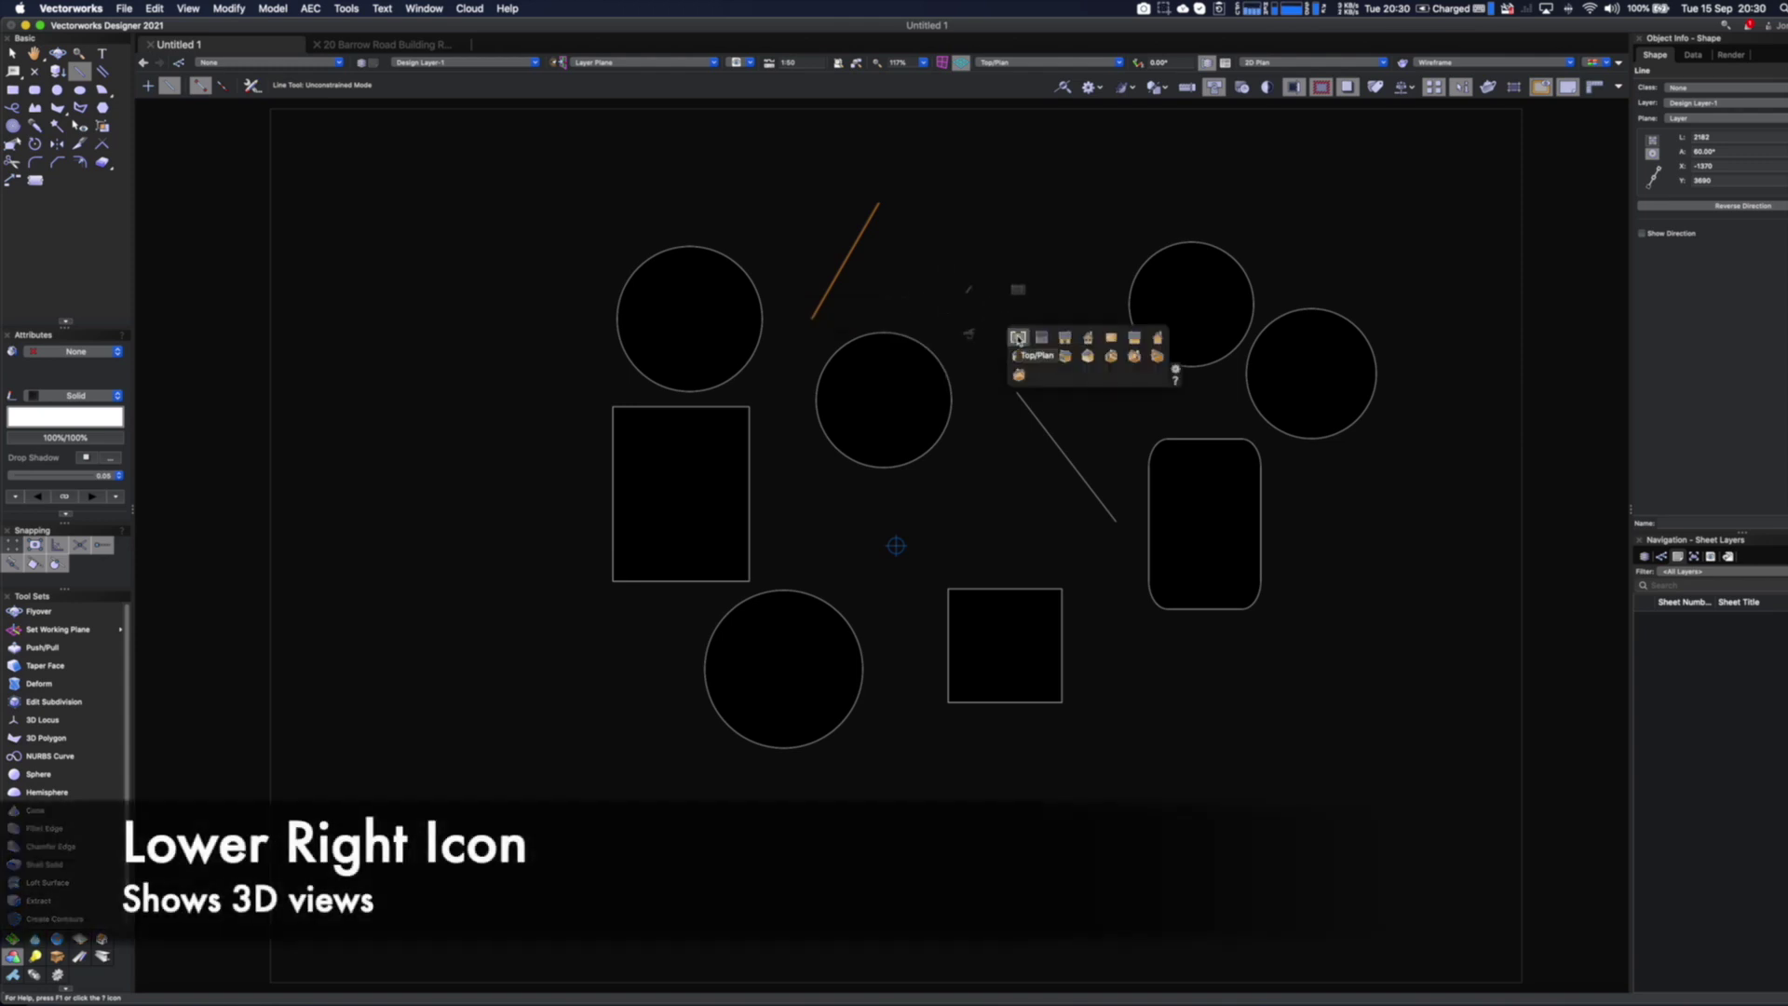
{"action": "left_click", "coordinate": [1066, 359]}
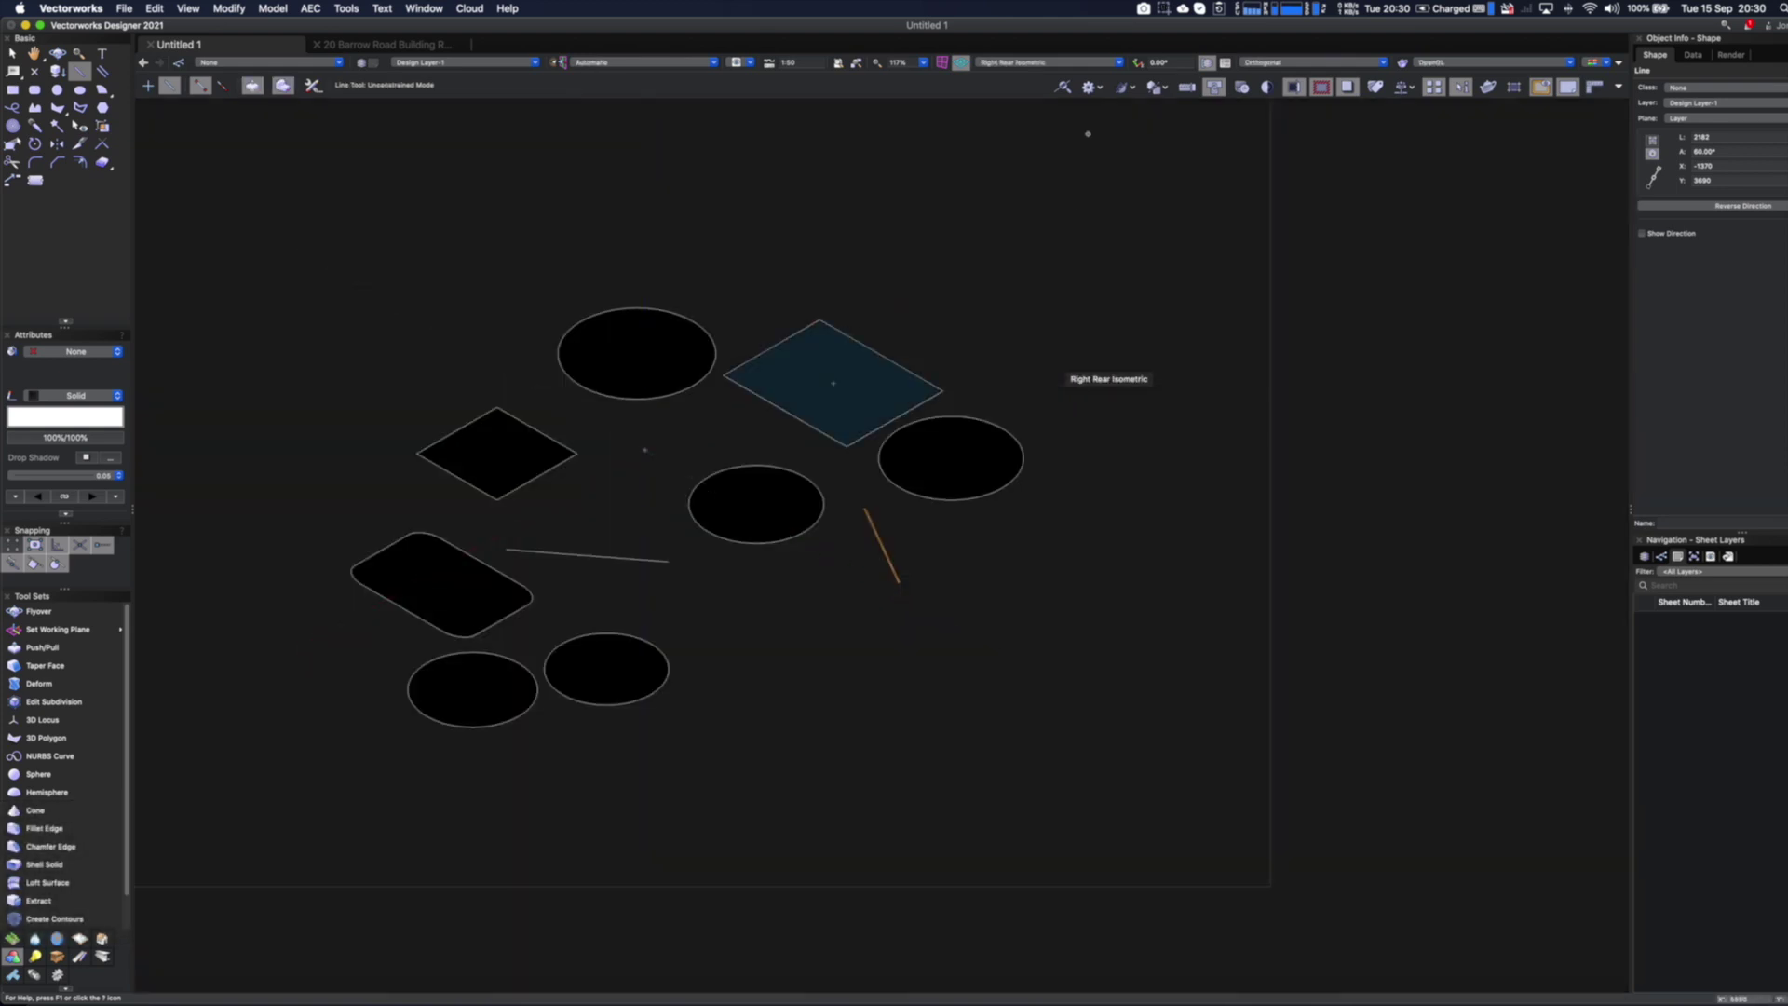
{"action": "left_click", "coordinate": [1294, 88]}
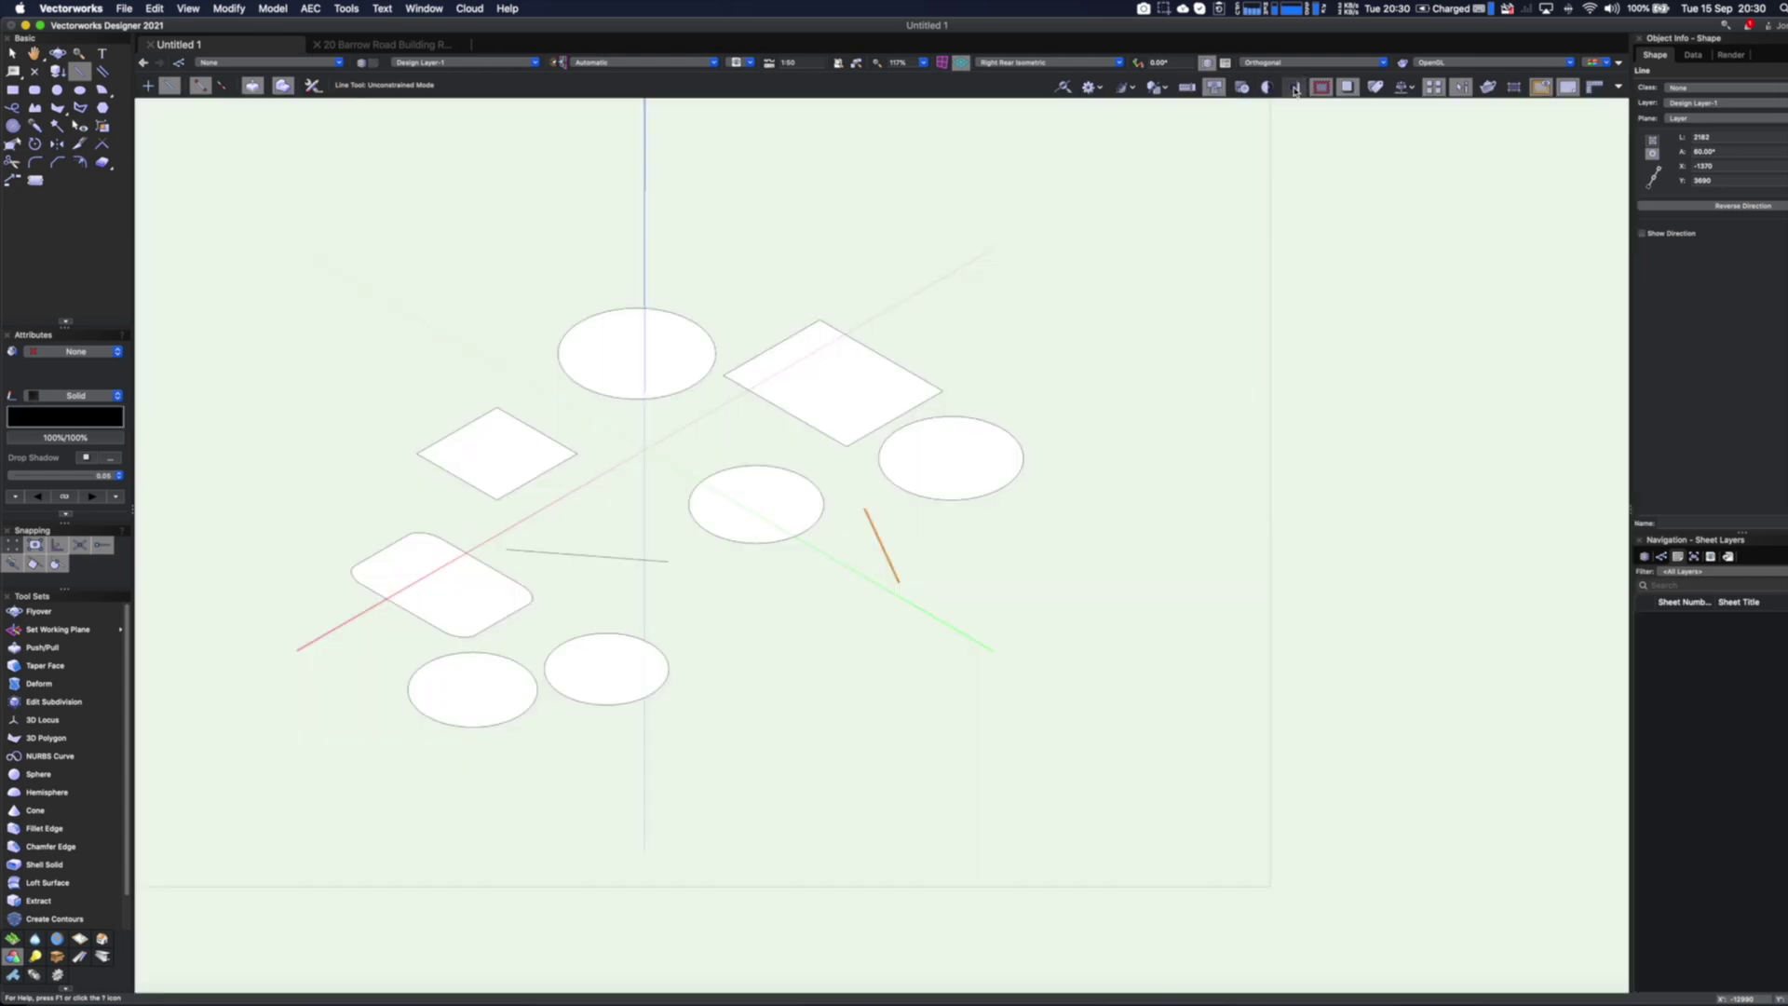
Delete every shape in the drawing and return to the Top/Plan view
{"action": "key", "text": "x"}
{"action": "left_click", "coordinate": [1009, 288]}
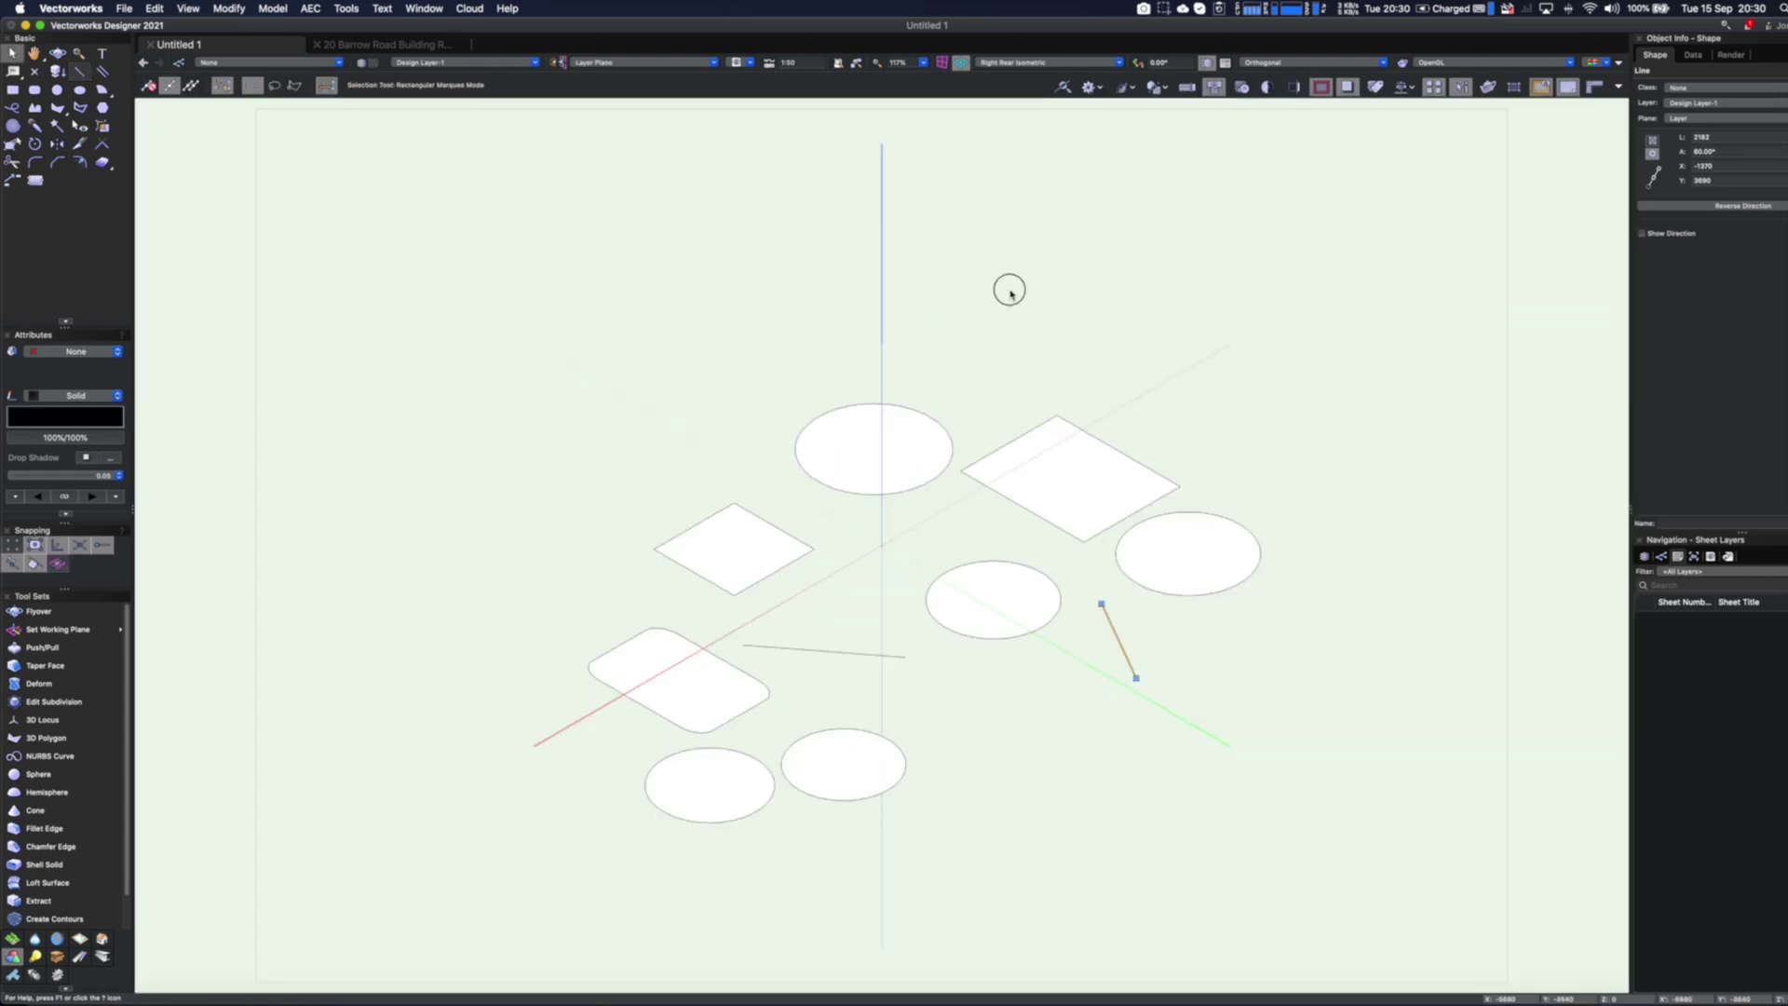
{"action": "left_click", "coordinate": [1010, 291]}
{"action": "key", "text": "super+w"}
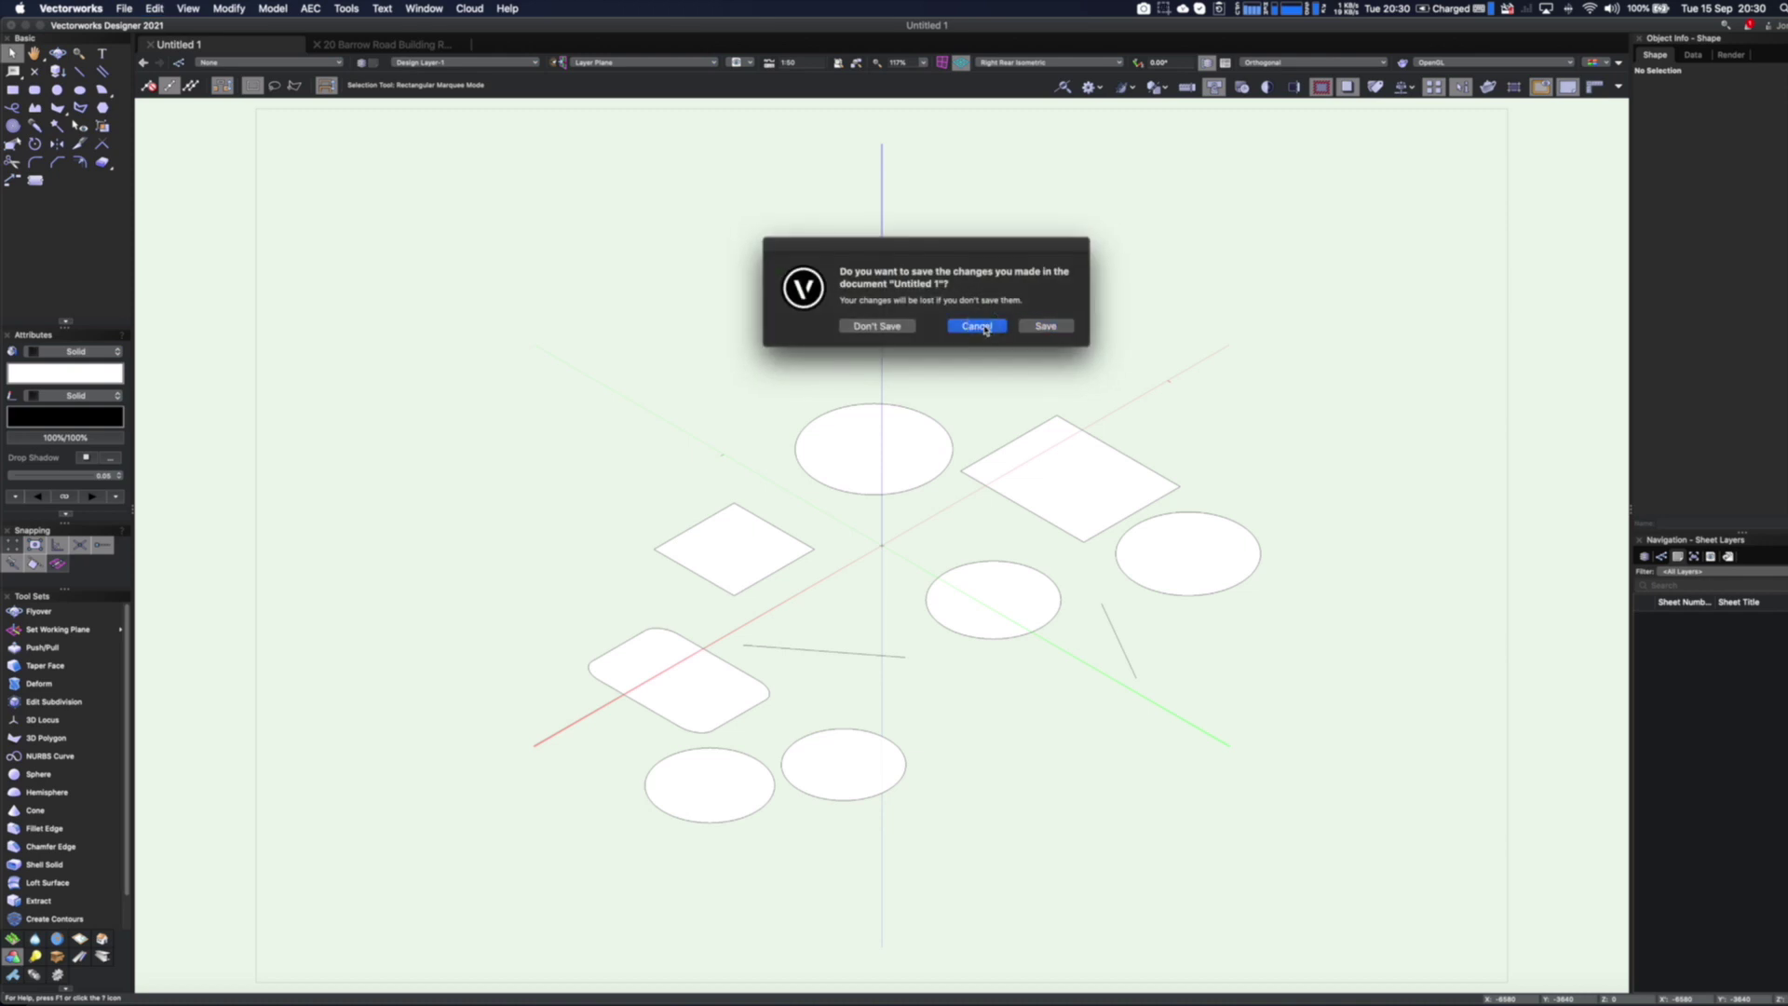
{"action": "key", "text": "Escape"}
{"action": "key", "text": "super+a"}
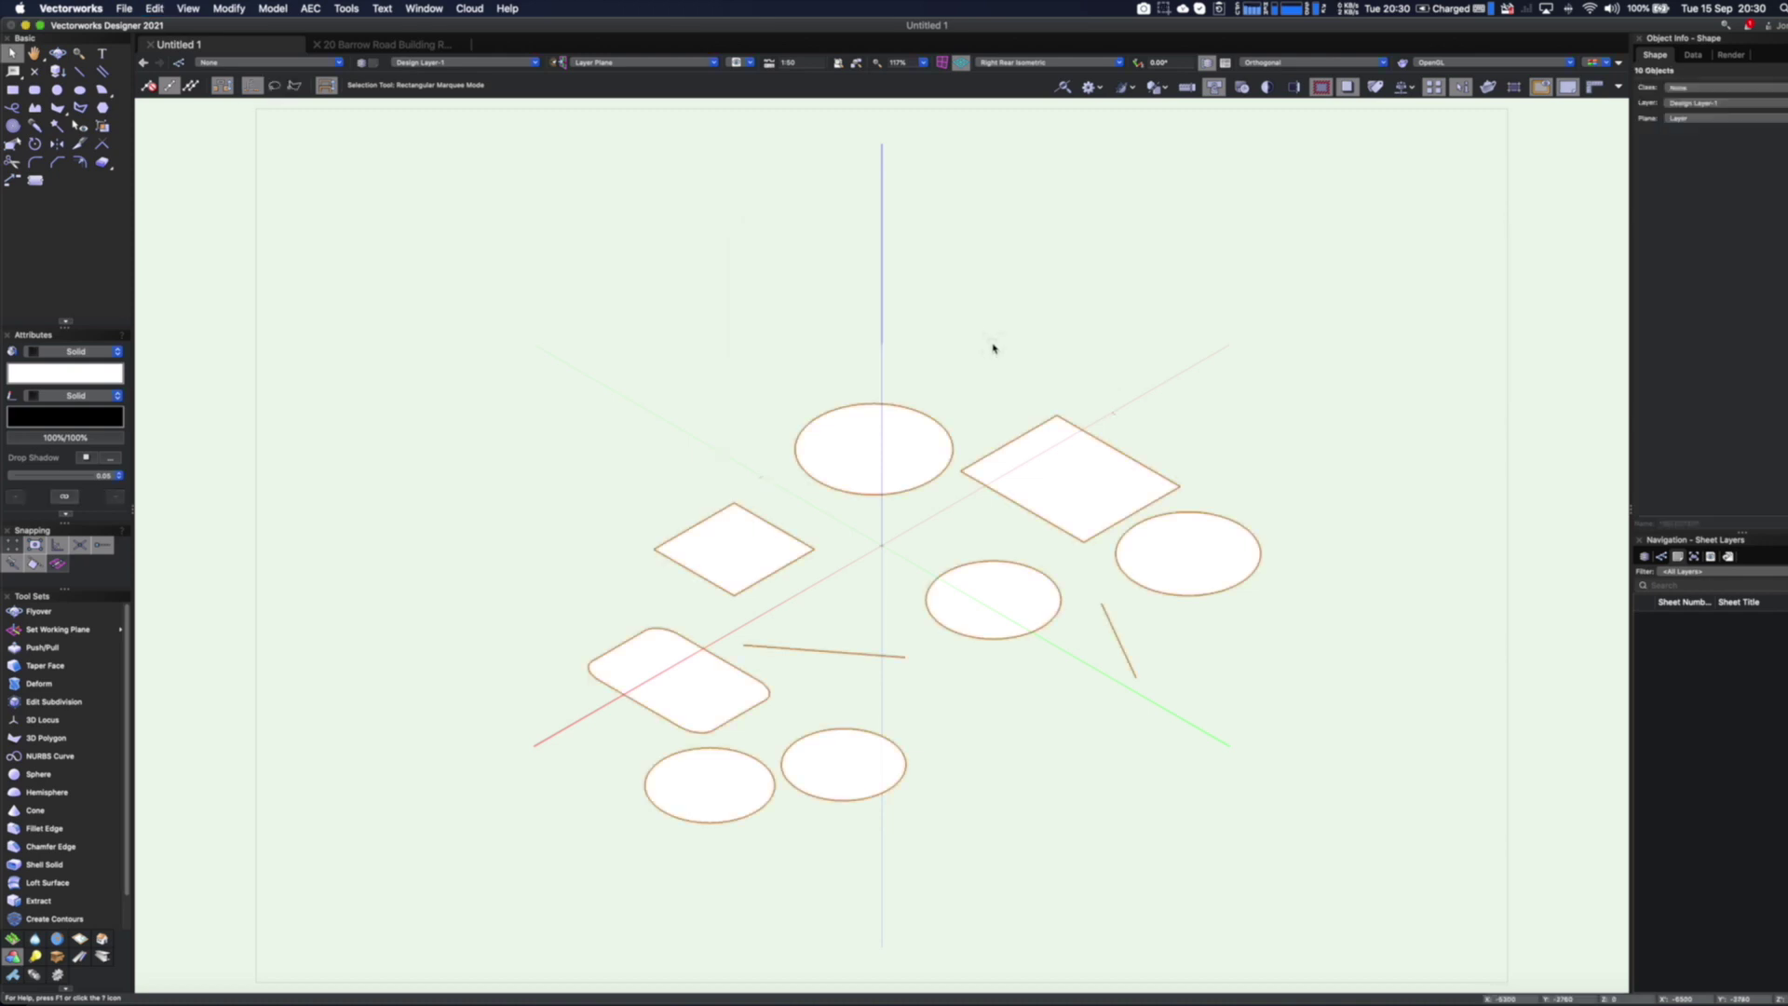
{"action": "key", "text": "Delete"}
{"action": "key", "text": "F5"}
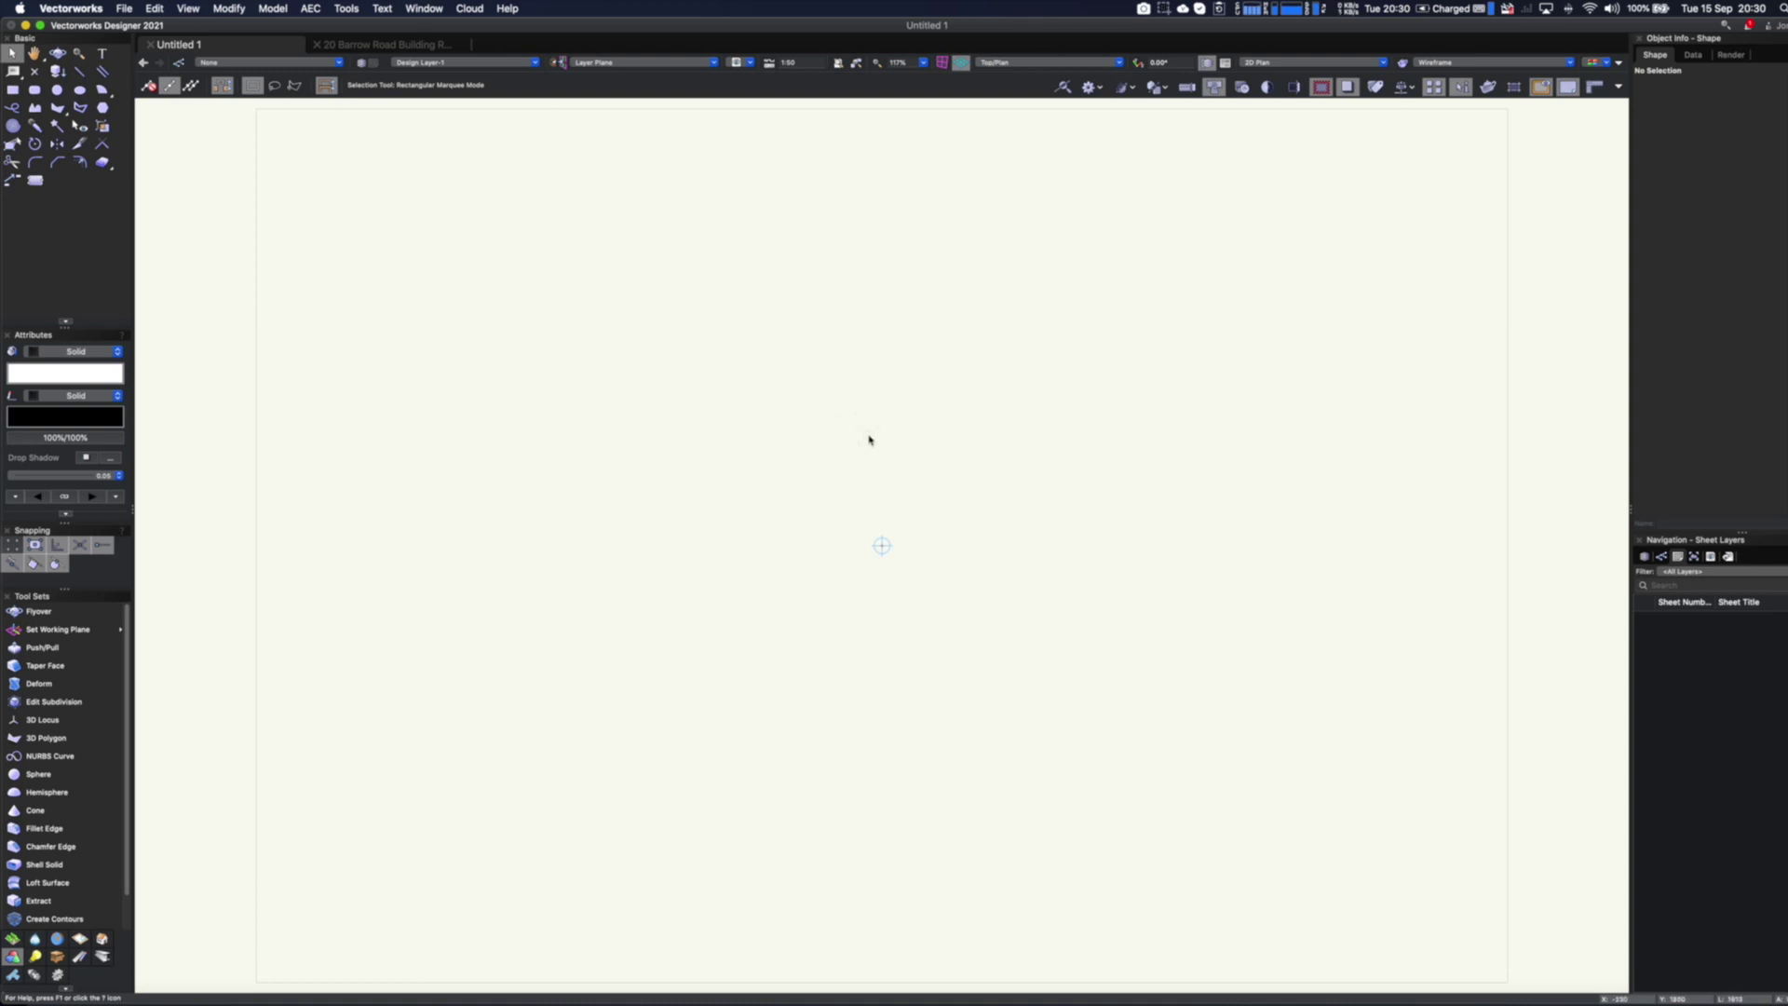
Pick the Rectangle tool from the on-demand tools and draw a rectangle 5 m wide and 8 m high beside the origin
{"action": "mouse_move", "coordinate": [867, 443]}
{"action": "mouse_move", "coordinate": [838, 414]}
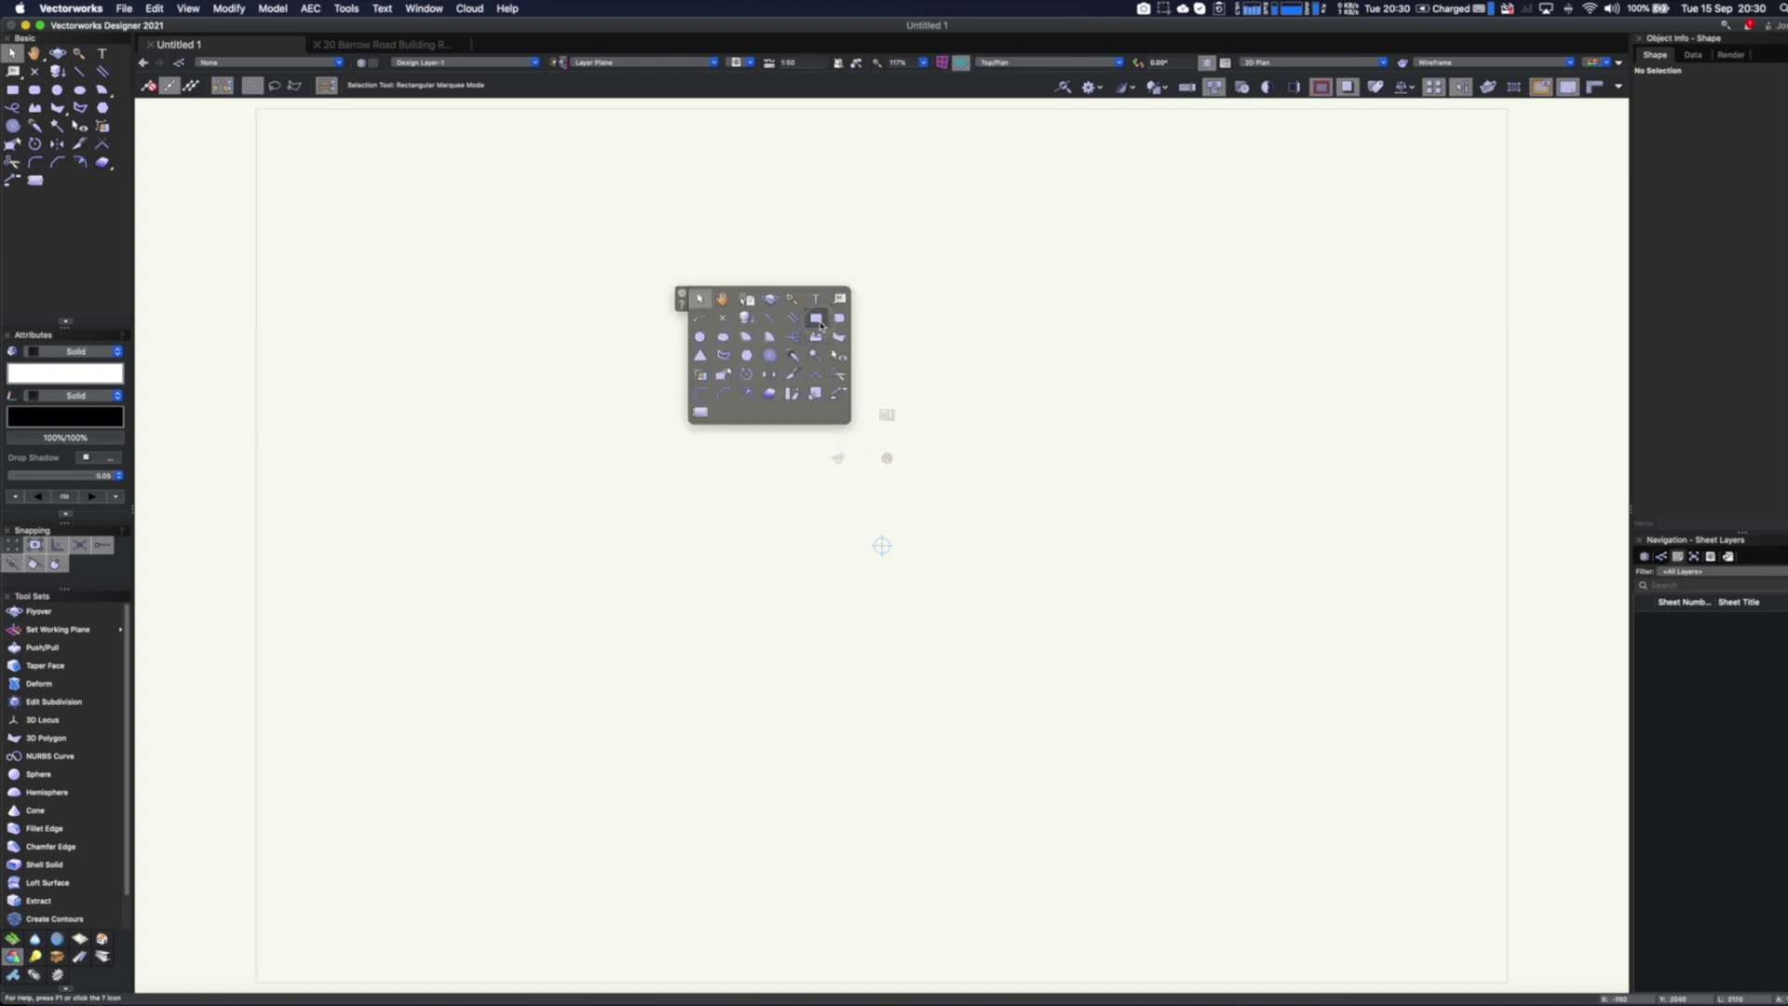
{"action": "left_click", "coordinate": [820, 324]}
{"action": "left_click", "coordinate": [572, 310]}
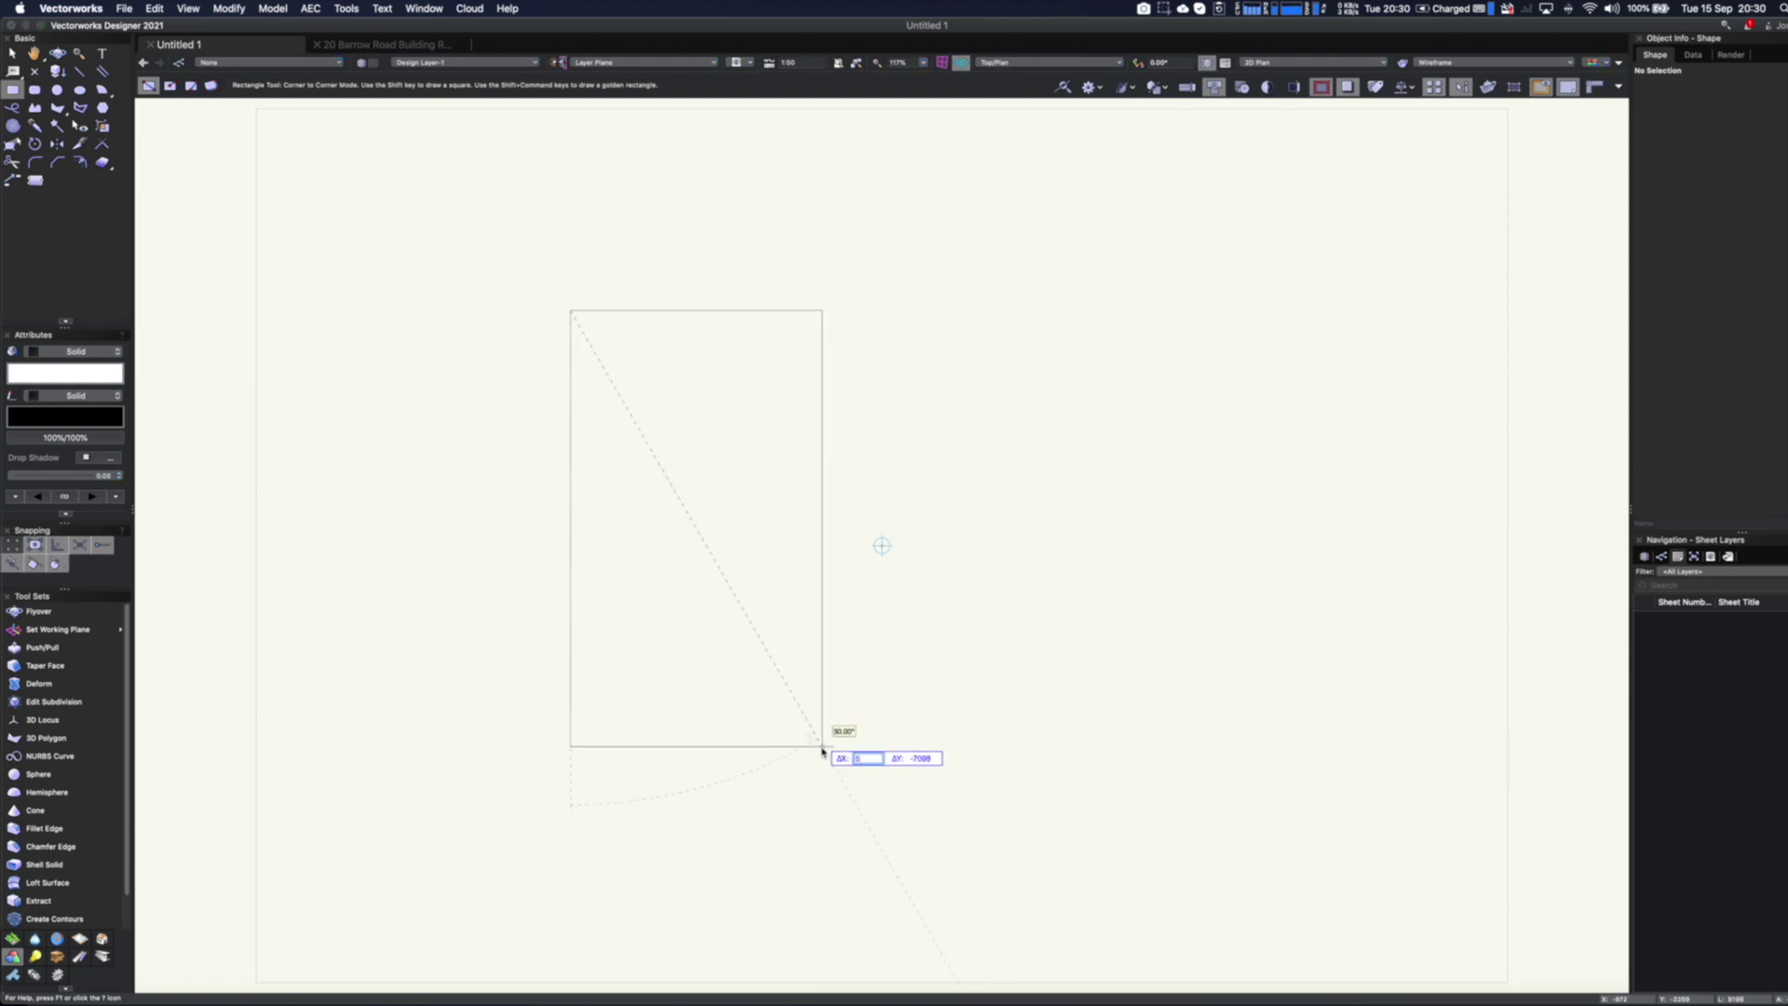
{"action": "key", "text": "Tab"}
{"action": "key", "text": "BackSpace"}
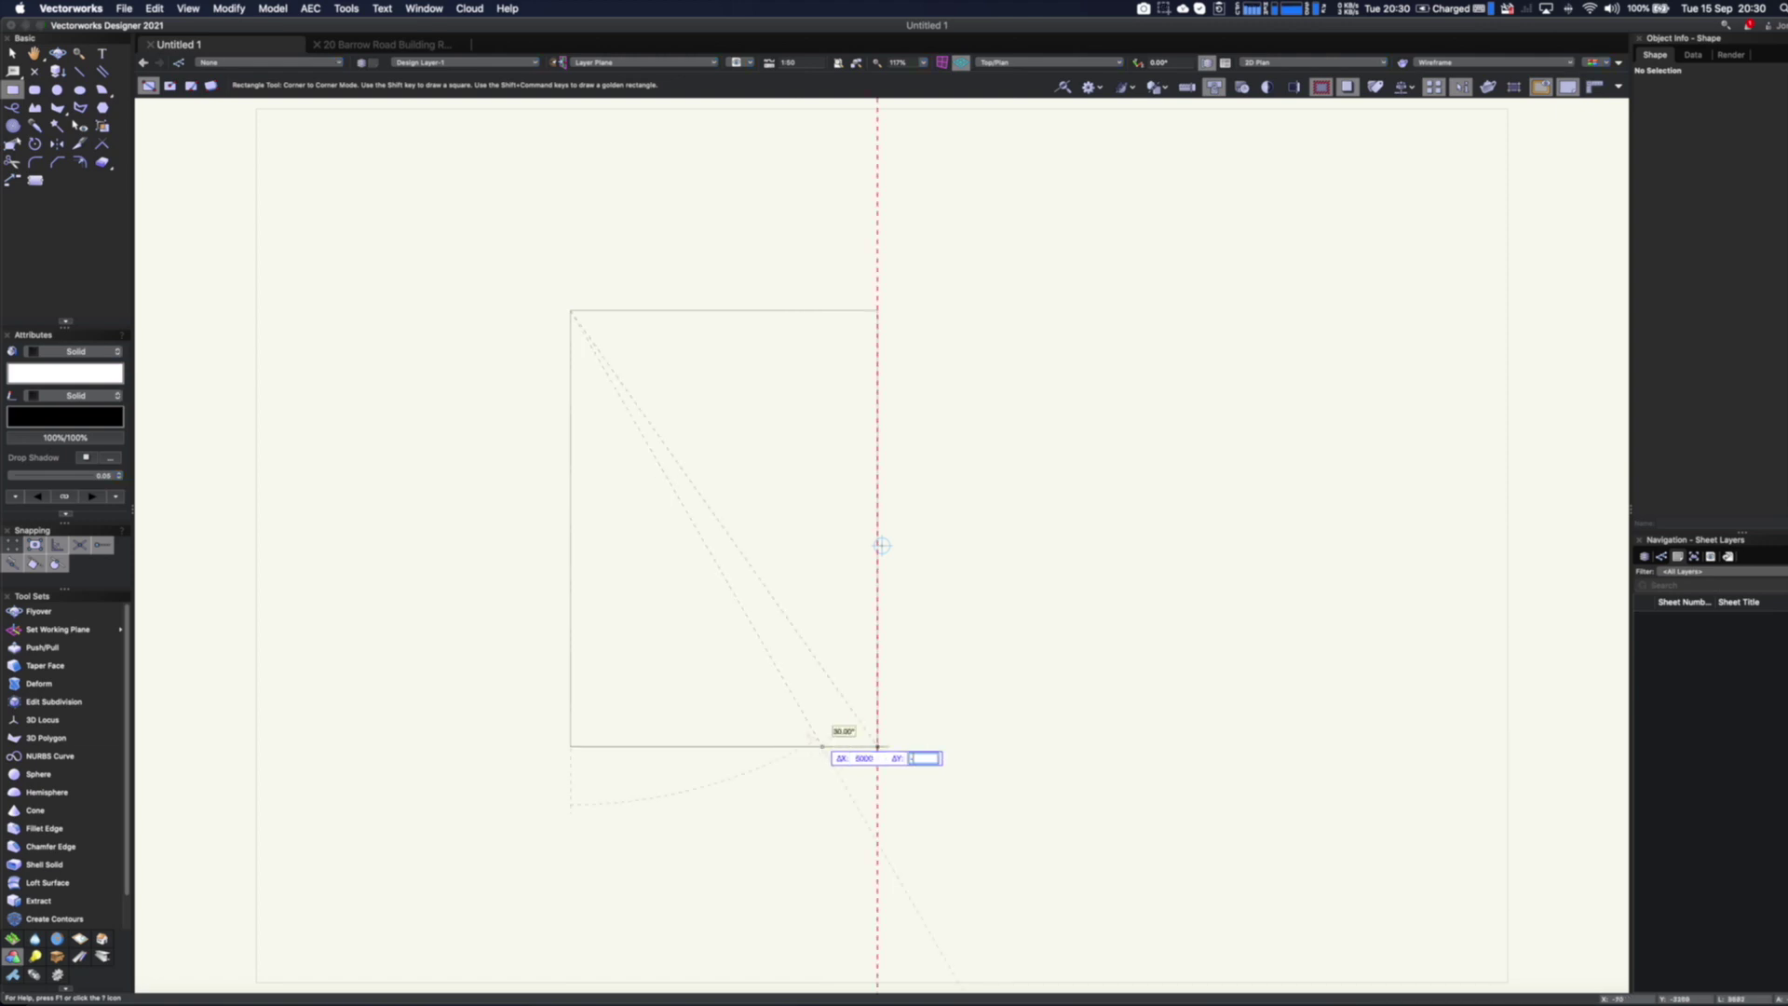
{"action": "type", "text": "-8m"}
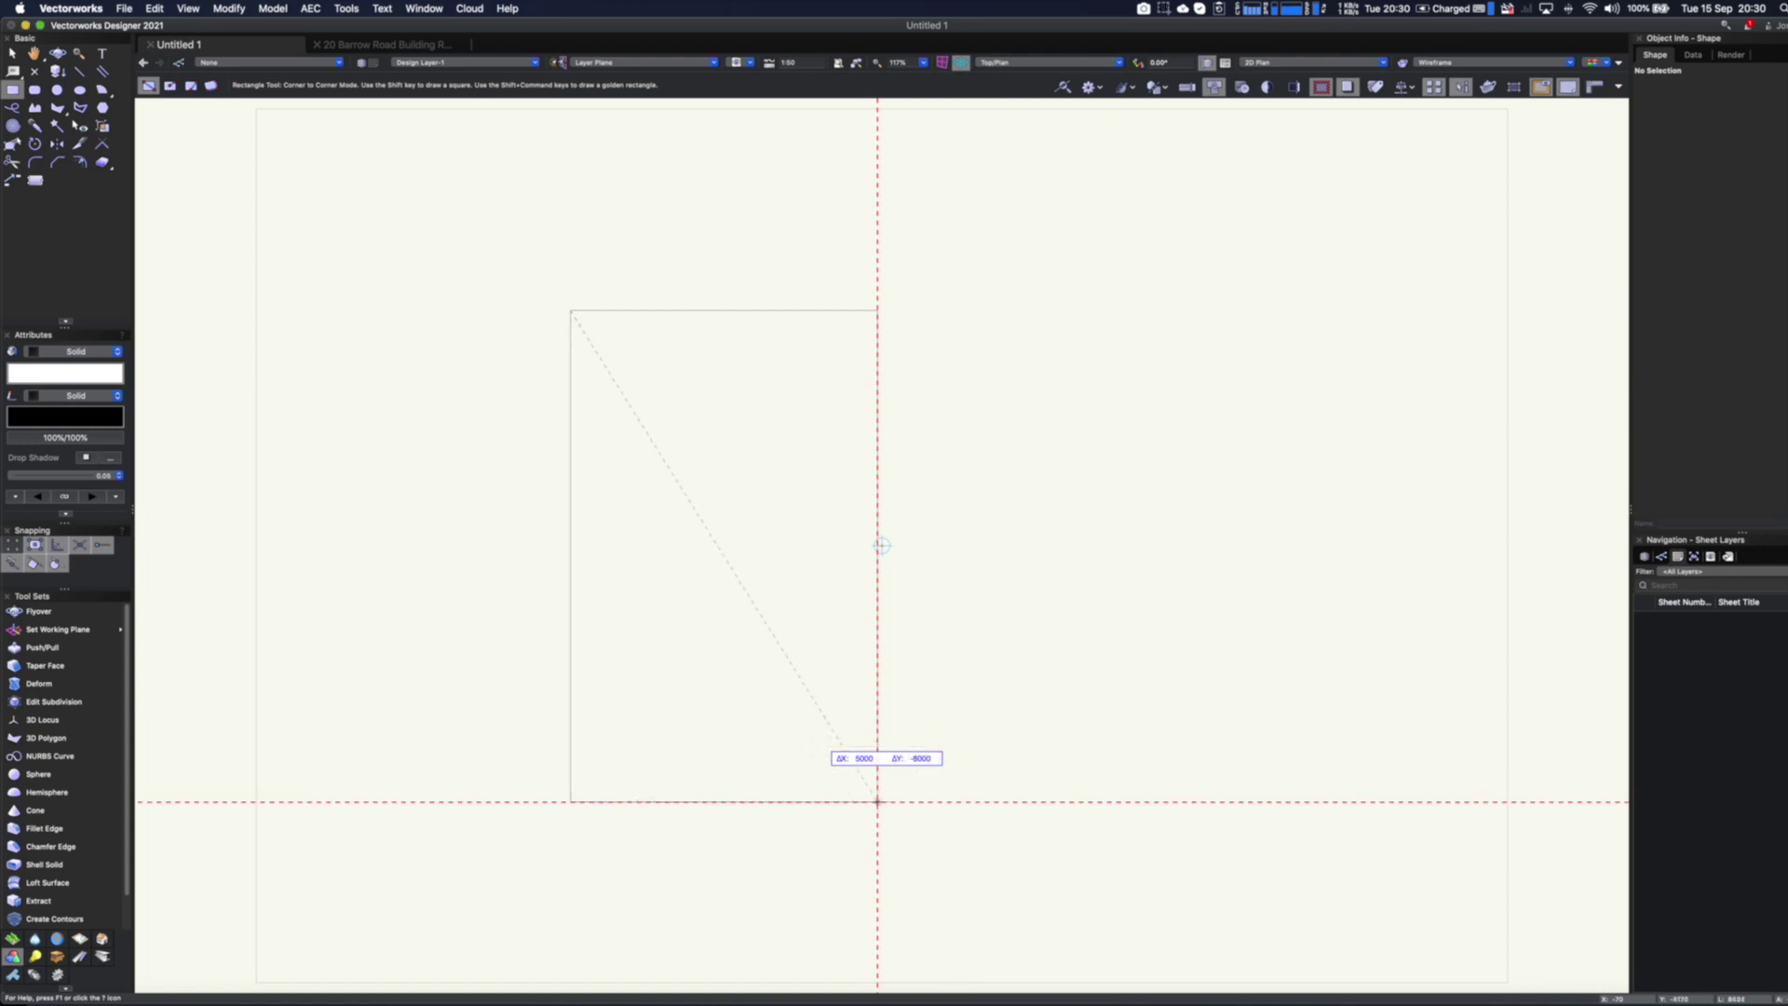
{"action": "key", "text": "Return"}
Draw a rectangle about 5550 by 4100 mm against the large rectangle's right edge and switch to the Right Isometric view
{"action": "left_click", "coordinate": [877, 433]}
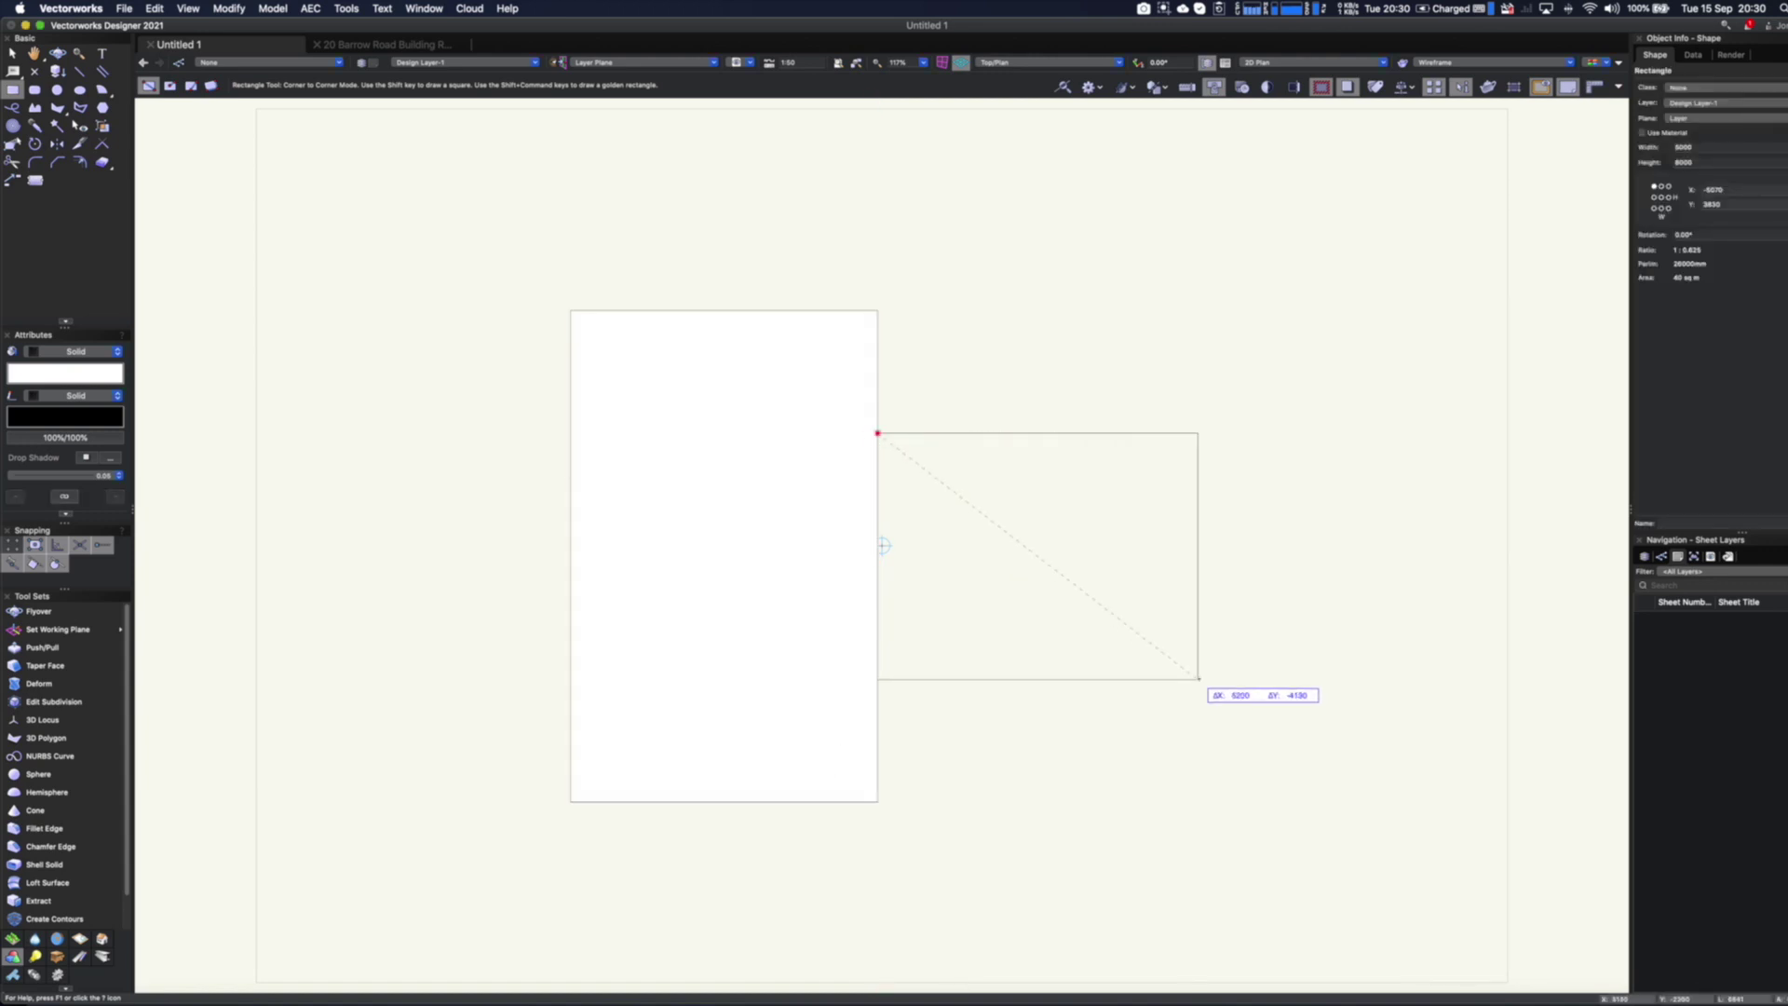
{"action": "left_click", "coordinate": [1218, 684]}
{"action": "key", "text": "e"}
{"action": "mouse_move", "coordinate": [1281, 521]}
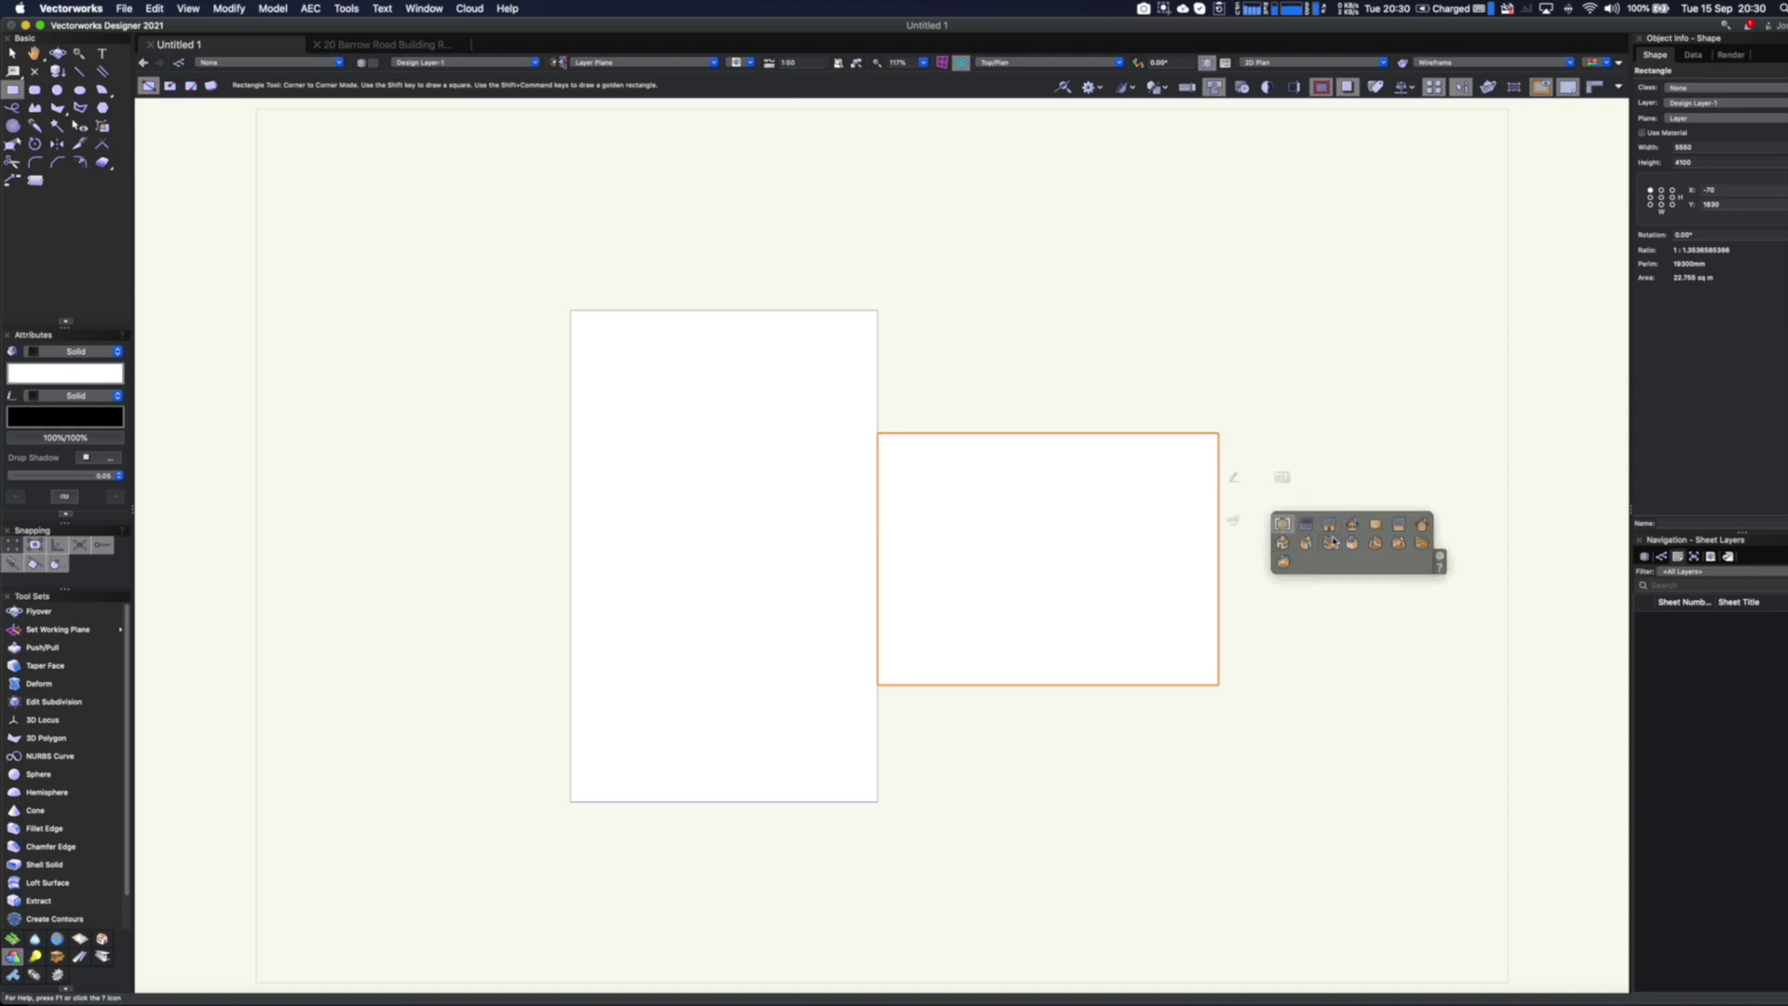
{"action": "left_click", "coordinate": [1285, 546]}
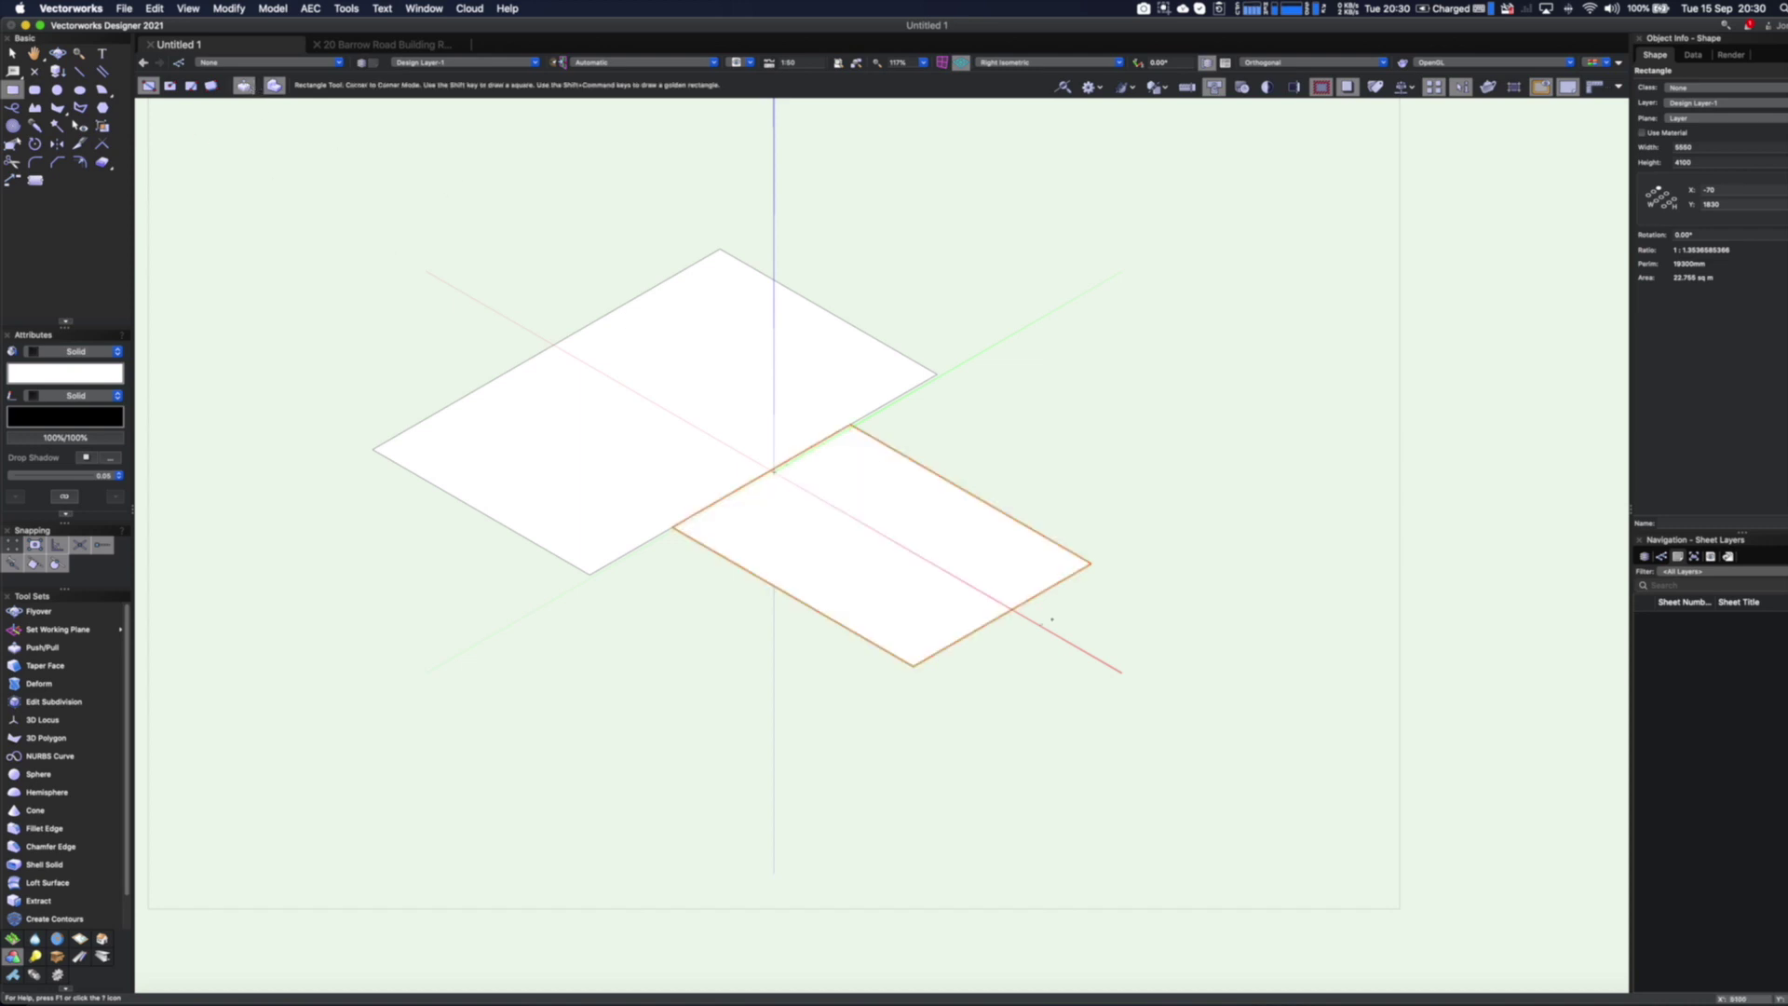
Extrude the smaller rectangle to a height of 3 m directly with the Rectangle tool
{"action": "left_click", "coordinate": [990, 544]}
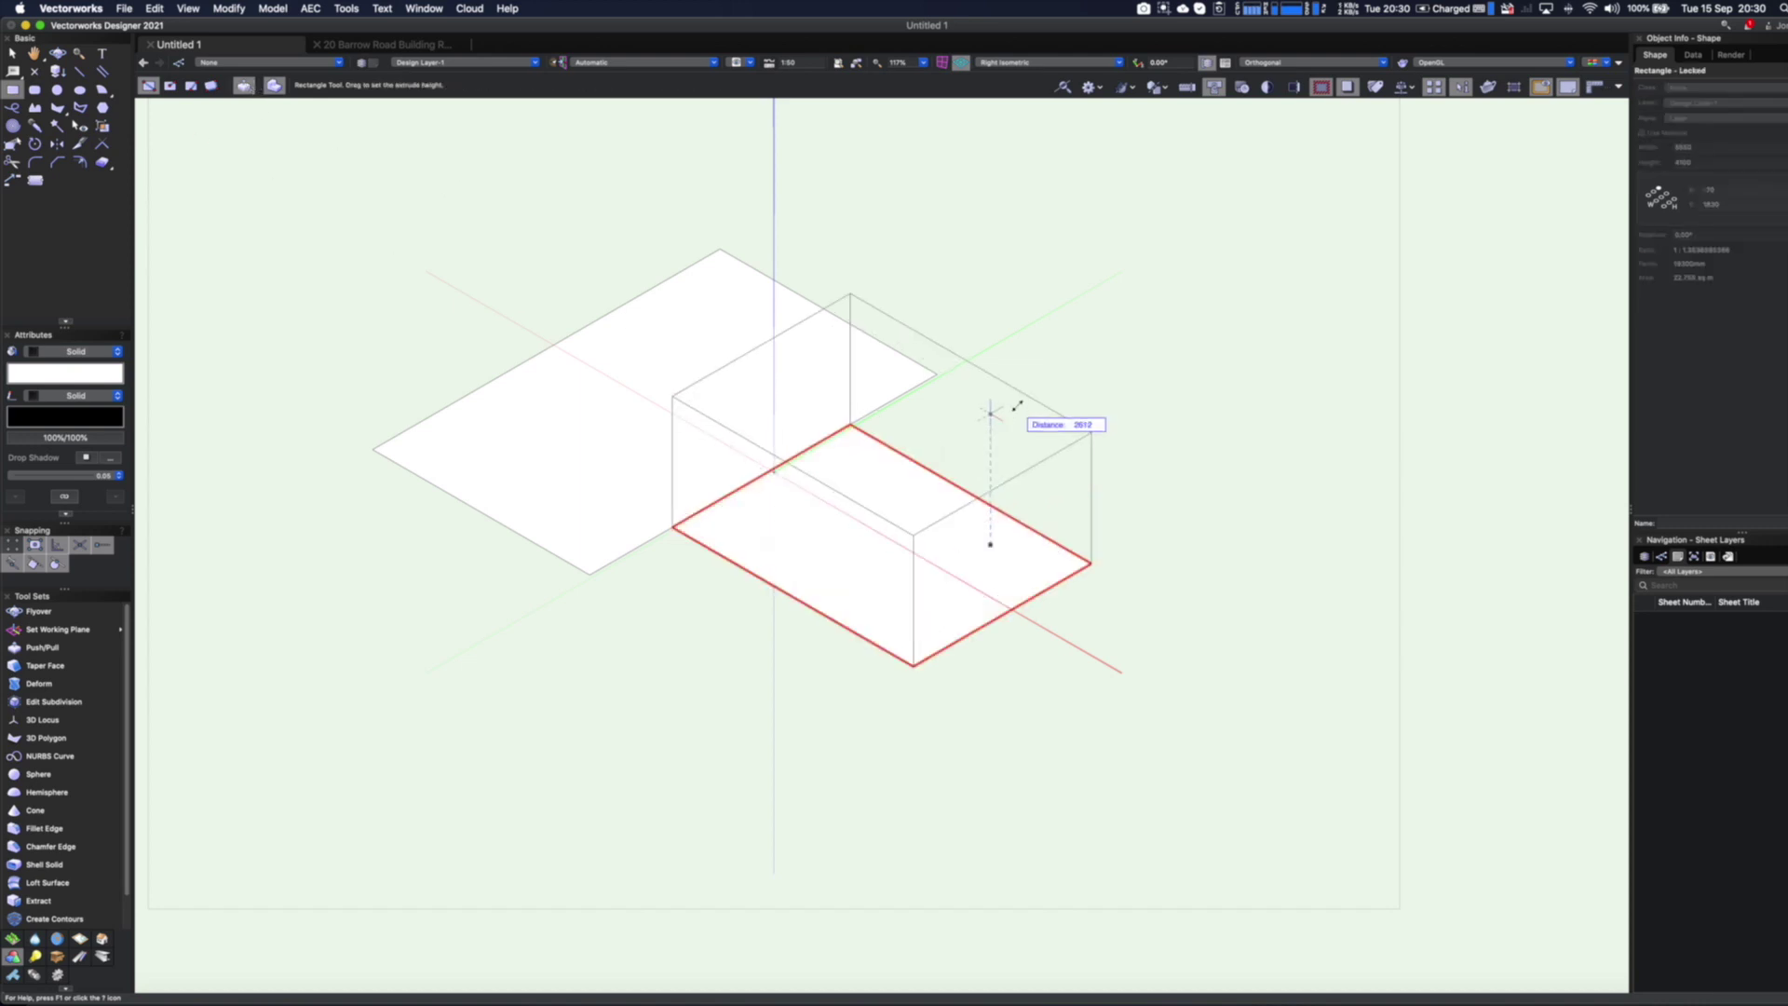
{"action": "type", "text": "3m"}
{"action": "key", "text": "Tab"}
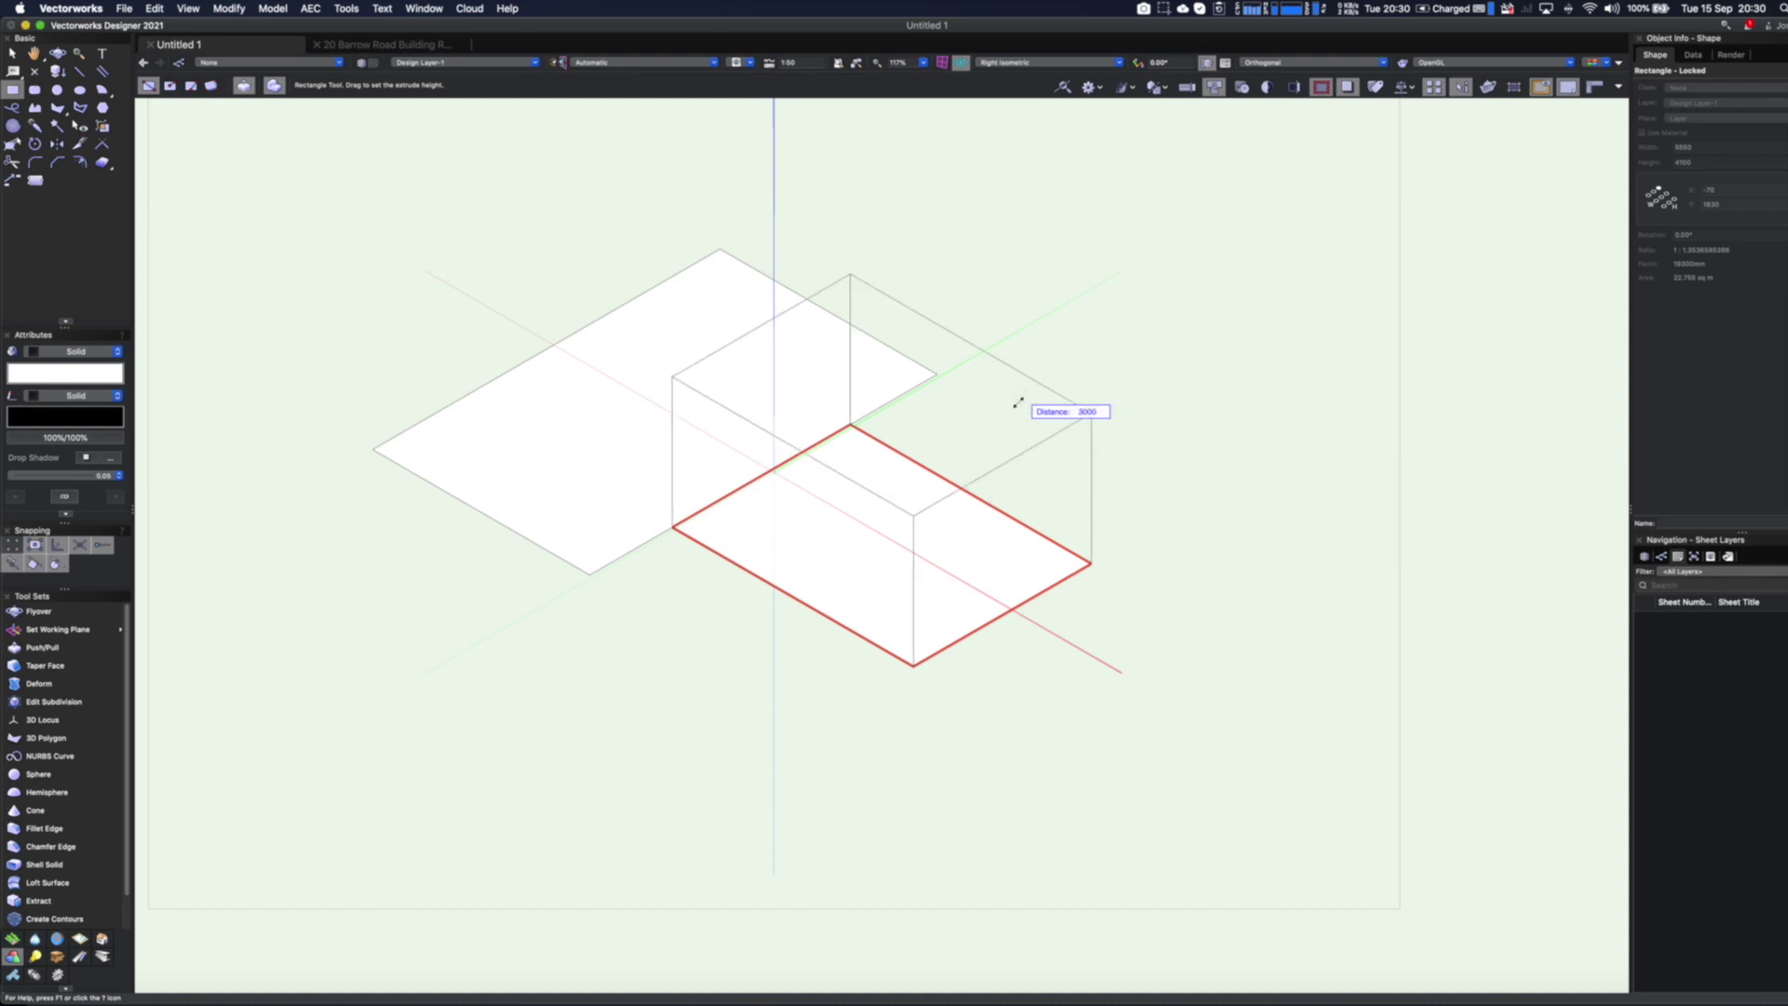
{"action": "left_click", "coordinate": [1007, 449]}
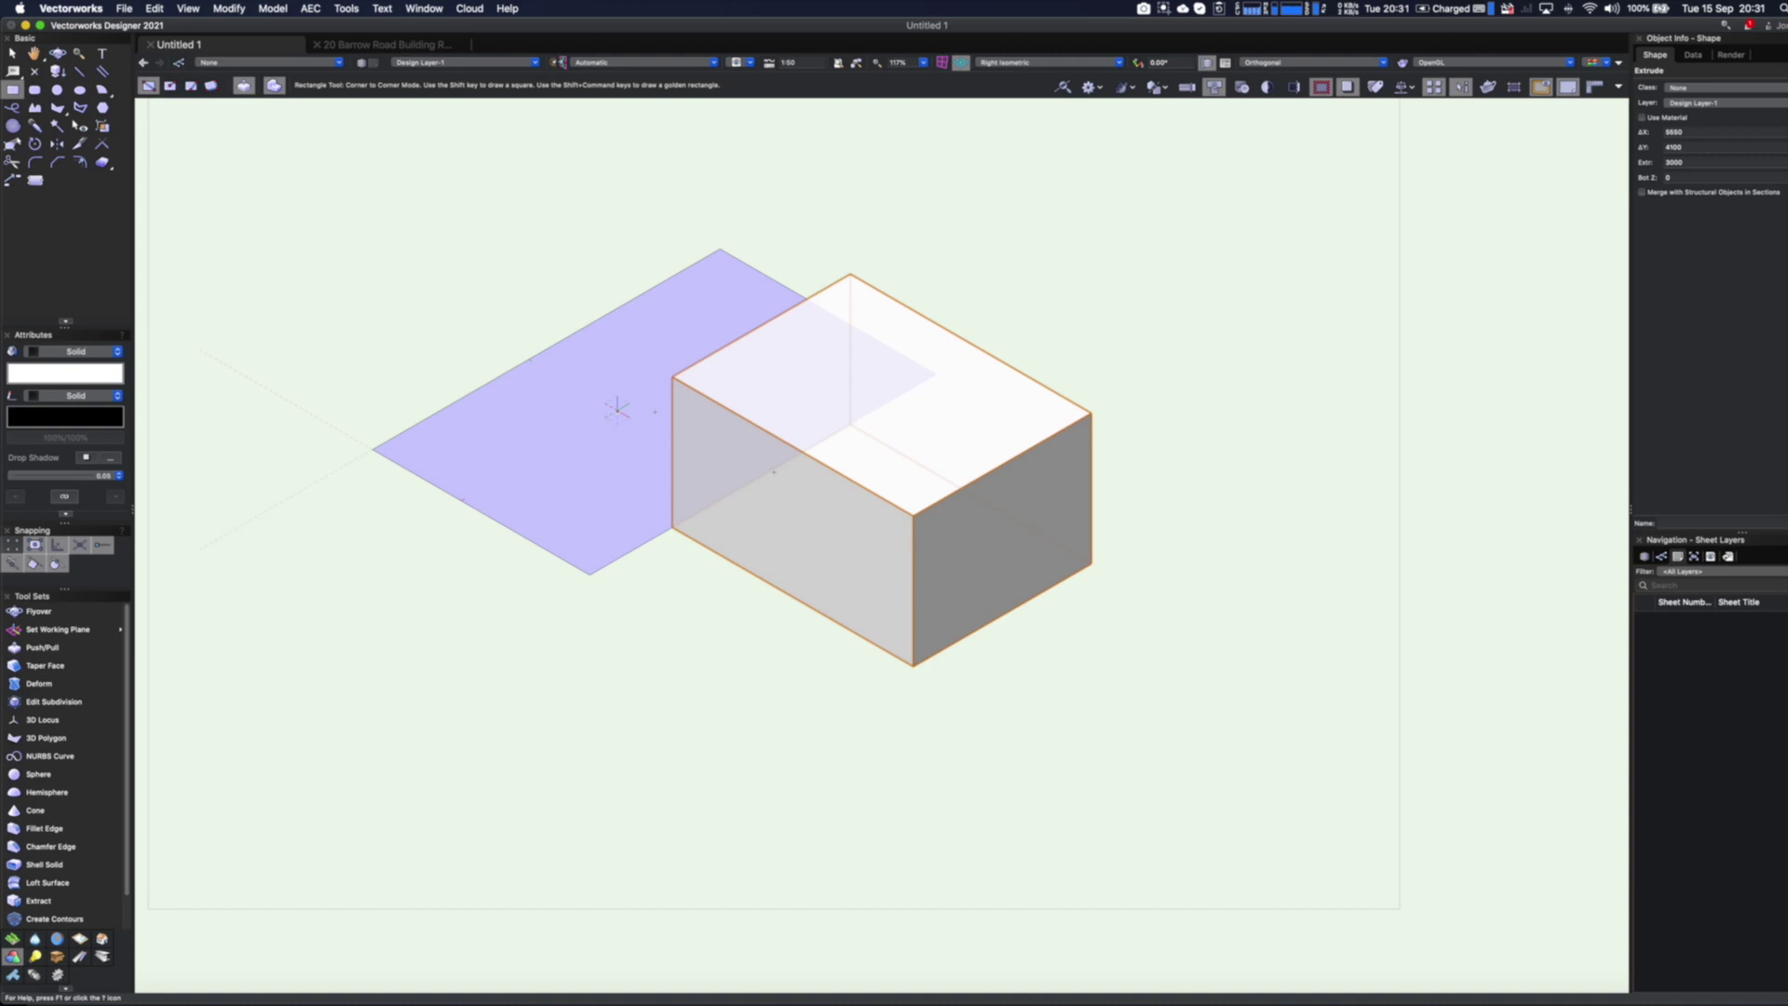
Find the Push/Pull tool by searching for "push" and extrude the large rectangle 6000 mm
{"action": "key", "text": "super+shift+slash"}
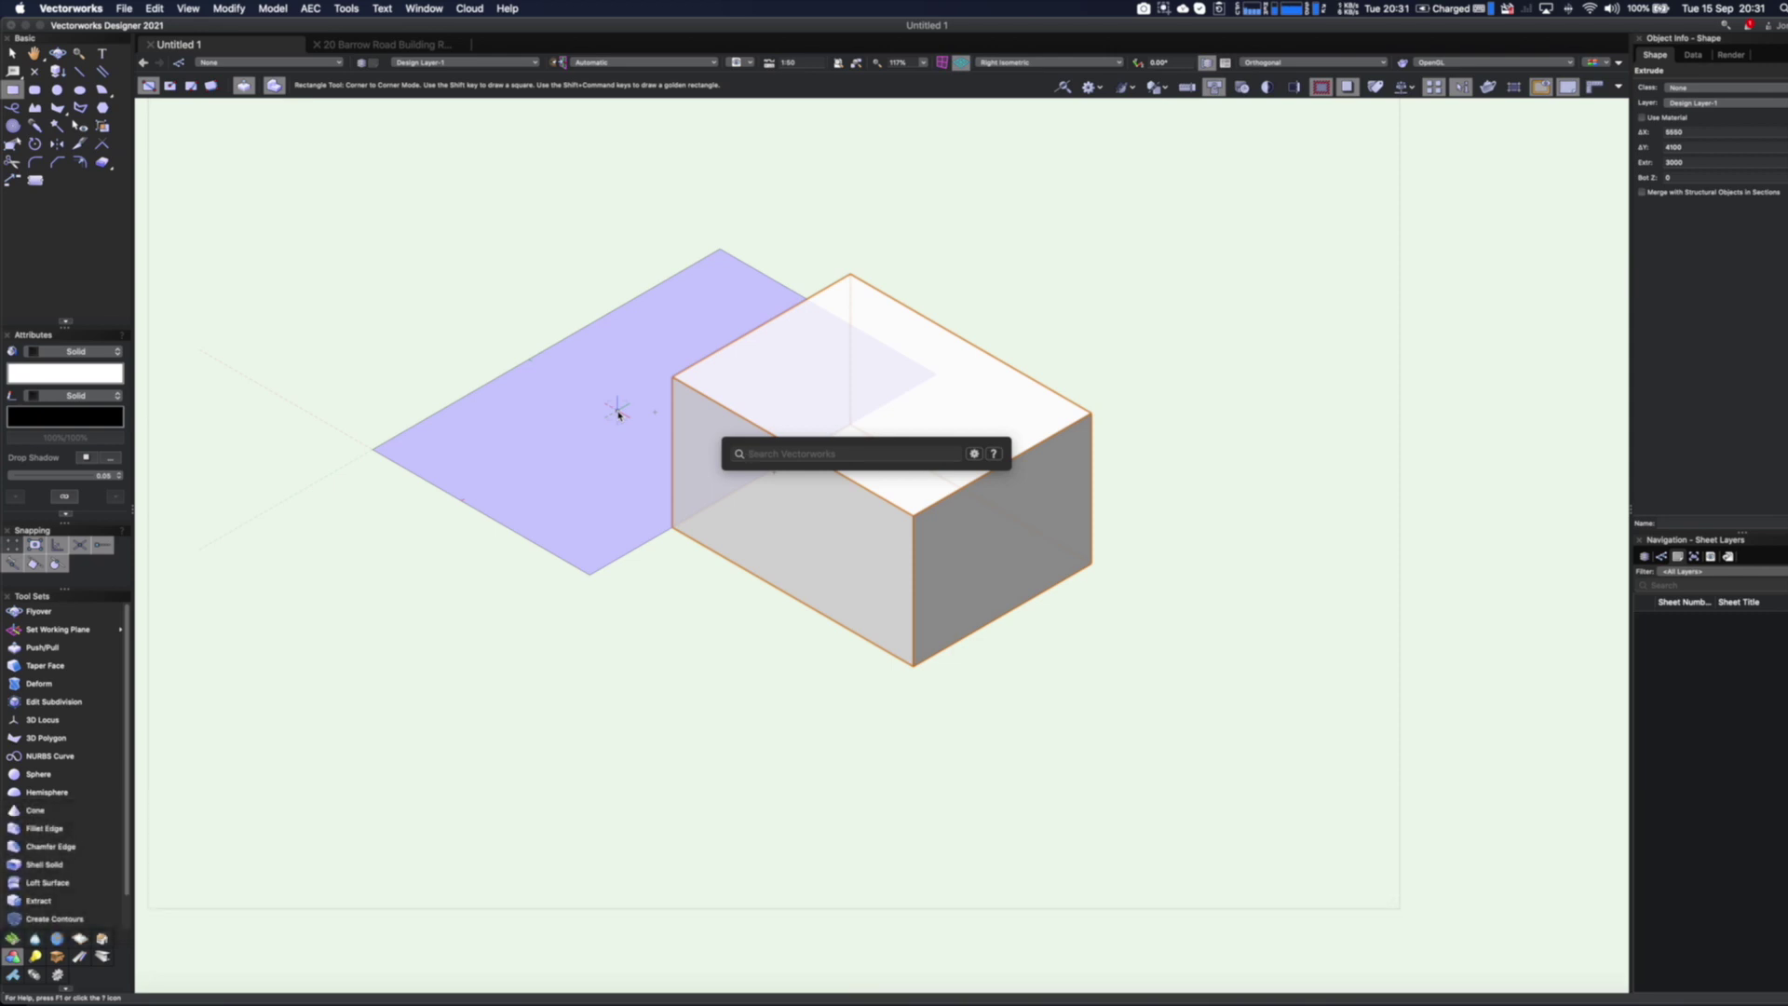
{"action": "type", "text": "push"}
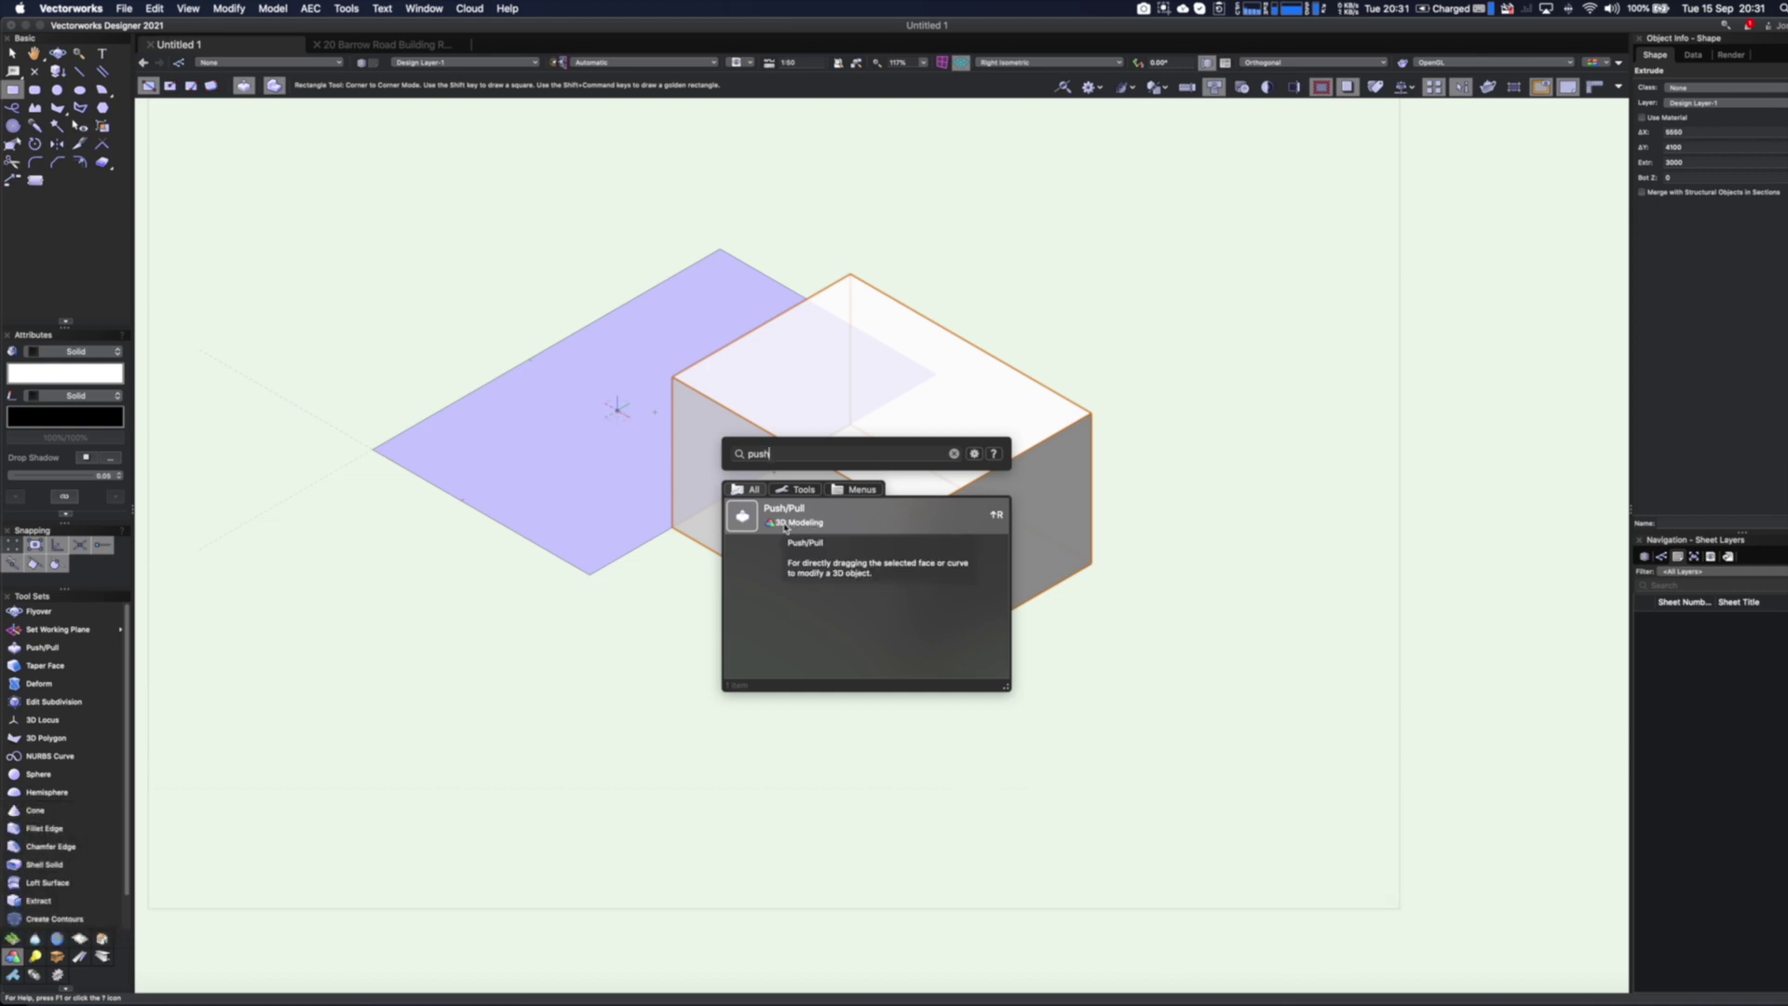
{"action": "left_click", "coordinate": [785, 528]}
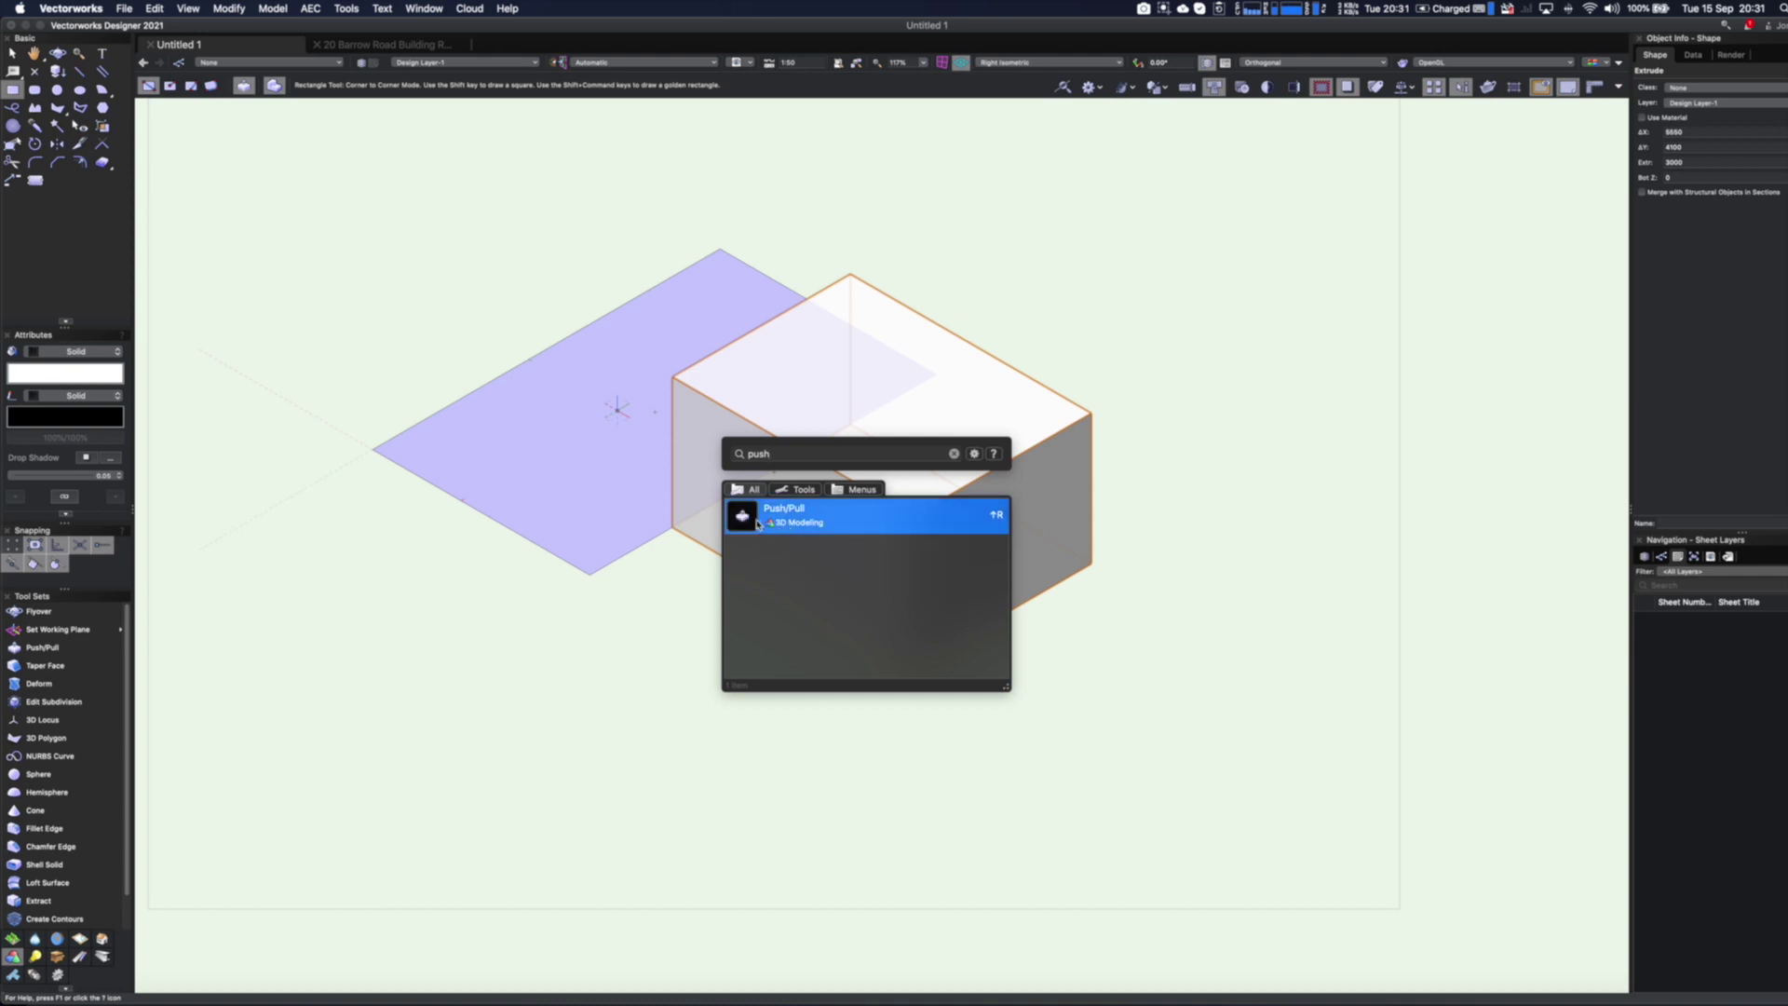
{"action": "left_click", "coordinate": [757, 522]}
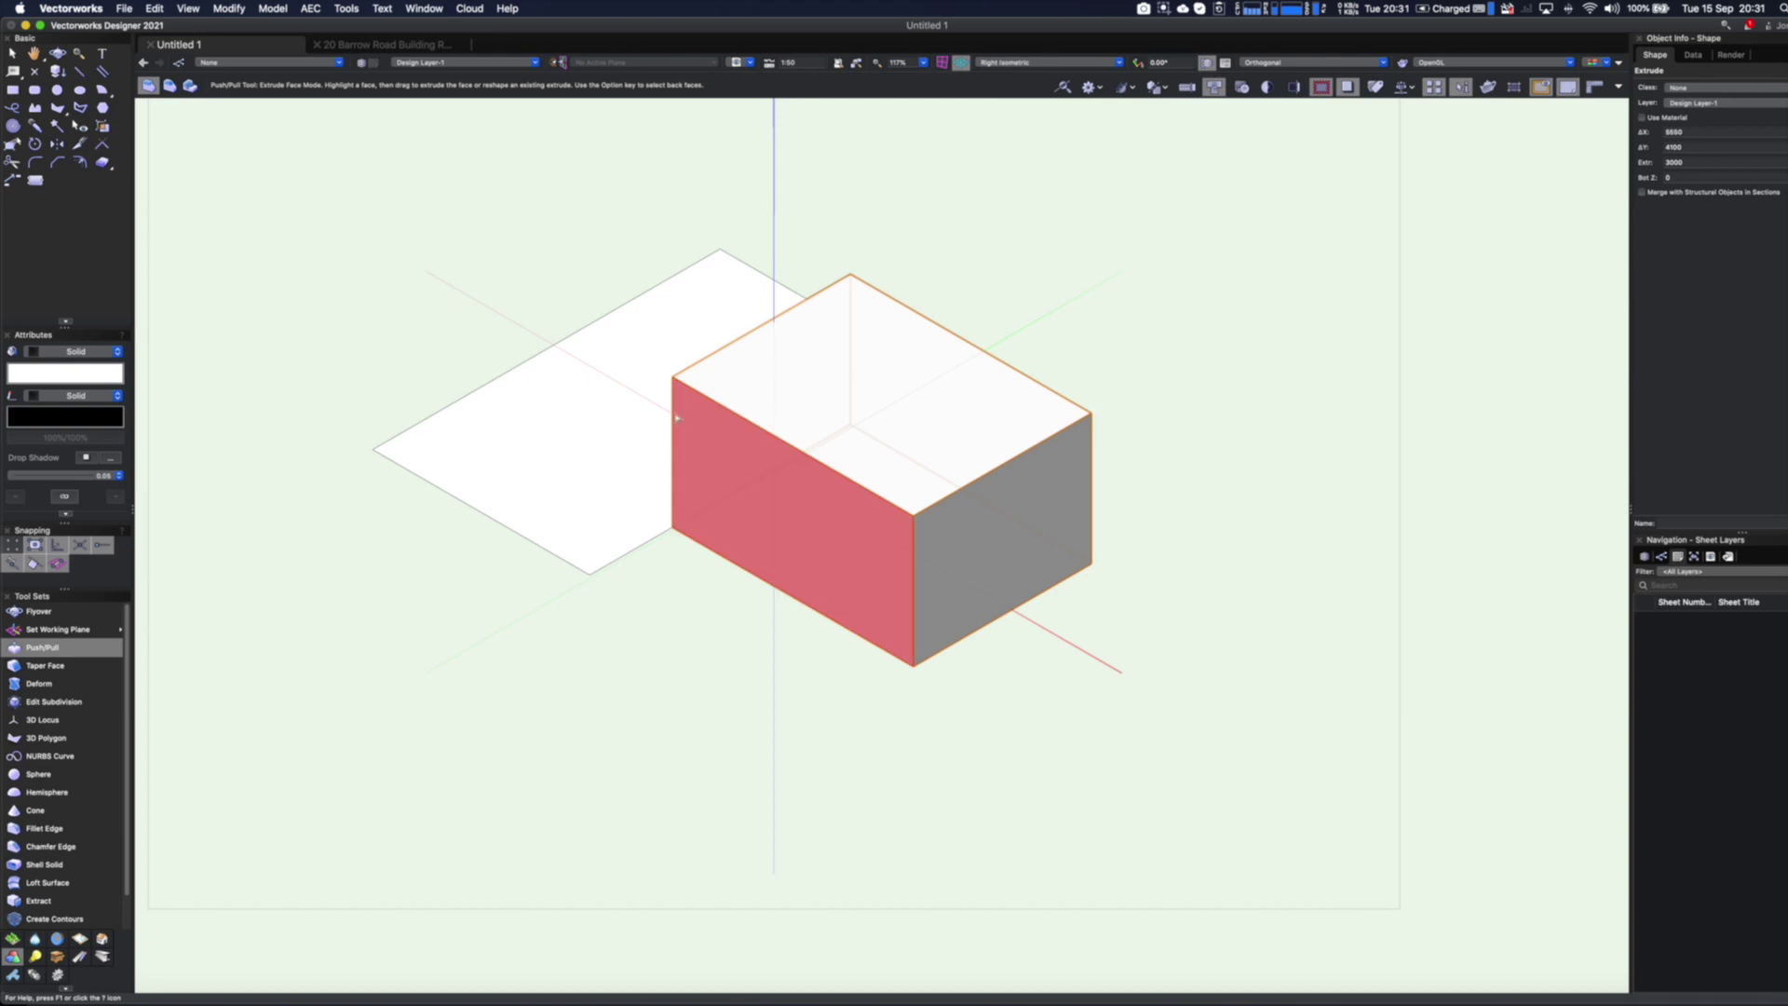
{"action": "left_click_drag", "start_coordinate": [654, 360], "coordinate": [817, 210]}
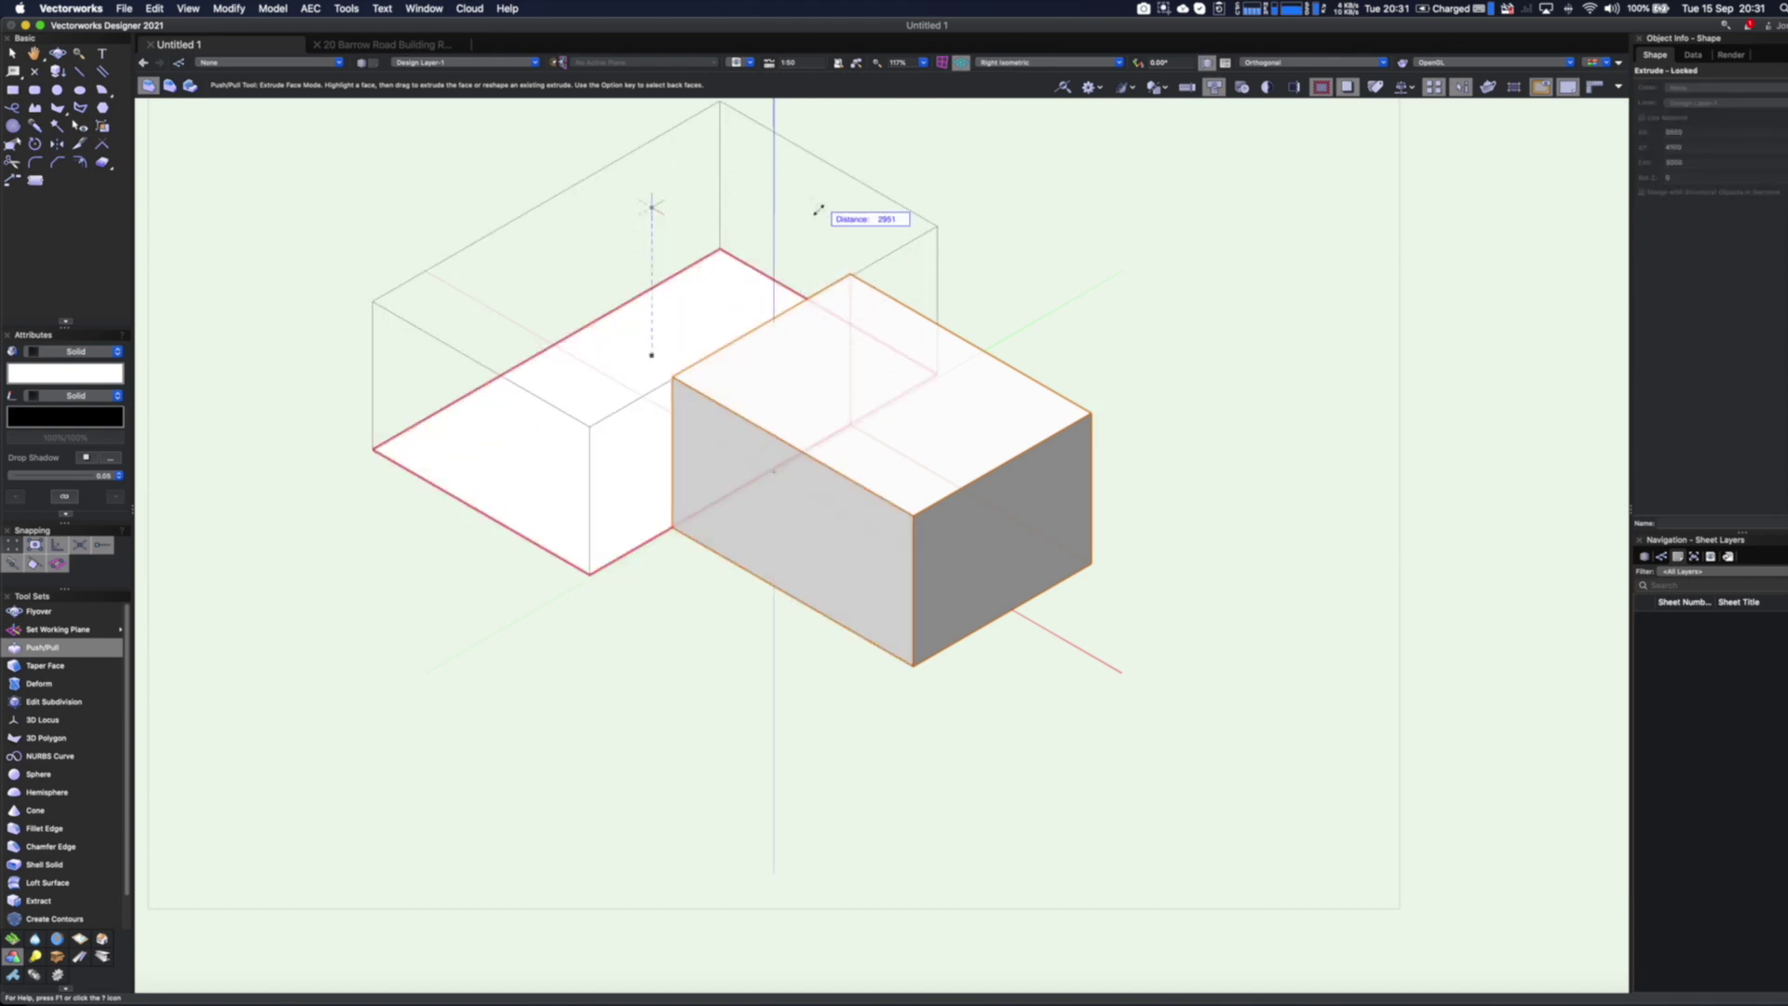
{"action": "key", "text": "Tab"}
{"action": "type", "text": "6000"}
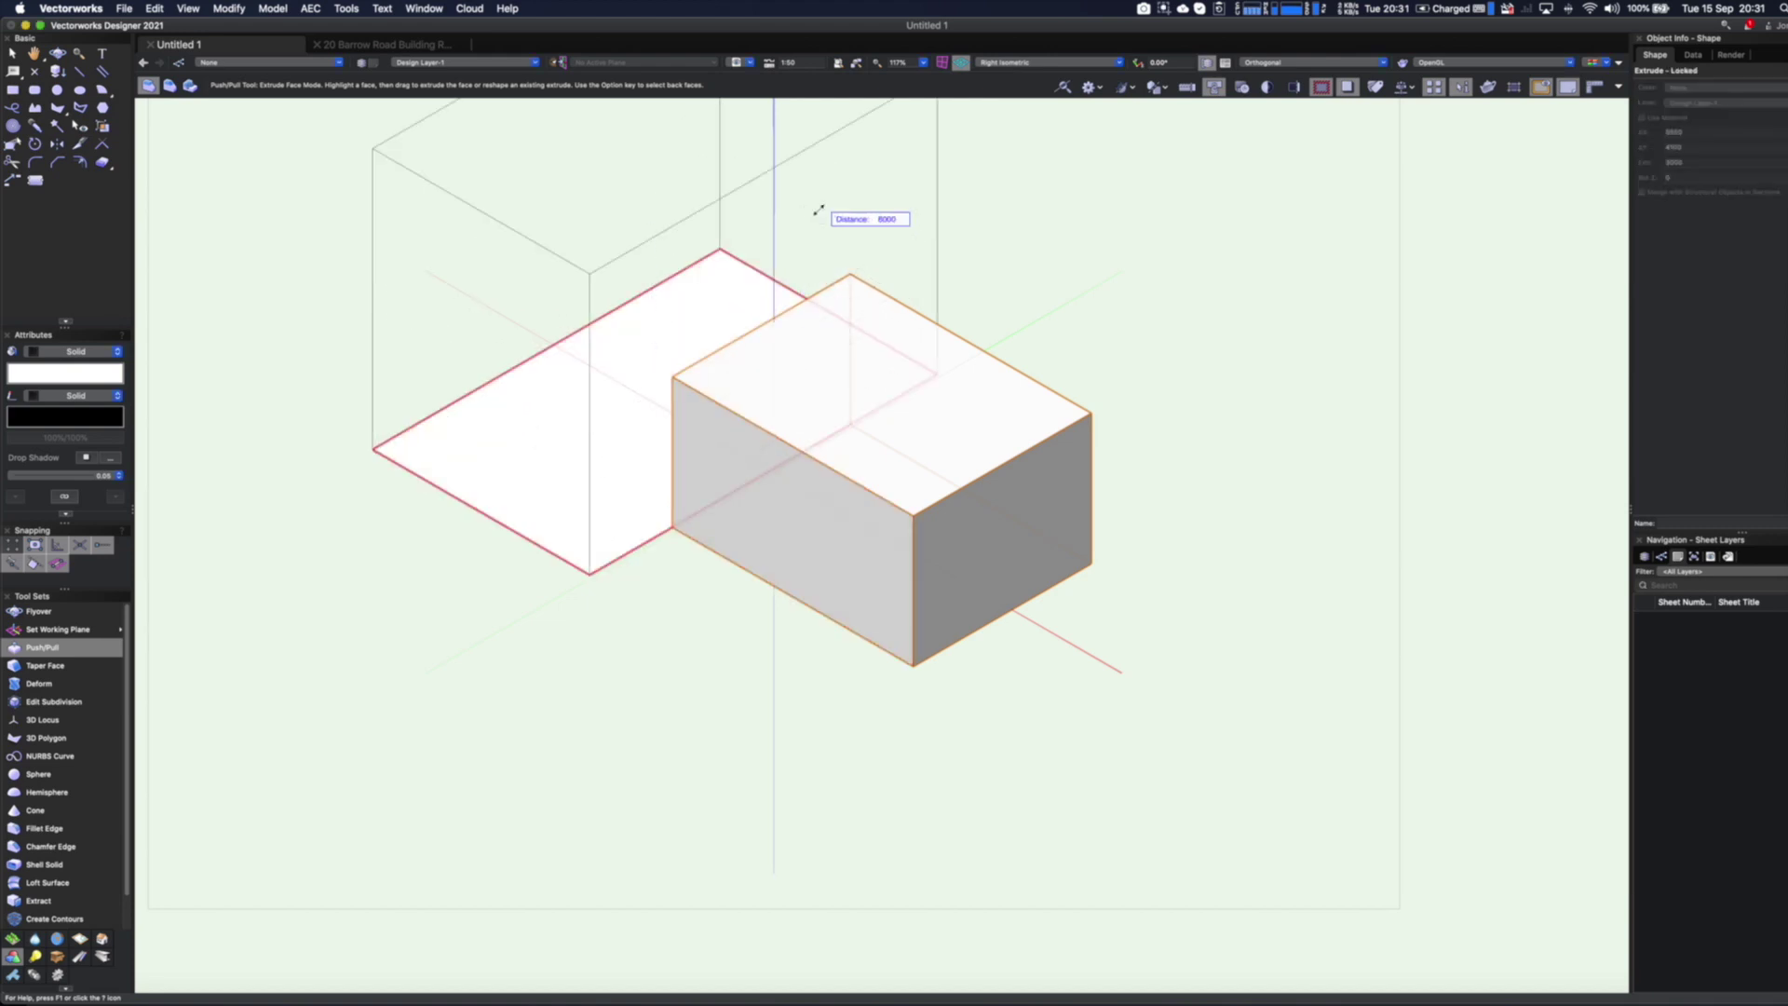
{"action": "key", "text": "Return"}
Look at both boxes in the successive isometric views from Right Rear to Lower Right Rear, using the on-demand views
{"action": "scroll", "coordinate": [826, 235], "scroll_direction": "up", "scroll_amount": 1}
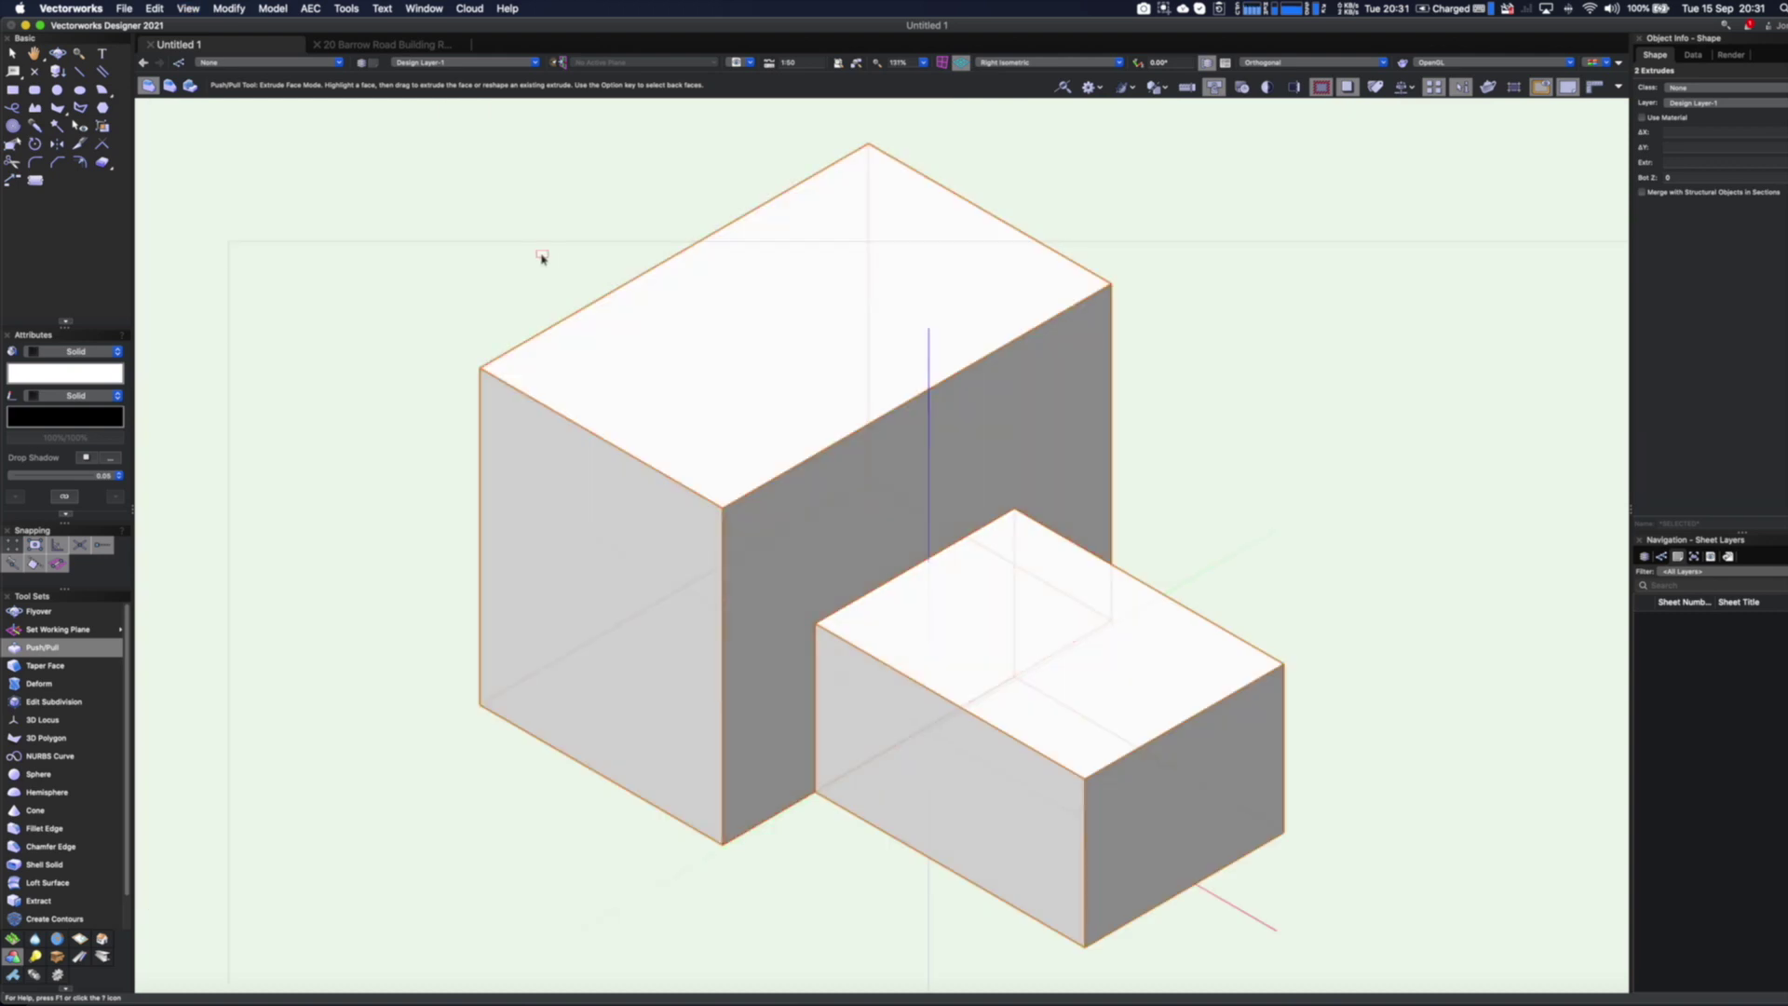
{"action": "key", "text": "grave"}
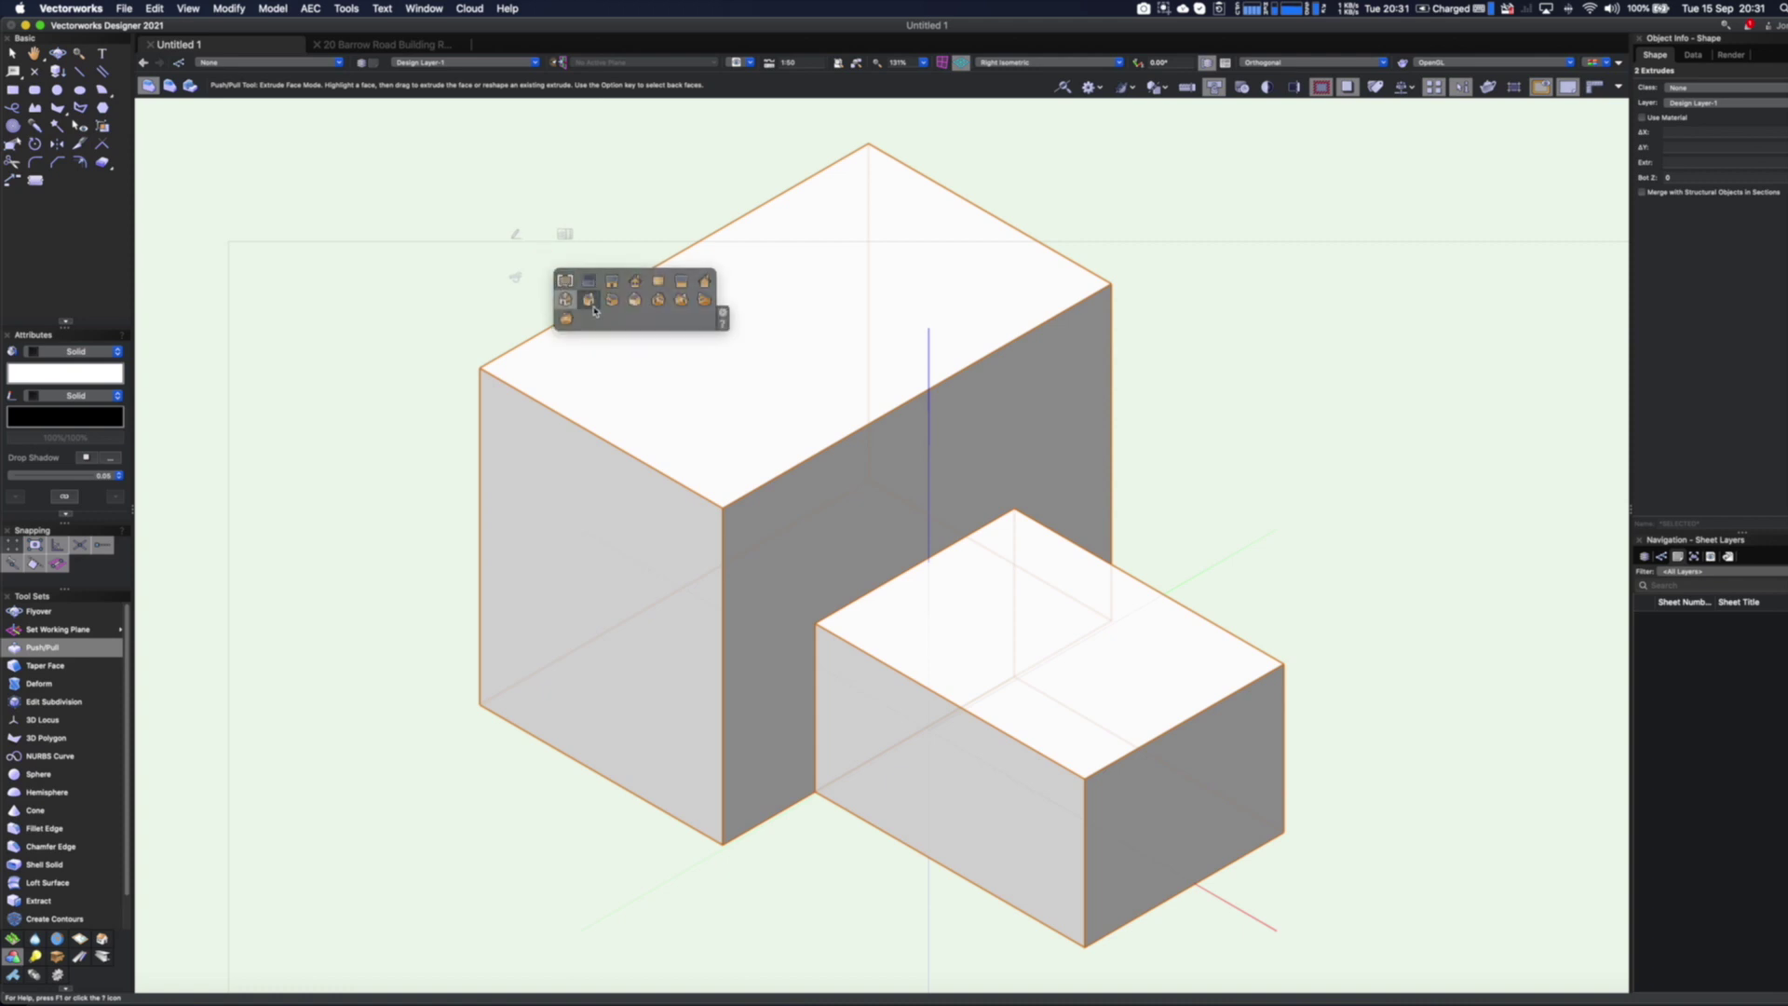
{"action": "left_click", "coordinate": [591, 301]}
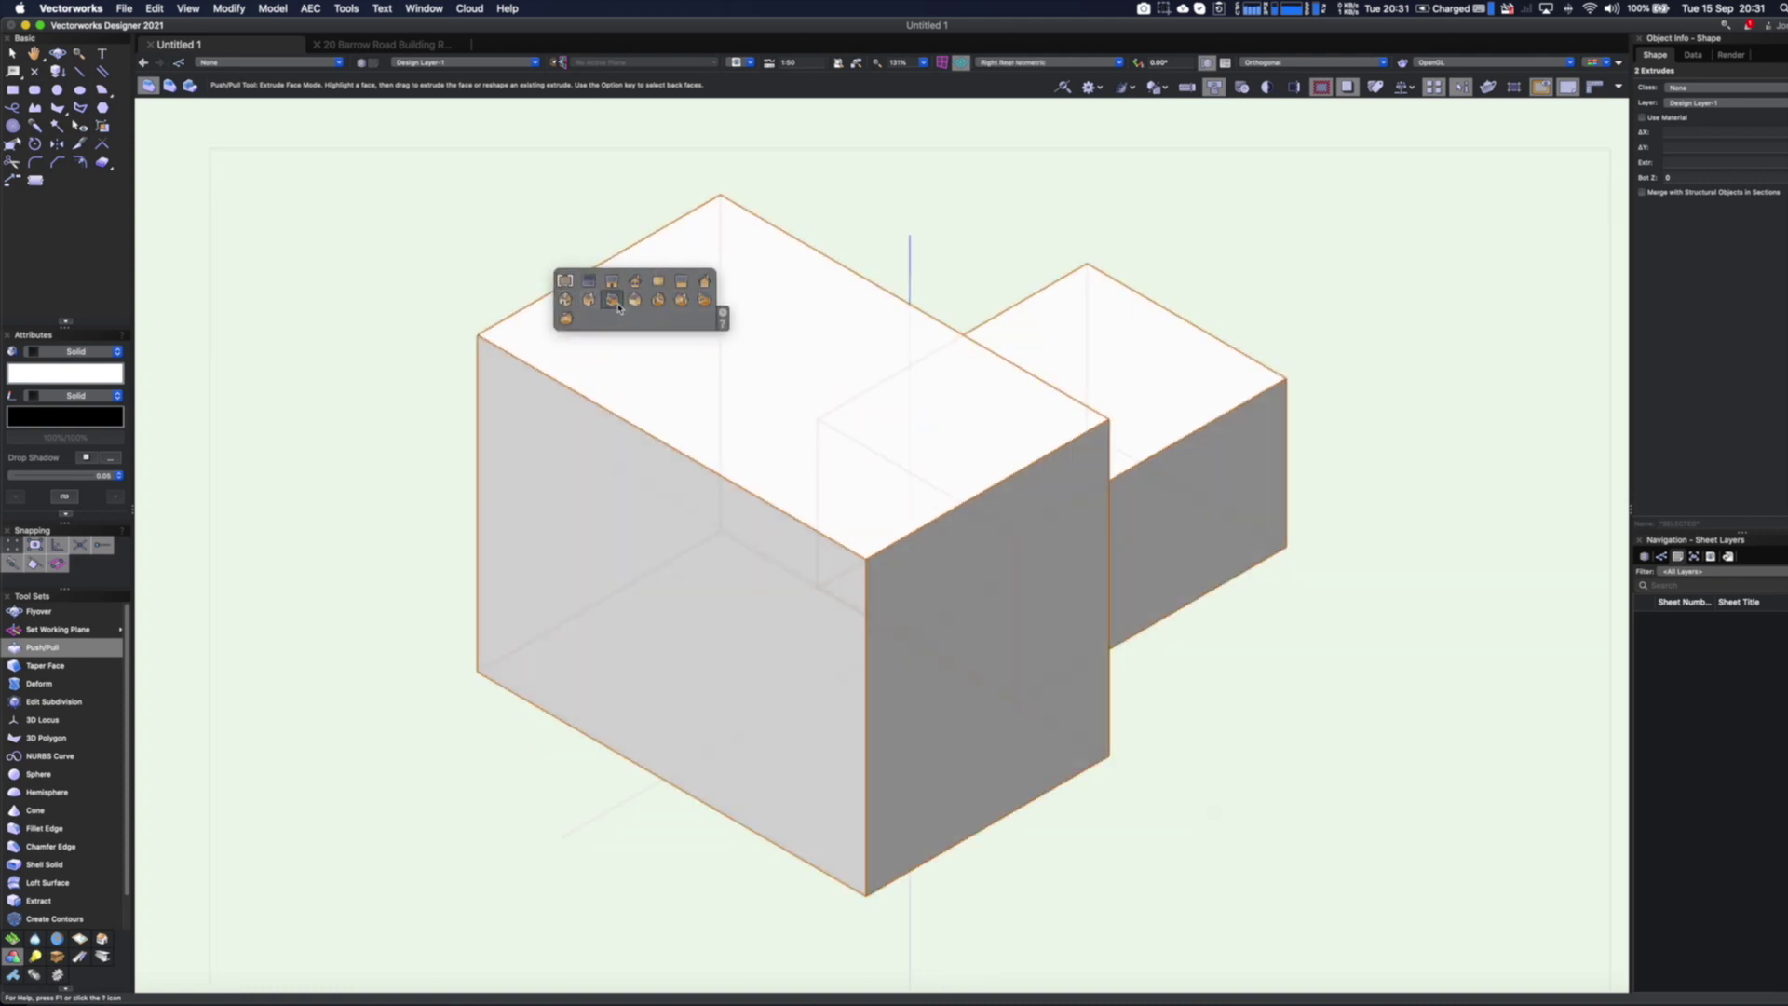
{"action": "left_click", "coordinate": [633, 302]}
{"action": "left_click", "coordinate": [612, 300]}
{"action": "left_click", "coordinate": [658, 300]}
{"action": "left_click", "coordinate": [684, 303]}
{"action": "left_click", "coordinate": [681, 300]}
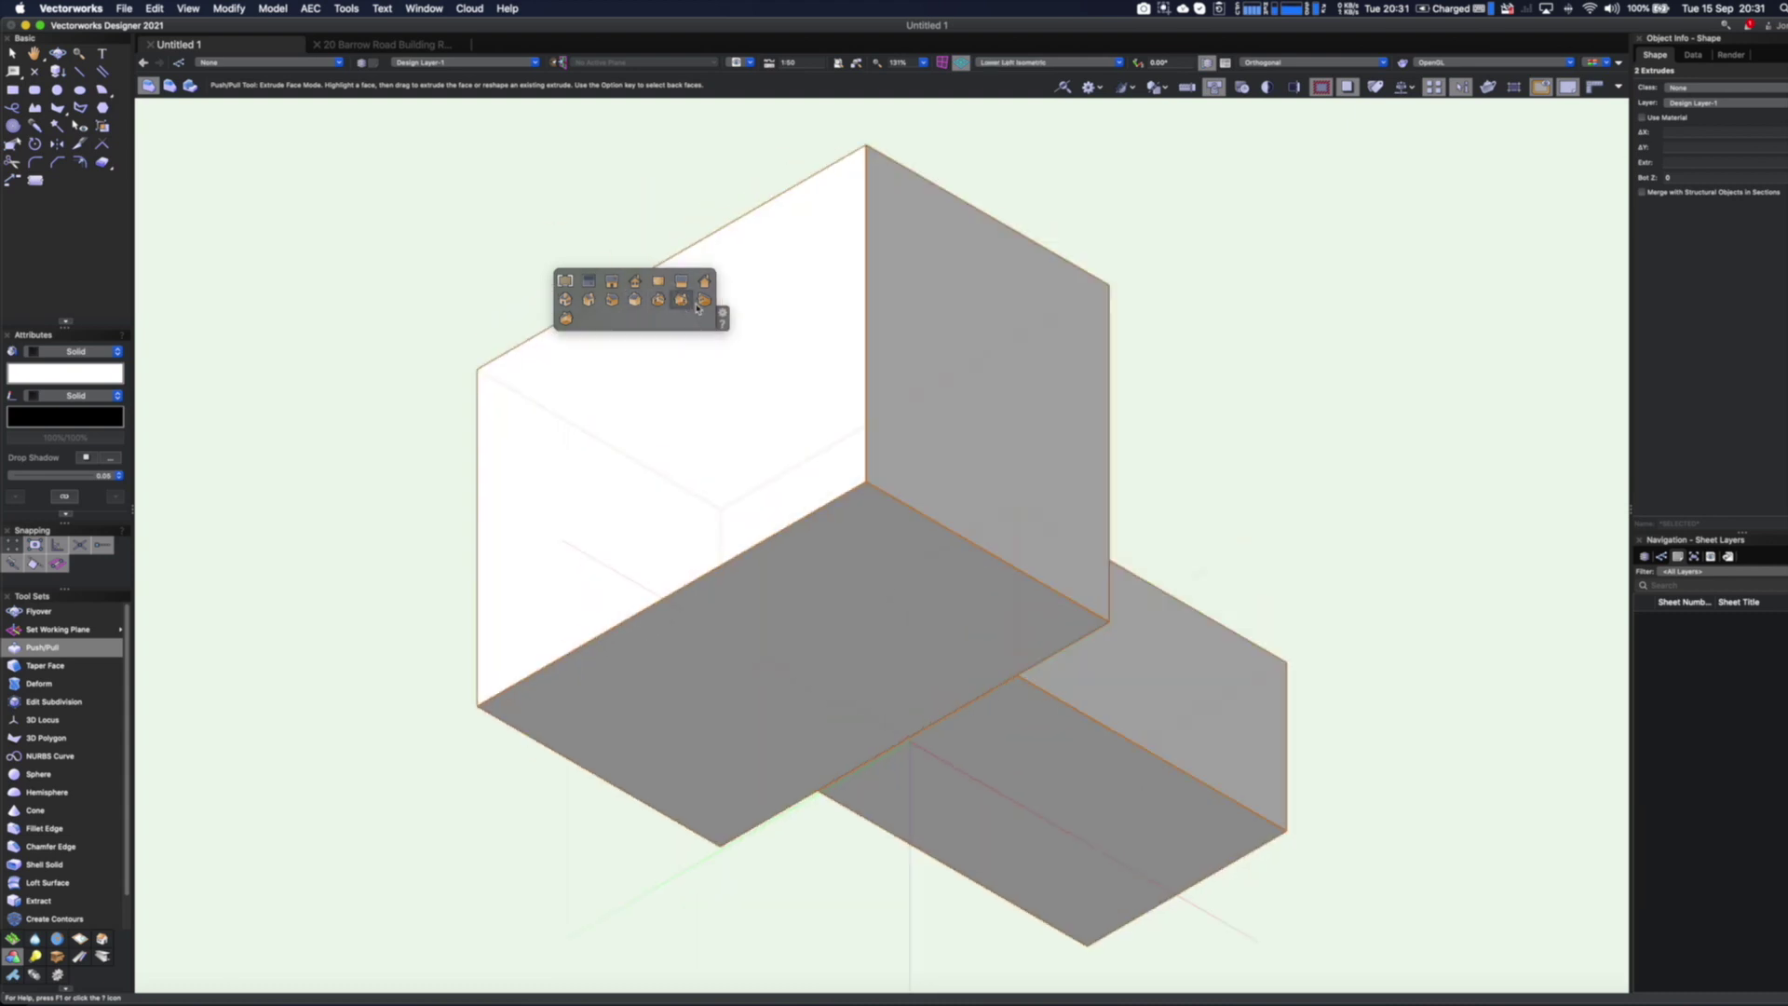
{"action": "left_click", "coordinate": [682, 299]}
{"action": "left_click", "coordinate": [705, 300]}
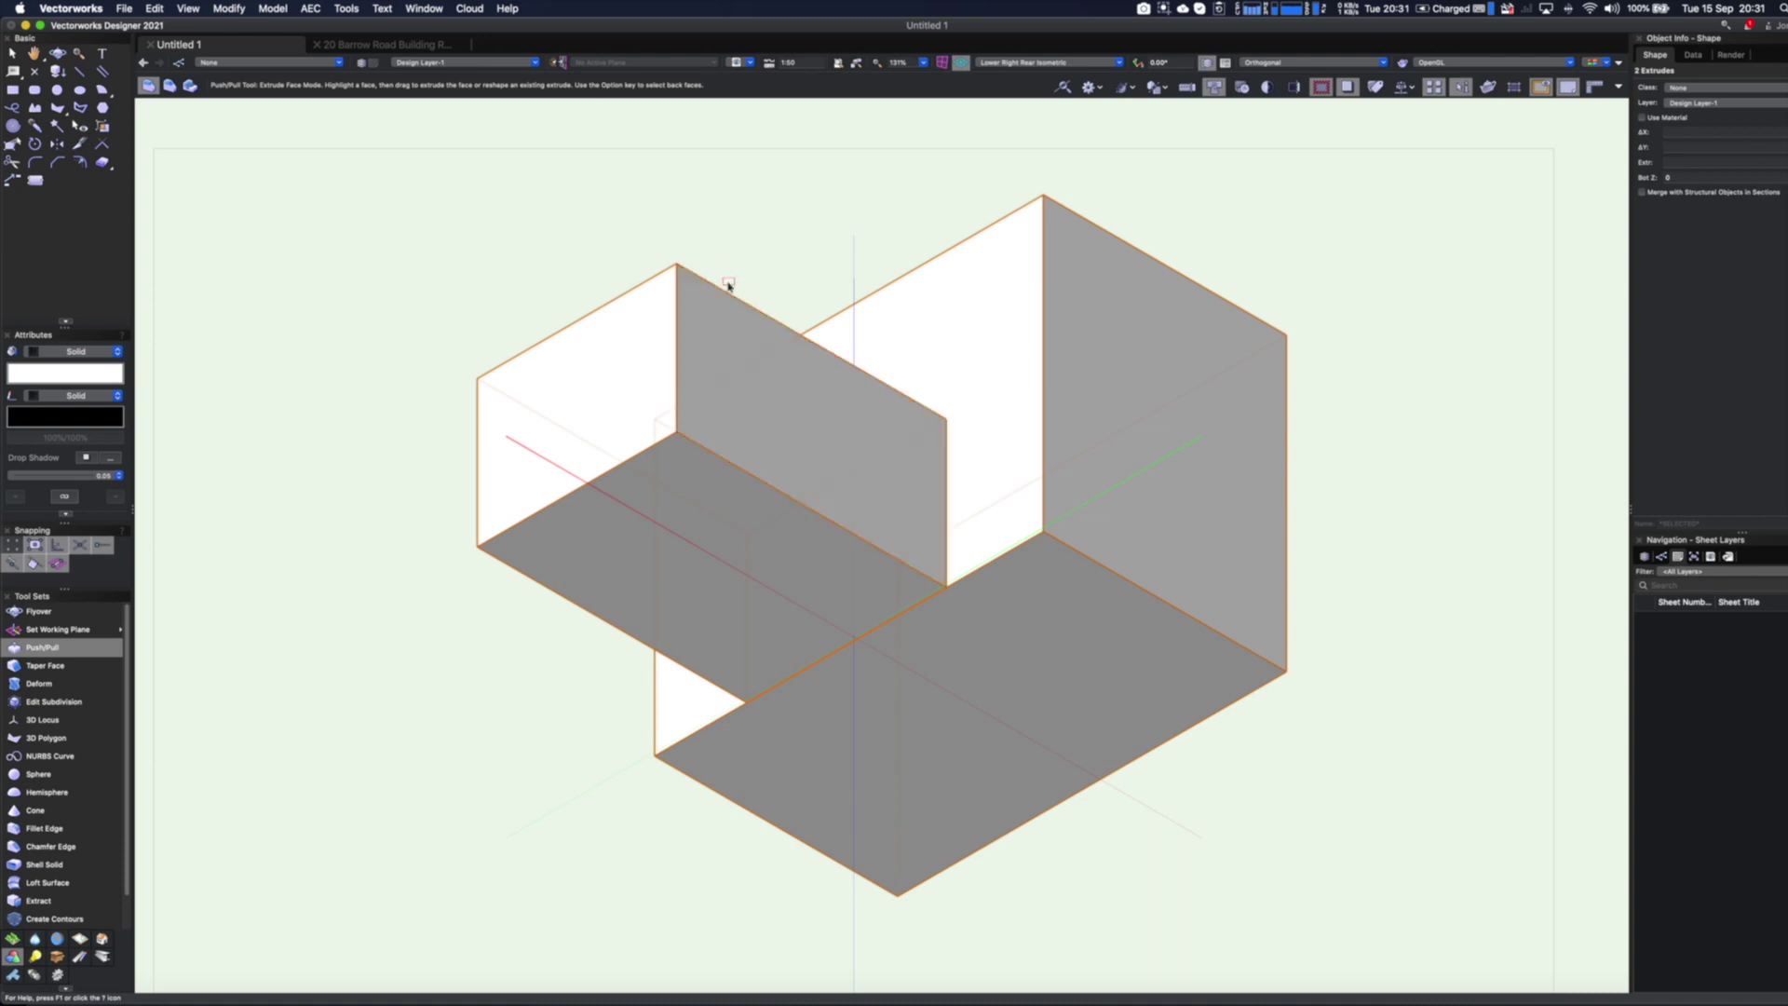
Search for "poly", try filtering the results to only tools and only menus, and activate the 2D Polygon tool
{"action": "key", "text": "ctrl+grave"}
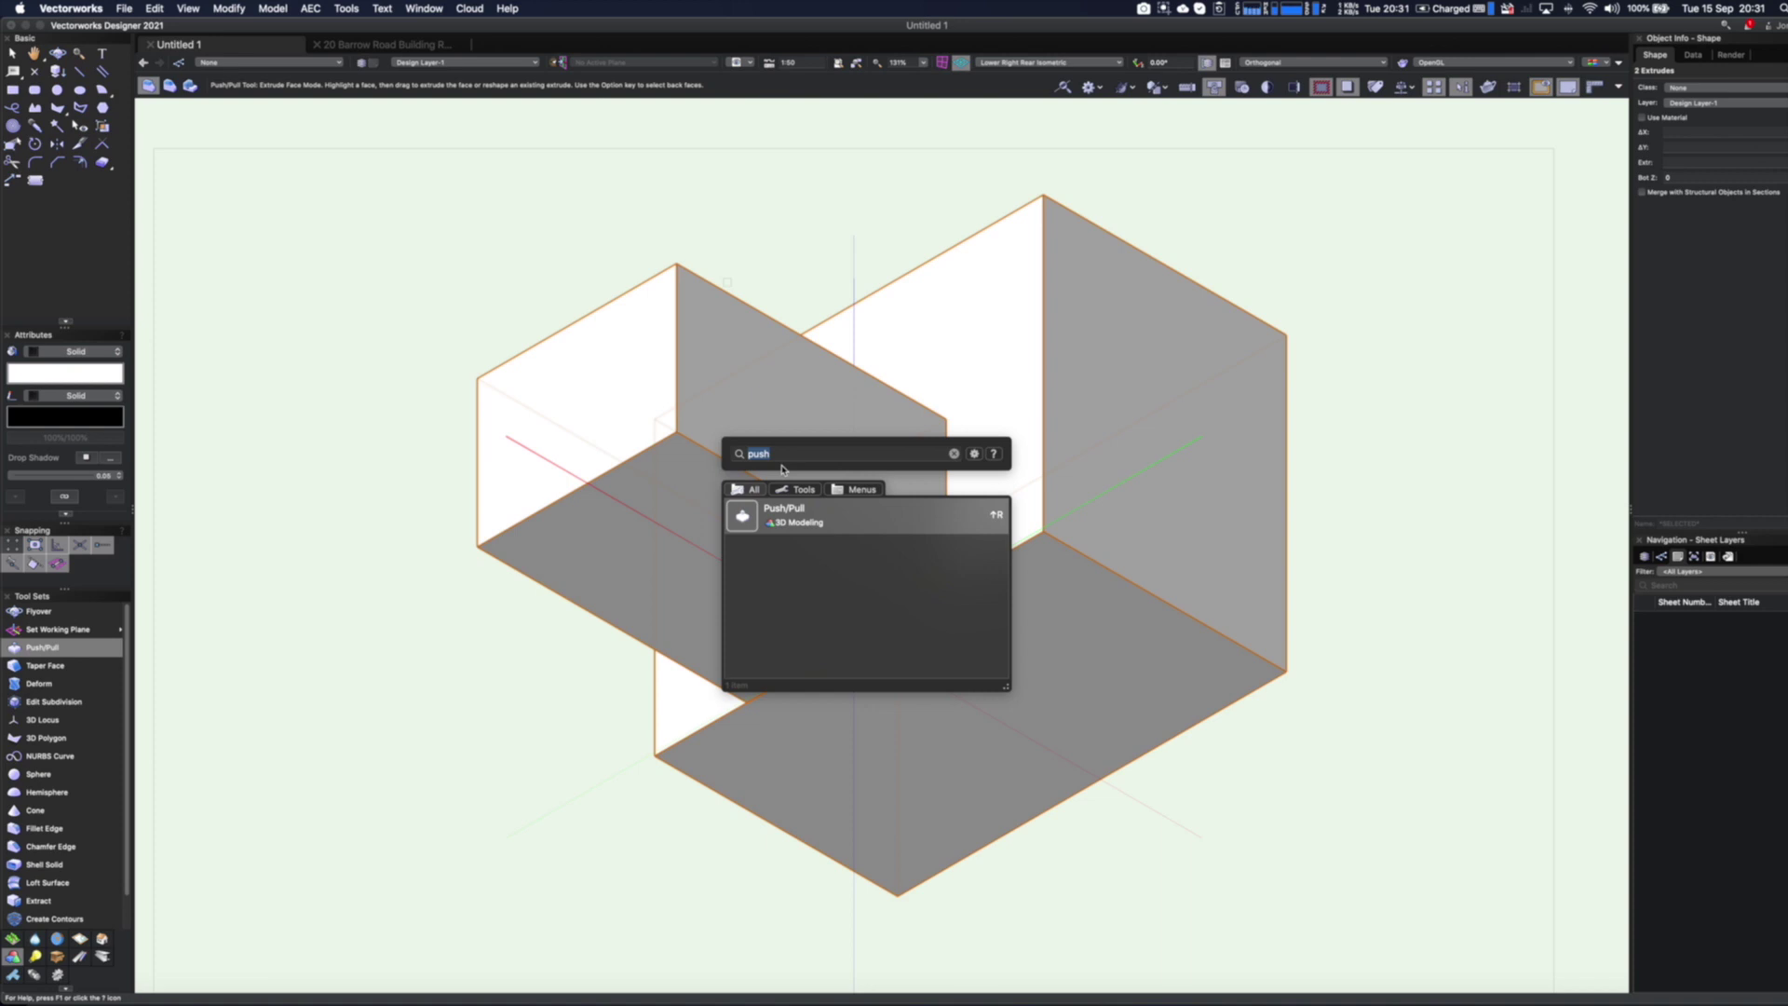
{"action": "type", "text": "poly"}
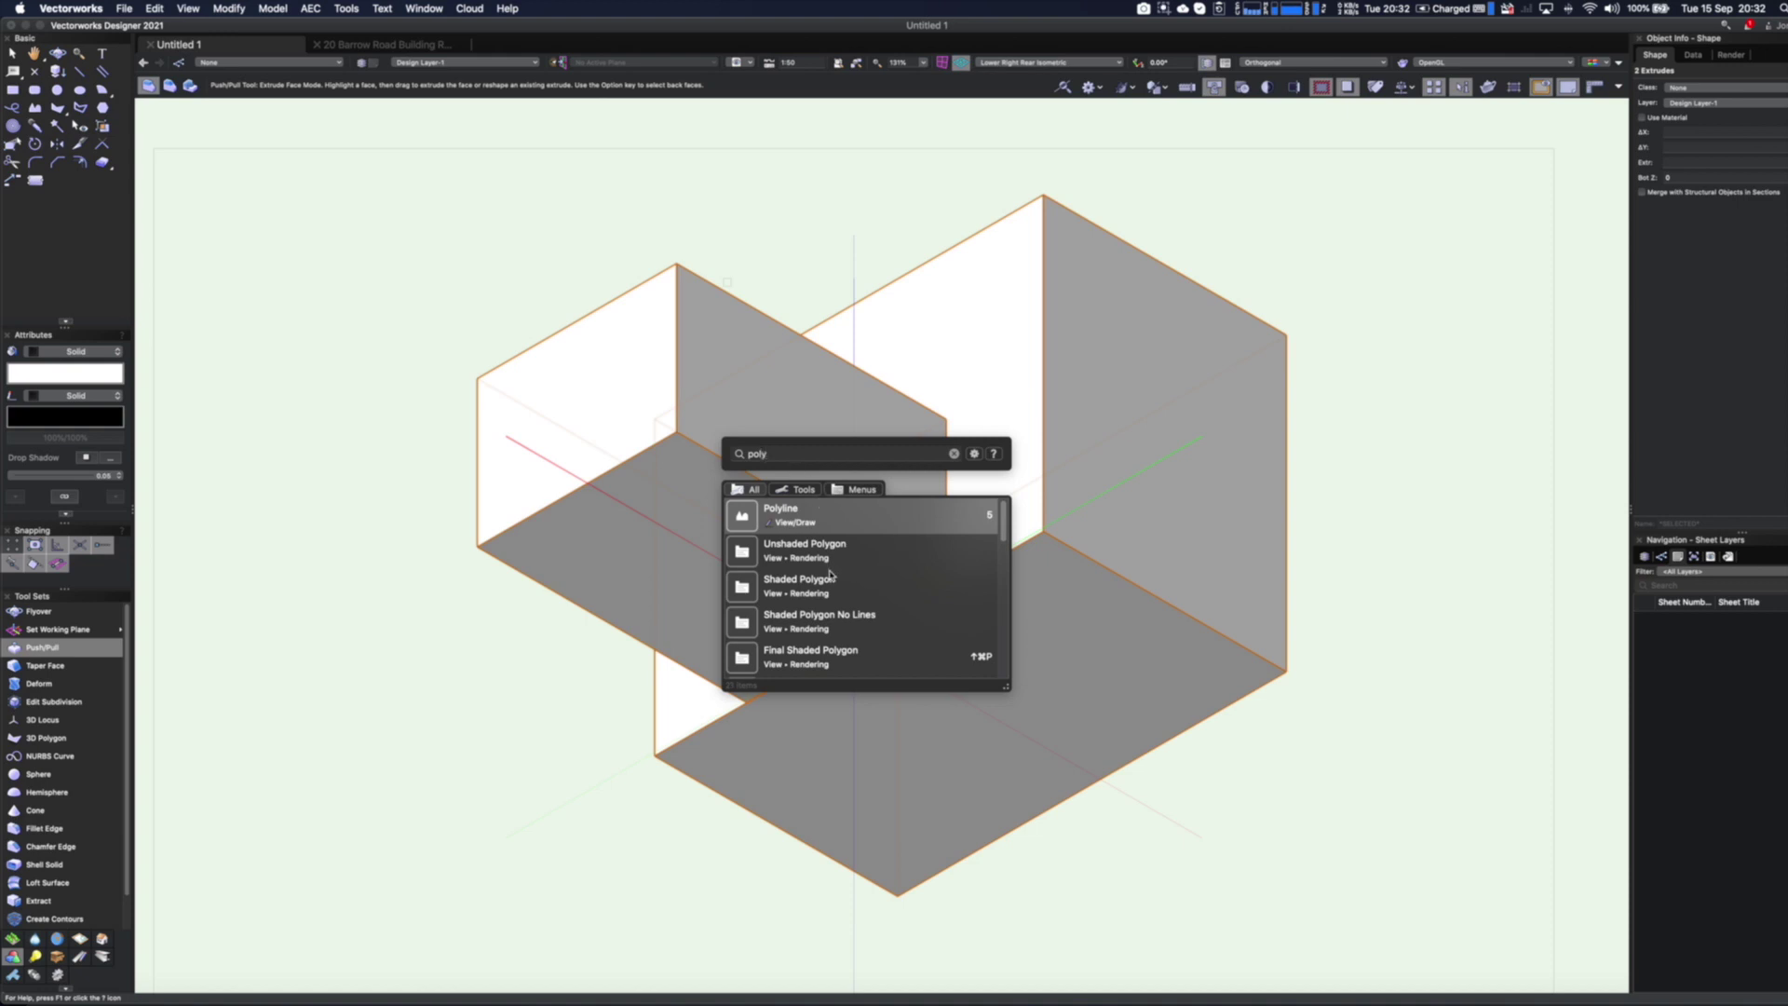
{"action": "scroll", "coordinate": [839, 573], "scroll_direction": "down", "scroll_amount": 1}
{"action": "left_click", "coordinate": [795, 490]}
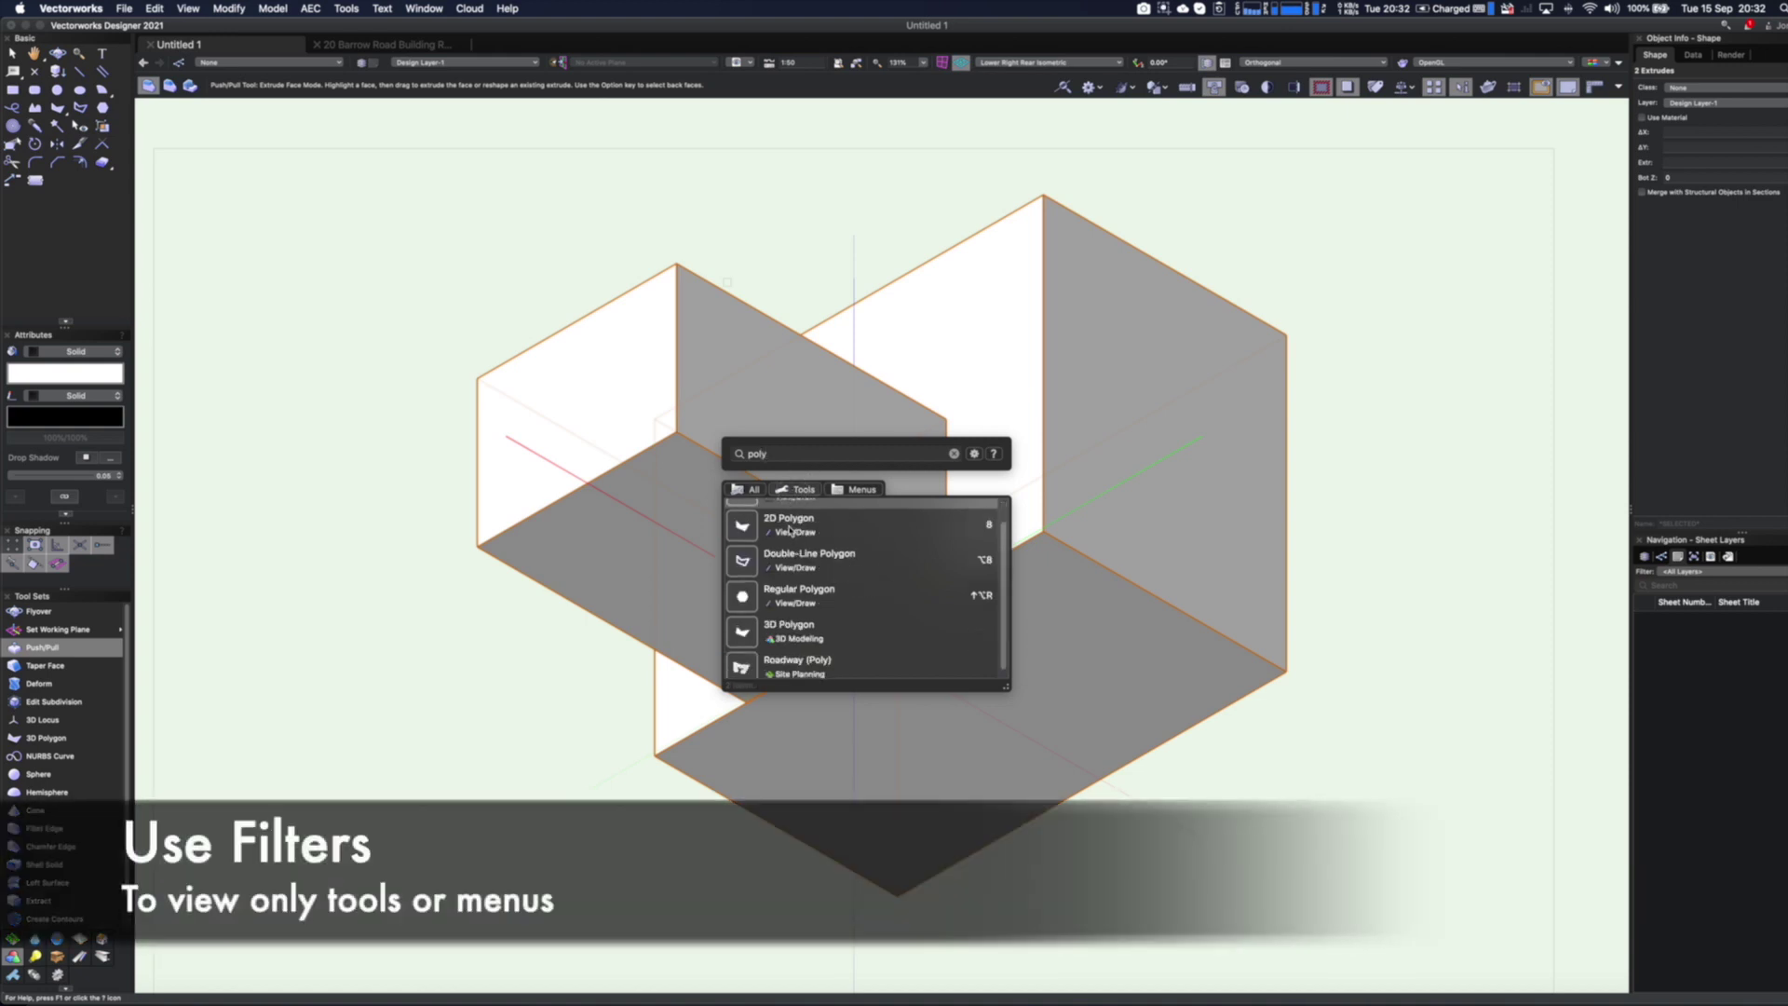
{"action": "left_click", "coordinate": [875, 492]}
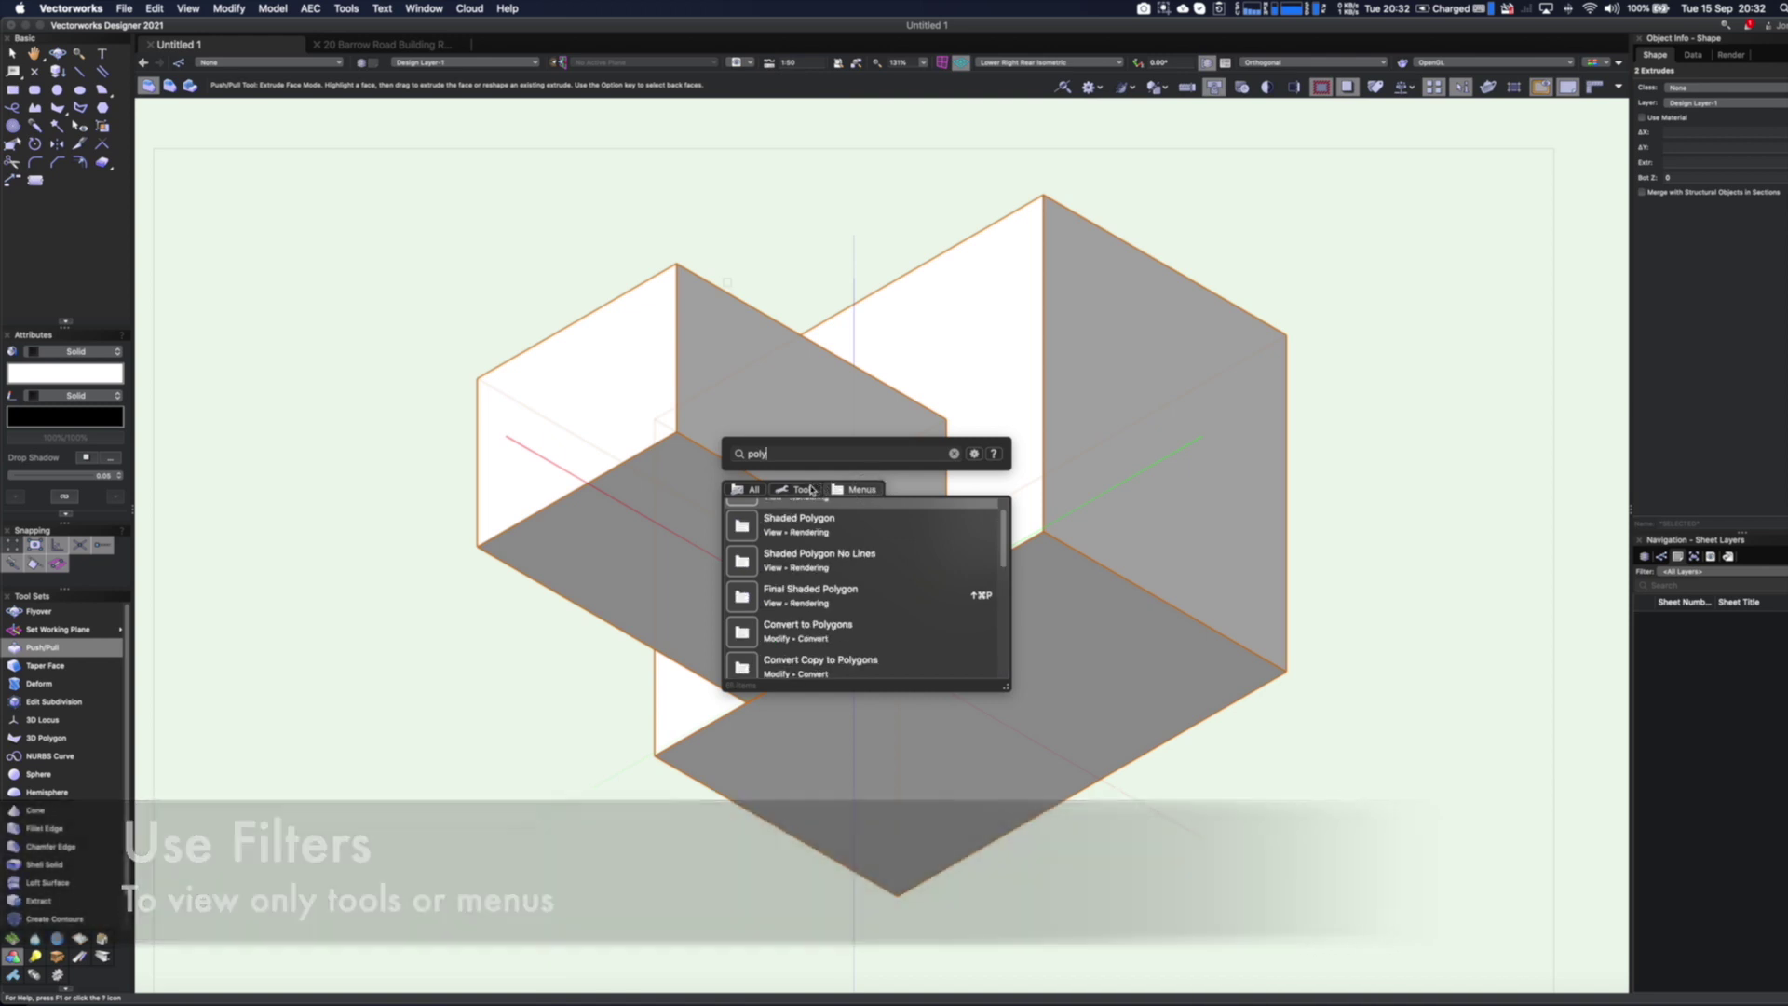
{"action": "left_click", "coordinate": [807, 490]}
{"action": "scroll", "coordinate": [815, 542], "scroll_direction": "up", "scroll_amount": 1}
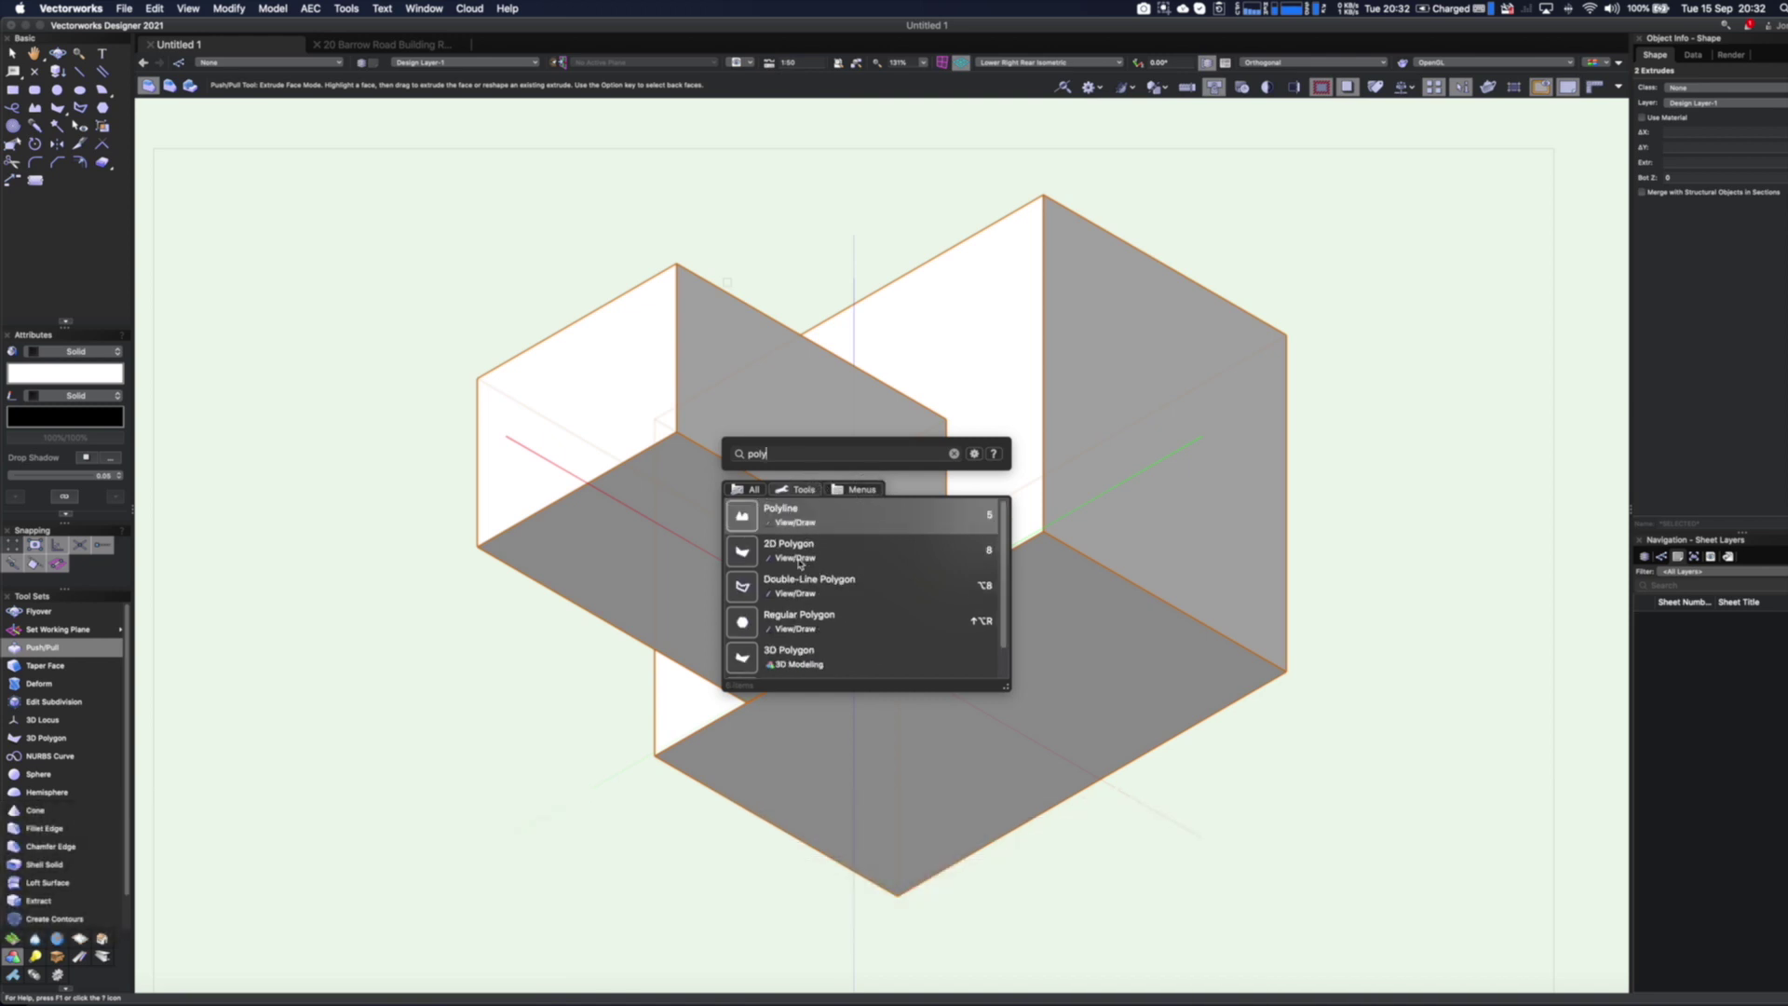
{"action": "left_click", "coordinate": [799, 559]}
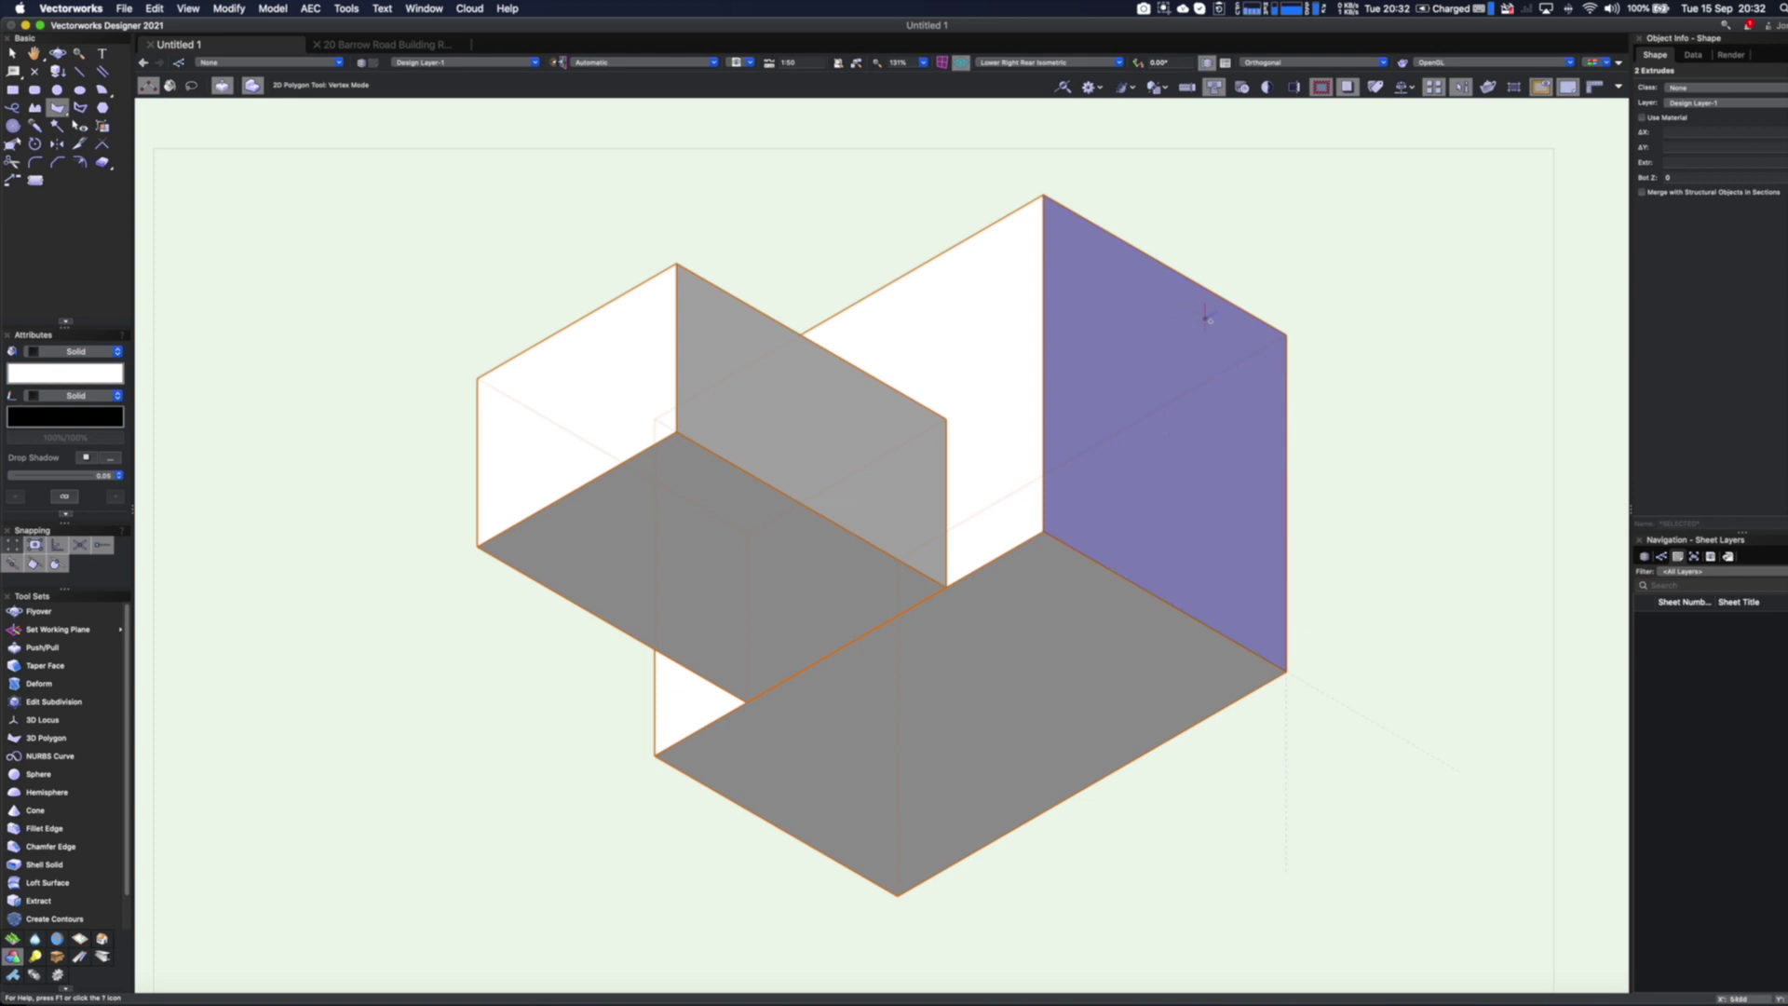
In Right Isometric view, draw a triangular gable on the small box's end face and extrude it along the full length of the box
{"action": "key", "text": "grave"}
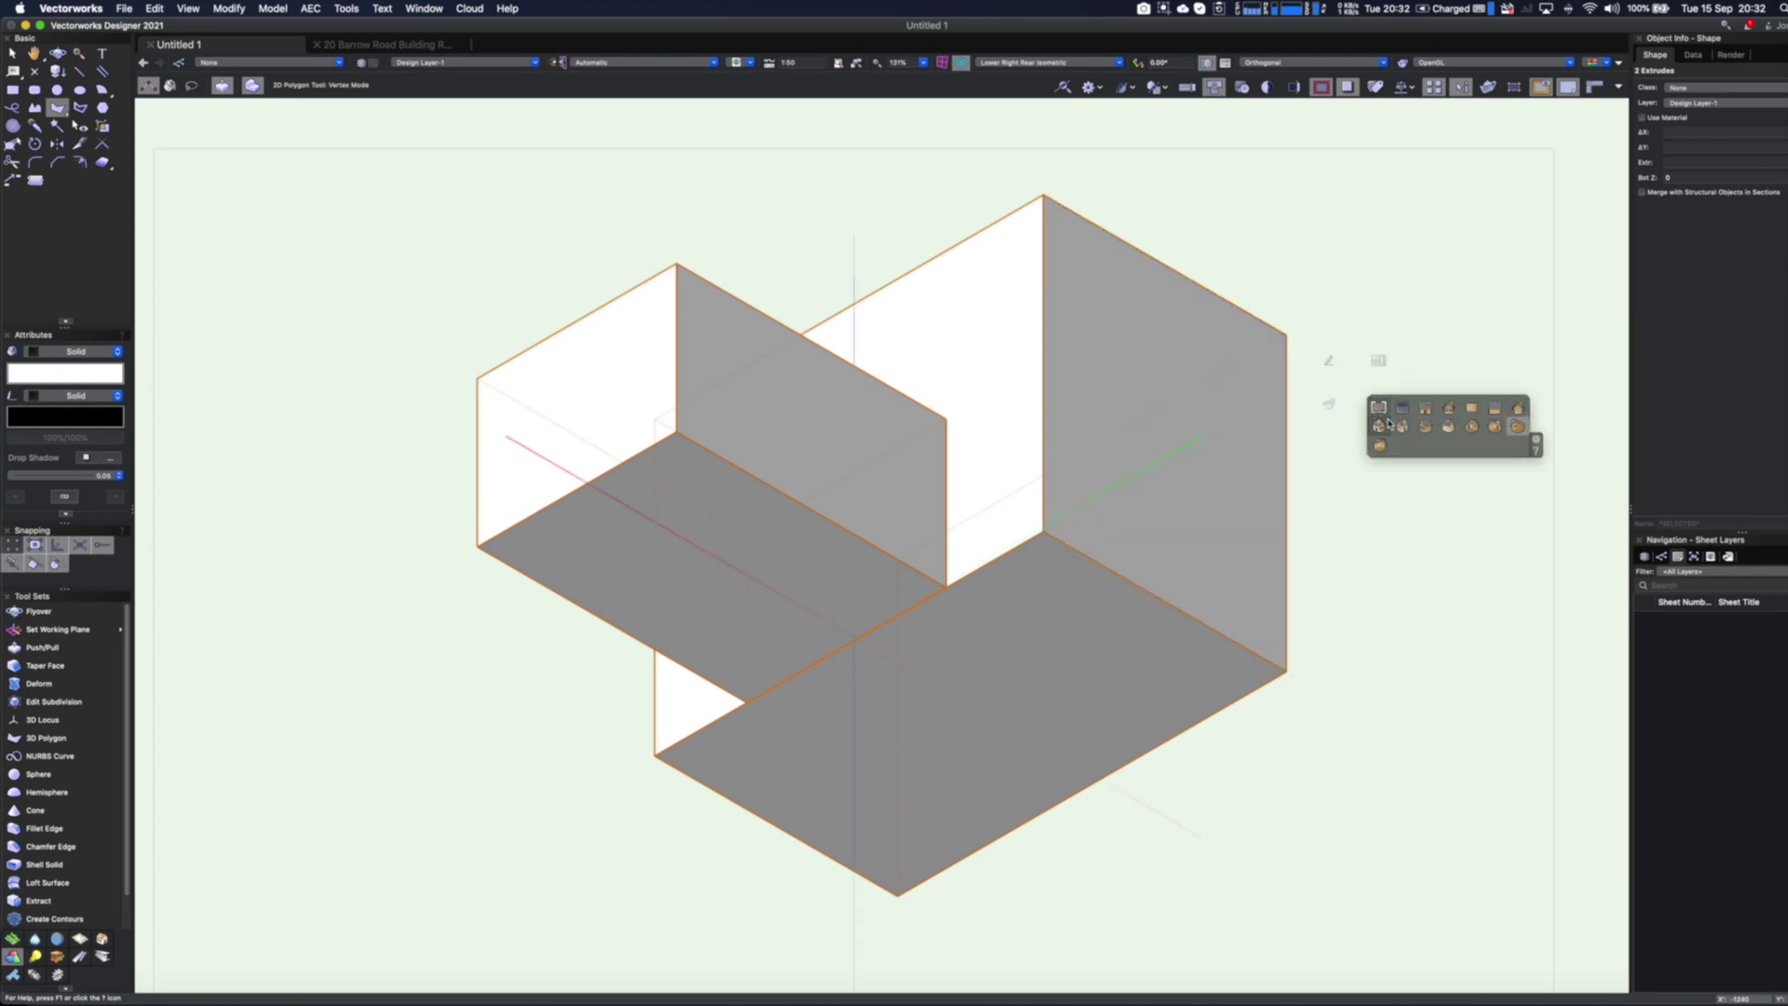
{"action": "left_click", "coordinate": [1382, 426]}
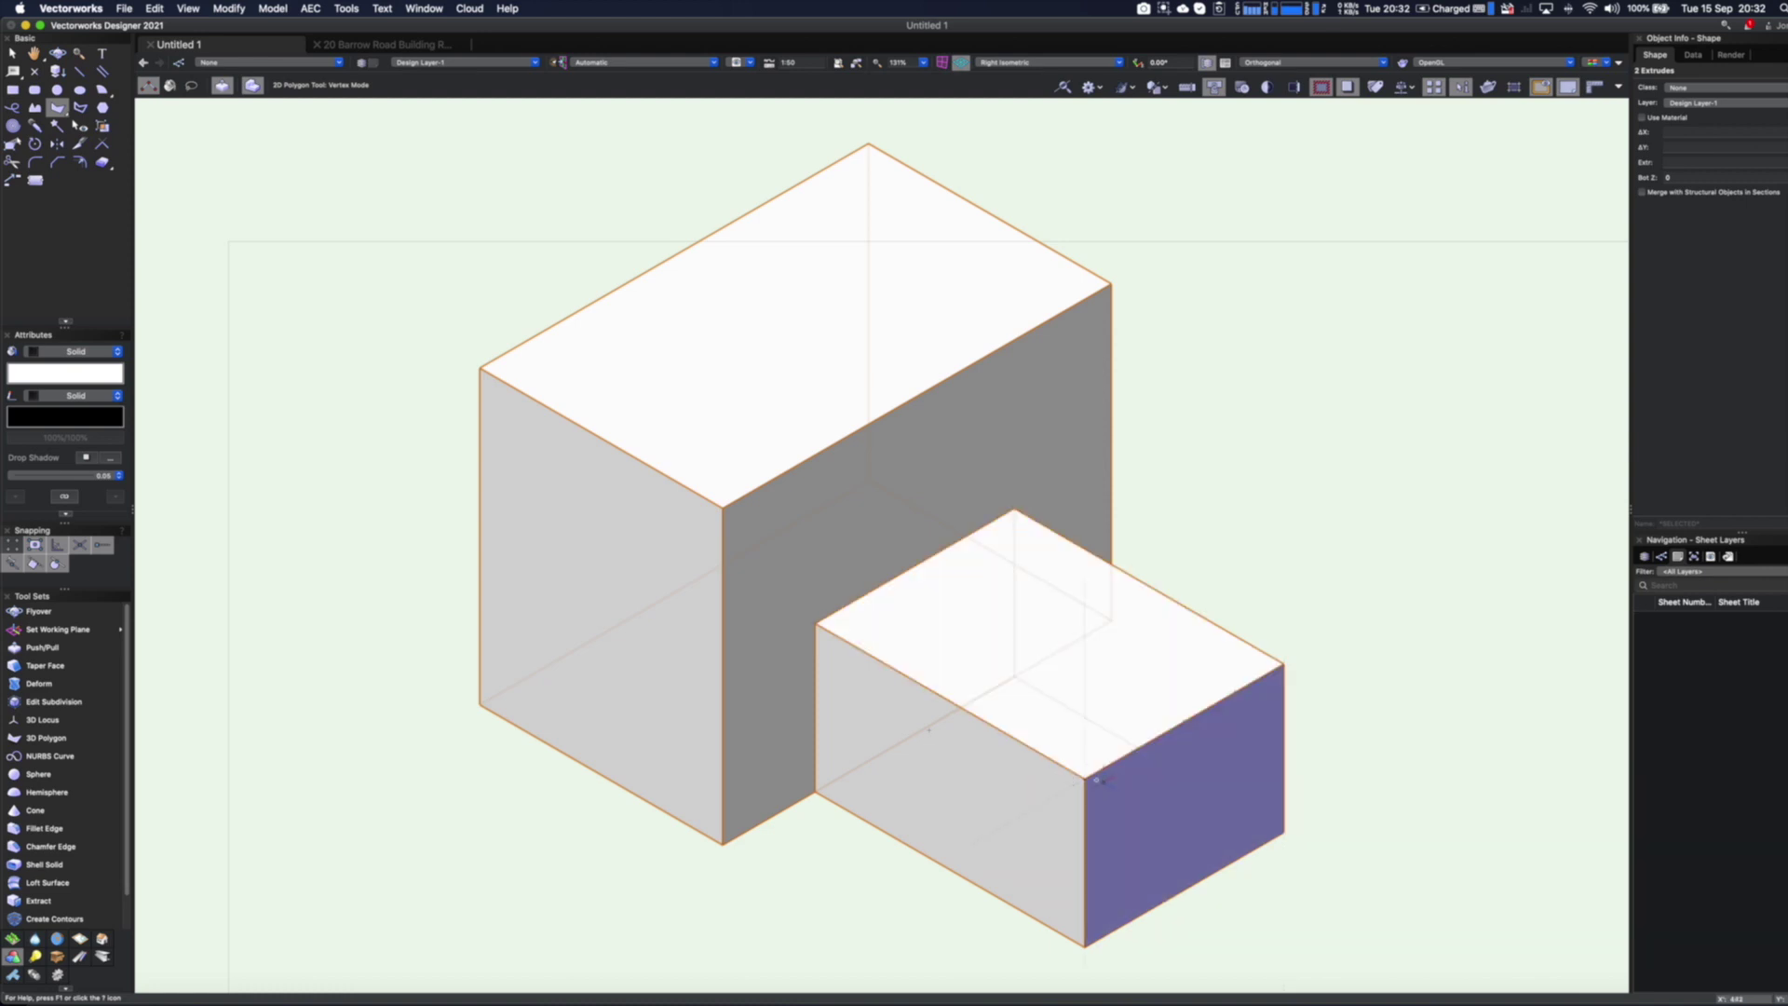
{"action": "left_click", "coordinate": [1086, 776]}
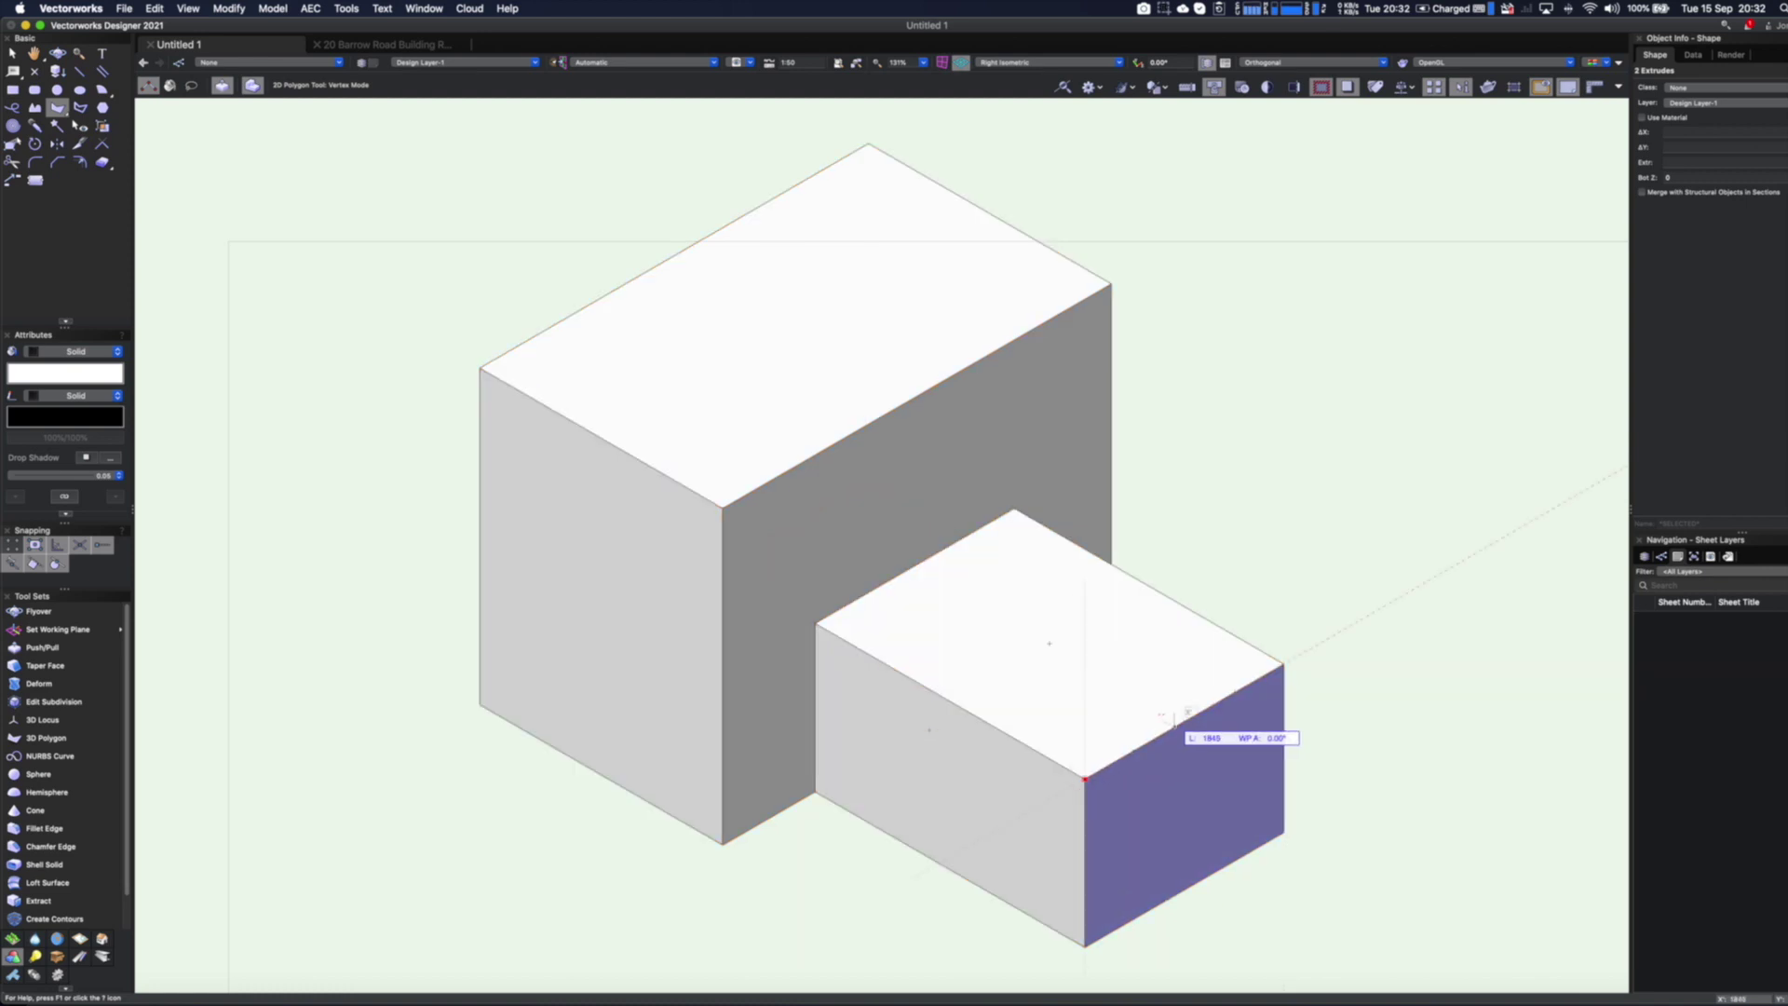
{"action": "left_click", "coordinate": [1185, 605]}
{"action": "left_click", "coordinate": [1285, 664]}
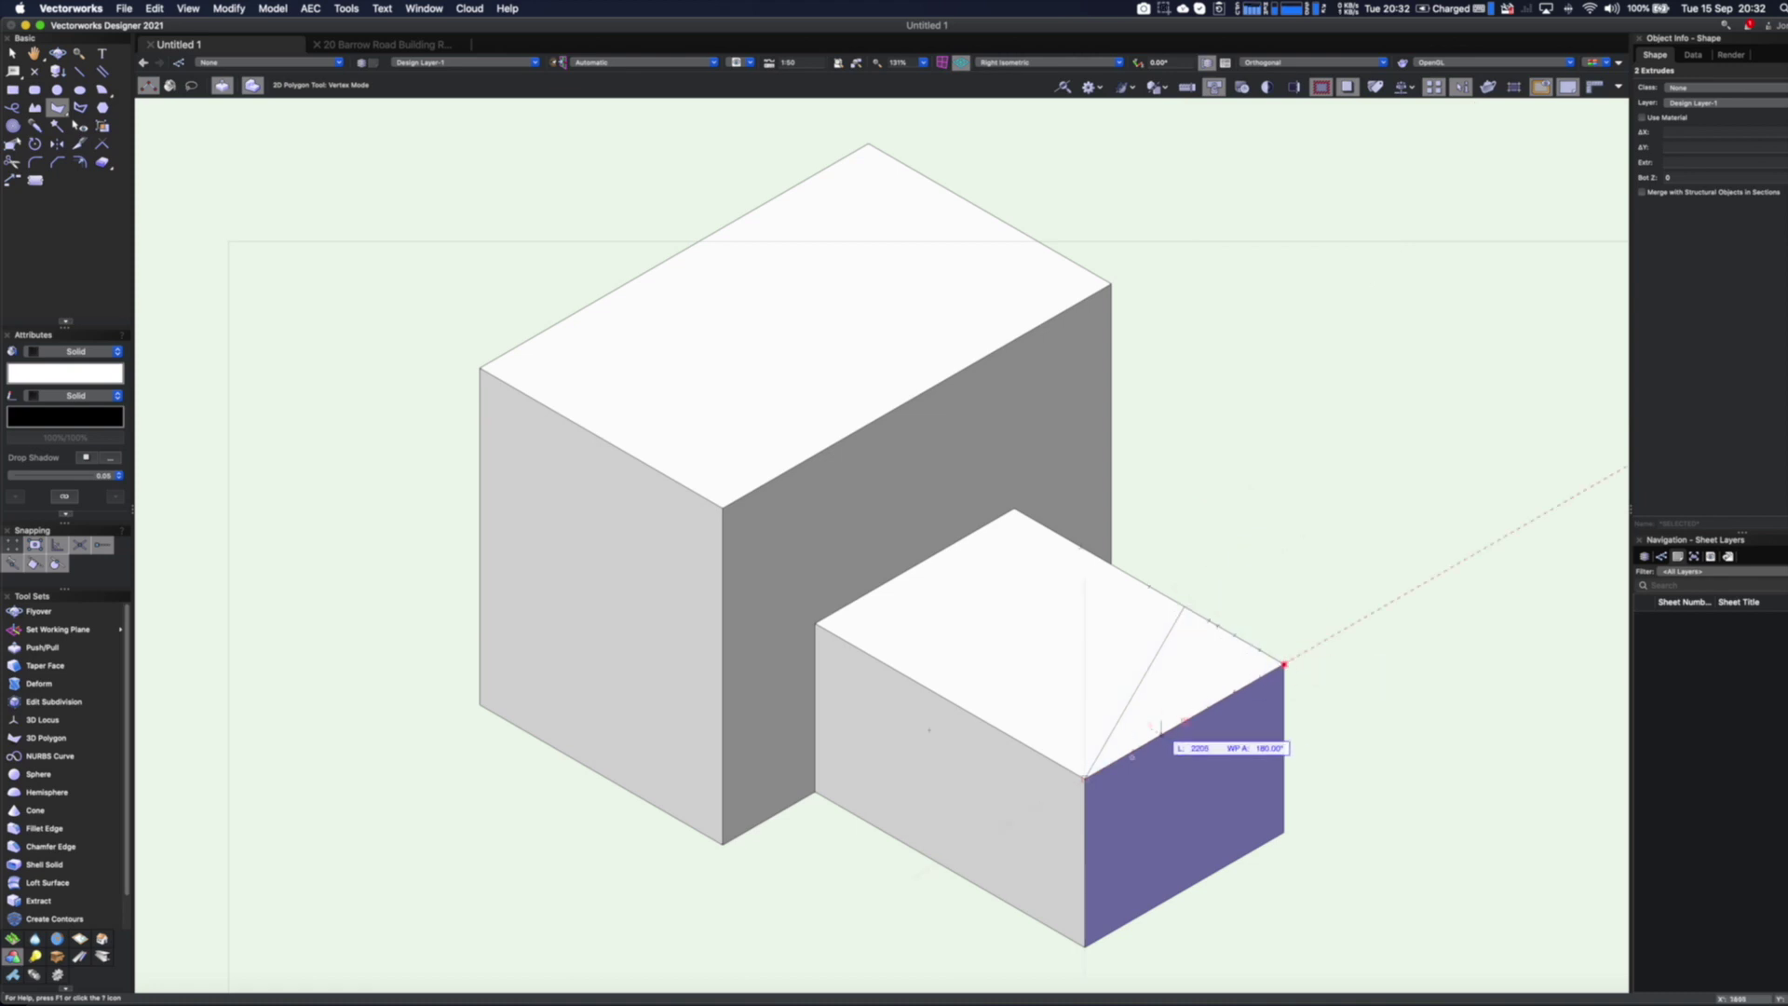
{"action": "left_click", "coordinate": [1086, 776]}
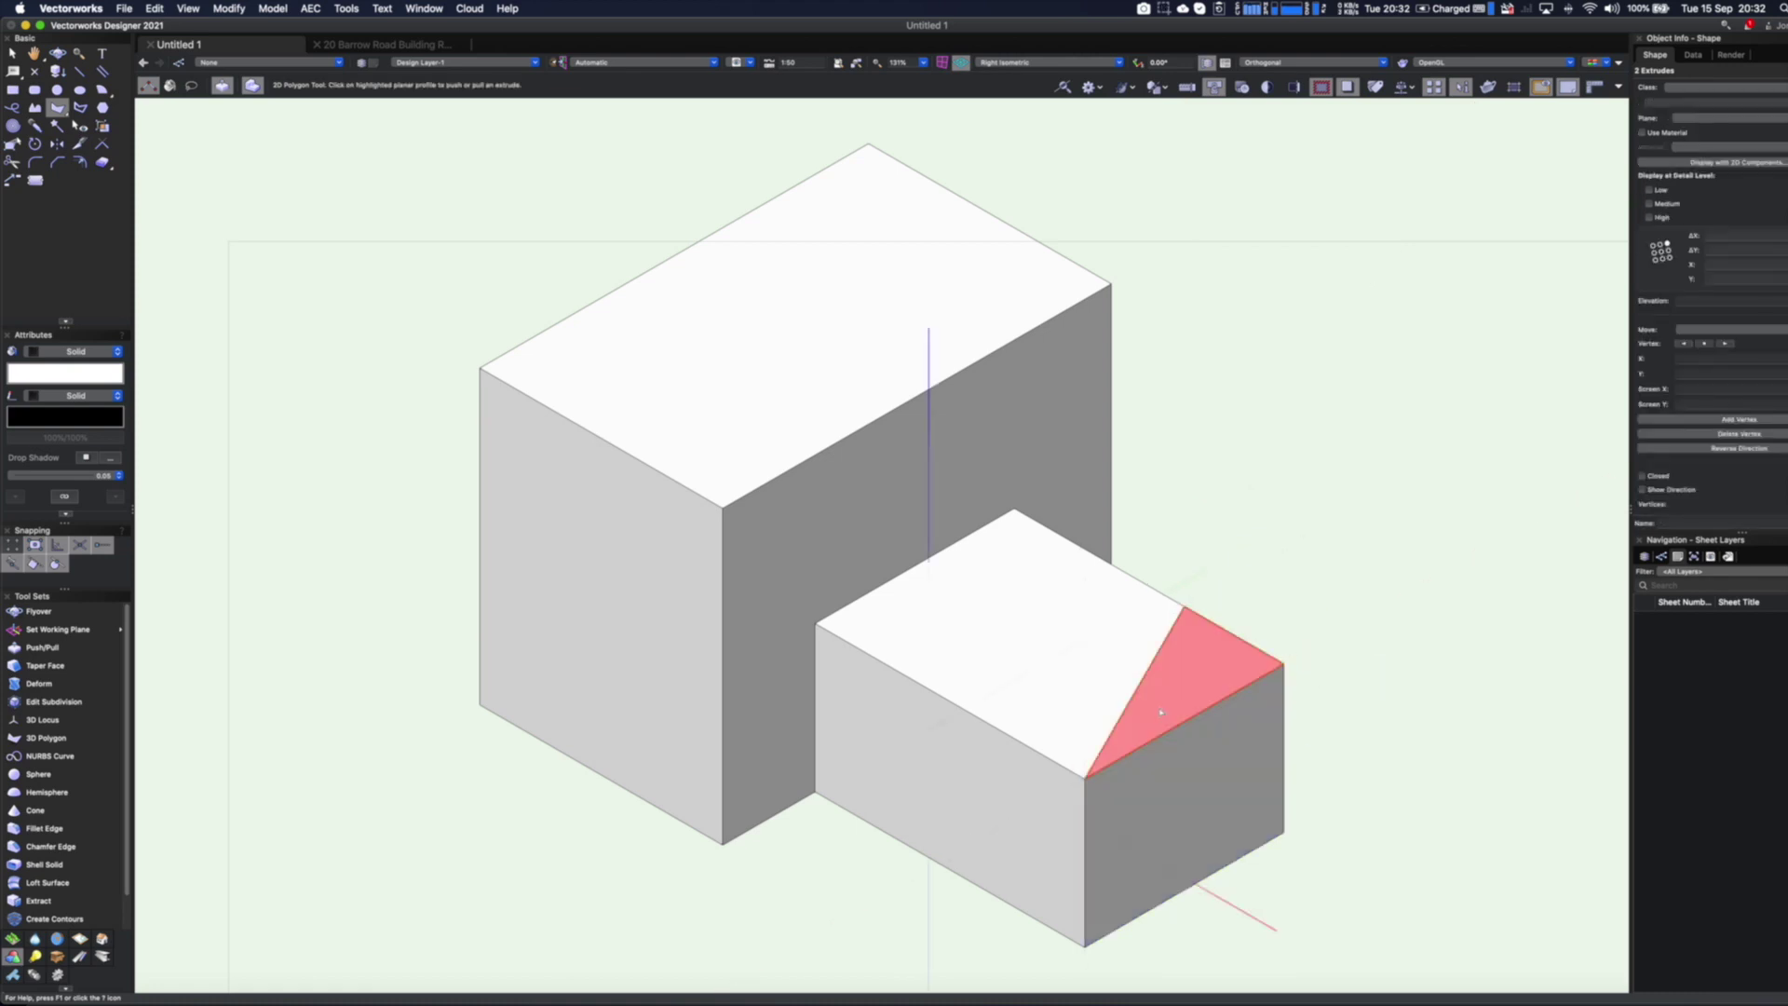
{"action": "left_click_drag", "start_coordinate": [1161, 712], "coordinate": [889, 748]}
{"action": "left_click_drag", "start_coordinate": [821, 621], "coordinate": [818, 624]}
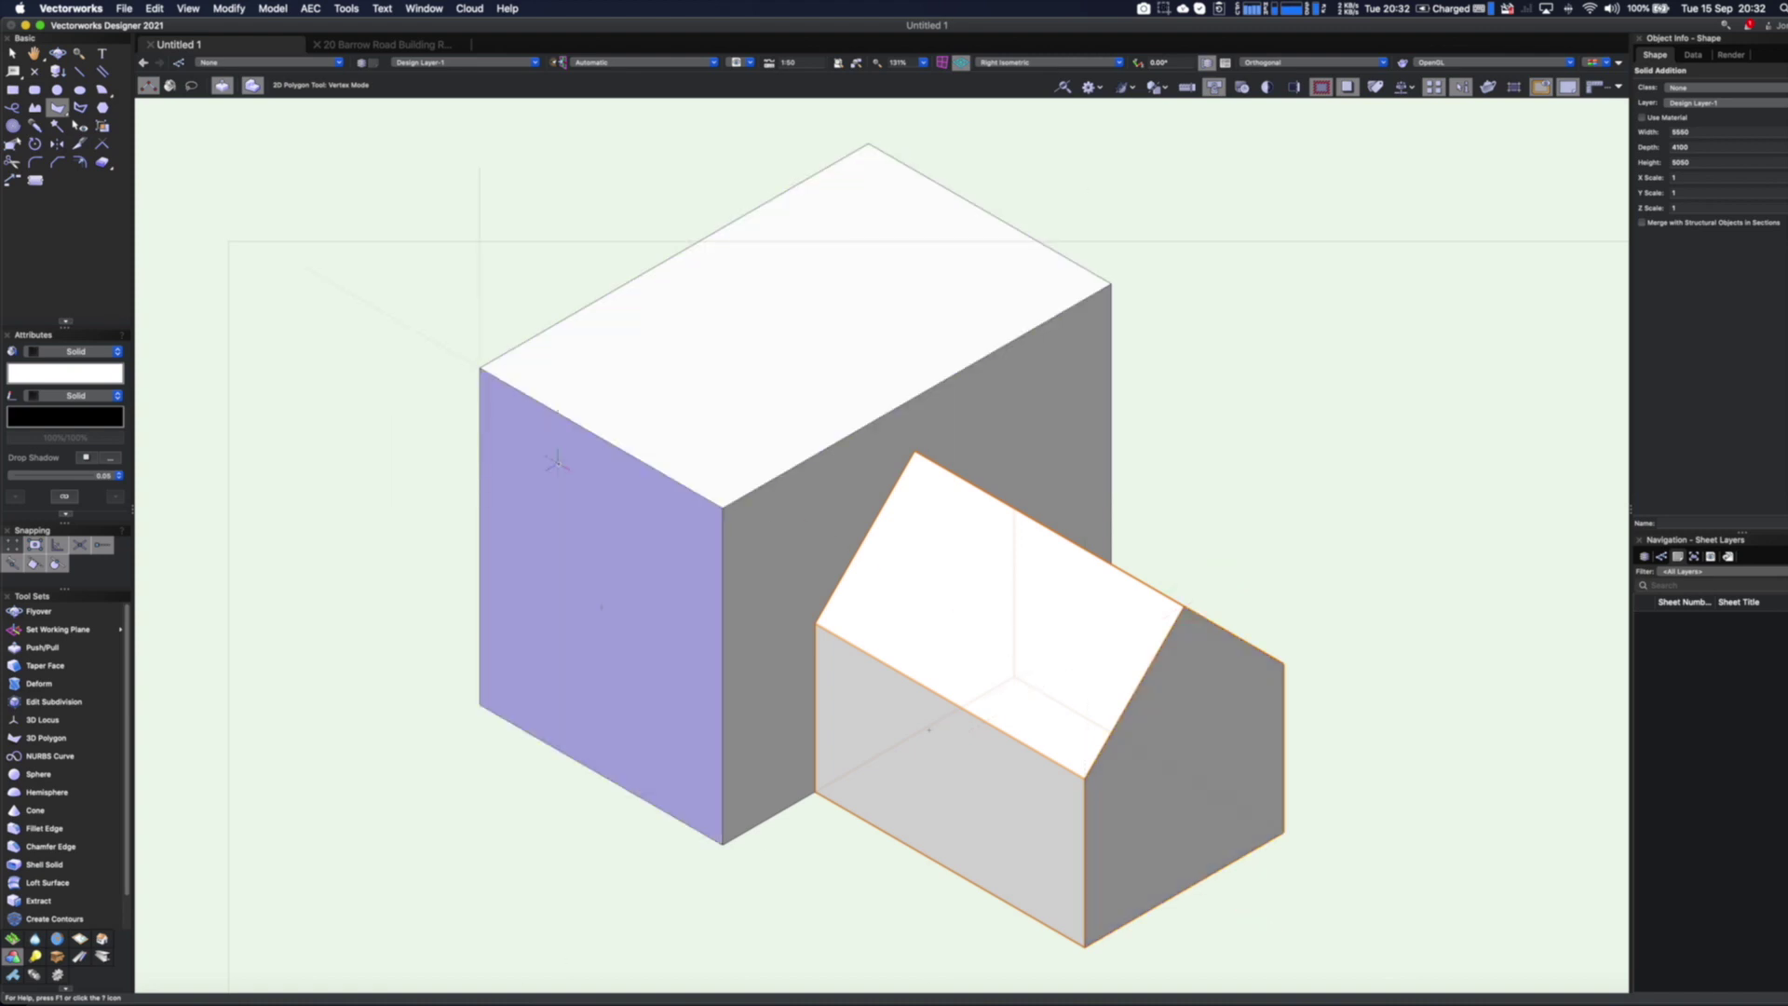
Draw a 30° triangular gable on the large box's end face and extrude it back to the box's far edge
{"action": "left_click", "coordinate": [481, 369]}
{"action": "left_click", "coordinate": [600, 436]}
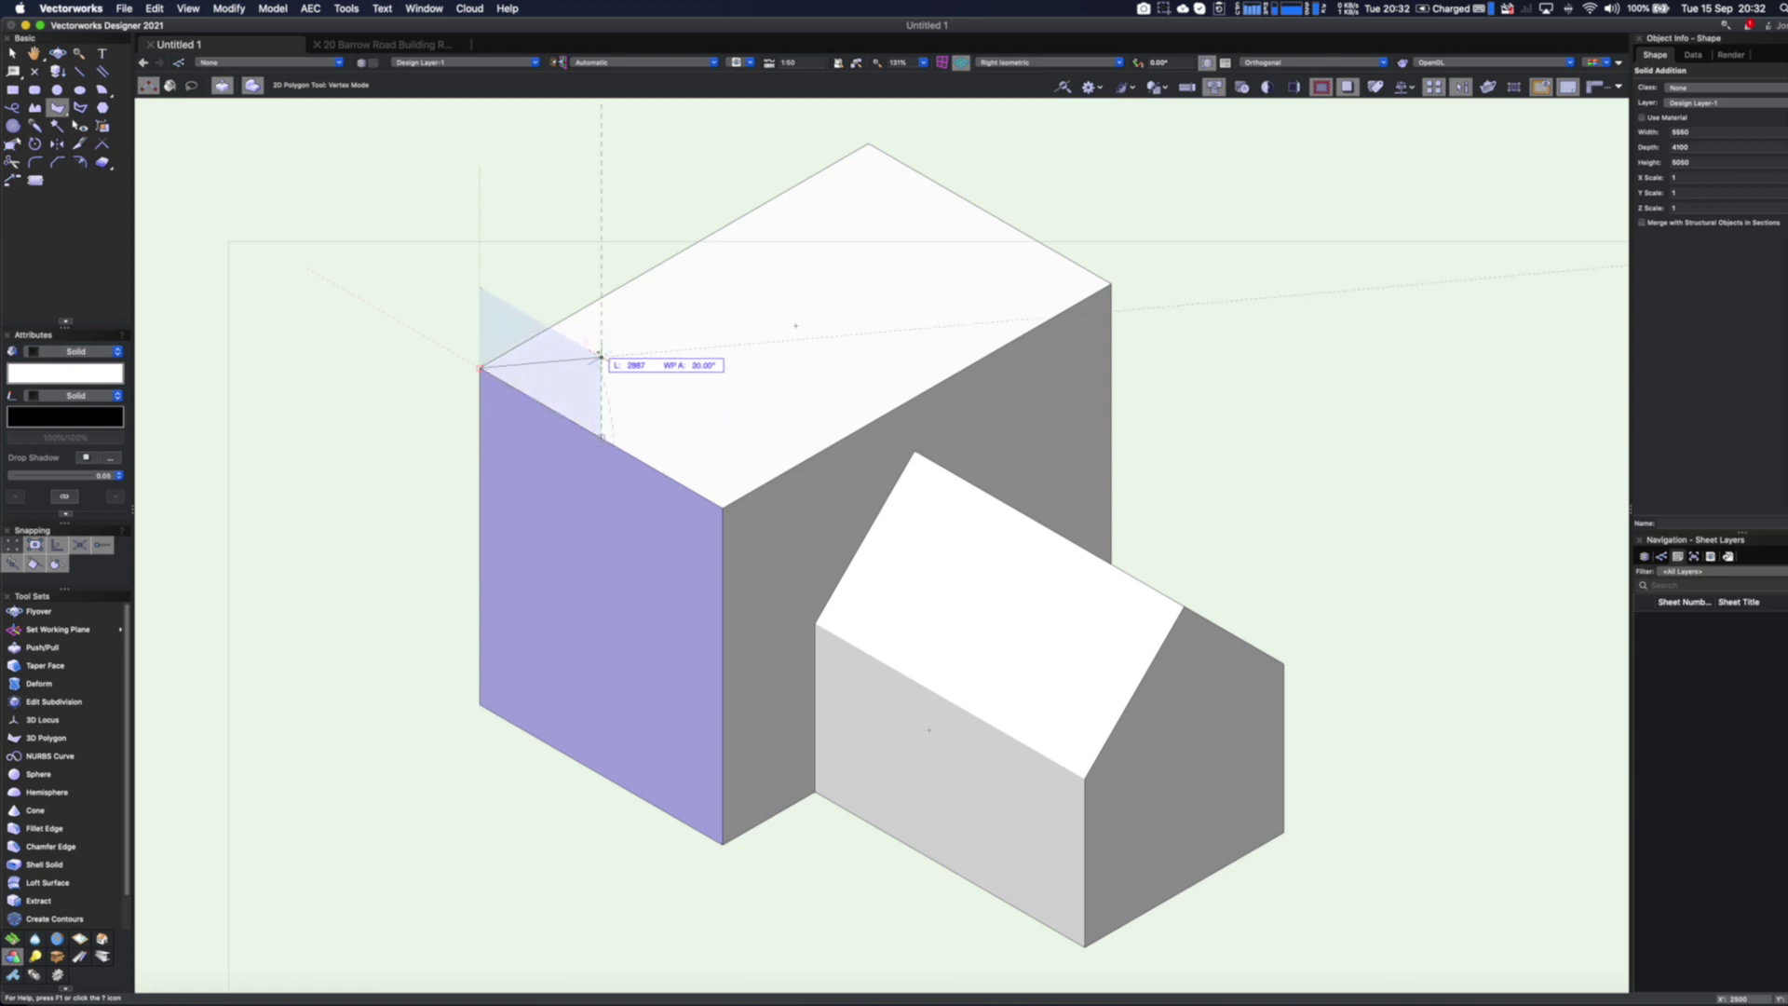
{"action": "key", "text": "Tab"}
{"action": "key", "text": "Tab"}
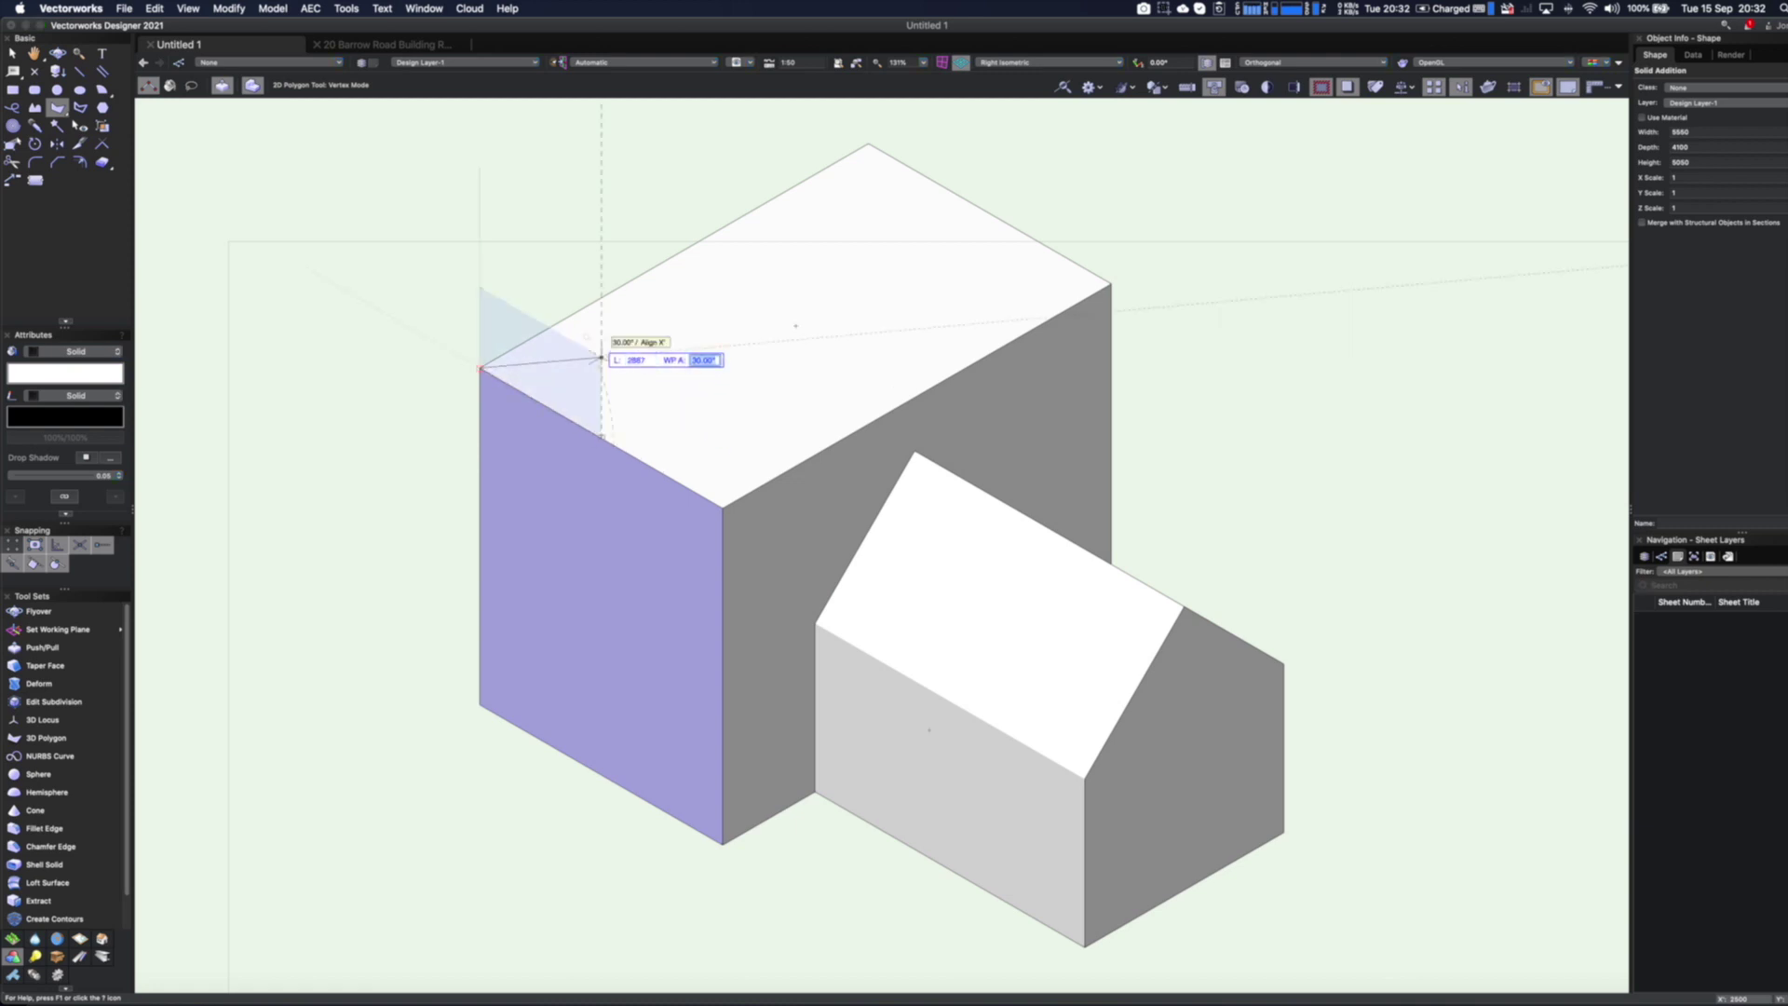
{"action": "left_click", "coordinate": [601, 356]}
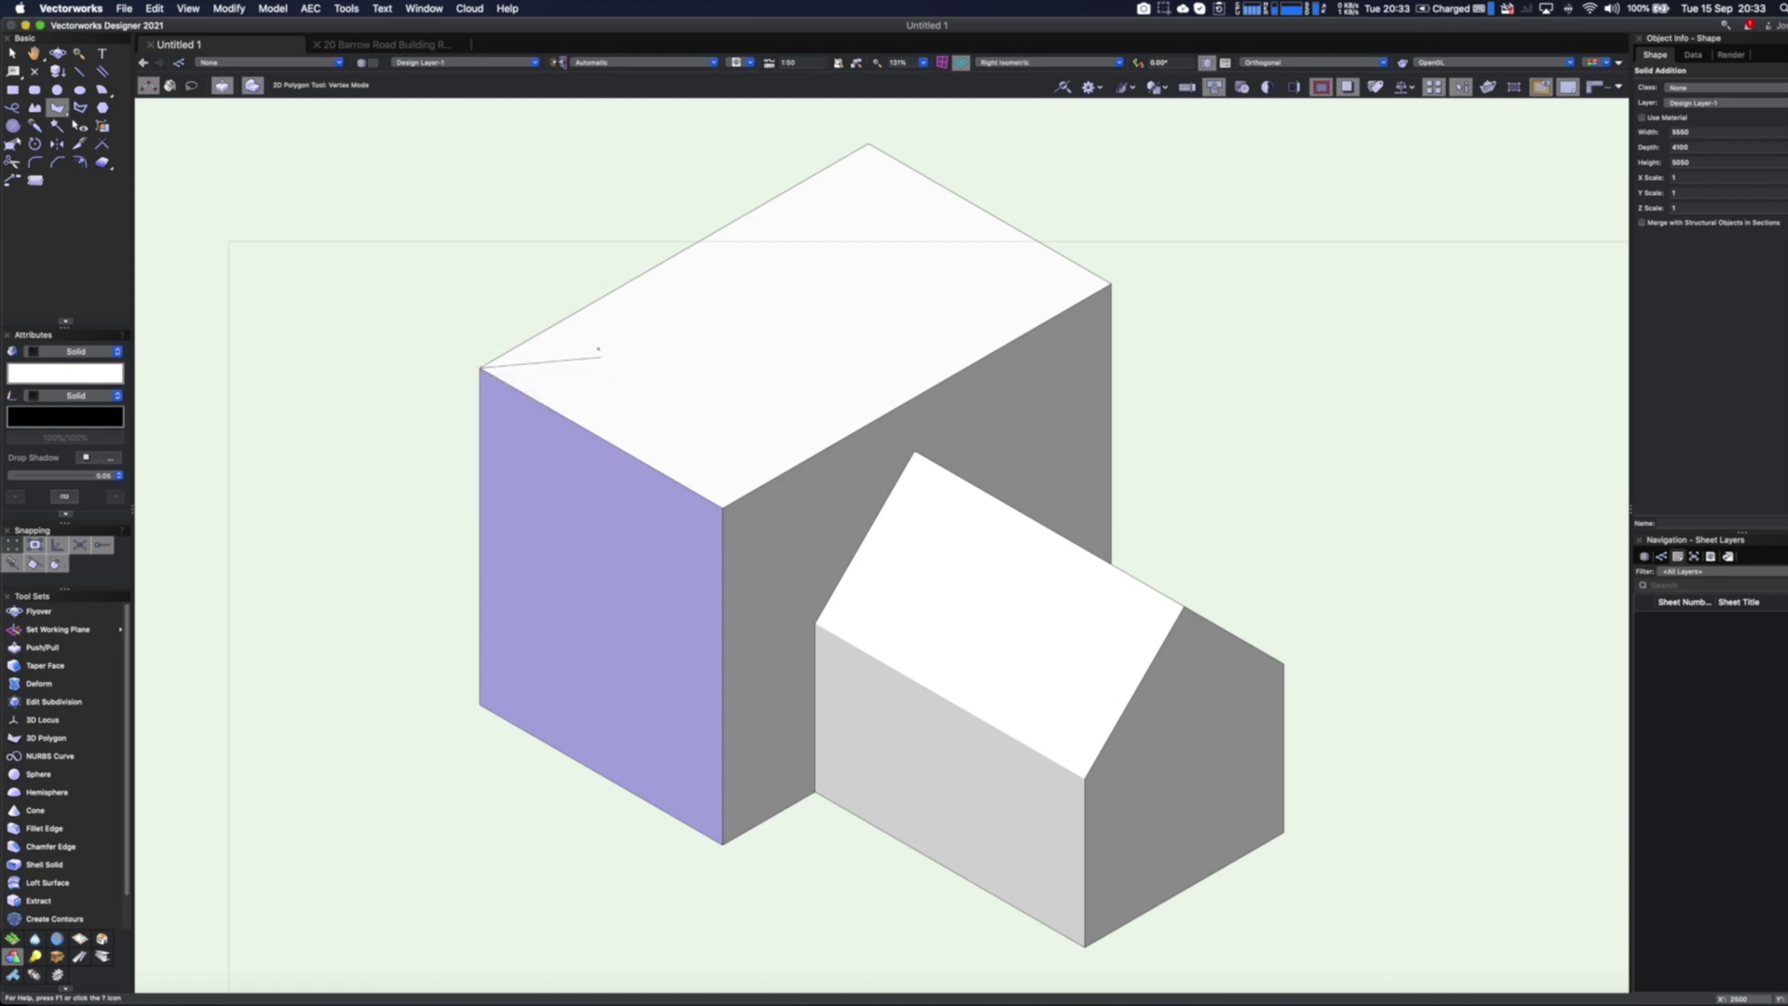
{"action": "left_click", "coordinate": [723, 507]}
{"action": "left_click", "coordinate": [480, 368]}
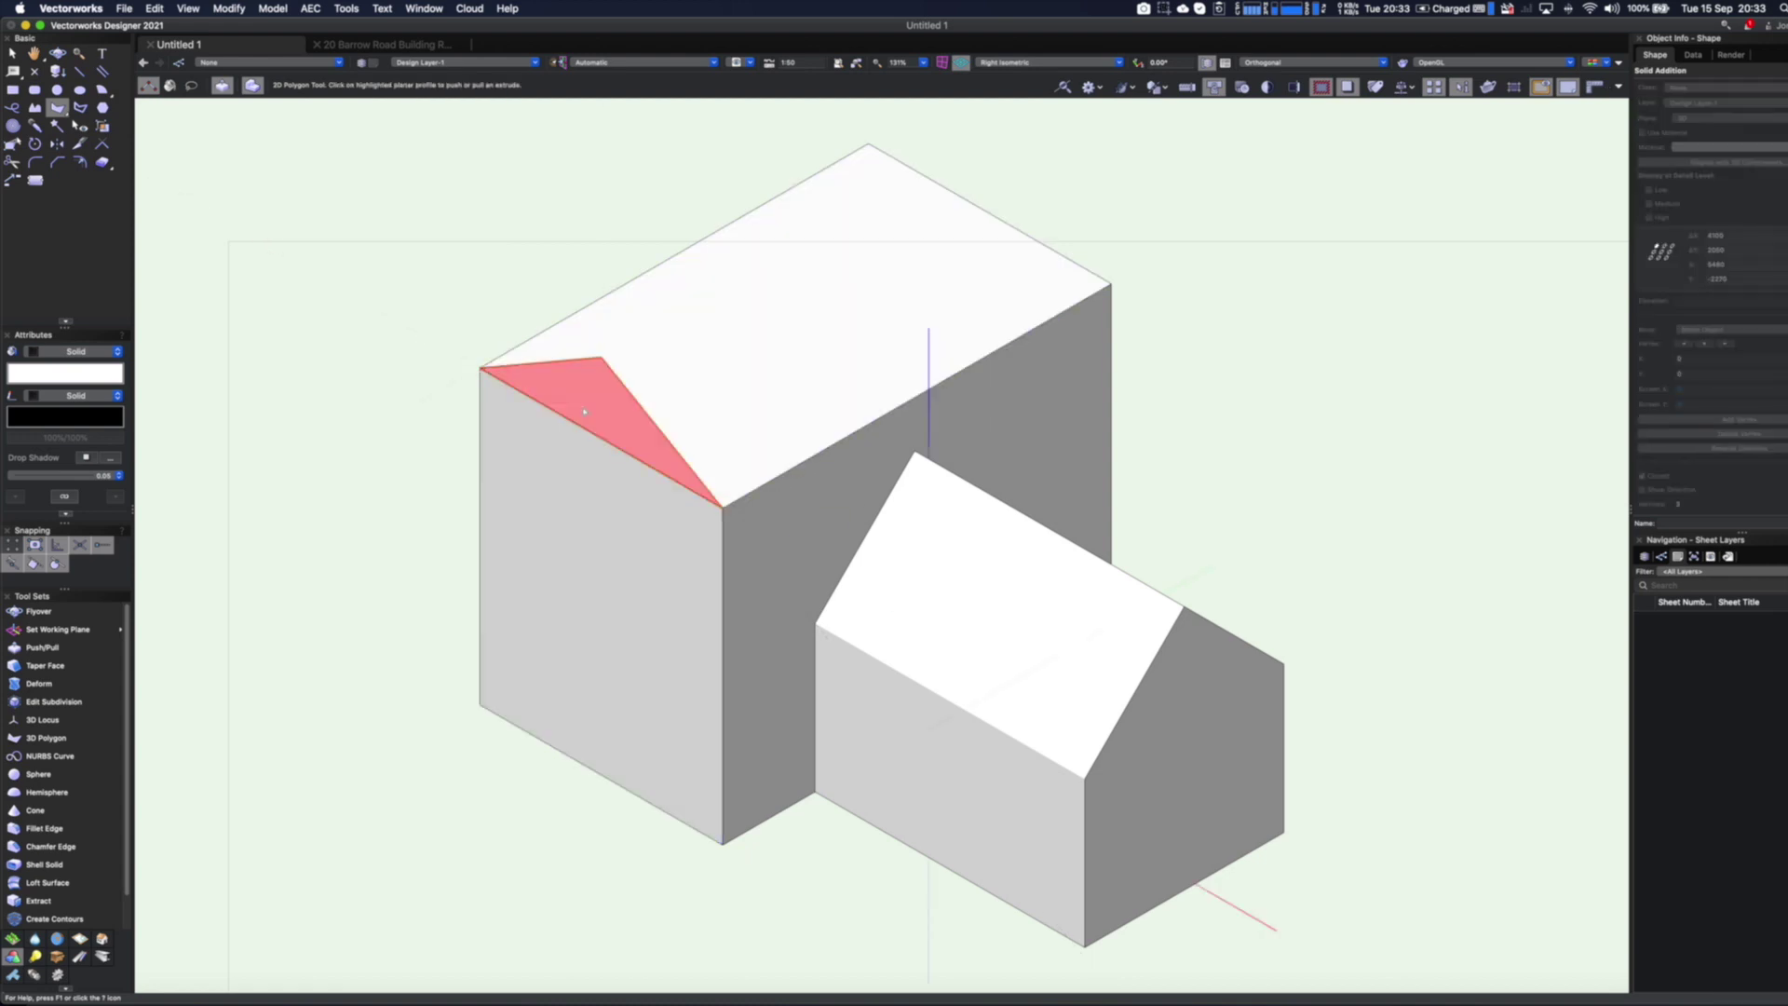
{"action": "left_click", "coordinate": [586, 411]}
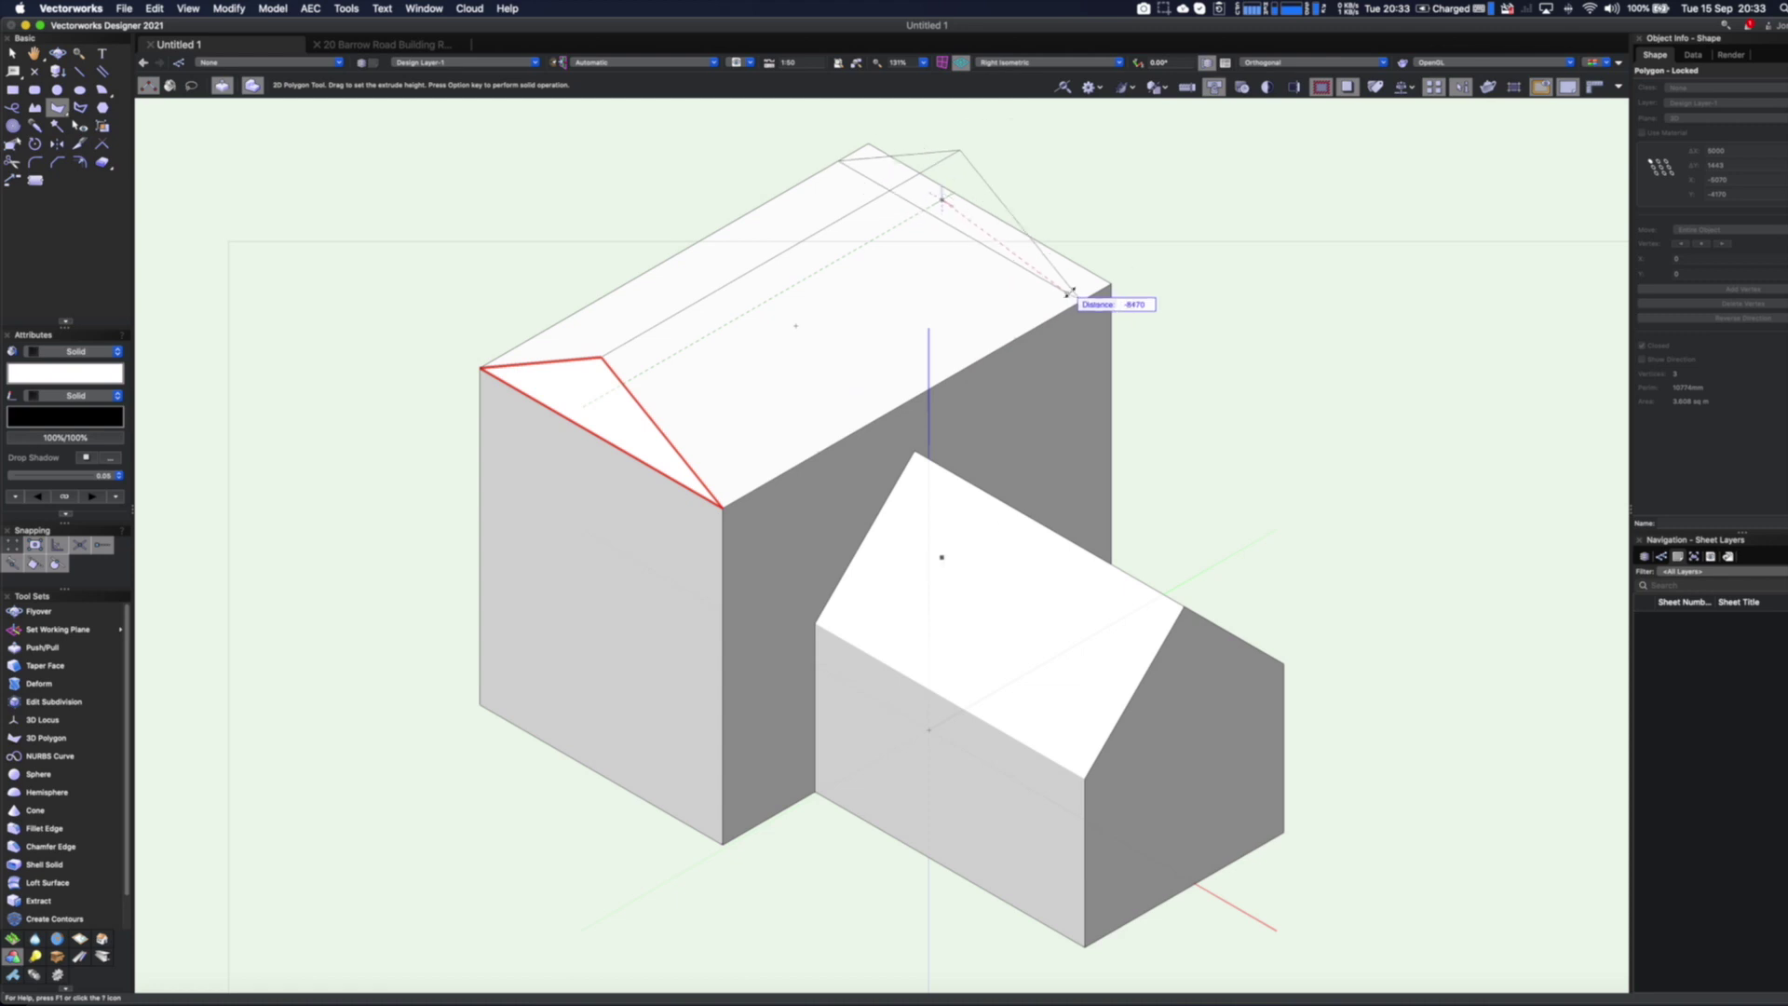
{"action": "left_click", "coordinate": [1108, 281]}
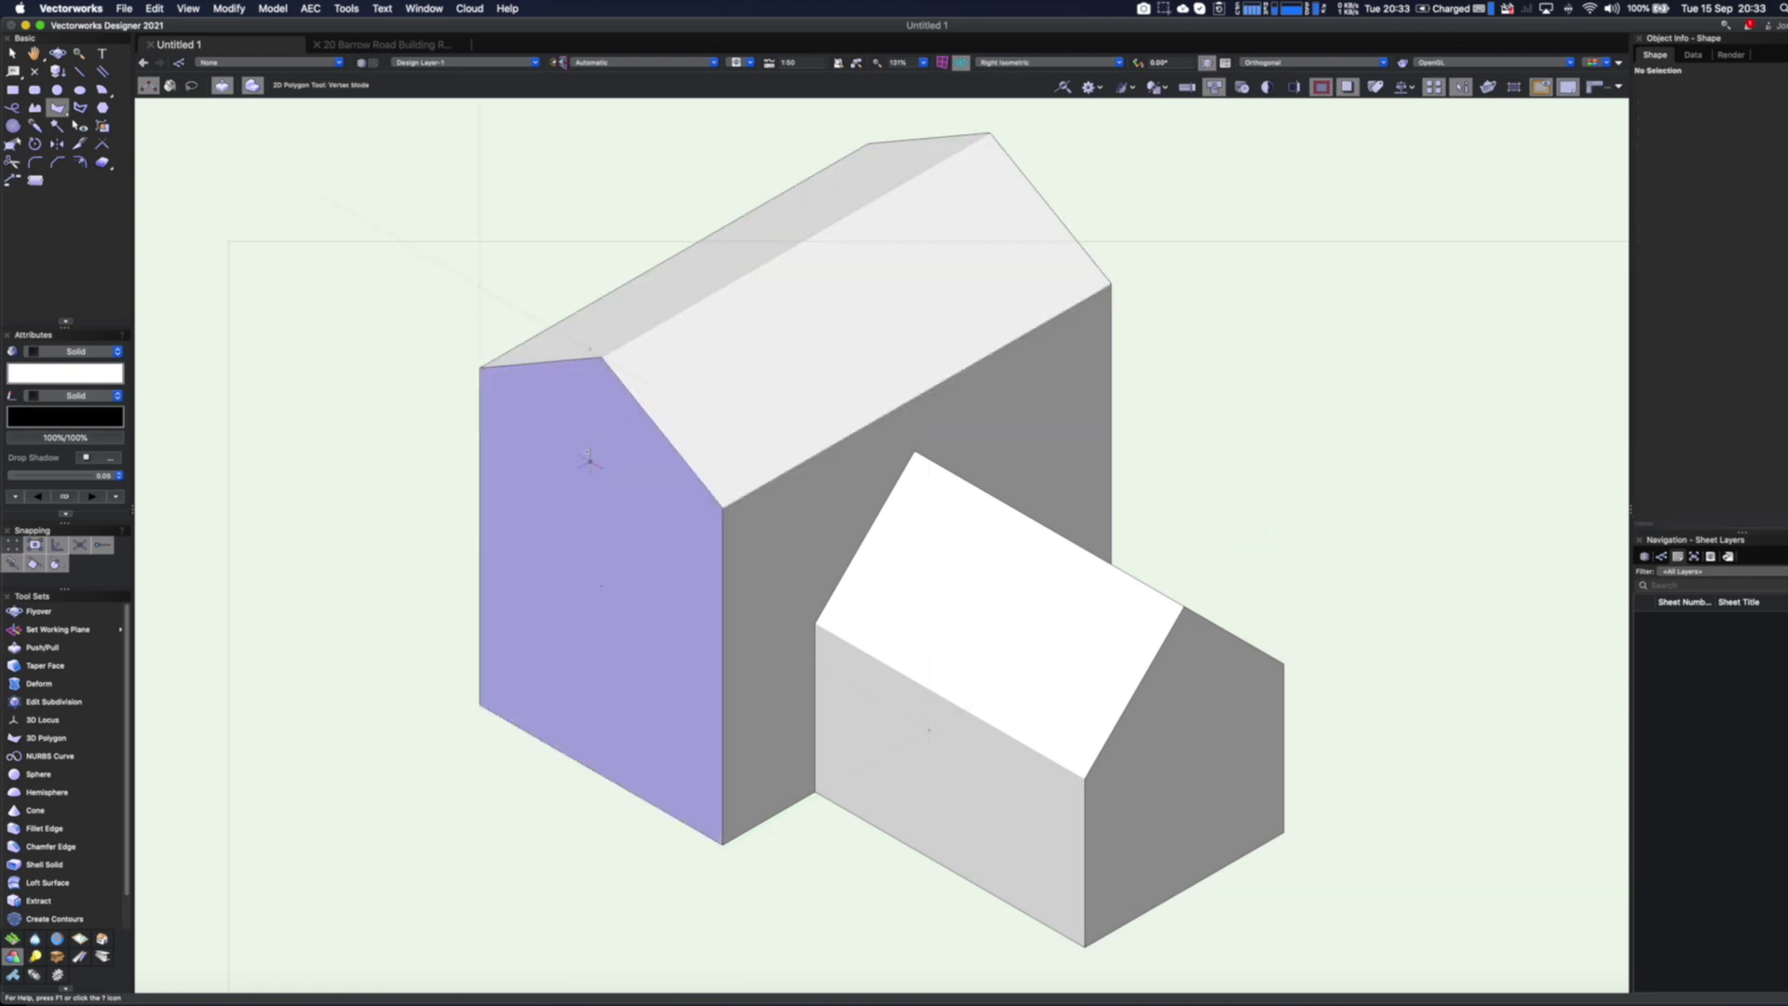
With the Line tool, split the large house's gable wall horizontally between the midpoints of its side edges
{"action": "middle_click_drag", "start_coordinate": [918, 566], "coordinate": [818, 662], "text": "shift"}
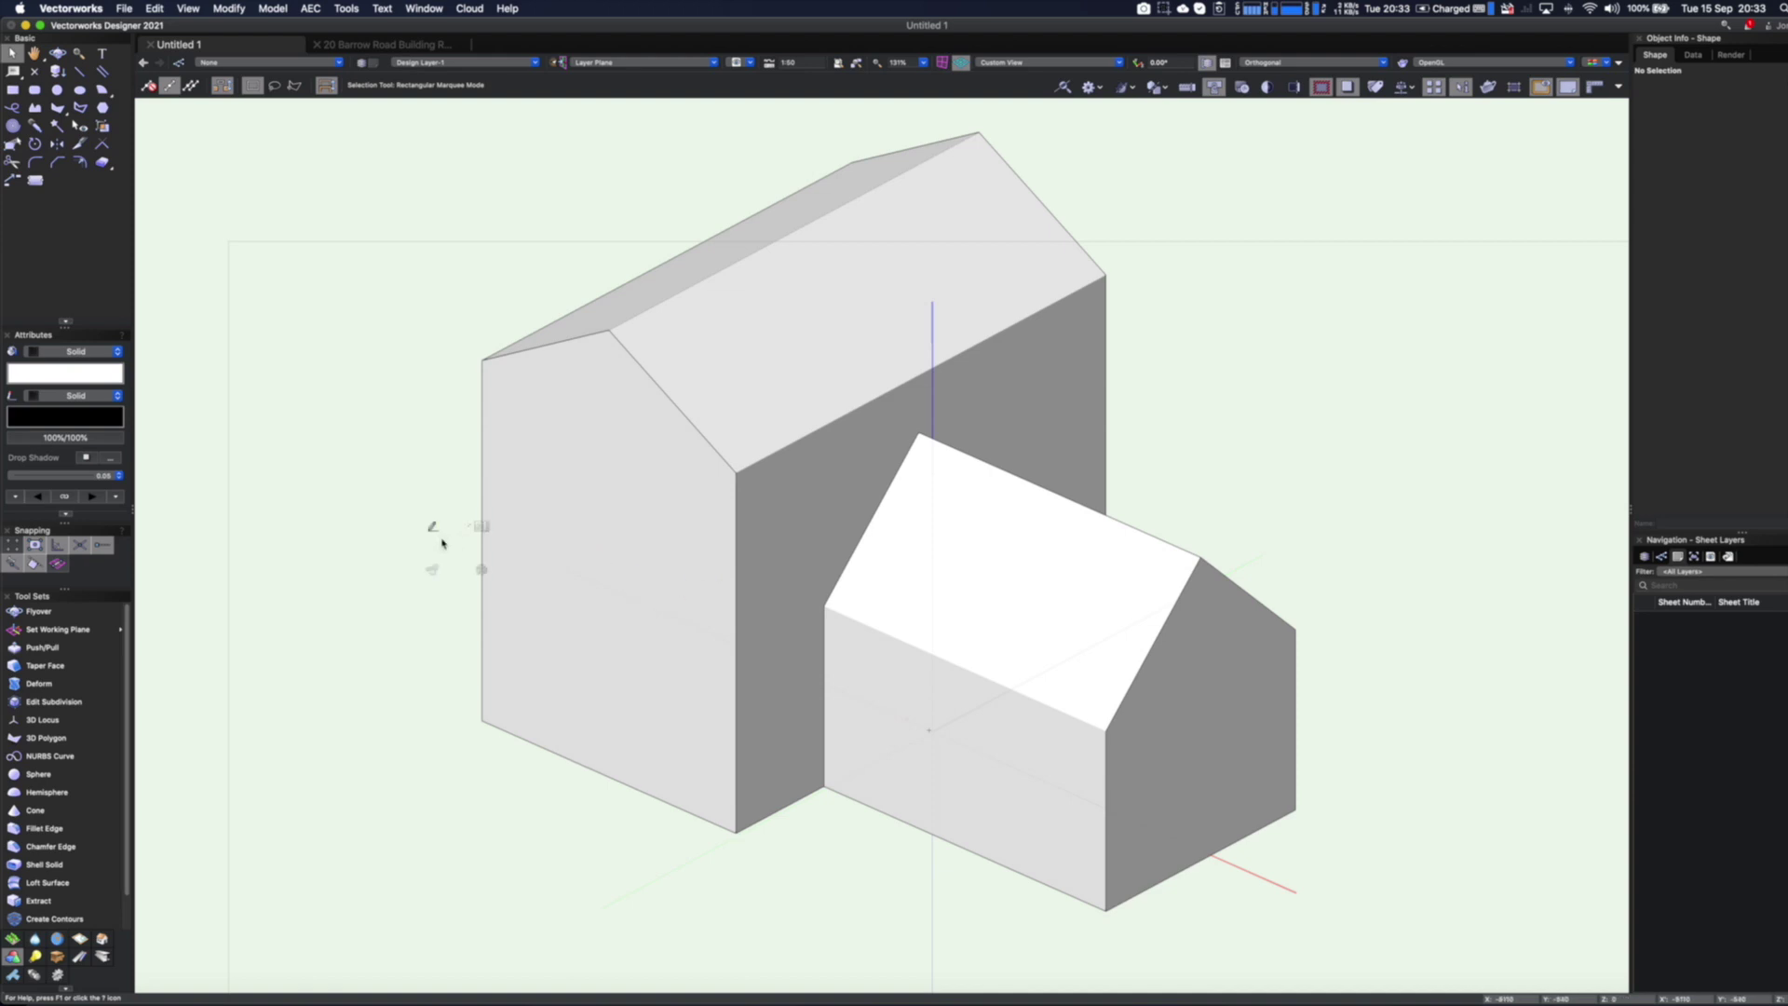
{"action": "key", "text": "grave"}
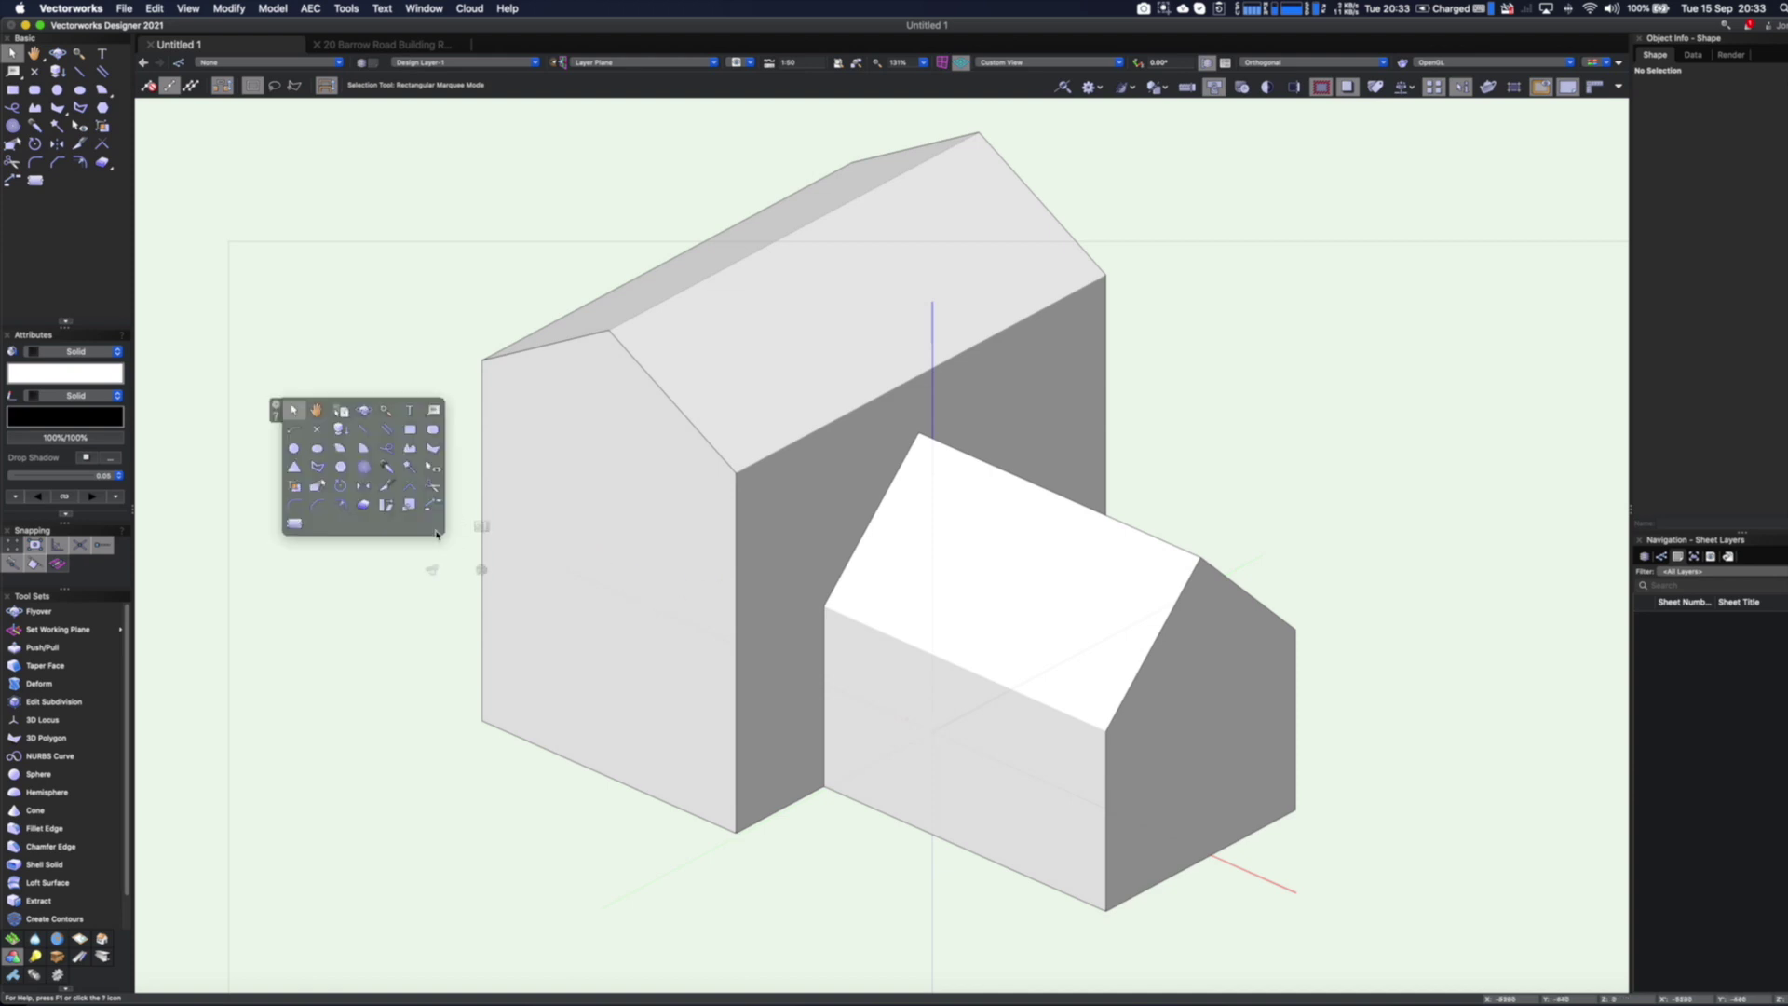
{"action": "left_click", "coordinate": [362, 428]}
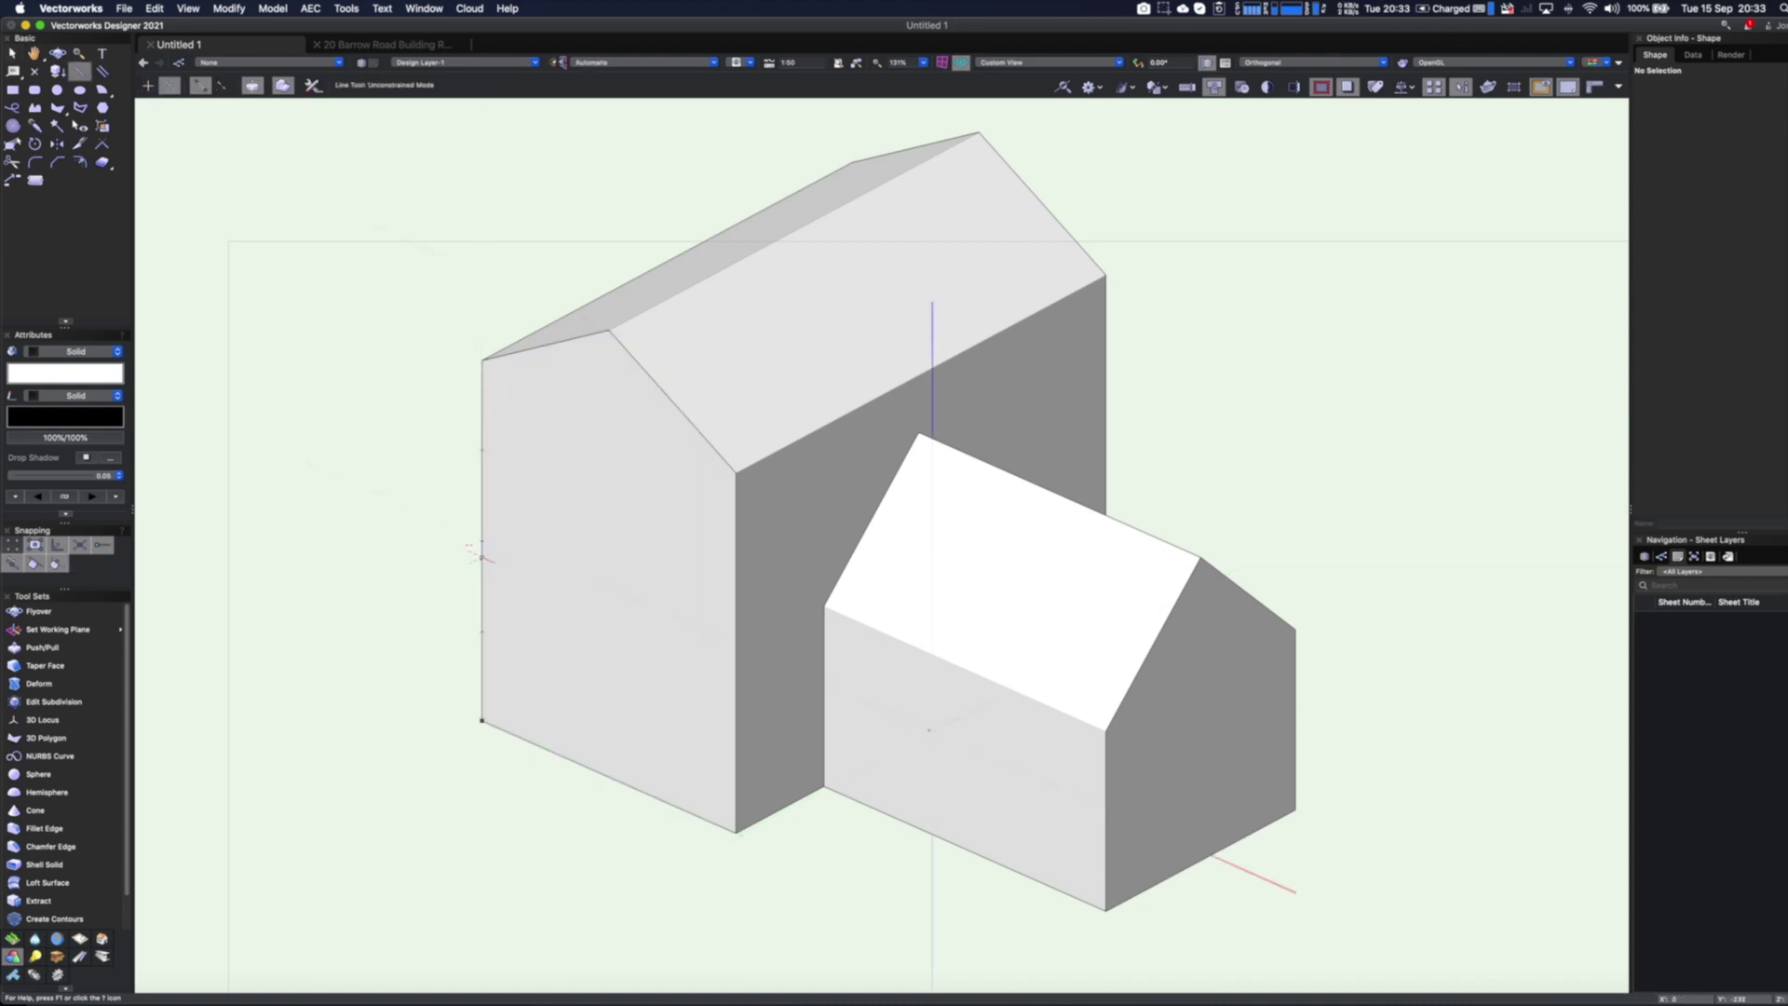
{"action": "left_click", "coordinate": [481, 541]}
{"action": "key", "text": "Escape"}
{"action": "left_click", "coordinate": [482, 542]}
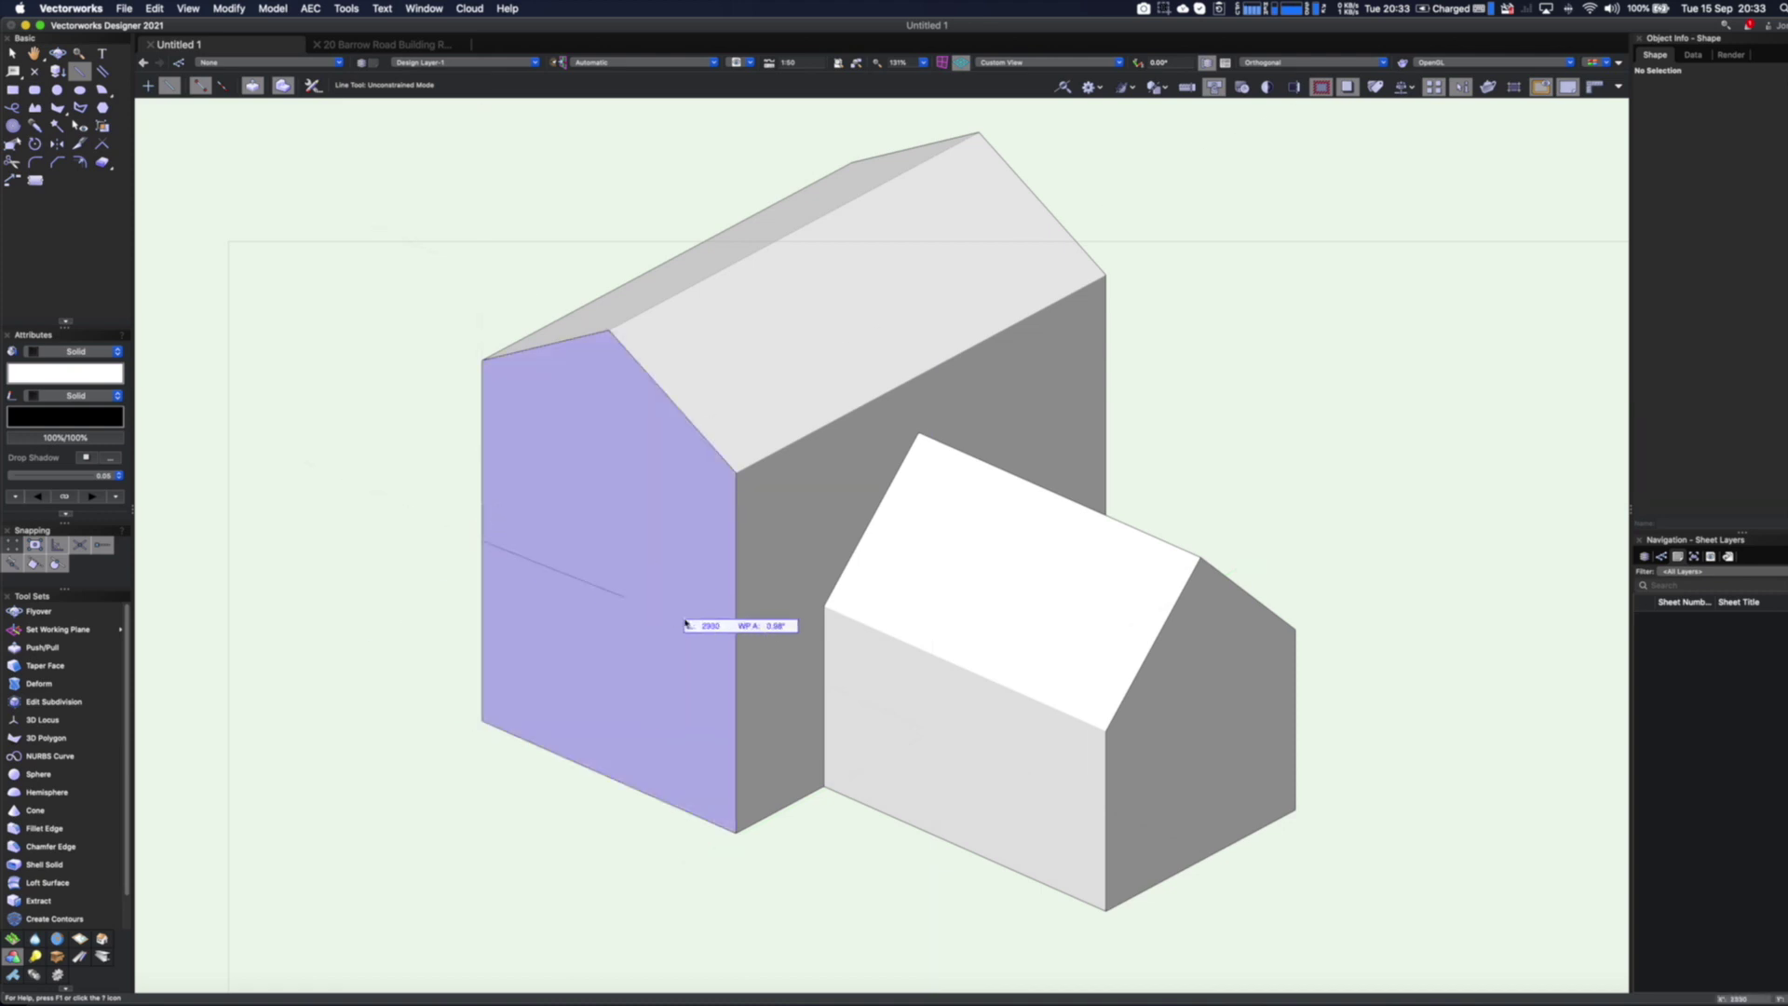
{"action": "left_click", "coordinate": [736, 648]}
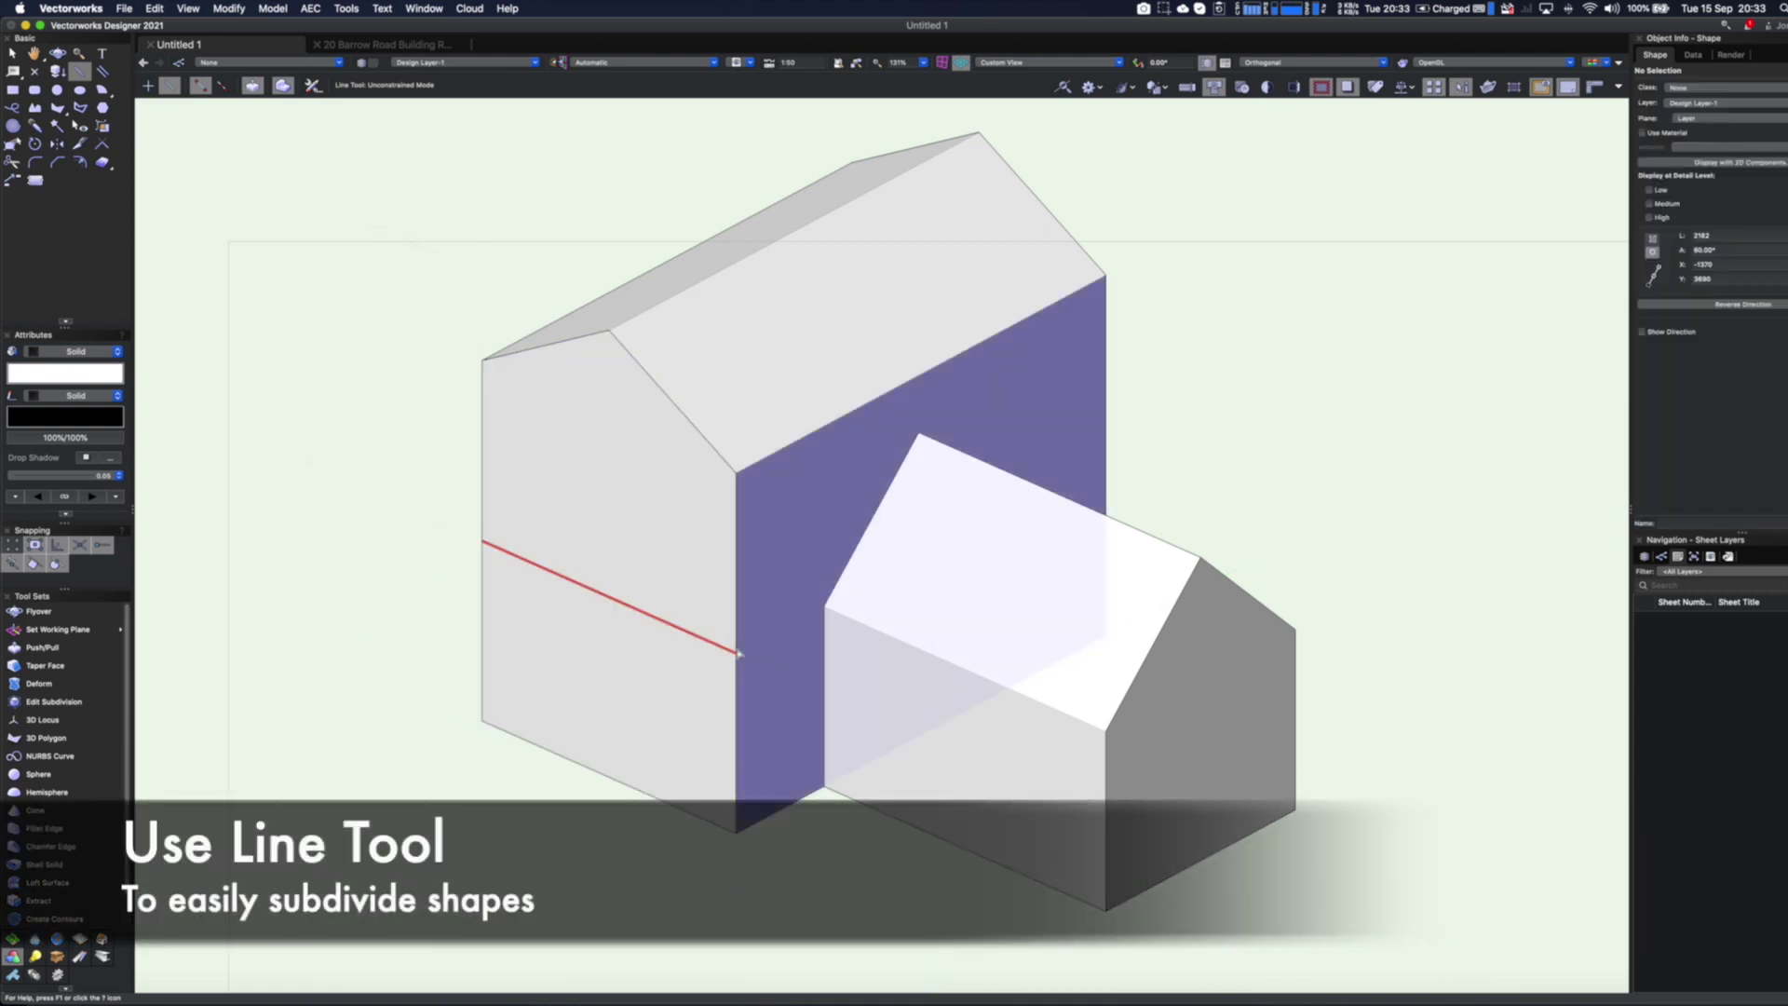
Push the lower part of the large house's gable wall inward by 500 mm
{"action": "left_click", "coordinate": [690, 710]}
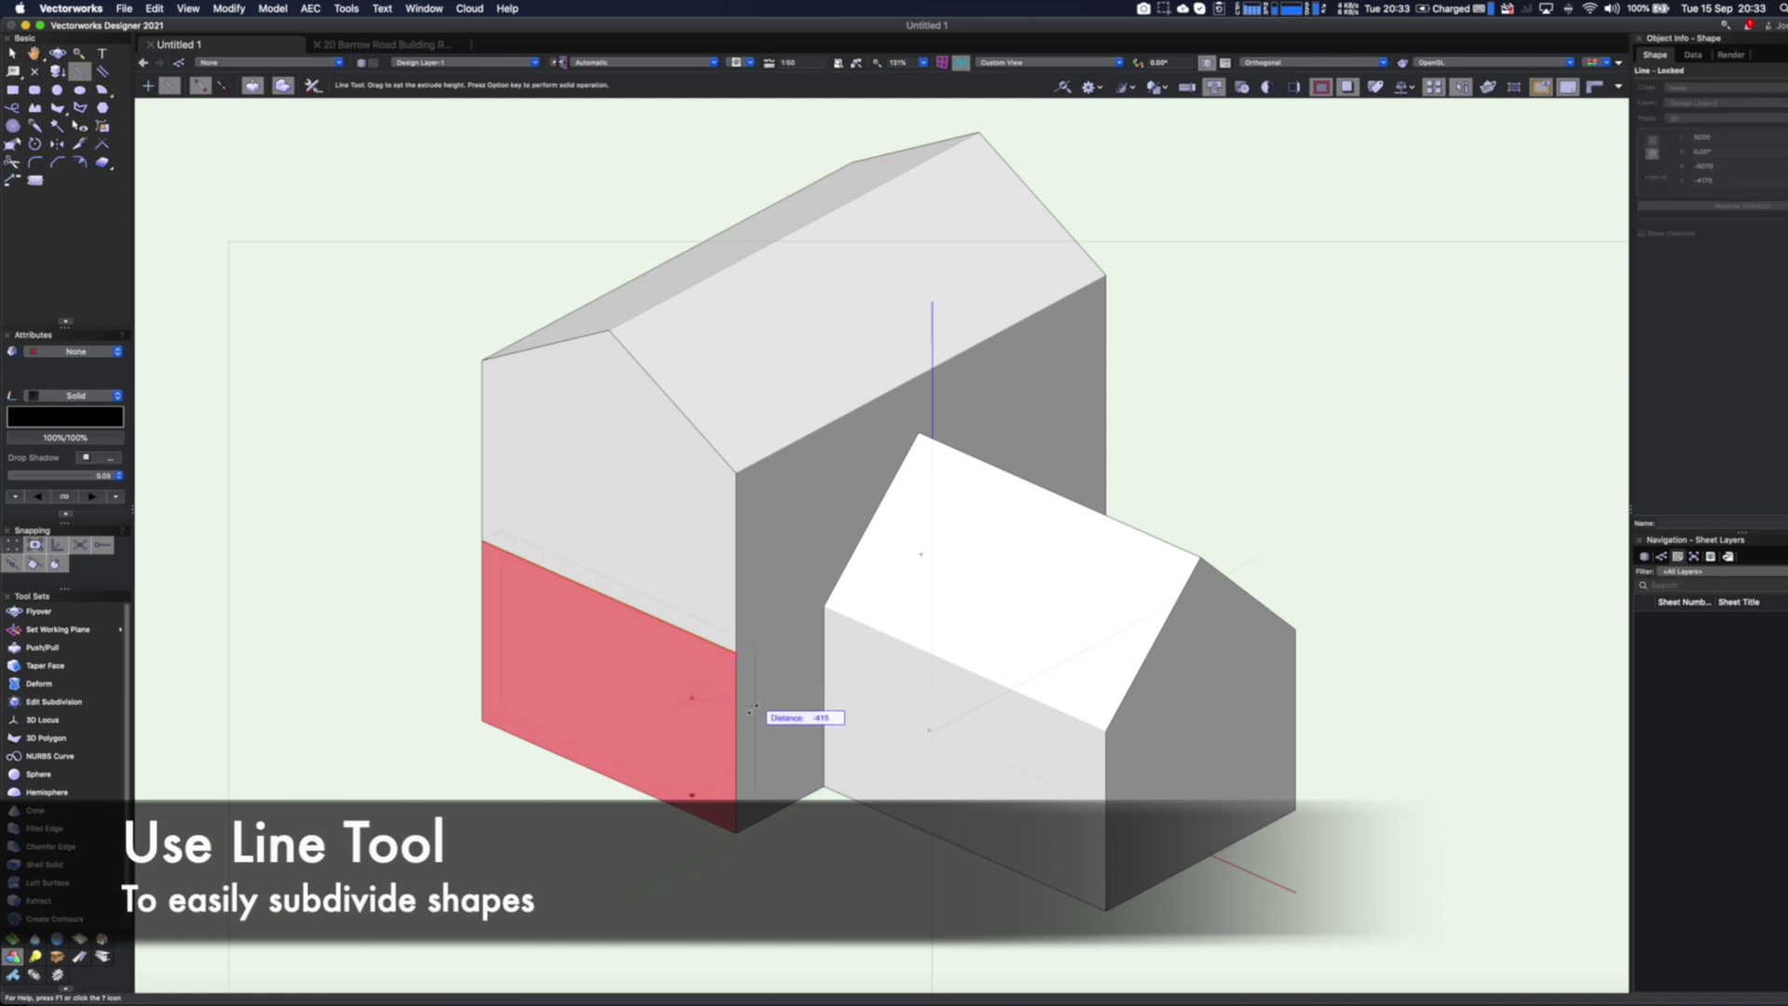
{"action": "key", "text": "Tab"}
{"action": "type", "text": "-500"}
{"action": "key", "text": "Return"}
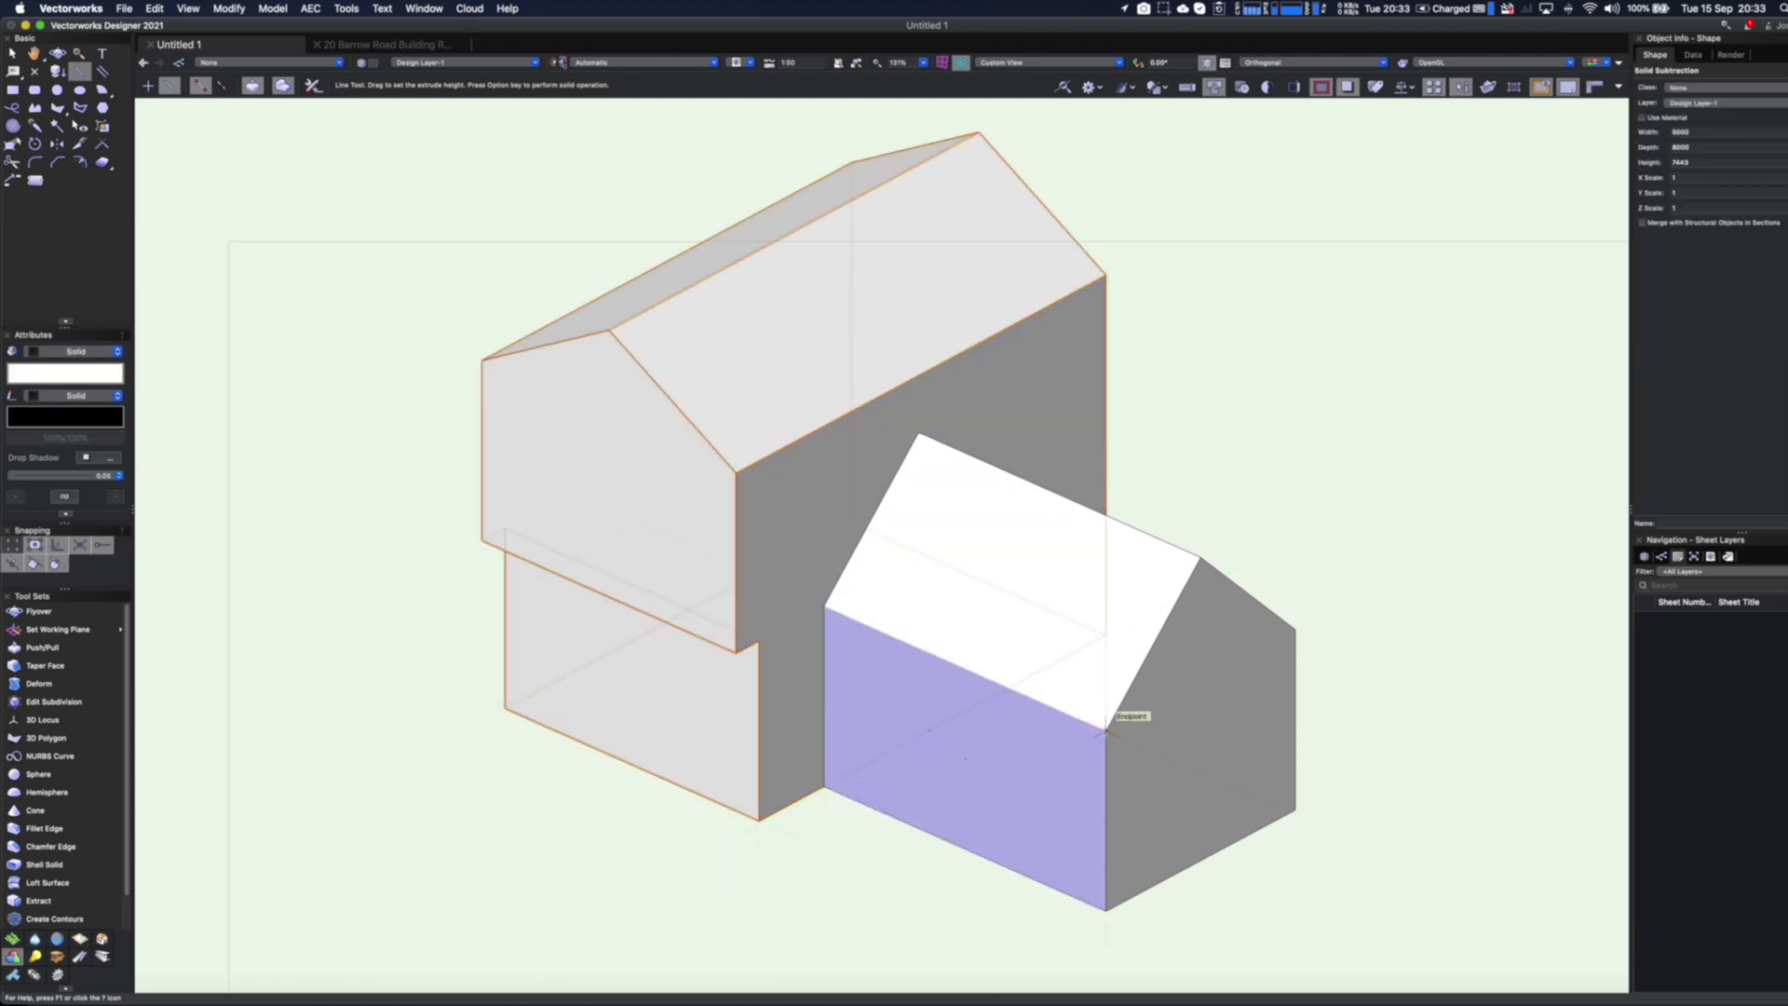
Split the small house's end wall with a line along the gable base and pull the lower part outward
{"action": "key", "text": "super+z"}
{"action": "left_click", "coordinate": [1113, 728]}
{"action": "left_click", "coordinate": [1295, 629]}
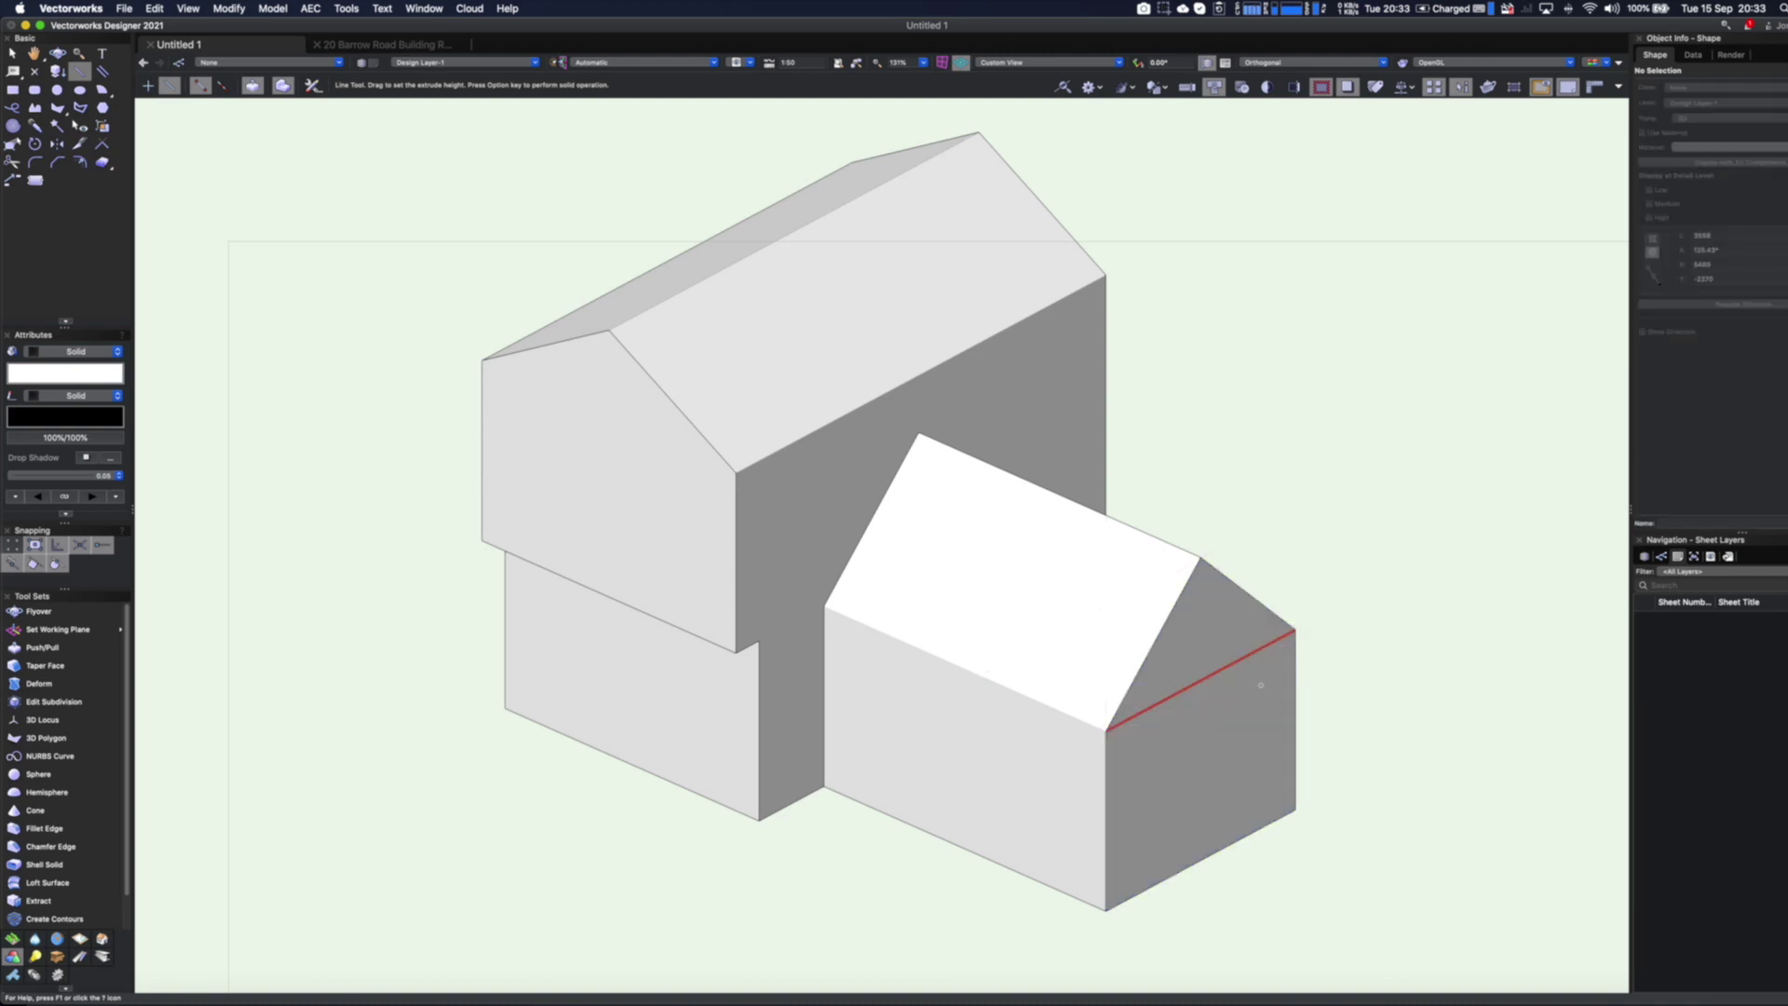
{"action": "left_click", "coordinate": [1168, 808]}
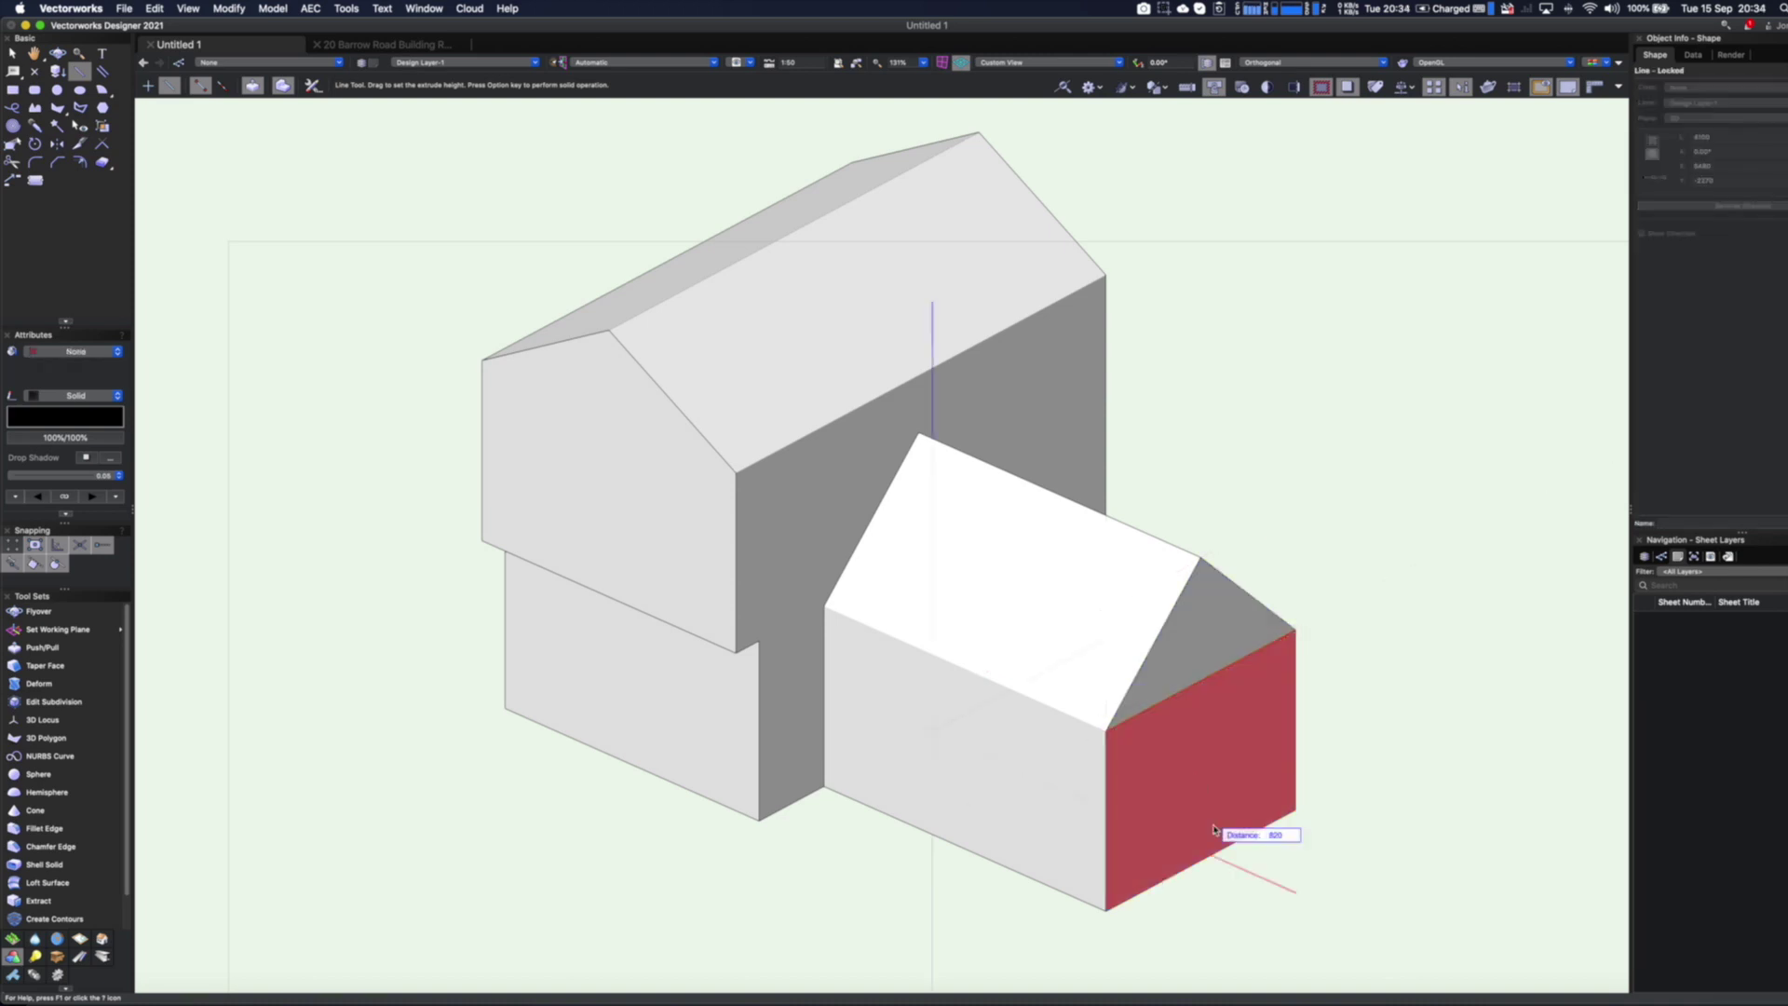
{"action": "left_click", "coordinate": [1283, 845]}
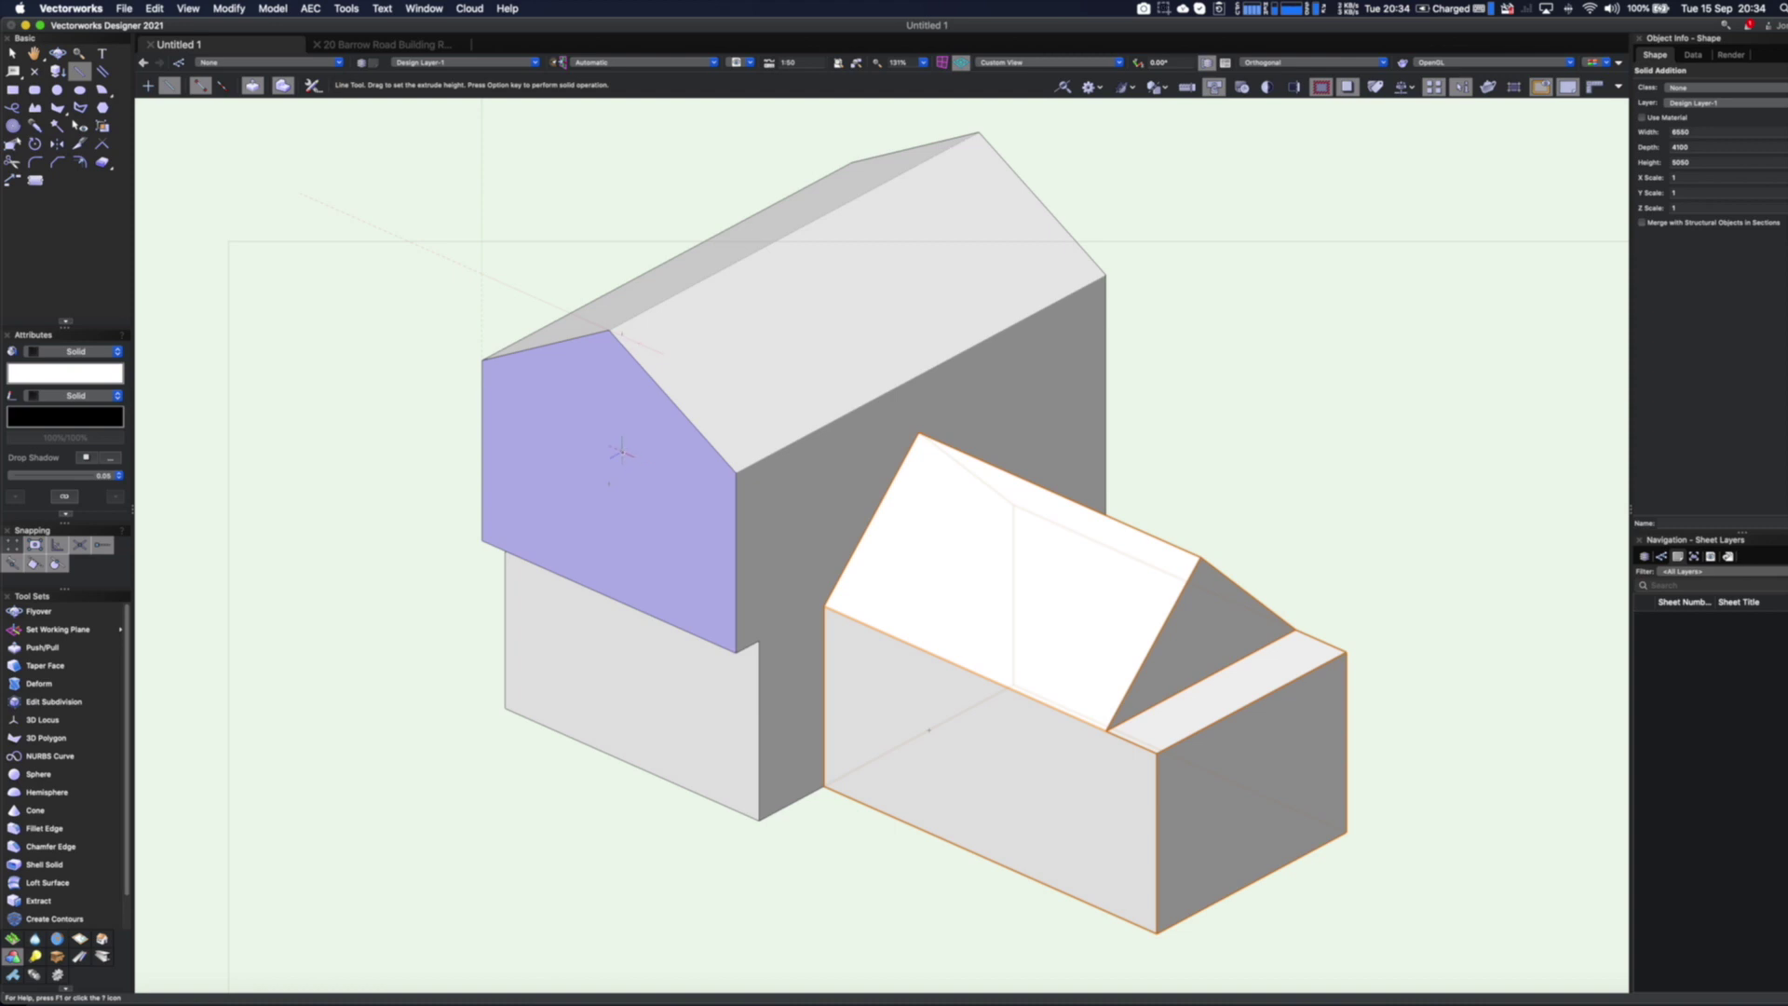
Draw a circle of about 550 mm radius on the large house's gable wall, centred below the ridge
{"action": "key", "text": "grave"}
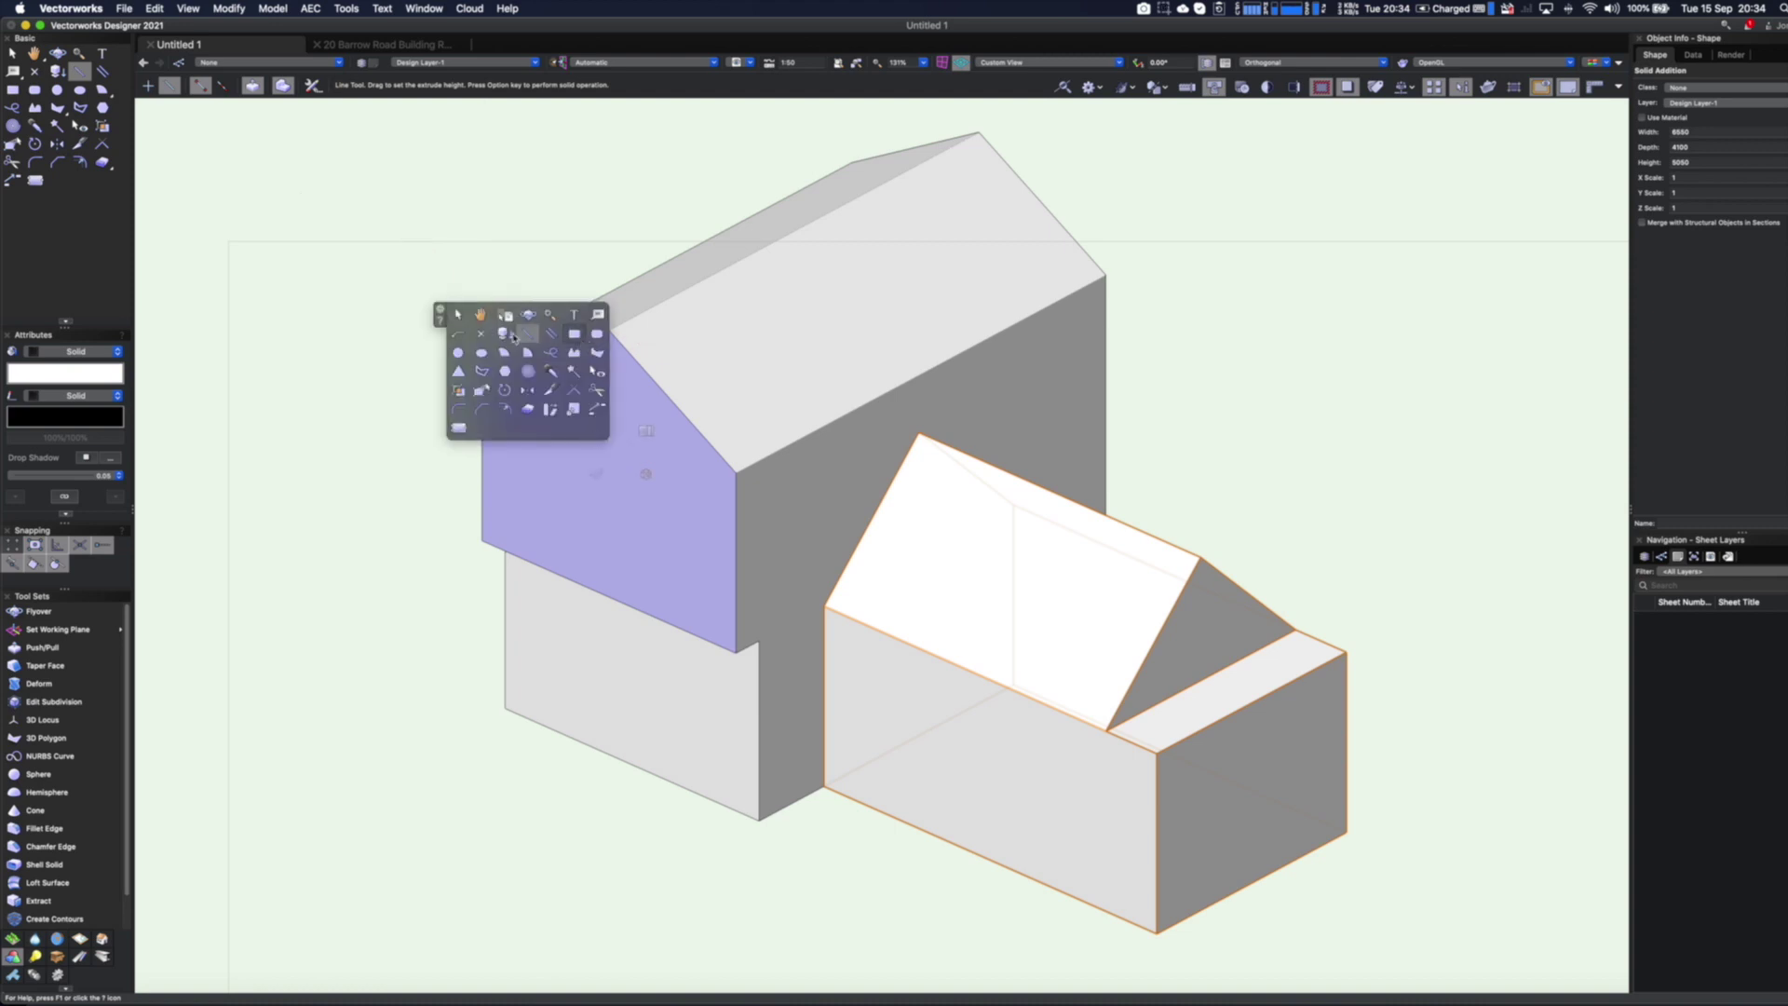
{"action": "left_click", "coordinate": [463, 356]}
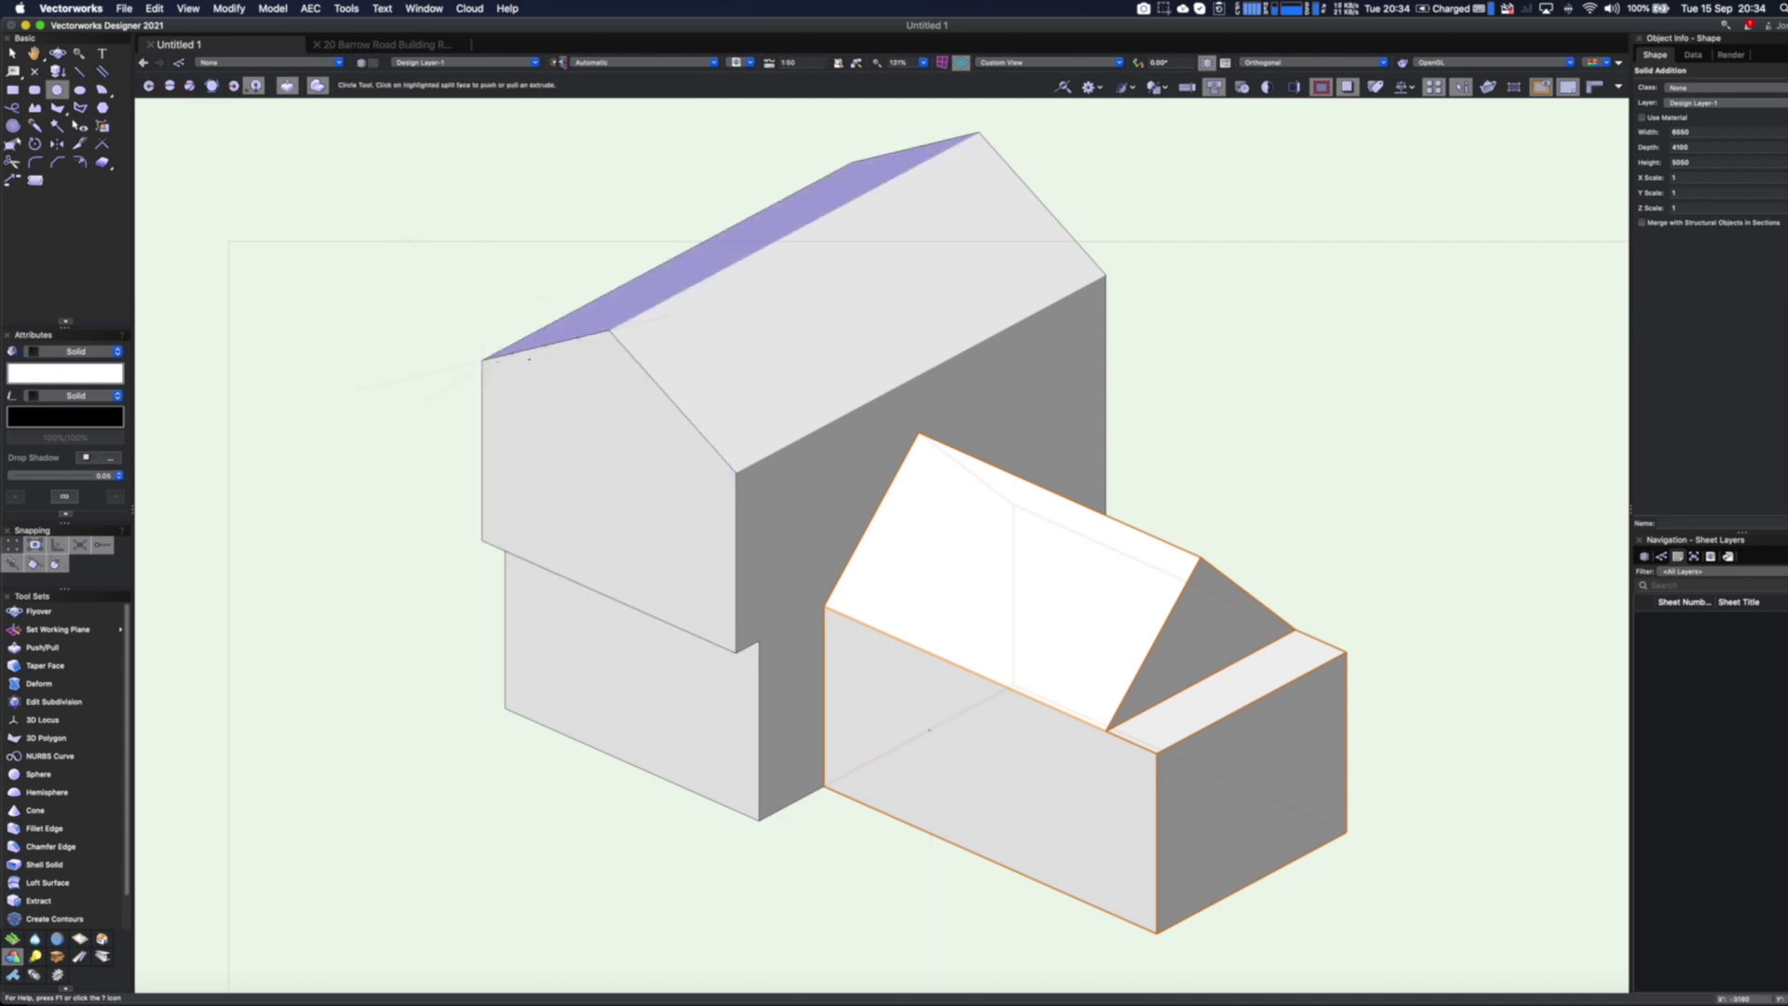
{"action": "key", "text": "u"}
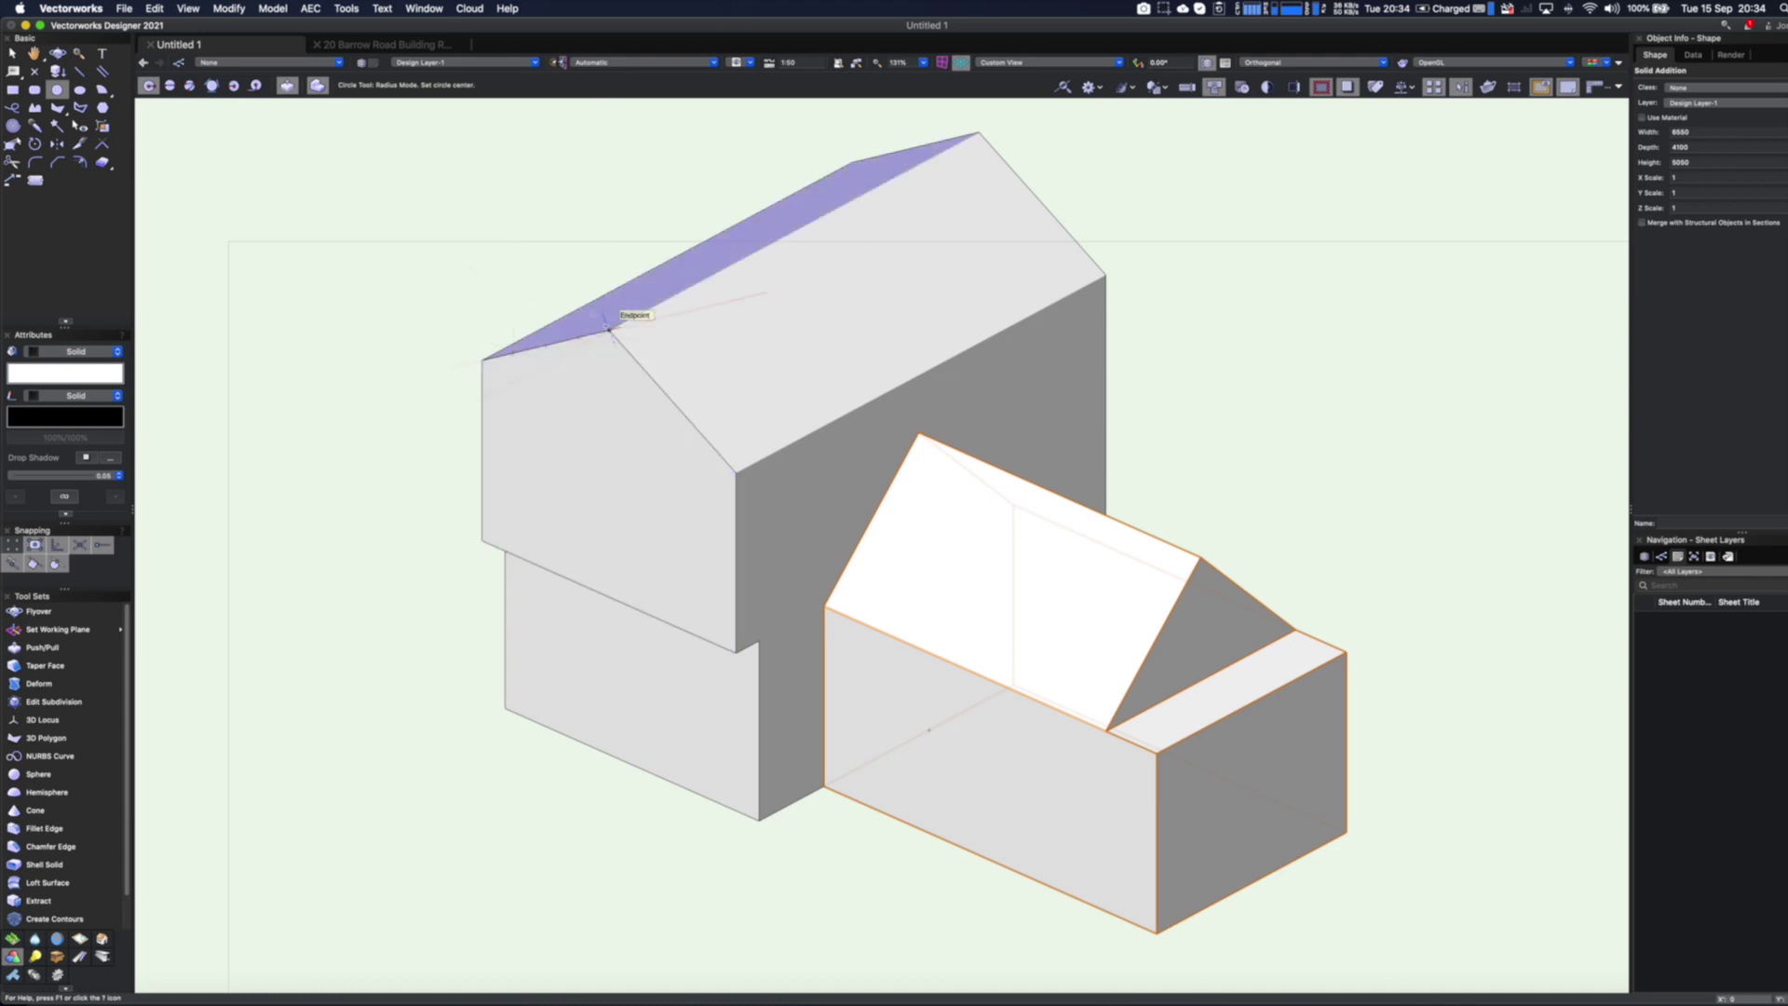
{"action": "left_click", "coordinate": [608, 424]}
{"action": "left_click", "coordinate": [618, 432]}
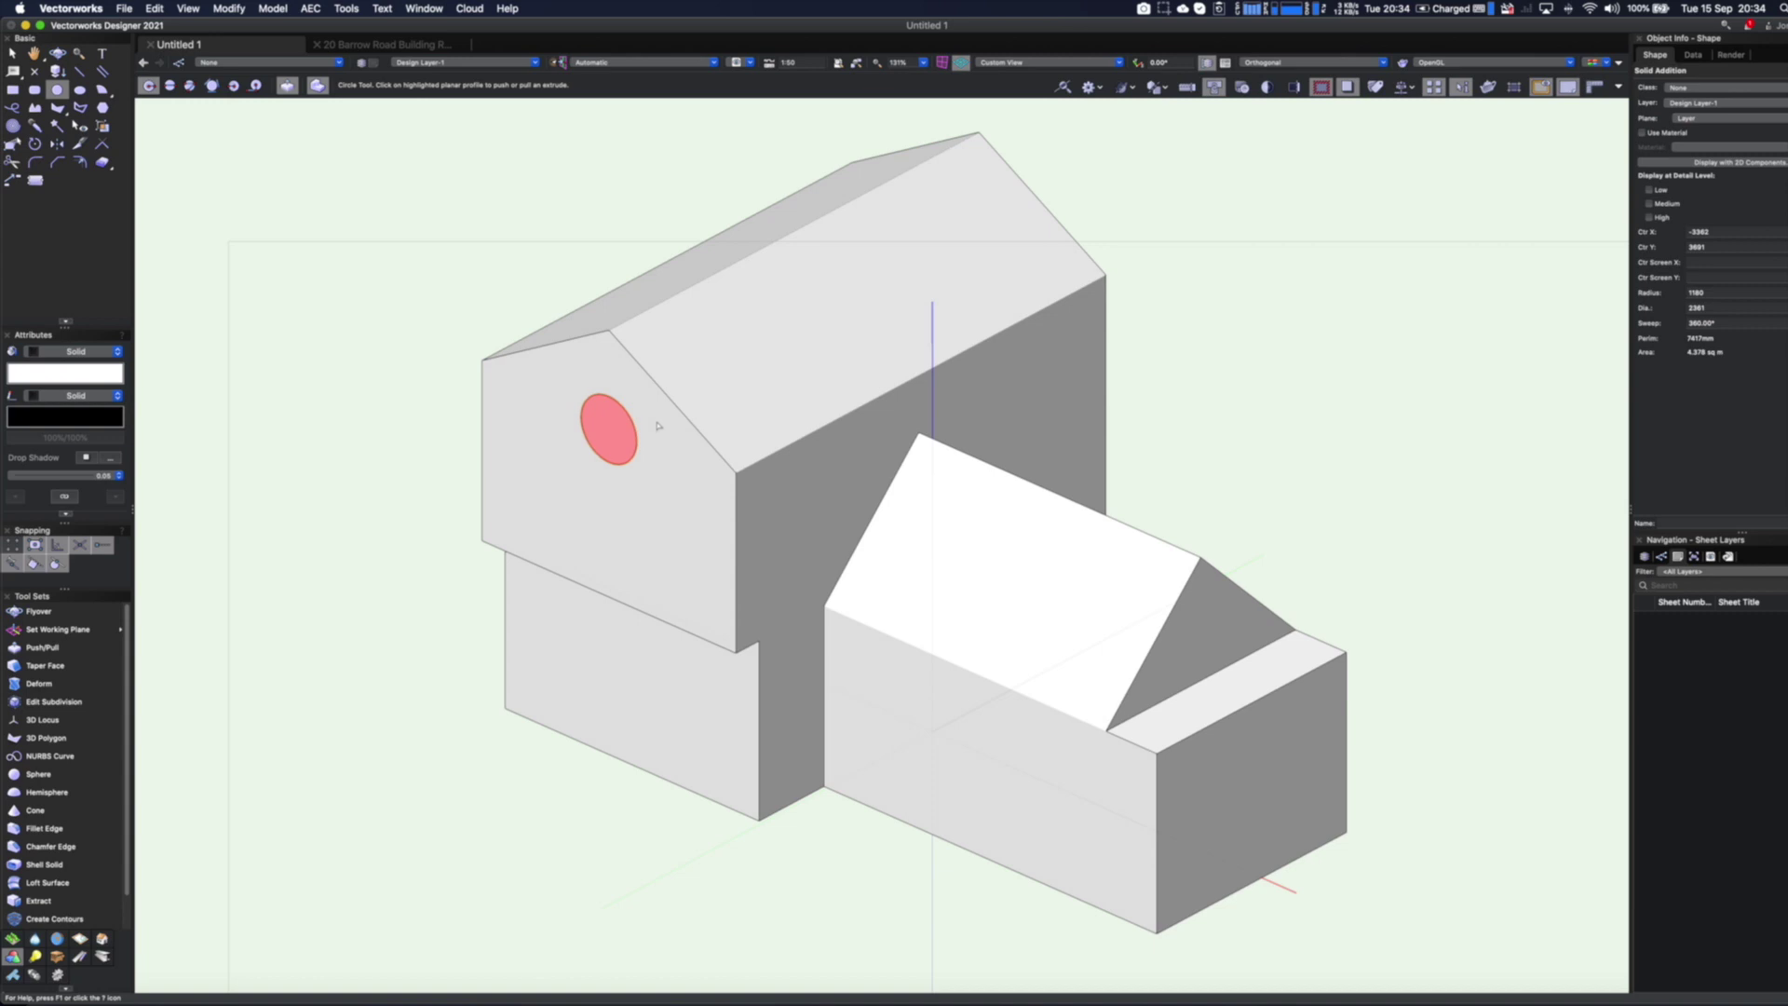
Push the circle on the large house's gable wall inward 300 mm, temporarily disabling snapping
{"action": "left_click", "coordinate": [656, 426]}
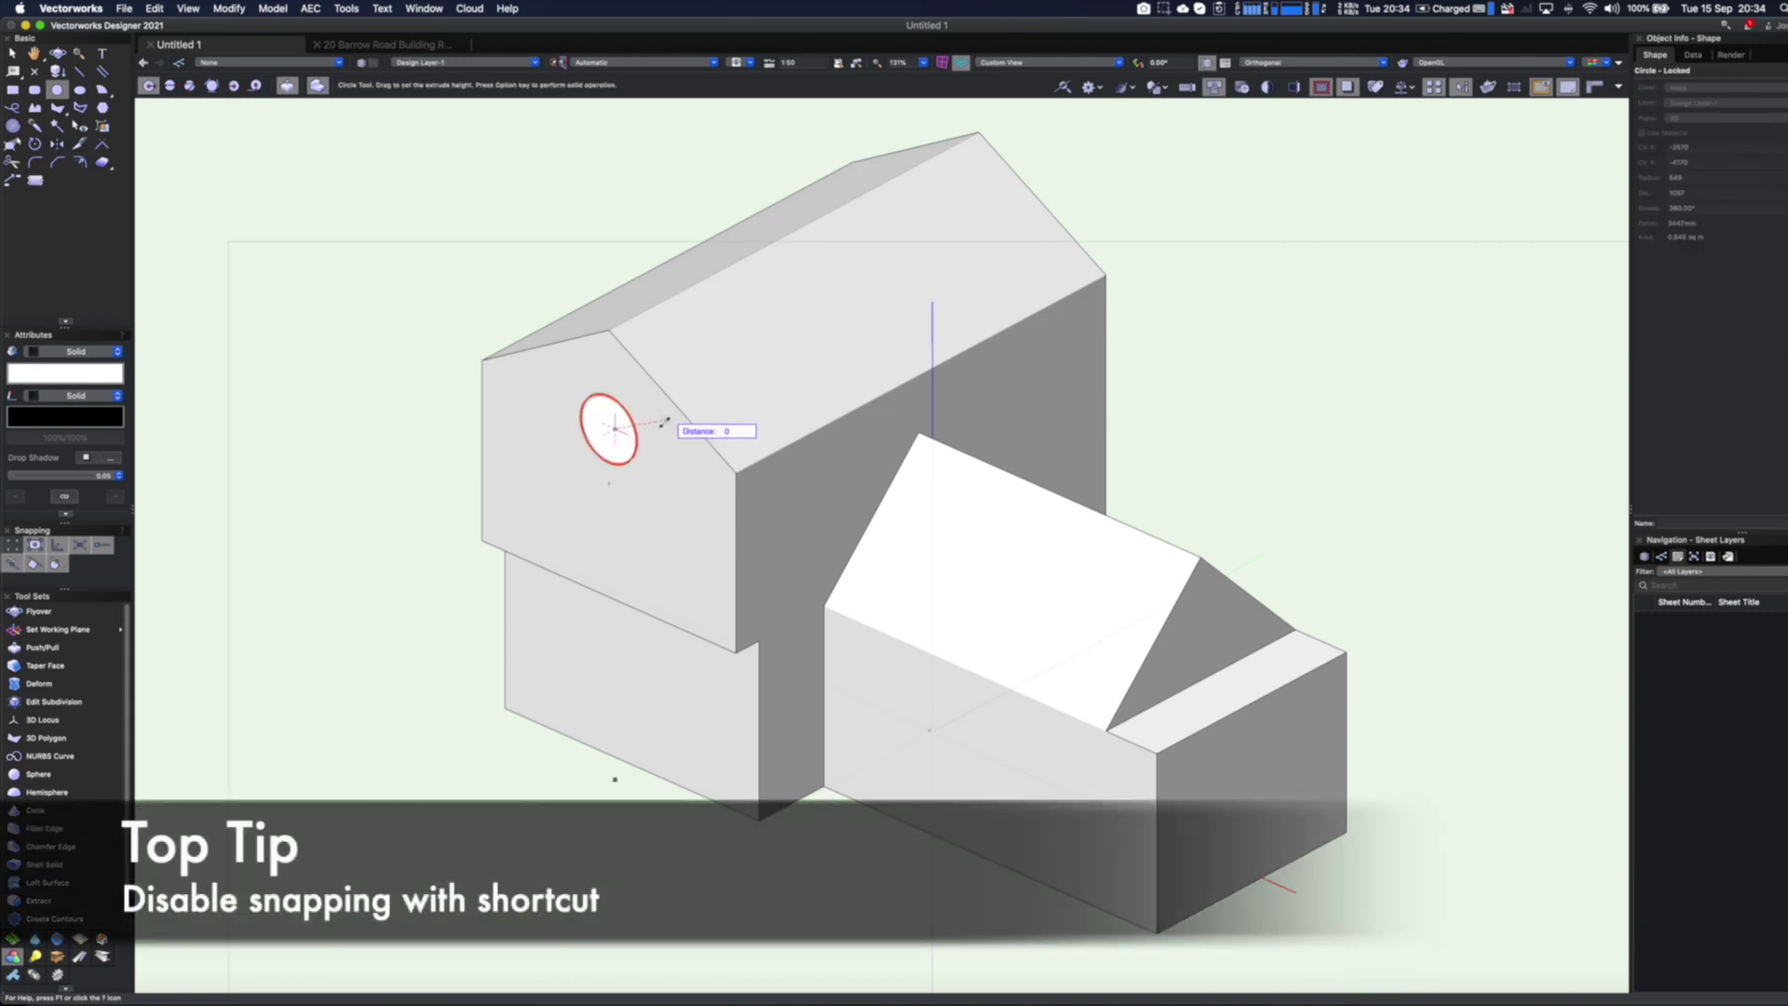
{"action": "key", "text": "grave"}
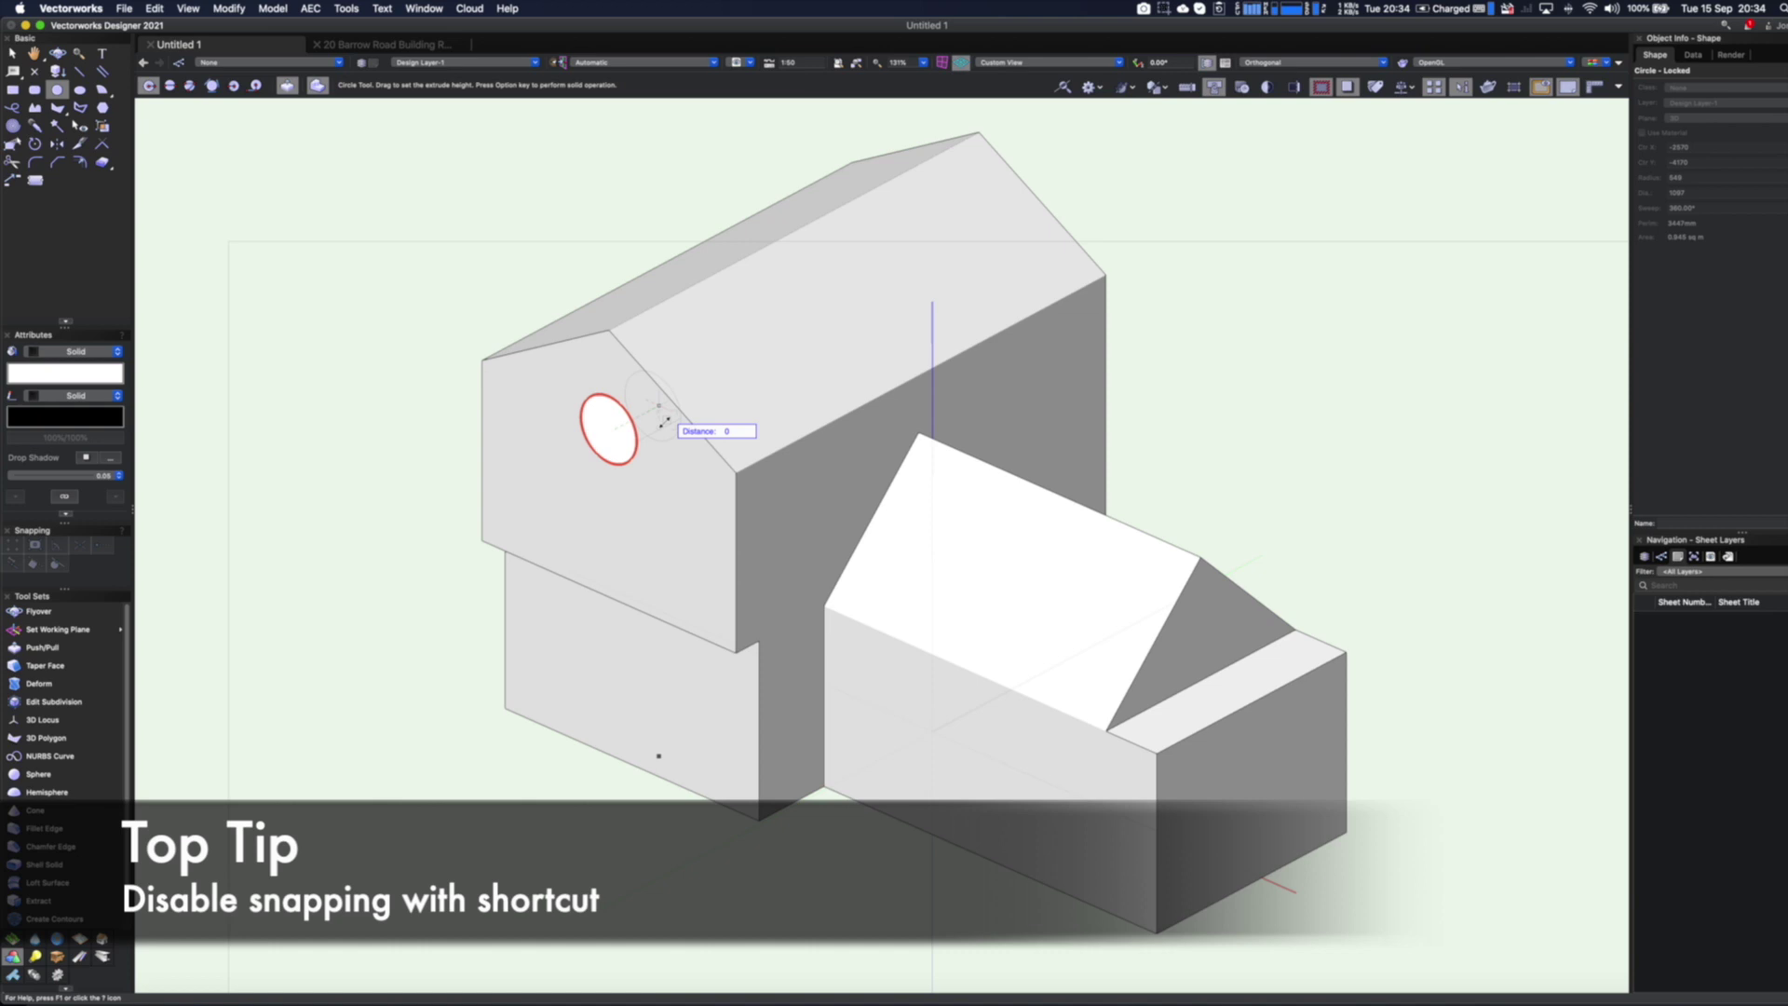
{"action": "key", "text": "Tab"}
{"action": "type", "text": "300"}
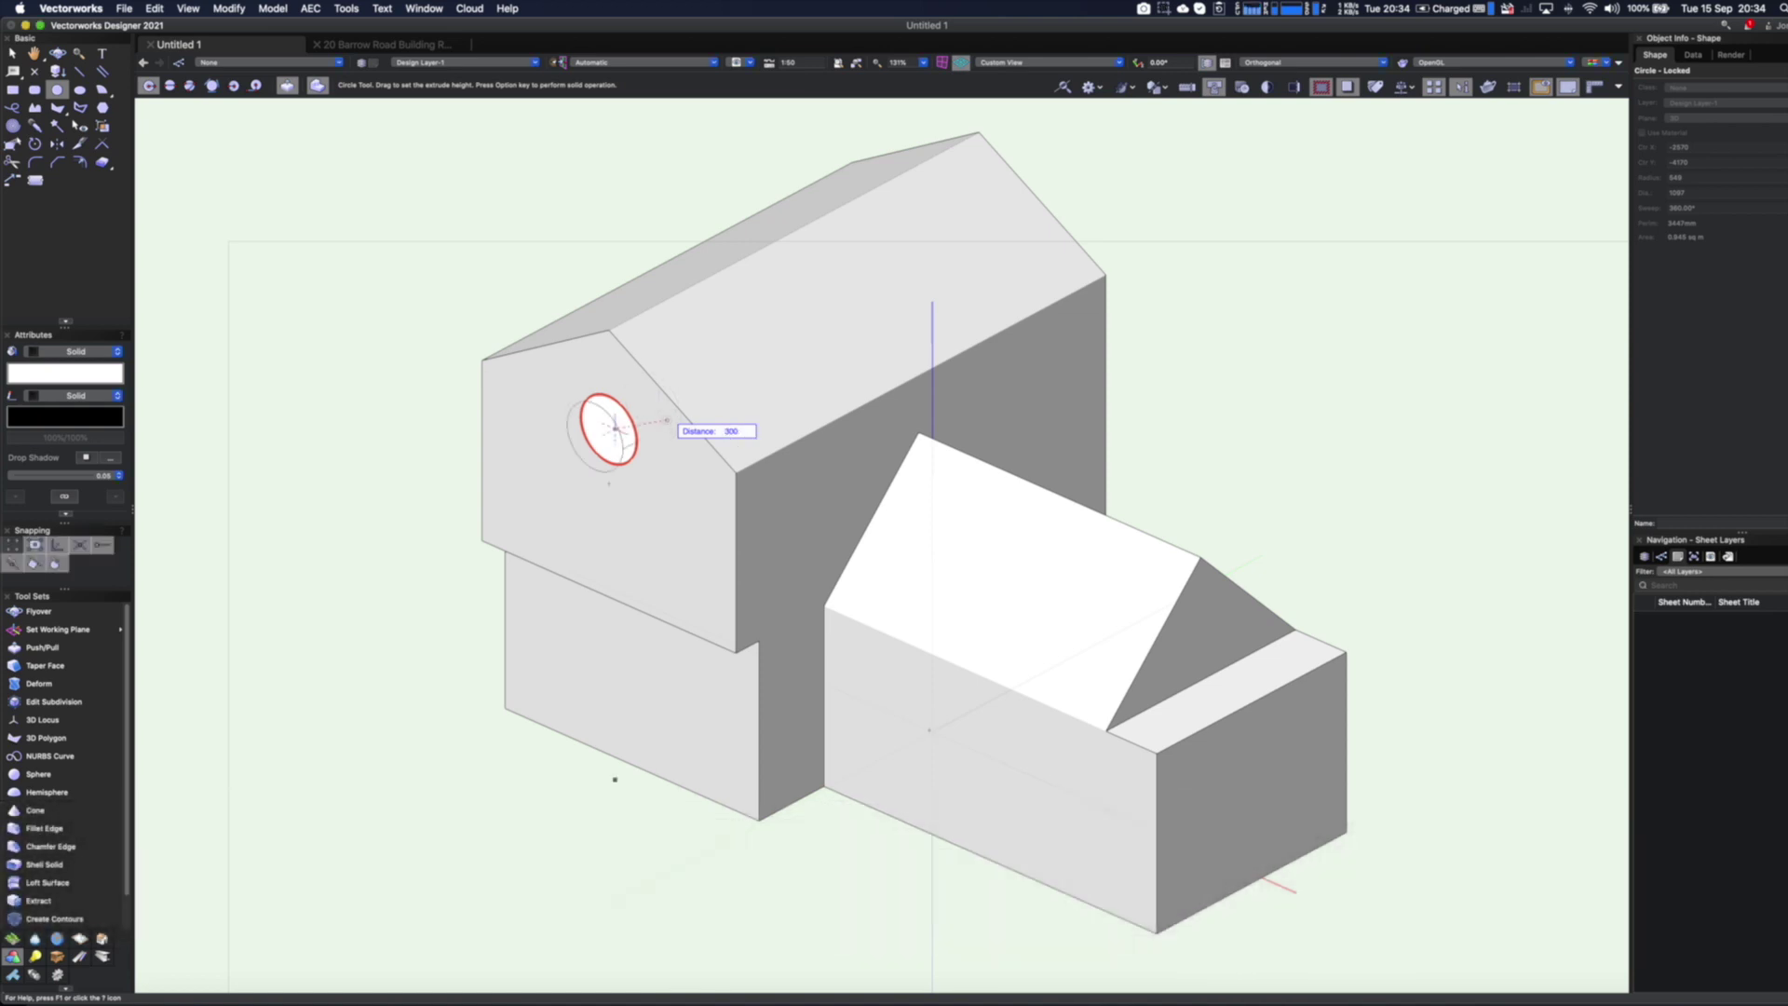
{"action": "key", "text": "Tab"}
{"action": "key", "text": "Return"}
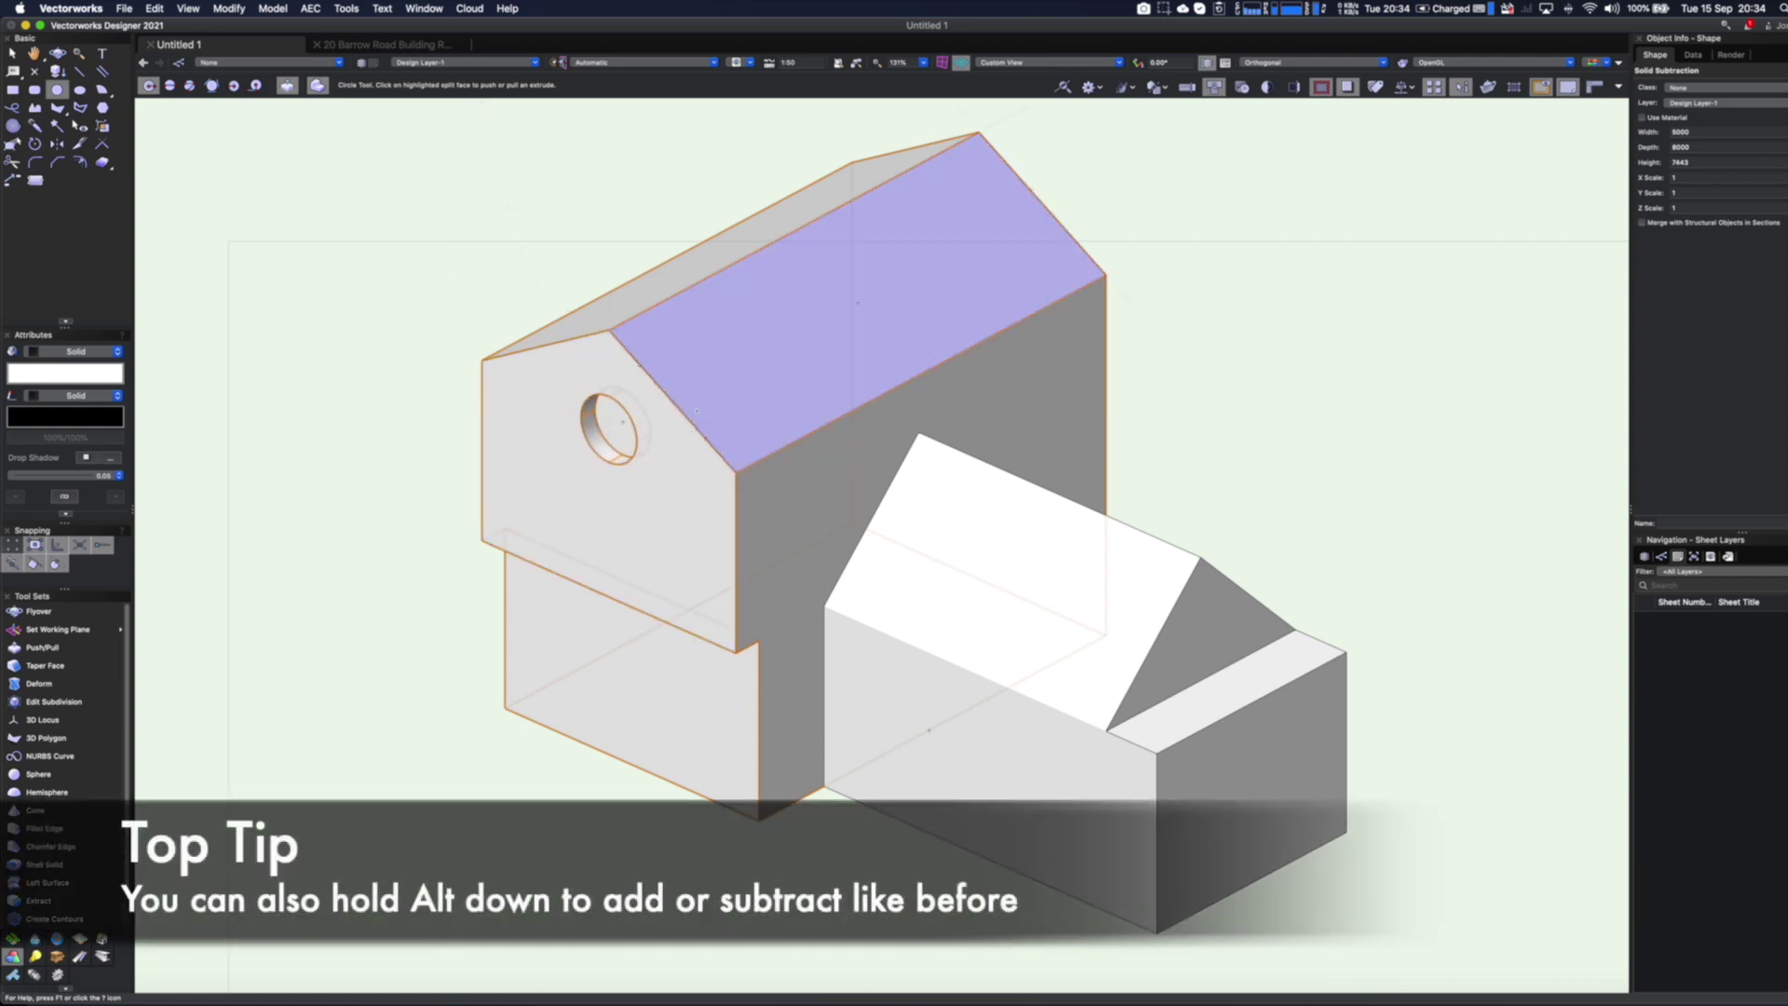
Open the large house's solid subtraction for editing from its circular recess and clear the selection inside it
{"action": "key", "text": "x"}
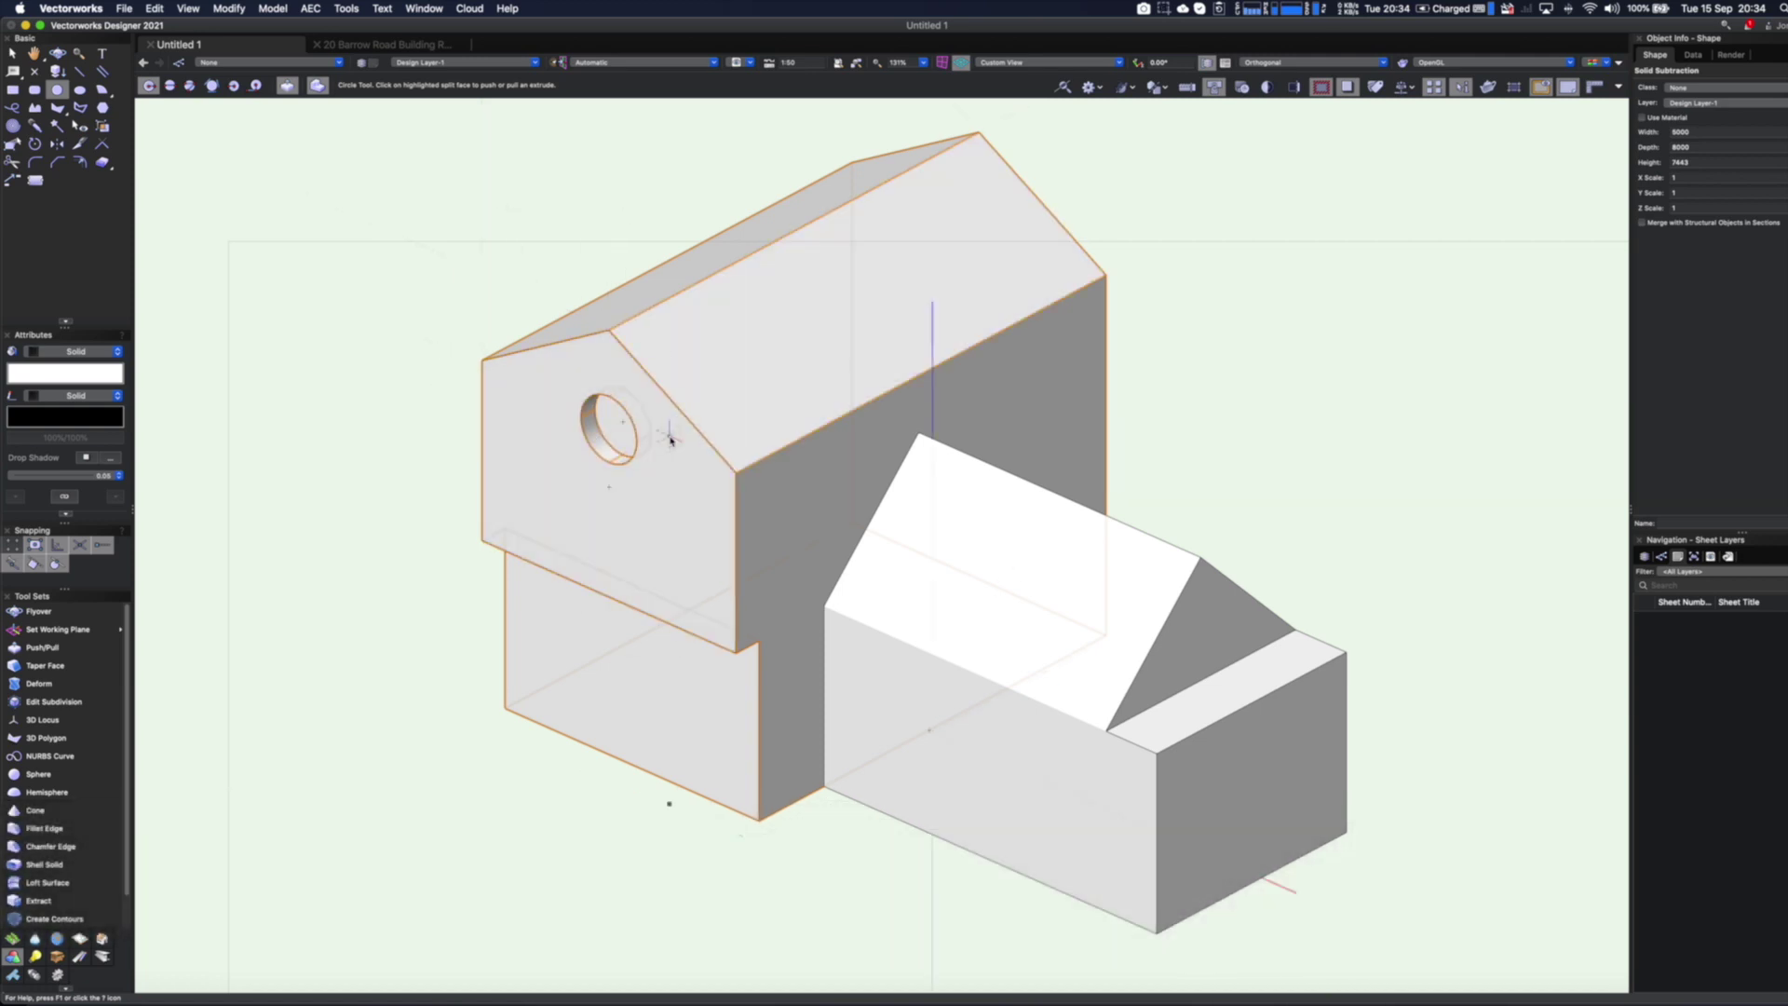
{"action": "left_click", "coordinate": [605, 440]}
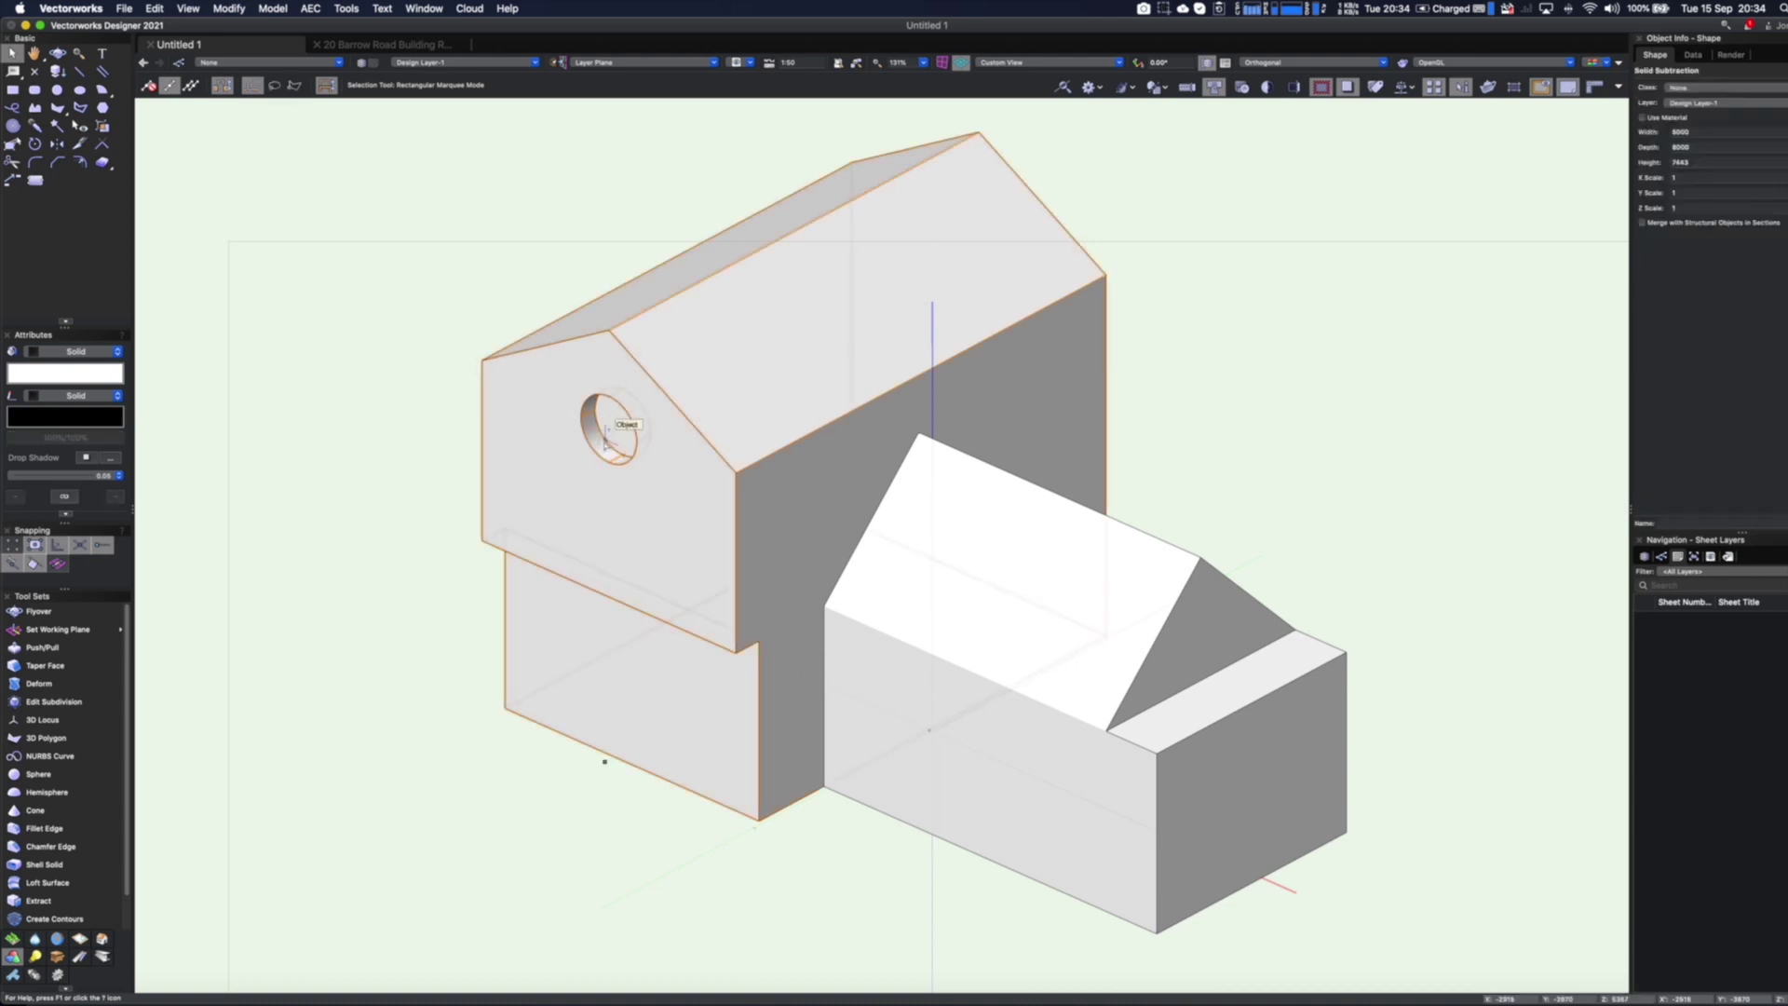
{"action": "right_click", "coordinate": [606, 444]}
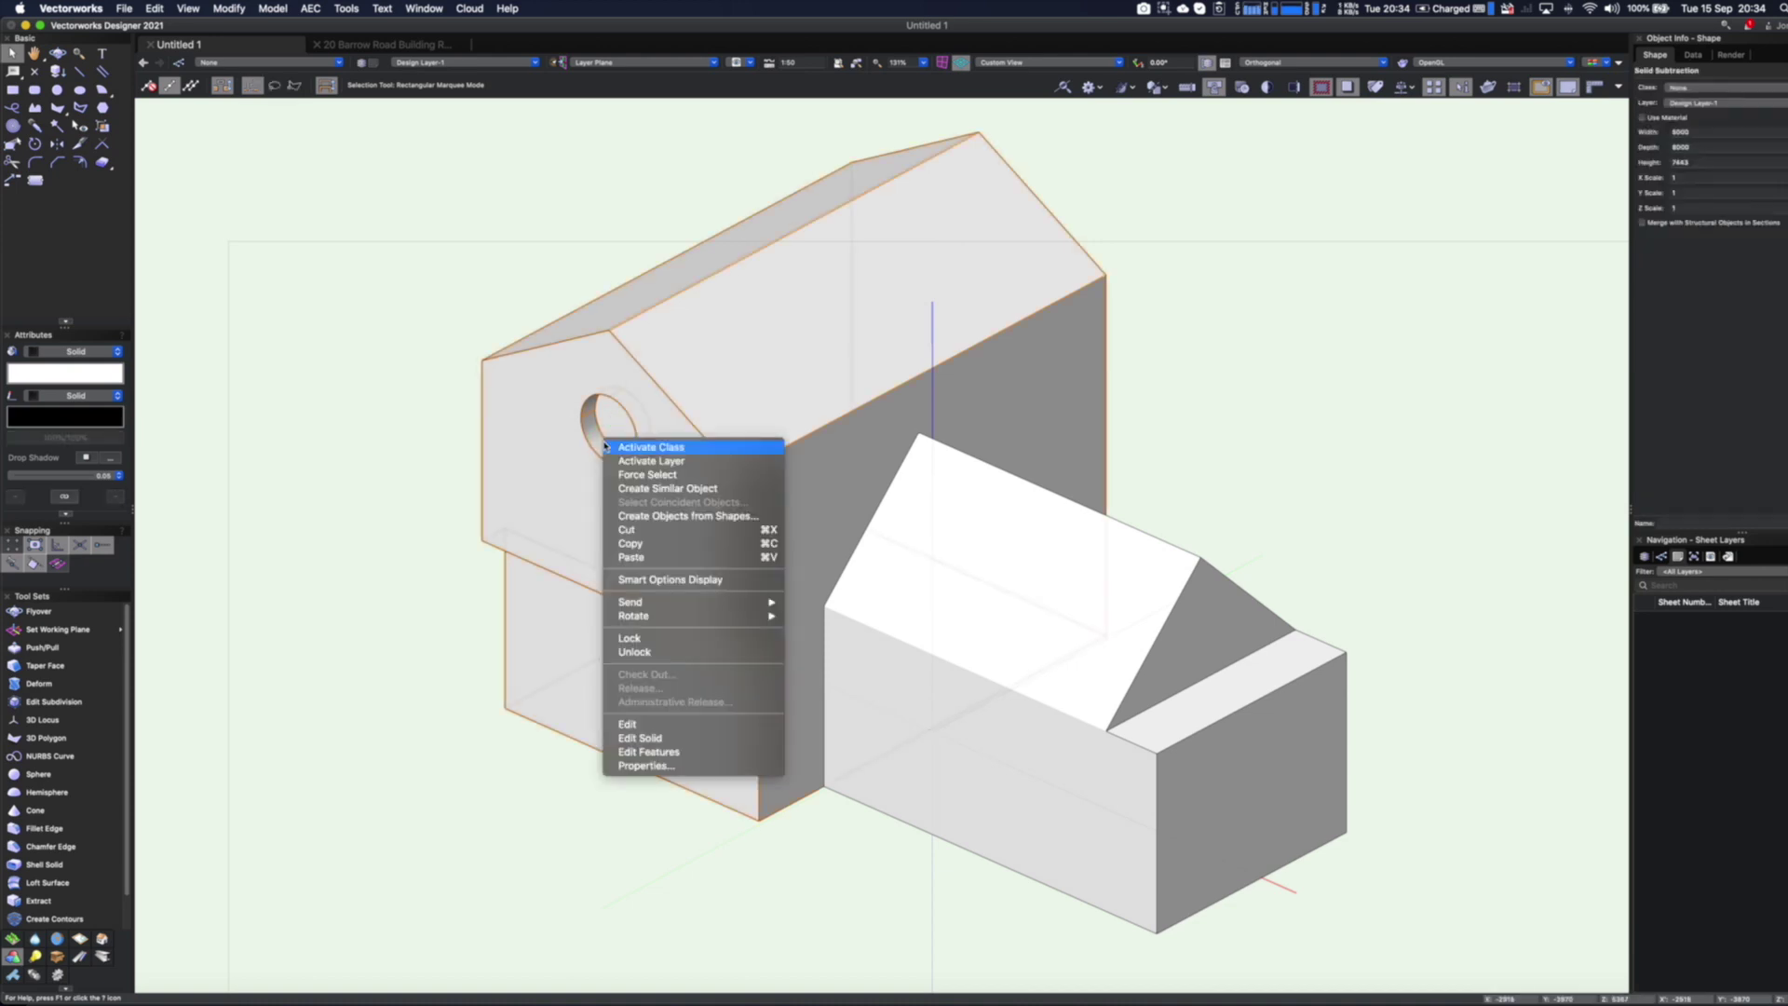
{"action": "left_click", "coordinate": [650, 739]}
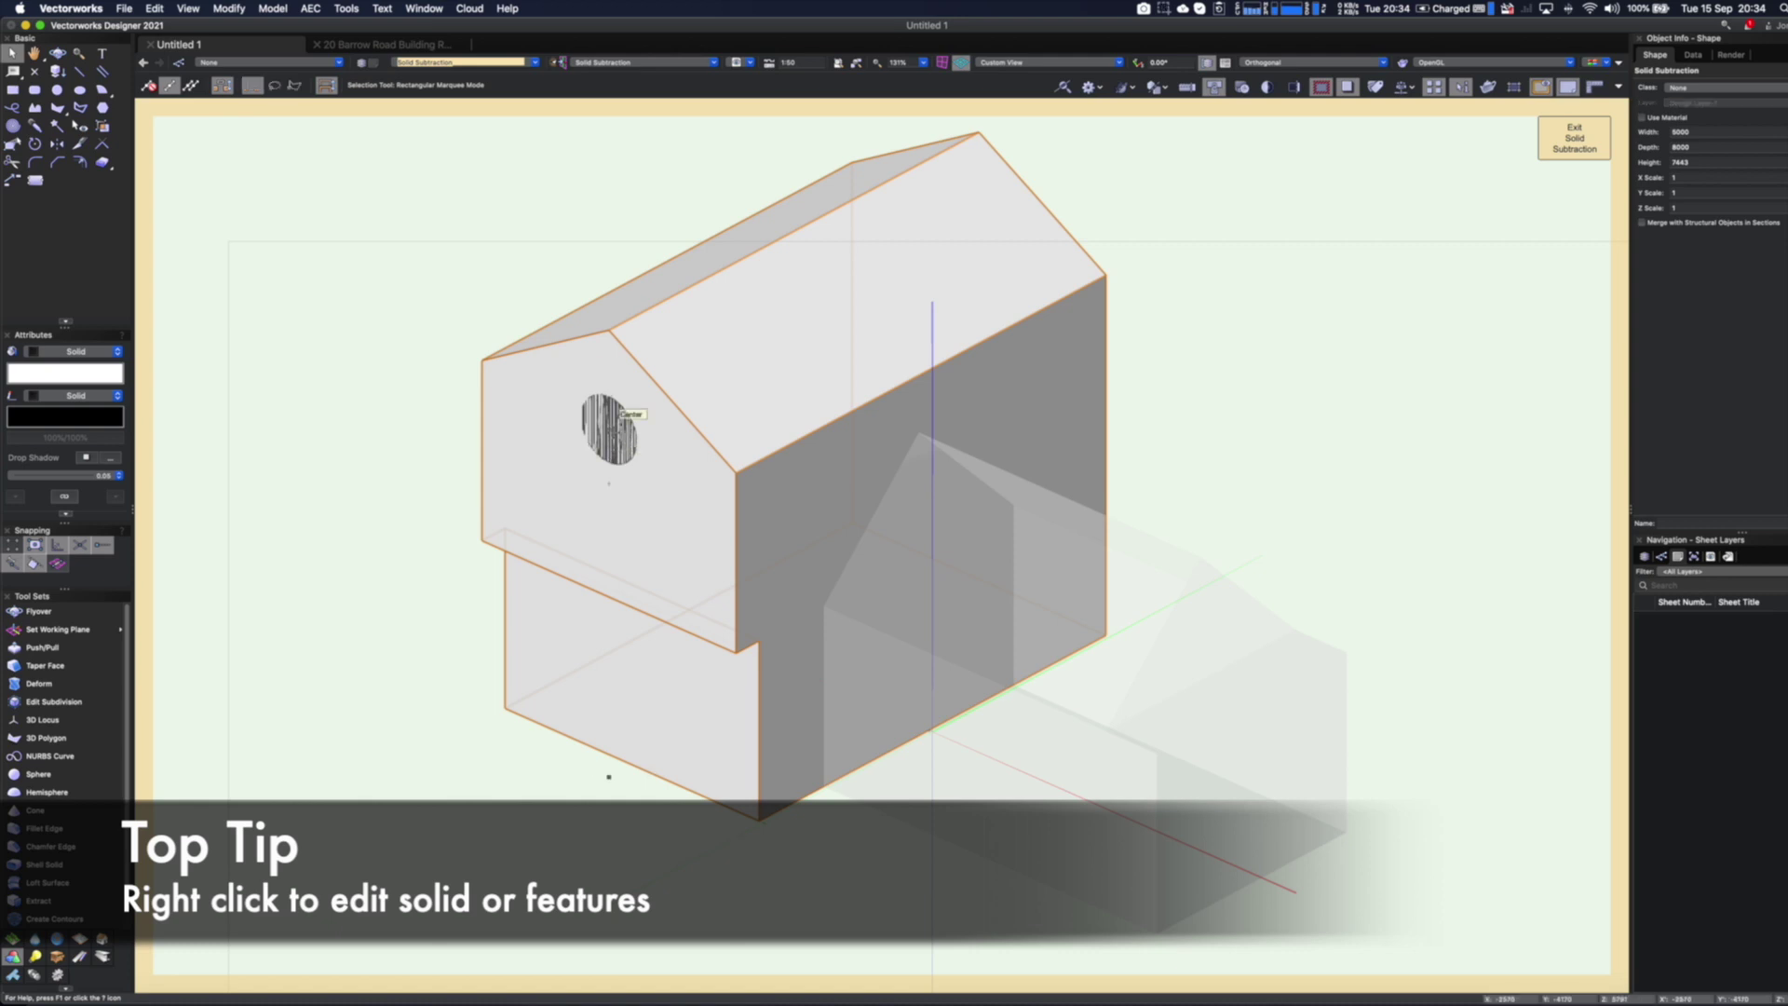
{"action": "left_click", "coordinate": [503, 204]}
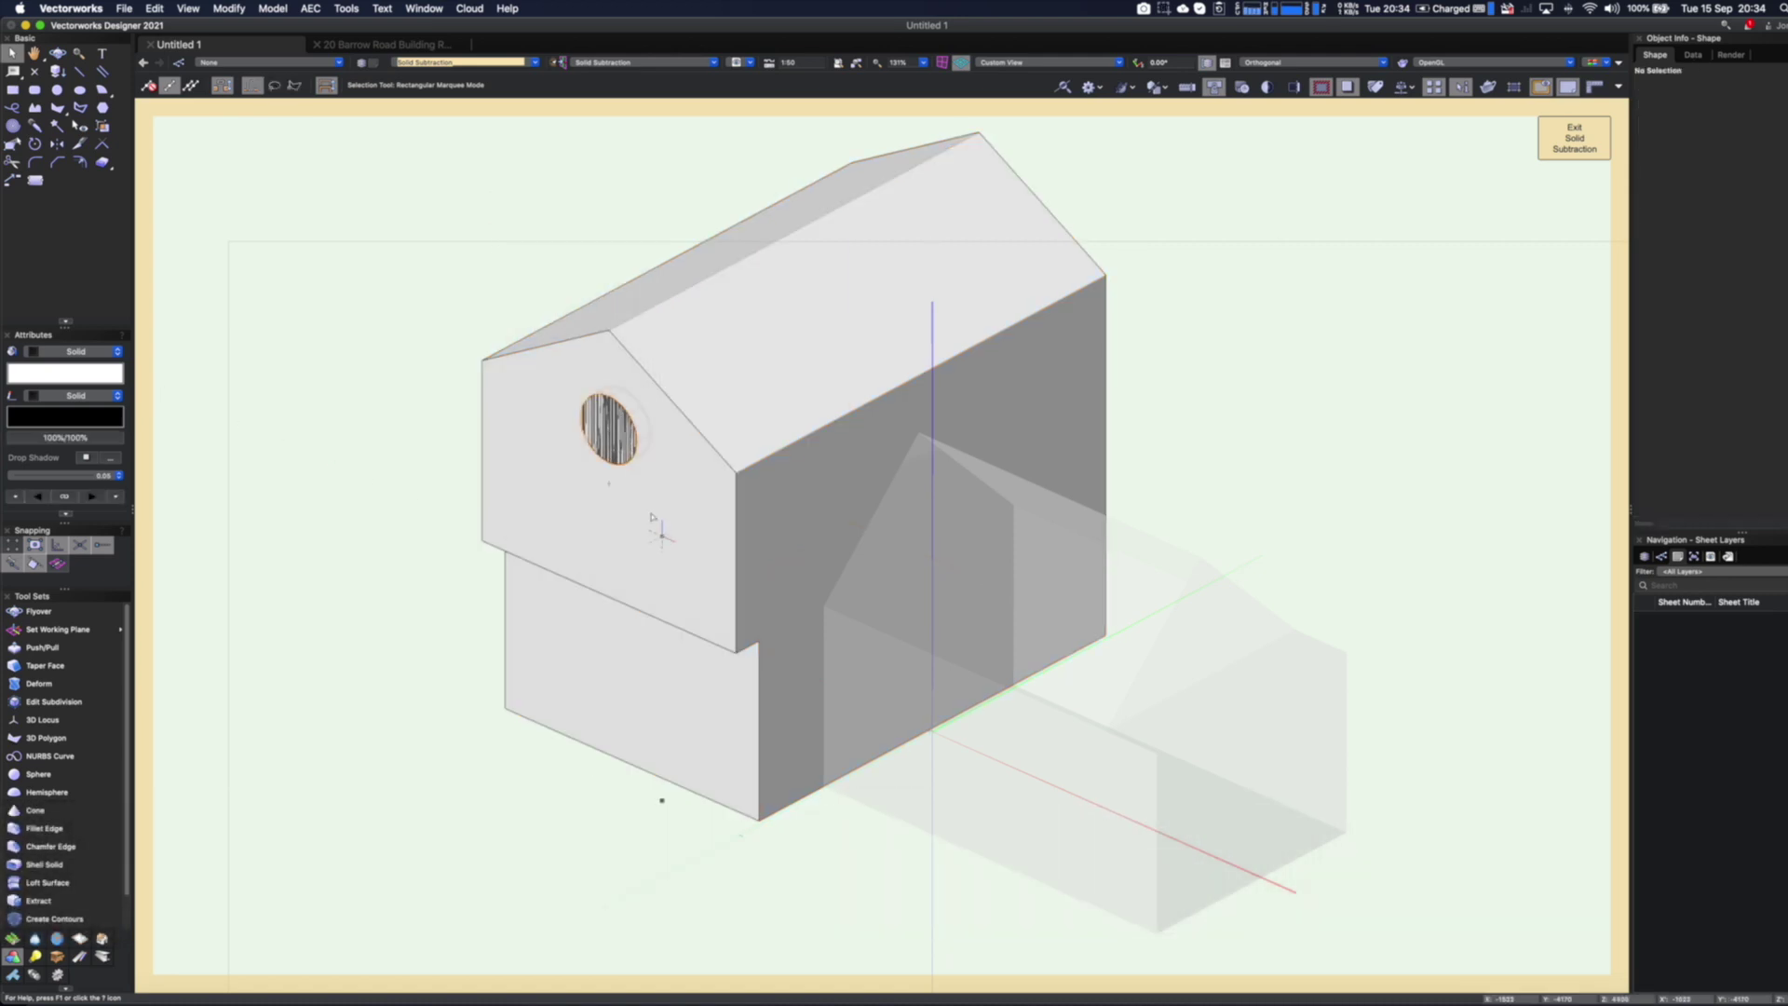
Move the circular cutter lower on the large house's gable wall and exit the solid subtraction
{"action": "left_click", "coordinate": [597, 421]}
{"action": "left_click_drag", "start_coordinate": [609, 429], "coordinate": [609, 482]}
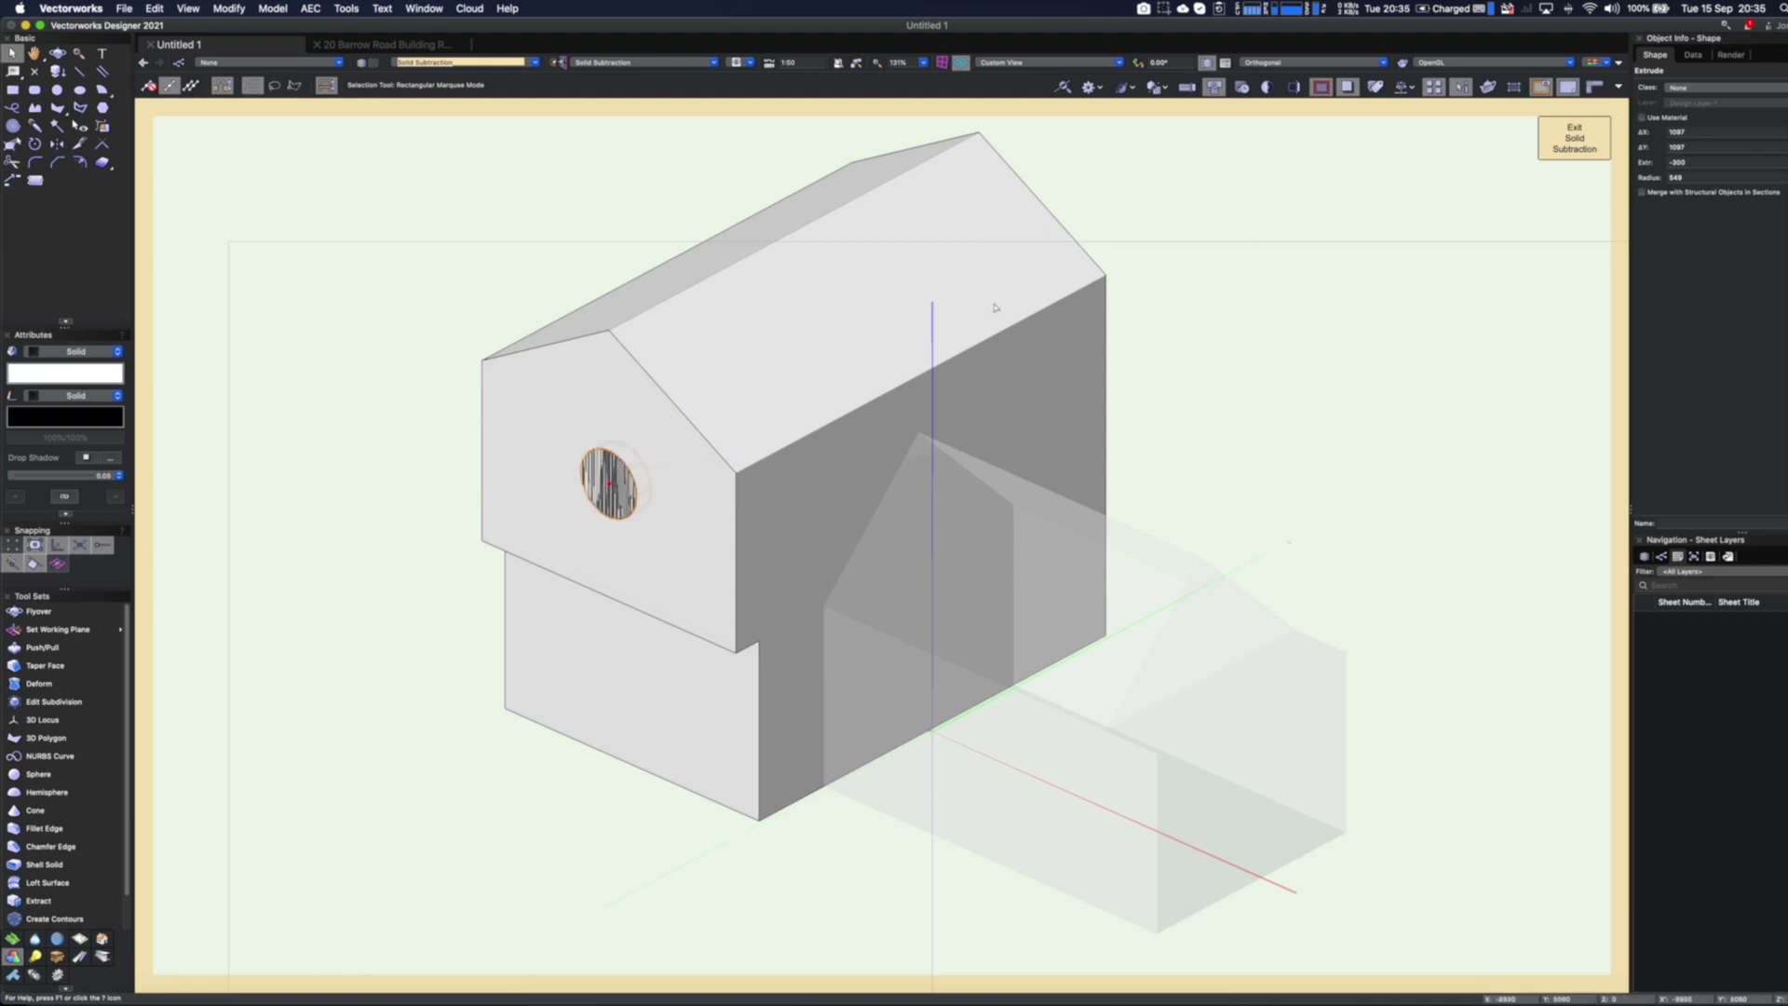
{"action": "left_click", "coordinate": [1602, 143]}
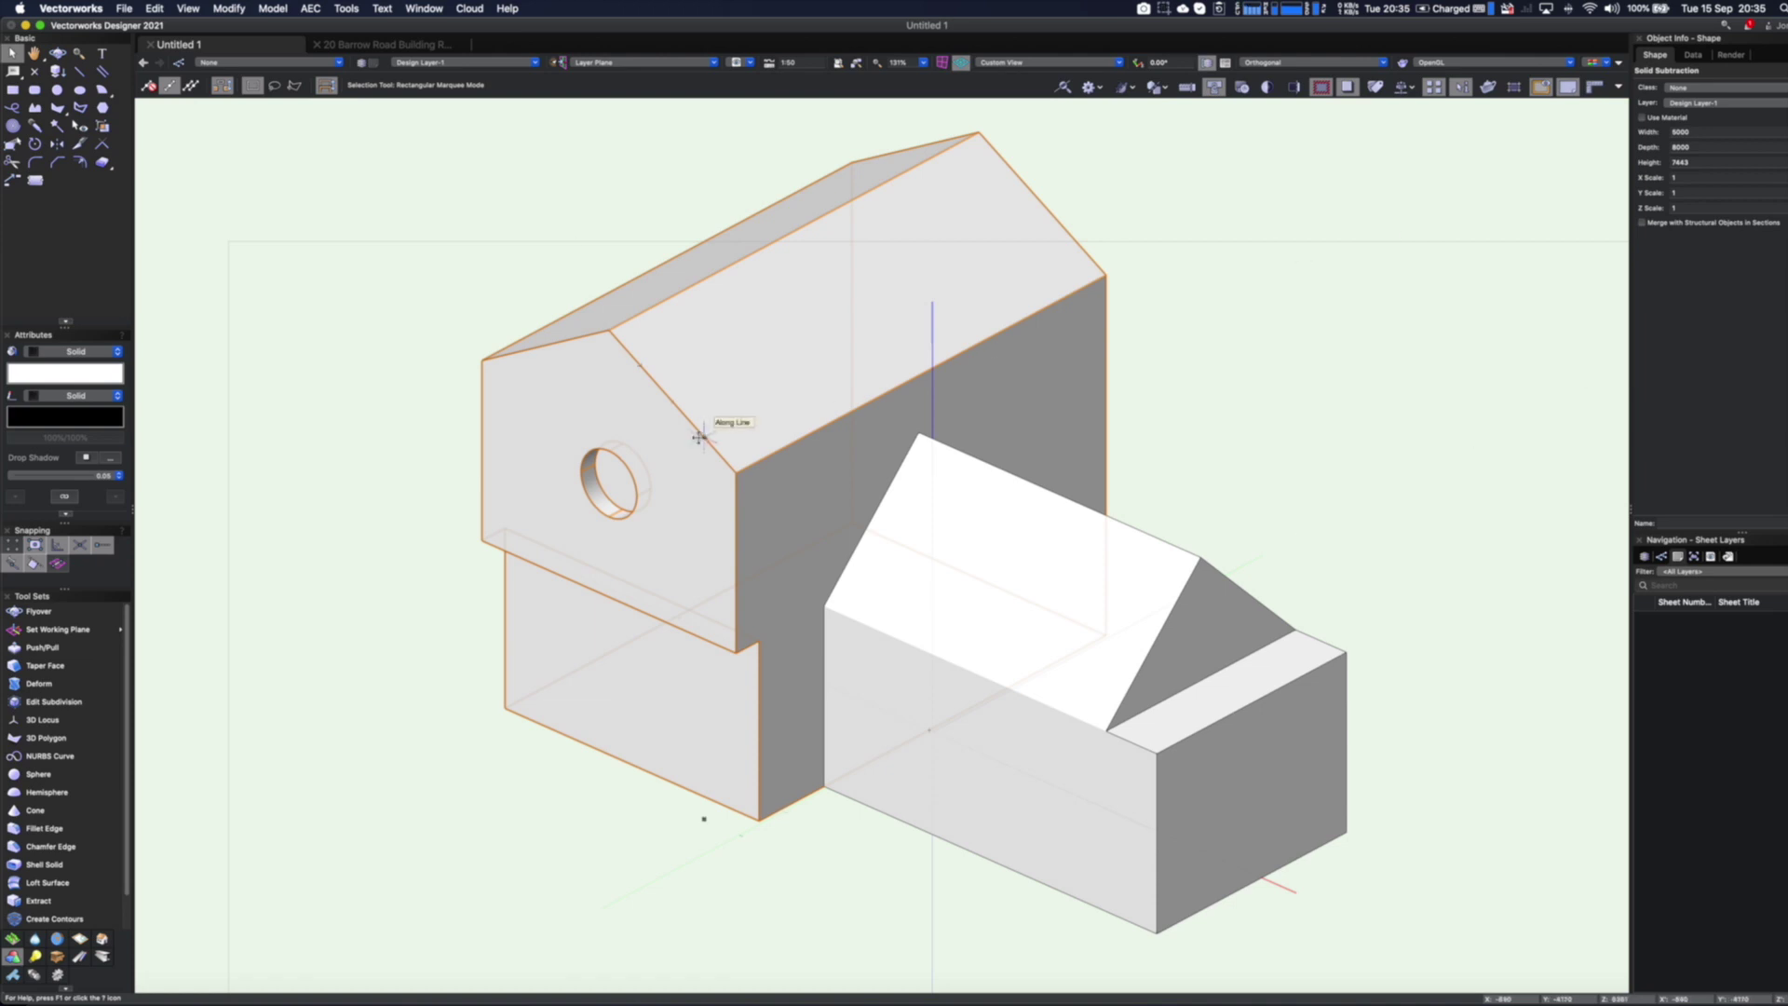
{"action": "double_click", "coordinate": [679, 471]}
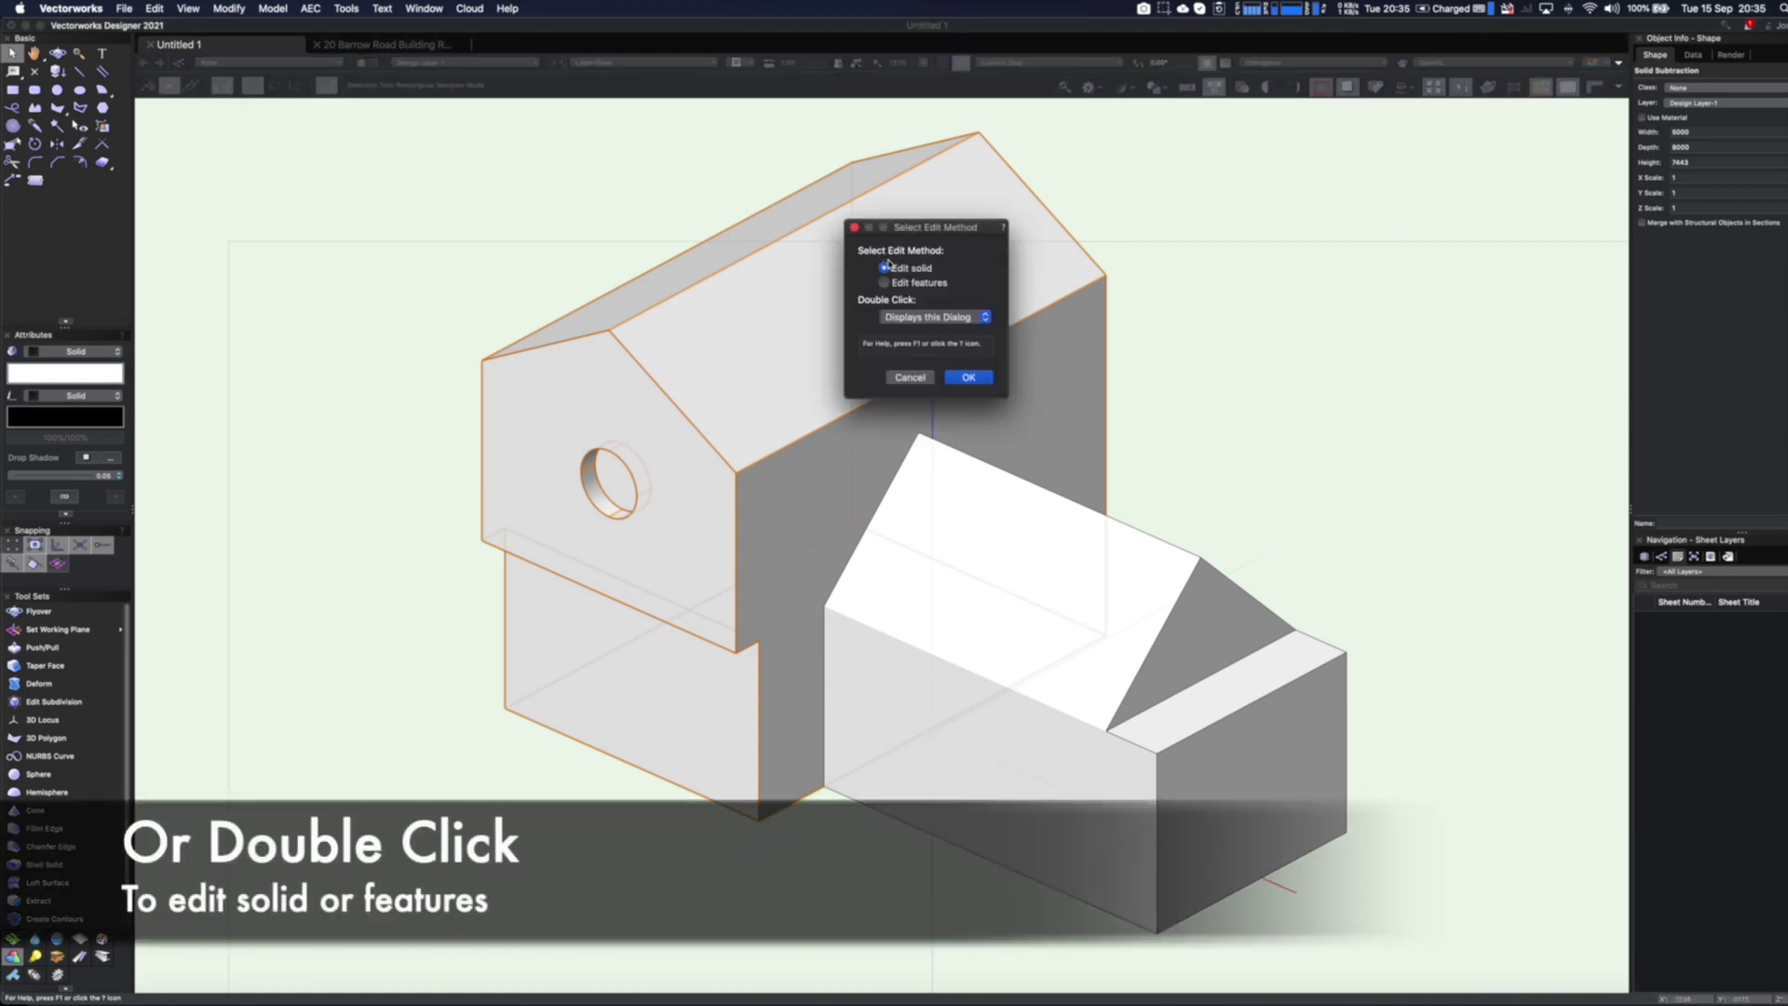
{"action": "left_click", "coordinate": [910, 377]}
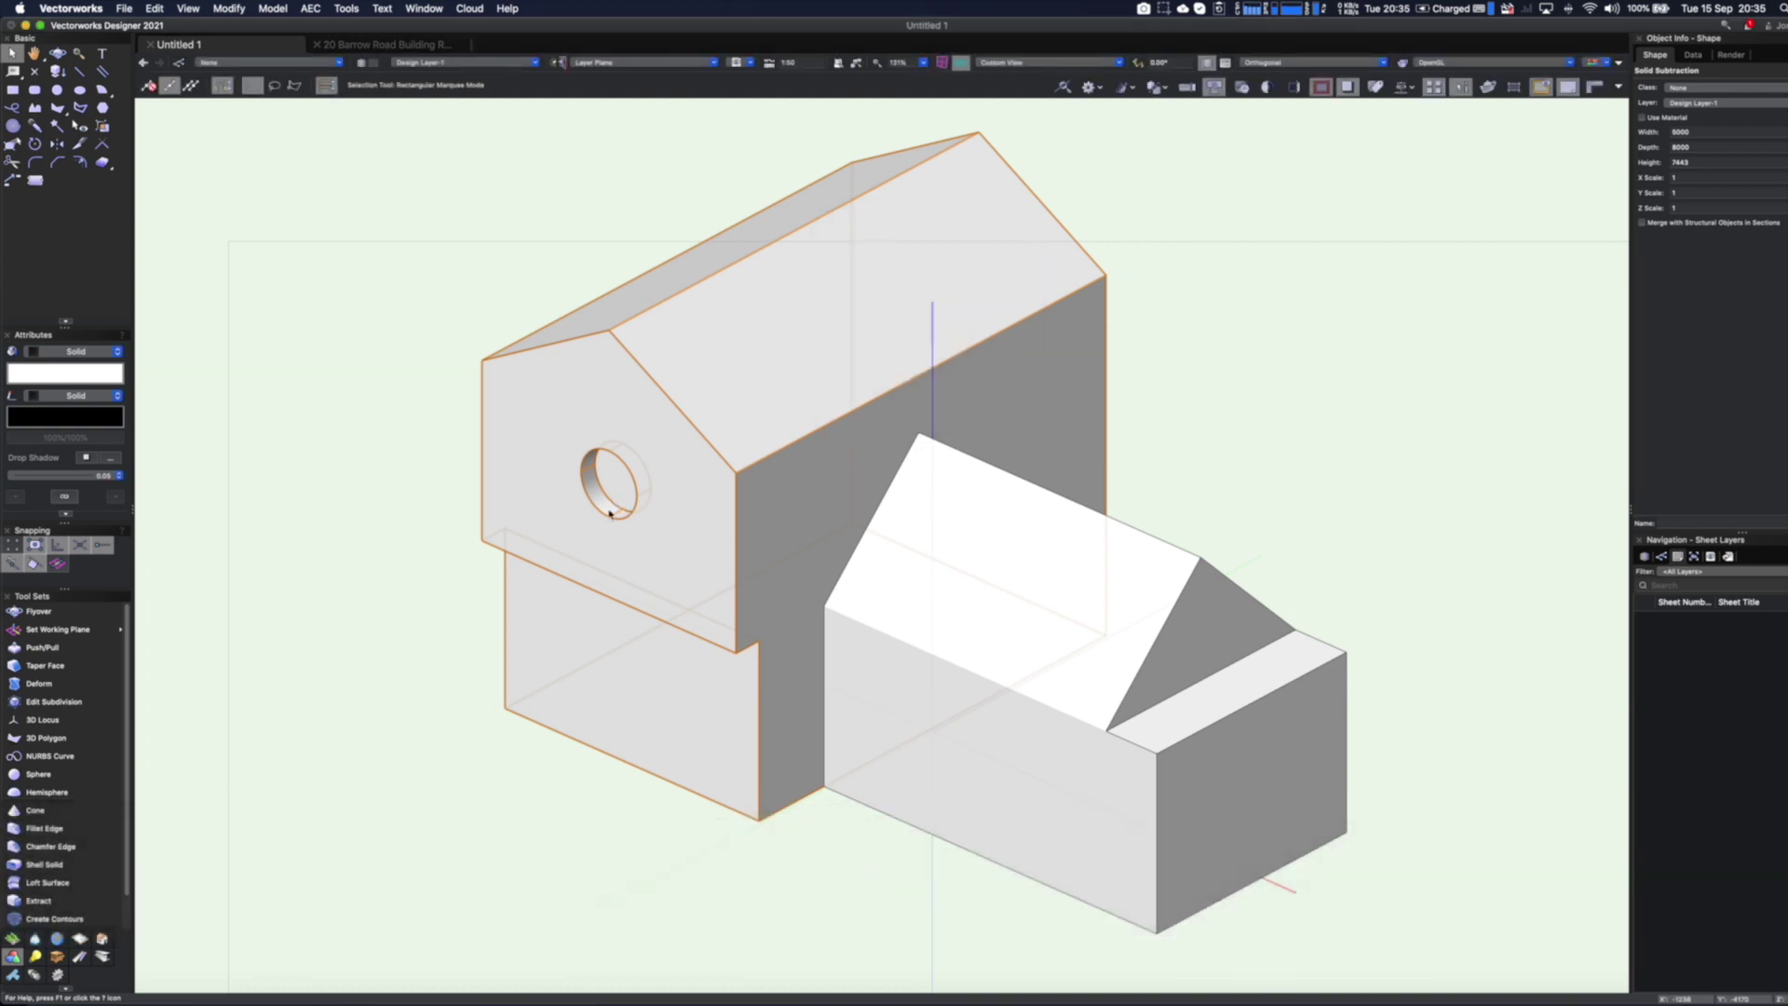
{"action": "right_click", "coordinate": [624, 469]}
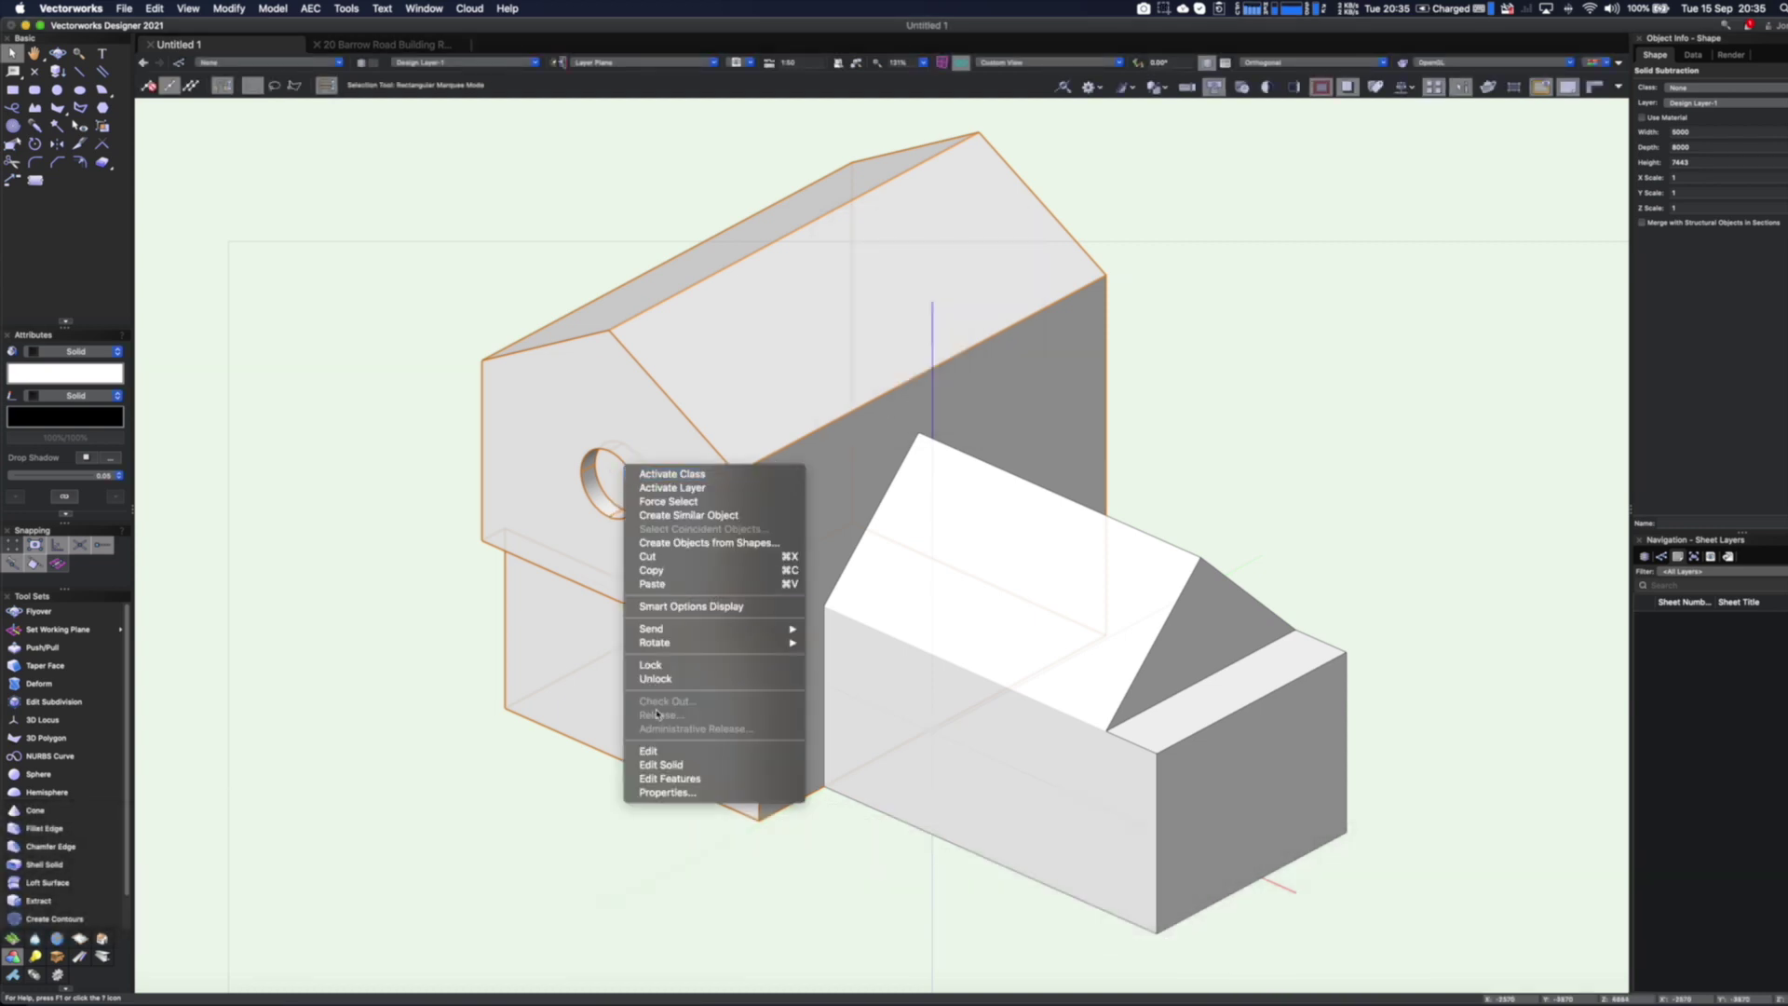
{"action": "left_click", "coordinate": [669, 779]}
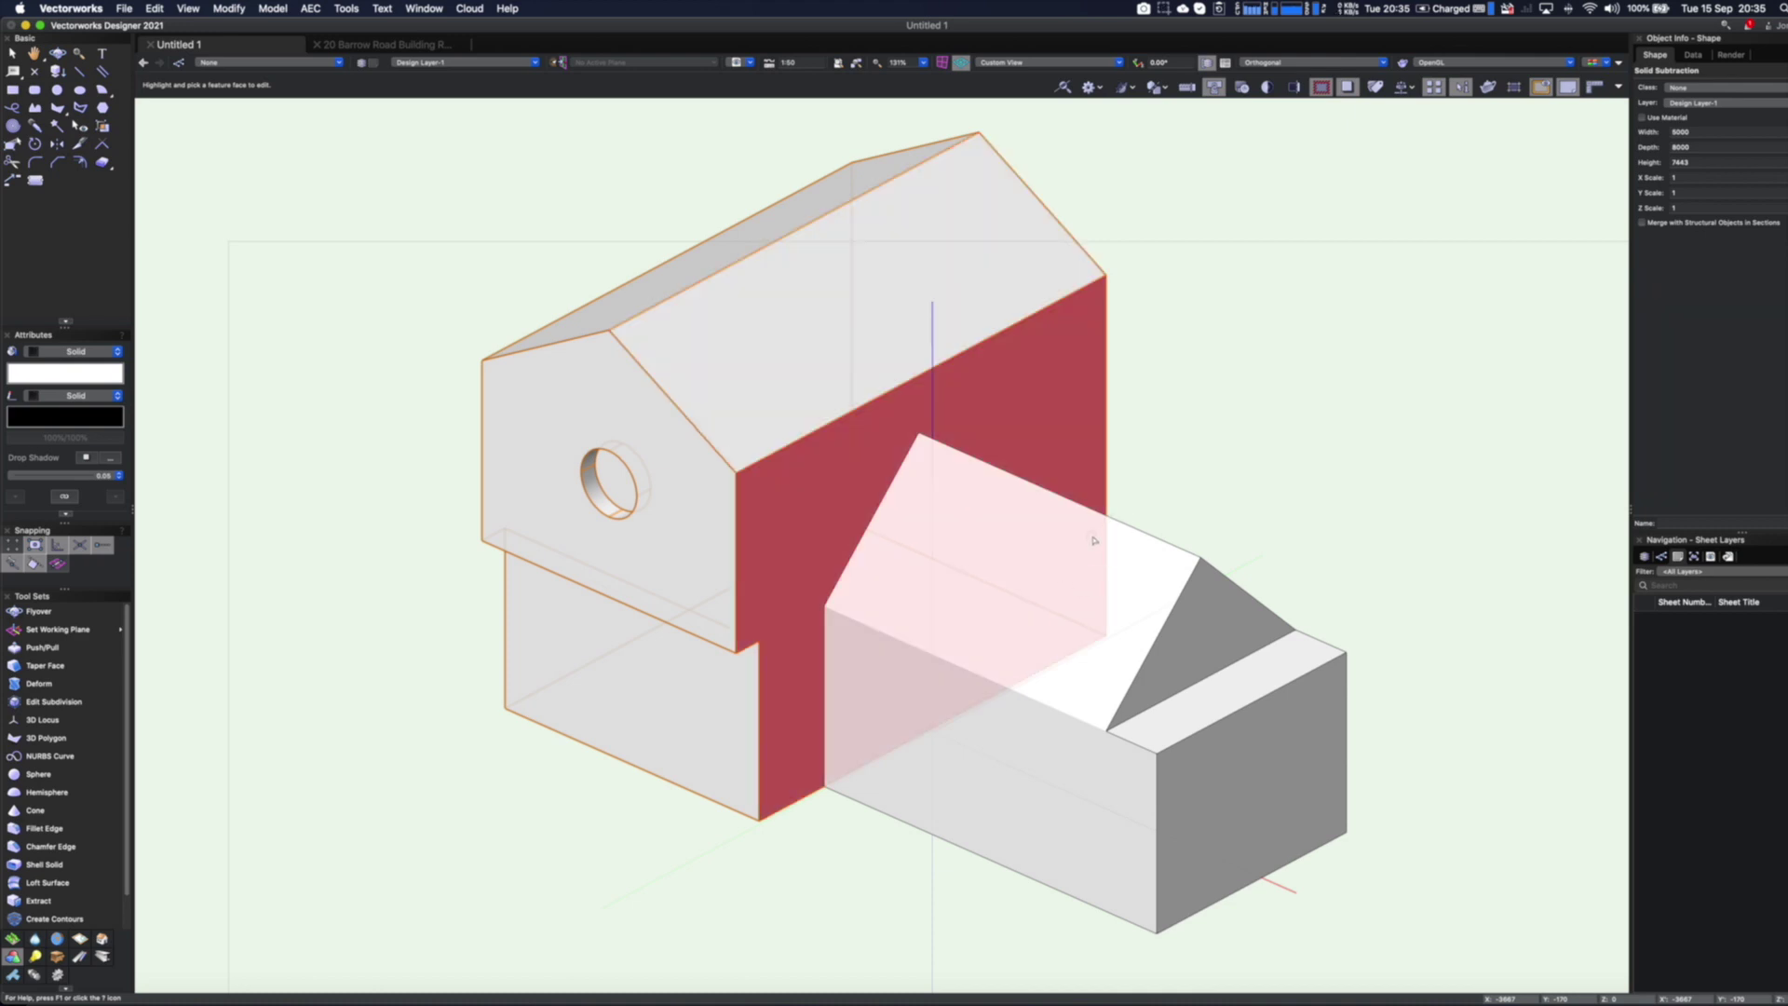
{"action": "key", "text": "x"}
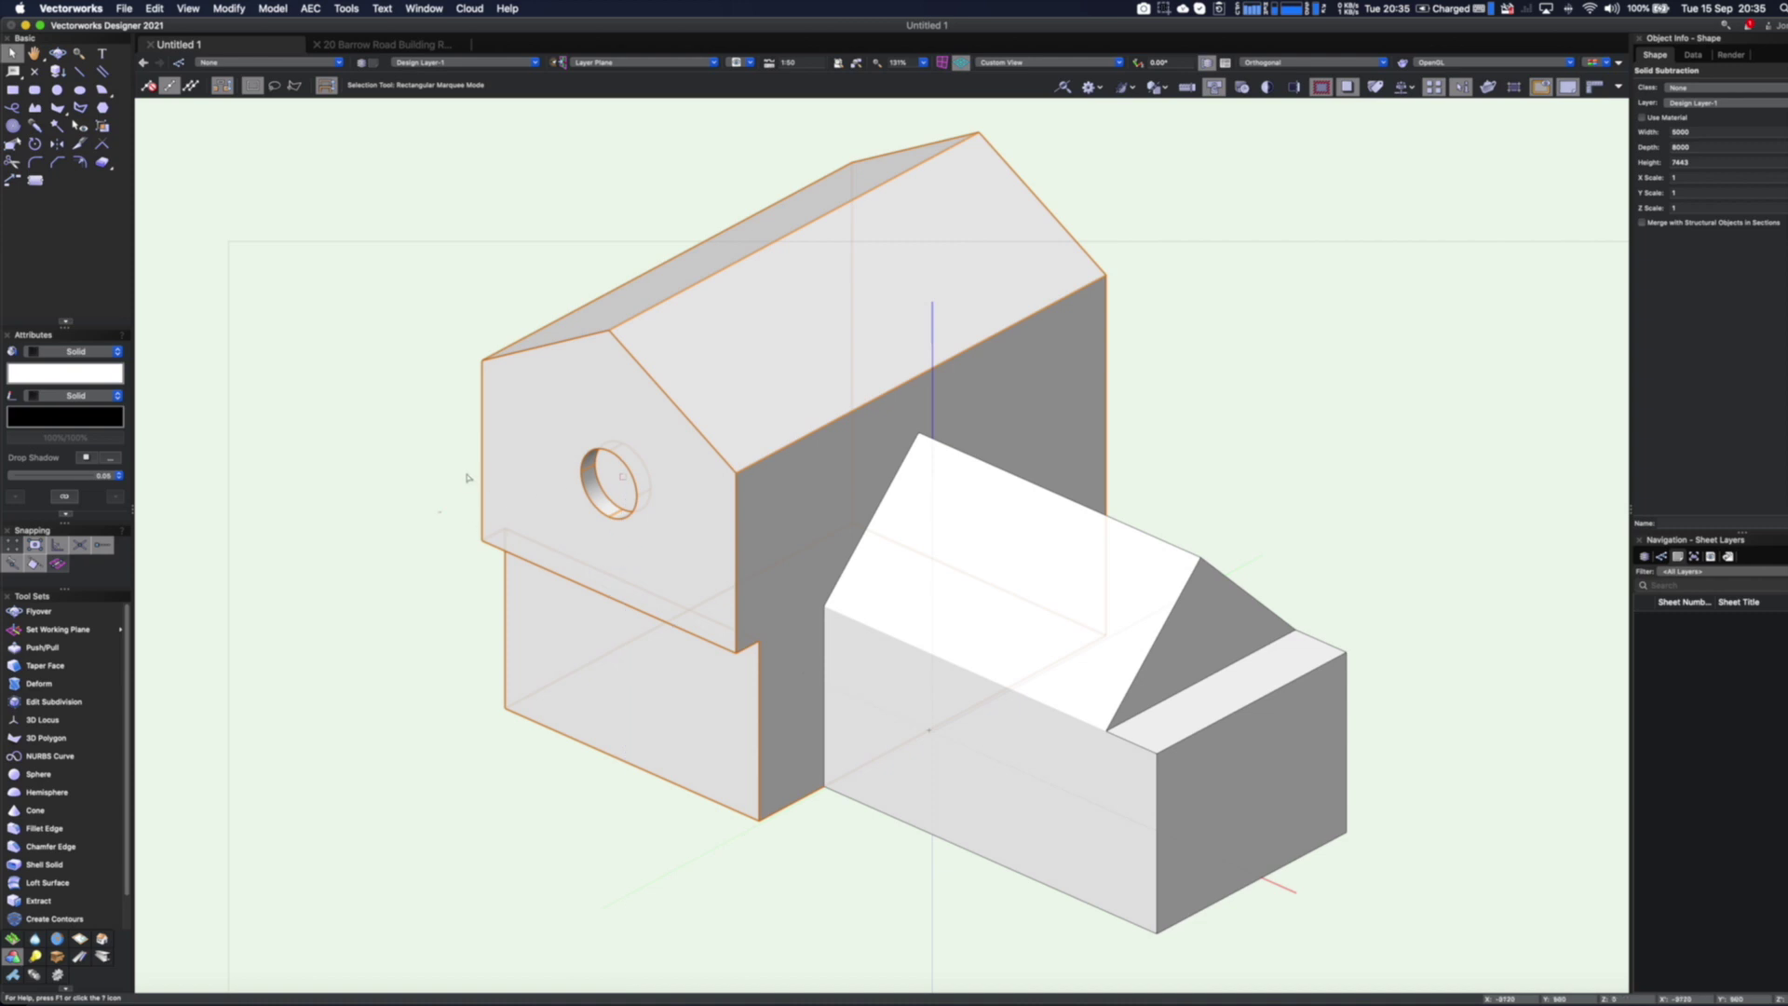
{"action": "left_click", "coordinate": [431, 443]}
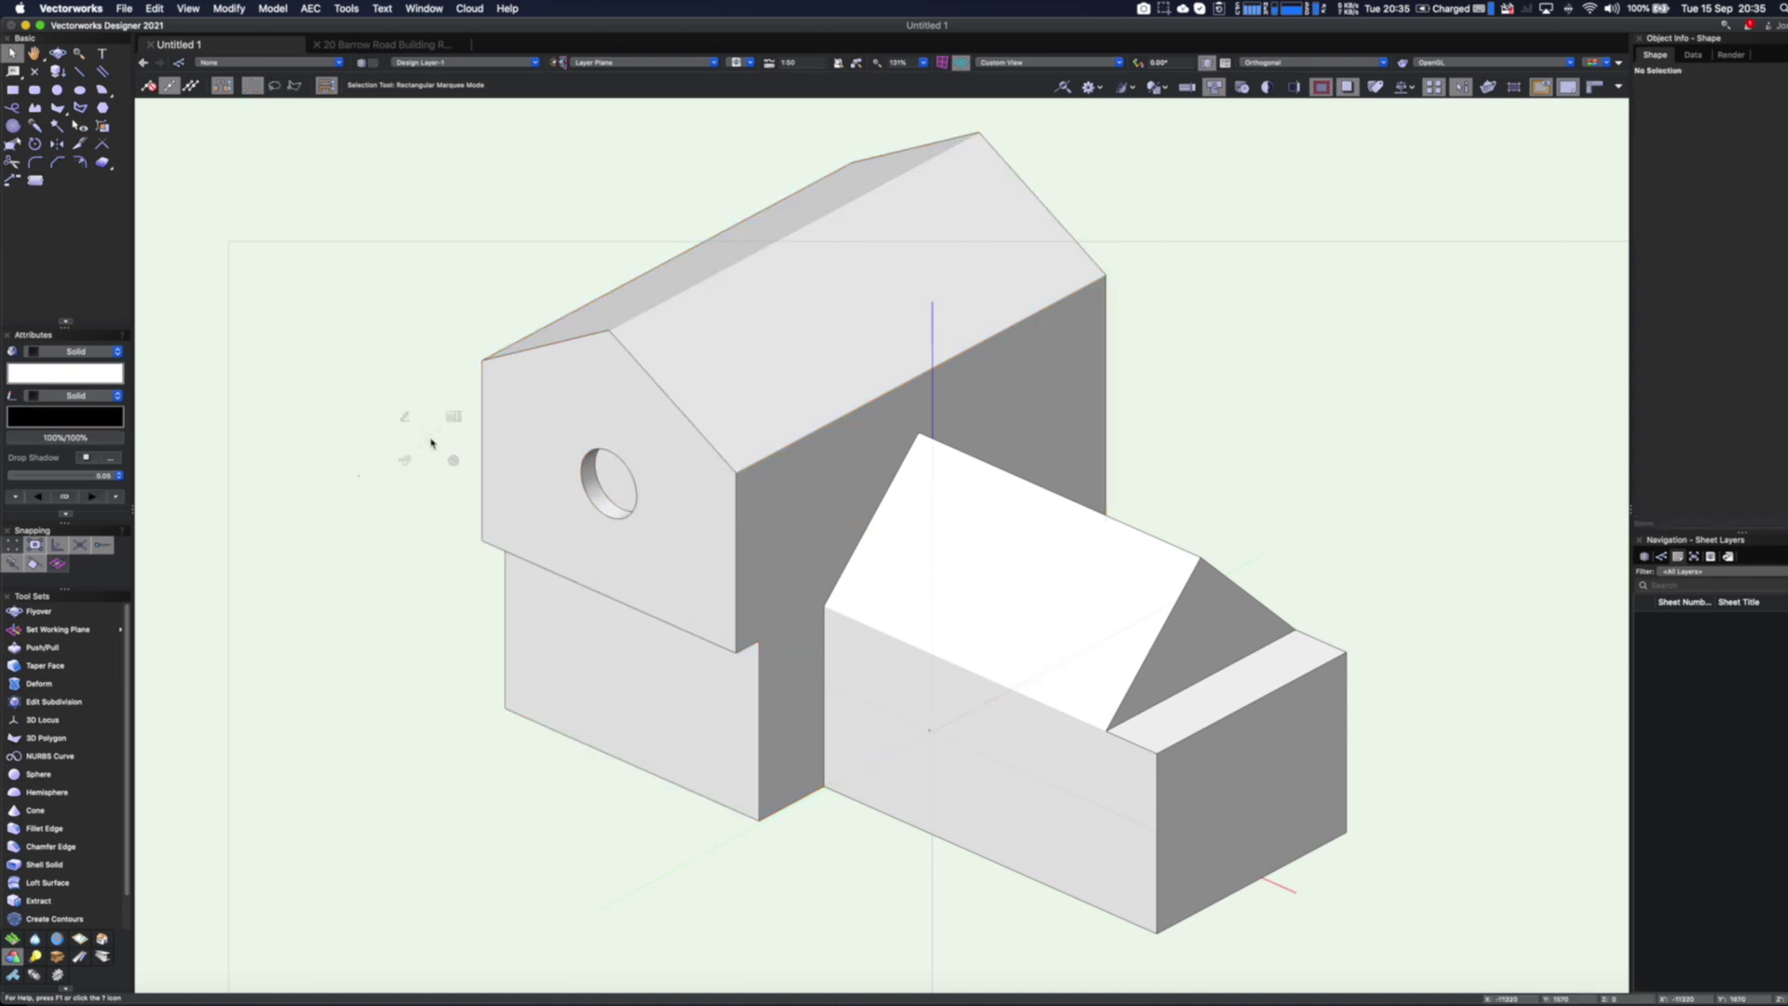
Try the lower rear isometric views and switch the model to the upper Right Rear Isometric view
{"action": "key", "text": "u"}
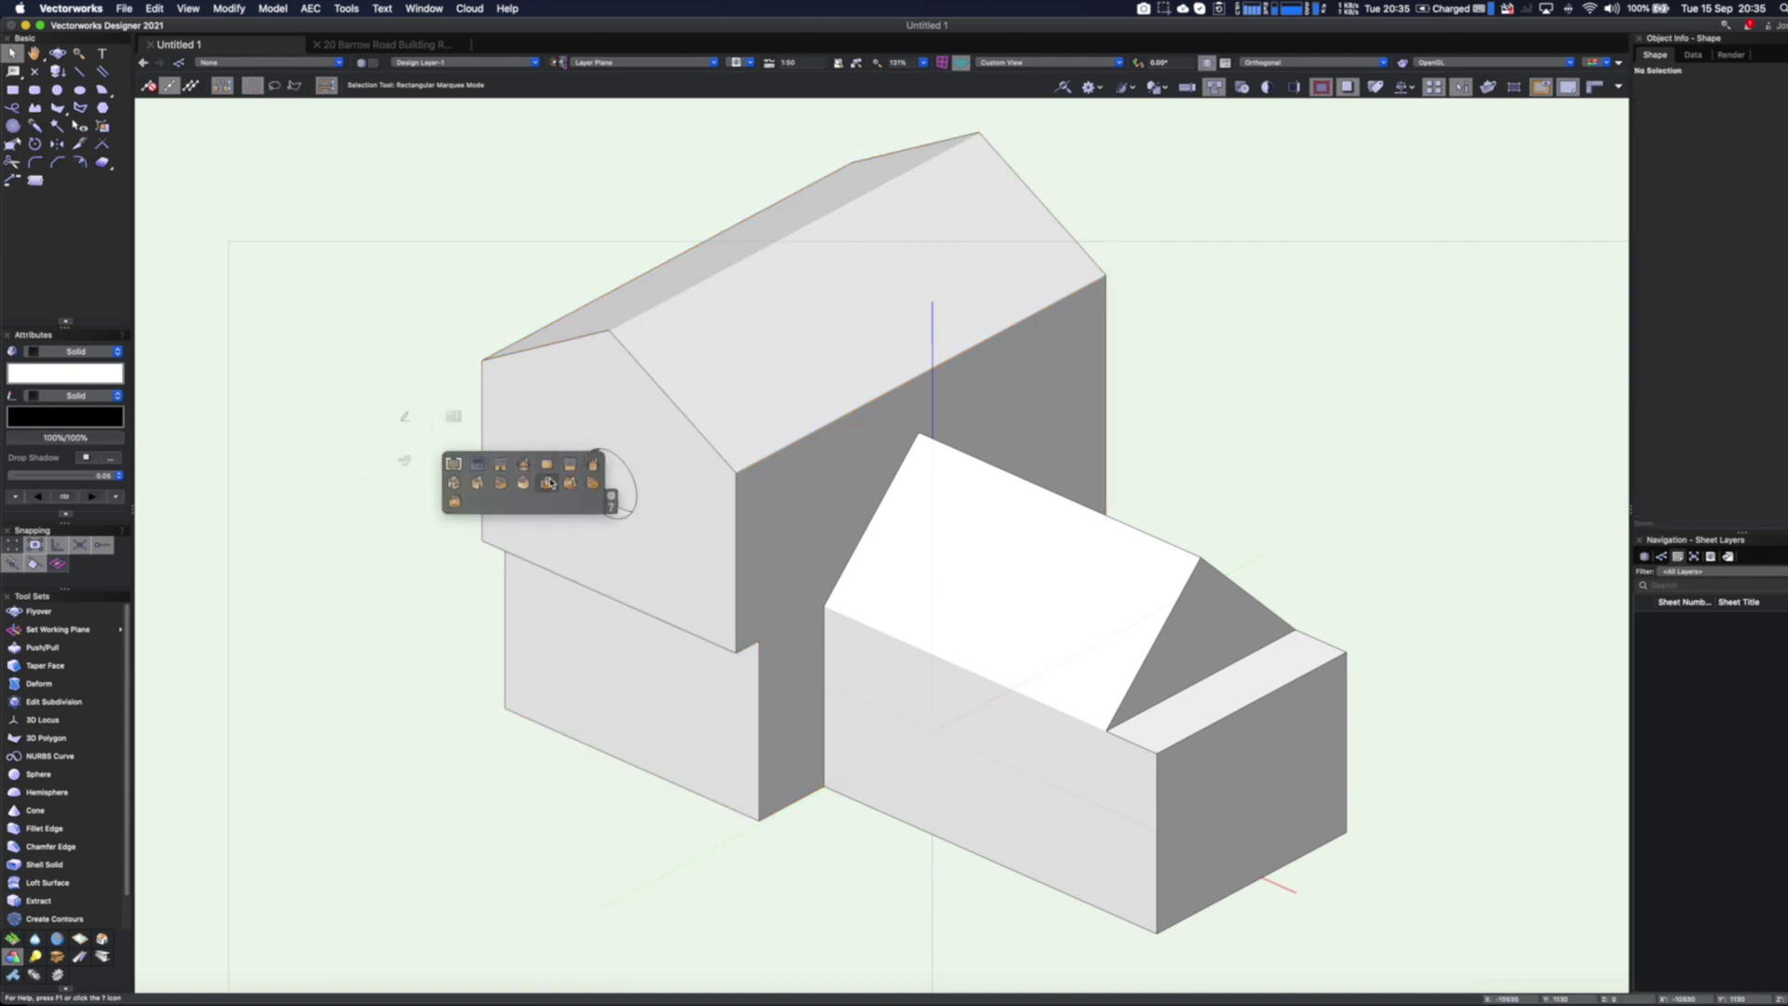
{"action": "left_click", "coordinate": [570, 484]}
{"action": "left_click", "coordinate": [563, 488]}
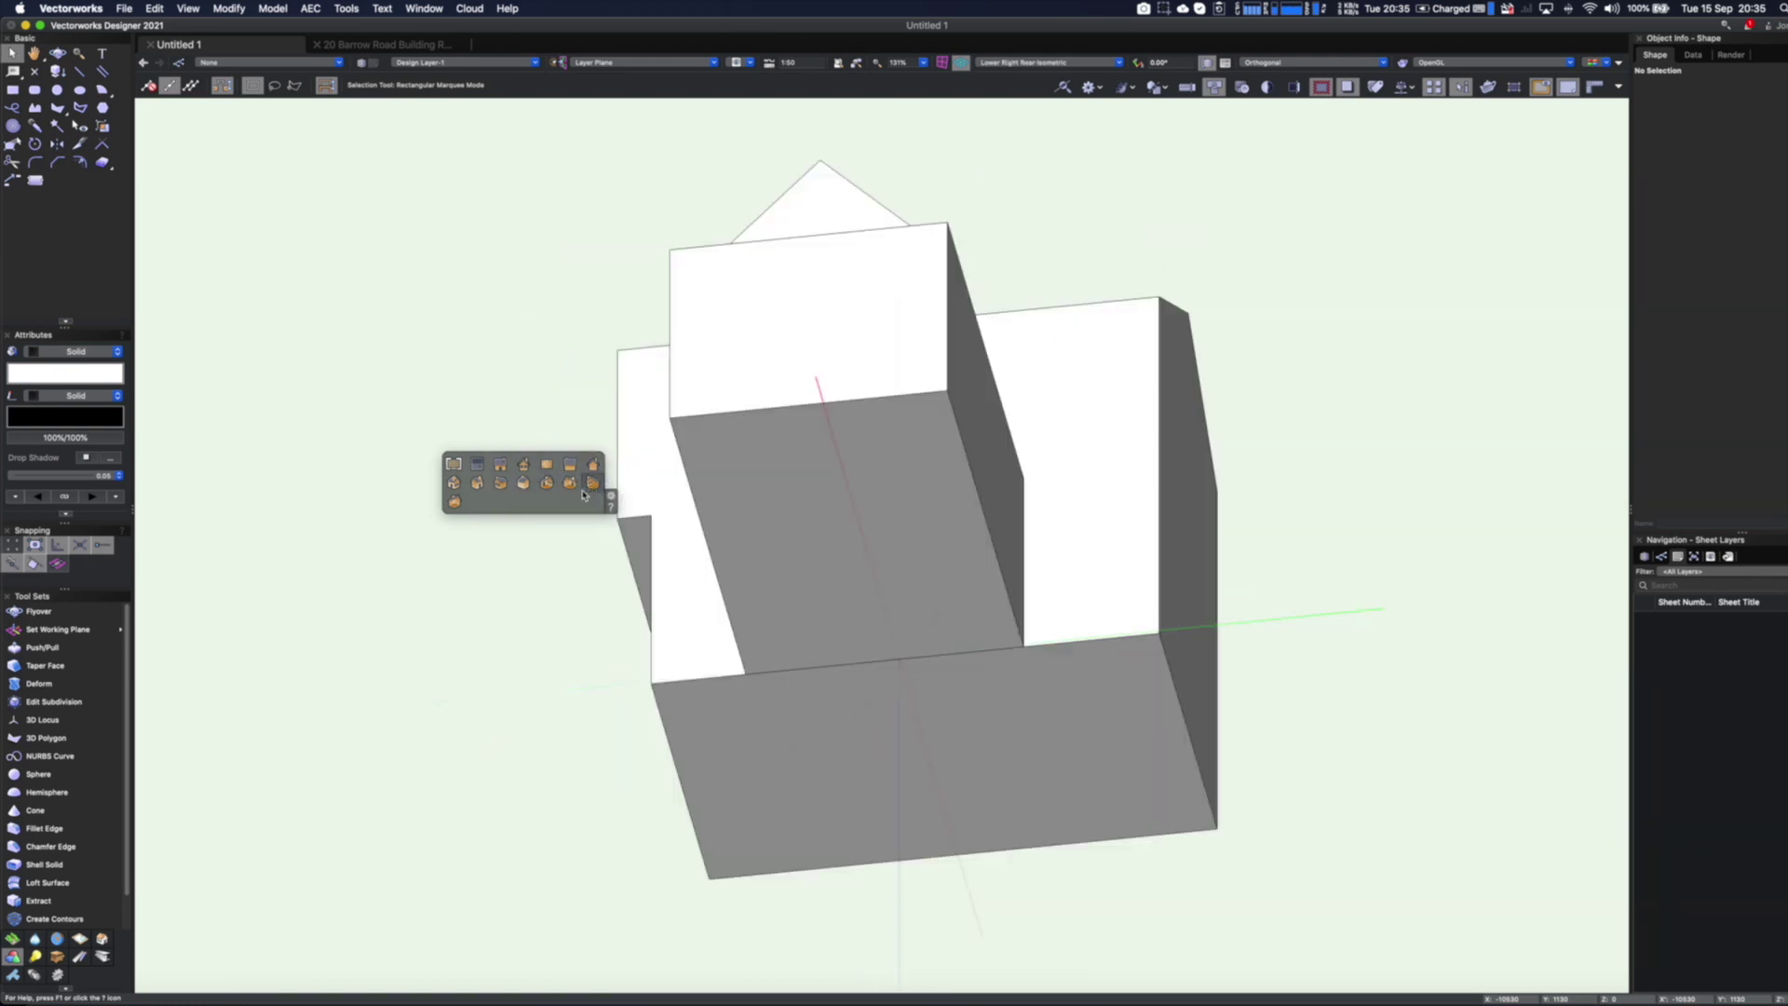
{"action": "left_click", "coordinate": [523, 482]}
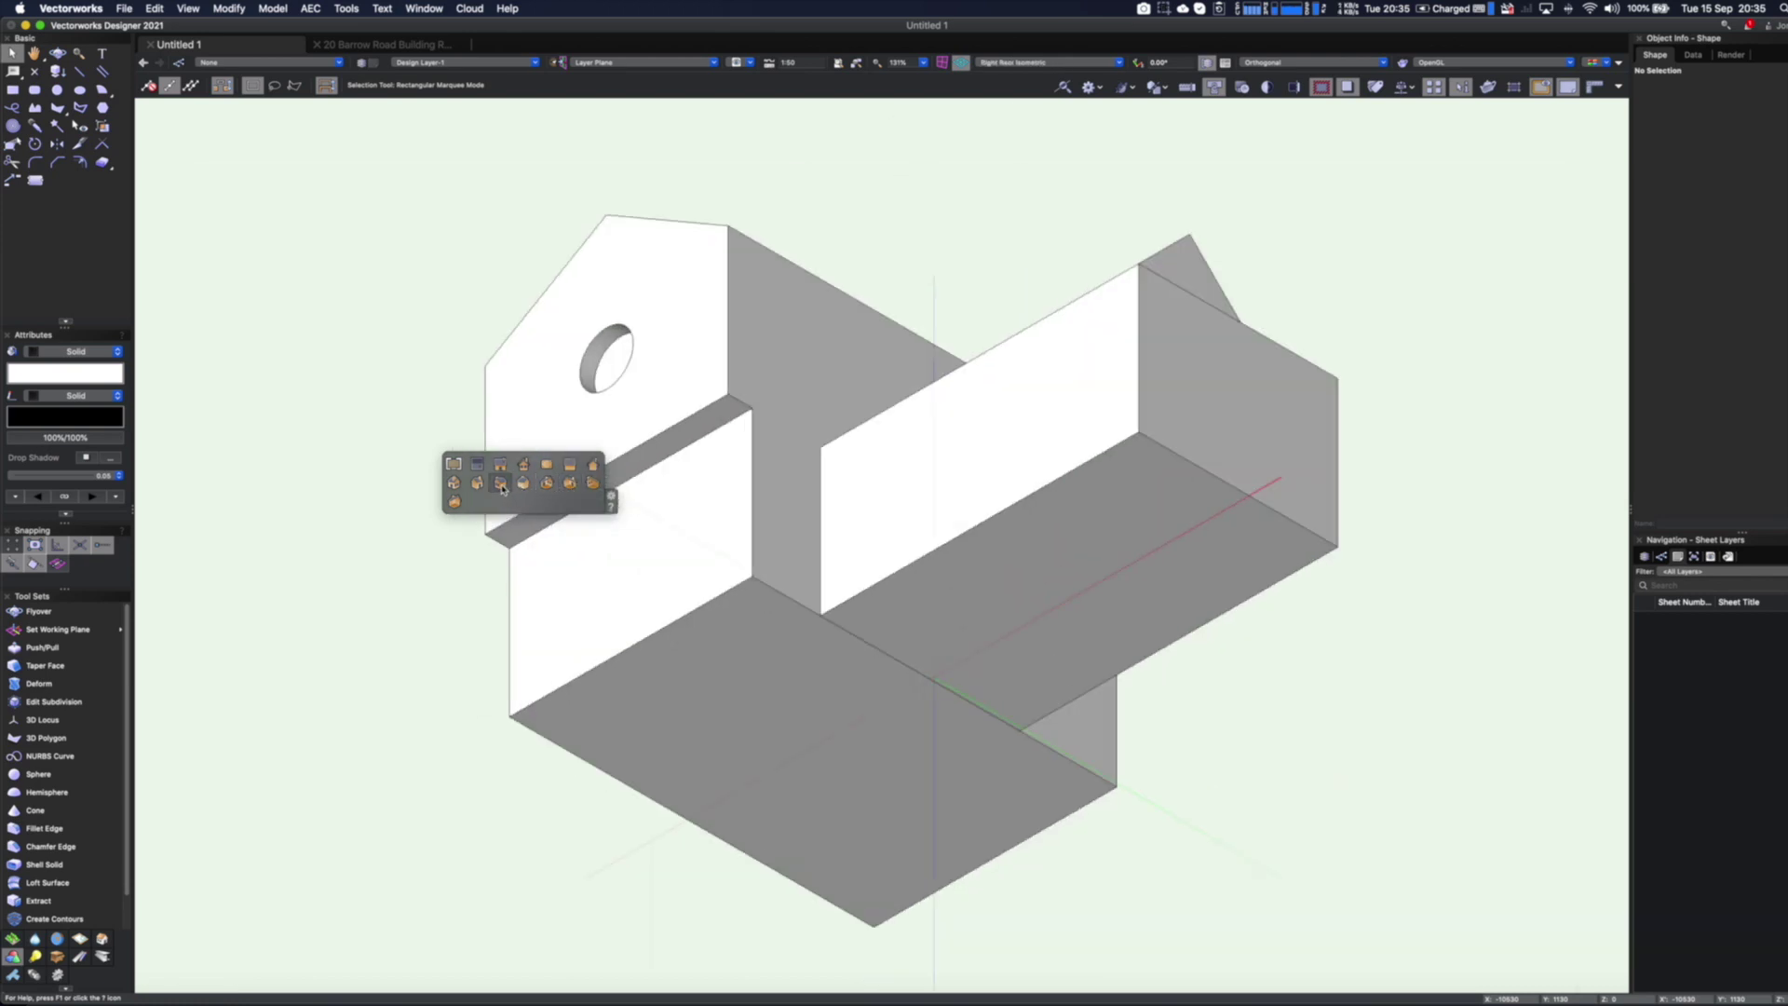
{"action": "left_click", "coordinate": [500, 483]}
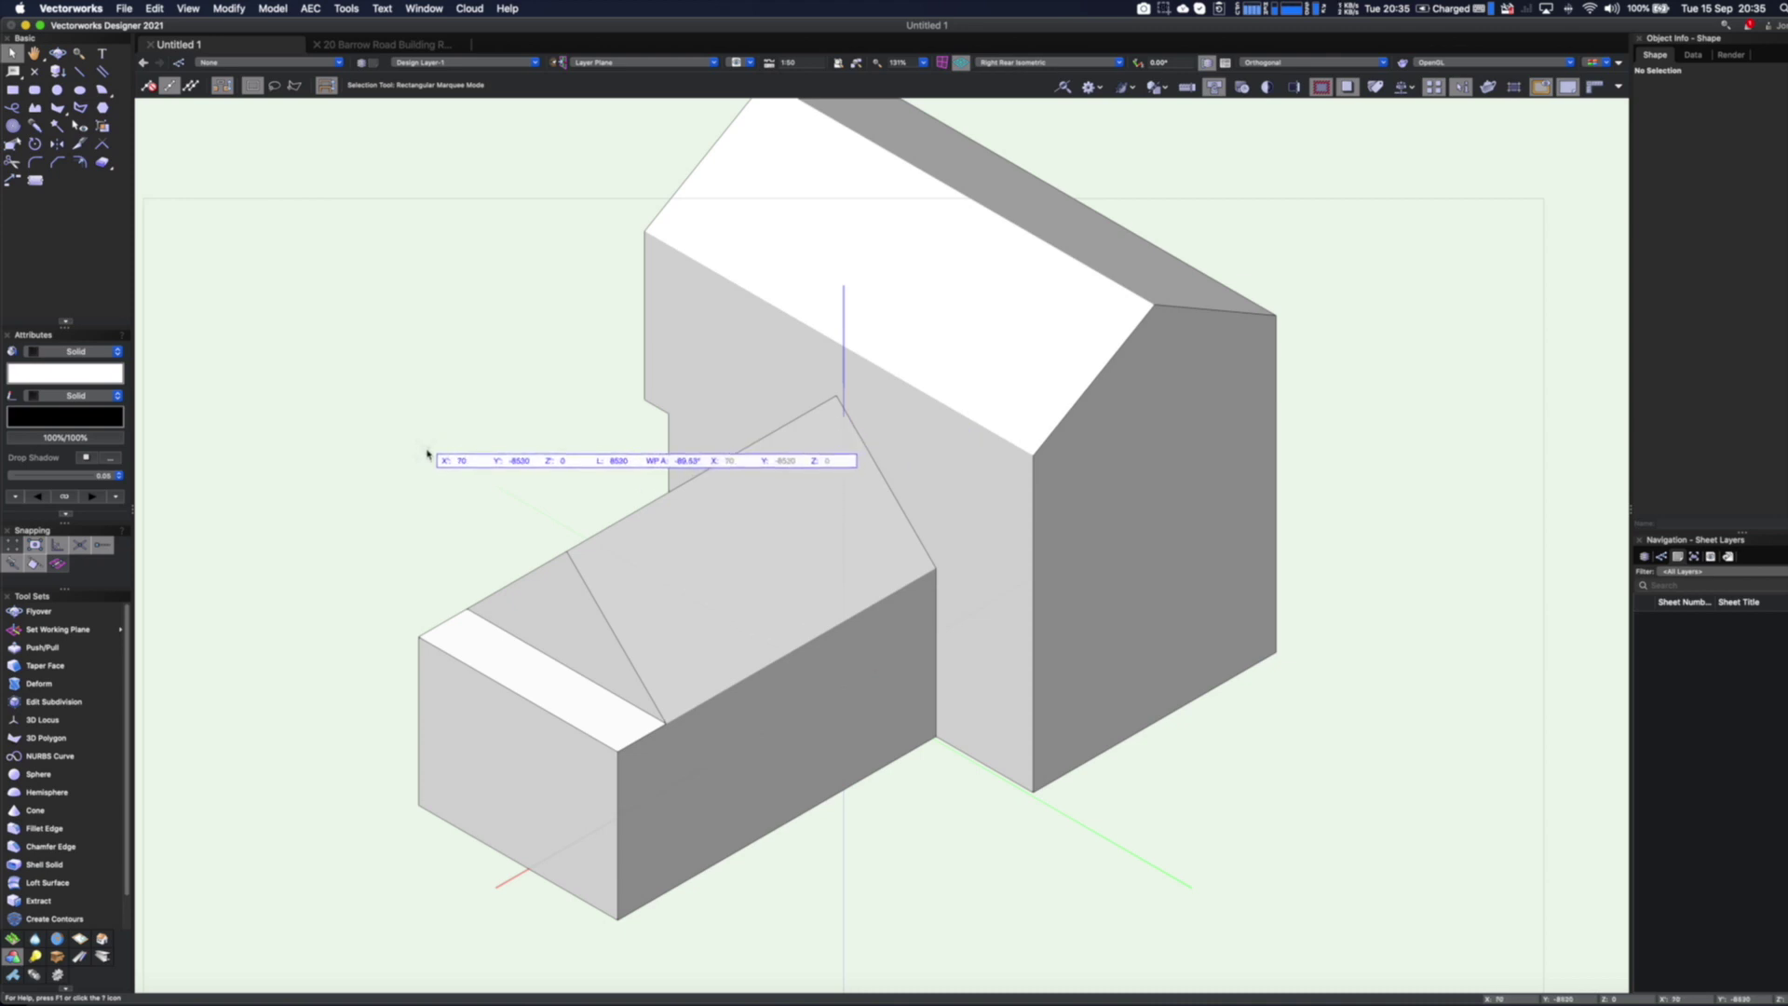
Search the available tools and commands for "rect", compare the result categories, and activate the Rectangle tool
{"action": "mouse_move", "coordinate": [401, 465]}
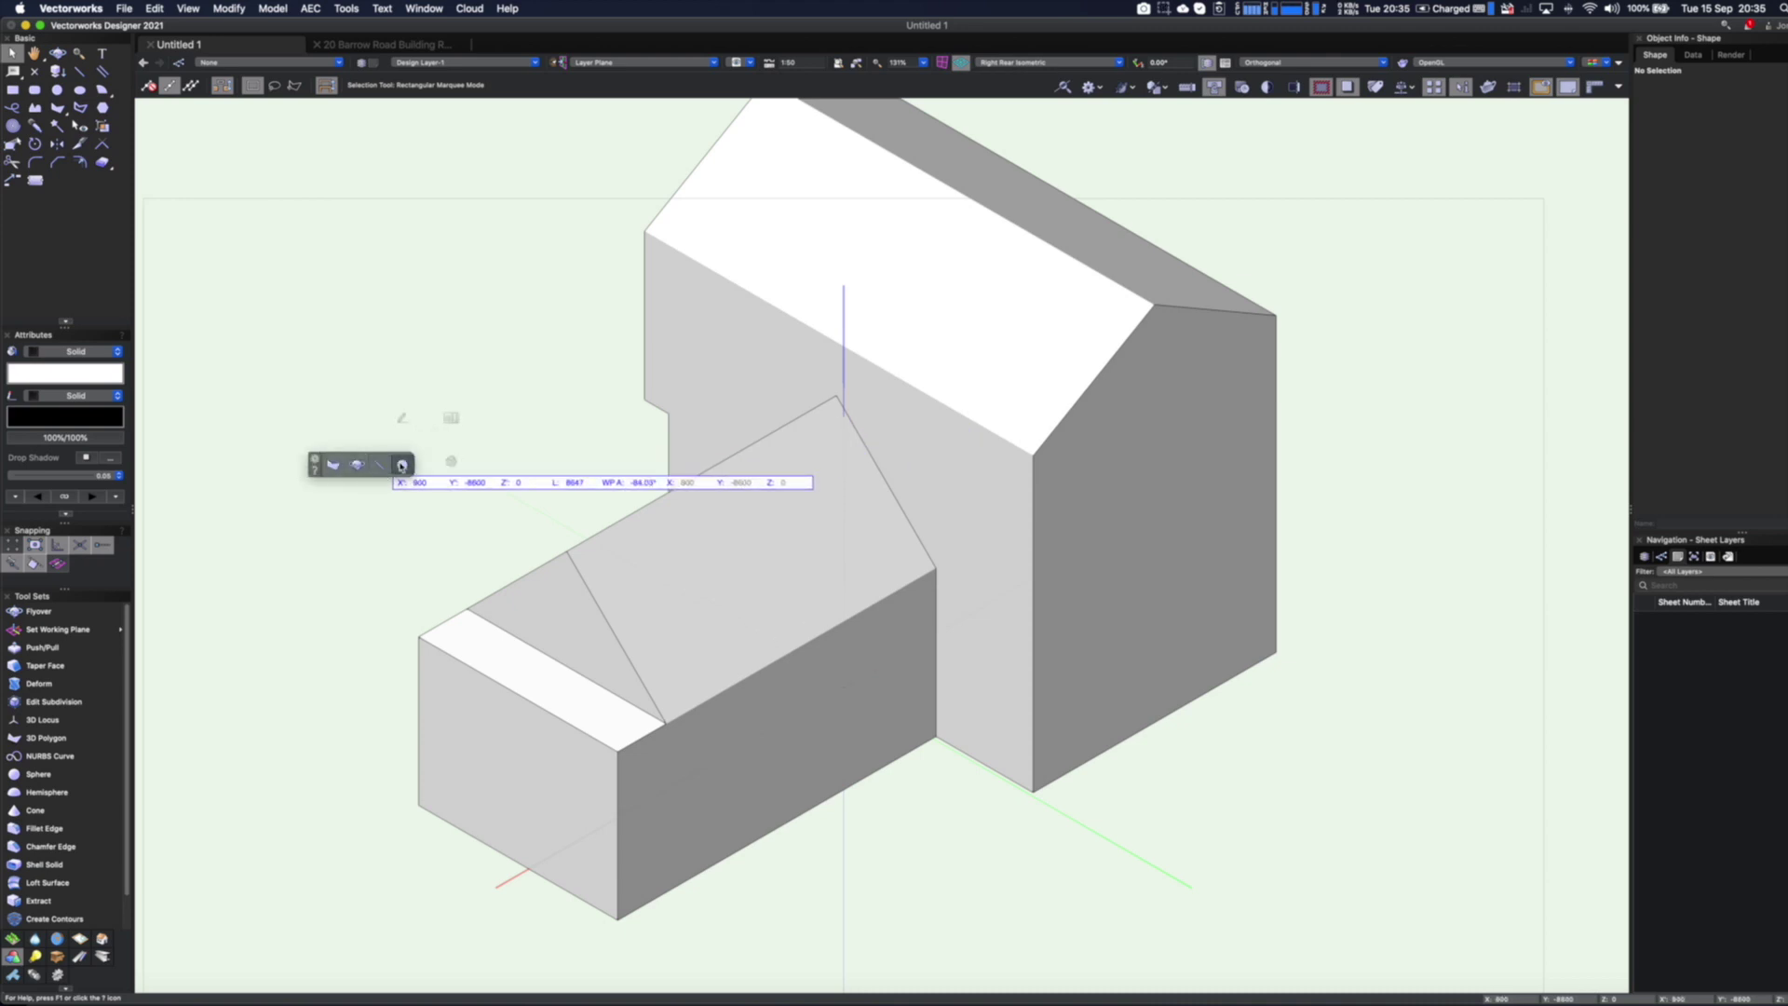
{"action": "mouse_move", "coordinate": [442, 430]}
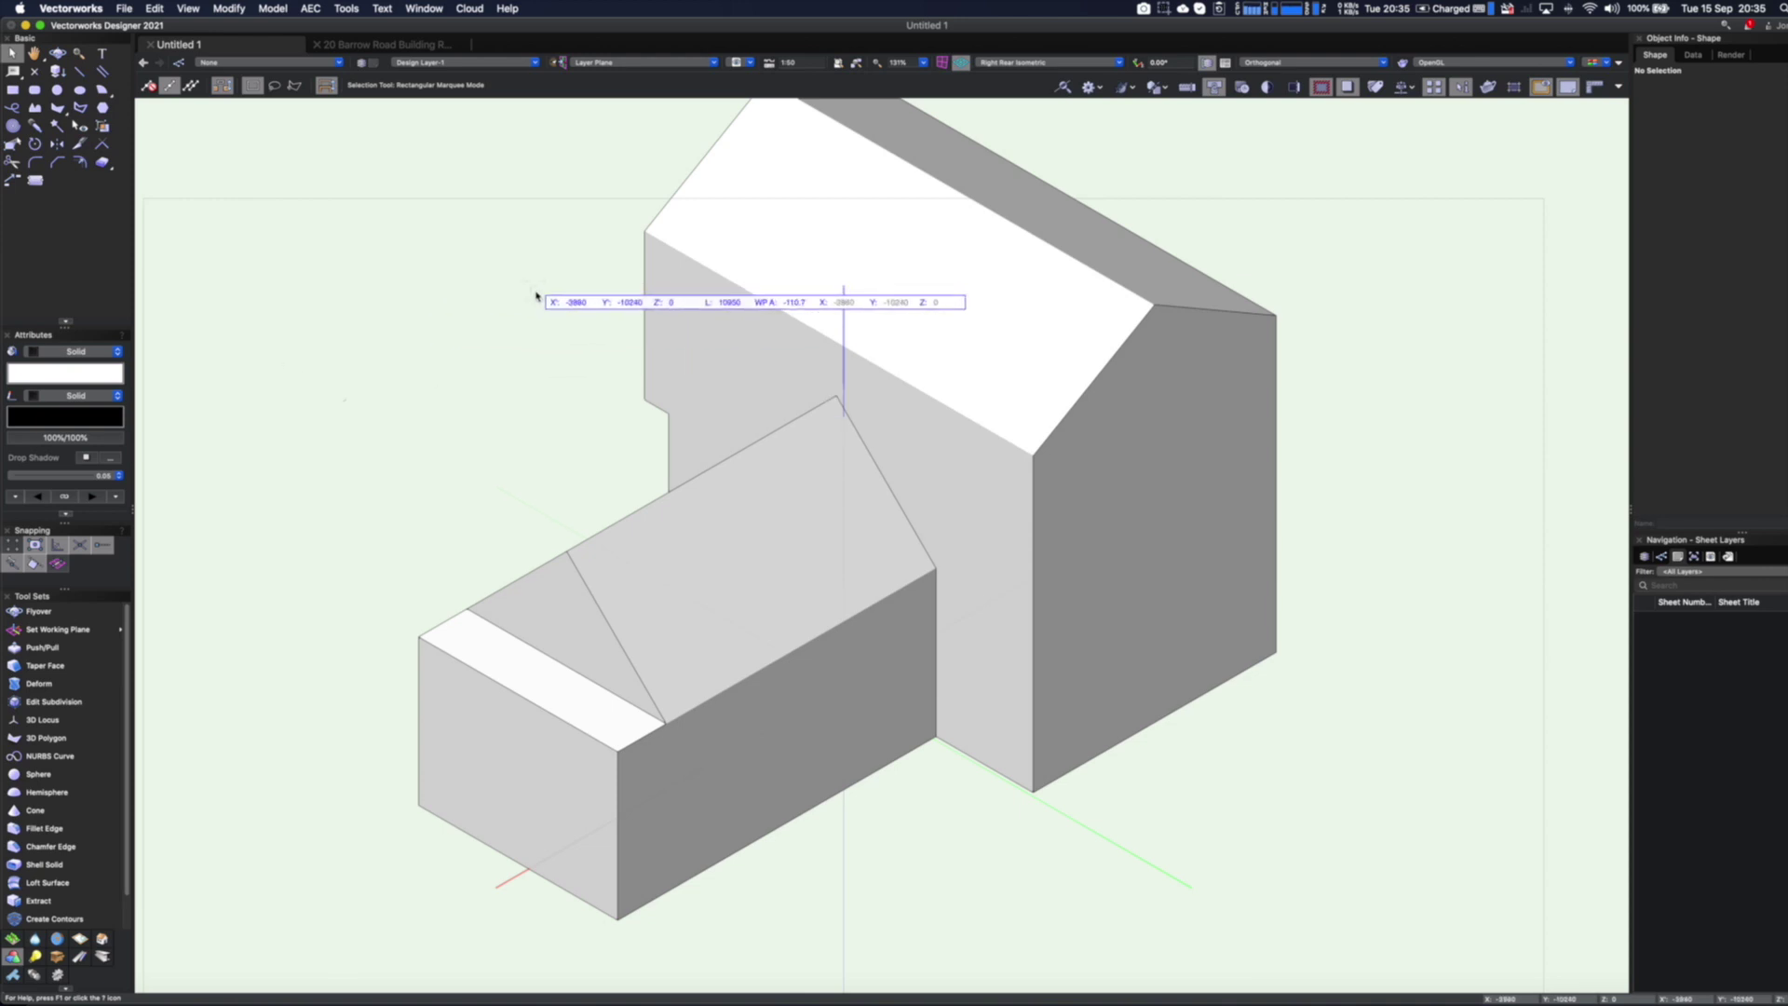
{"action": "key", "text": "ctrl+grave"}
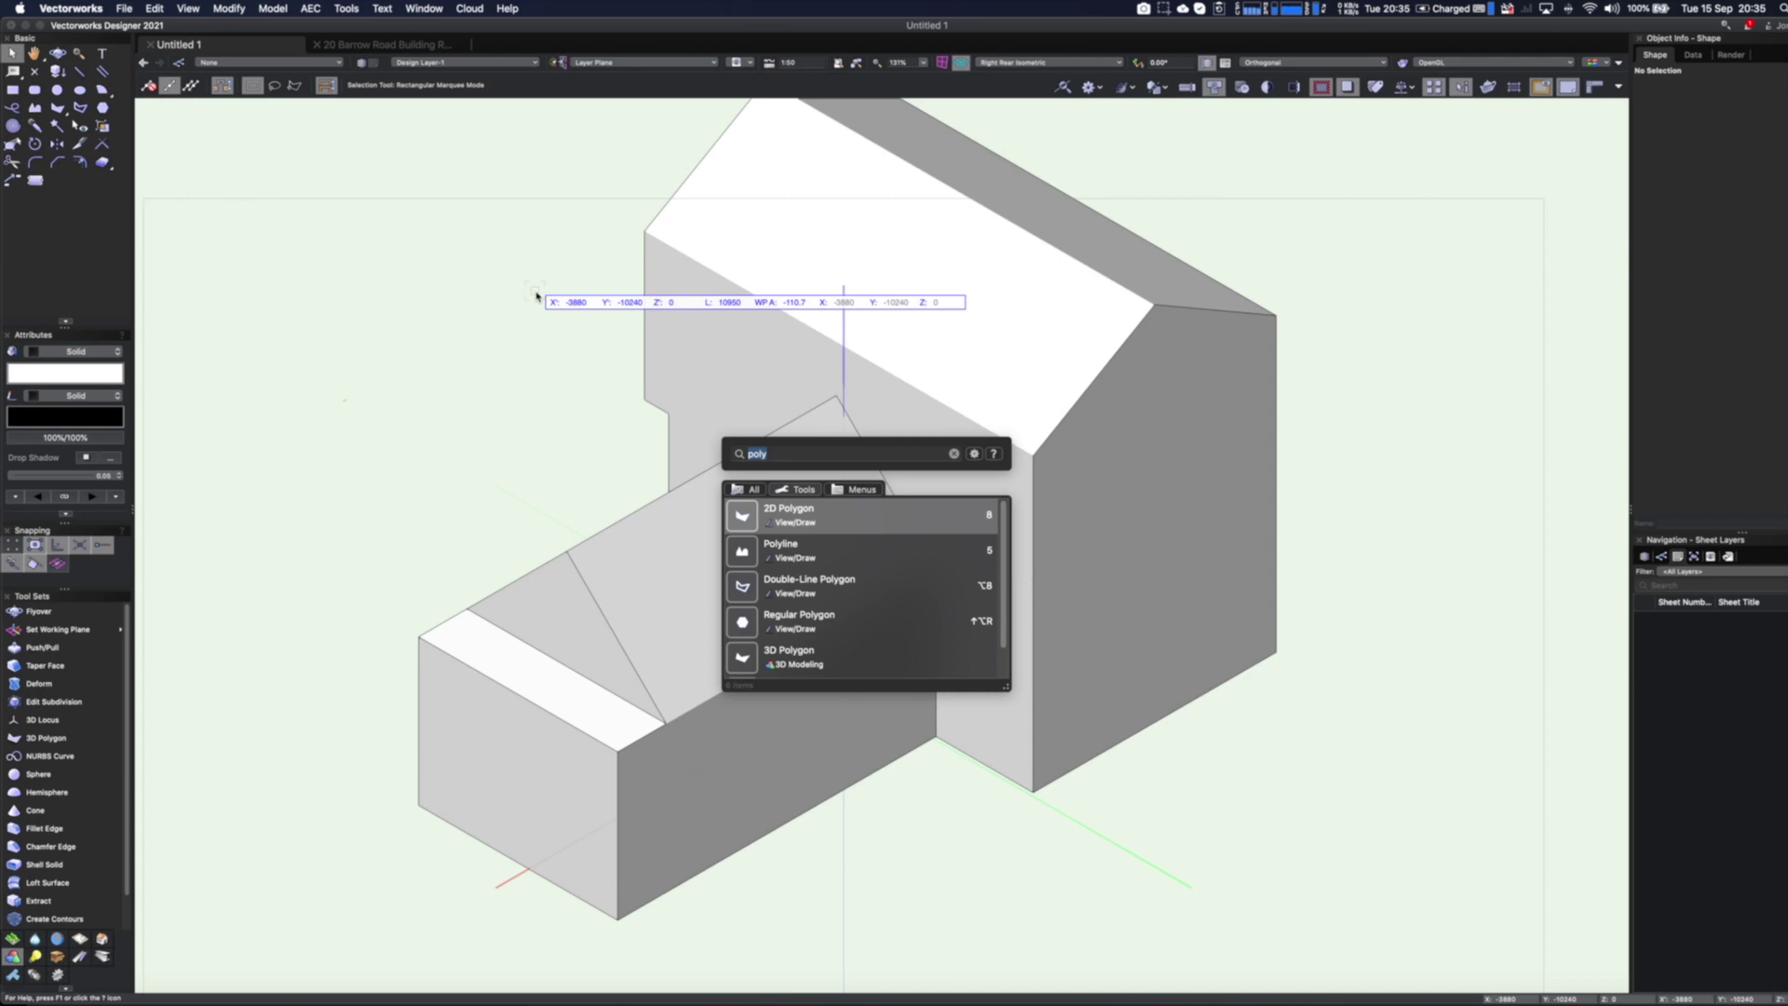
{"action": "type", "text": "rec"}
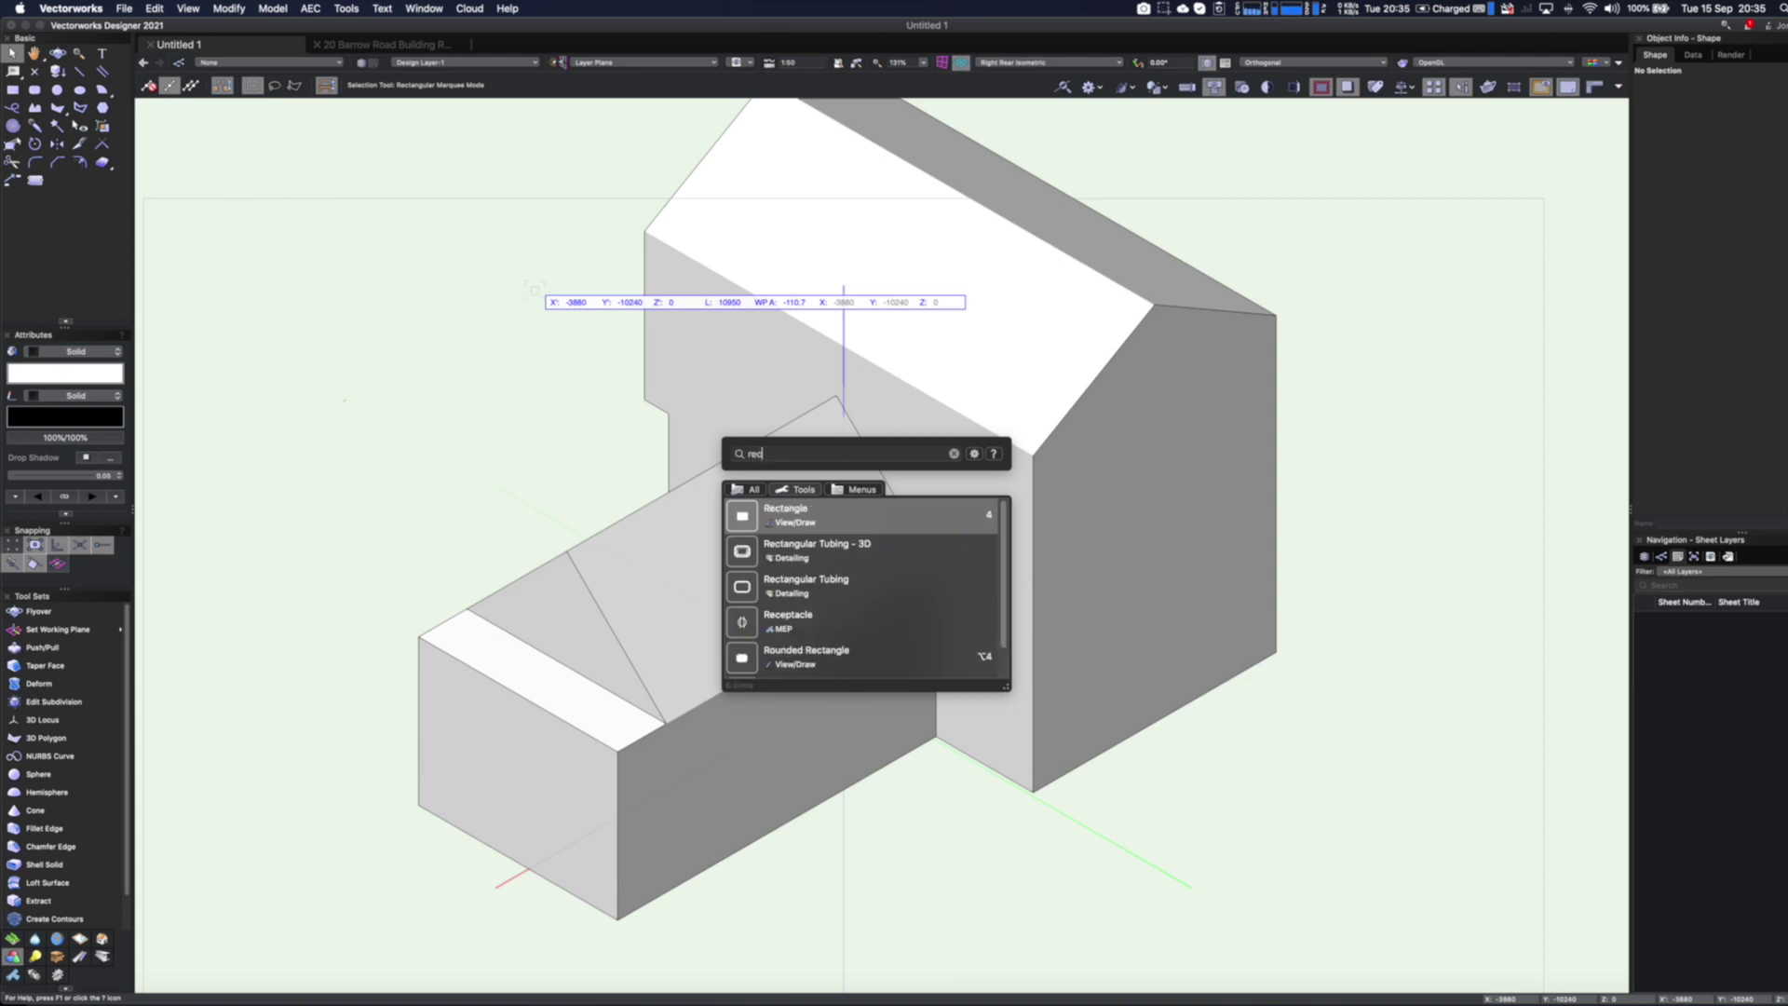
{"action": "left_click", "coordinate": [871, 490]}
{"action": "left_click", "coordinate": [754, 491]}
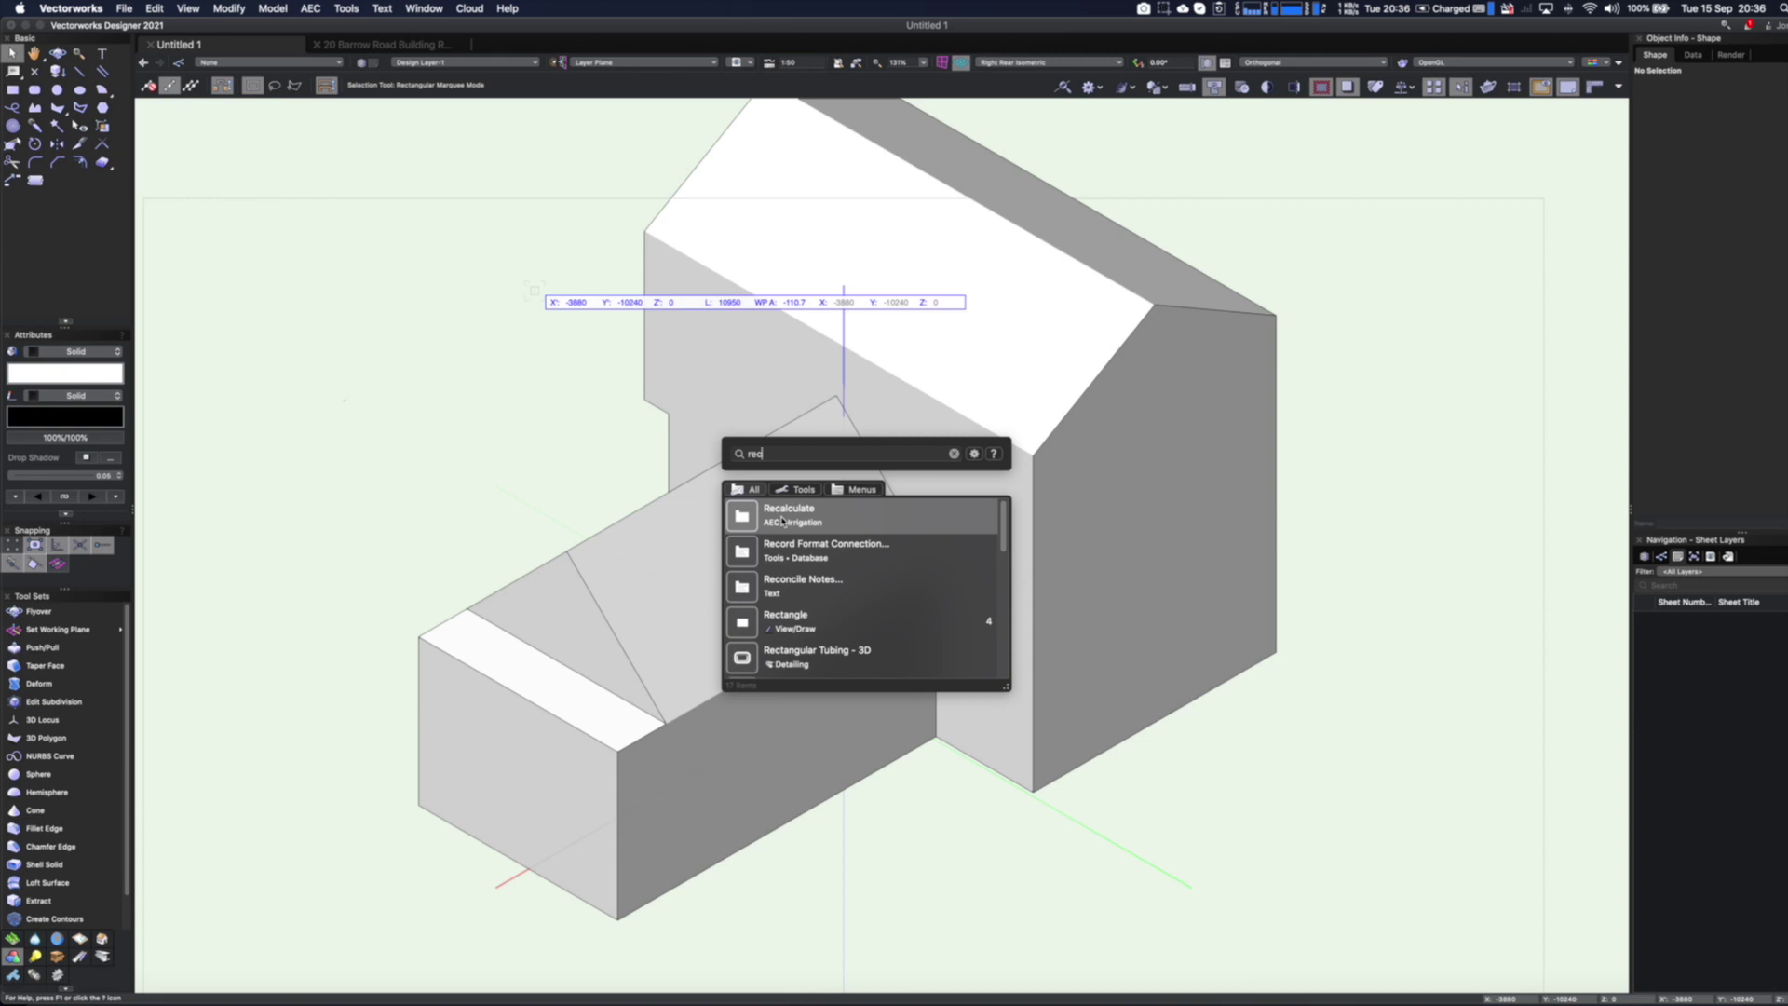
{"action": "type", "text": "t"}
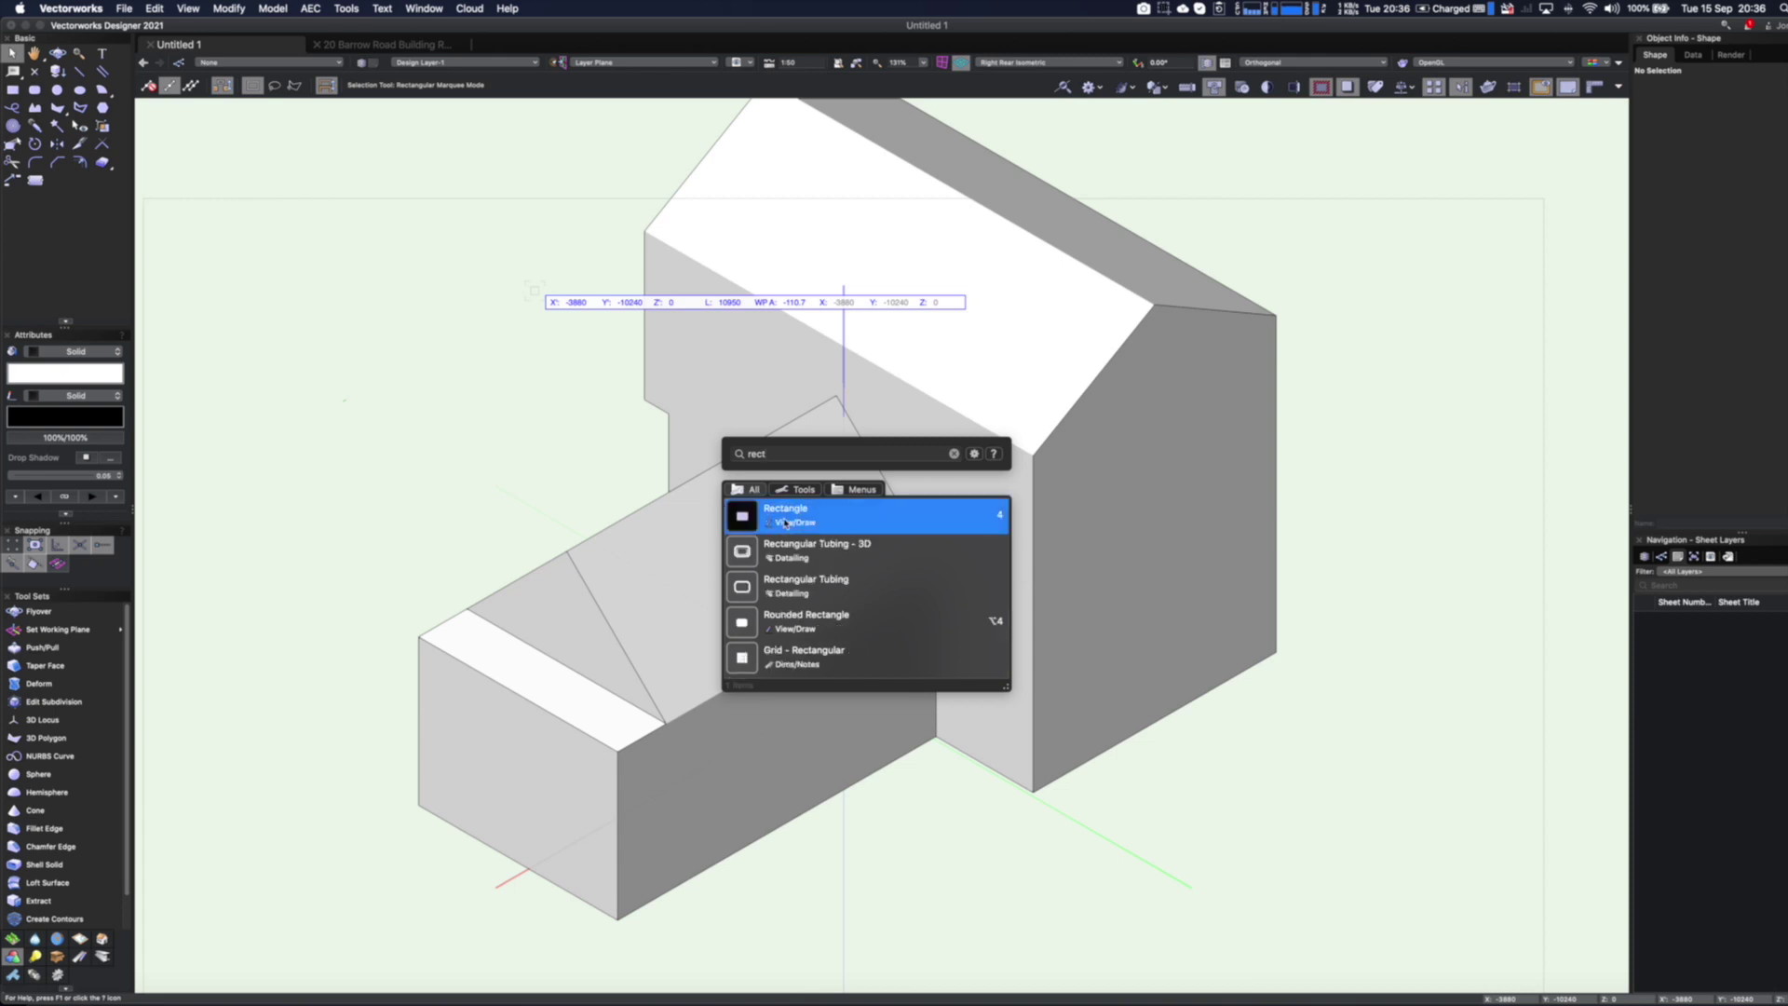
{"action": "left_click", "coordinate": [792, 523]}
Draw a rectangle on the large house's roof slope near the rear gable and push it inward 1000 mm
{"action": "left_click", "coordinate": [1015, 308]}
{"action": "left_click", "coordinate": [1010, 404]}
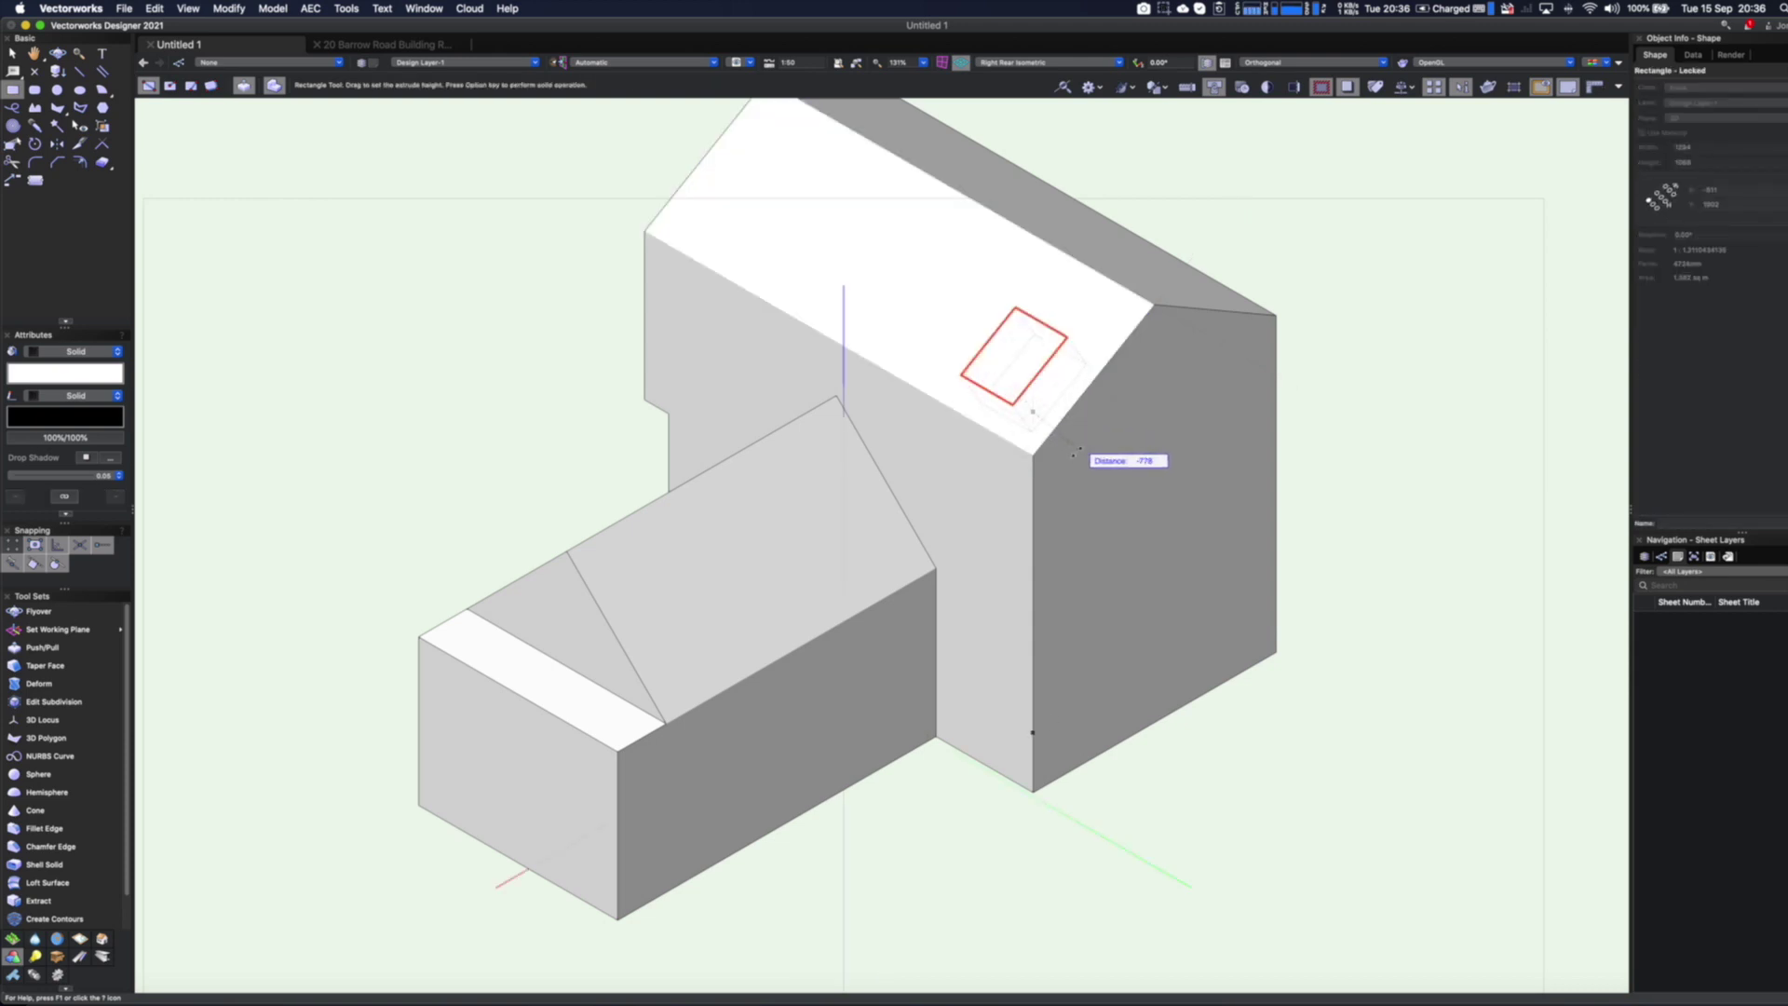
{"action": "type", "text": "-100"}
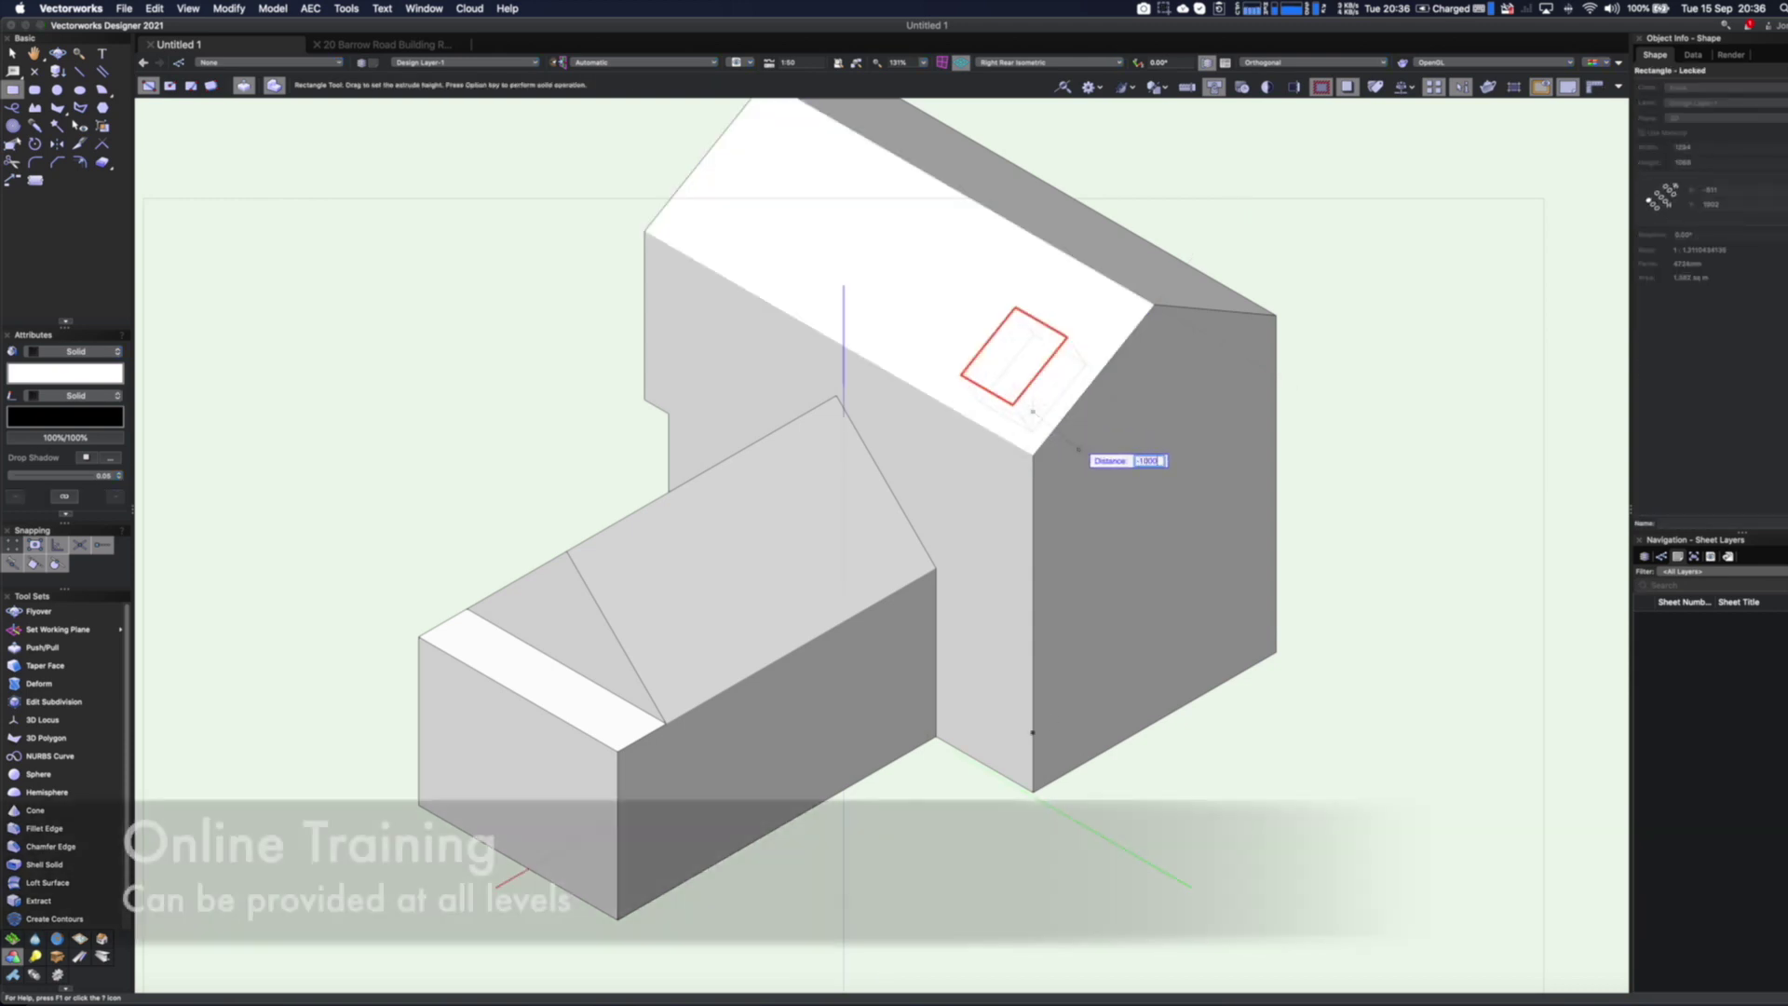
{"action": "type", "text": "0"}
{"action": "key", "text": "Return"}
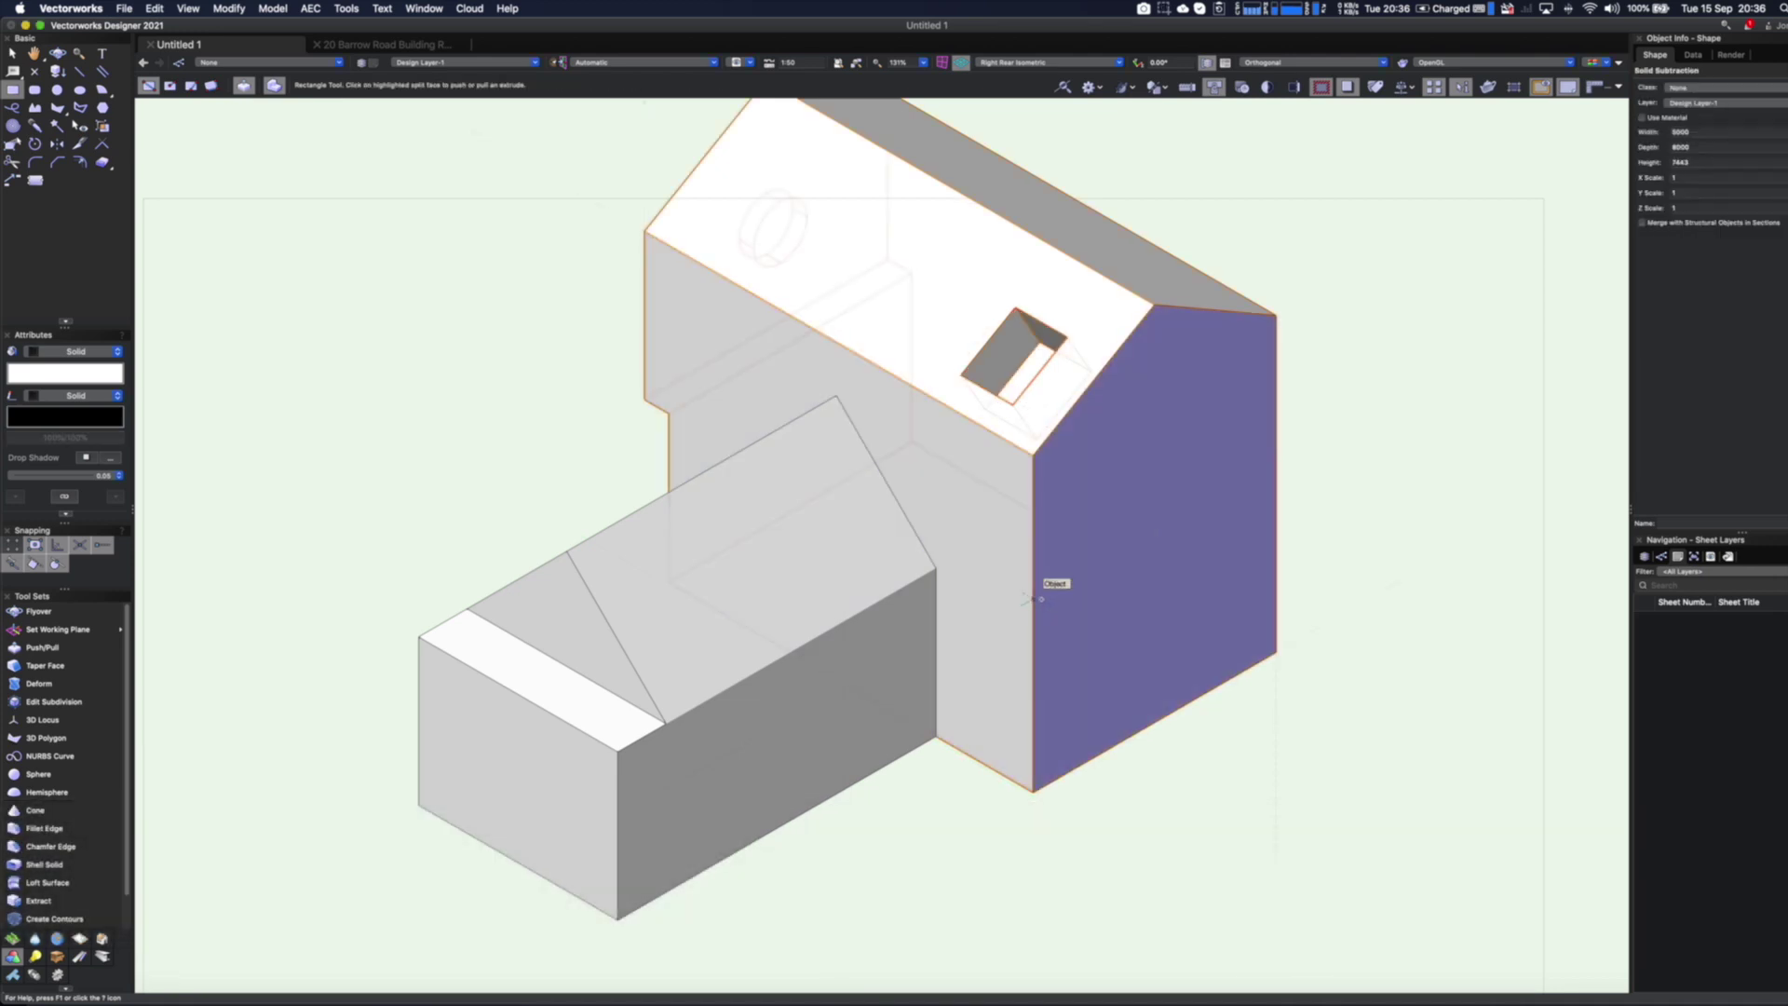
Draw a rectangle in the rear gable wall's lower corner nearest the small house and push it inward to cut a recess
{"action": "left_click", "coordinate": [1044, 603]}
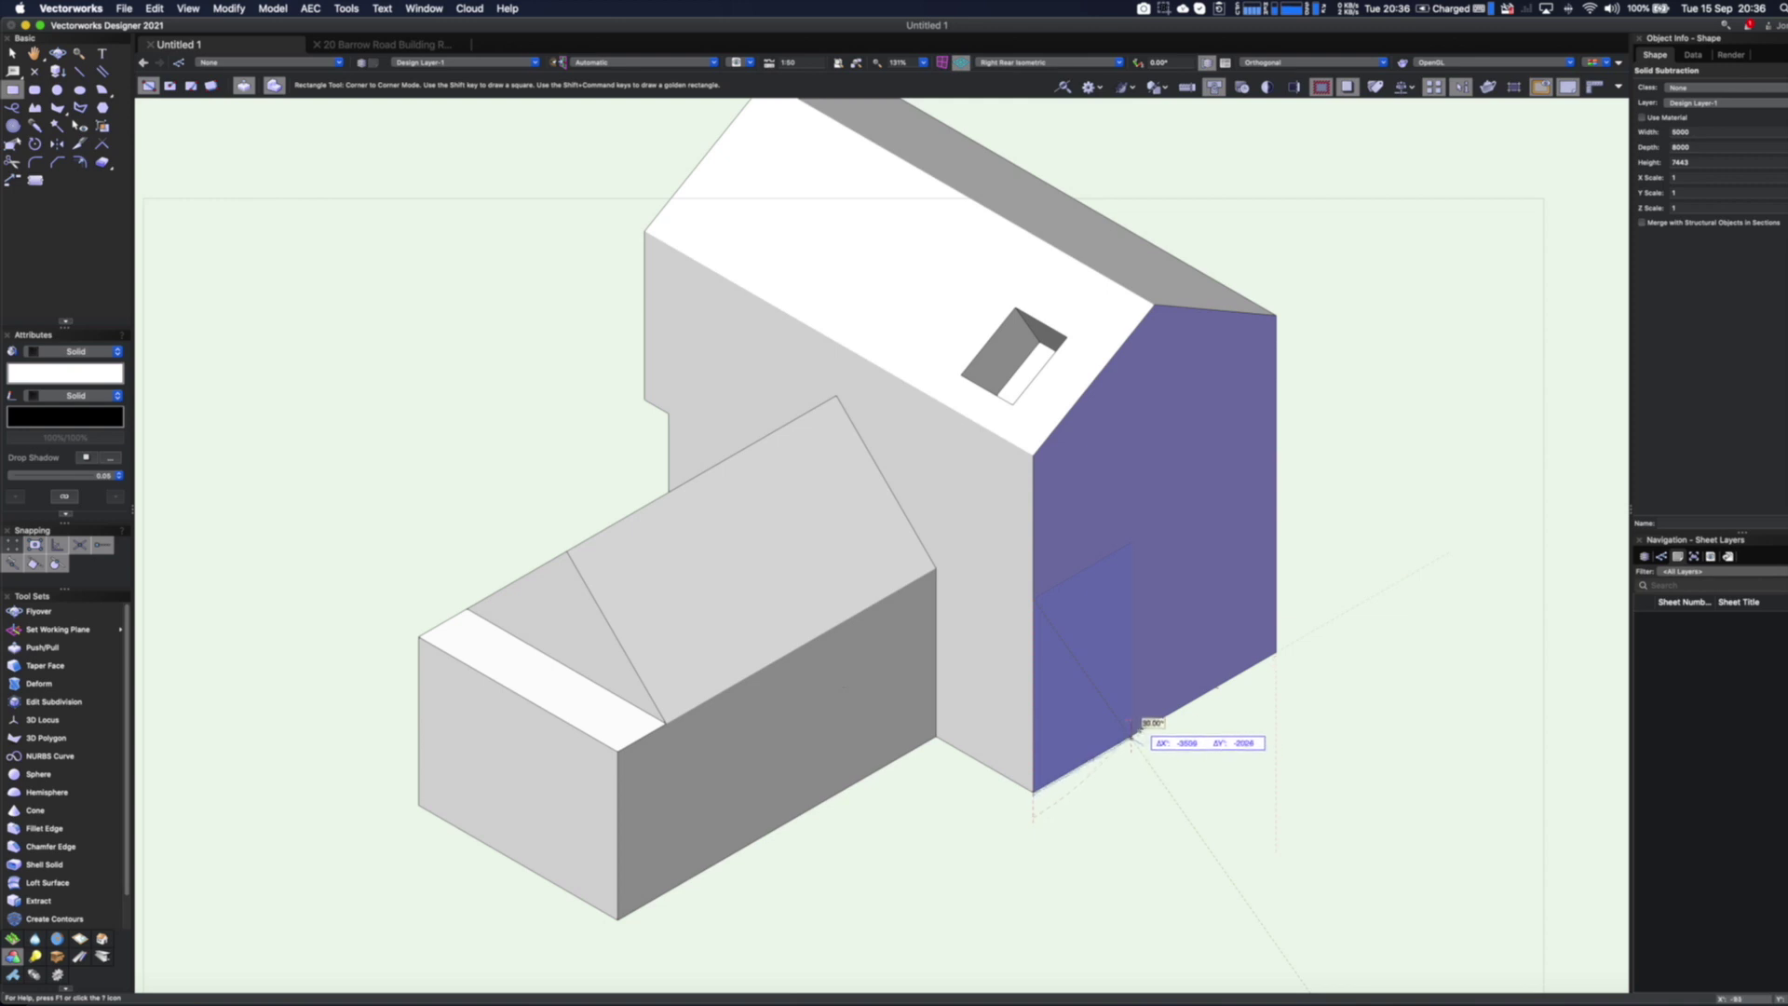
{"action": "left_click", "coordinate": [1130, 734]}
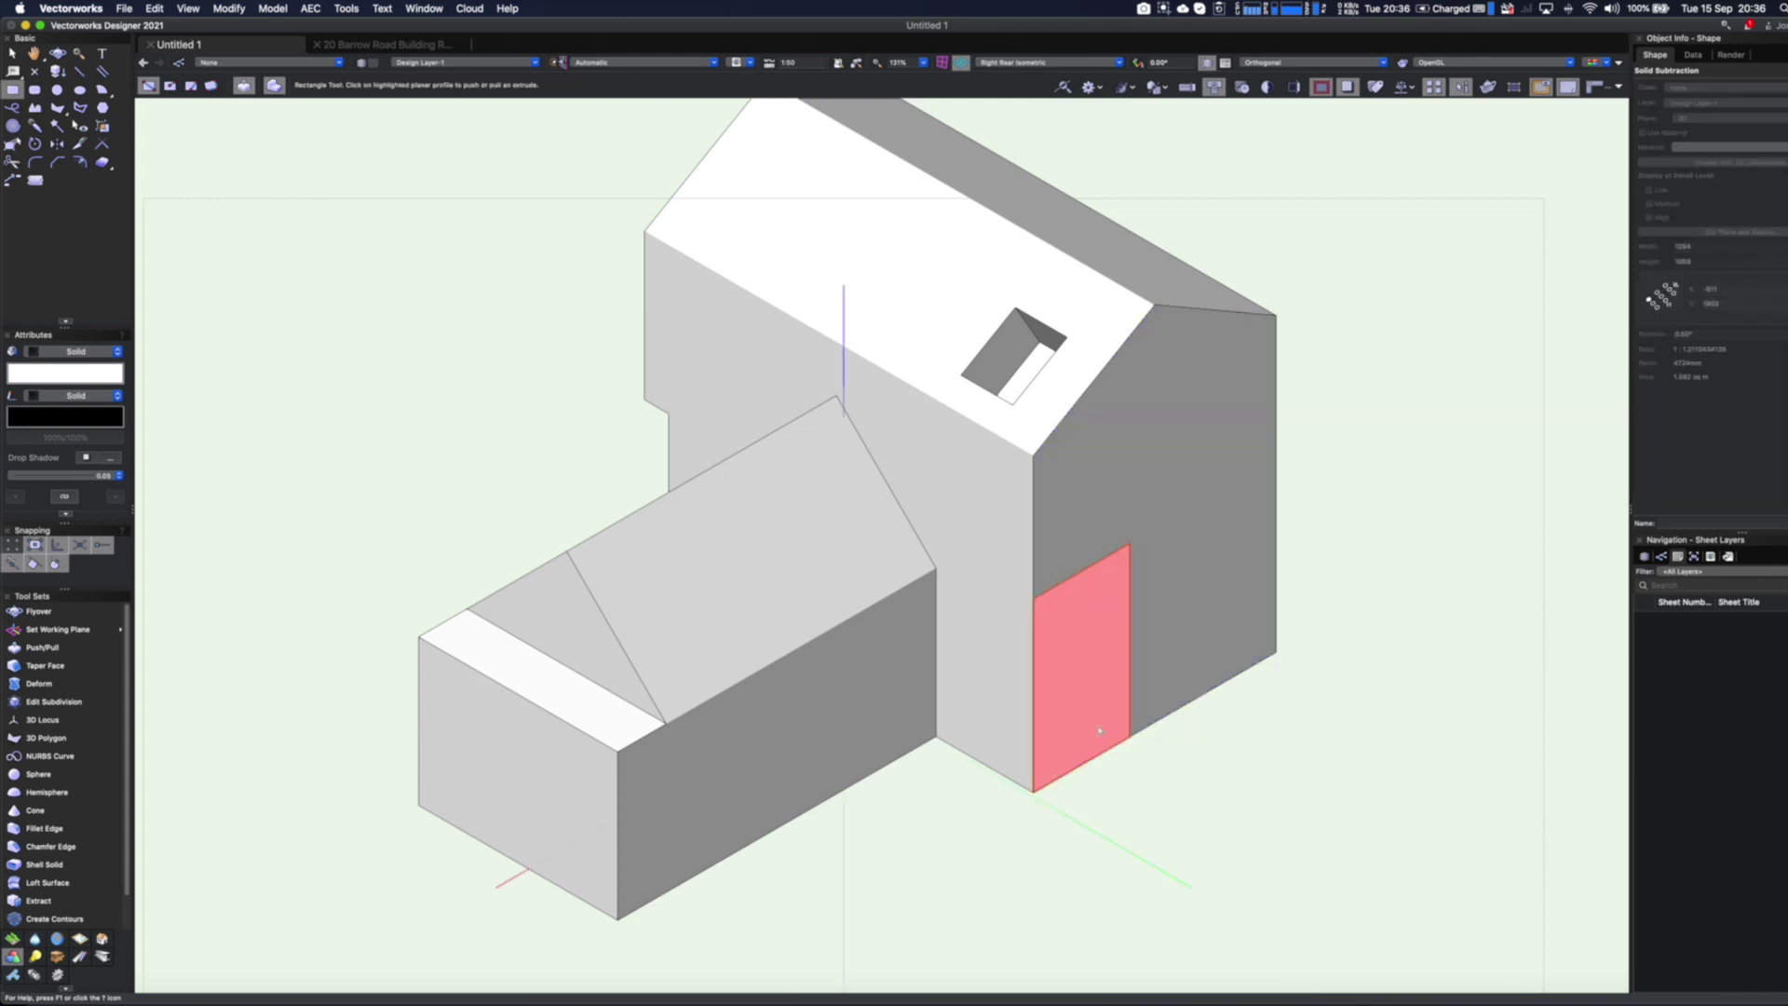
{"action": "left_click", "coordinate": [991, 753]}
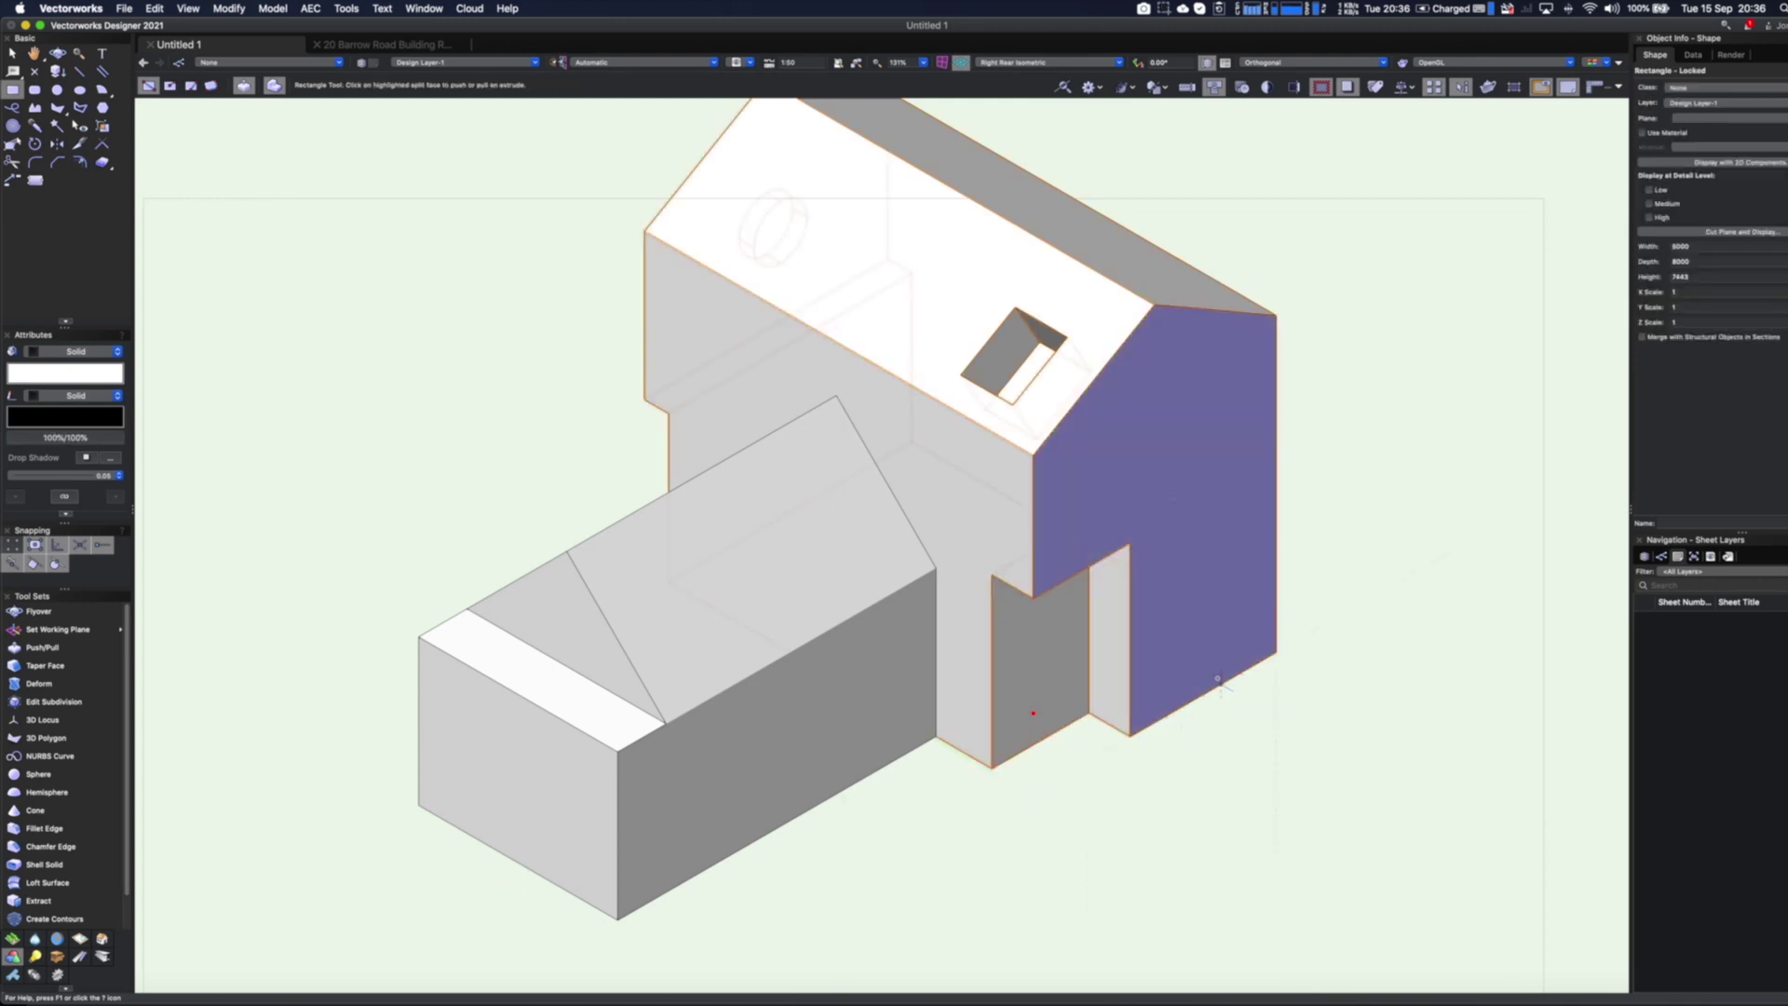
Draw a rectangle about 1140 mm wide at the rear gable wall's other lower corner and pull it outward about 890 mm
{"action": "left_click", "coordinate": [1220, 492]}
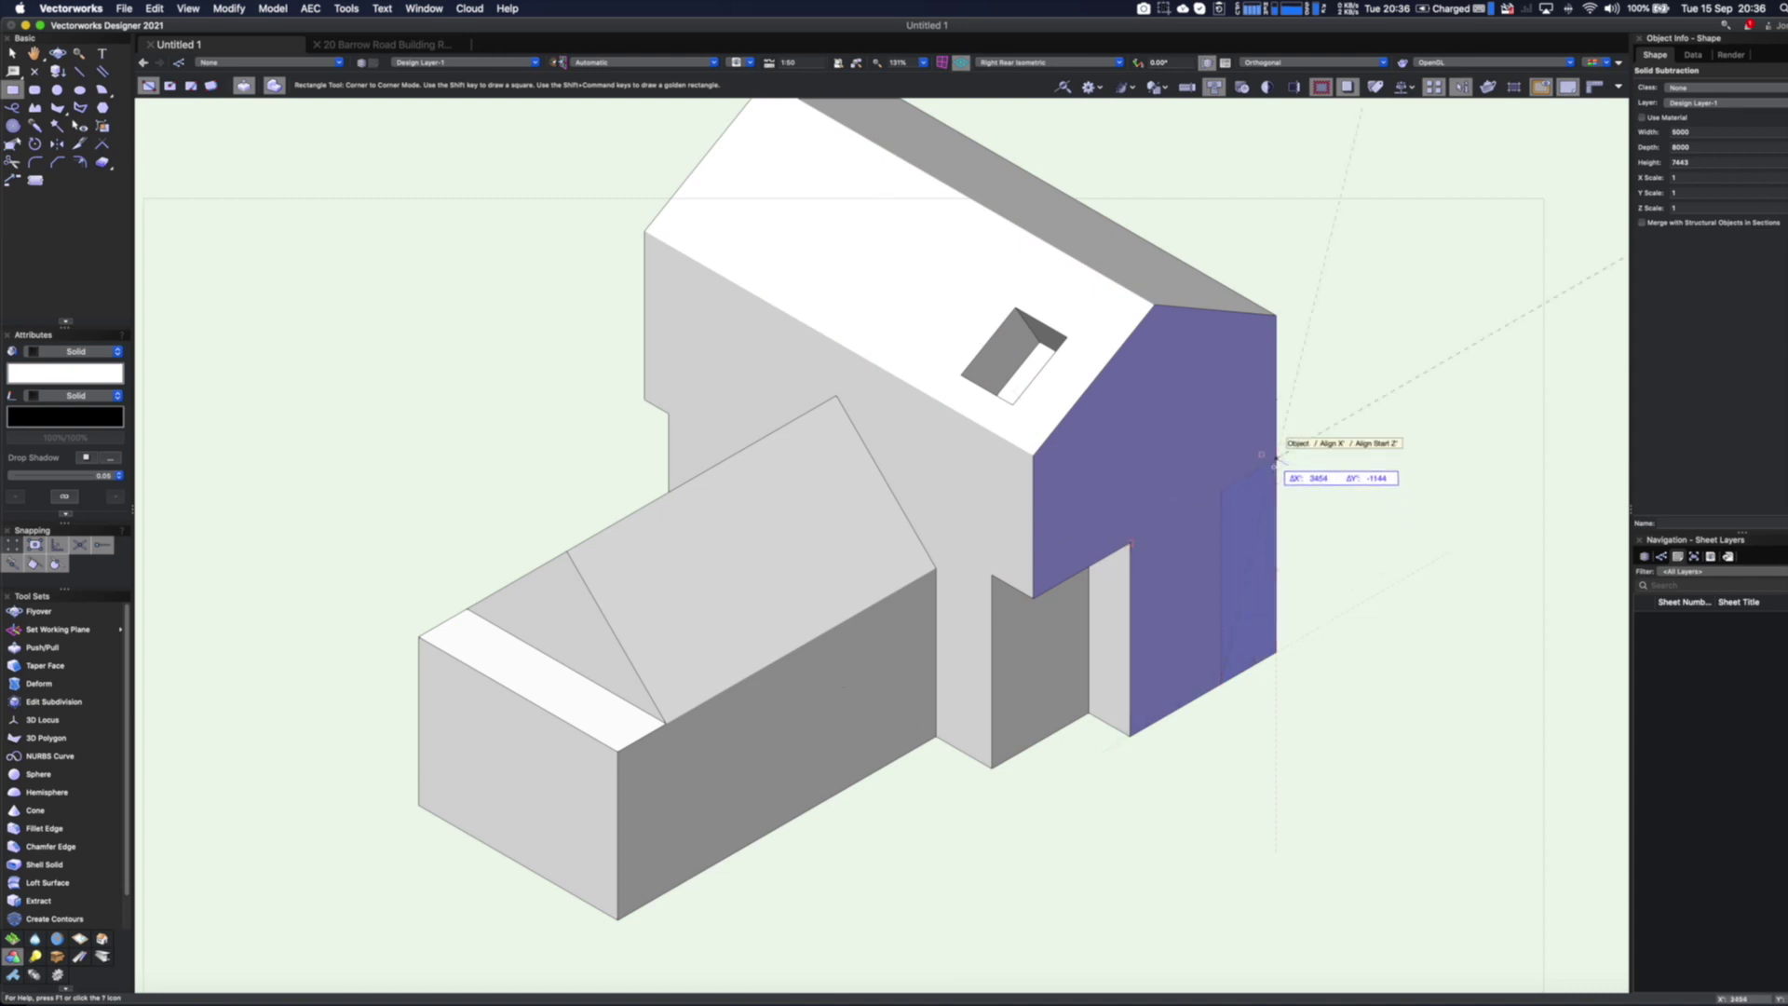
{"action": "left_click", "coordinate": [1274, 652]}
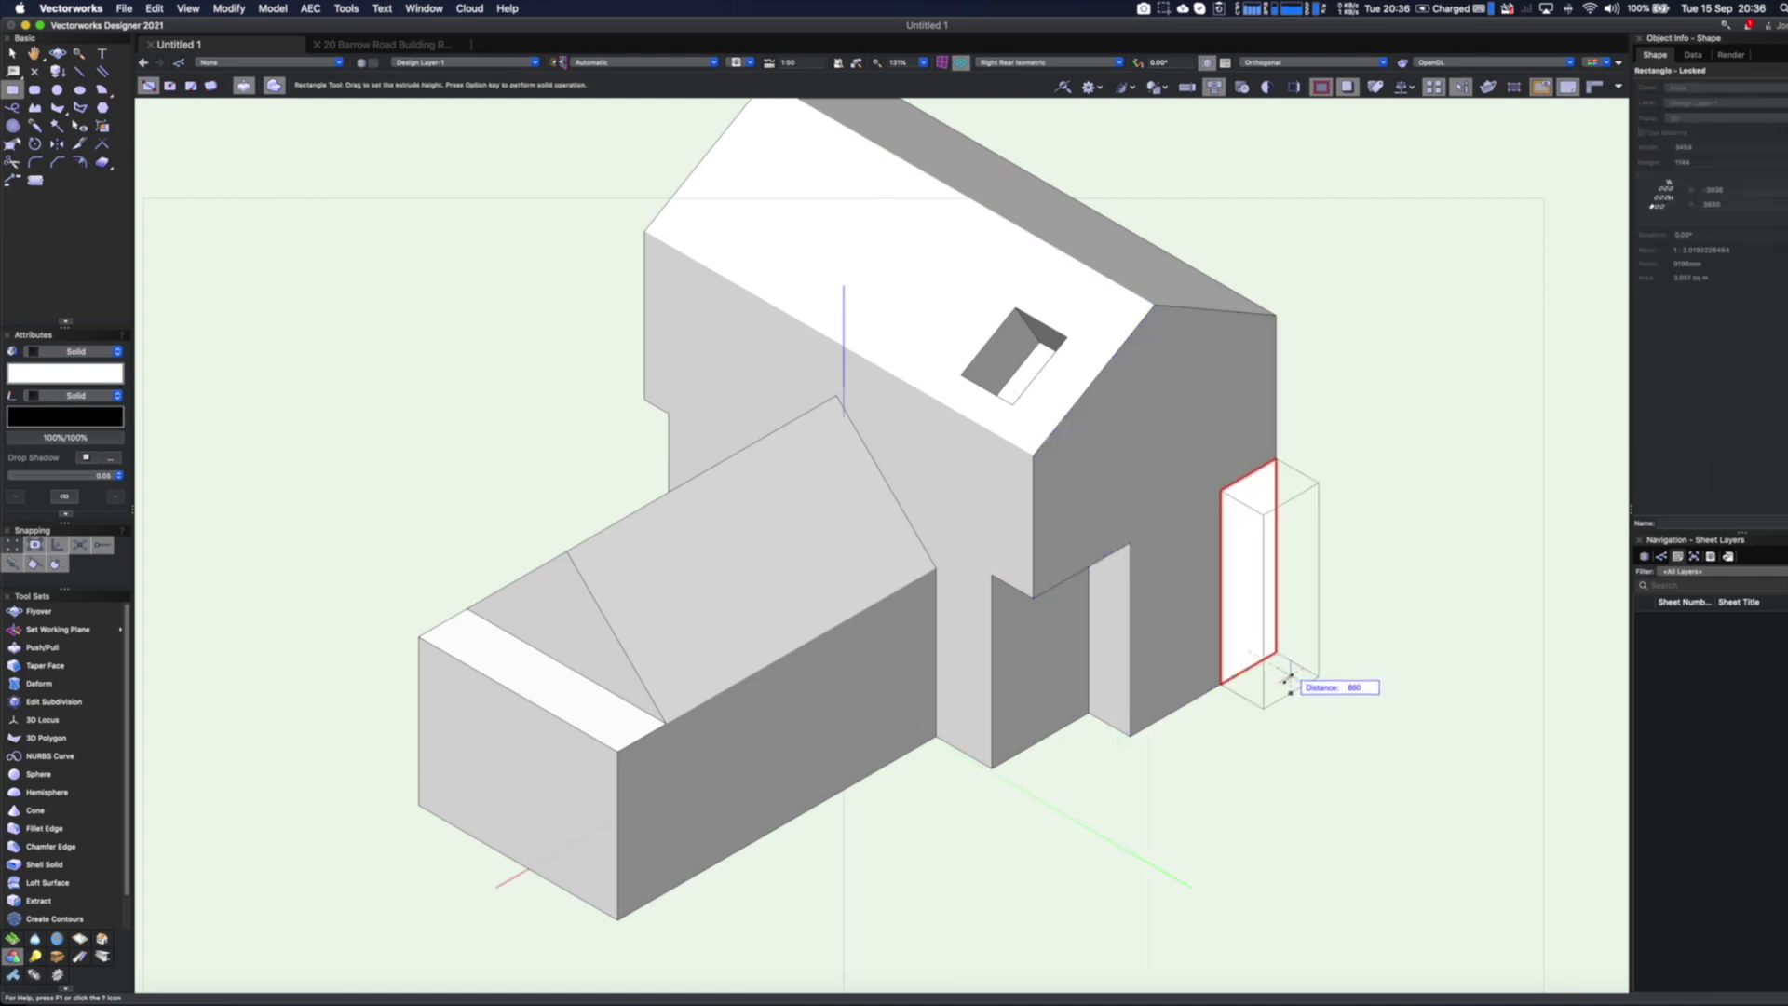
{"action": "left_click", "coordinate": [1289, 677]}
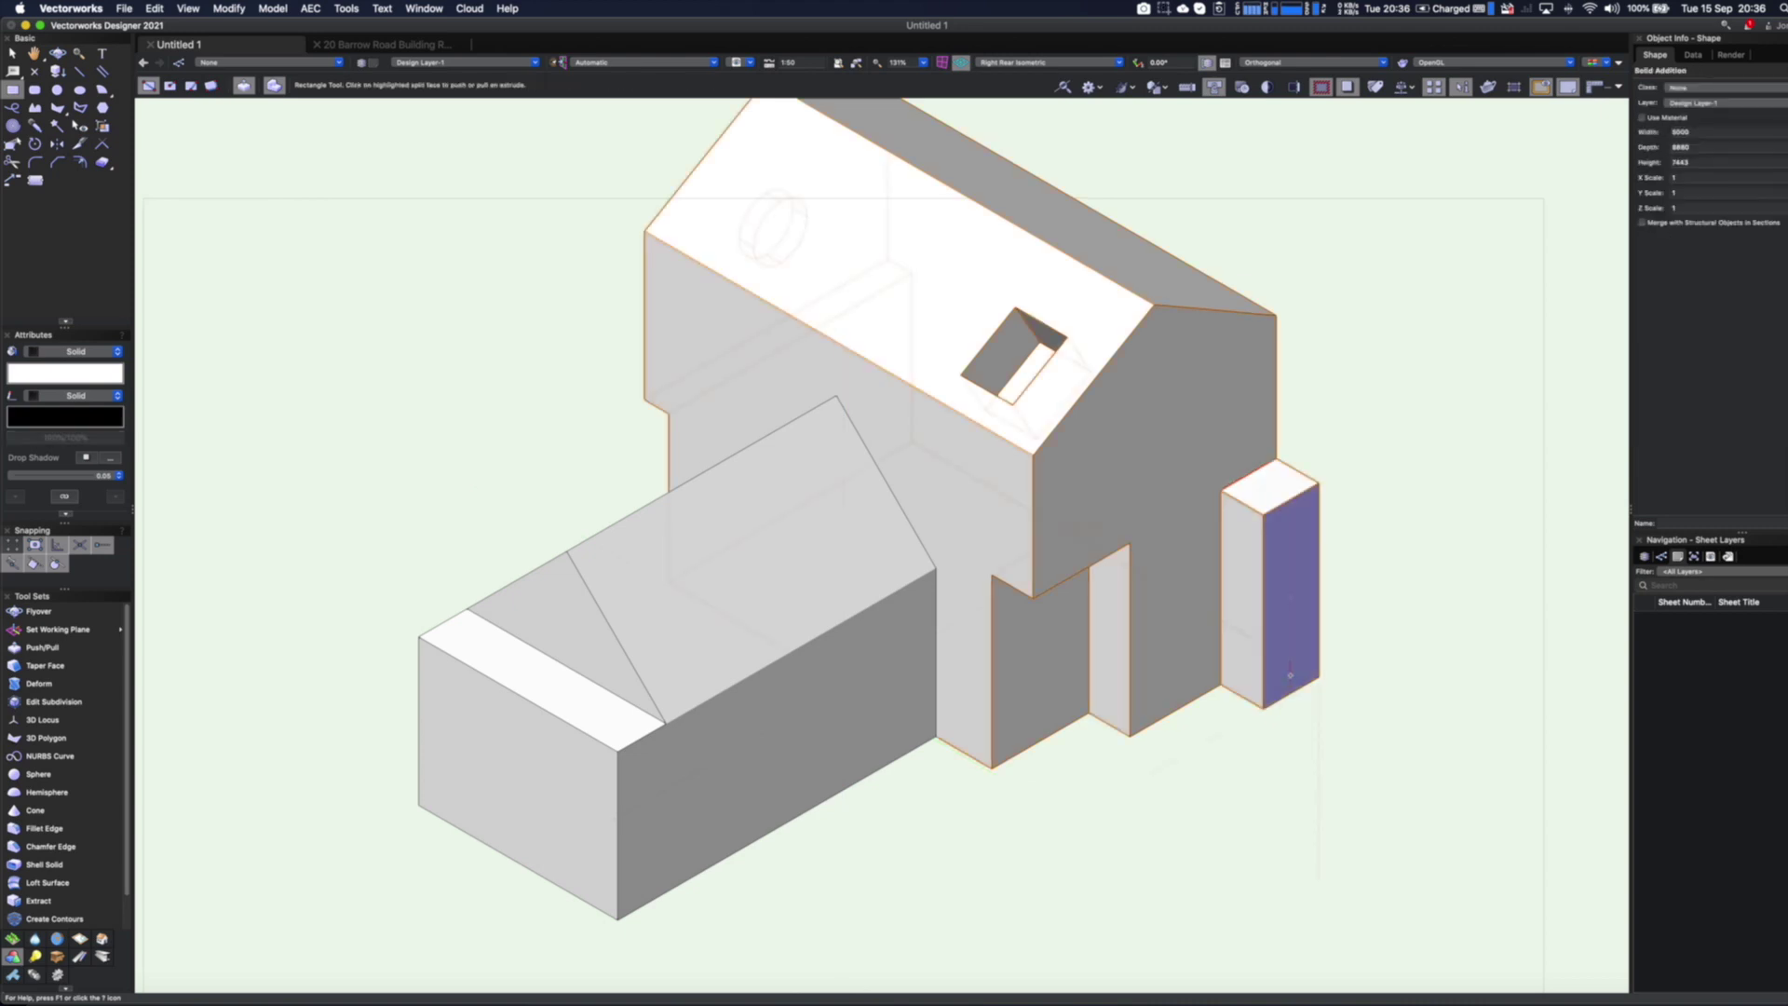
Open the large house's solid subtraction through feature editing of the rectangular roof recess and clear the selection inside it
{"action": "middle_click_drag", "start_coordinate": [1332, 697], "coordinate": [948, 427], "text": "super"}
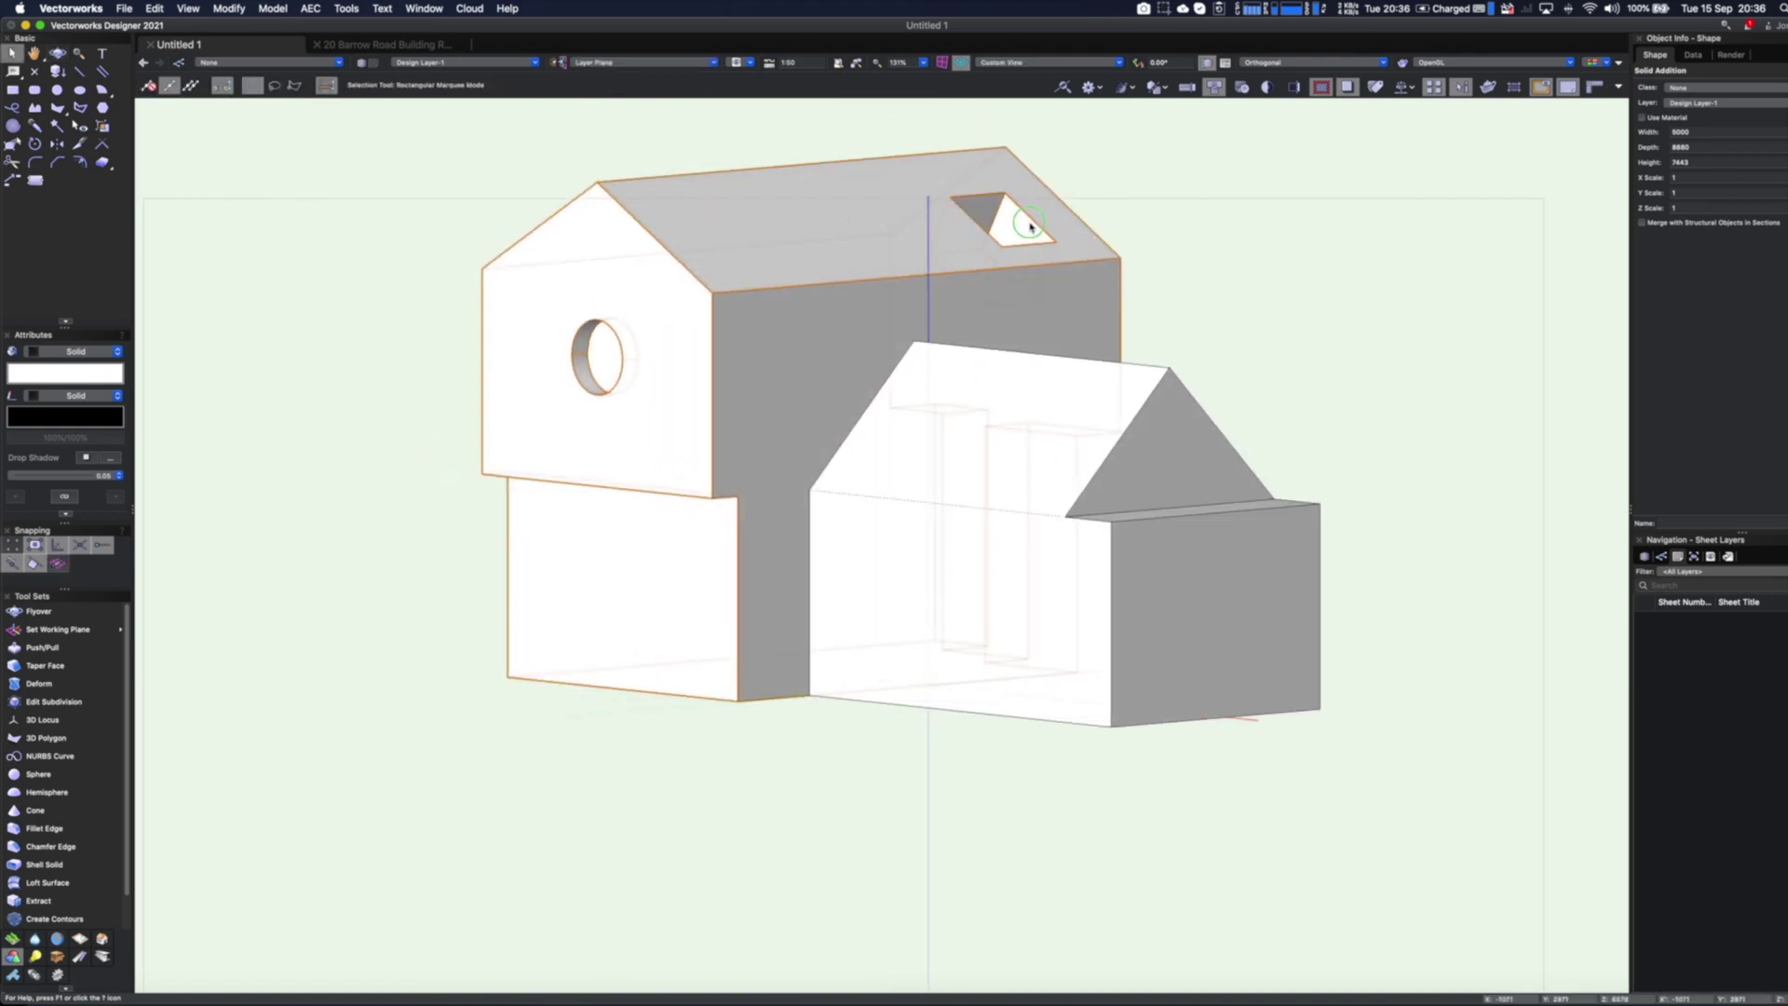
{"action": "right_click", "coordinate": [1039, 232]}
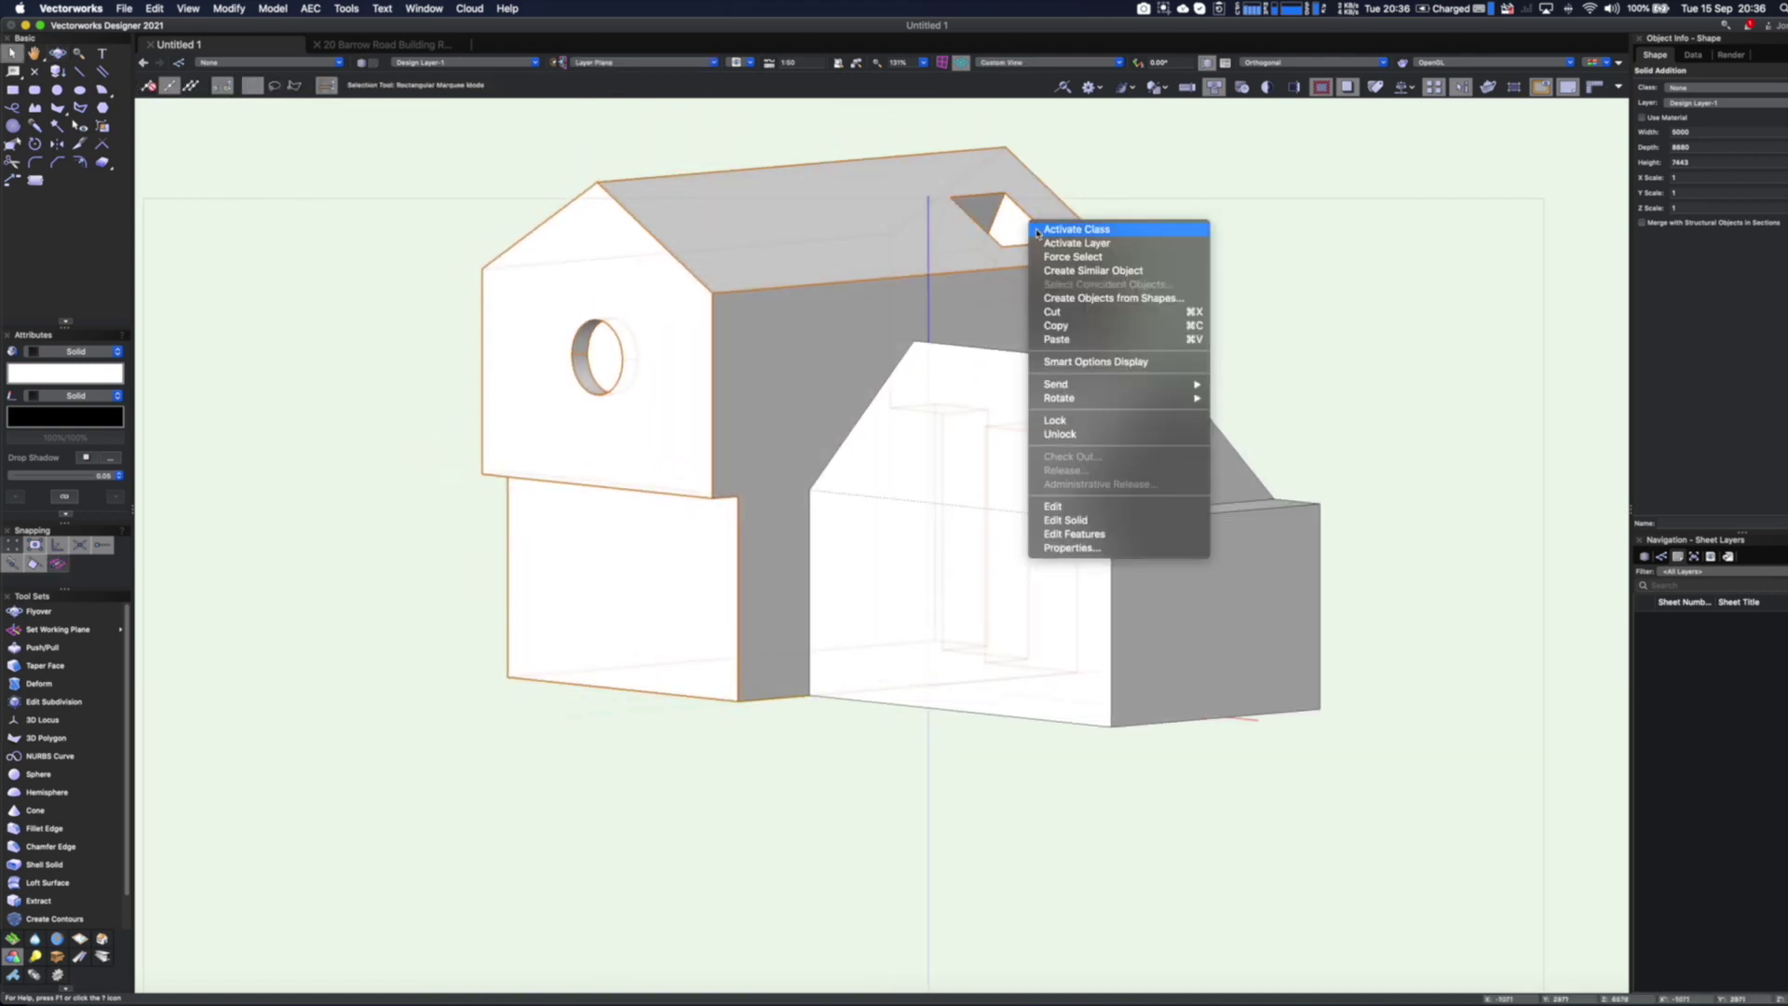
{"action": "left_click", "coordinate": [1088, 535]}
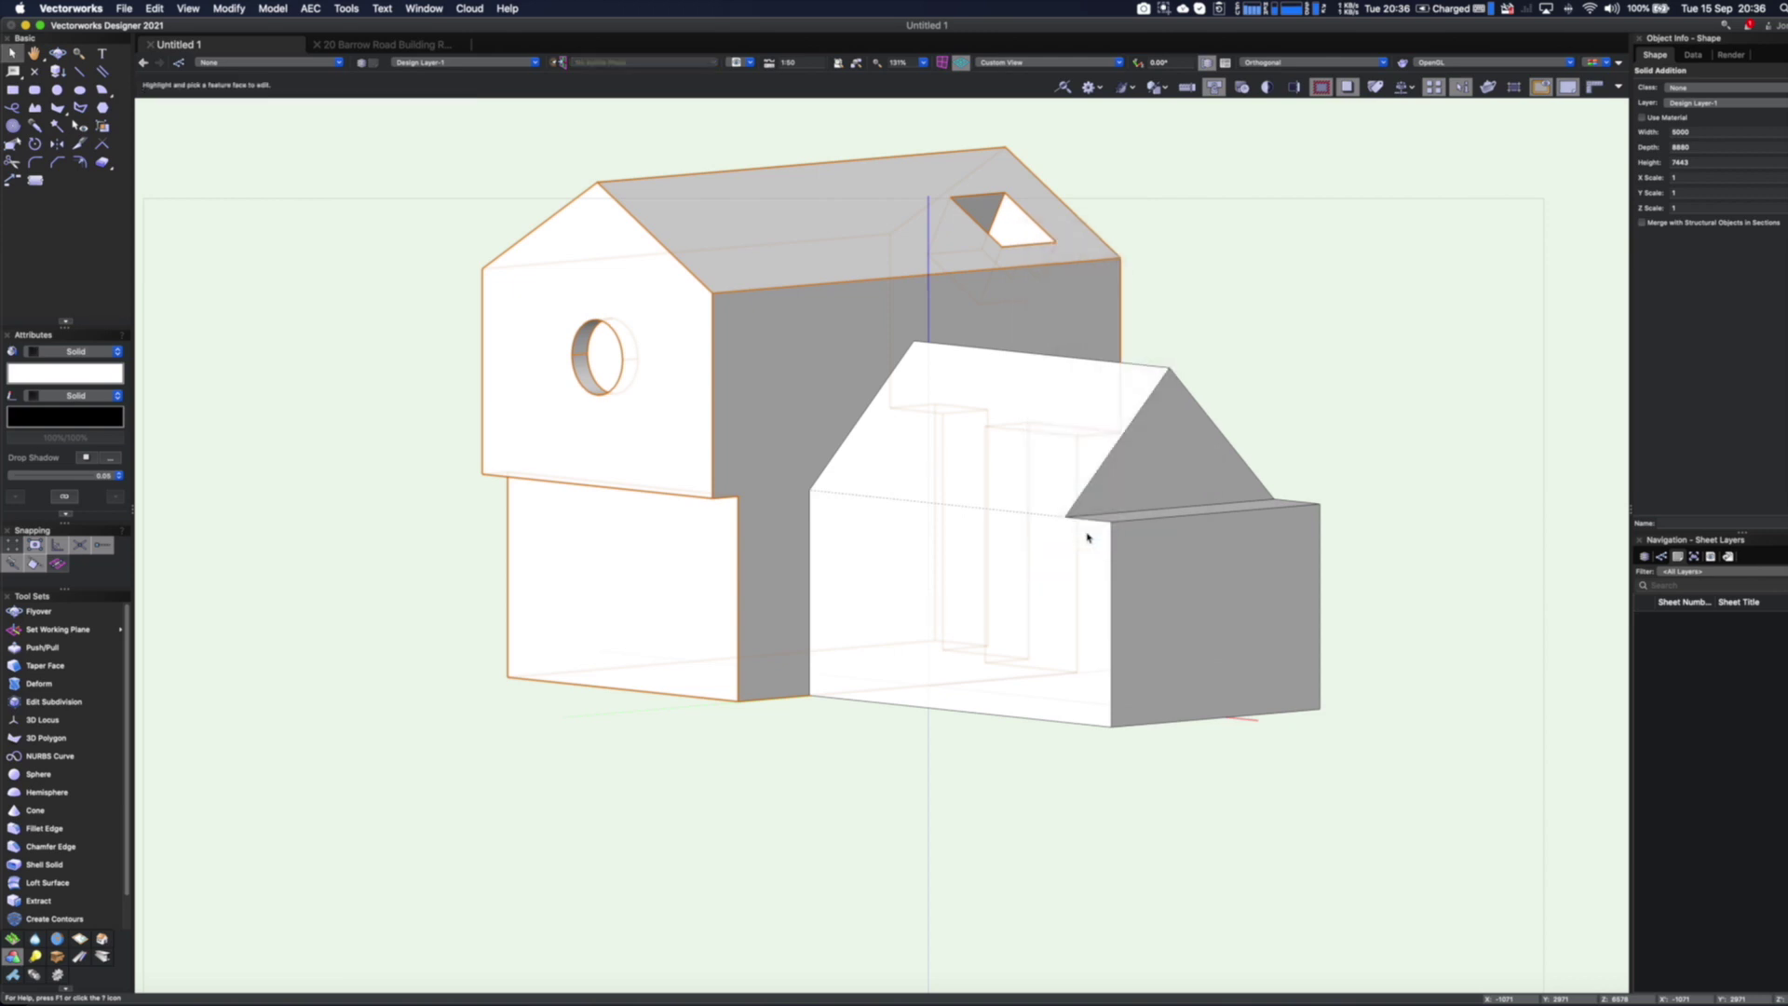
{"action": "left_click", "coordinate": [983, 206]}
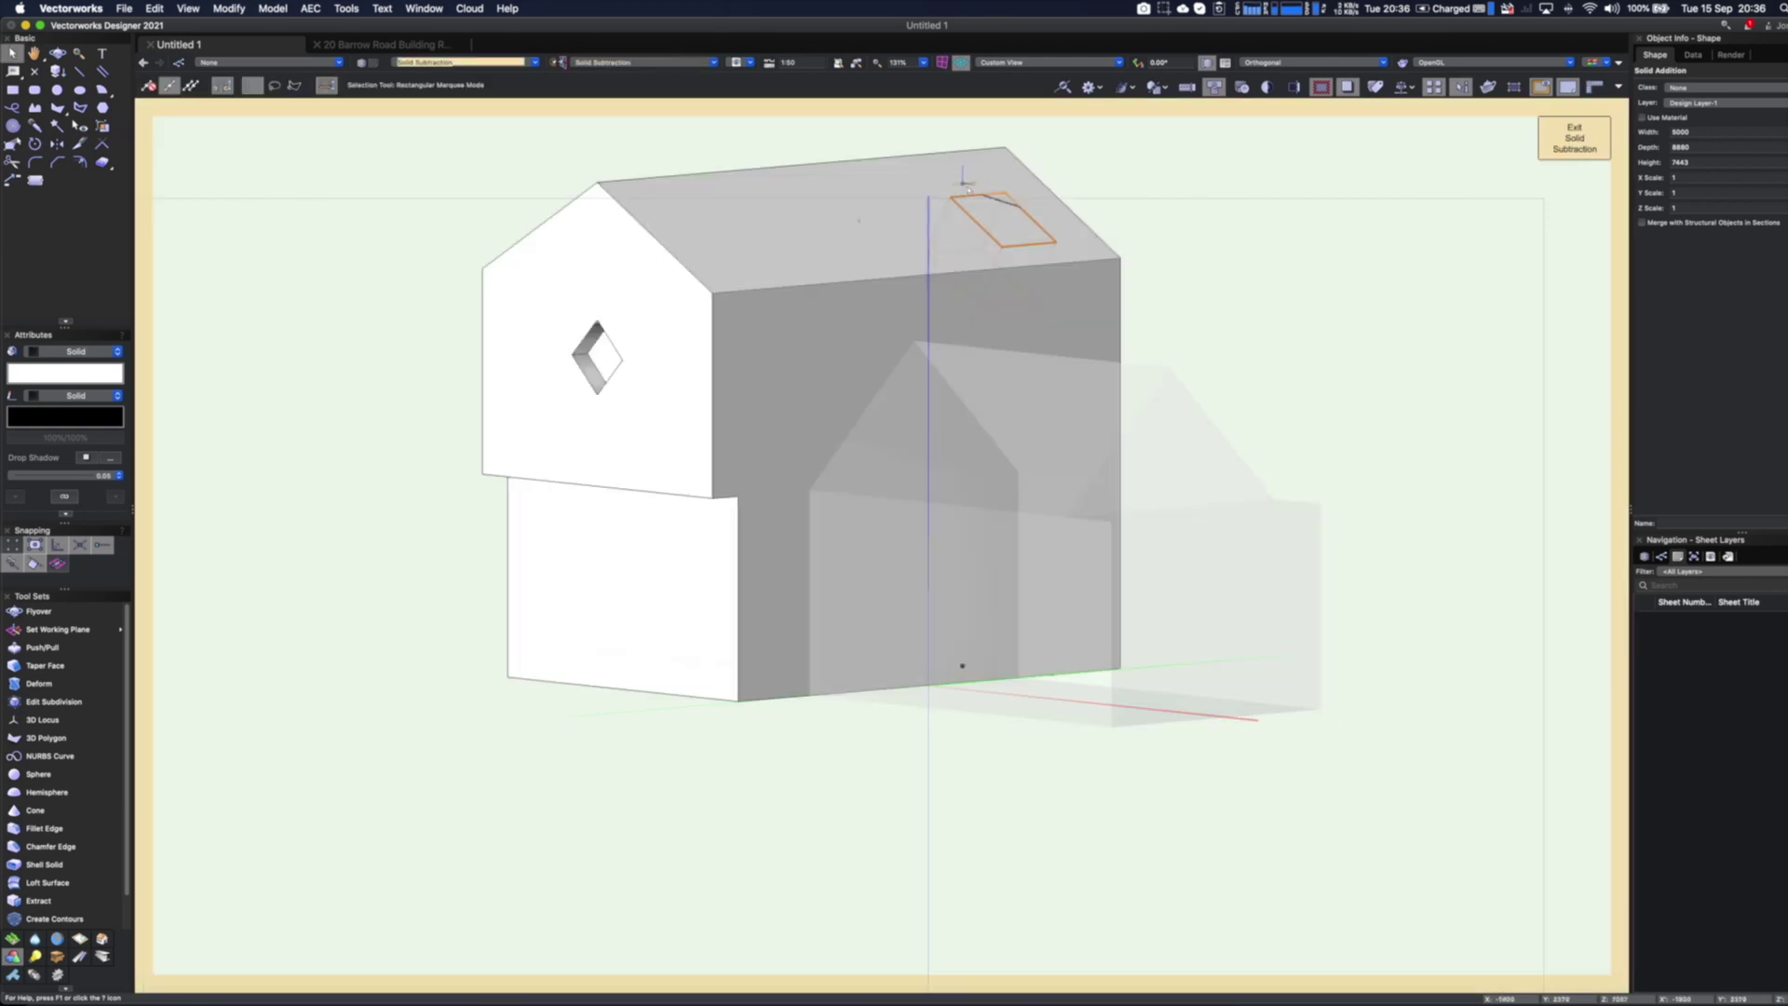
{"action": "left_click", "coordinate": [1001, 217]}
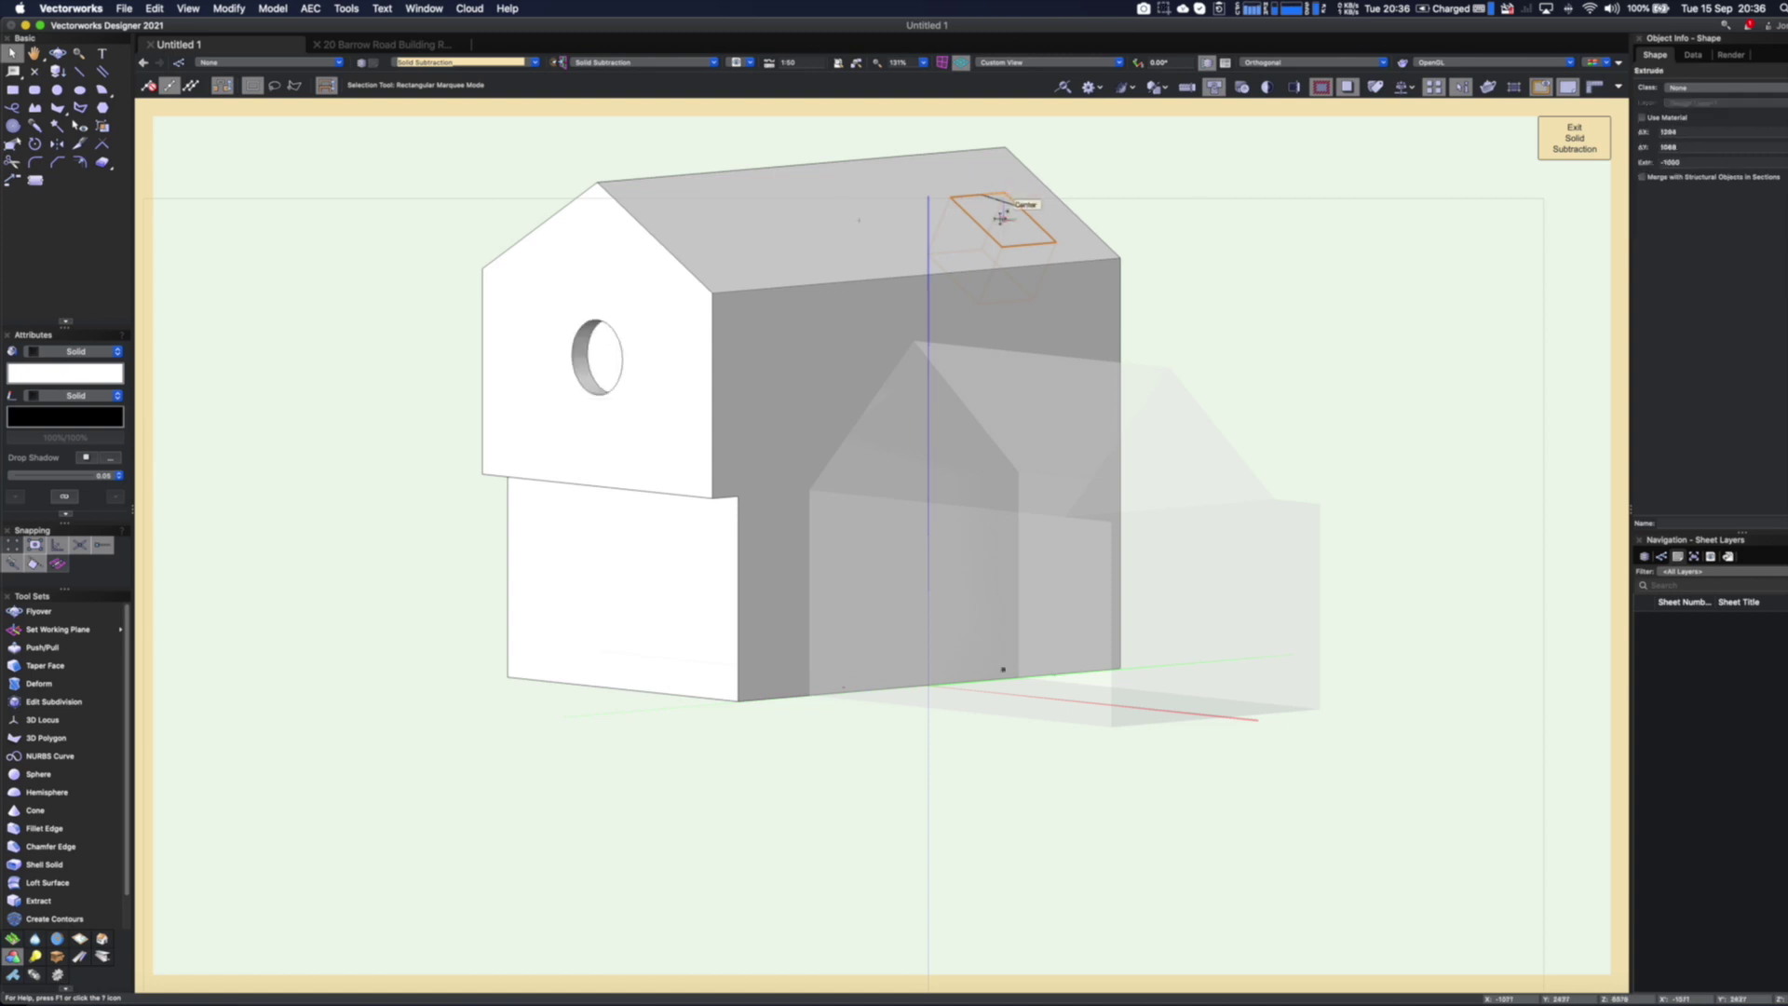
{"action": "left_click", "coordinate": [1105, 215]}
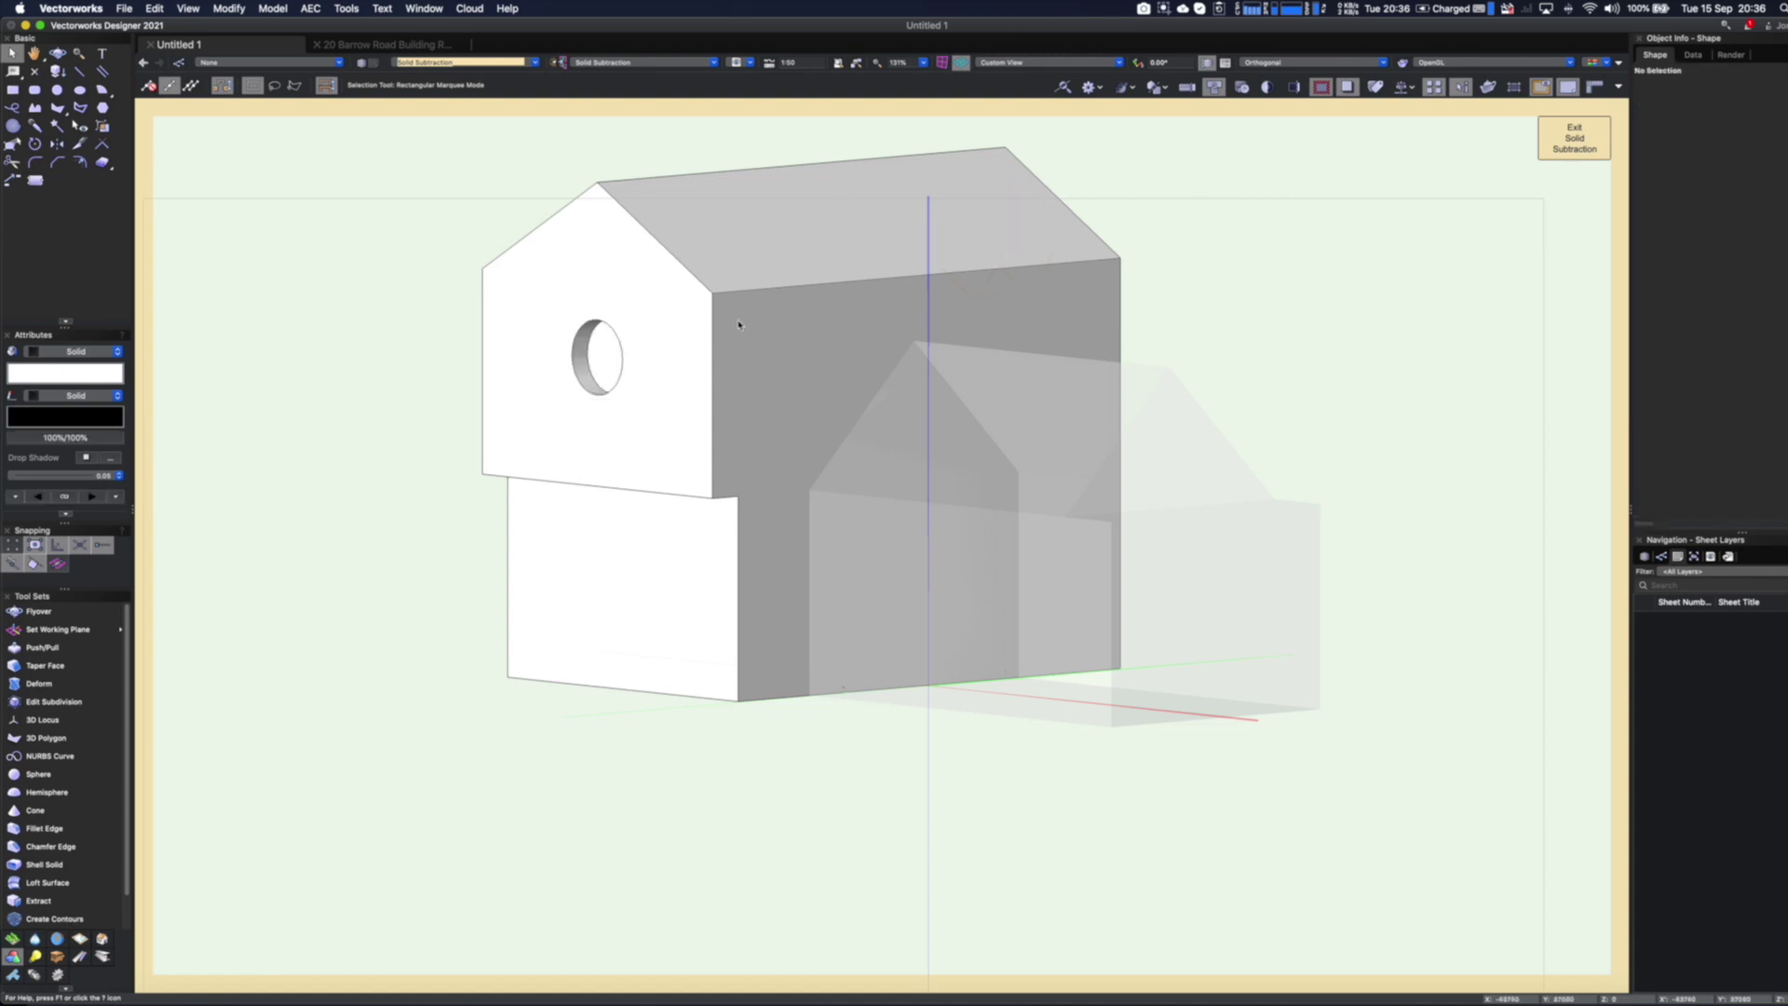
Remove the circular hole from the large house's gable wall through feature editing and exit the nested solid editing
{"action": "left_click", "coordinate": [618, 362]}
{"action": "right_click", "coordinate": [598, 350]}
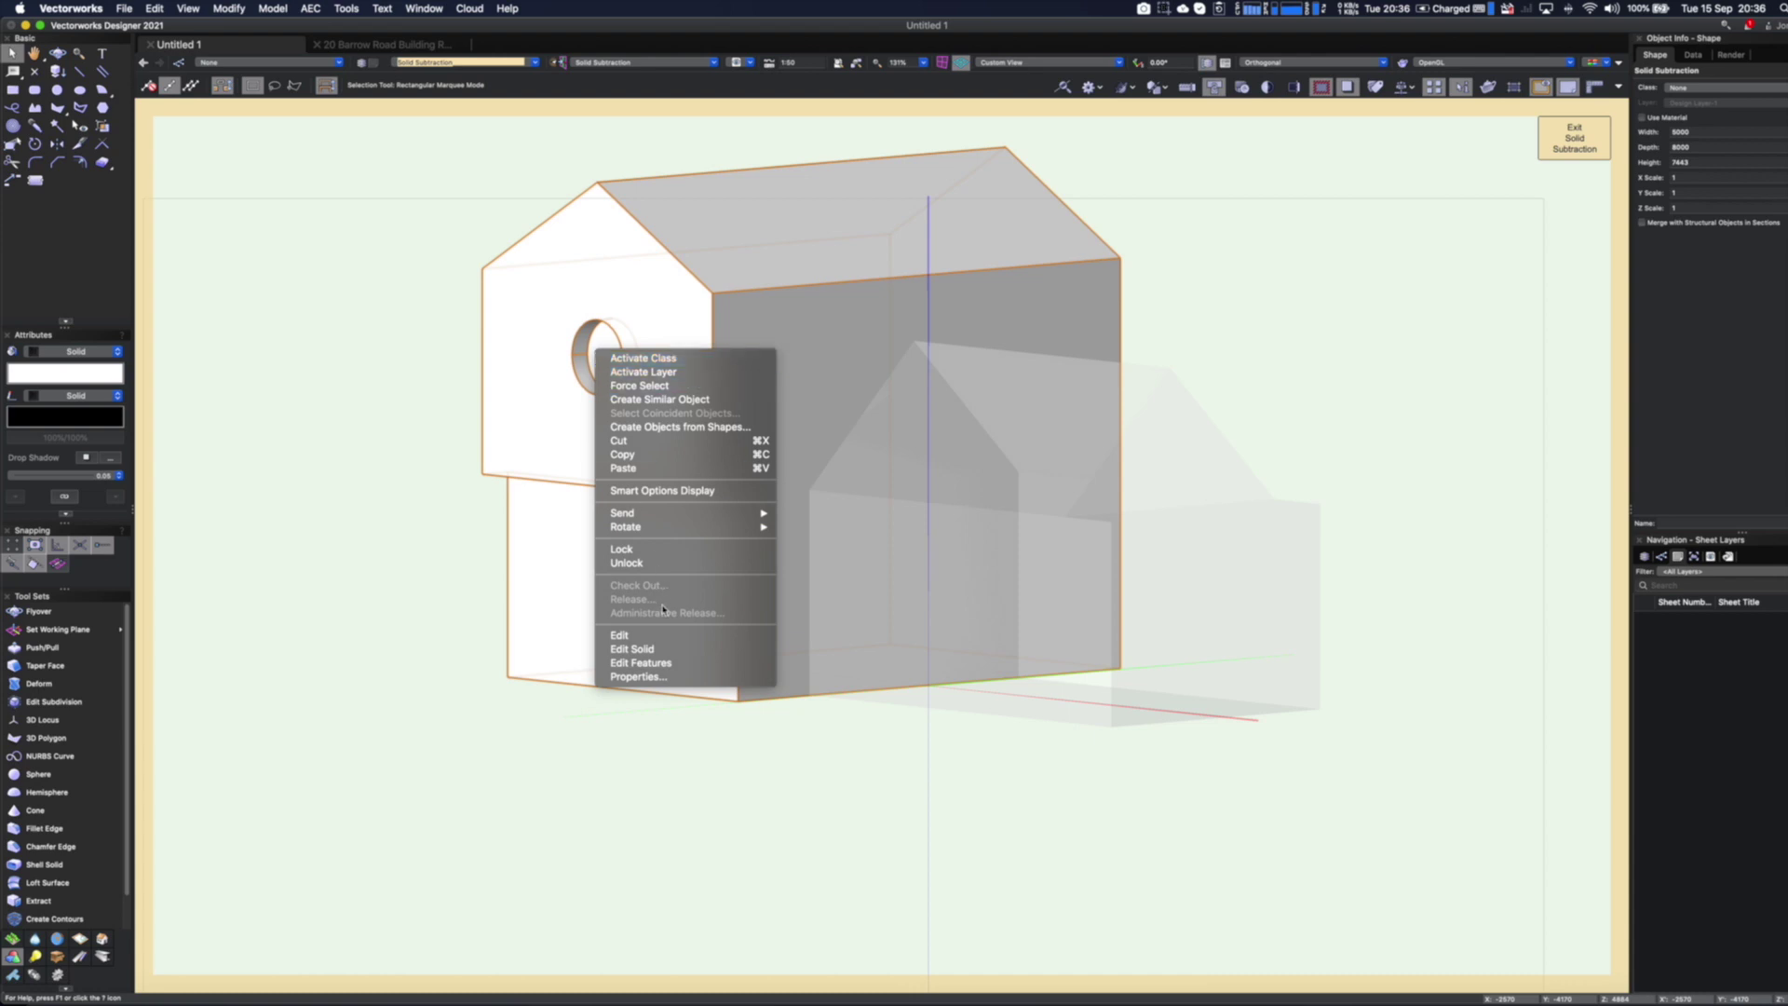
{"action": "left_click", "coordinate": [658, 663]}
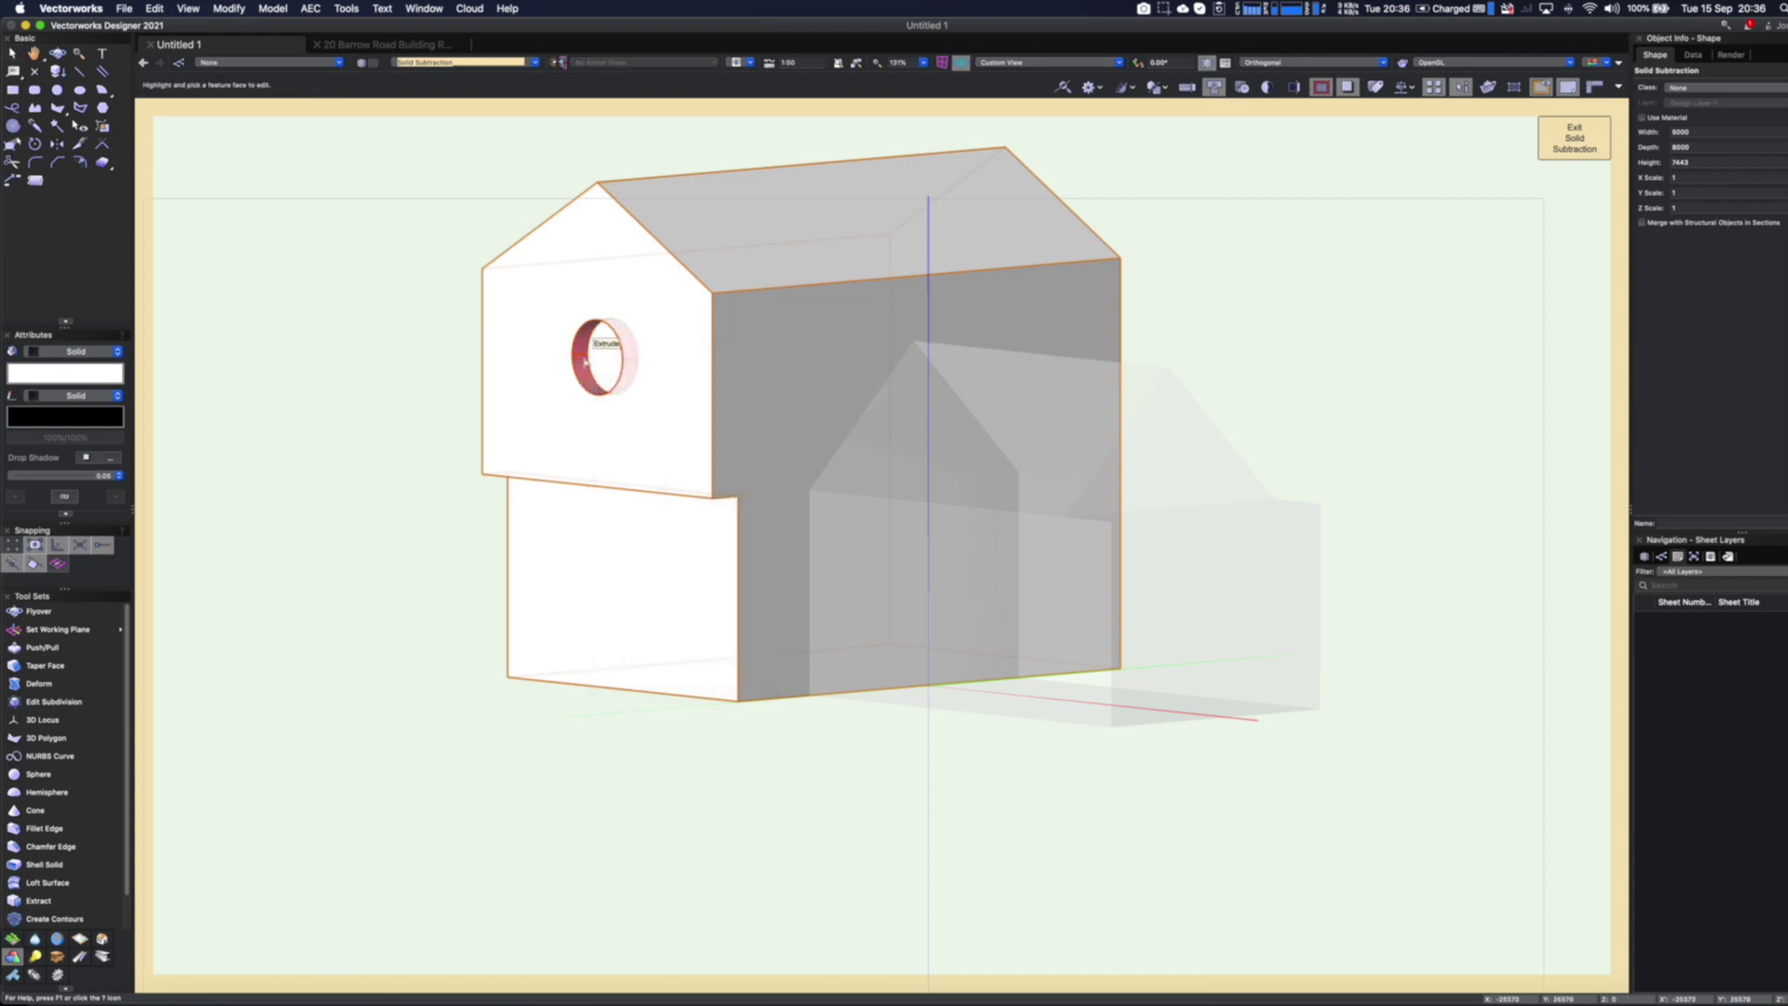
{"action": "left_click", "coordinate": [587, 363]}
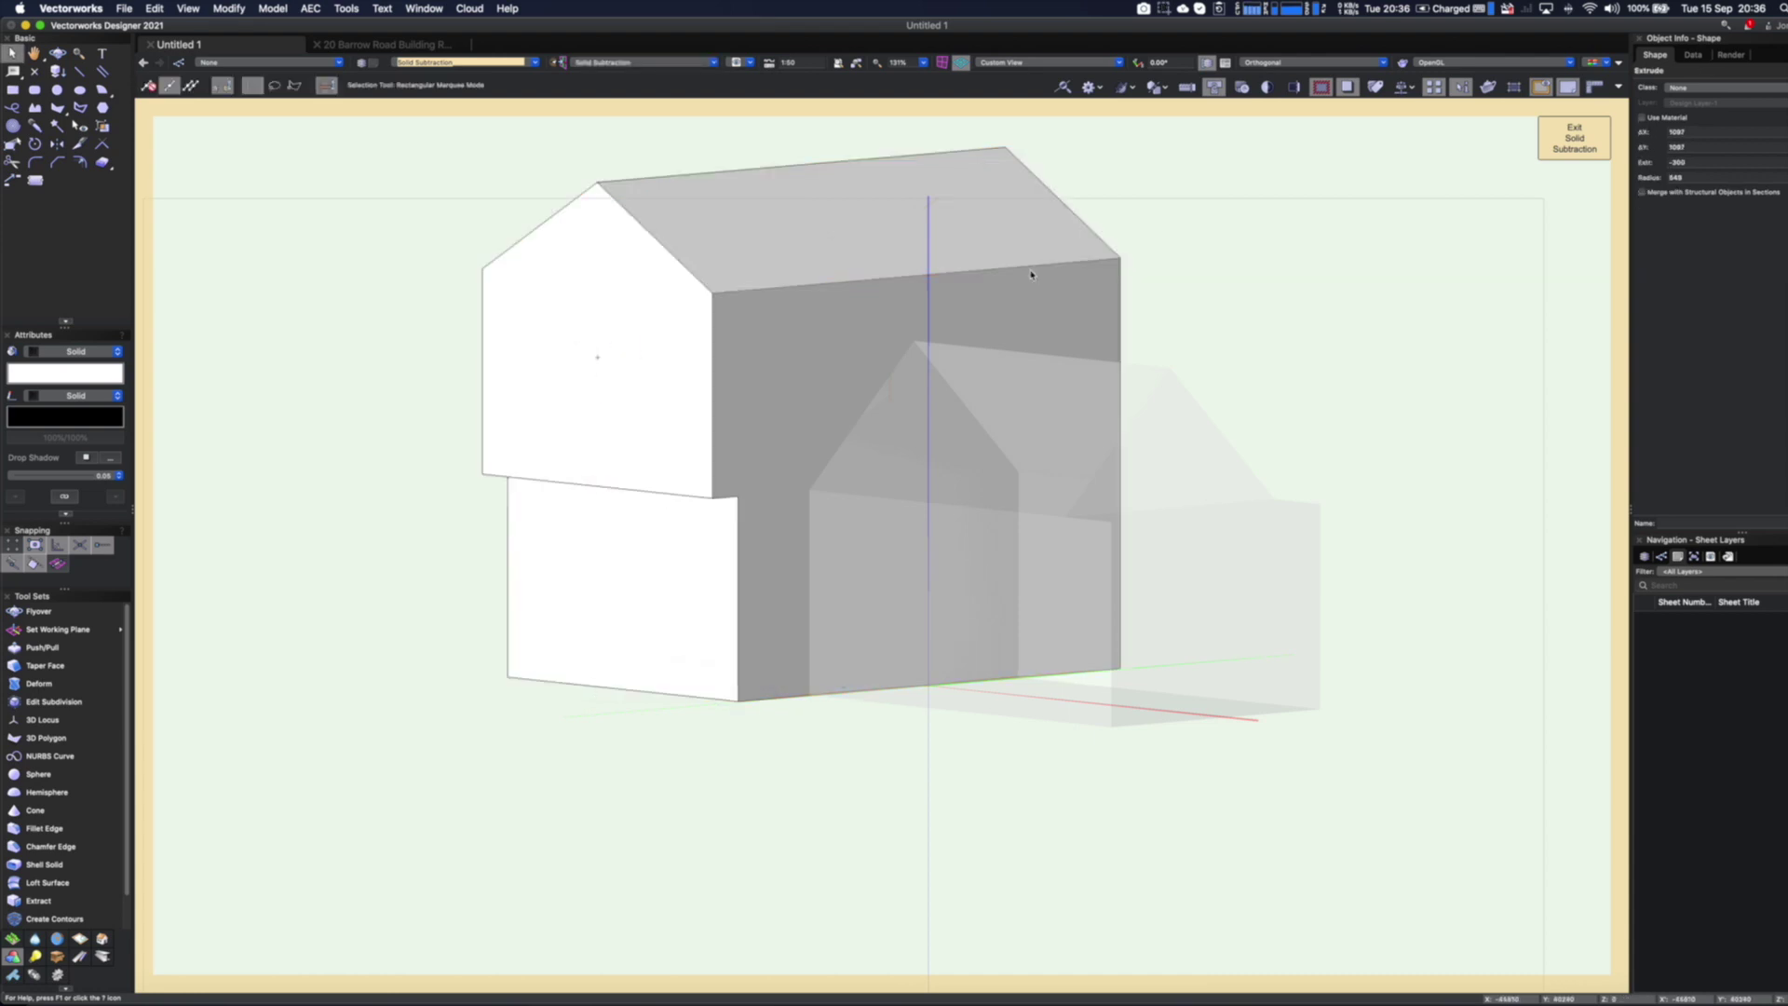
{"action": "left_click", "coordinate": [1579, 145]}
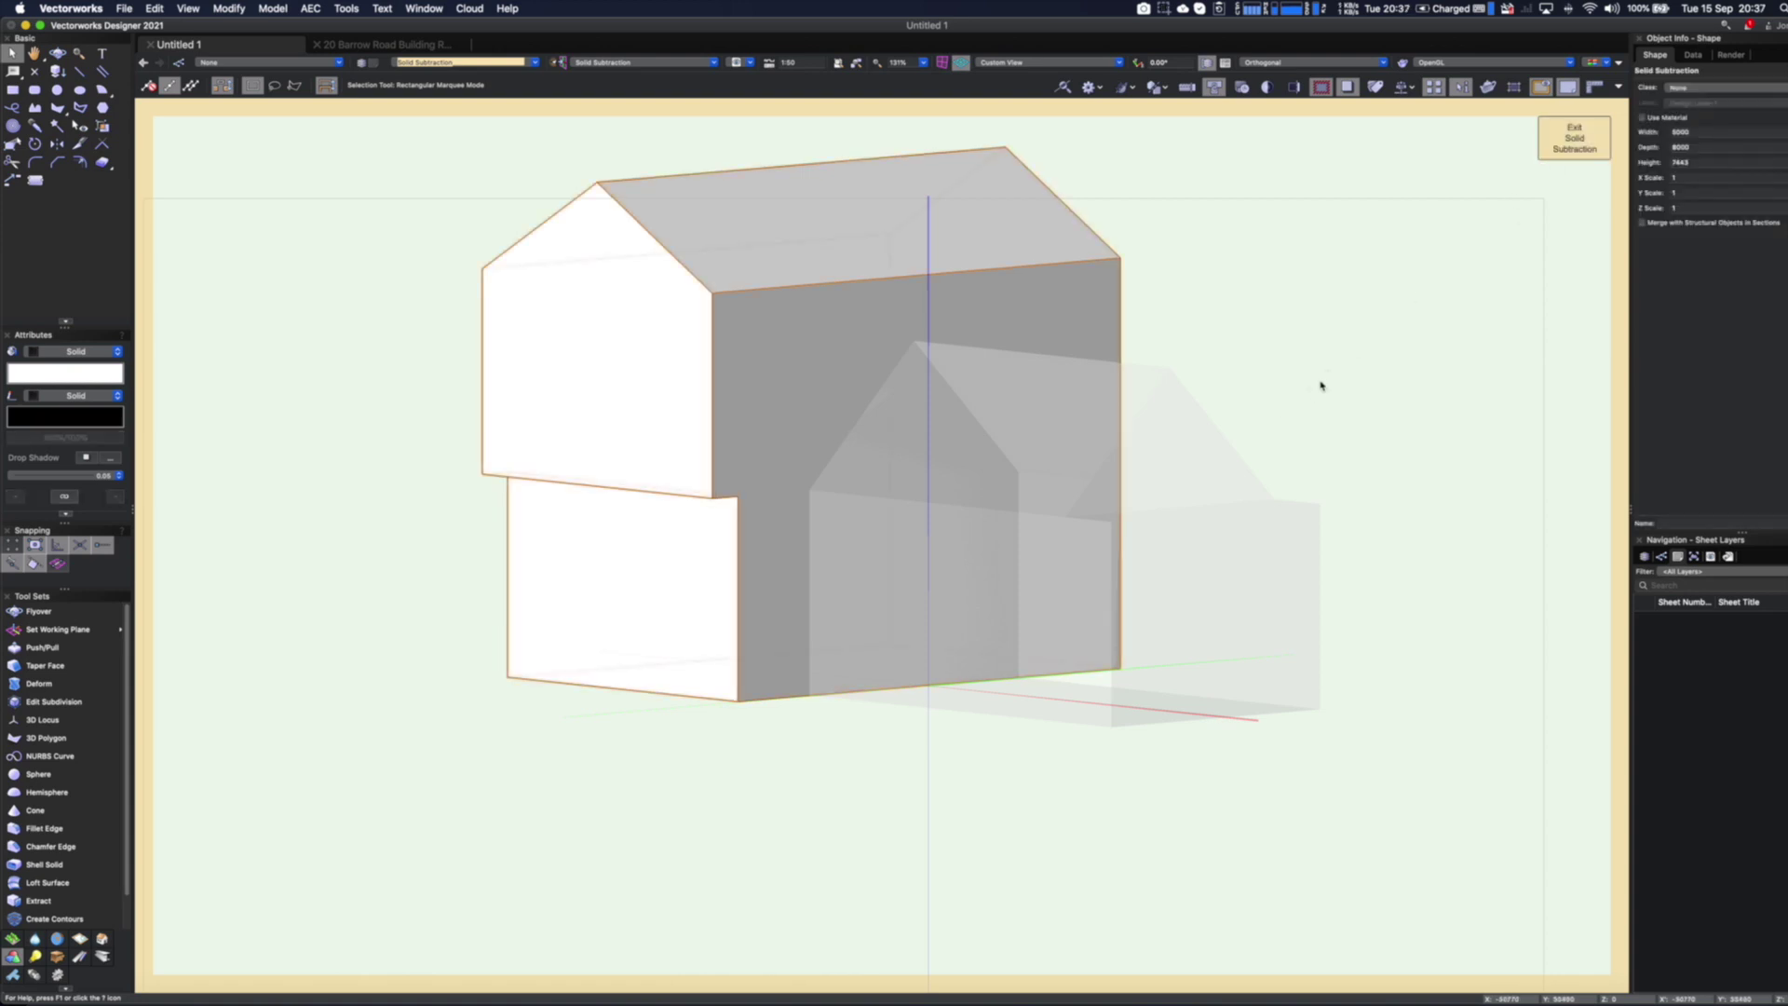
{"action": "left_click", "coordinate": [1577, 144]}
{"action": "left_click", "coordinate": [1577, 144]}
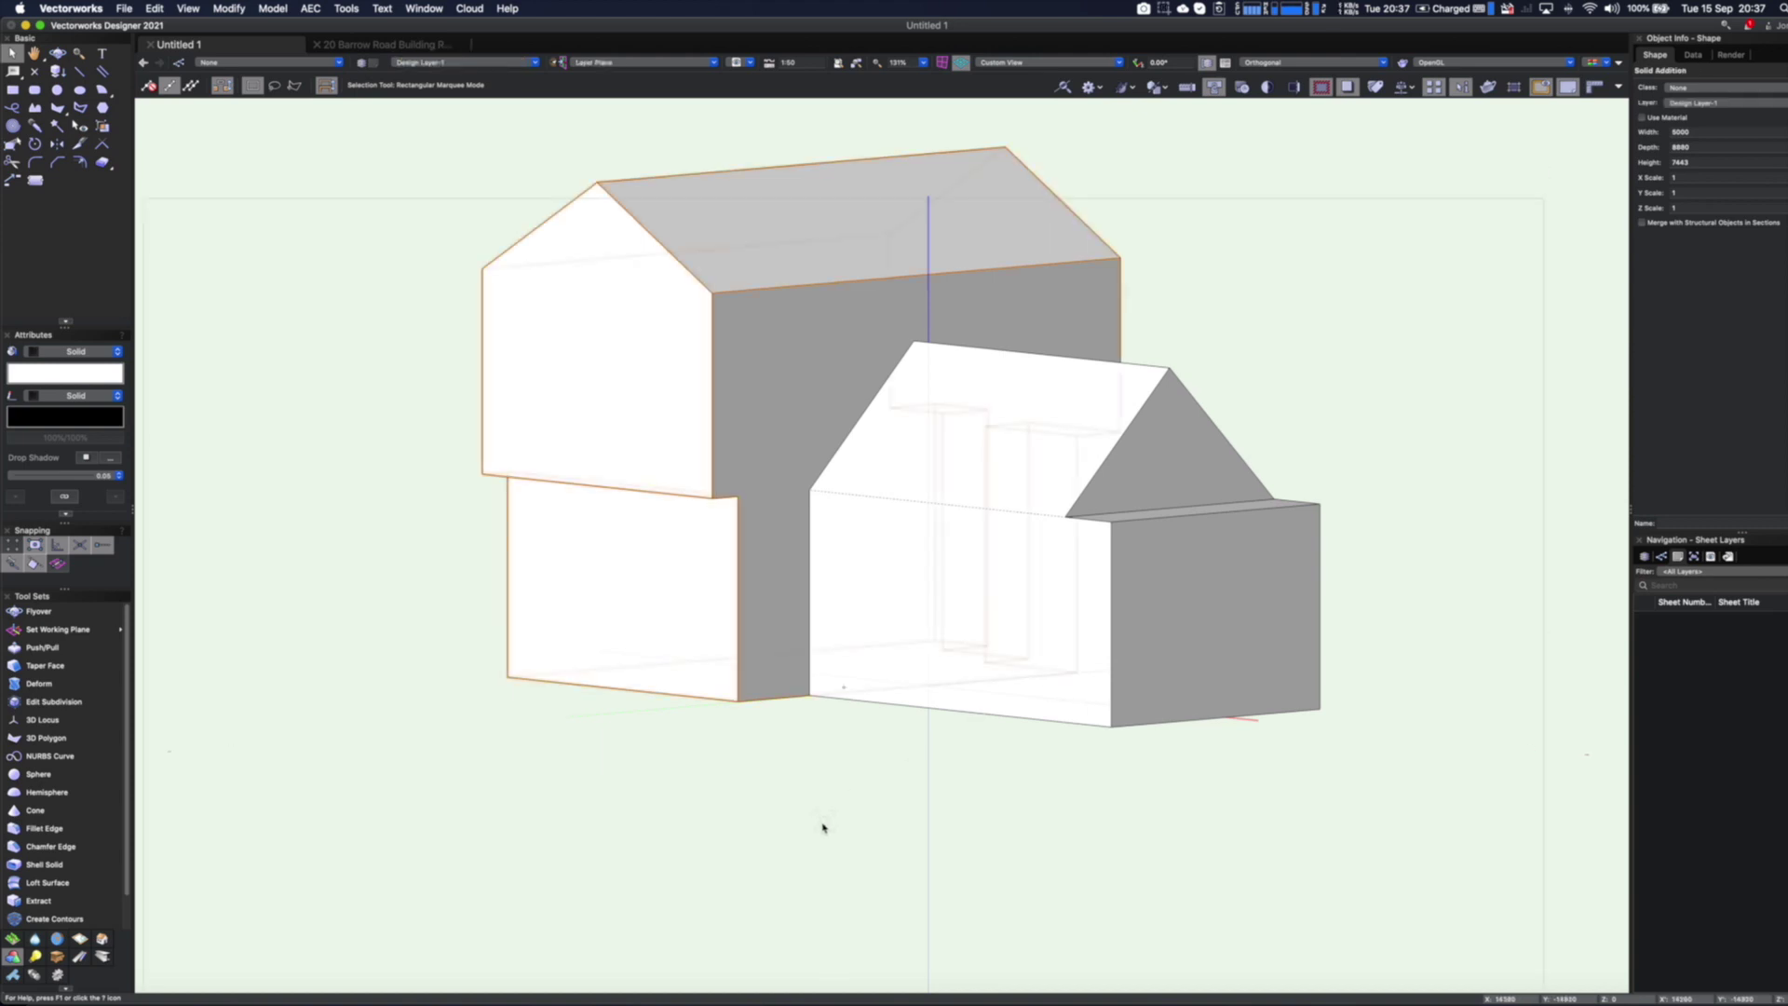
Select both houses and combine them into one solid with Add Solids
{"action": "key", "text": "super+a"}
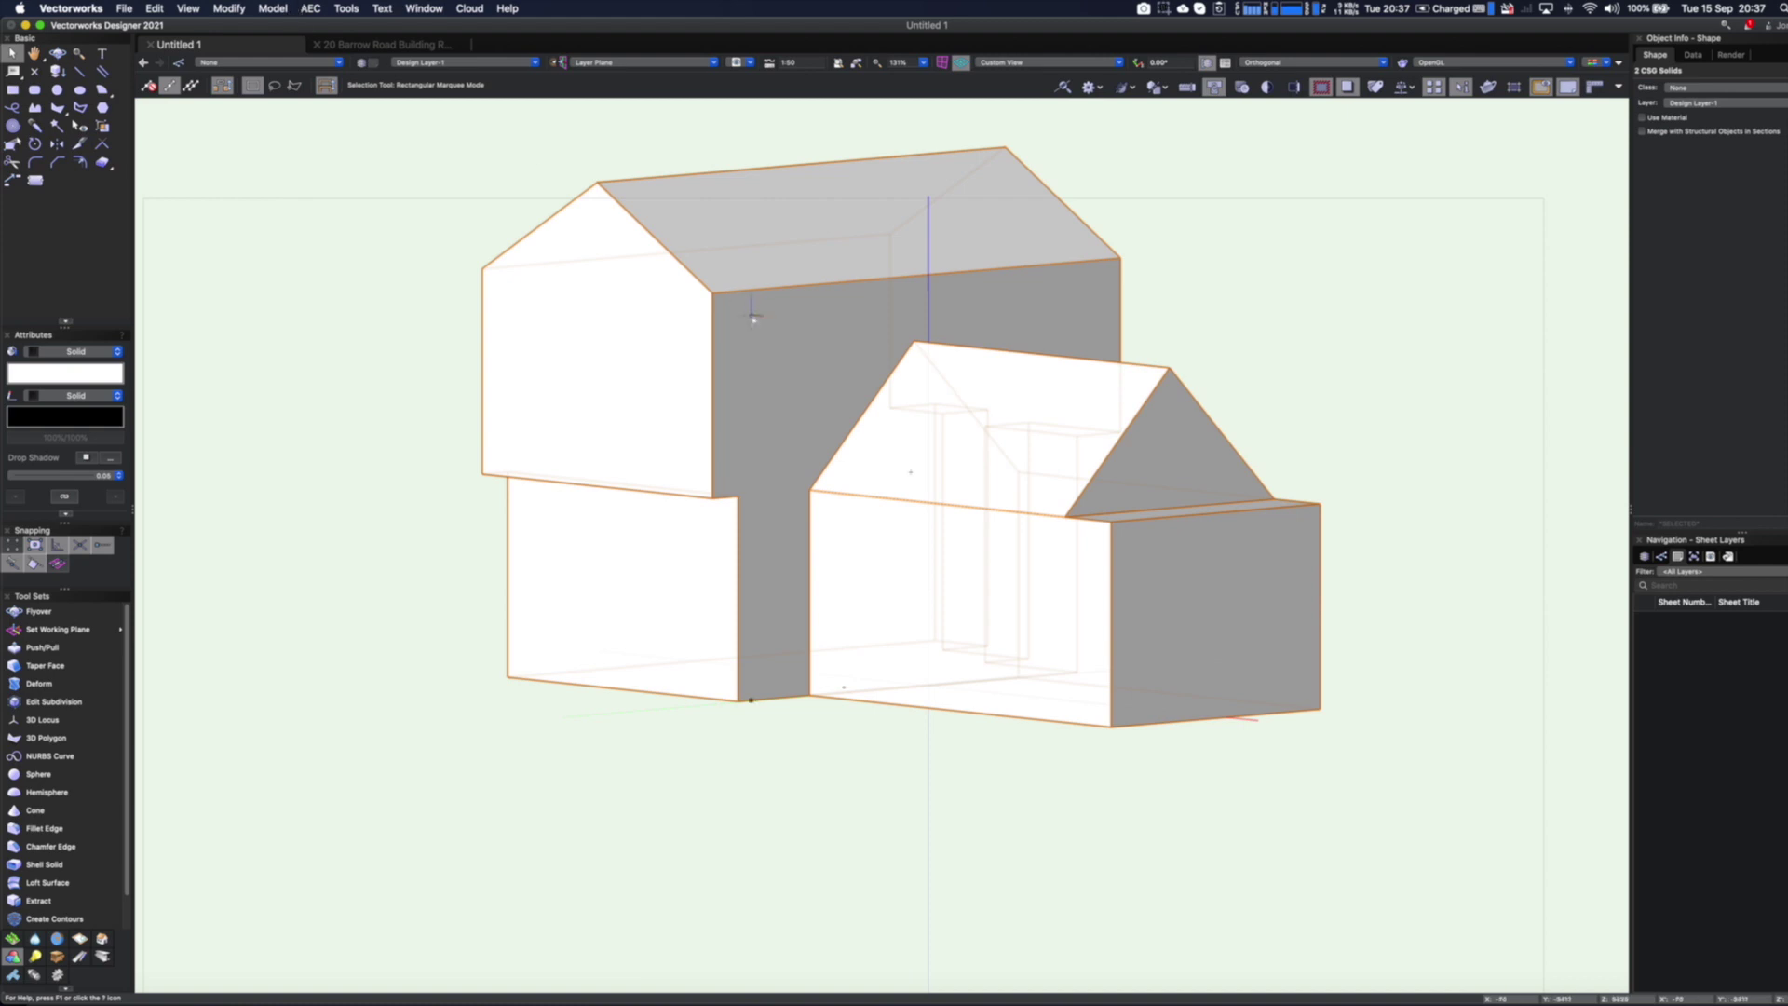
{"action": "key", "text": "ctrl+grave"}
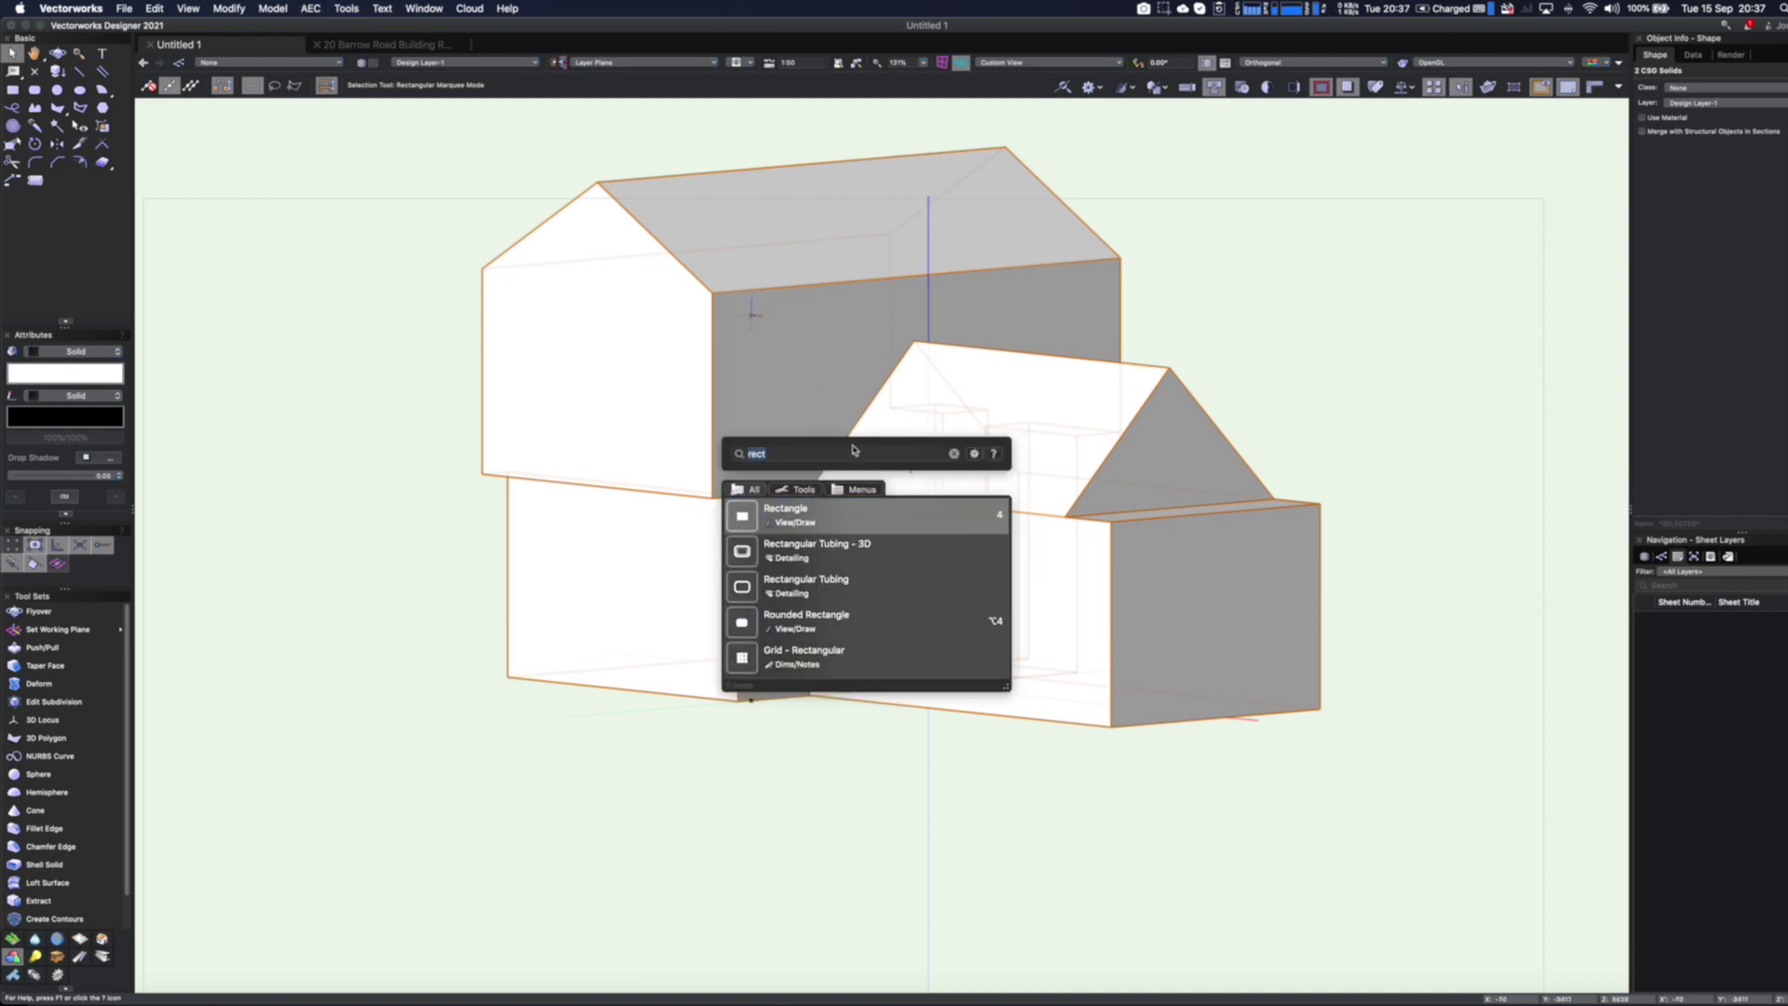
{"action": "type", "text": "add"}
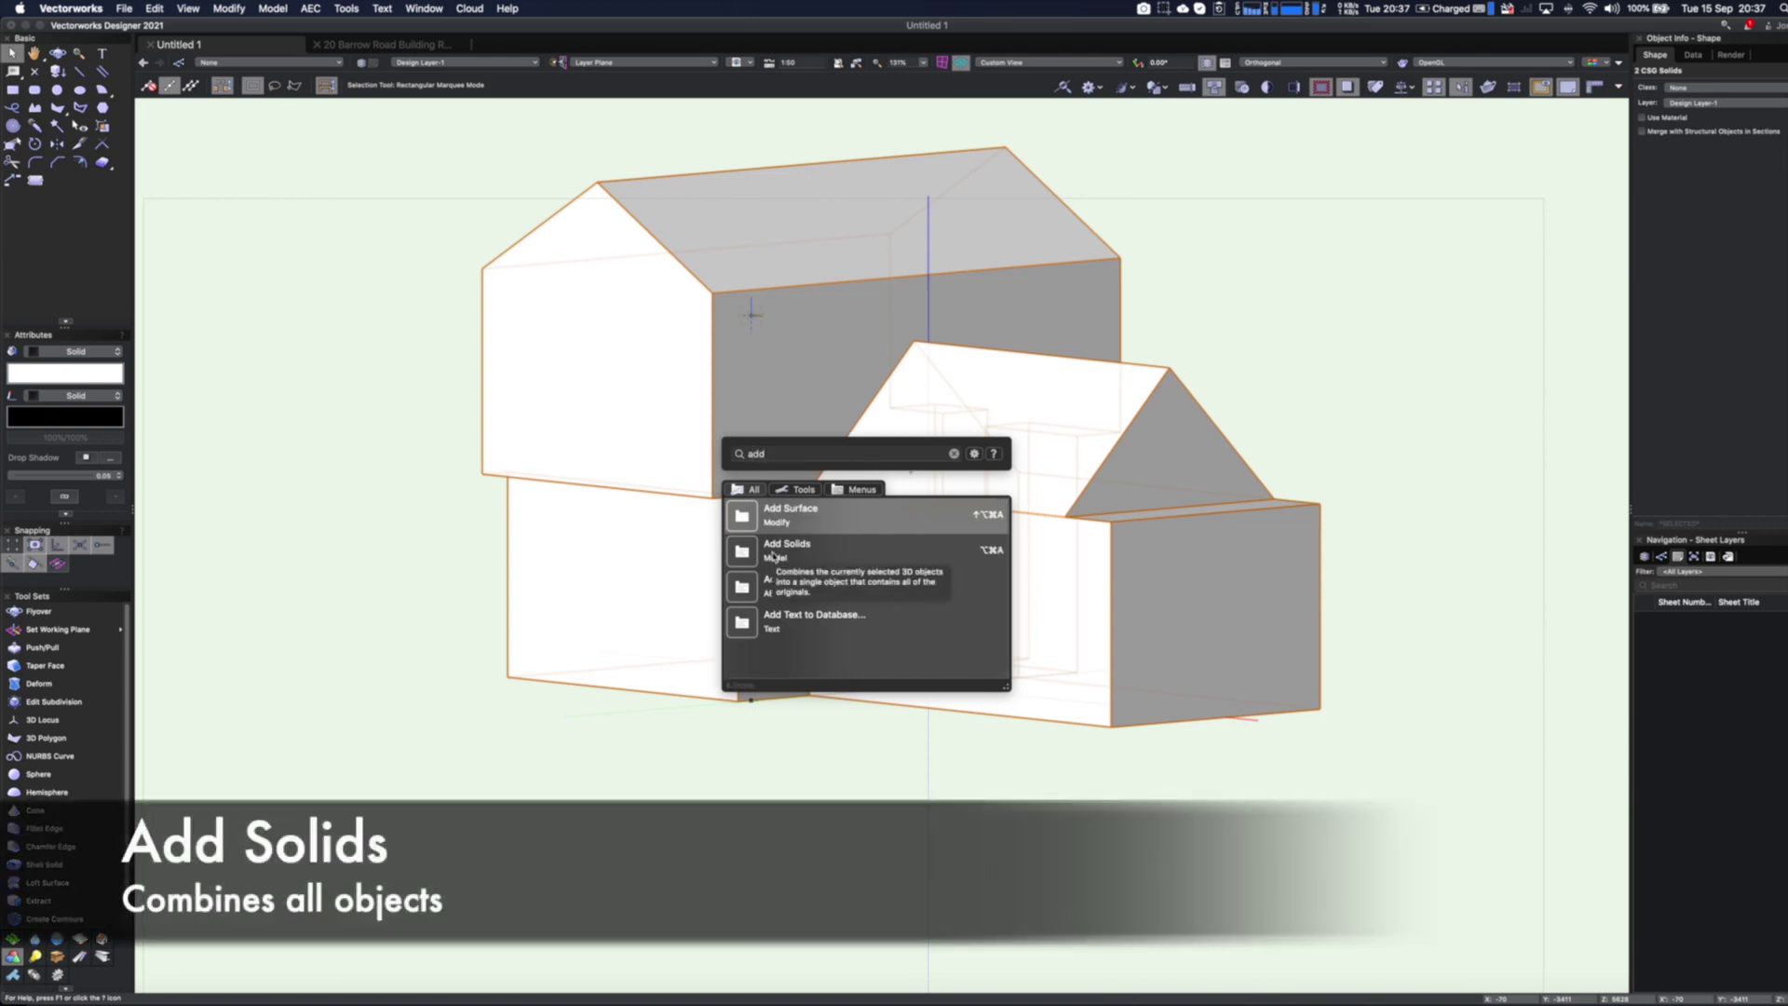
{"action": "left_click", "coordinate": [772, 556]}
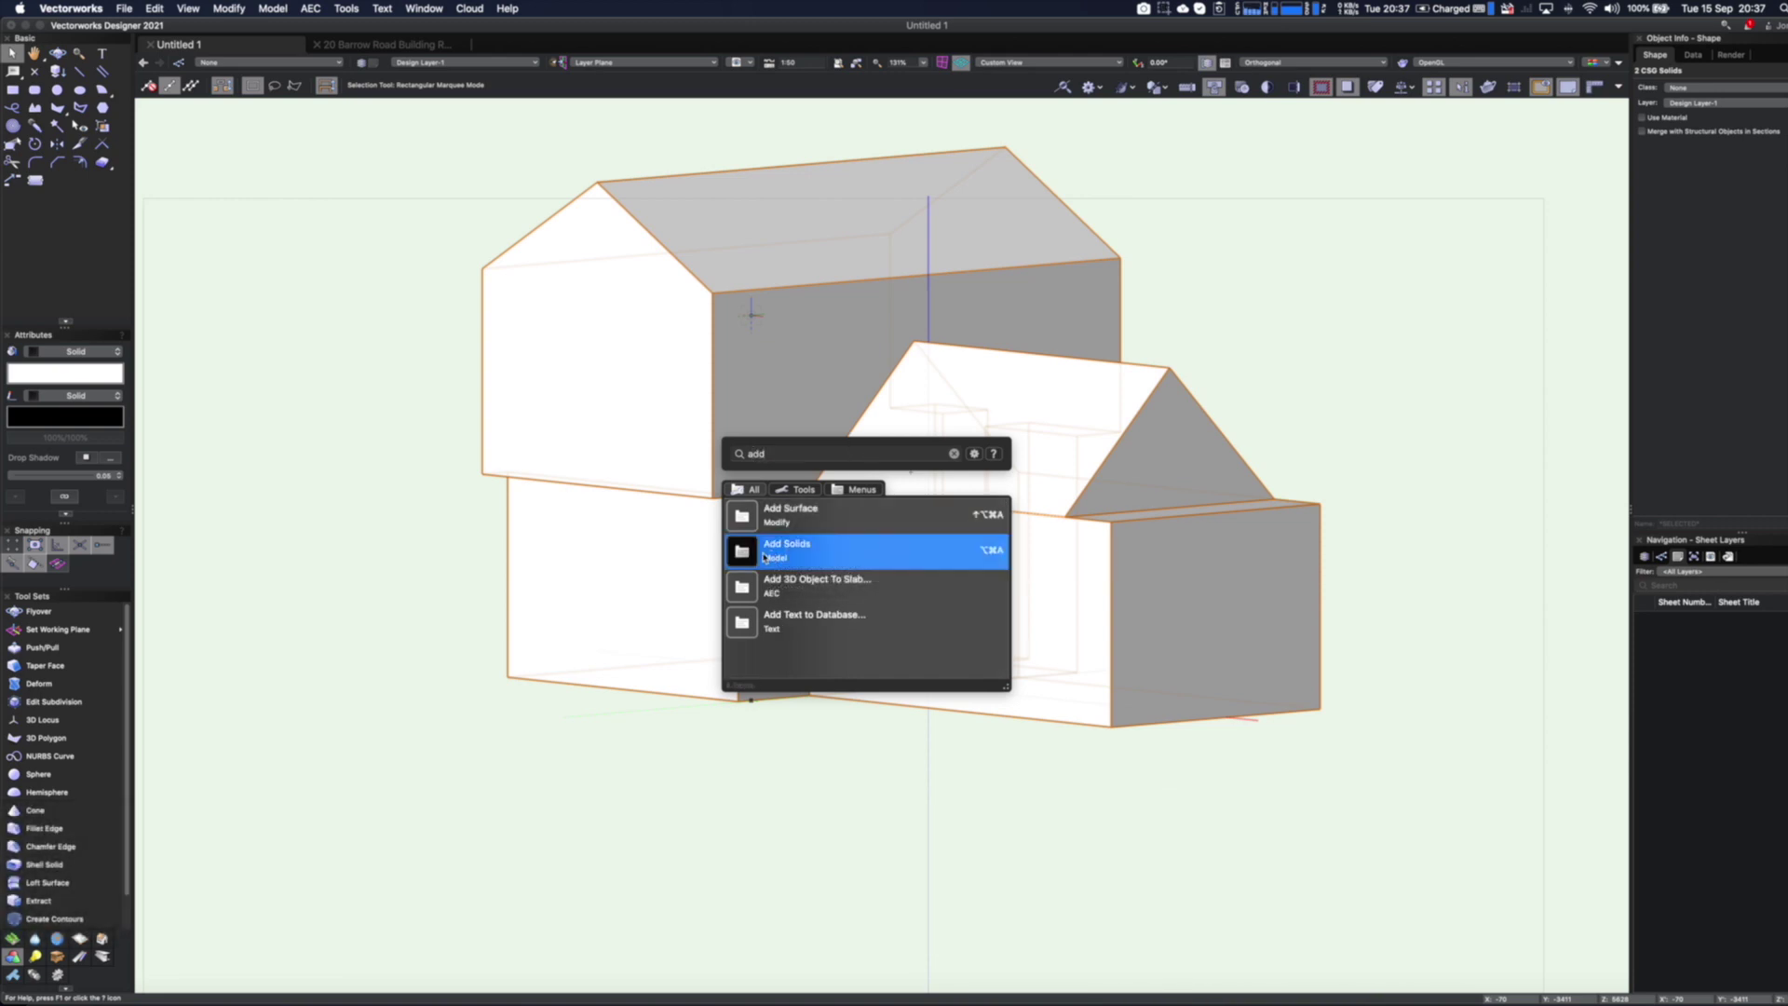
{"action": "left_click", "coordinate": [761, 556]}
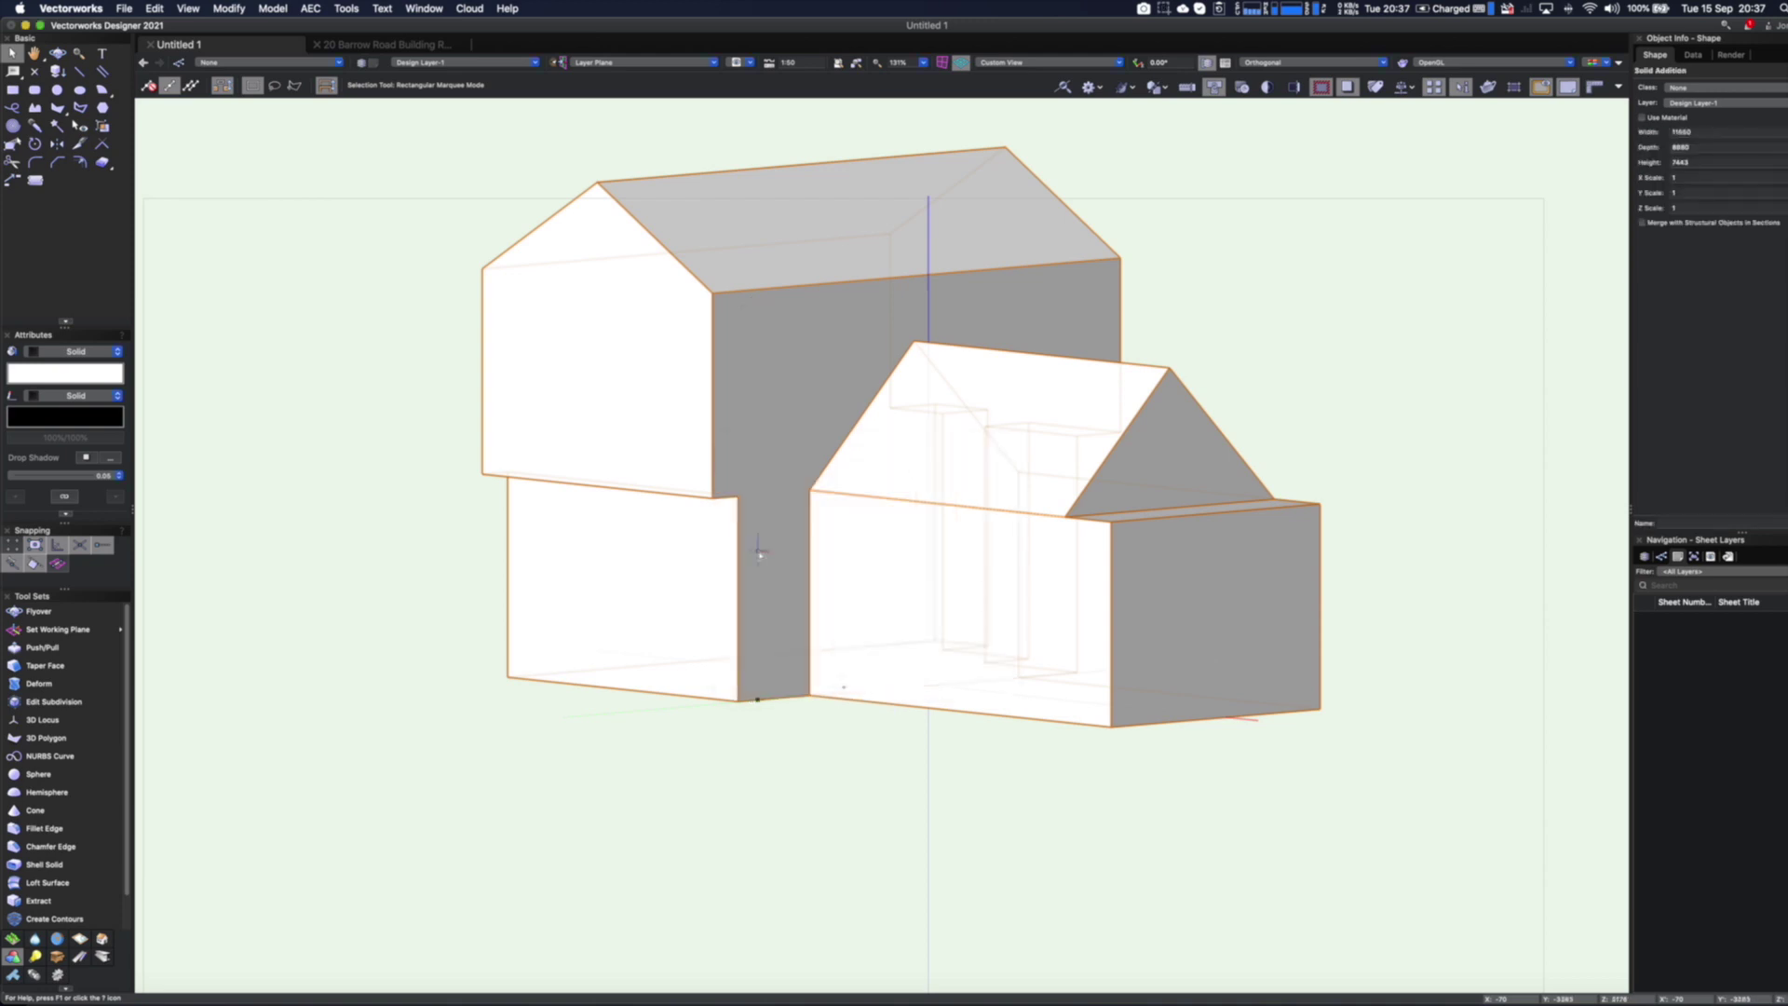
Hollow out the combined house solid with Shell Solid, leaving its underside open
{"action": "key", "text": "shift+c"}
{"action": "left_click_drag", "start_coordinate": [902, 503], "coordinate": [908, 445]}
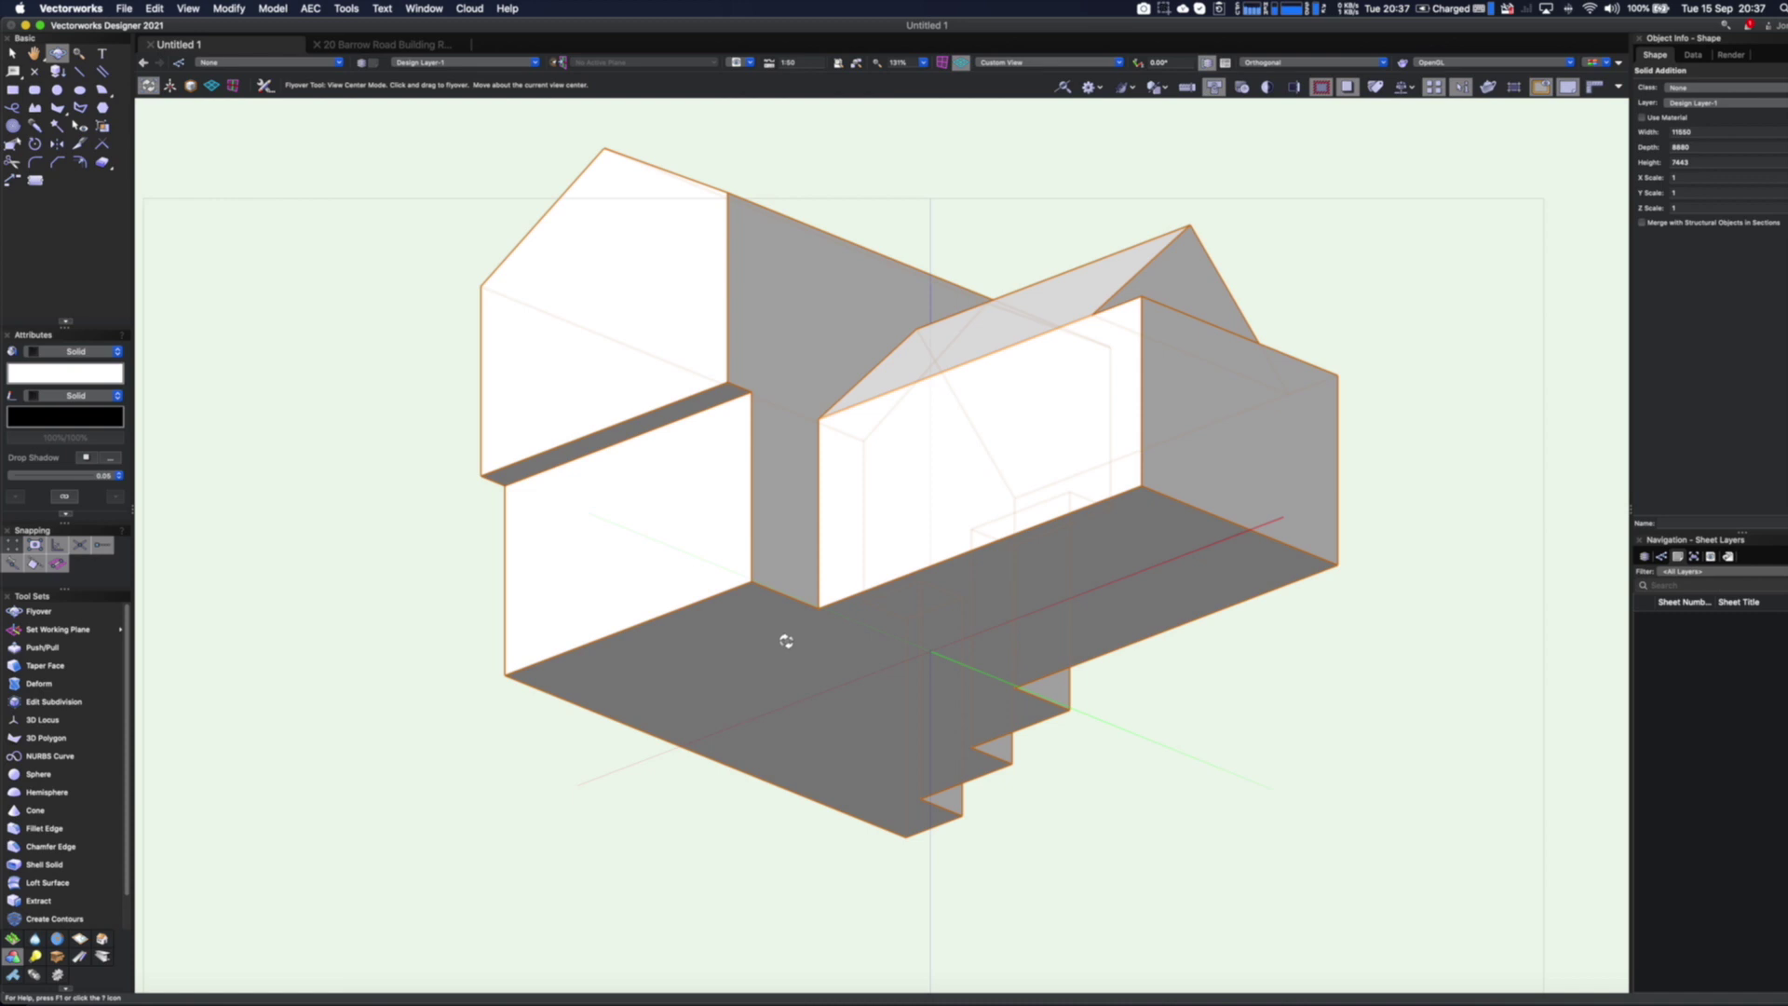
{"action": "key", "text": "ctrl+grave"}
{"action": "type", "text": "s"}
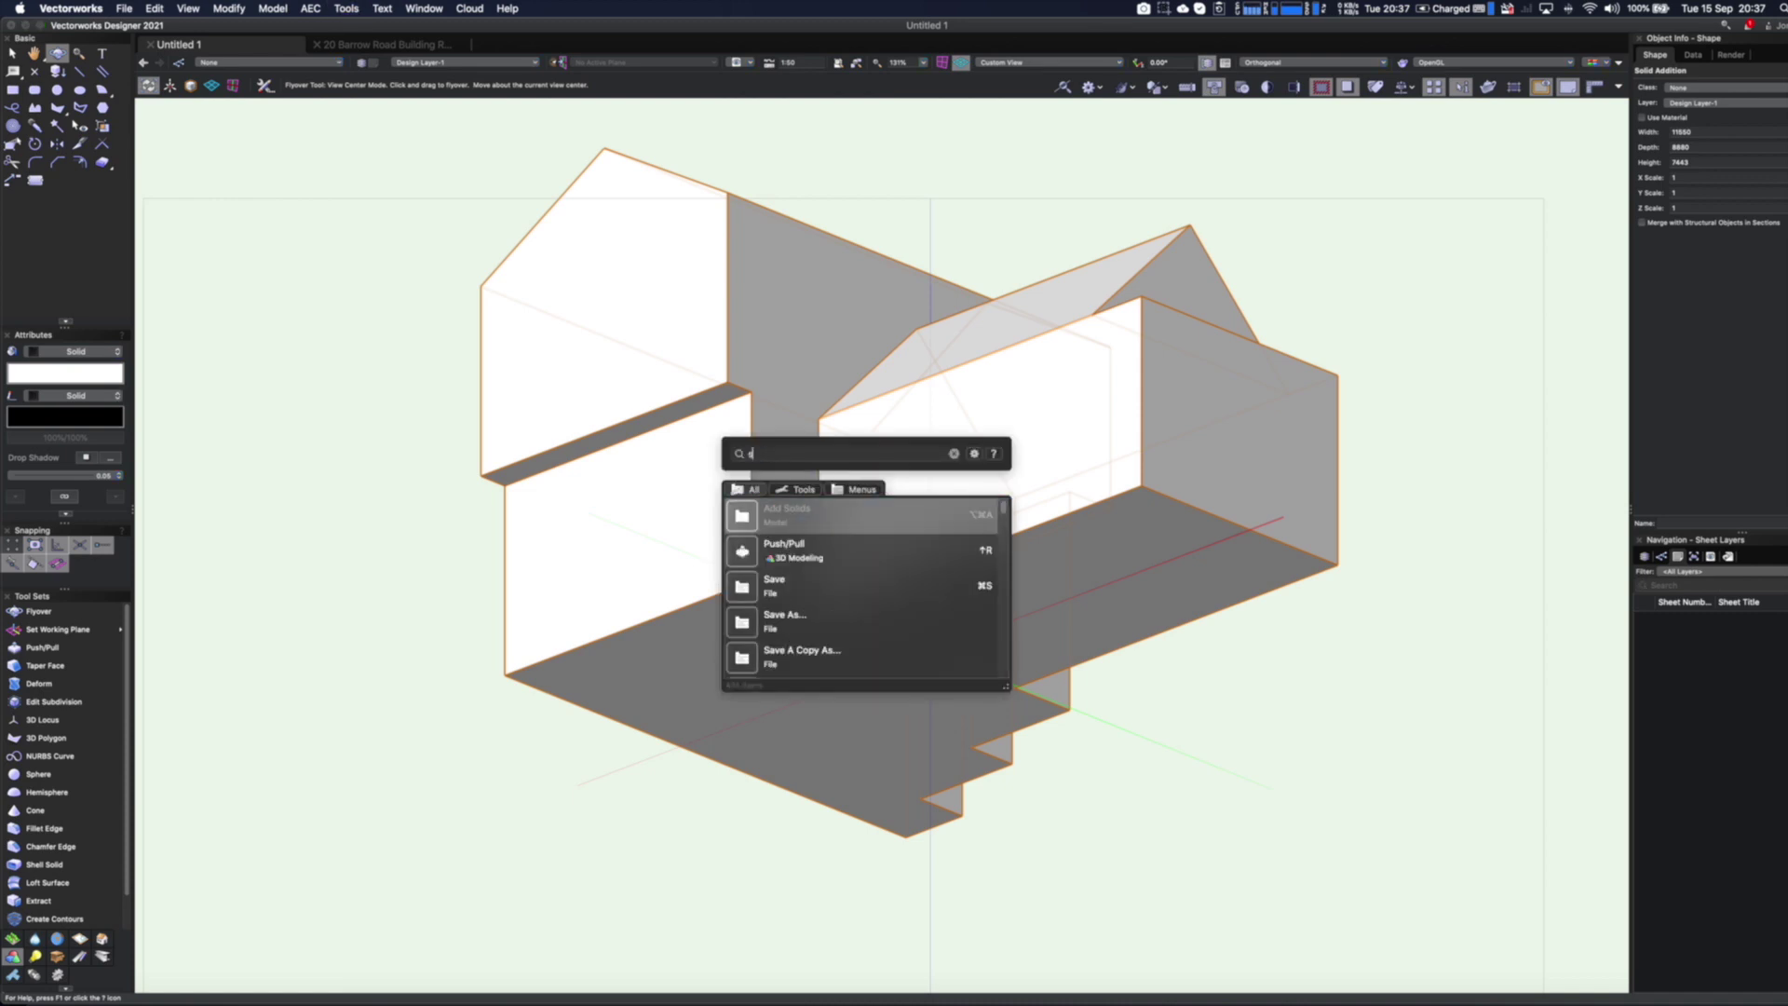
{"action": "type", "text": "hel"}
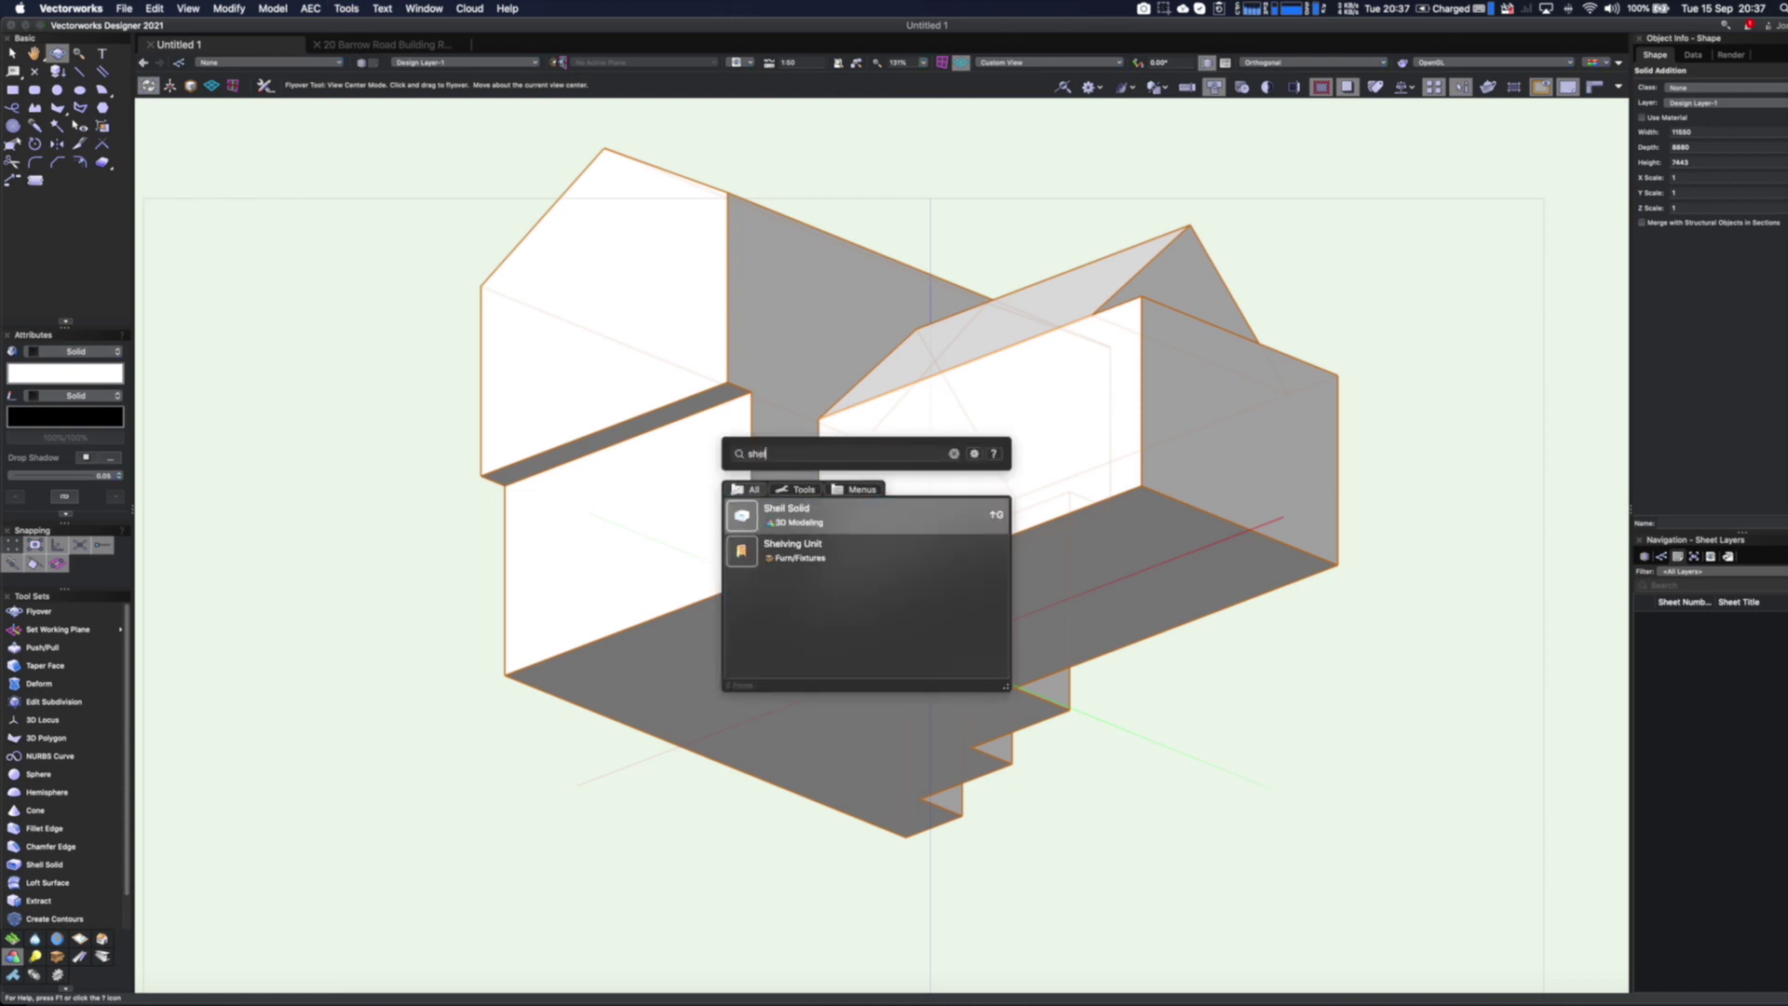
{"action": "left_click", "coordinate": [780, 519]}
{"action": "left_click", "coordinate": [801, 700]}
{"action": "left_click", "coordinate": [149, 85]}
Set the shell thickness of the combined house to 300 mm
{"action": "left_click_drag", "start_coordinate": [936, 609], "coordinate": [985, 596]}
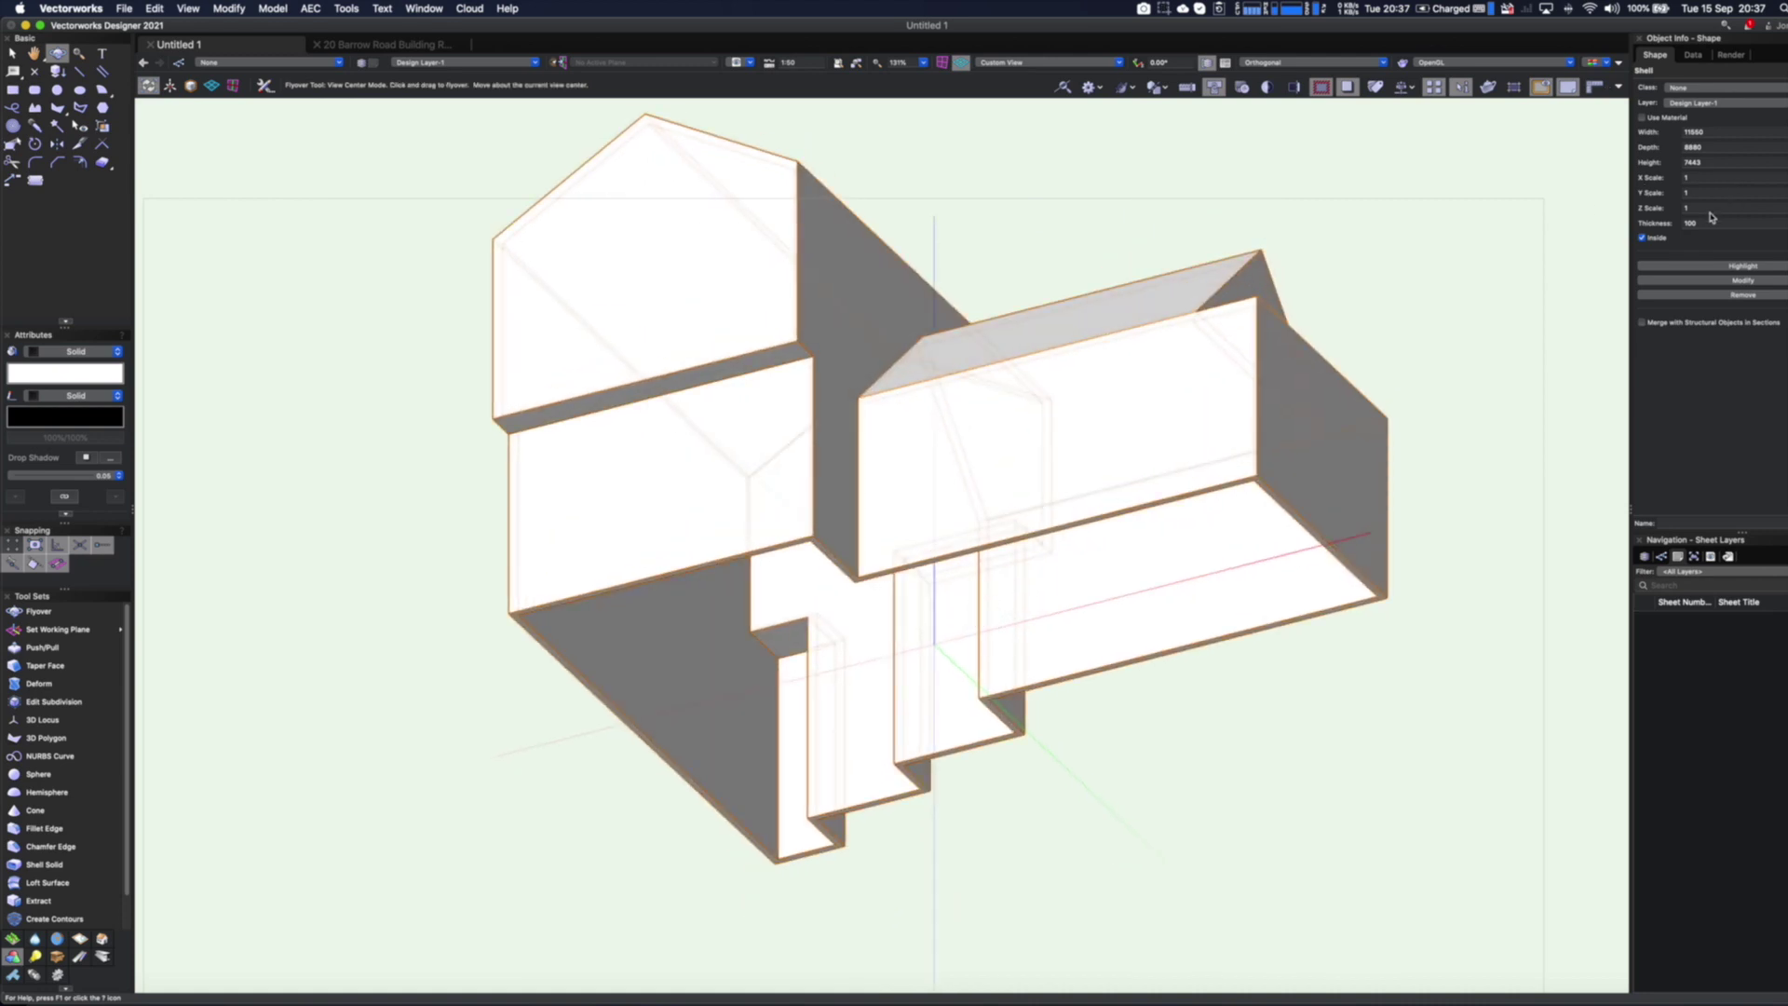
{"action": "left_click", "coordinate": [1682, 222]}
{"action": "type", "text": "300"}
{"action": "key", "text": "Return"}
Draw a doorway rectangle about 1740 mm high at the base of the small house's long wall and push it inward about 1060 mm
{"action": "left_click_drag", "start_coordinate": [1180, 579], "coordinate": [1177, 694]}
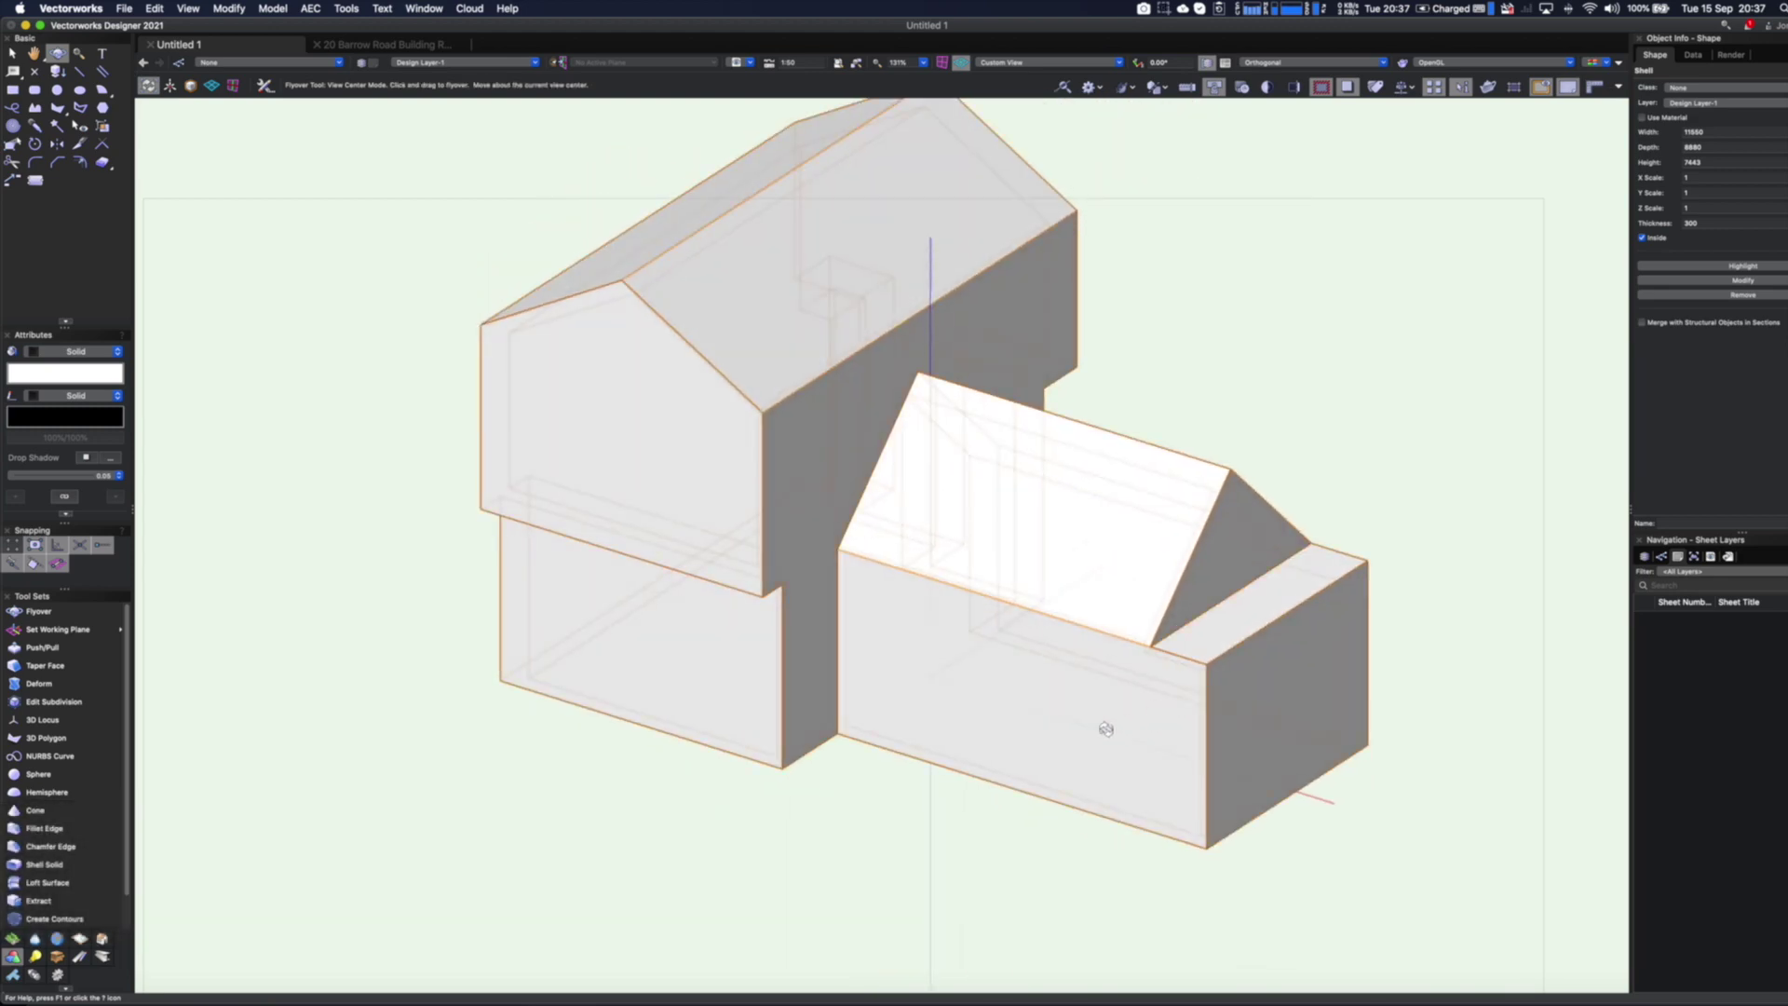
{"action": "key", "text": "4"}
{"action": "left_click", "coordinate": [872, 638]}
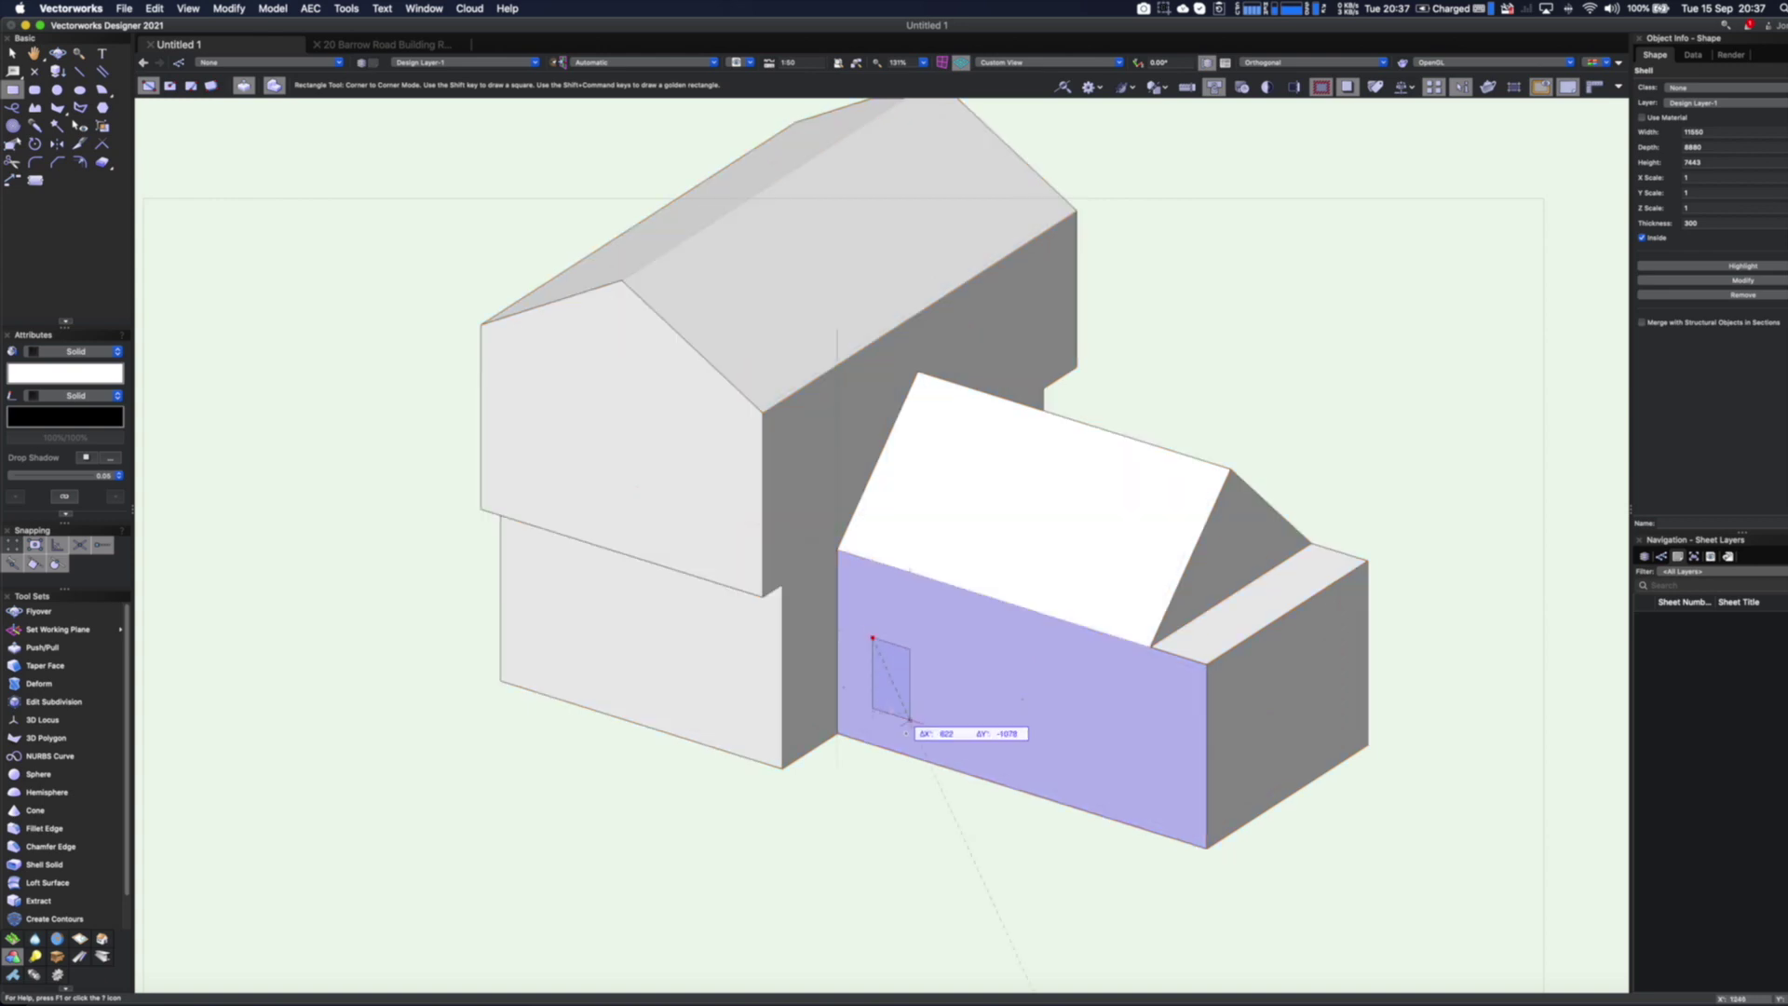
{"action": "left_click", "coordinate": [916, 756]}
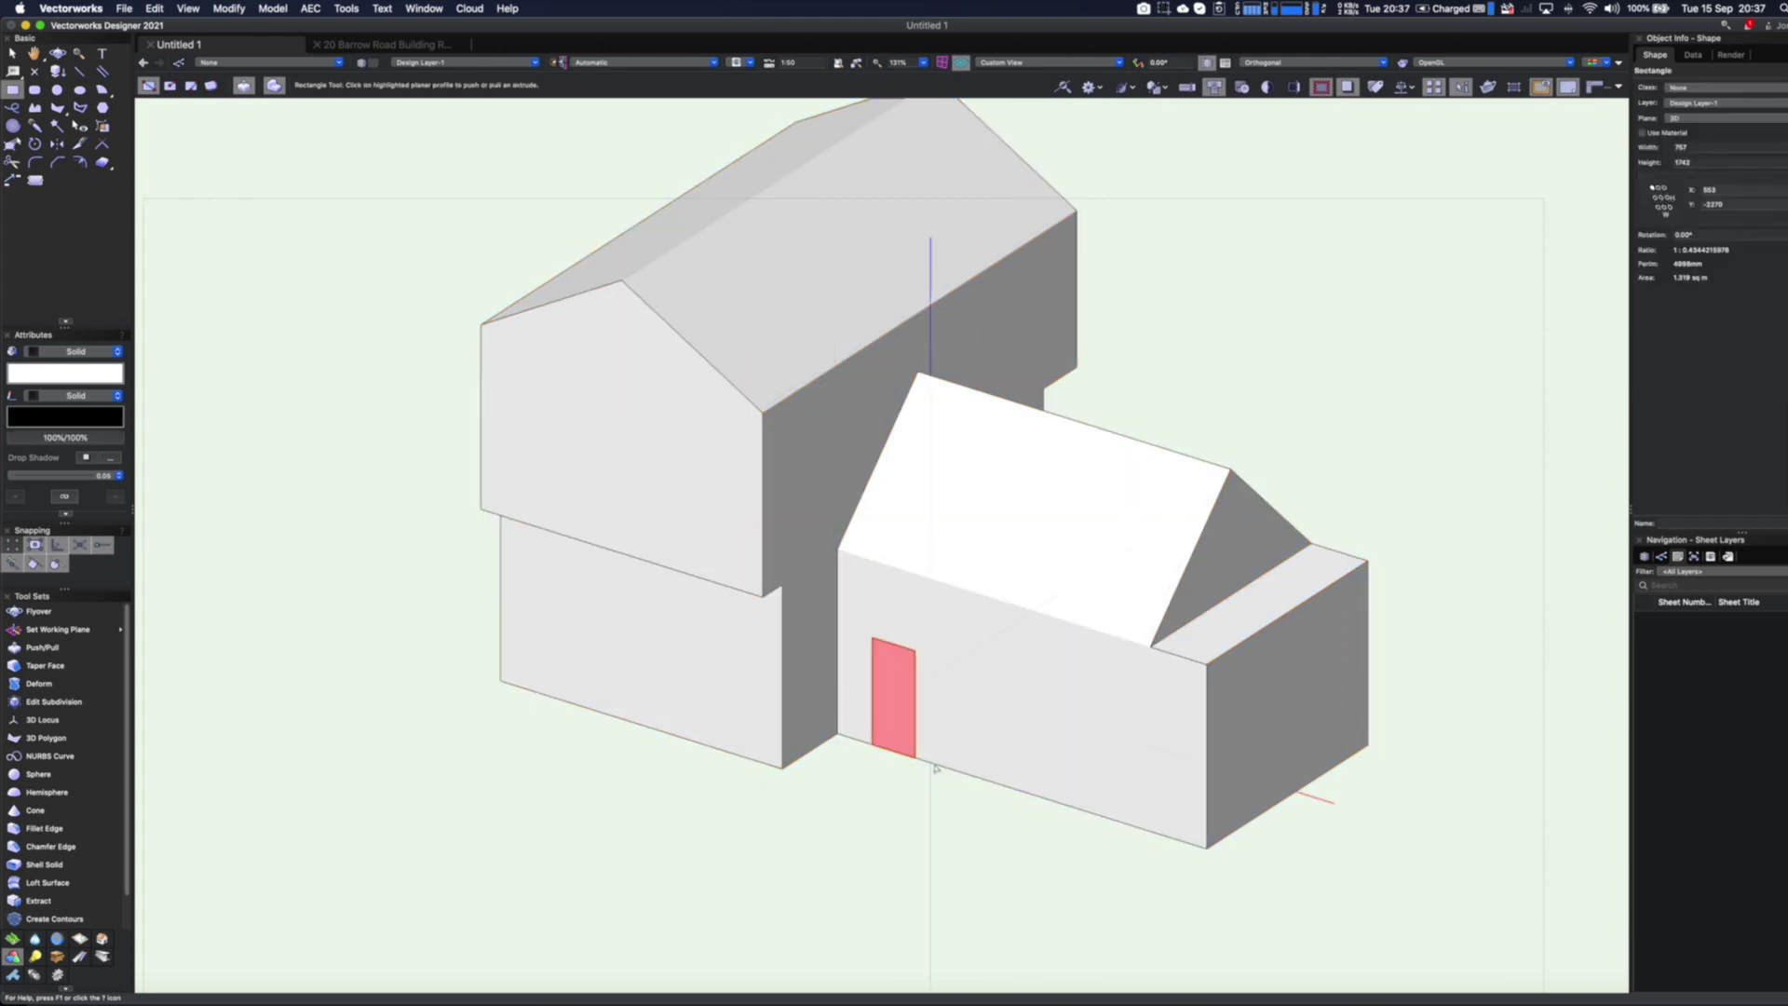
{"action": "left_click", "coordinate": [897, 748]}
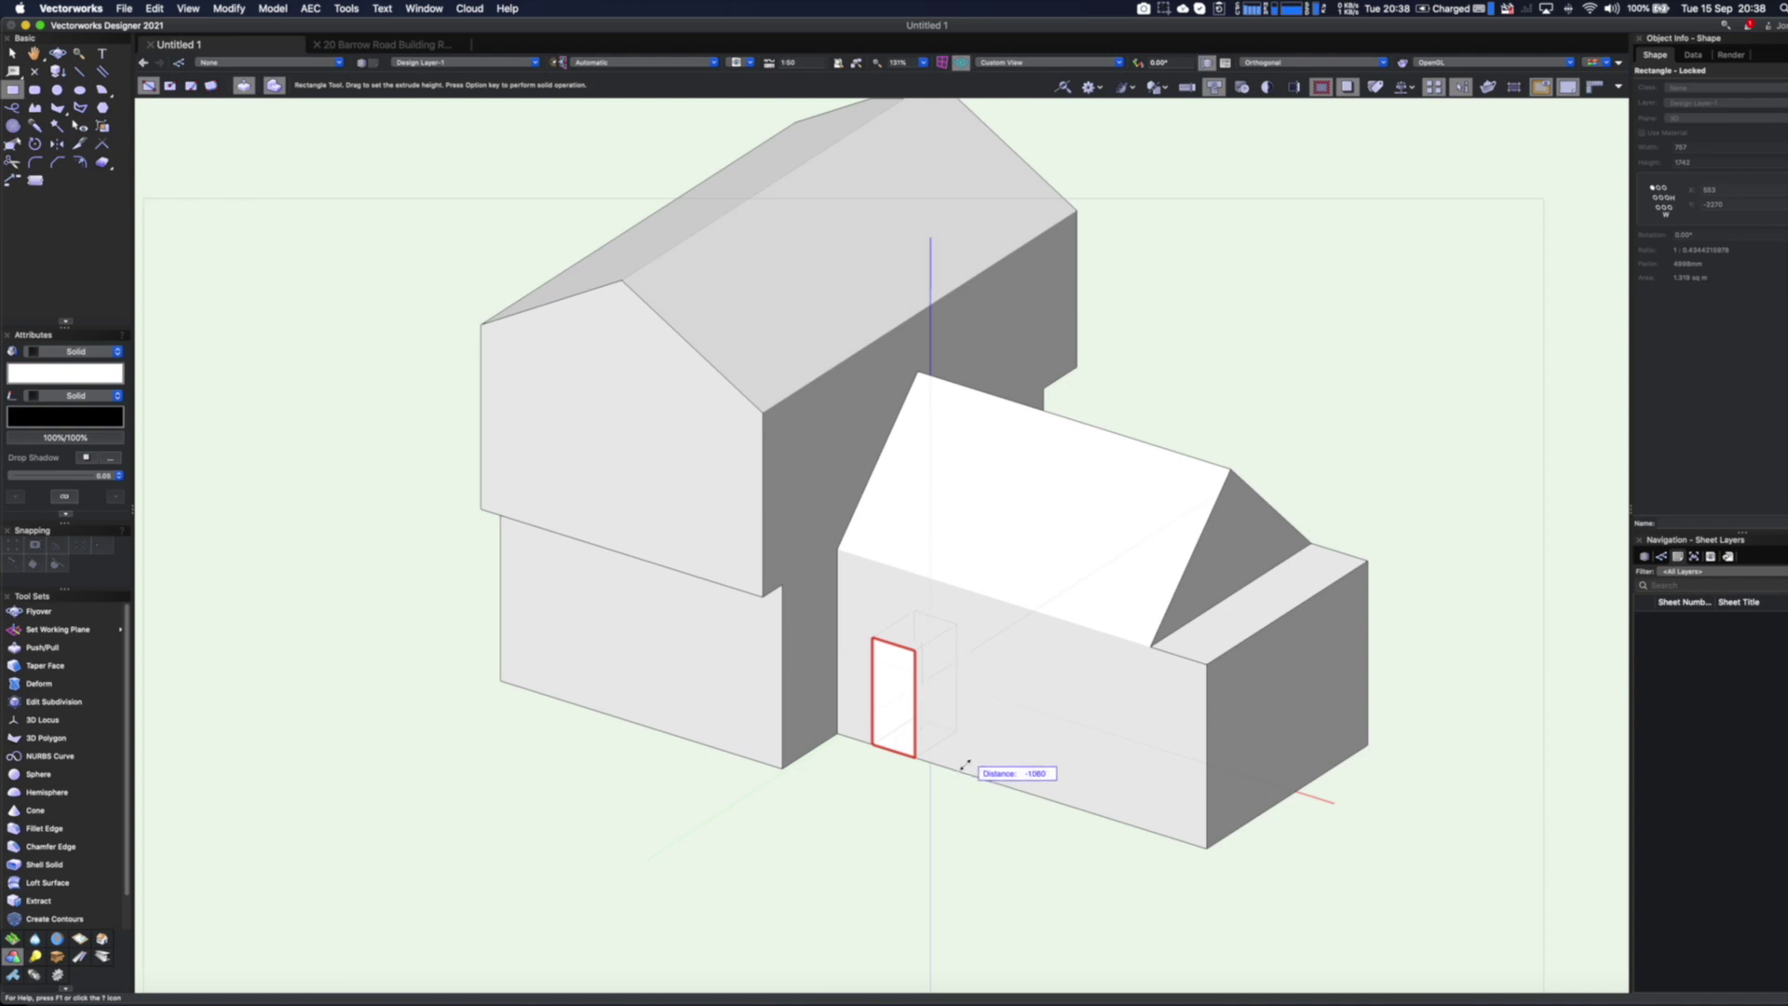
{"action": "left_click", "coordinate": [964, 763]}
{"action": "left_click", "coordinate": [965, 772]}
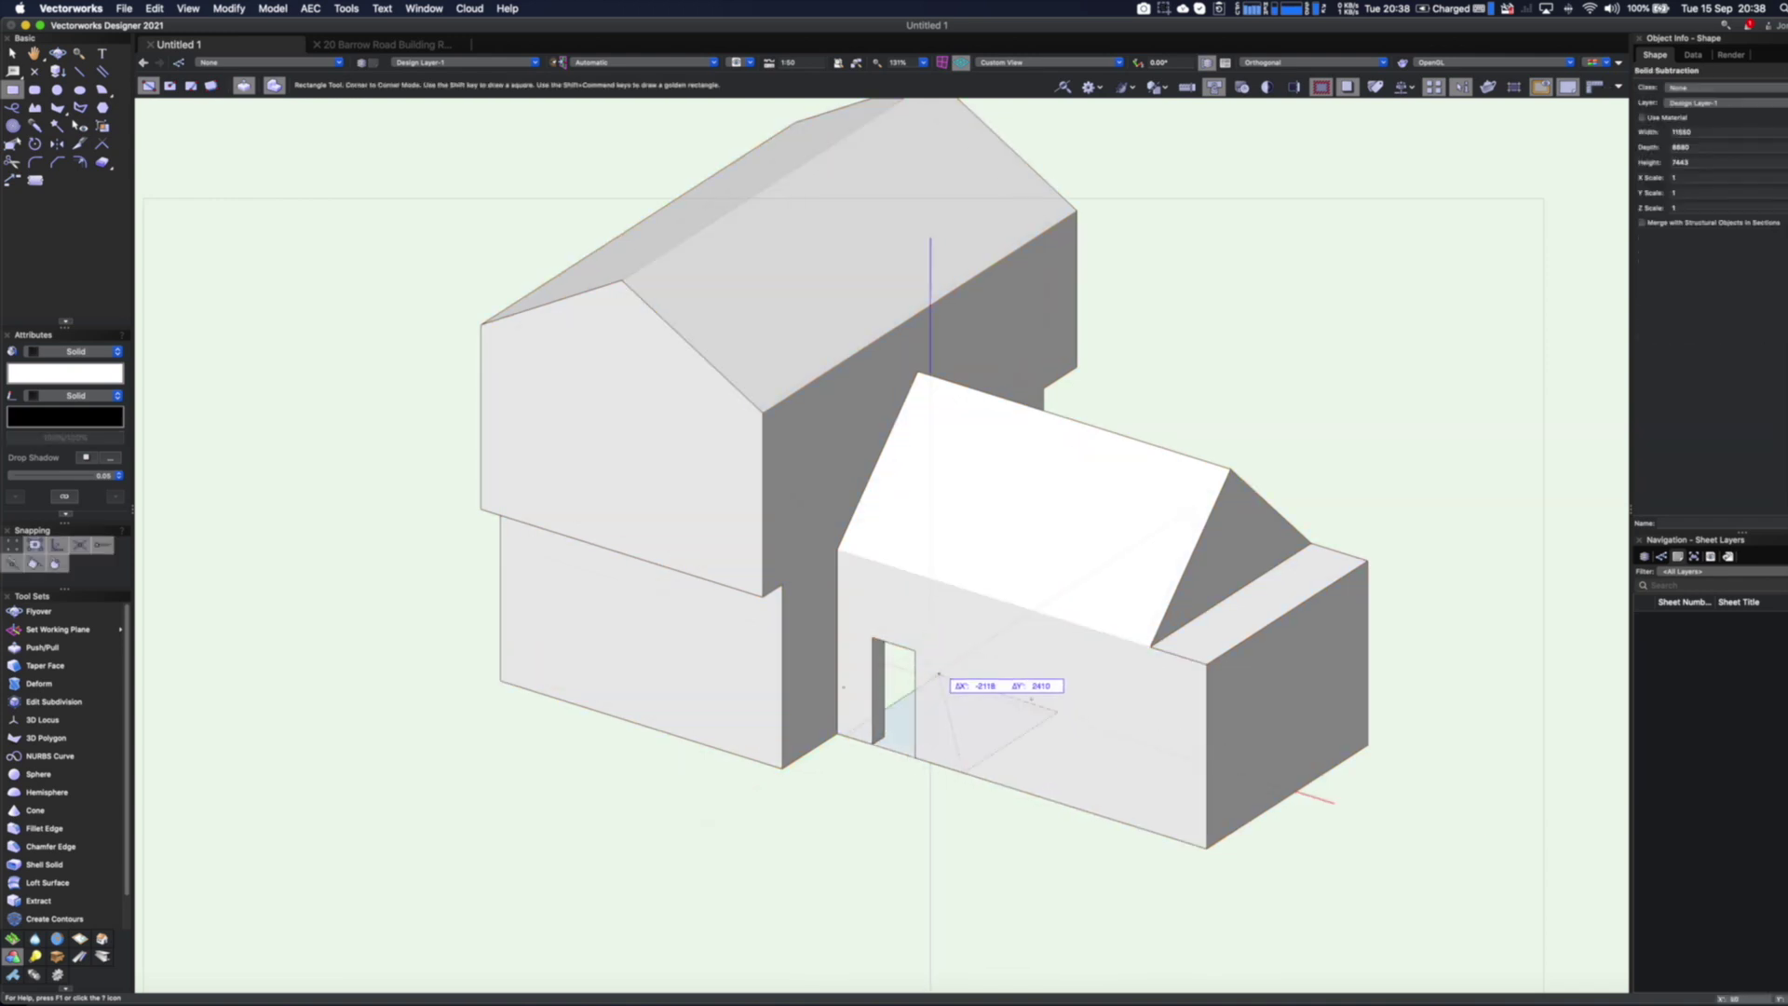
{"action": "key", "text": "Escape"}
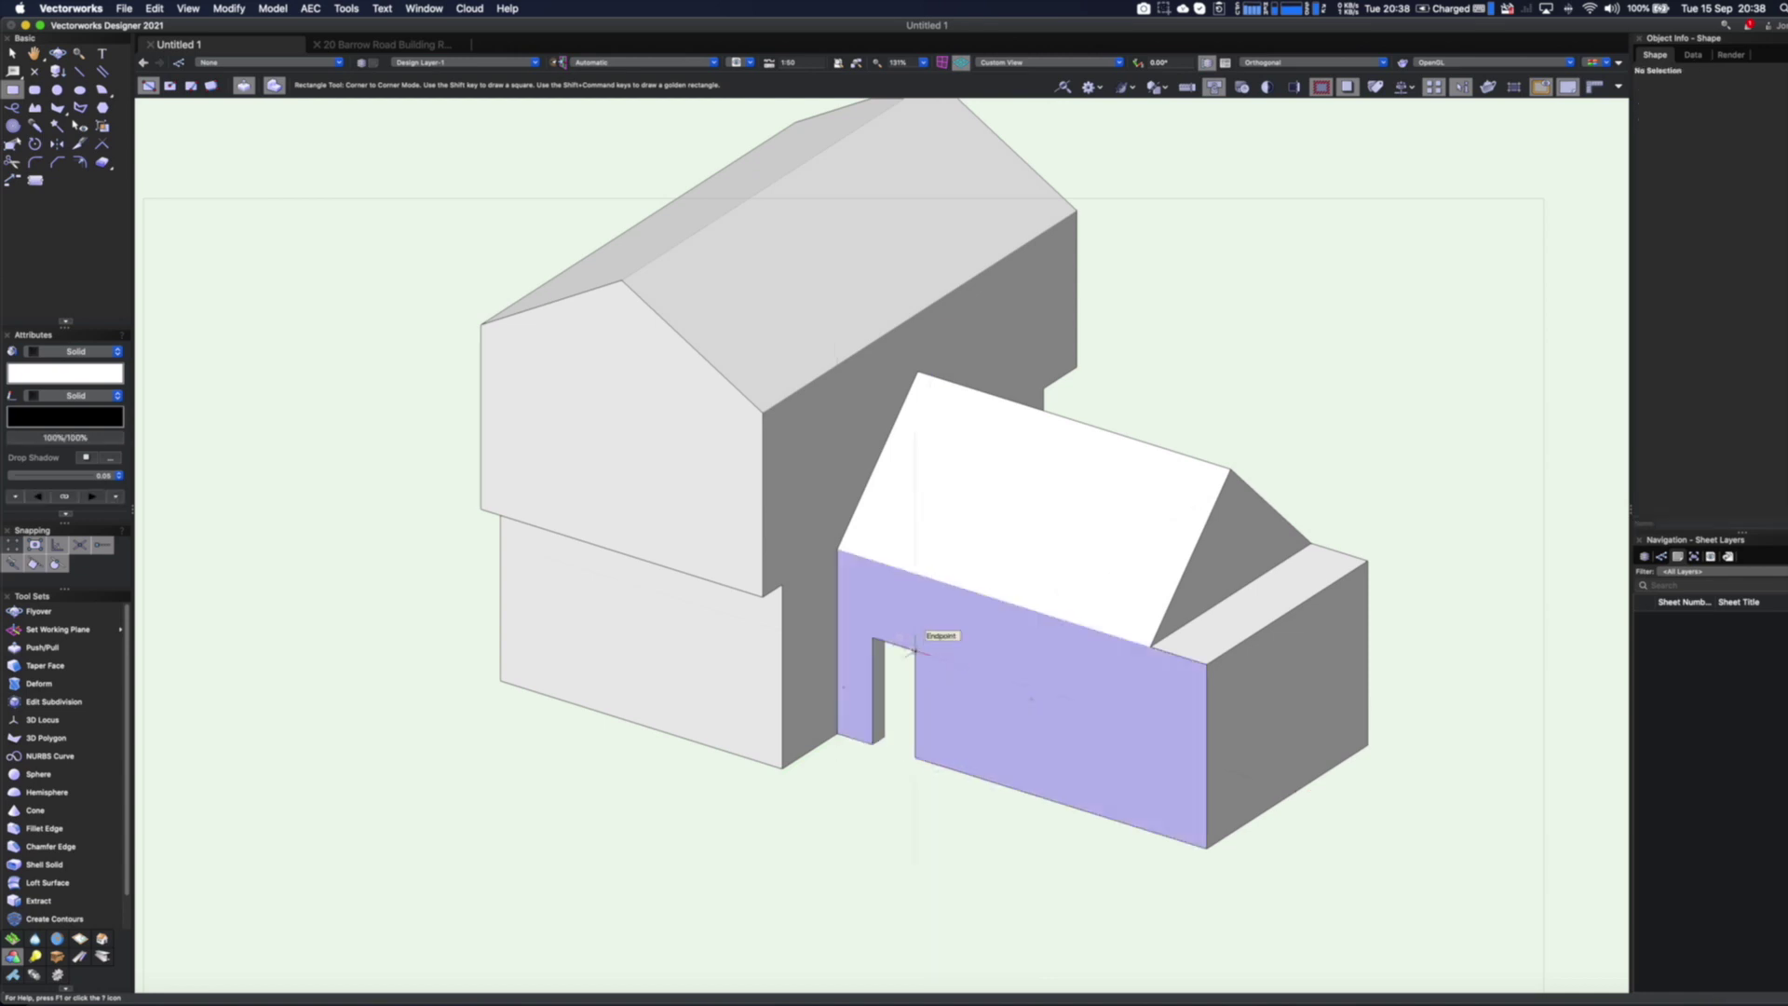
Cut a second doorway about 746 mm wide and 1742 mm high beside the first by pushing a rectangle through the wall
{"action": "left_click", "coordinate": [947, 662]}
{"action": "left_click", "coordinate": [987, 779]}
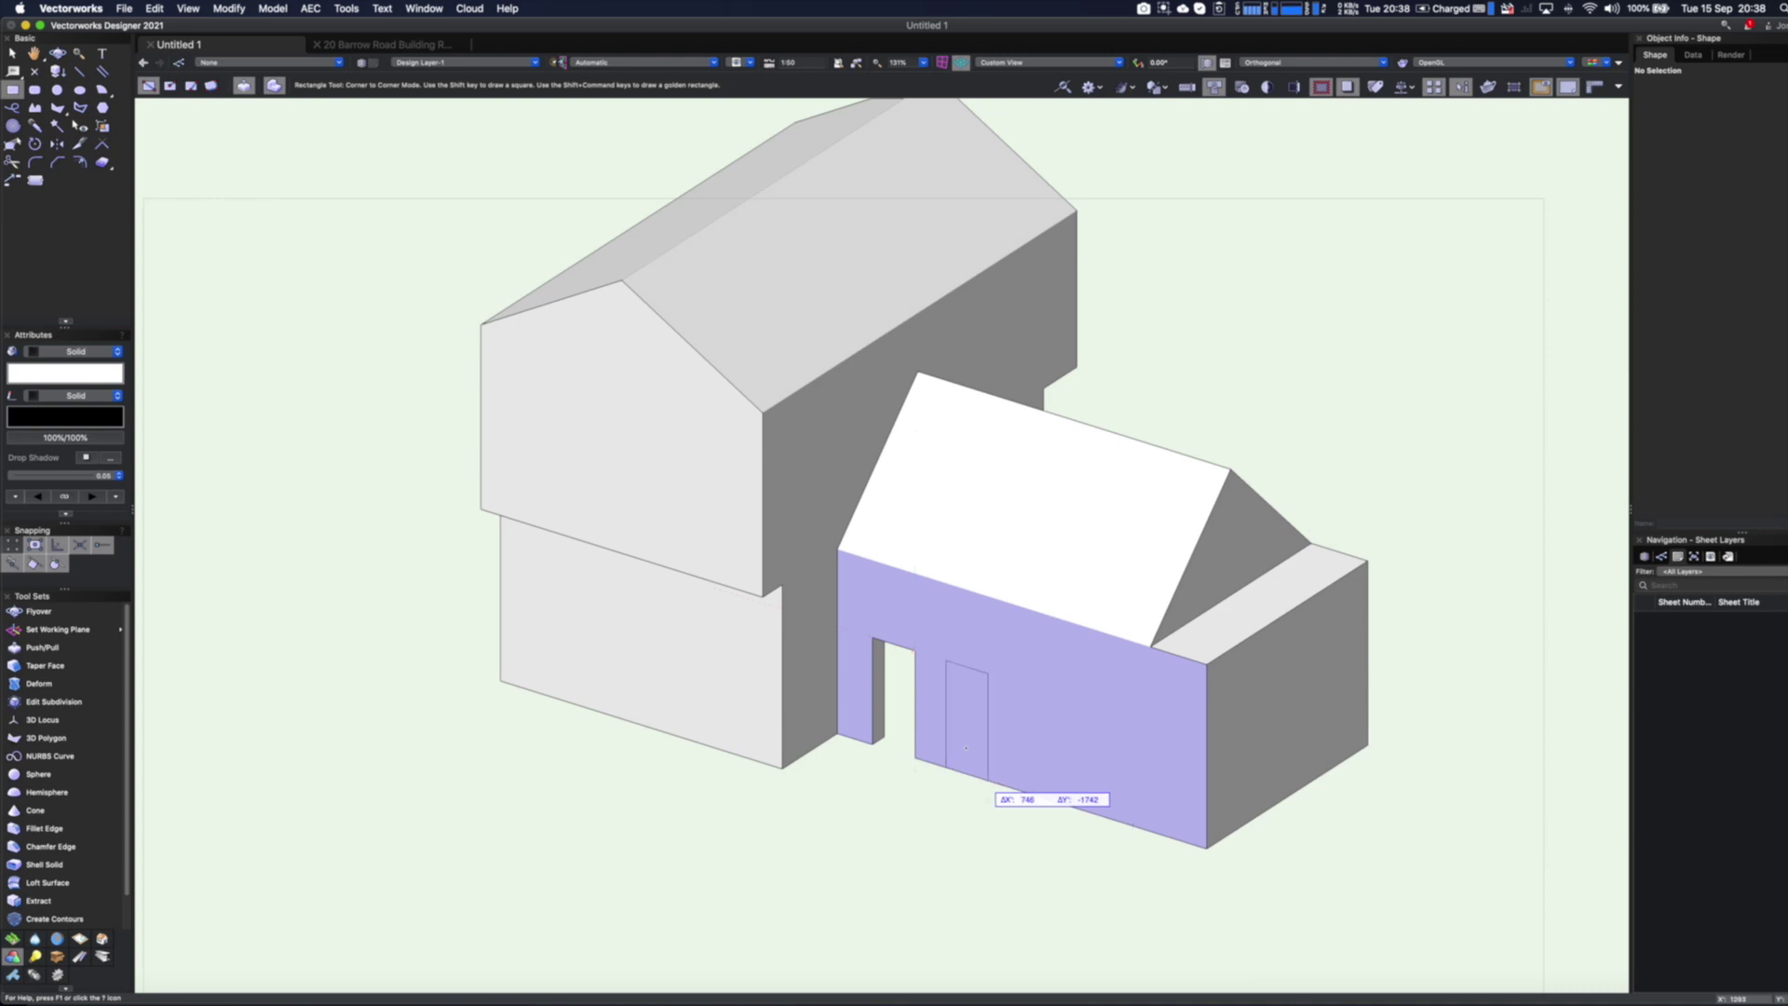
{"action": "left_click", "coordinate": [1039, 774]}
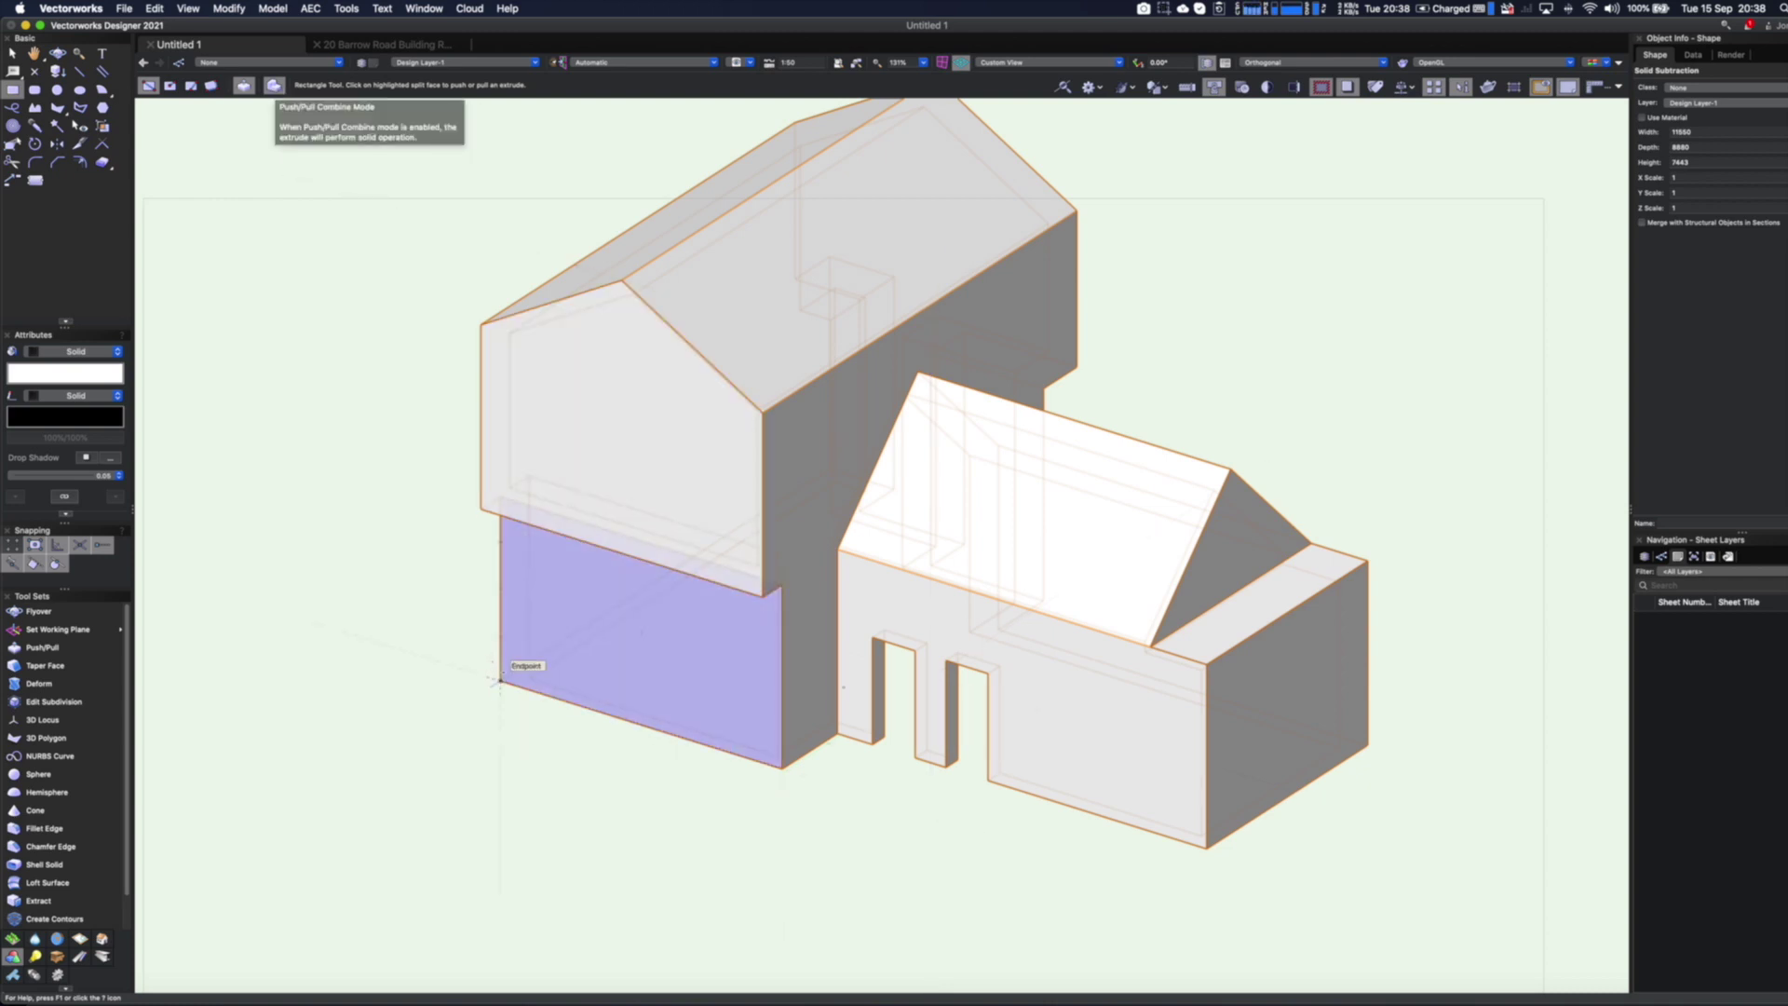
Draw a rectangle about 450 mm wide at the outer corner of the large house's recessed lower wall and pull it flush with the overhang
{"action": "left_click", "coordinate": [500, 681]}
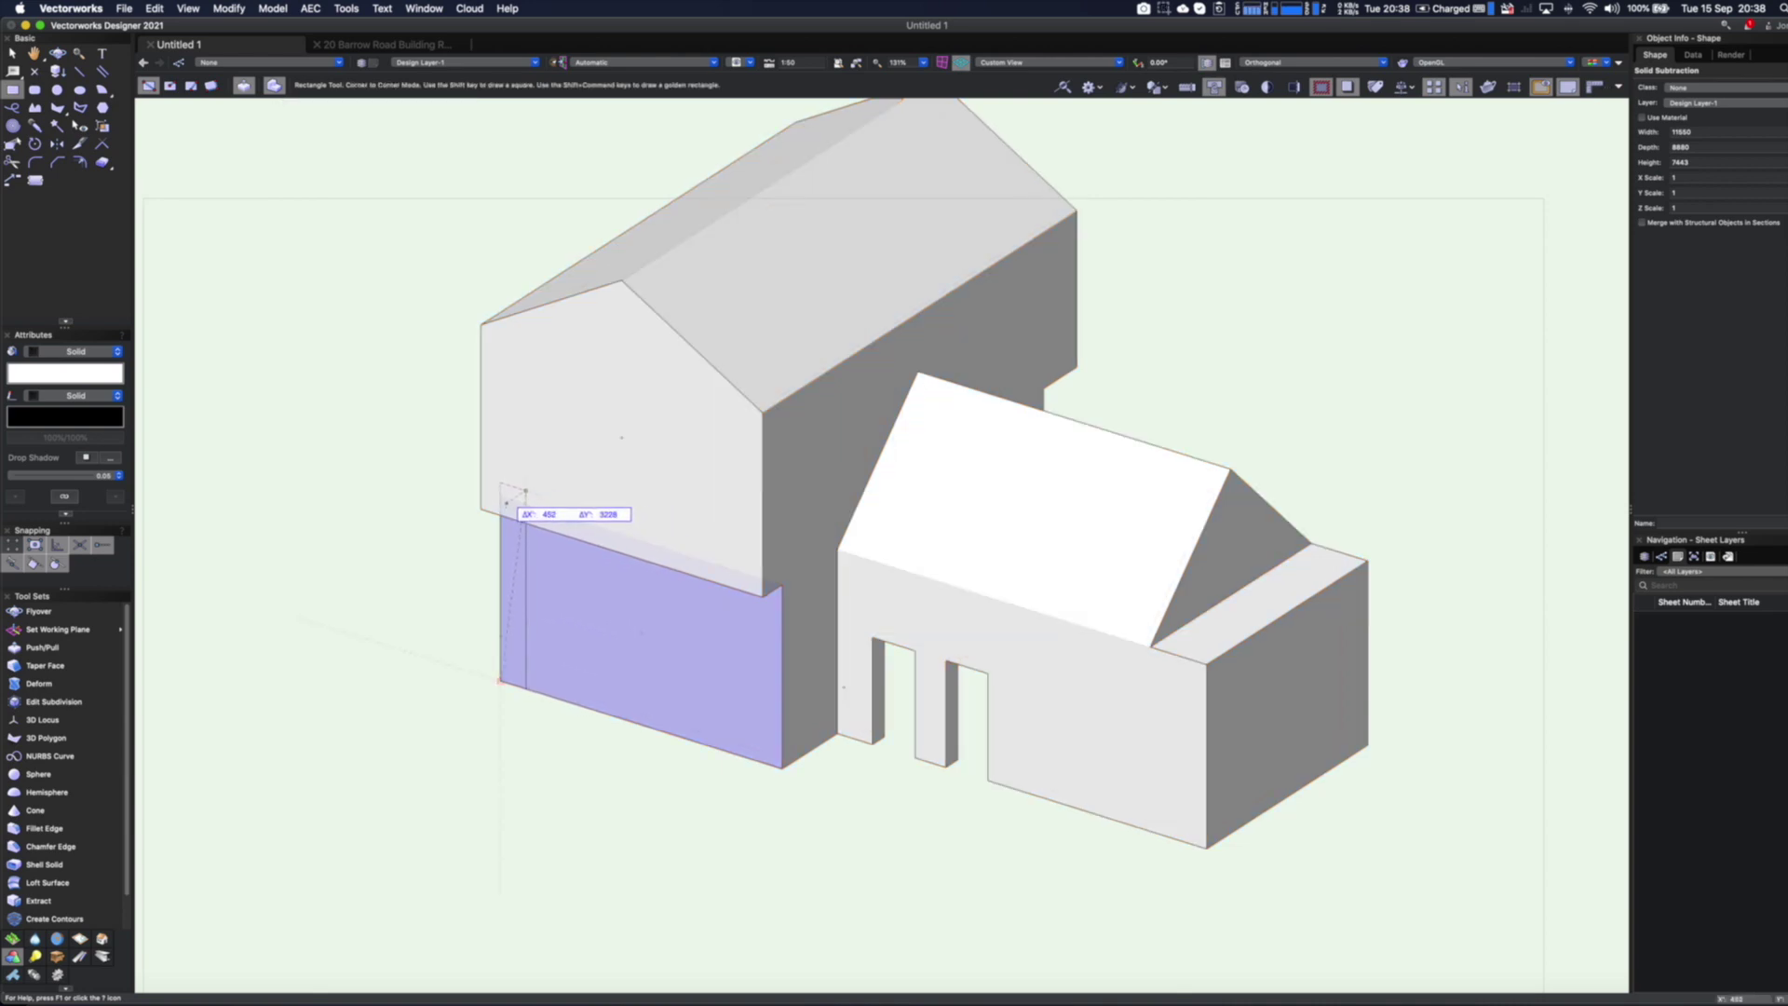
{"action": "left_click", "coordinate": [527, 494]}
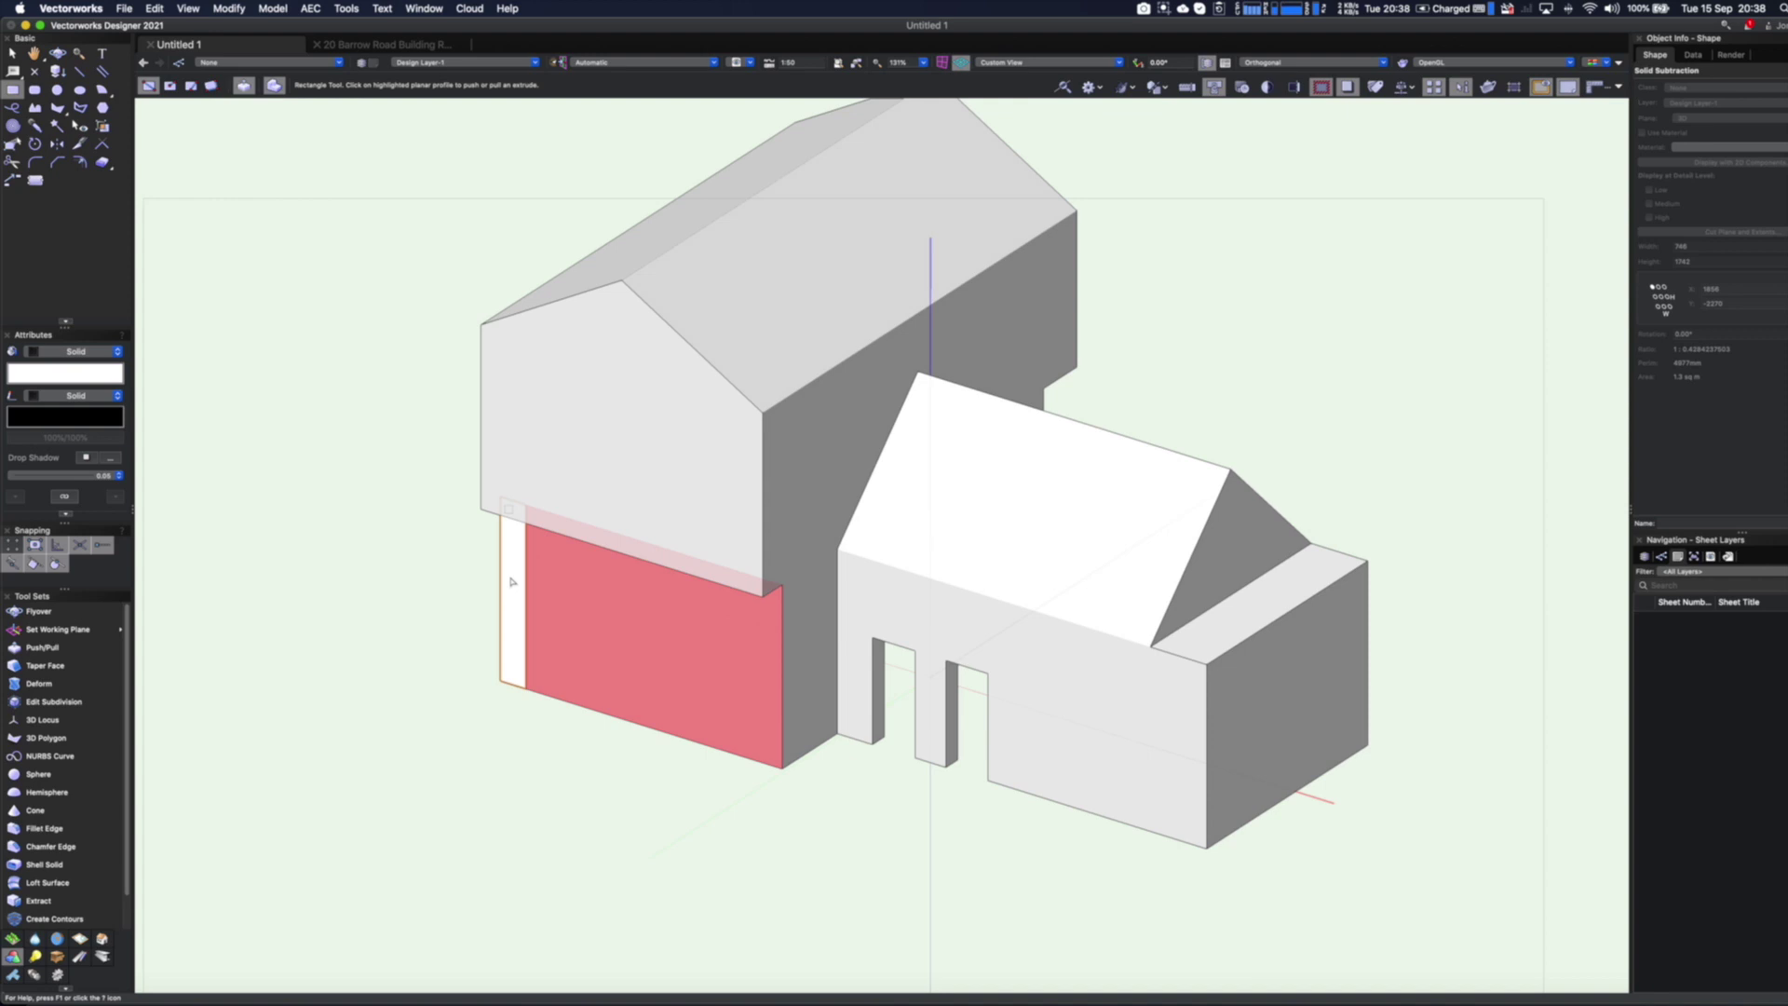
{"action": "left_click", "coordinate": [478, 508]}
{"action": "middle_click_drag", "start_coordinate": [778, 718], "coordinate": [975, 745], "text": "super"}
{"action": "key", "text": "3"}
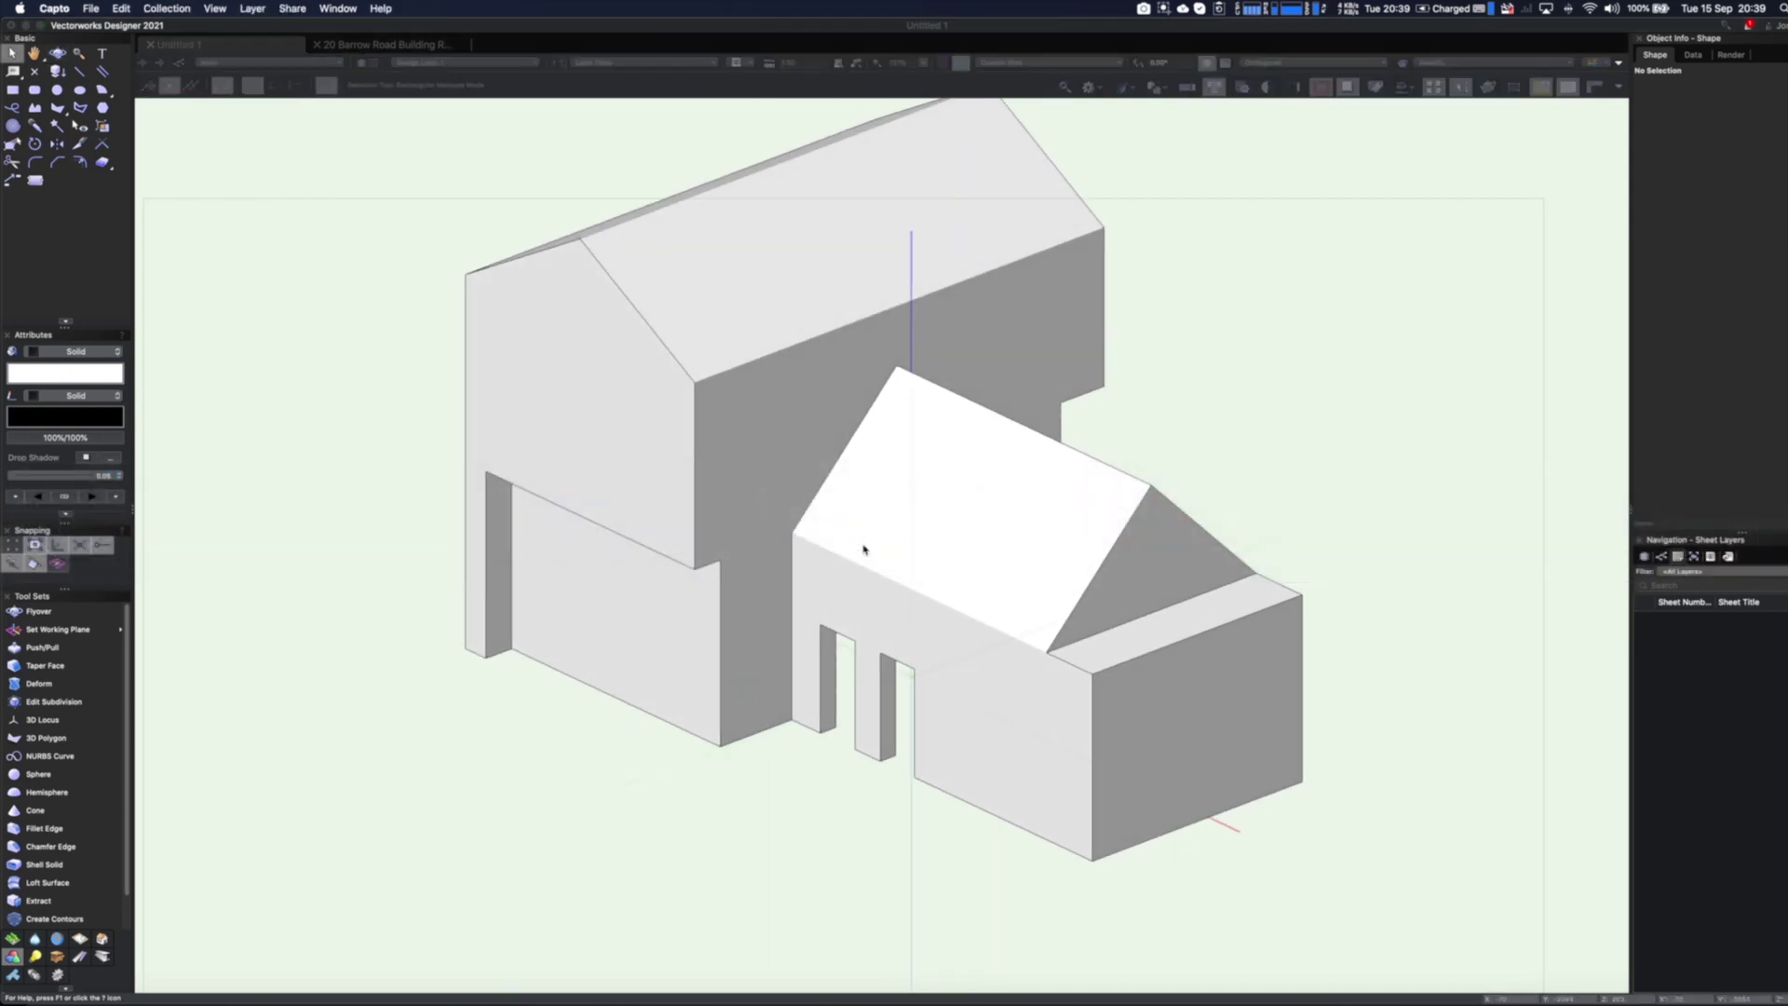
{"action": "left_click", "coordinate": [1170, 371]}
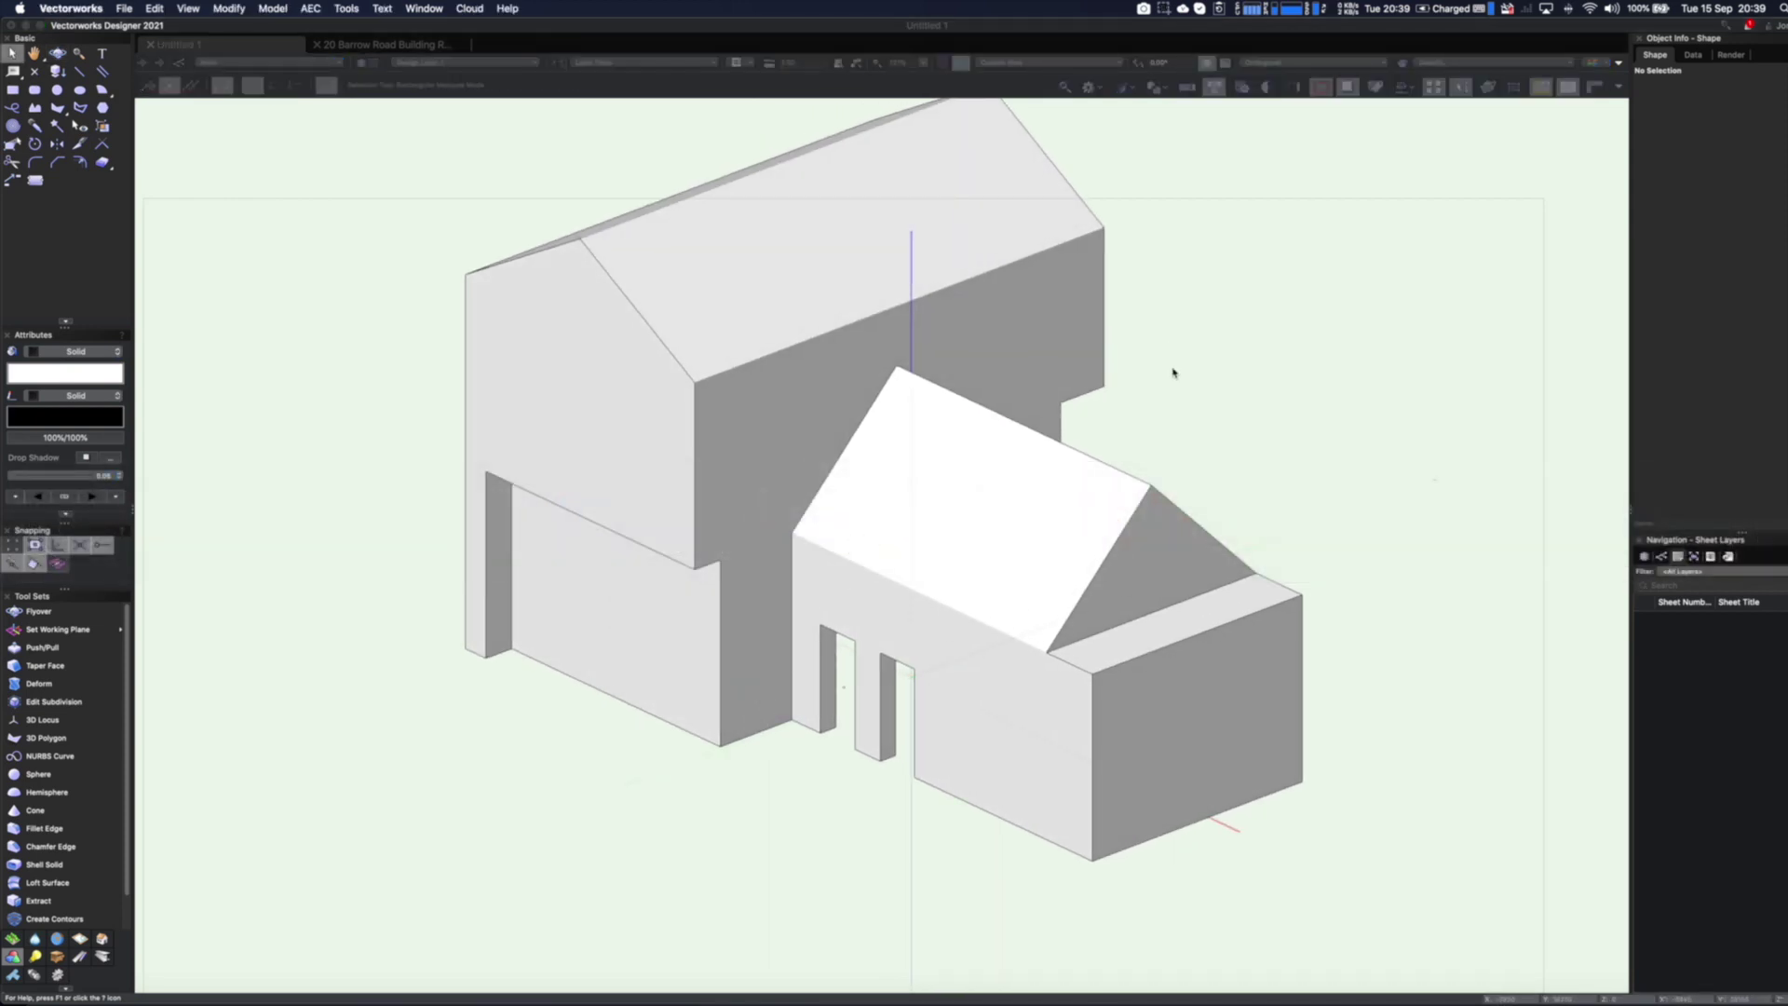
{"action": "key", "text": "super+grave"}
{"action": "key", "text": "BackSpace"}
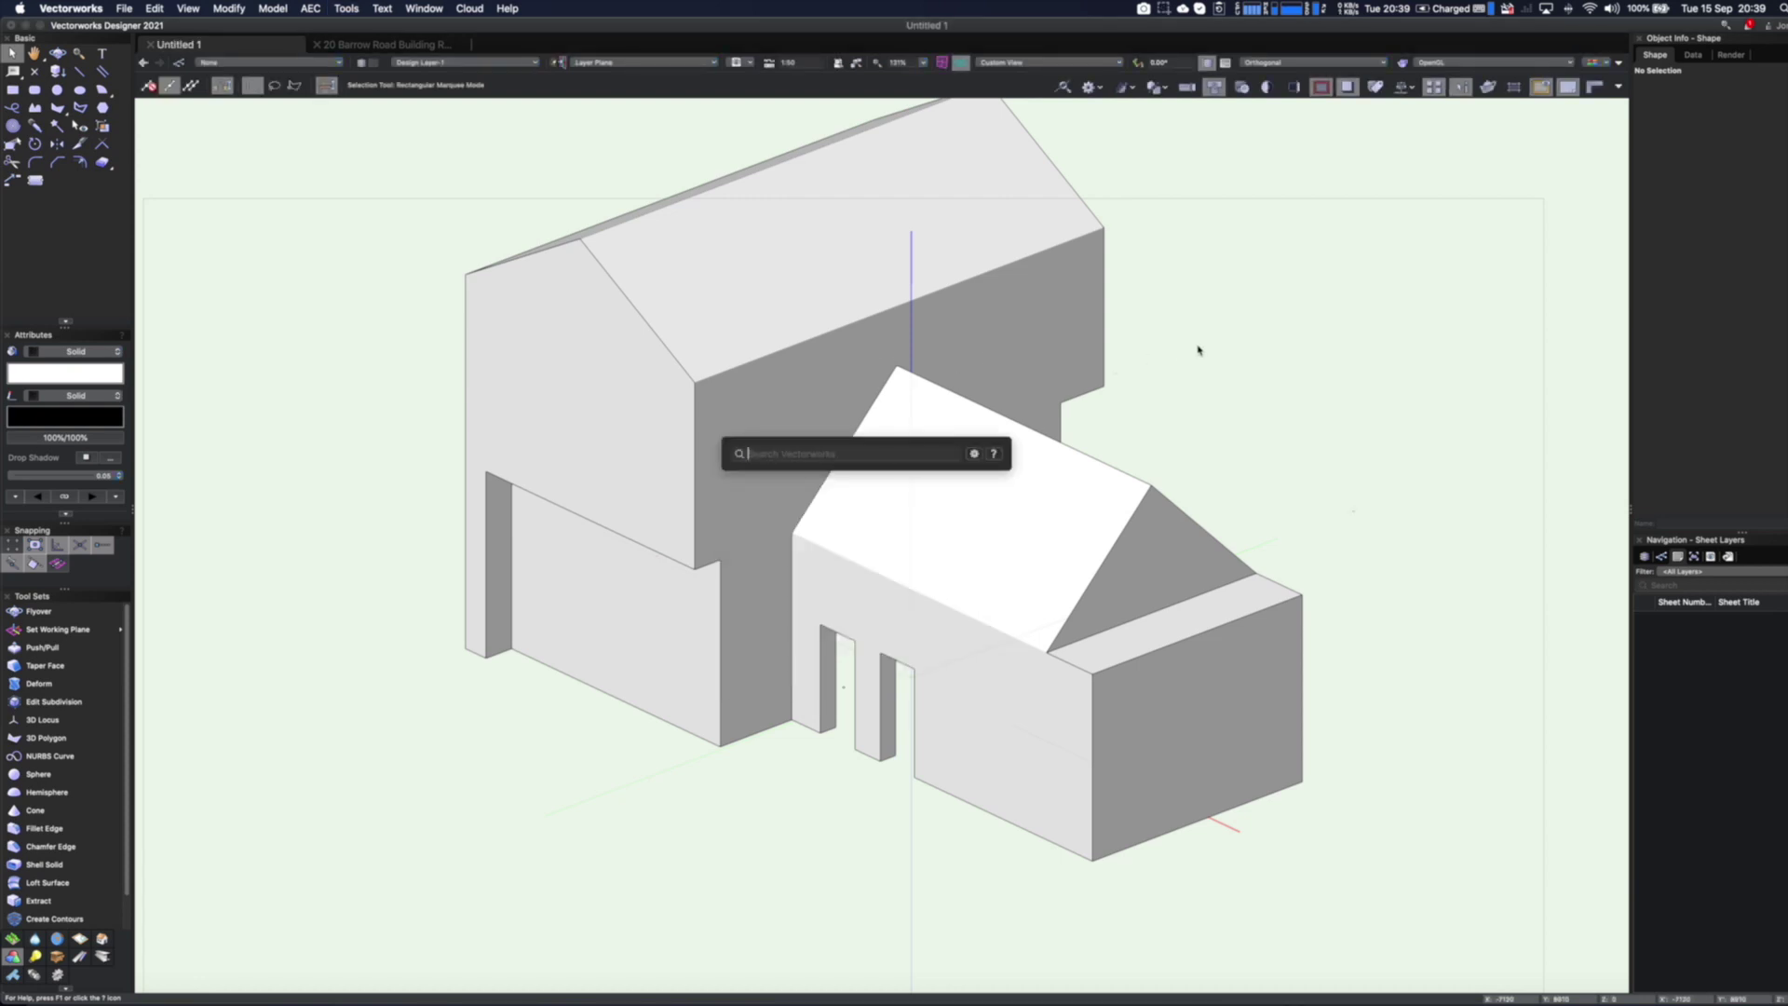
{"action": "key", "text": "Escape"}
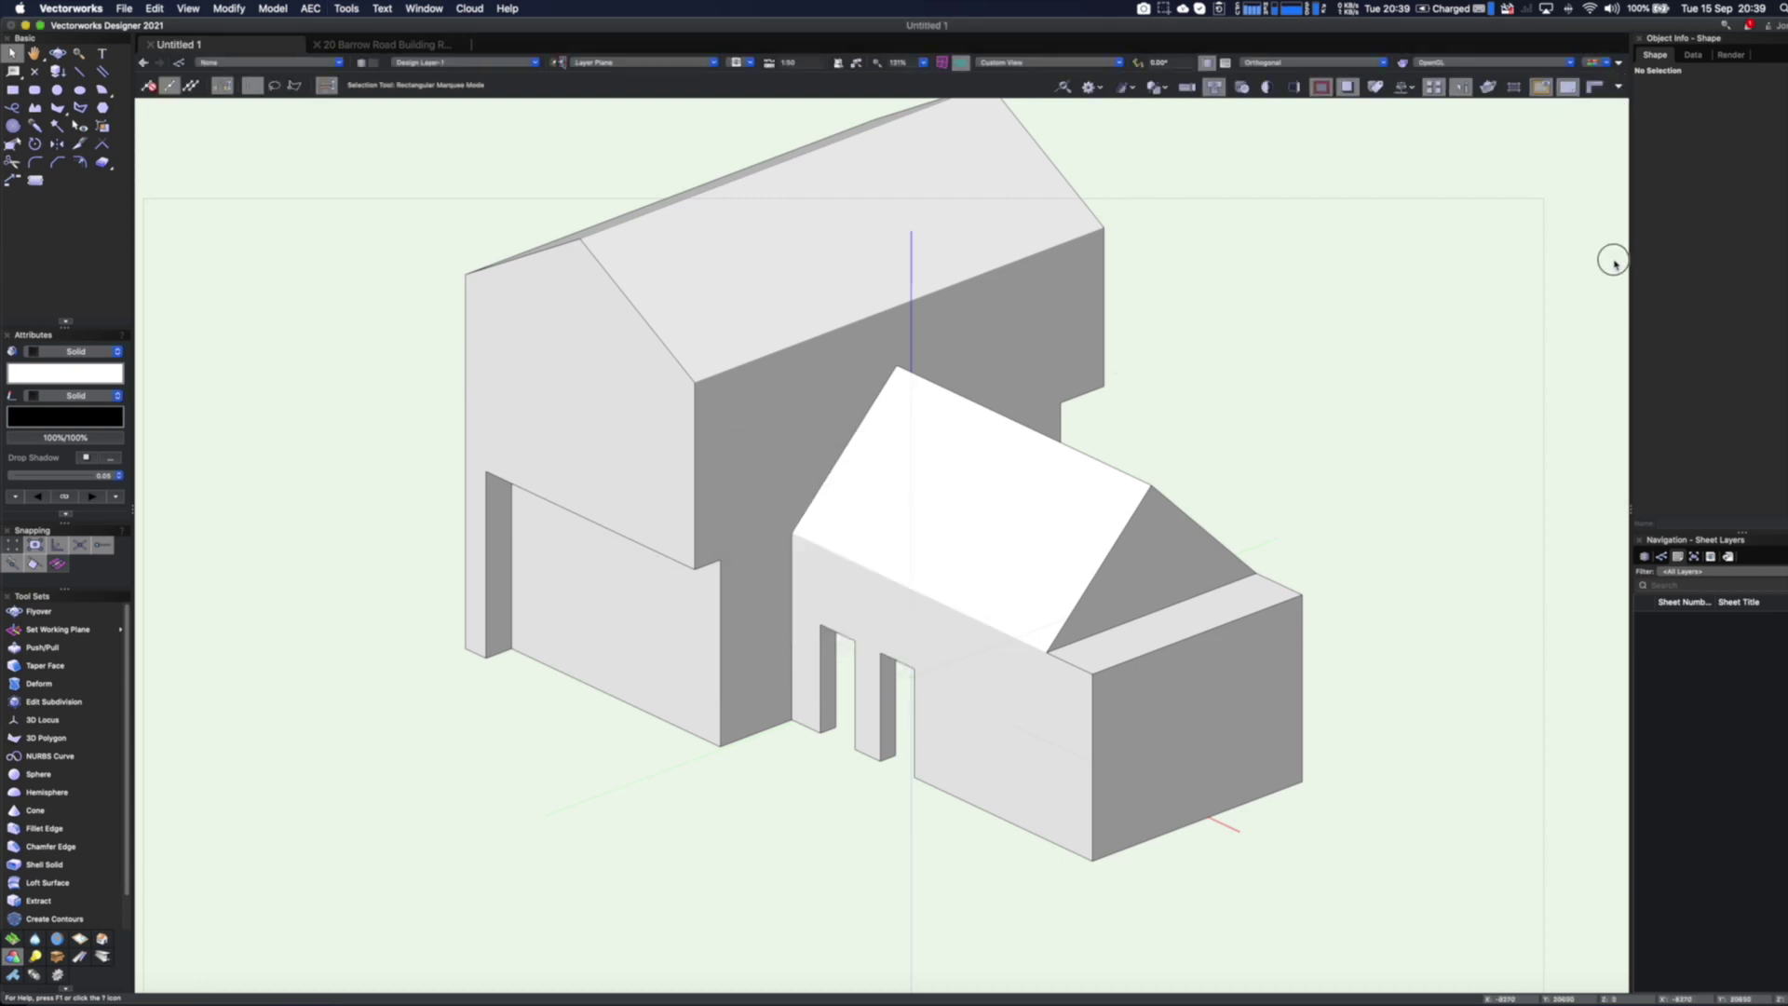
{"action": "key", "text": "super+grave"}
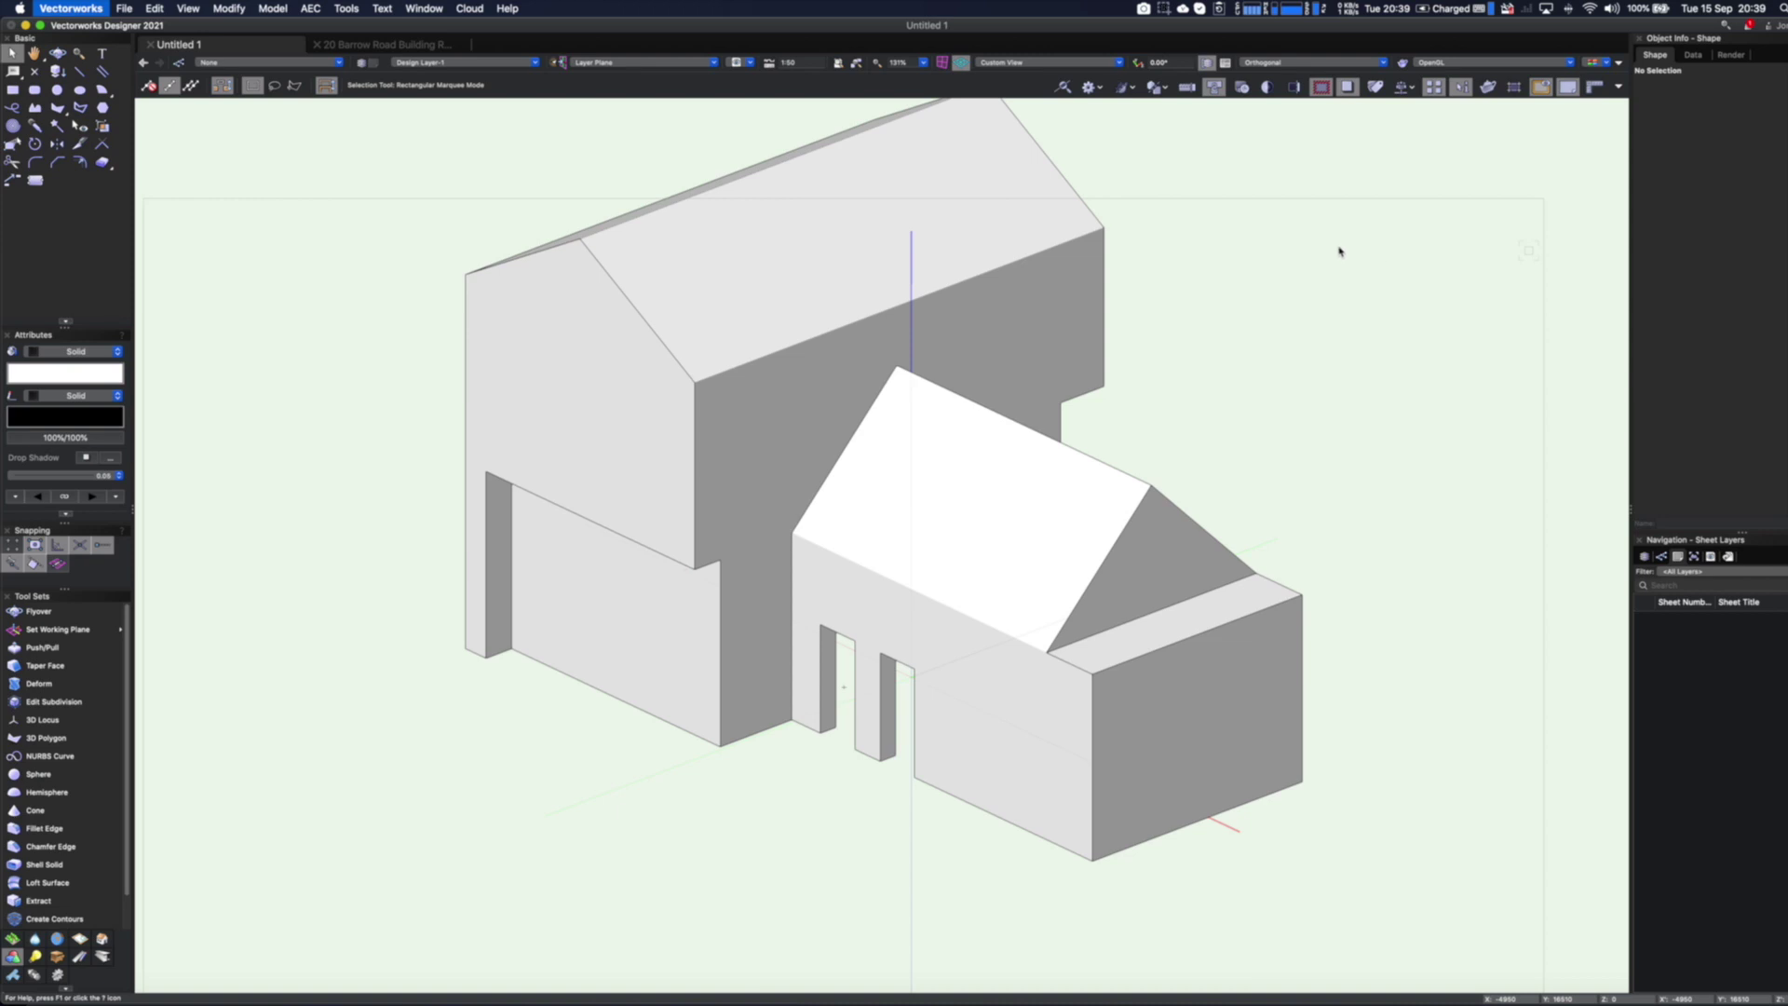
Open the Smart Options Display preferences and review the choices for how the initial options are shown
{"action": "key", "text": "super+comma"}
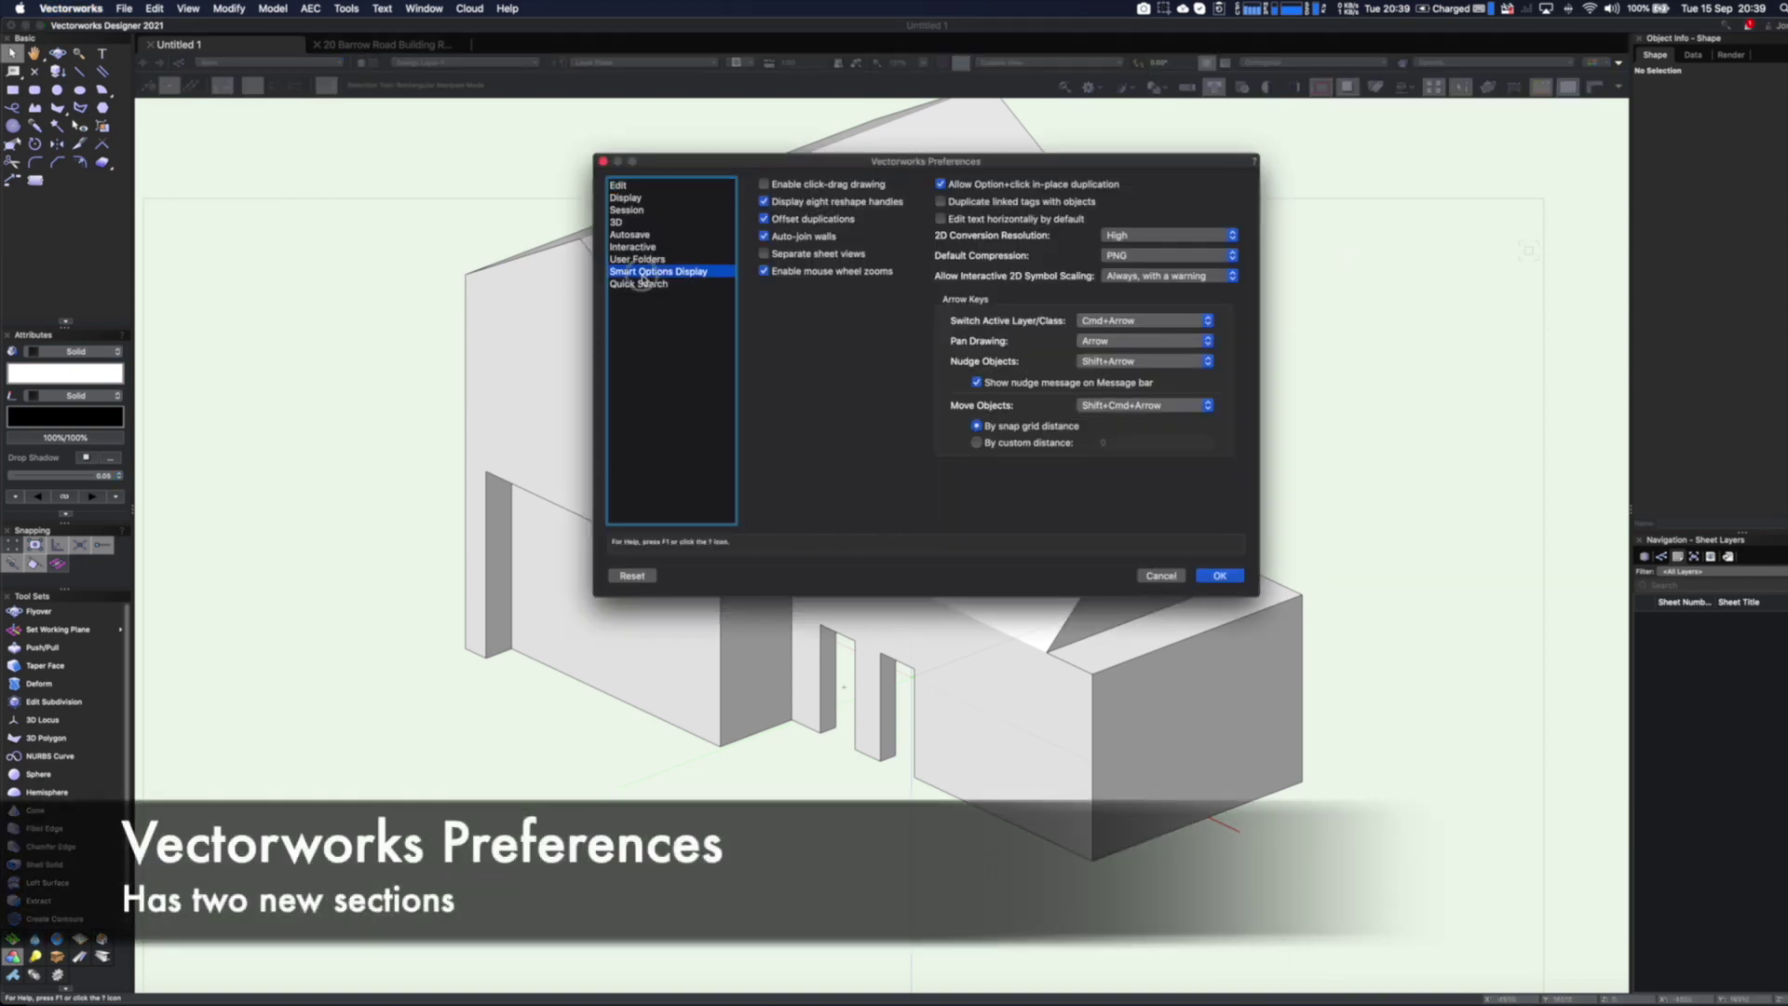
{"action": "left_click", "coordinate": [643, 272]}
{"action": "left_click_drag", "start_coordinate": [796, 161], "coordinate": [725, 198]}
{"action": "left_click", "coordinate": [868, 389]}
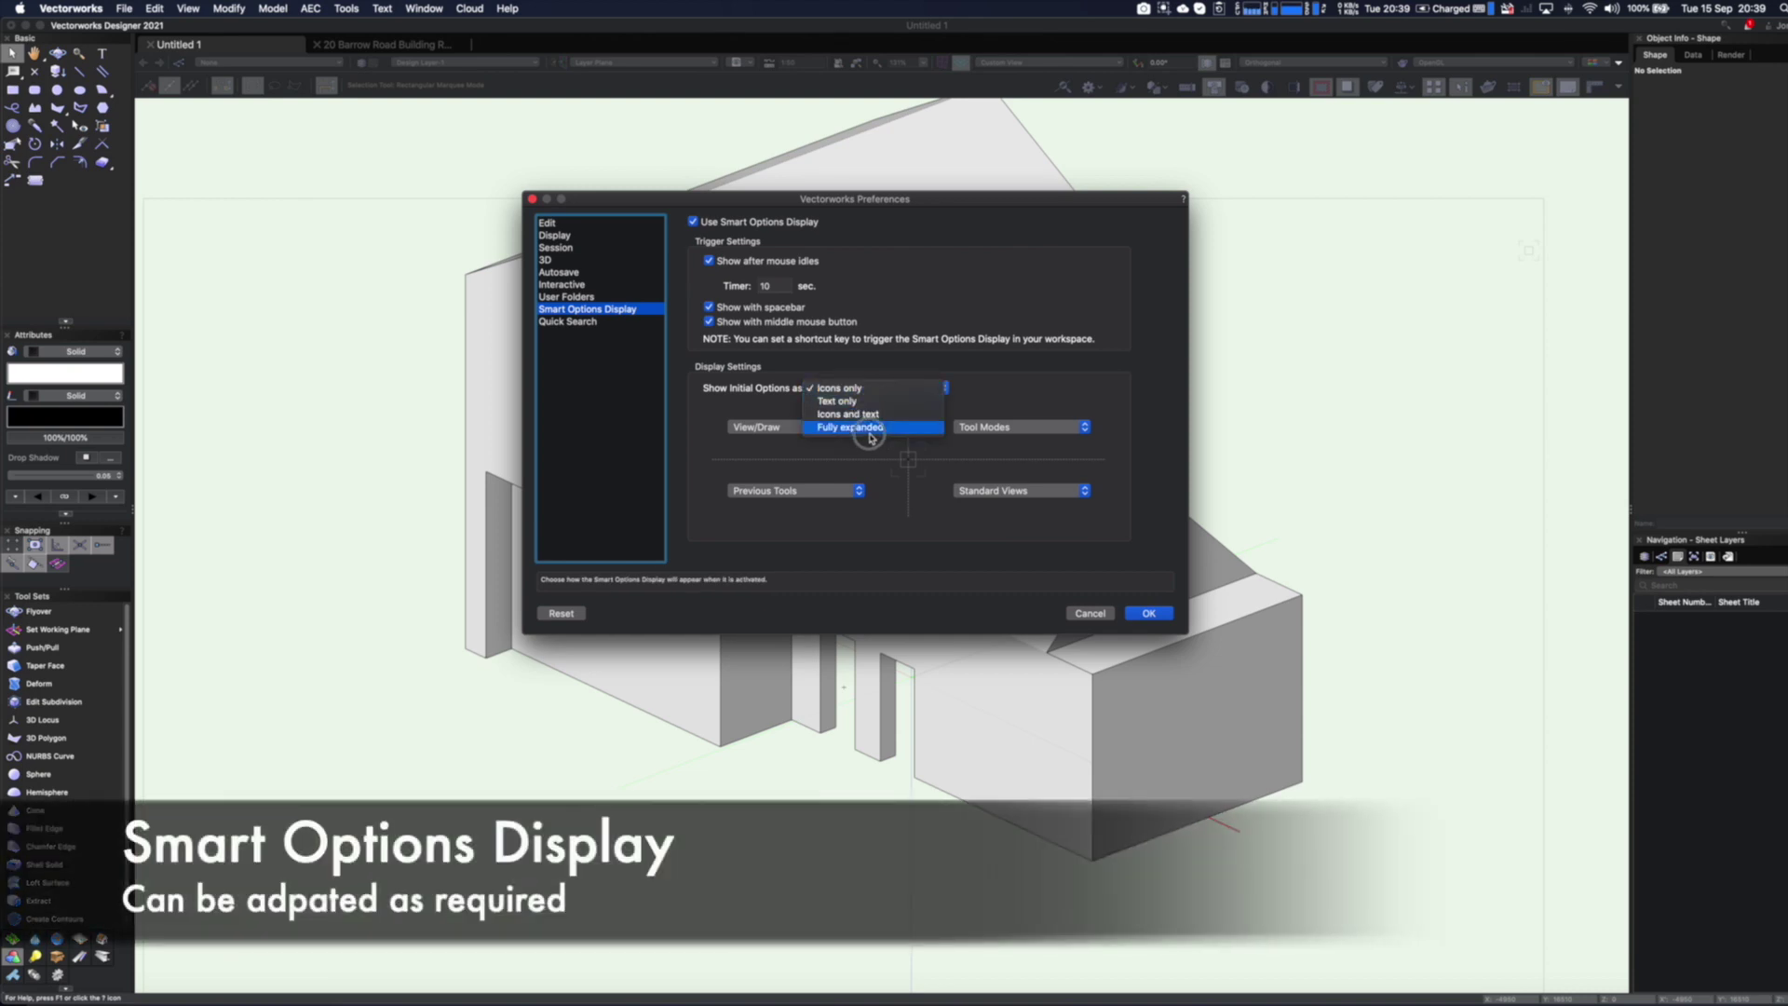
{"action": "left_click", "coordinate": [954, 384]}
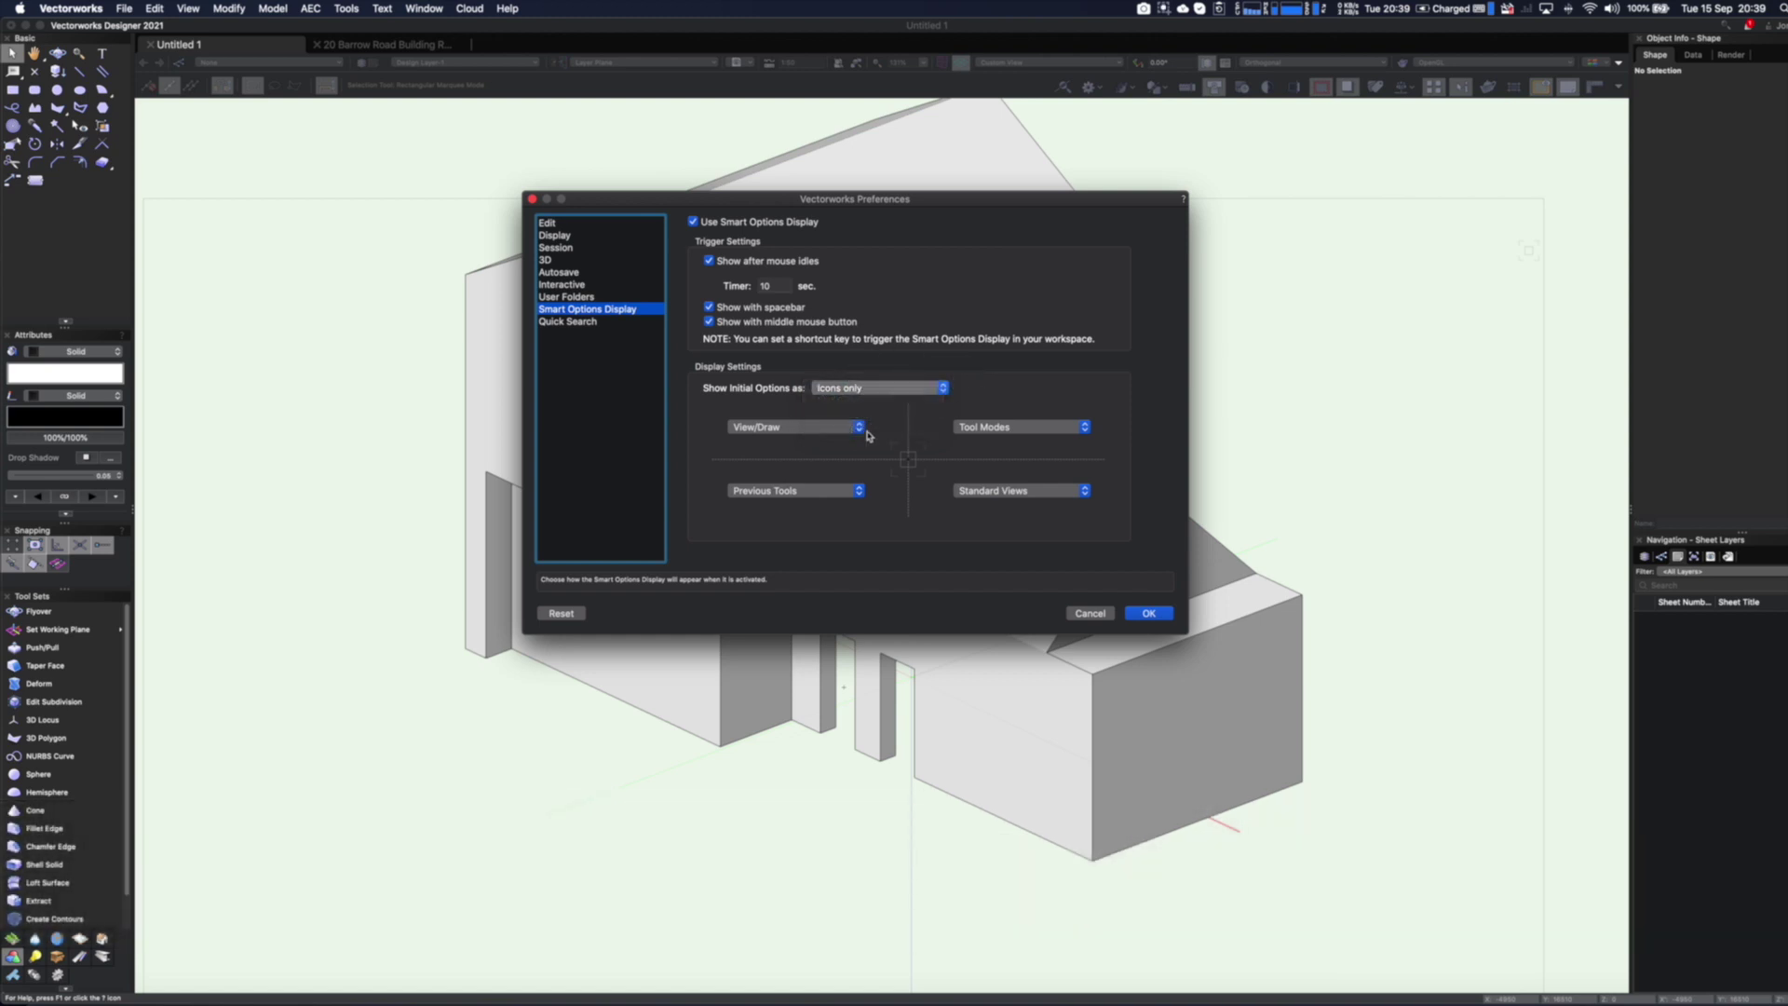
Assign Building Shell to the lower-left quadrant and Dims/Notes to the upper-right quadrant of the Smart Options Display, and accept the preferences
{"action": "left_click", "coordinate": [836, 491]}
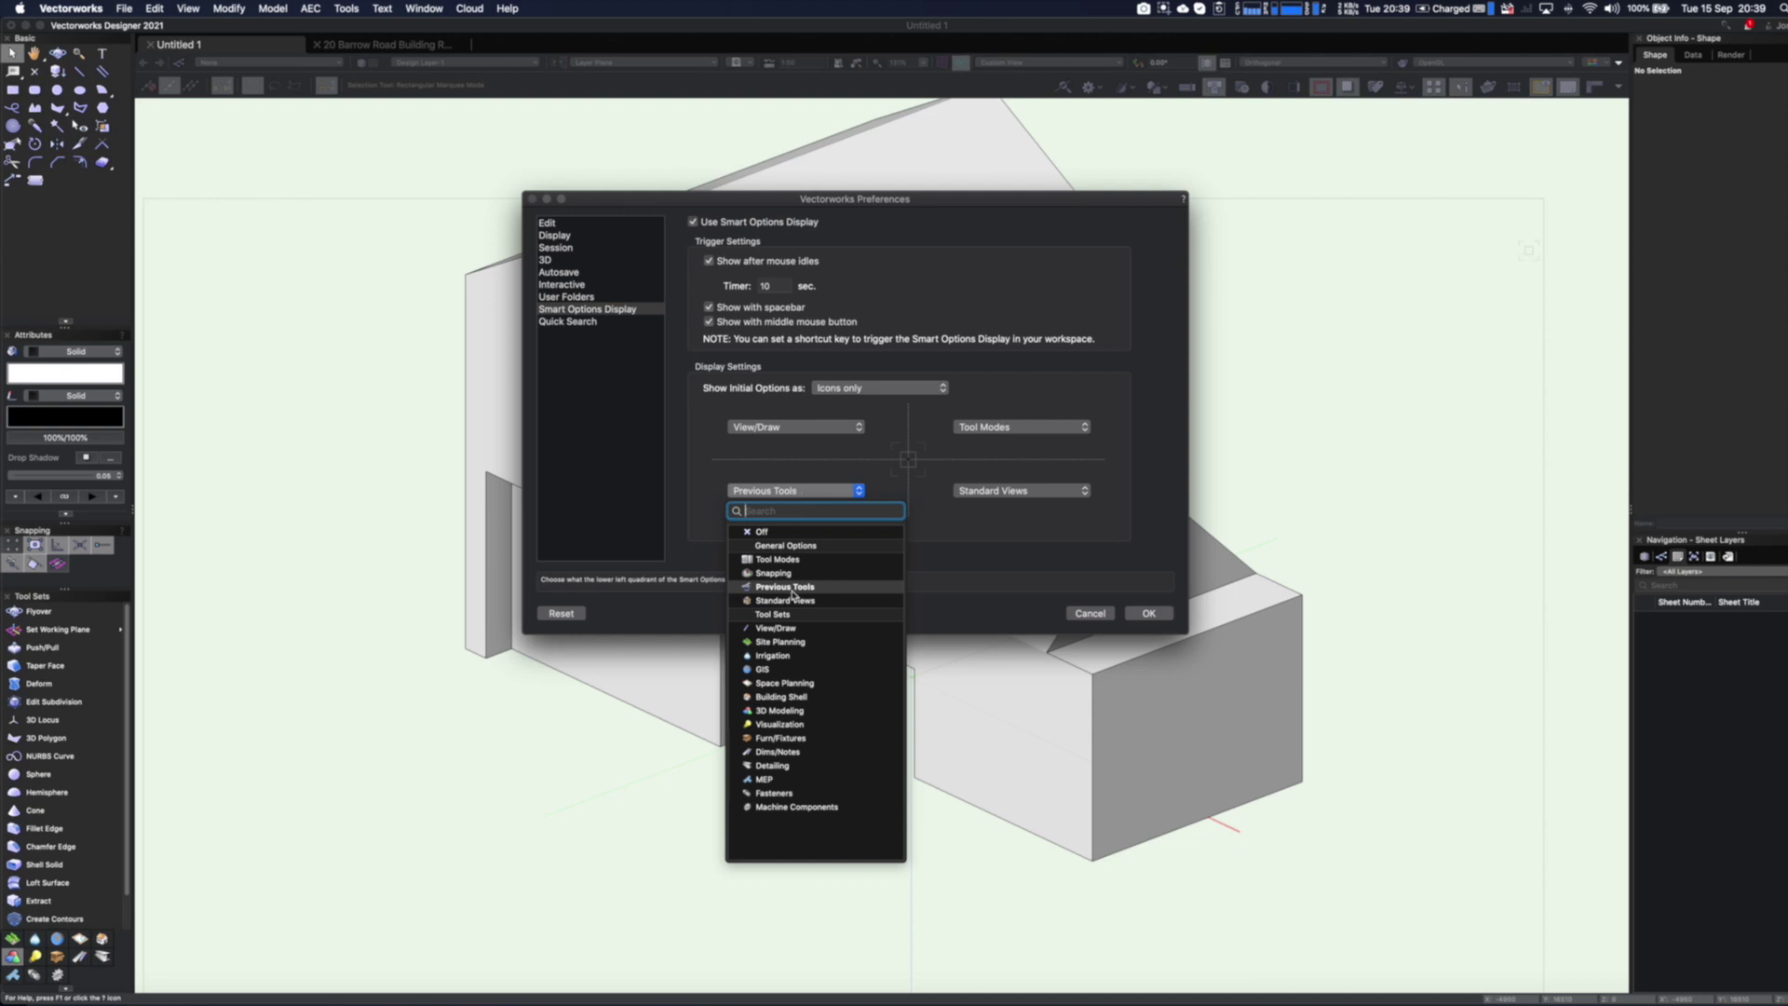
{"action": "left_click", "coordinate": [769, 698]}
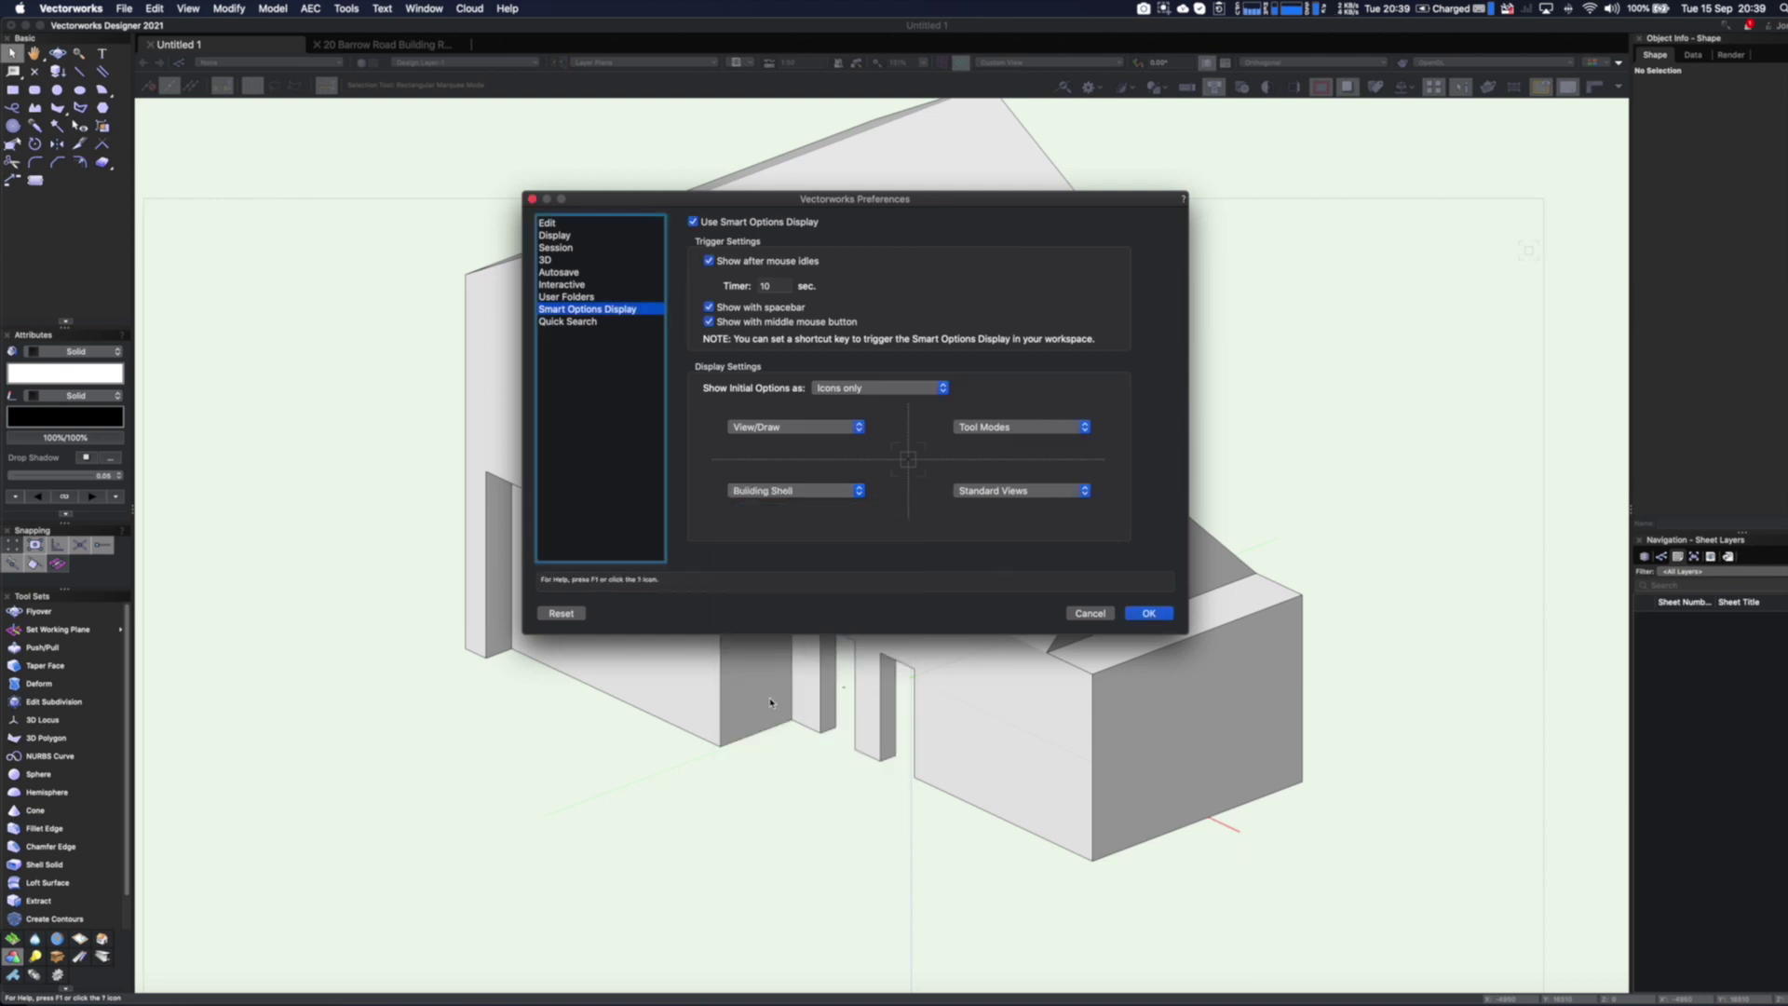
{"action": "left_click", "coordinate": [1024, 495]}
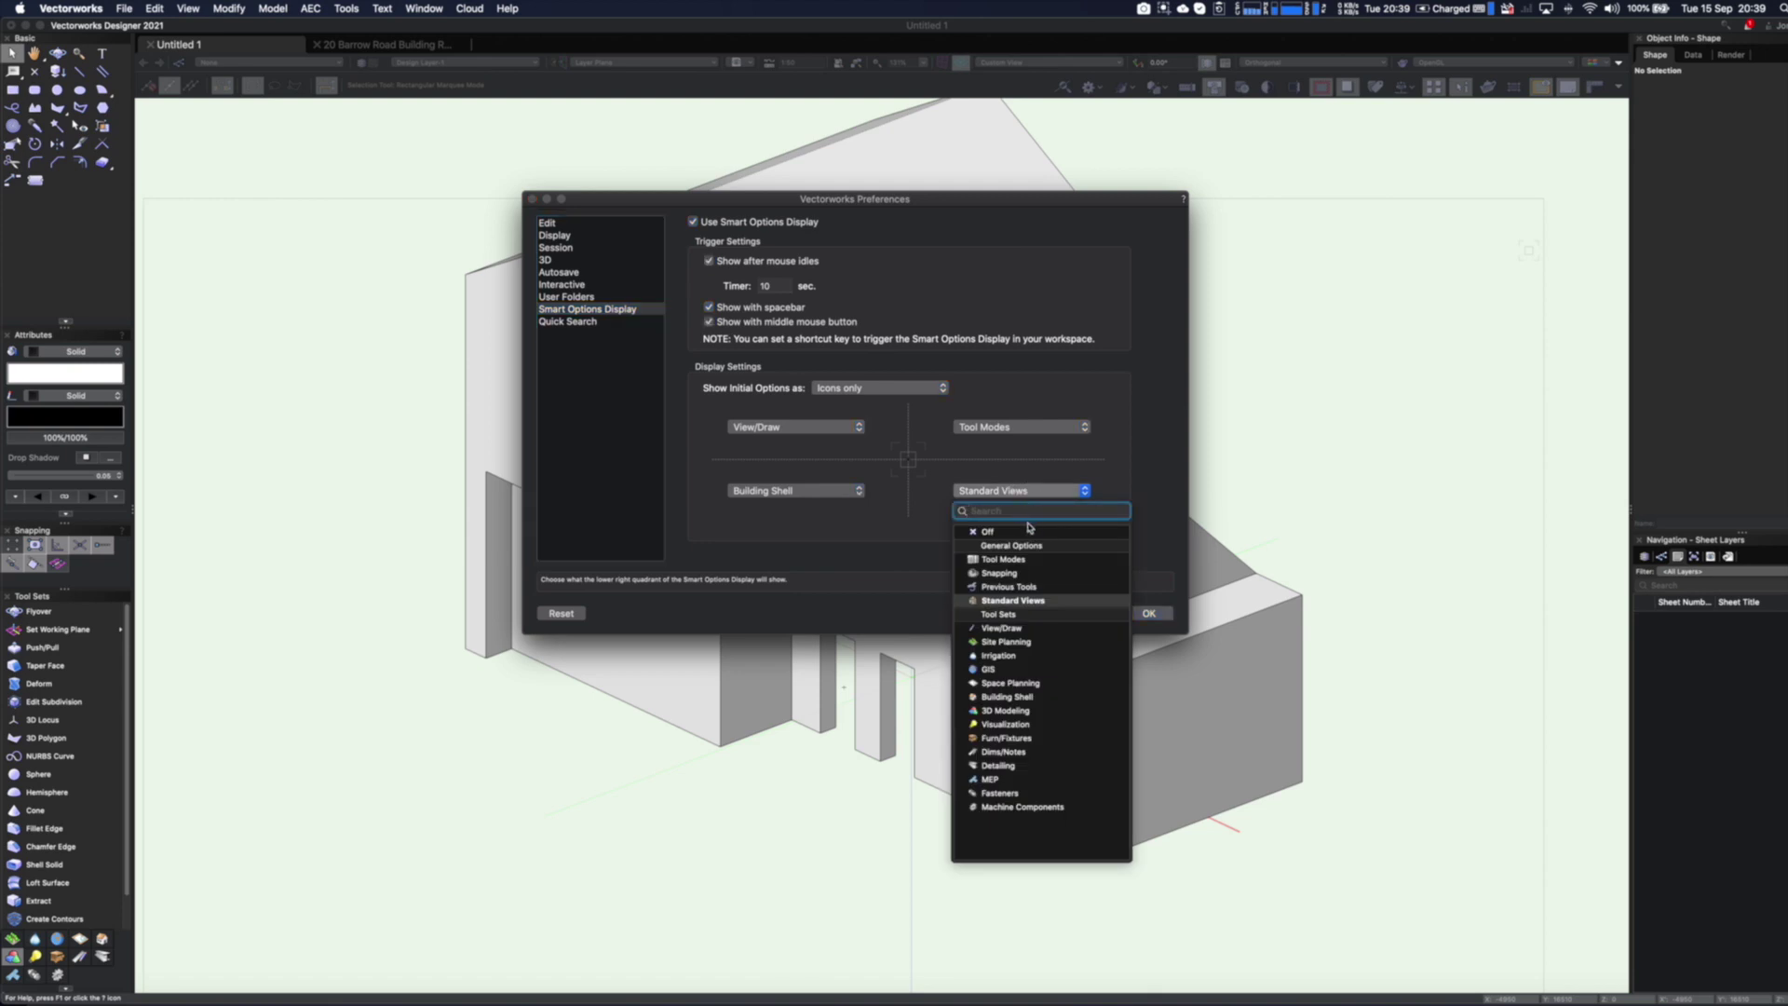
{"action": "left_click", "coordinate": [1056, 441]}
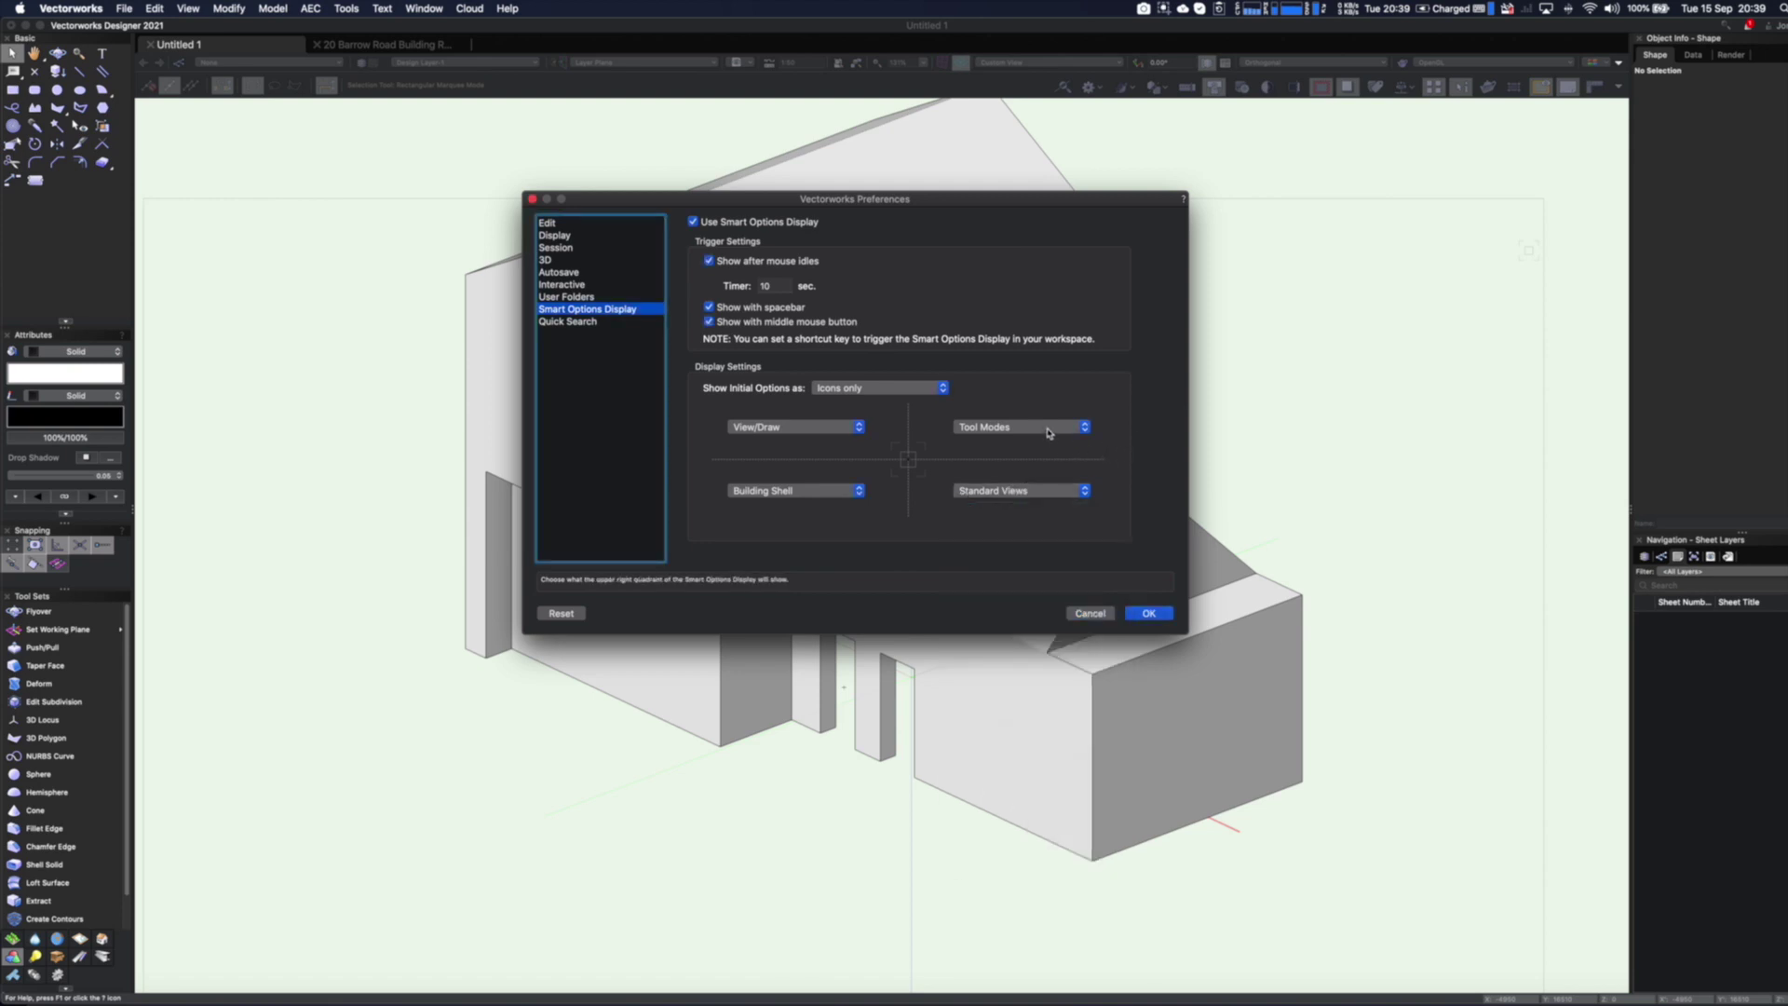
{"action": "left_click", "coordinate": [1049, 430]}
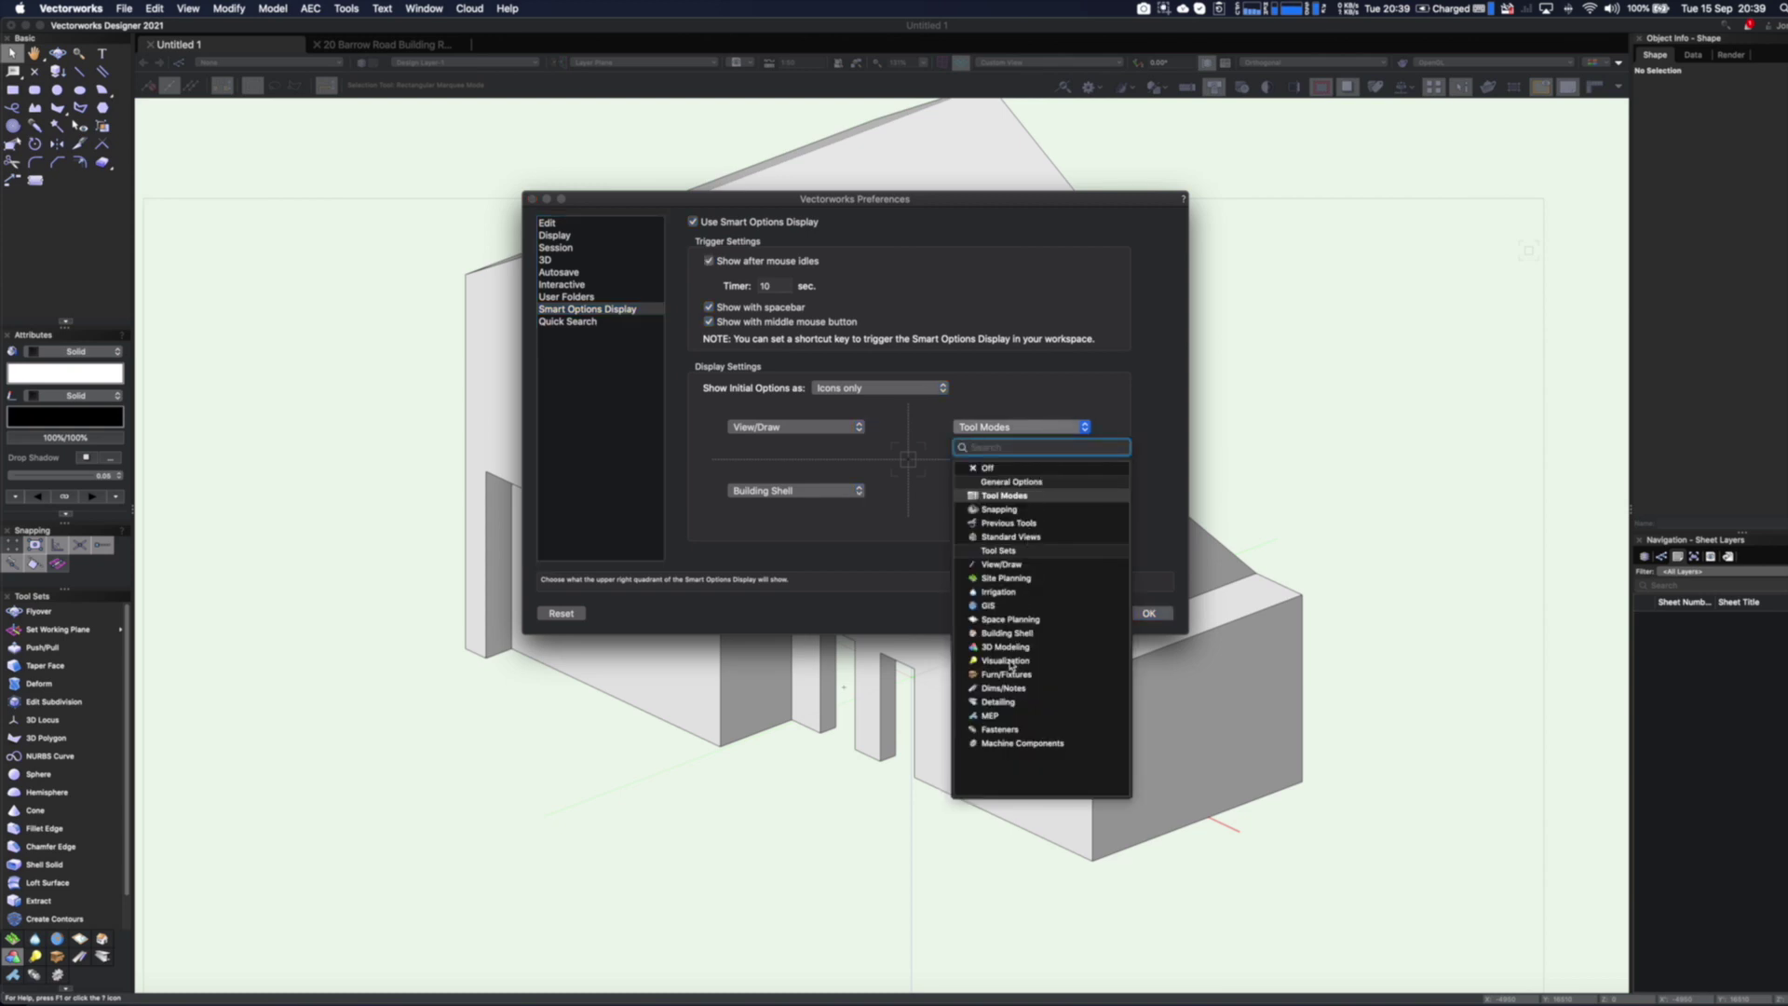
{"action": "left_click", "coordinate": [1004, 690]}
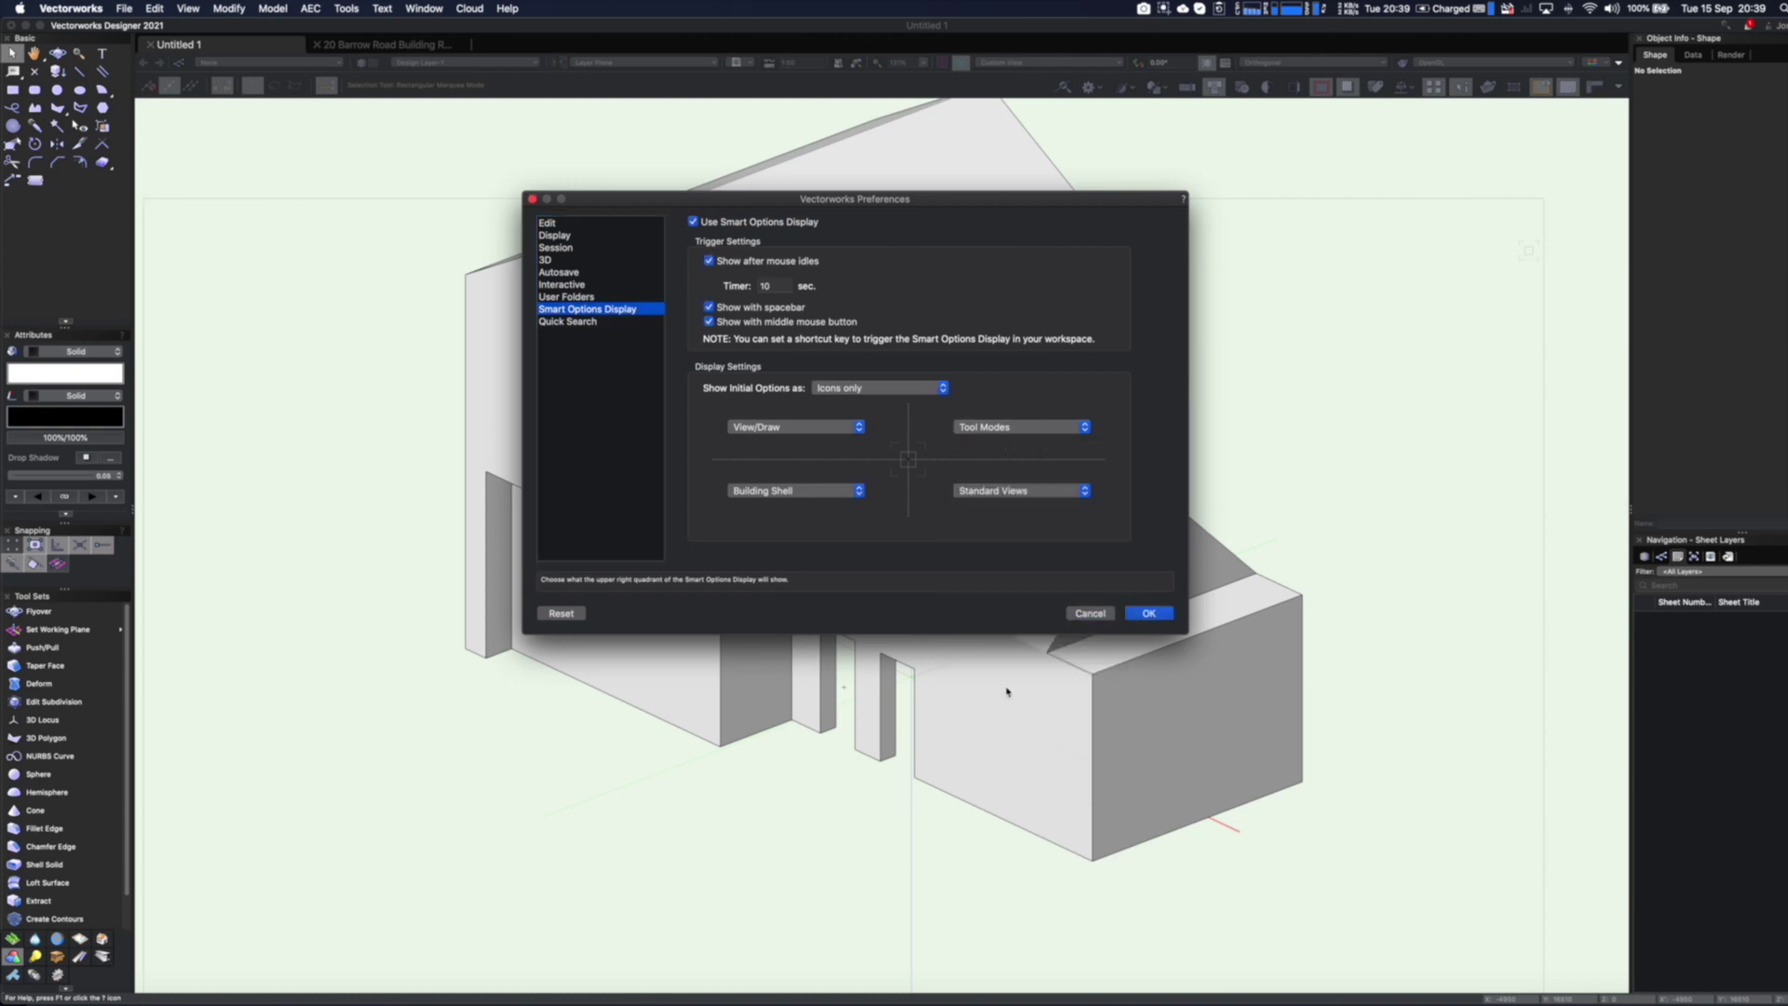
{"action": "left_click", "coordinate": [1147, 614]}
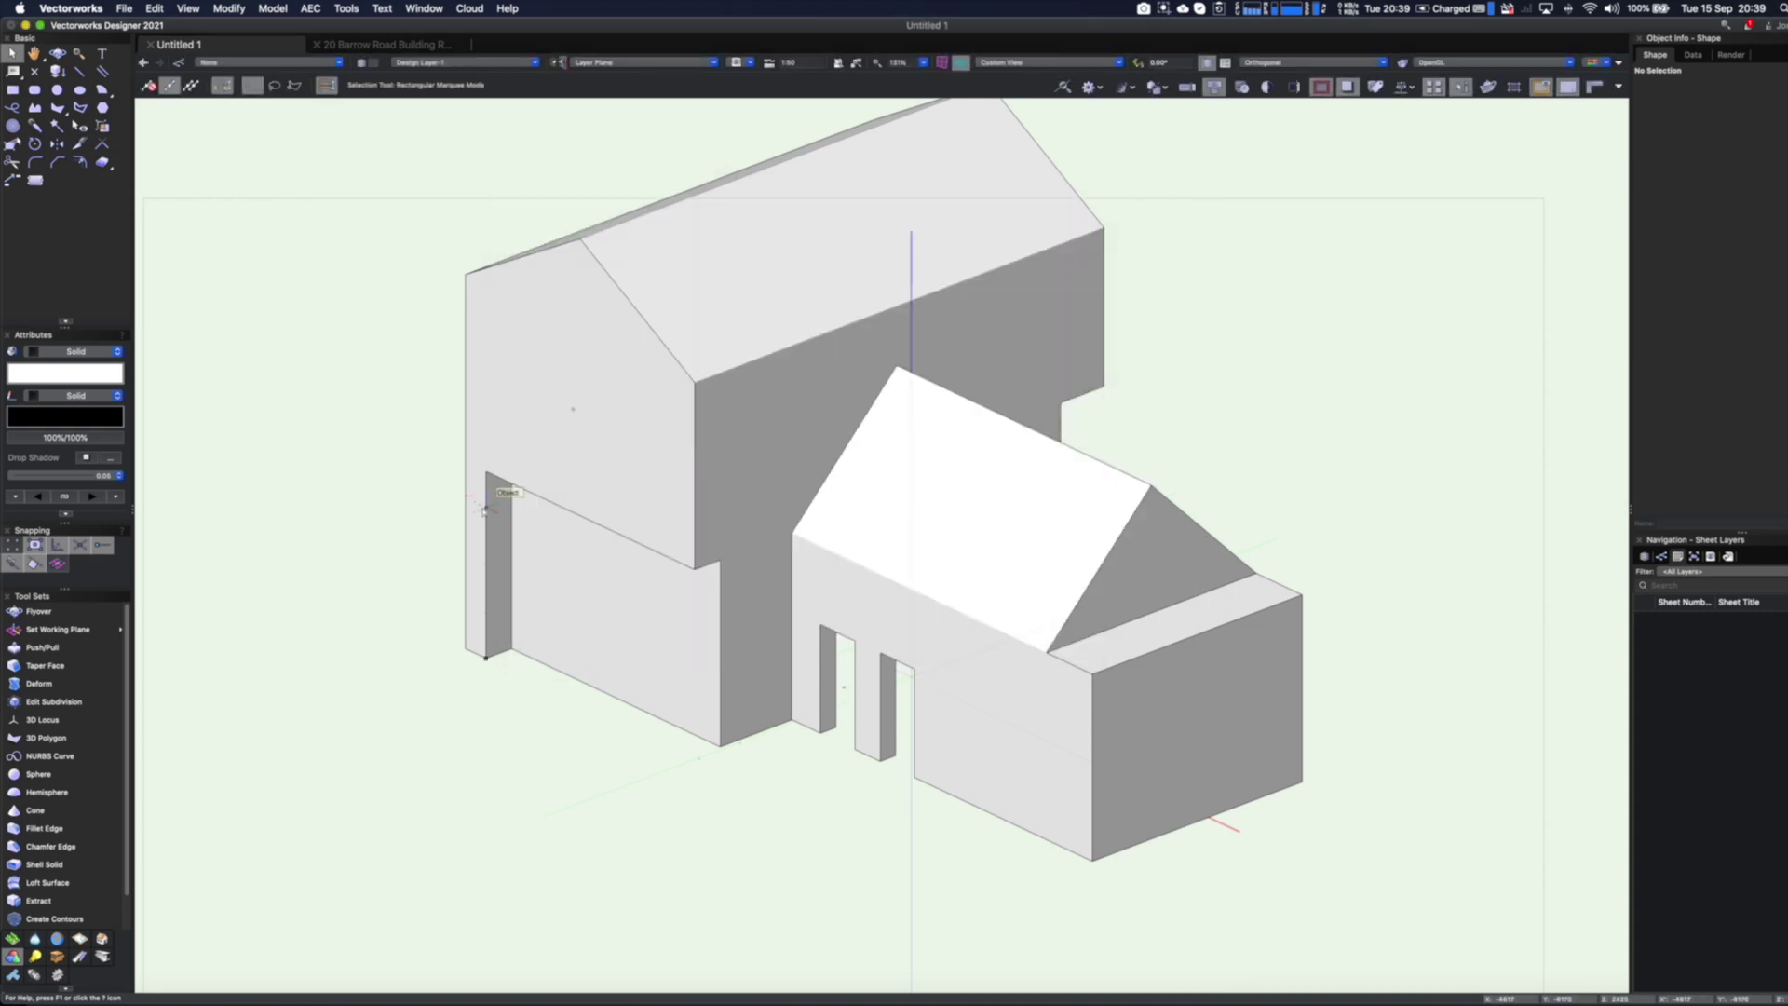
Show the Smart Options Display over the drawing, review the tools in its quadrants, and reopen its preferences at the lower-left quadrant's choices
{"action": "key", "text": "grave"}
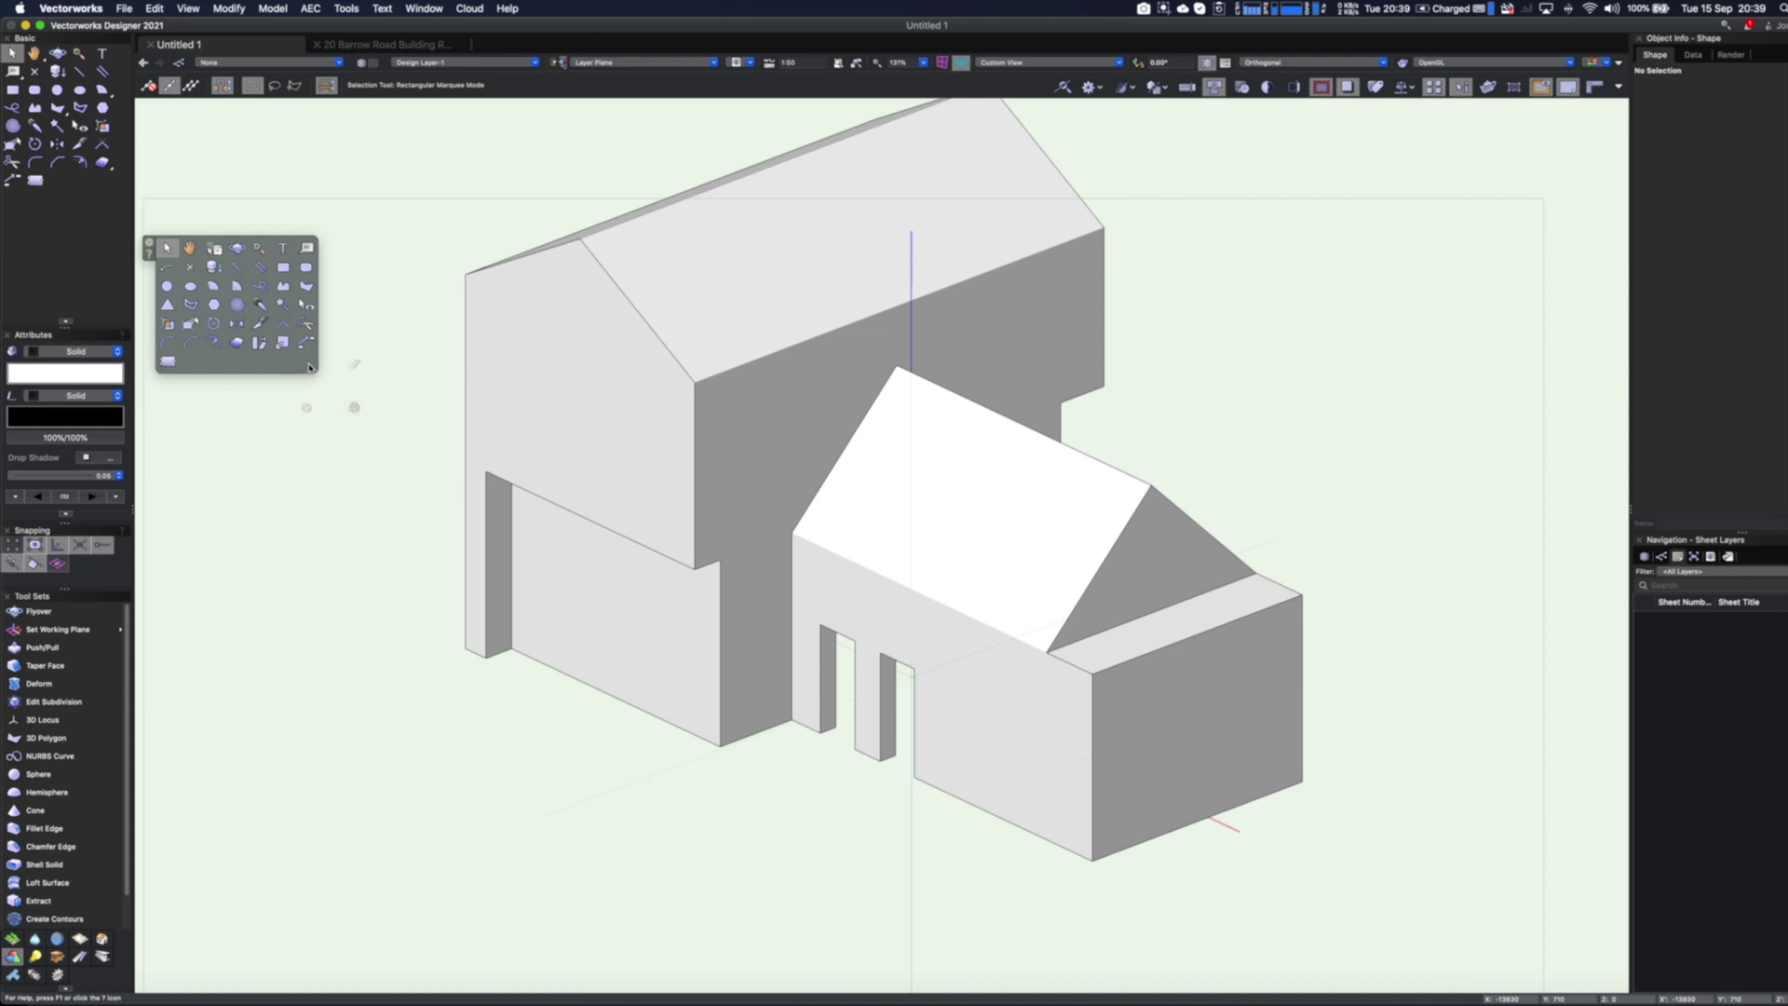
{"action": "mouse_move", "coordinate": [353, 365]}
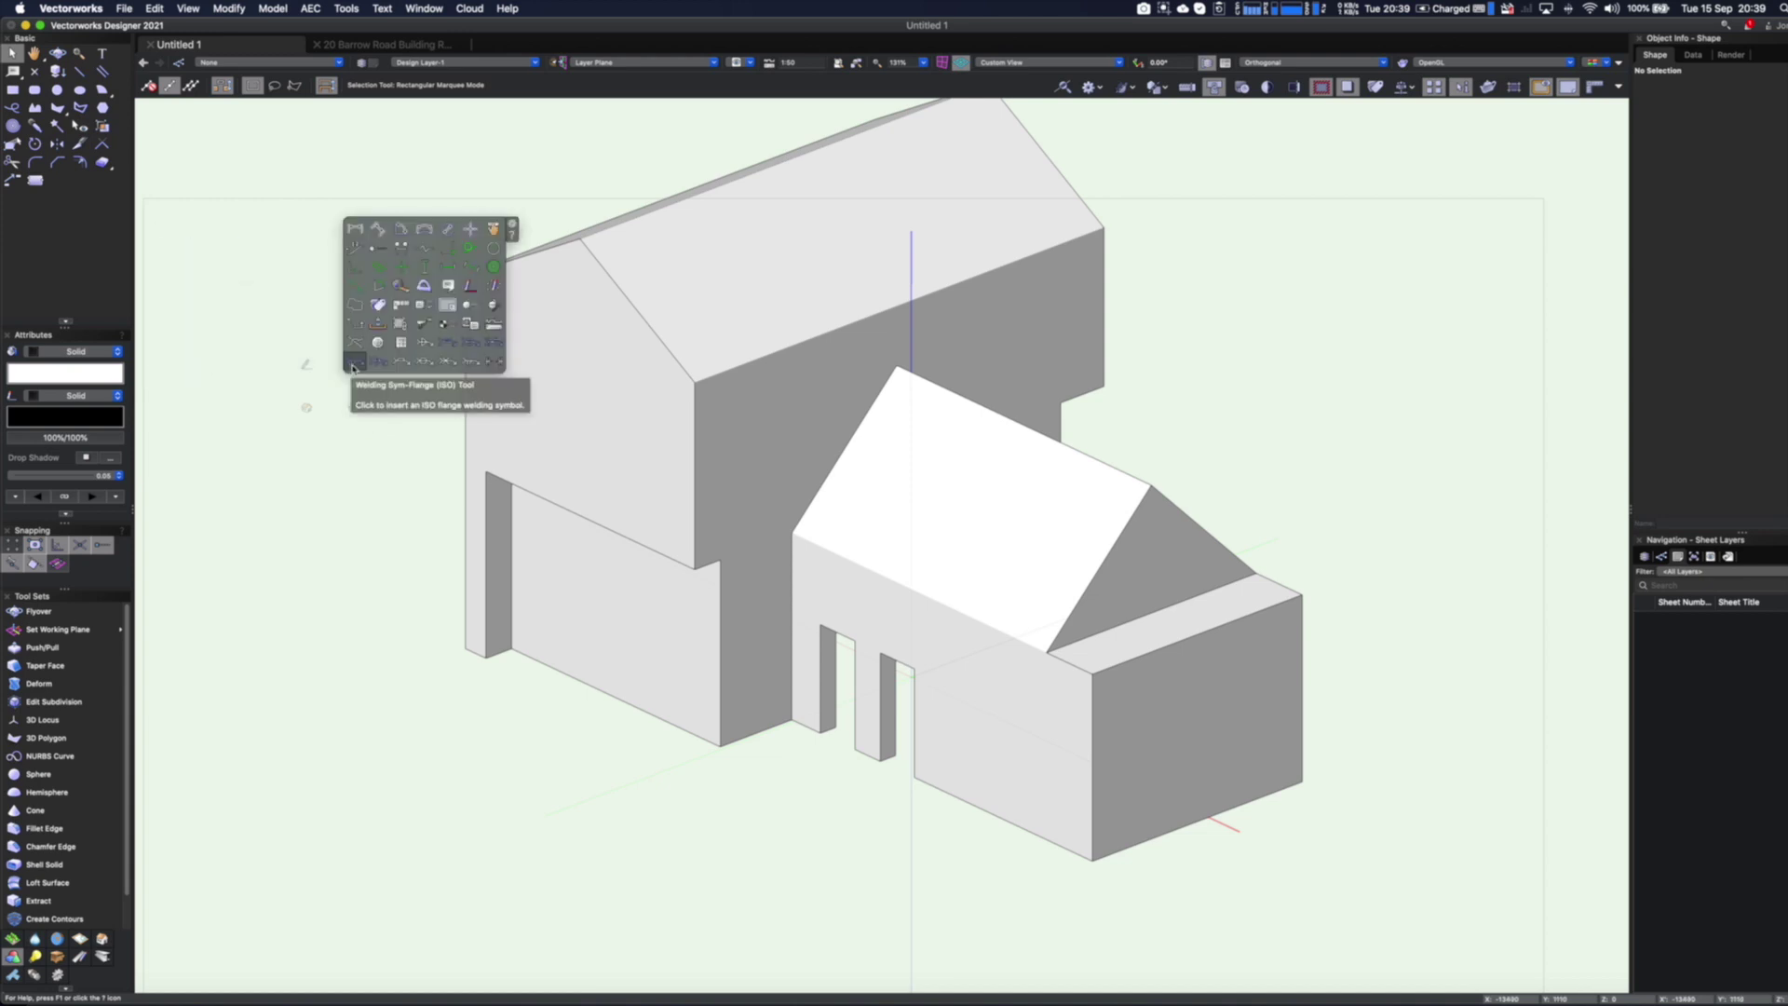
{"action": "mouse_move", "coordinate": [307, 407]}
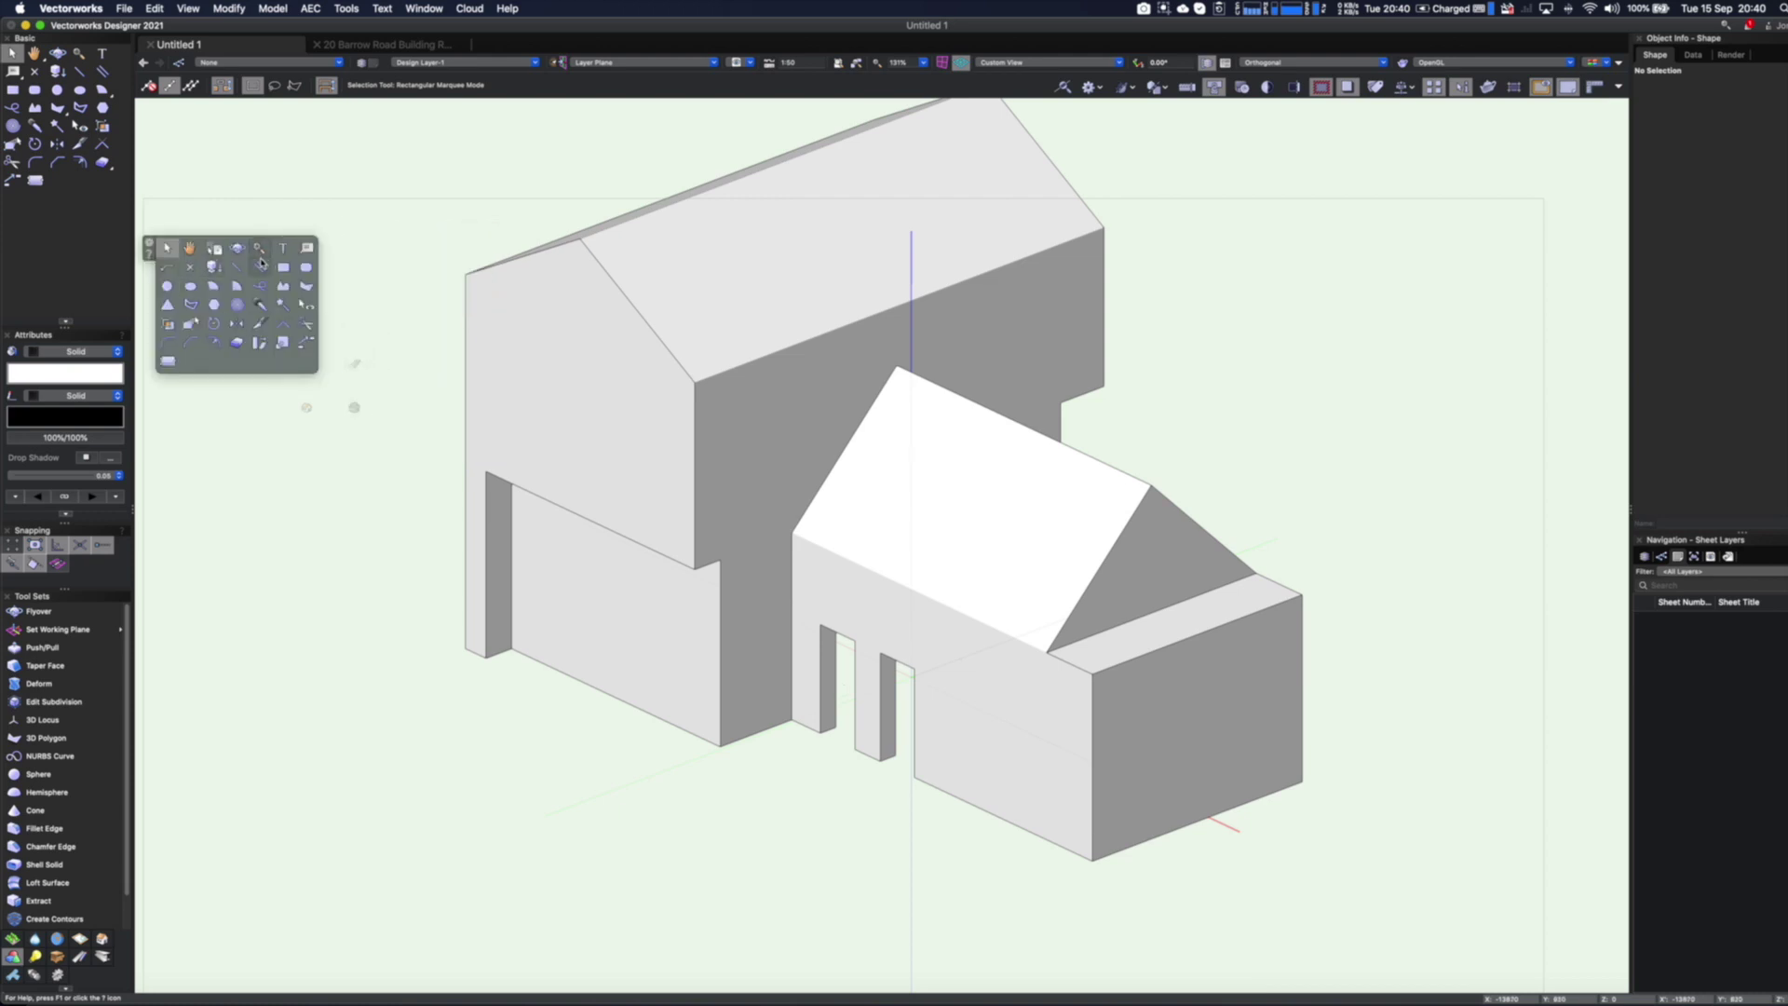
{"action": "left_click", "coordinate": [150, 246]}
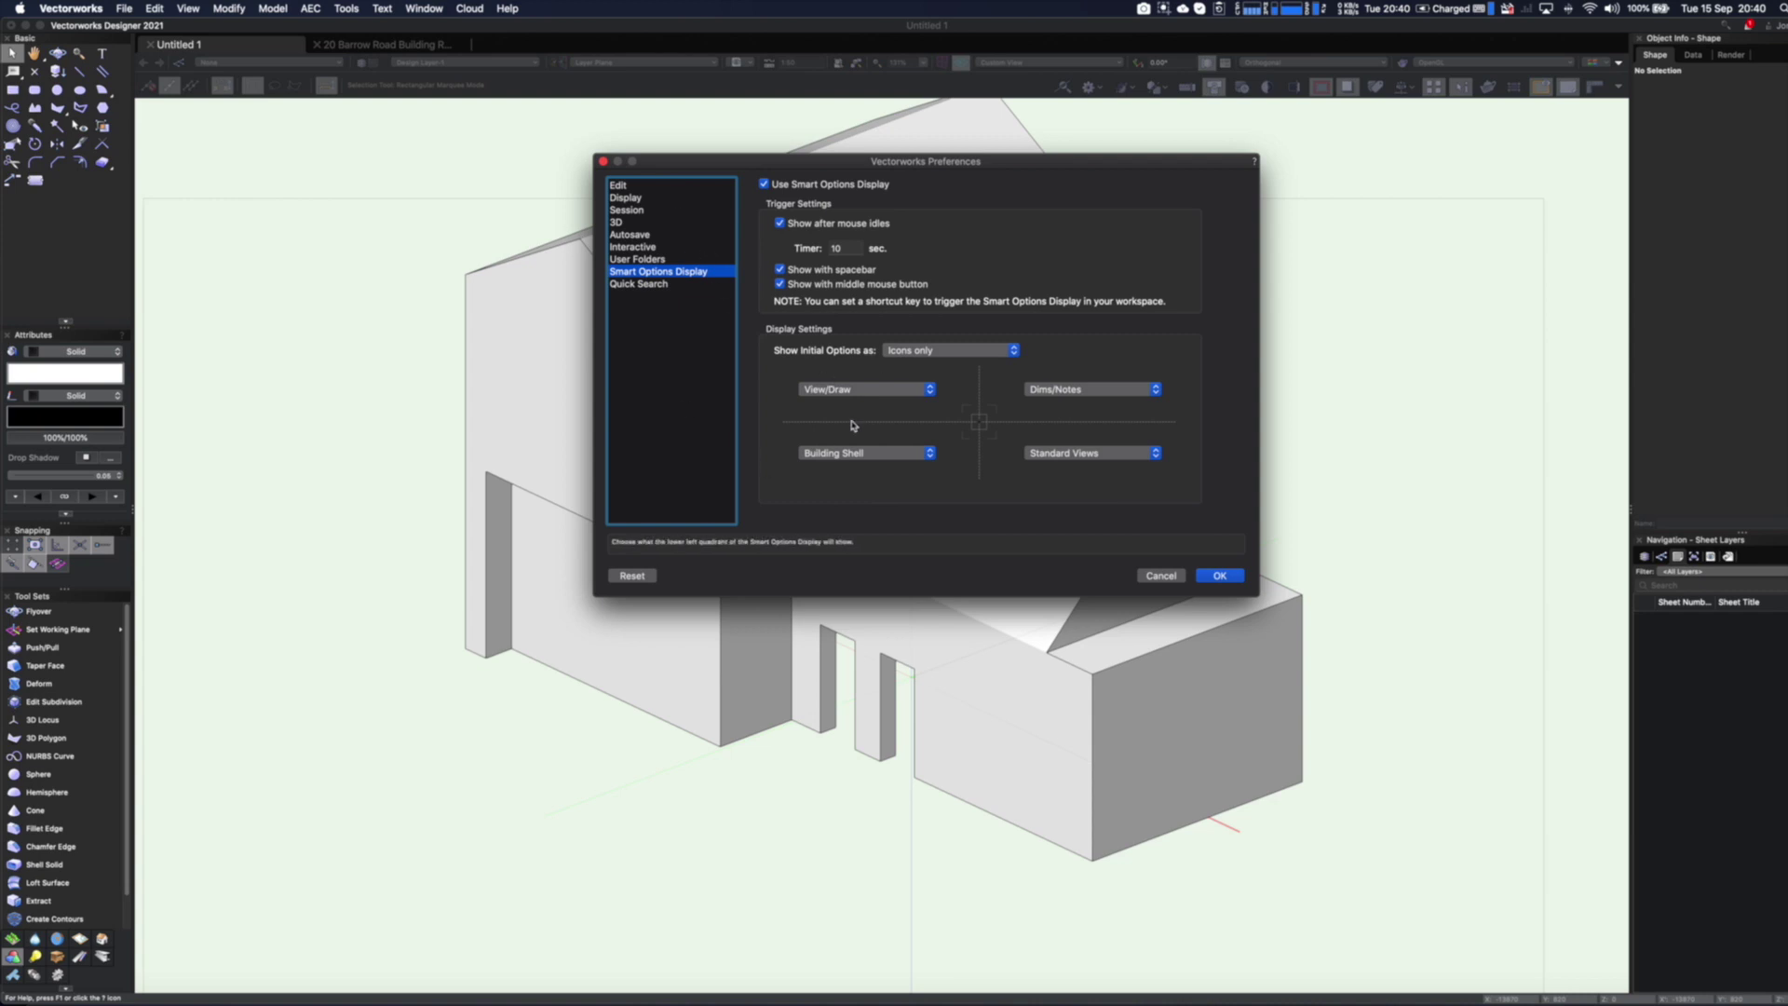
{"action": "left_click", "coordinate": [880, 455]}
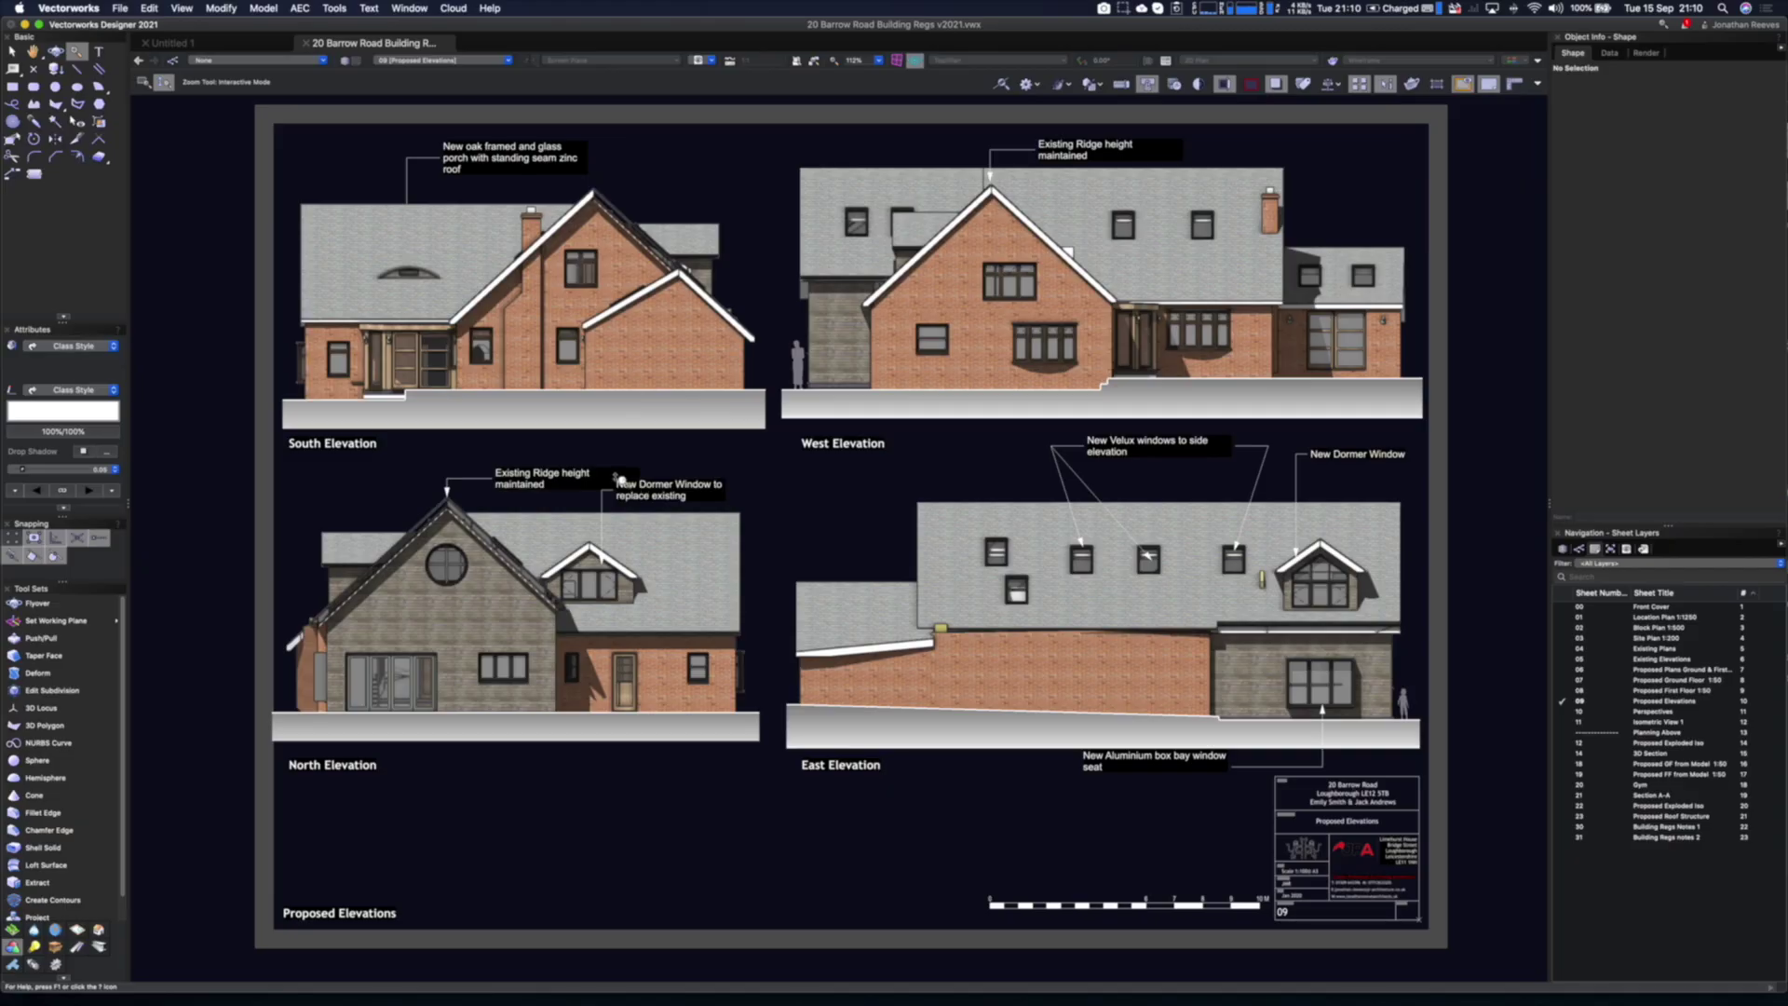
Examine the Design Layers and Classes lists of the Barrow Road file's Navigation palette and the design layers in the Organization dialog
{"action": "left_click_drag", "start_coordinate": [617, 478], "coordinate": [618, 467]}
{"action": "key", "text": "super+6"}
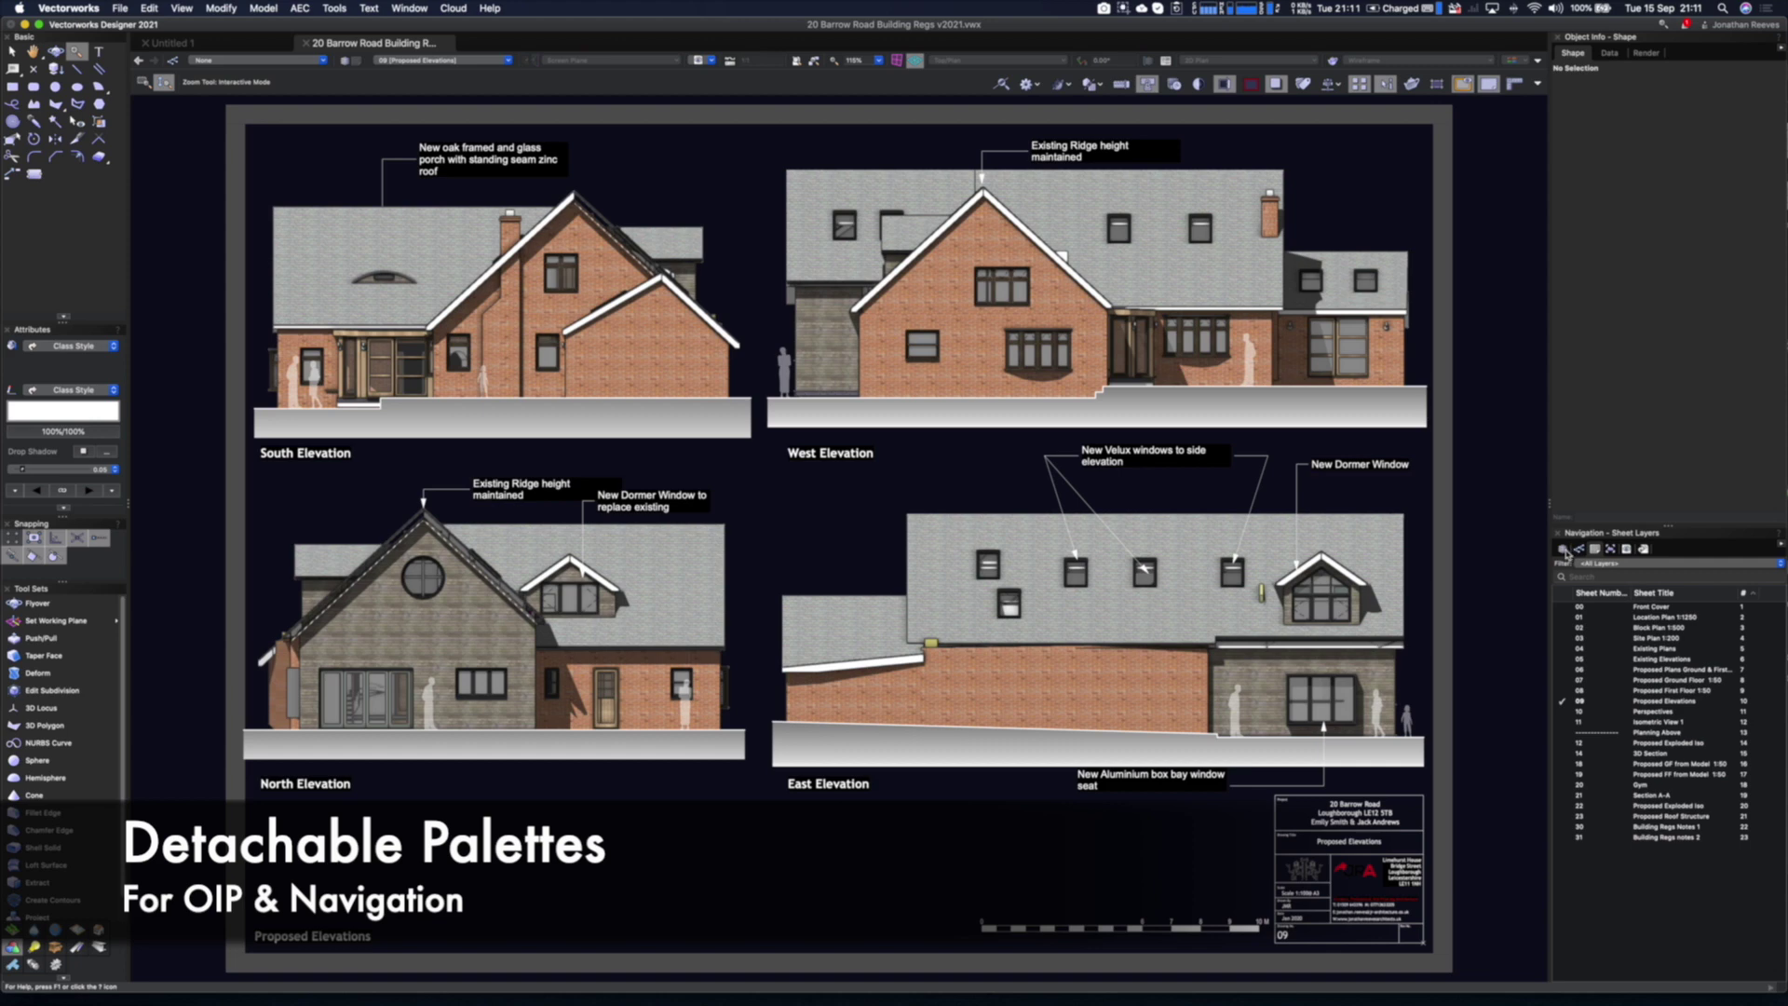
{"action": "left_click", "coordinate": [1565, 551]}
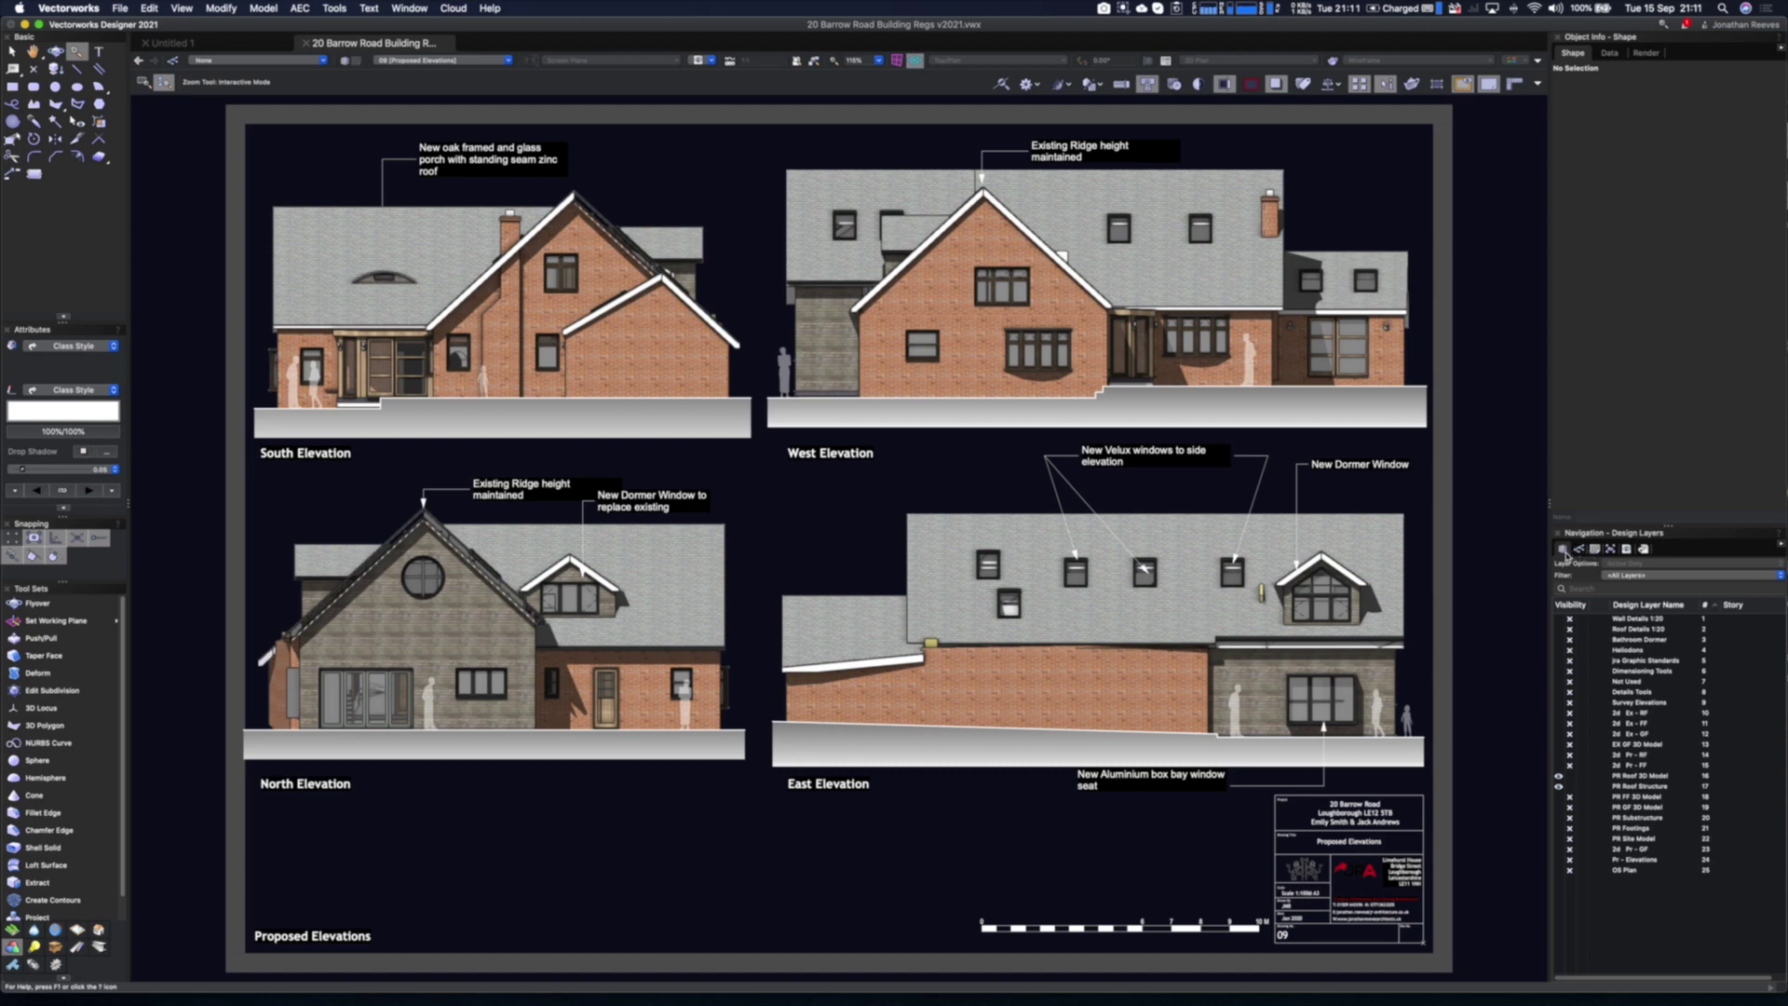
{"action": "left_click", "coordinate": [1579, 550]}
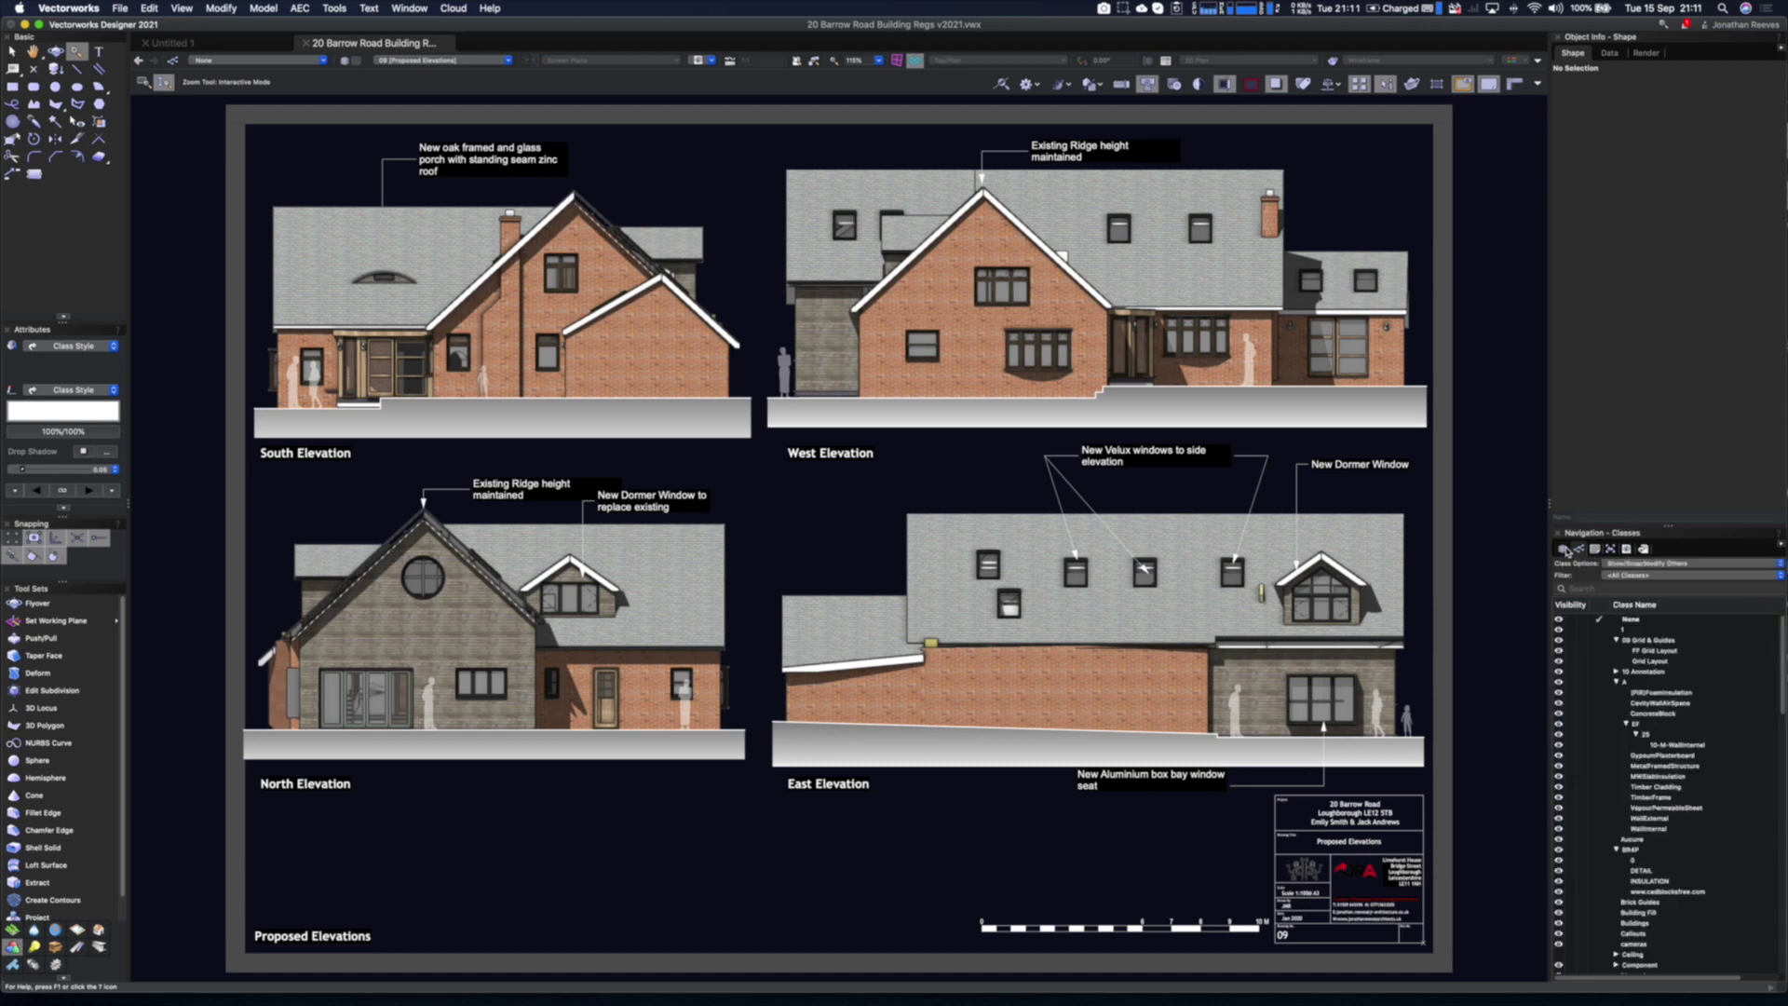
{"action": "left_click", "coordinate": [1563, 549]}
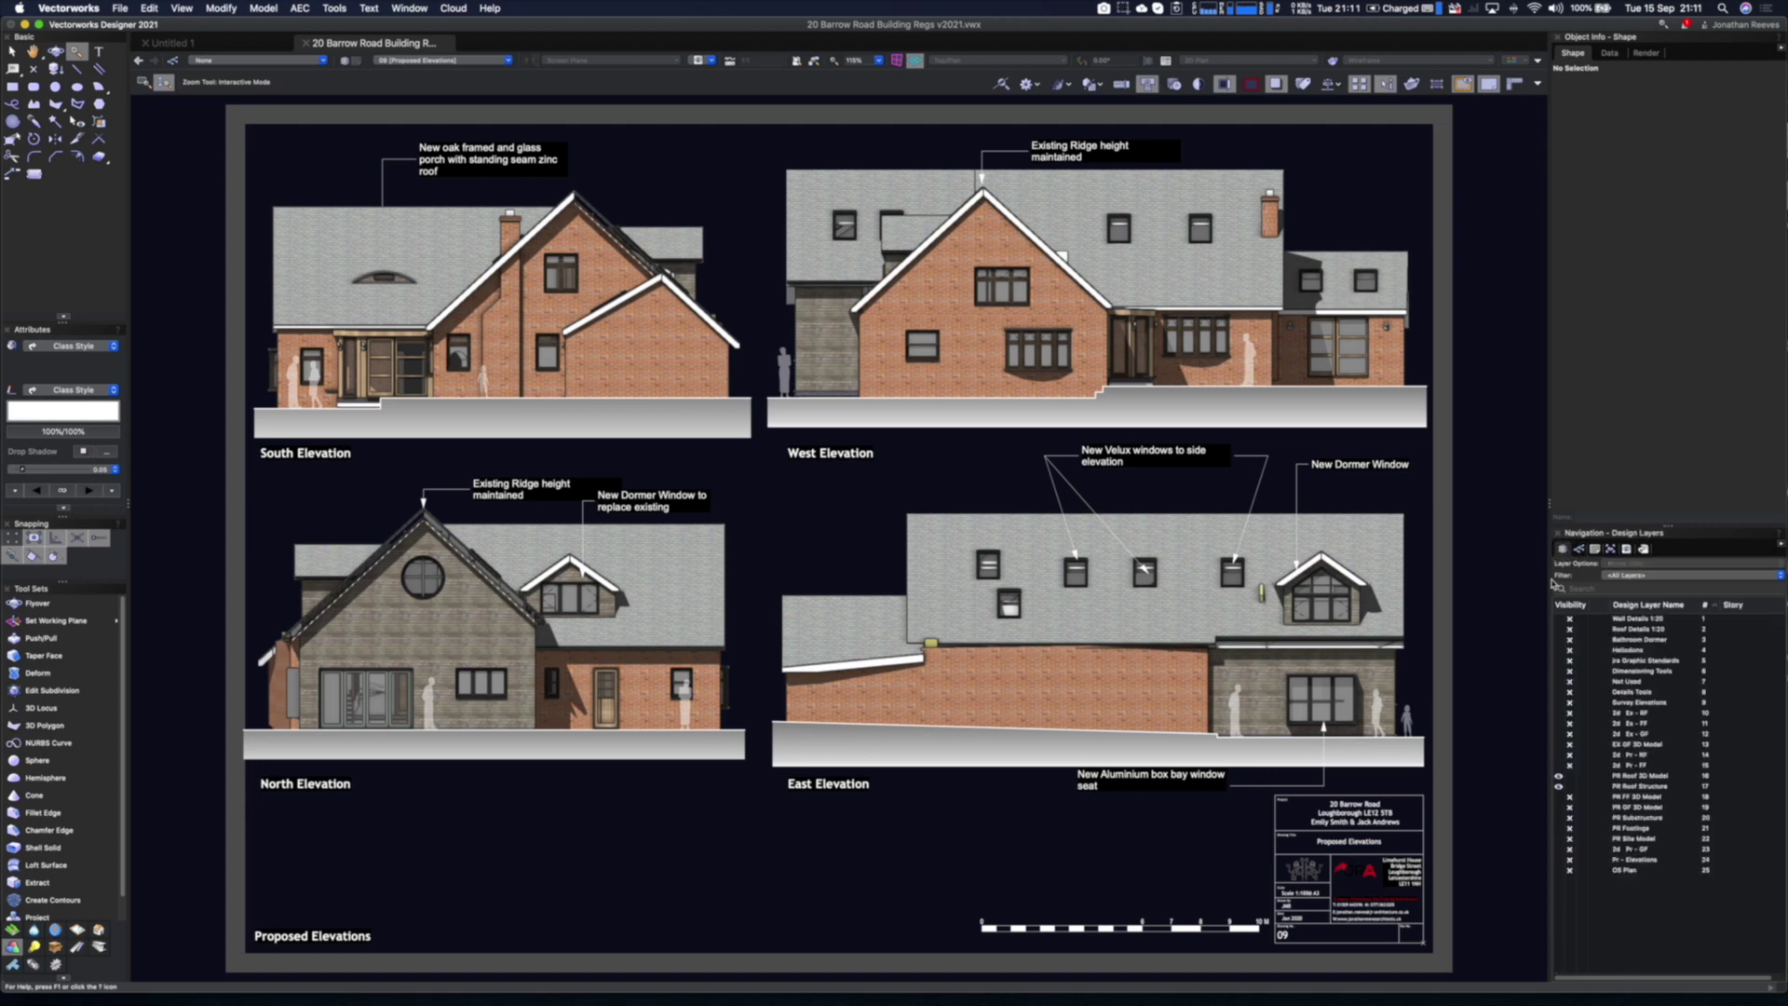
{"action": "key", "text": "super+shift+o"}
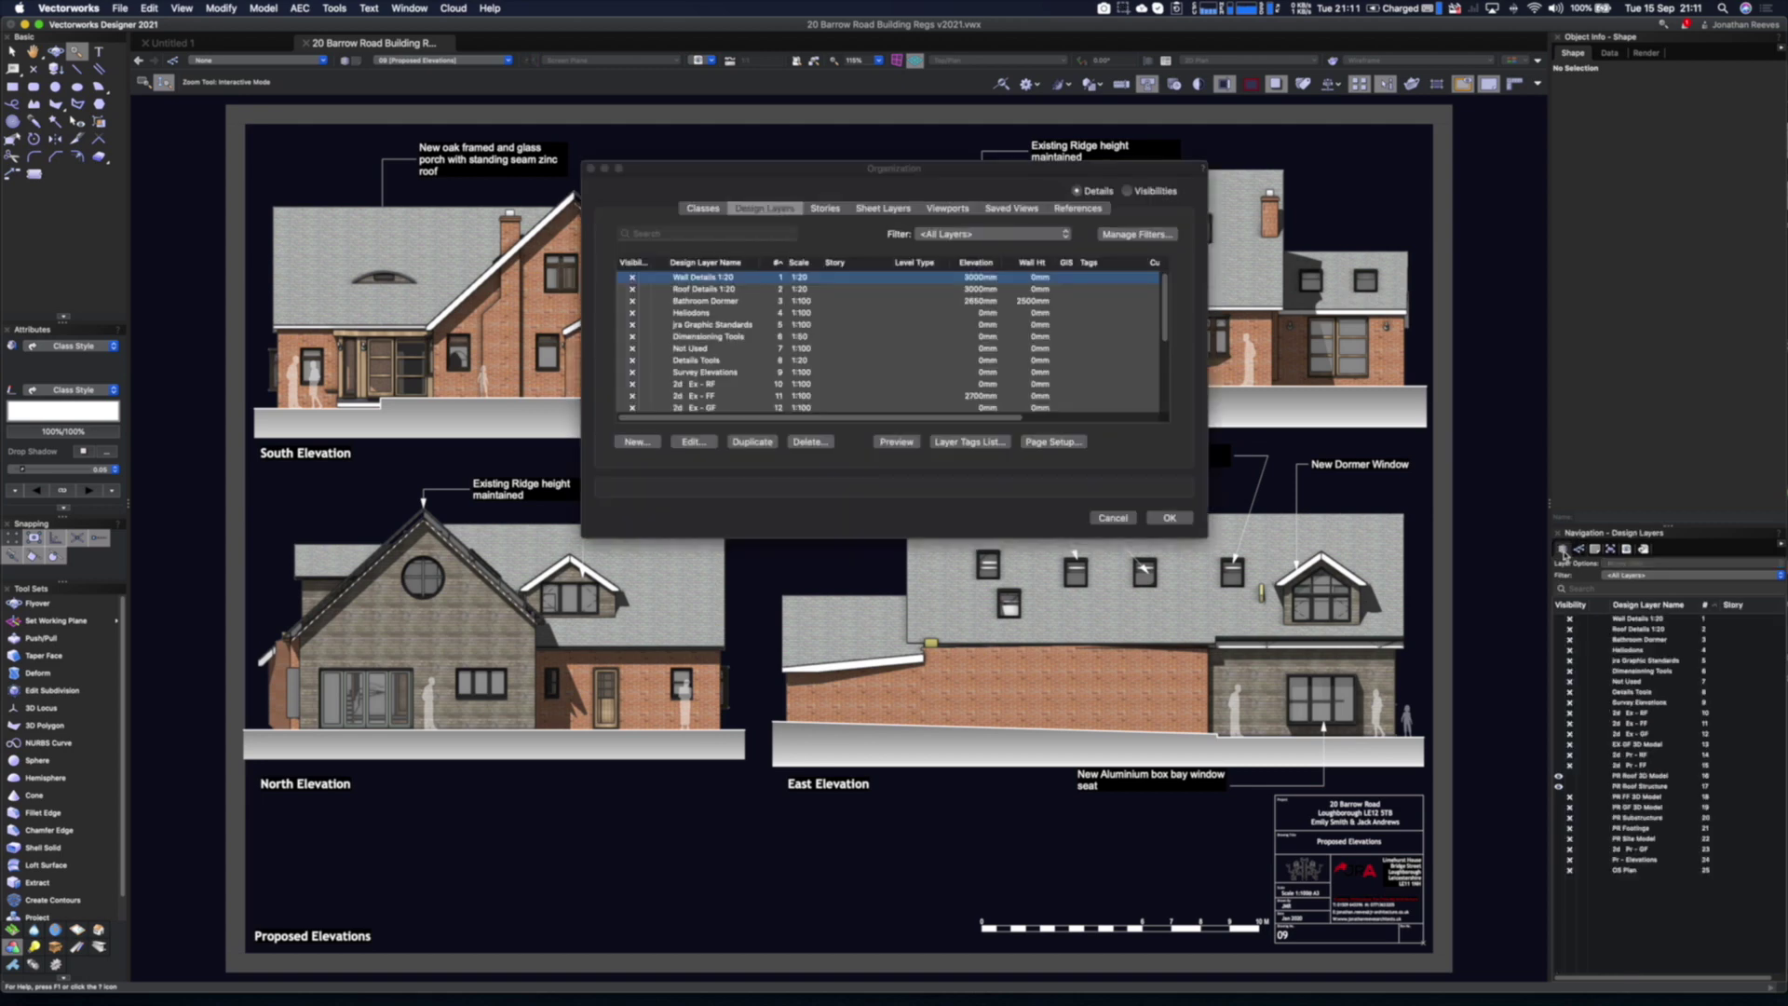
{"action": "left_click", "coordinate": [1125, 518]}
{"action": "key", "text": "Escape"}
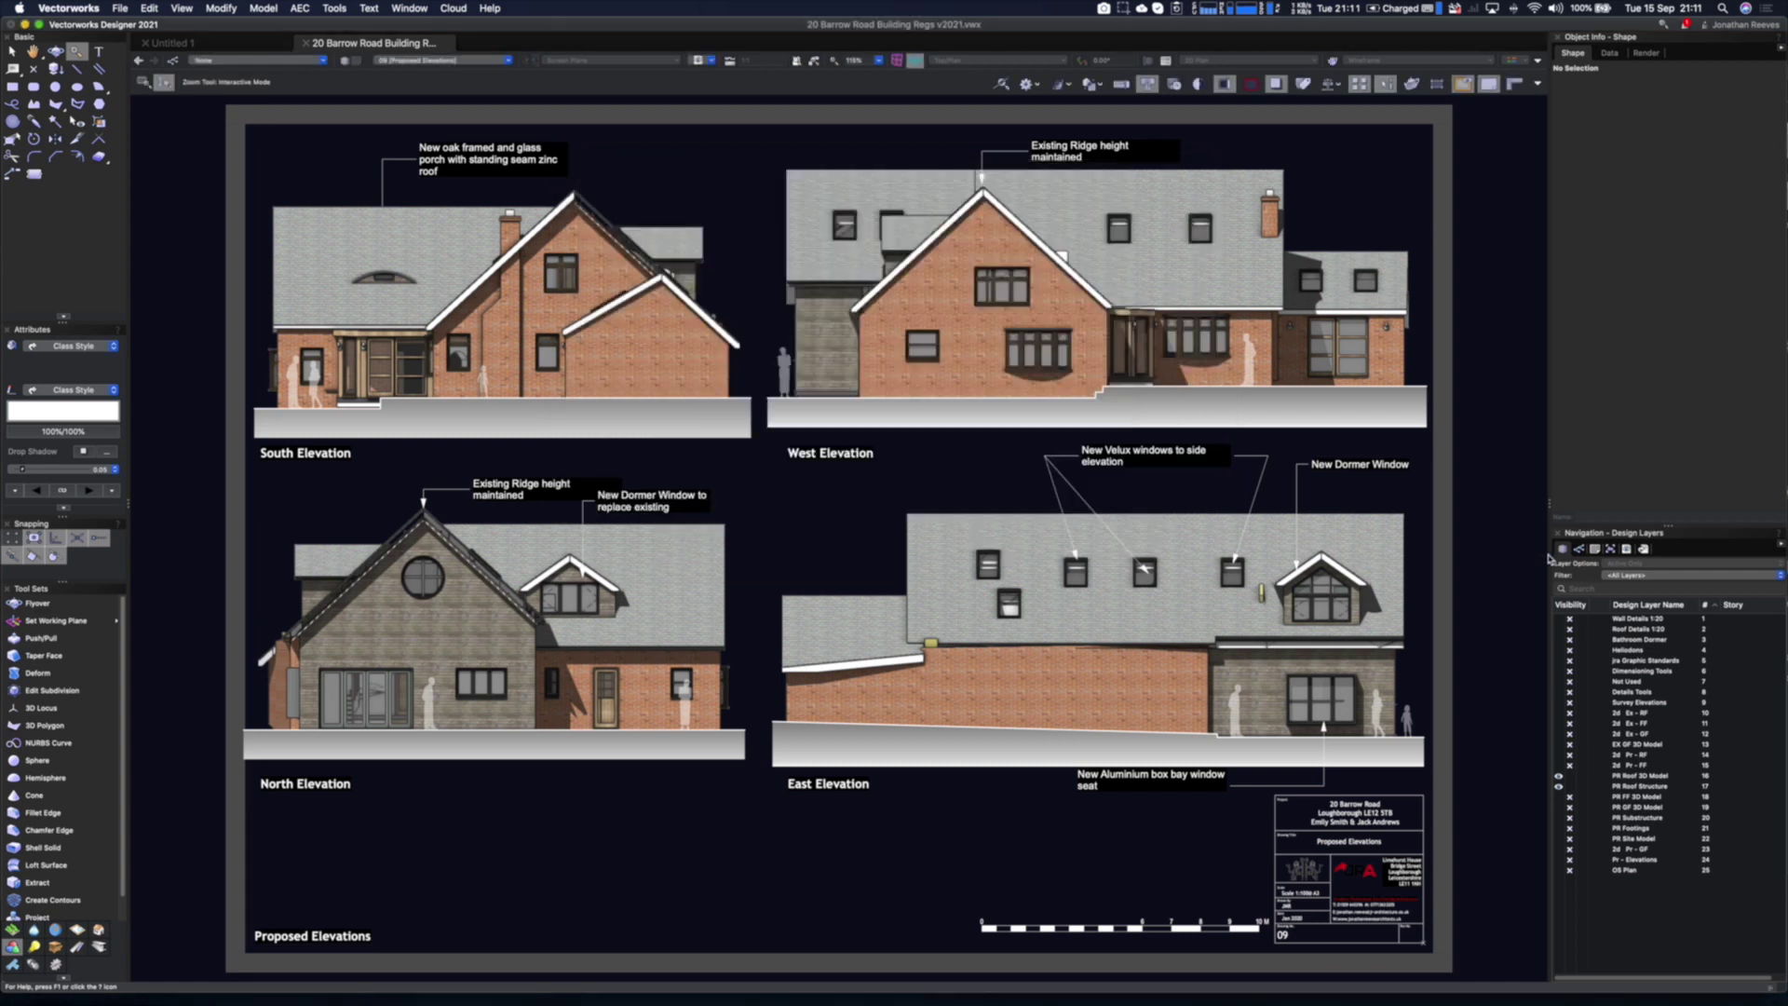
Detach Design Layers and Classes from the Navigation palette as a stacked floating pair, and shrink and reposition it over the elevations sheet
{"action": "mouse_move", "coordinate": [1562, 553]}
{"action": "left_mouse_down"}
{"action": "mouse_move", "coordinate": [1170, 501]}
{"action": "mouse_move", "coordinate": [1297, 159]}
{"action": "mouse_move", "coordinate": [1367, 115]}
{"action": "left_mouse_up"}
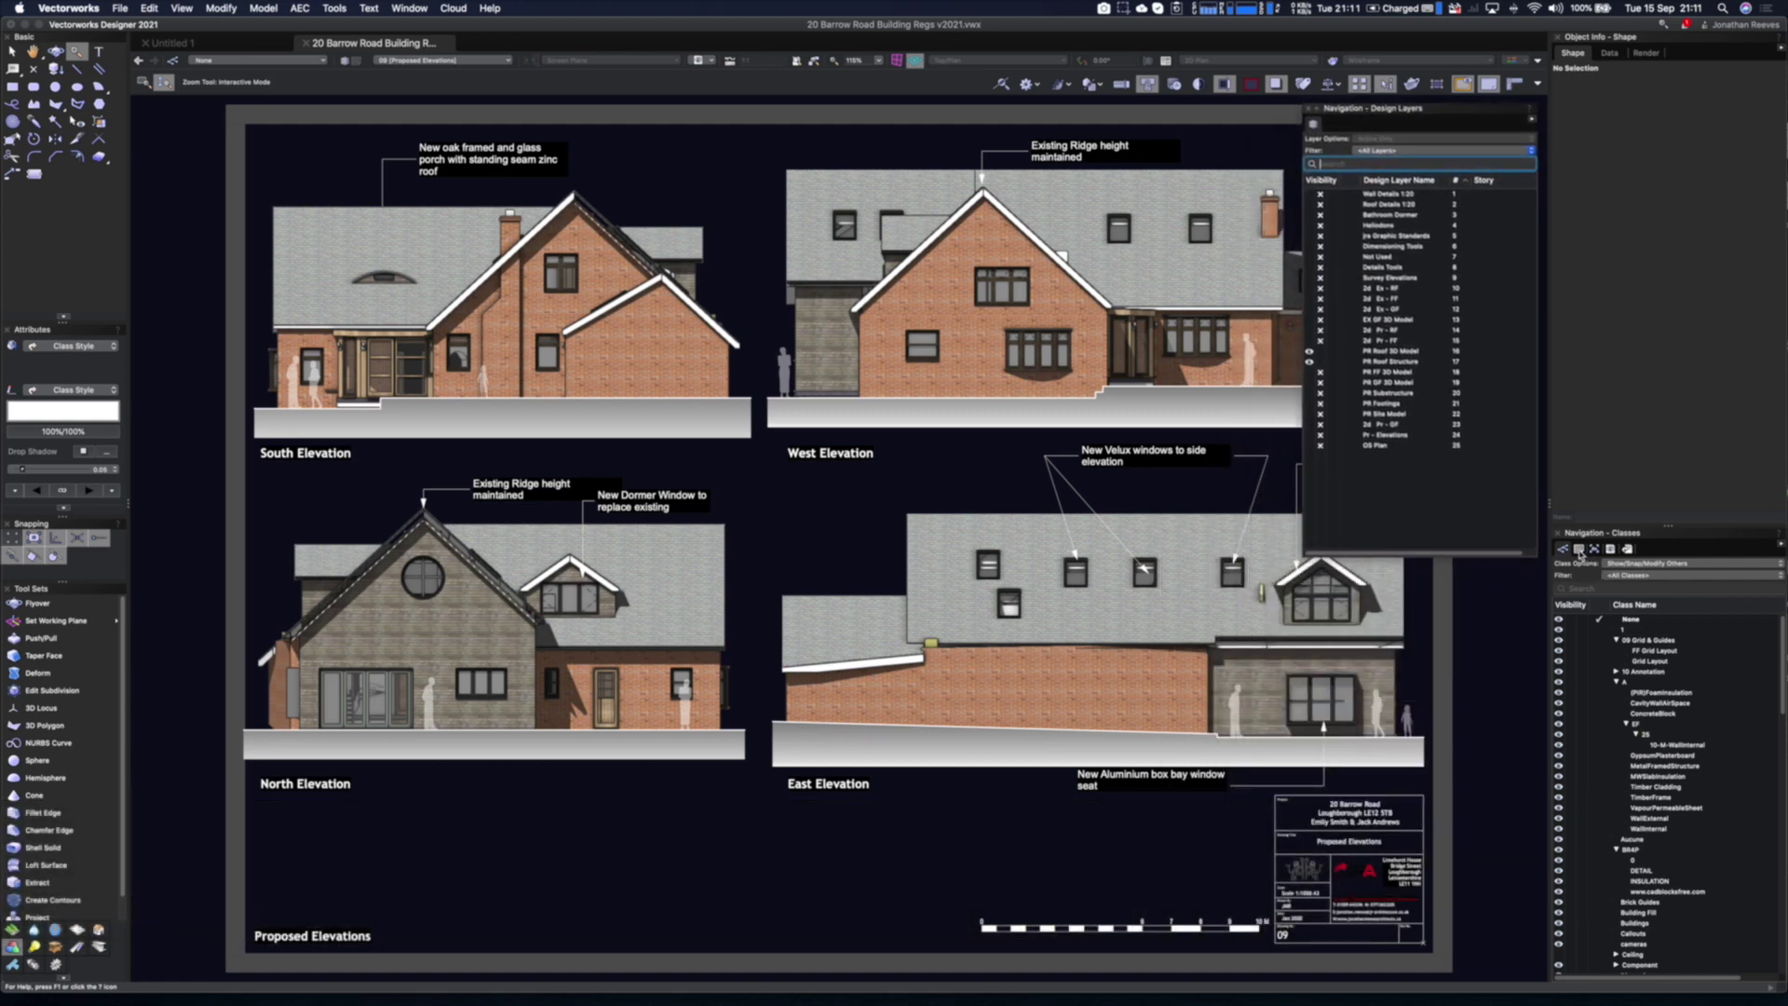
{"action": "left_click_drag", "start_coordinate": [1566, 552], "coordinate": [1335, 555]}
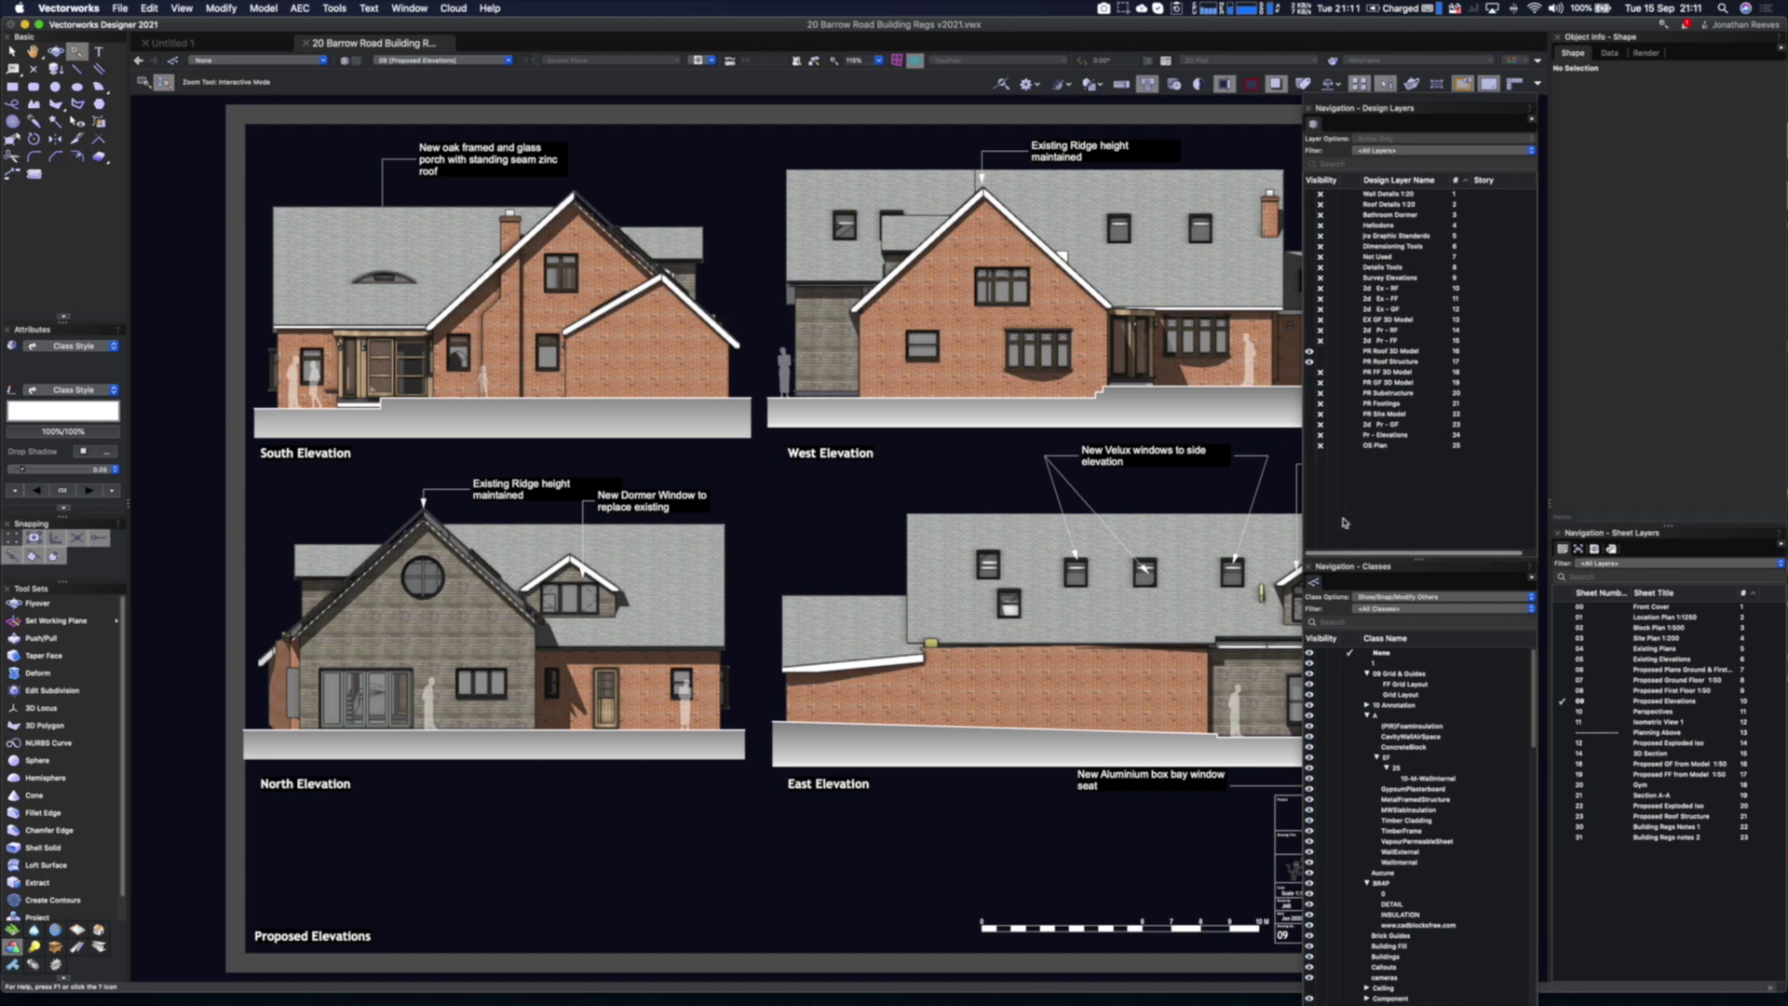
{"action": "left_click_drag", "start_coordinate": [1392, 106], "coordinate": [1364, 54]}
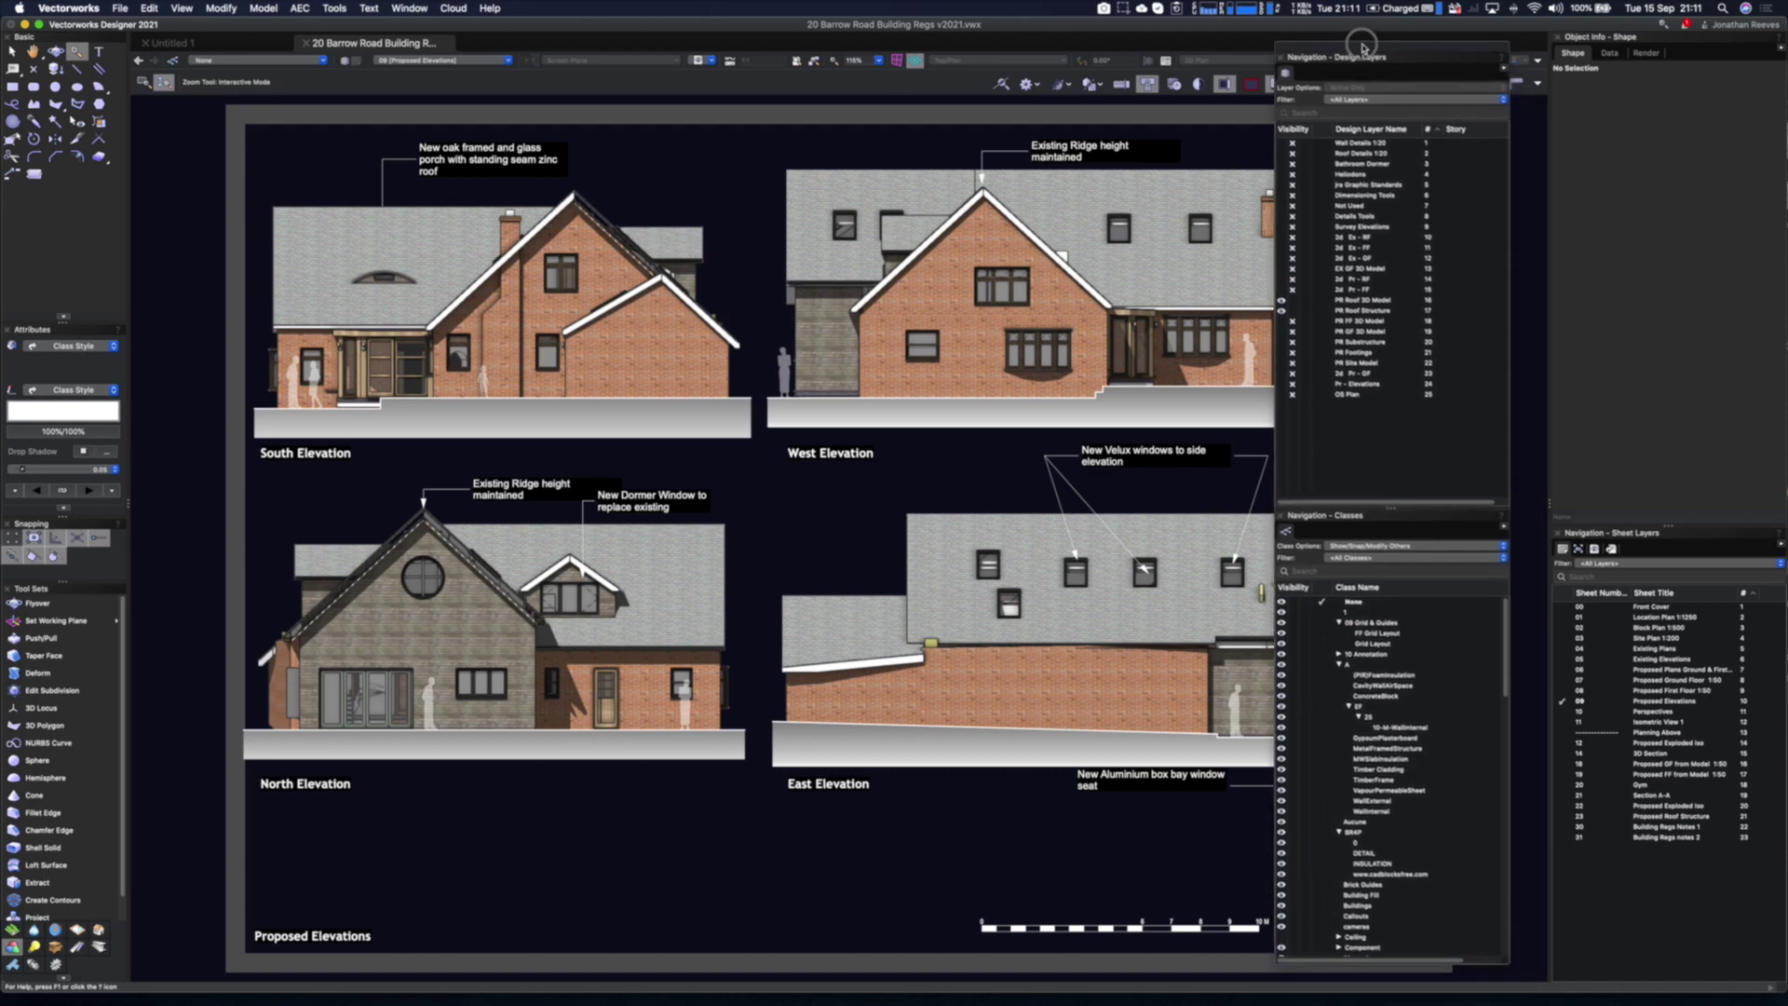
{"action": "left_click_drag", "start_coordinate": [1507, 963], "coordinate": [1474, 797]}
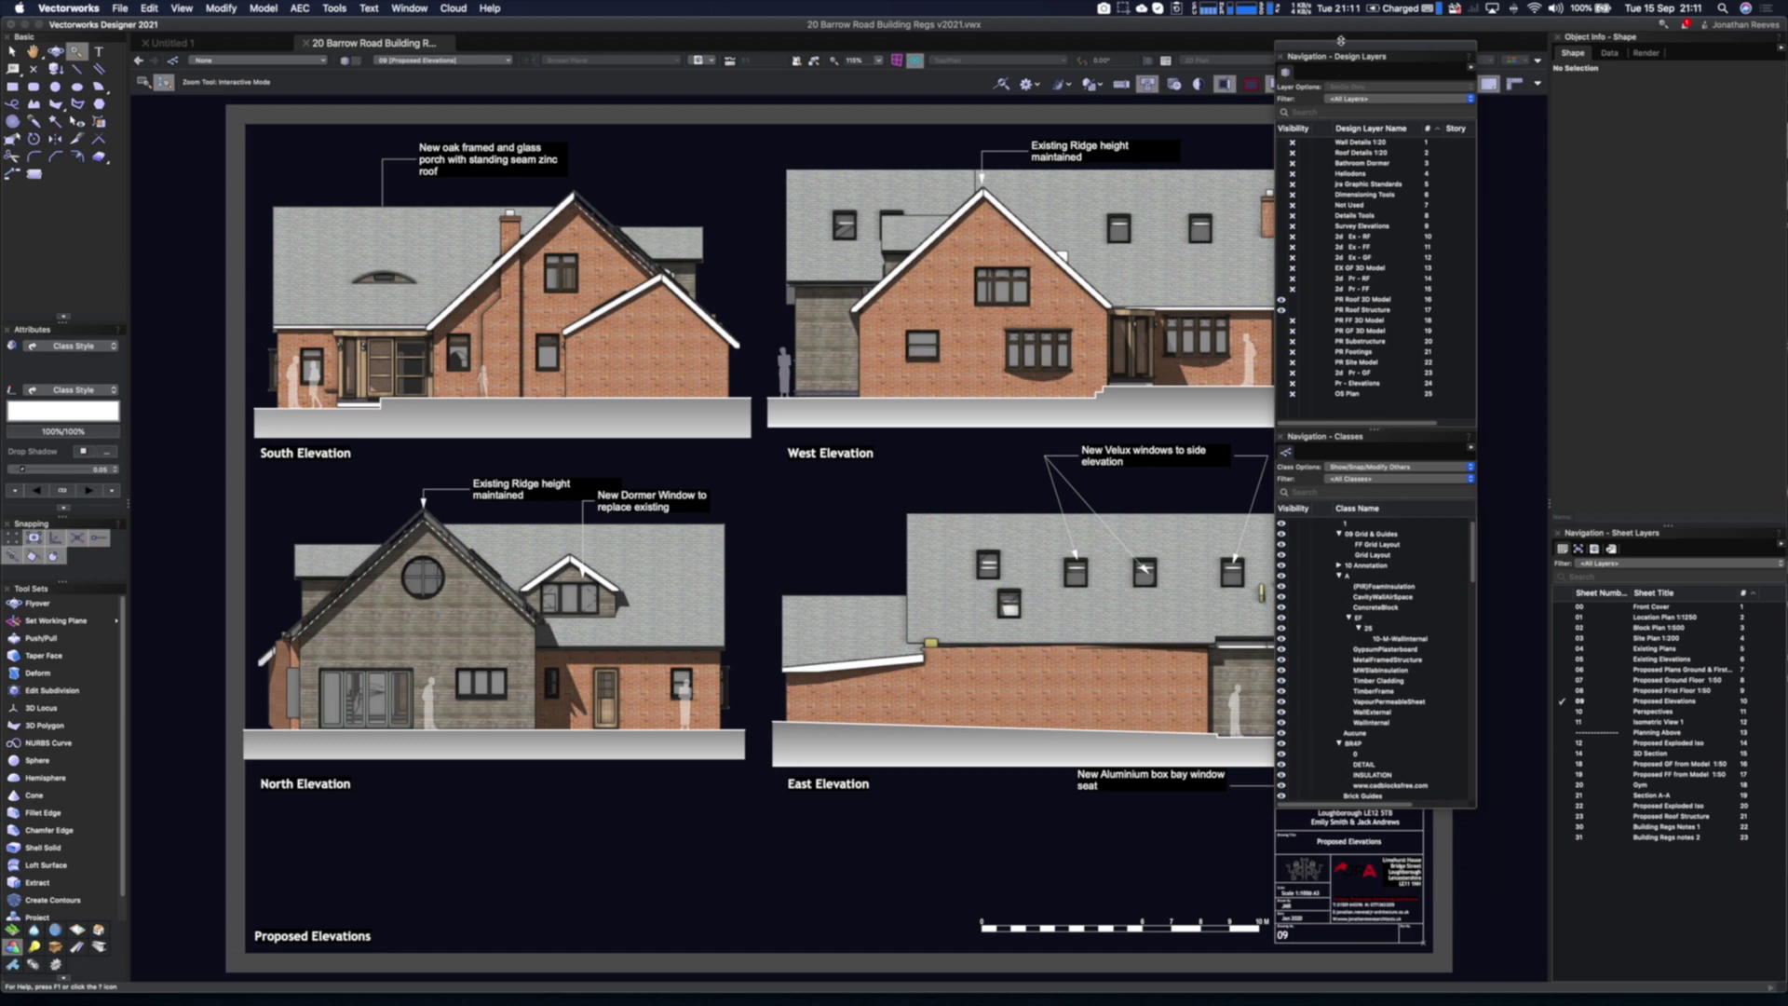
{"action": "left_click_drag", "start_coordinate": [1342, 51], "coordinate": [1387, 140]}
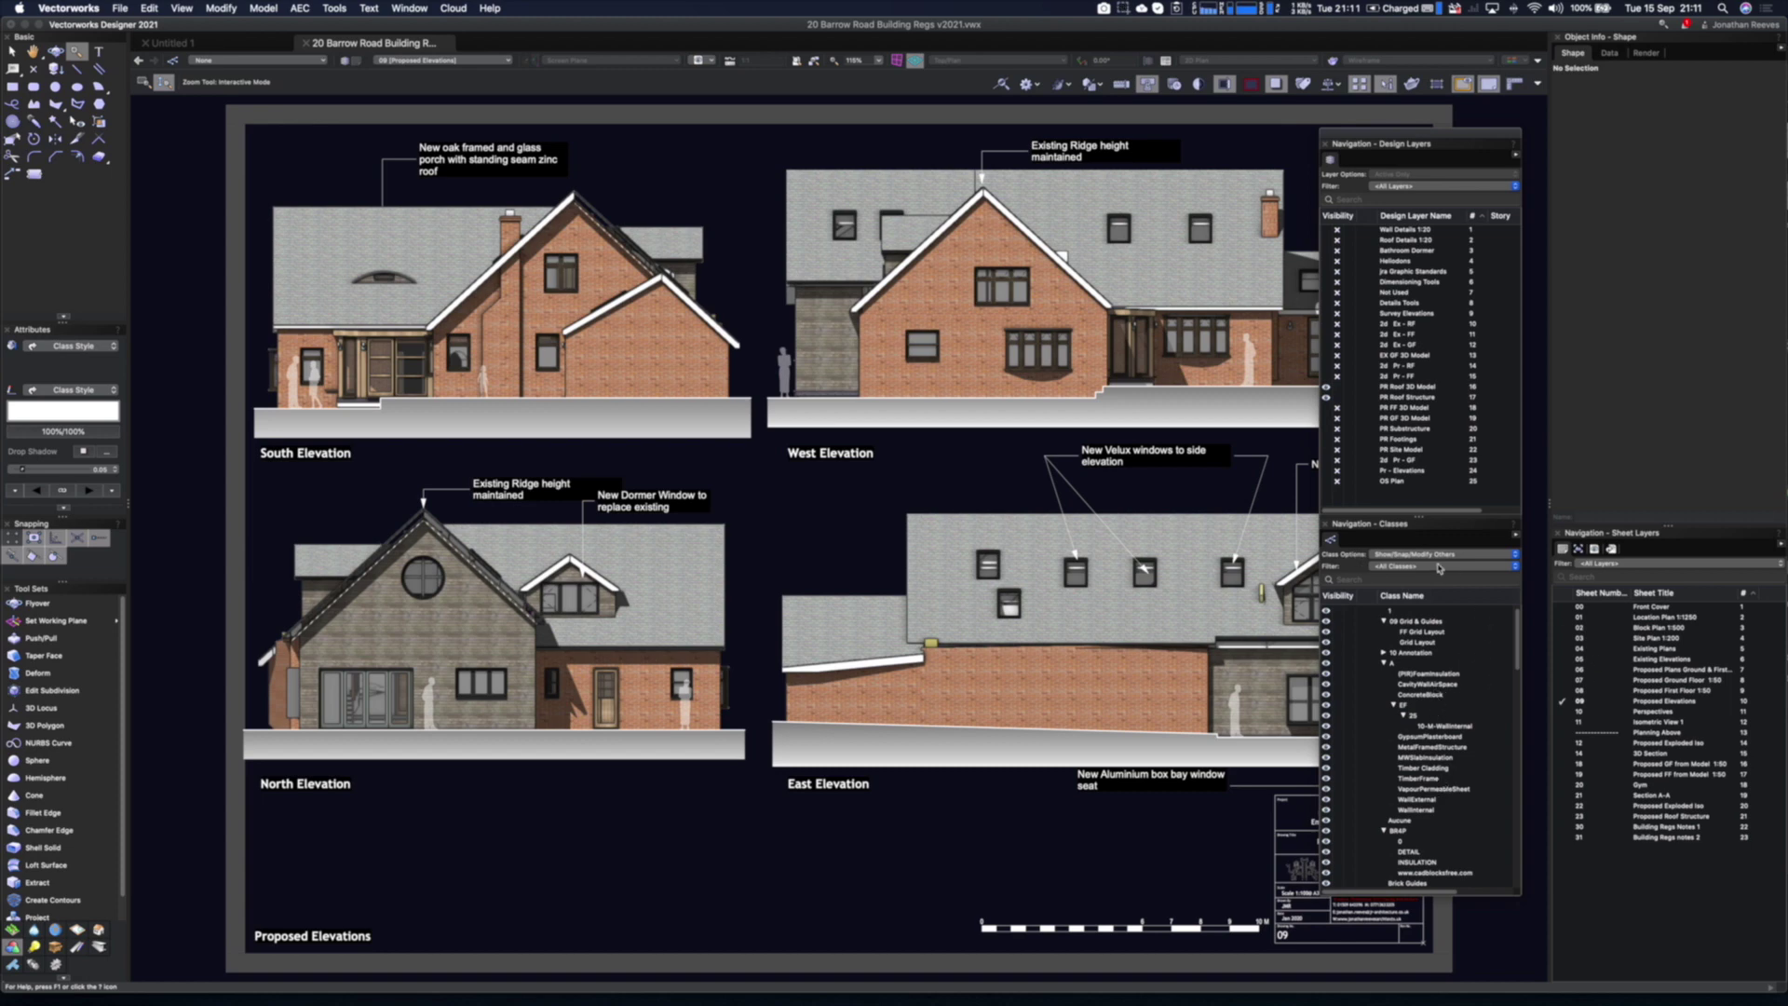
Filter the floating Classes list by "wall" and turn off its hierarchical display
{"action": "scroll", "coordinate": [1519, 663], "scroll_direction": "up", "scroll_amount": 2}
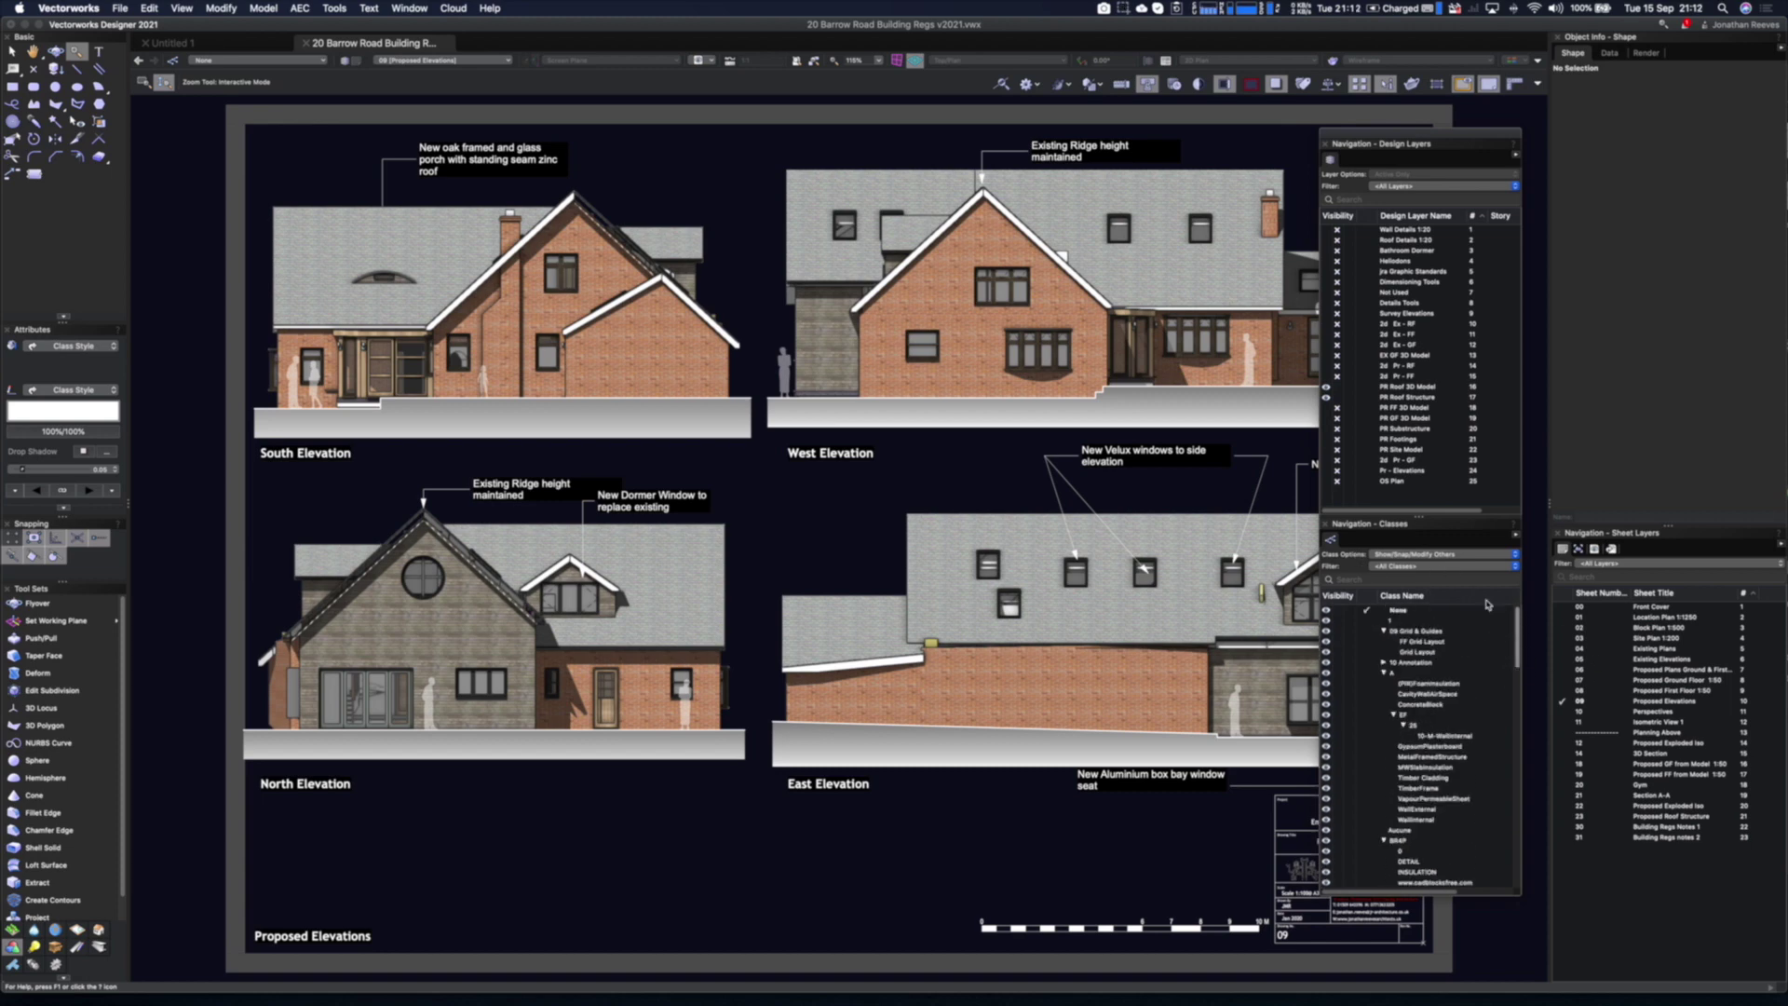
{"action": "left_click", "coordinate": [1357, 580]}
{"action": "type", "text": "c"}
{"action": "type", "text": "all"}
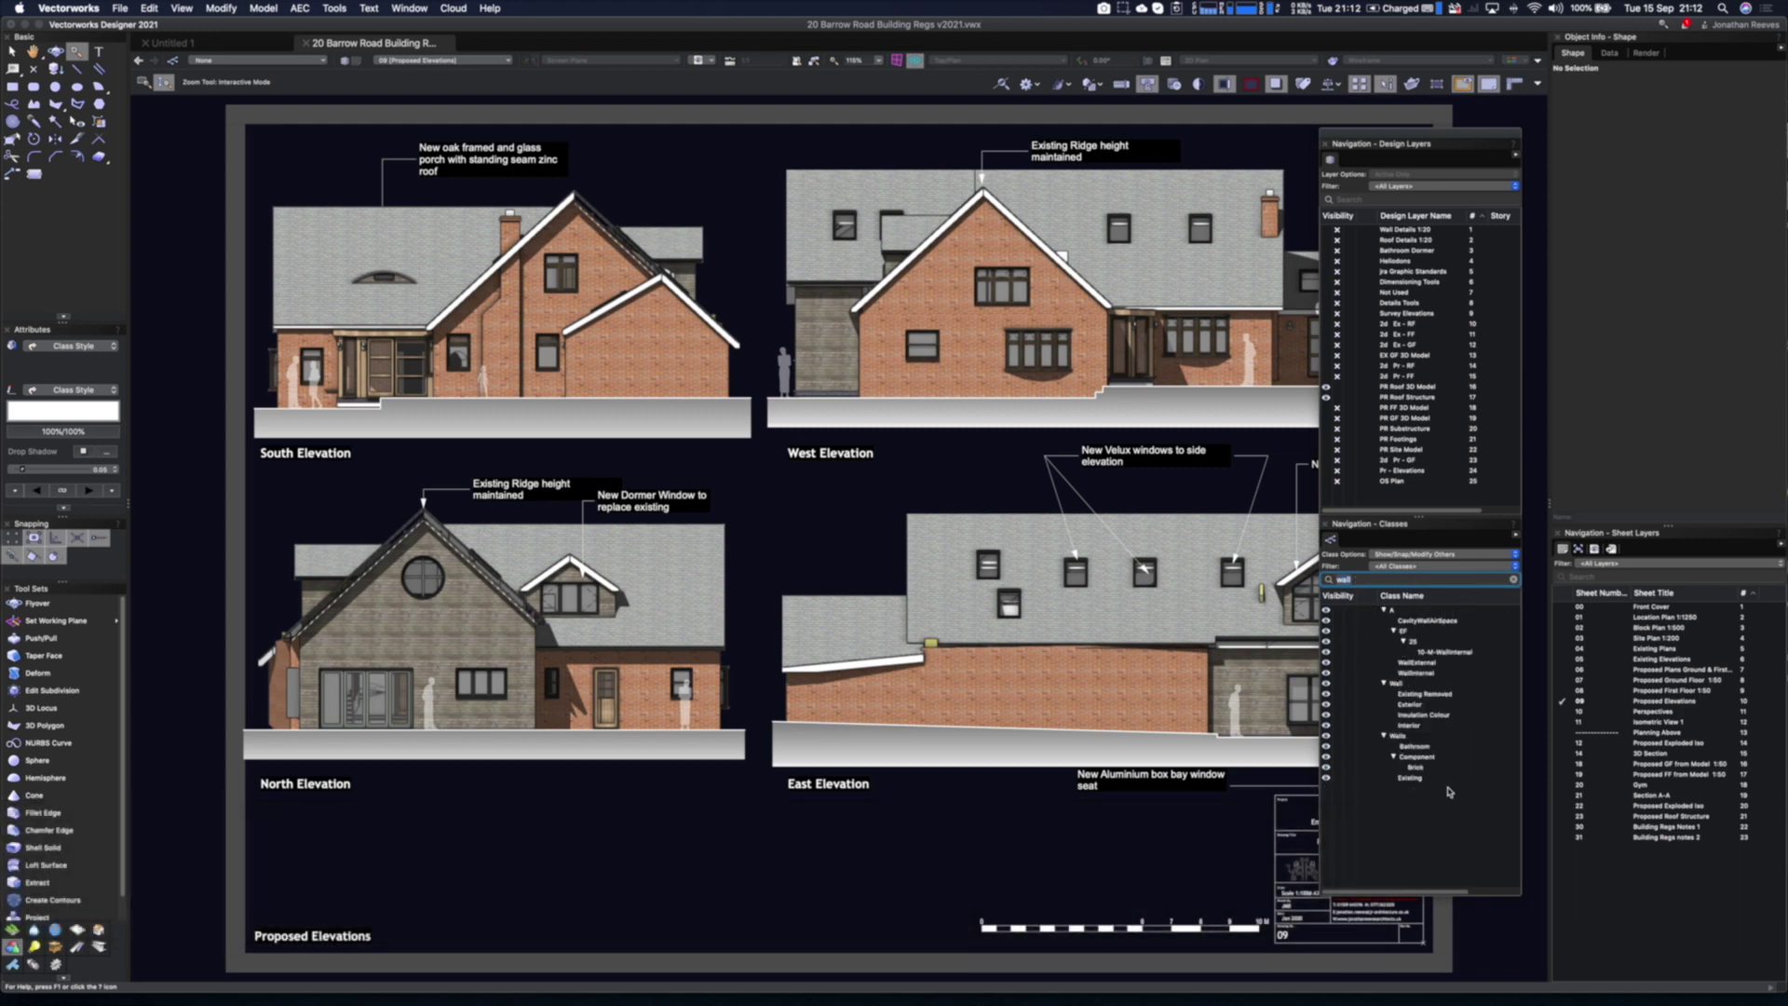
{"action": "right_click", "coordinate": [1460, 825]}
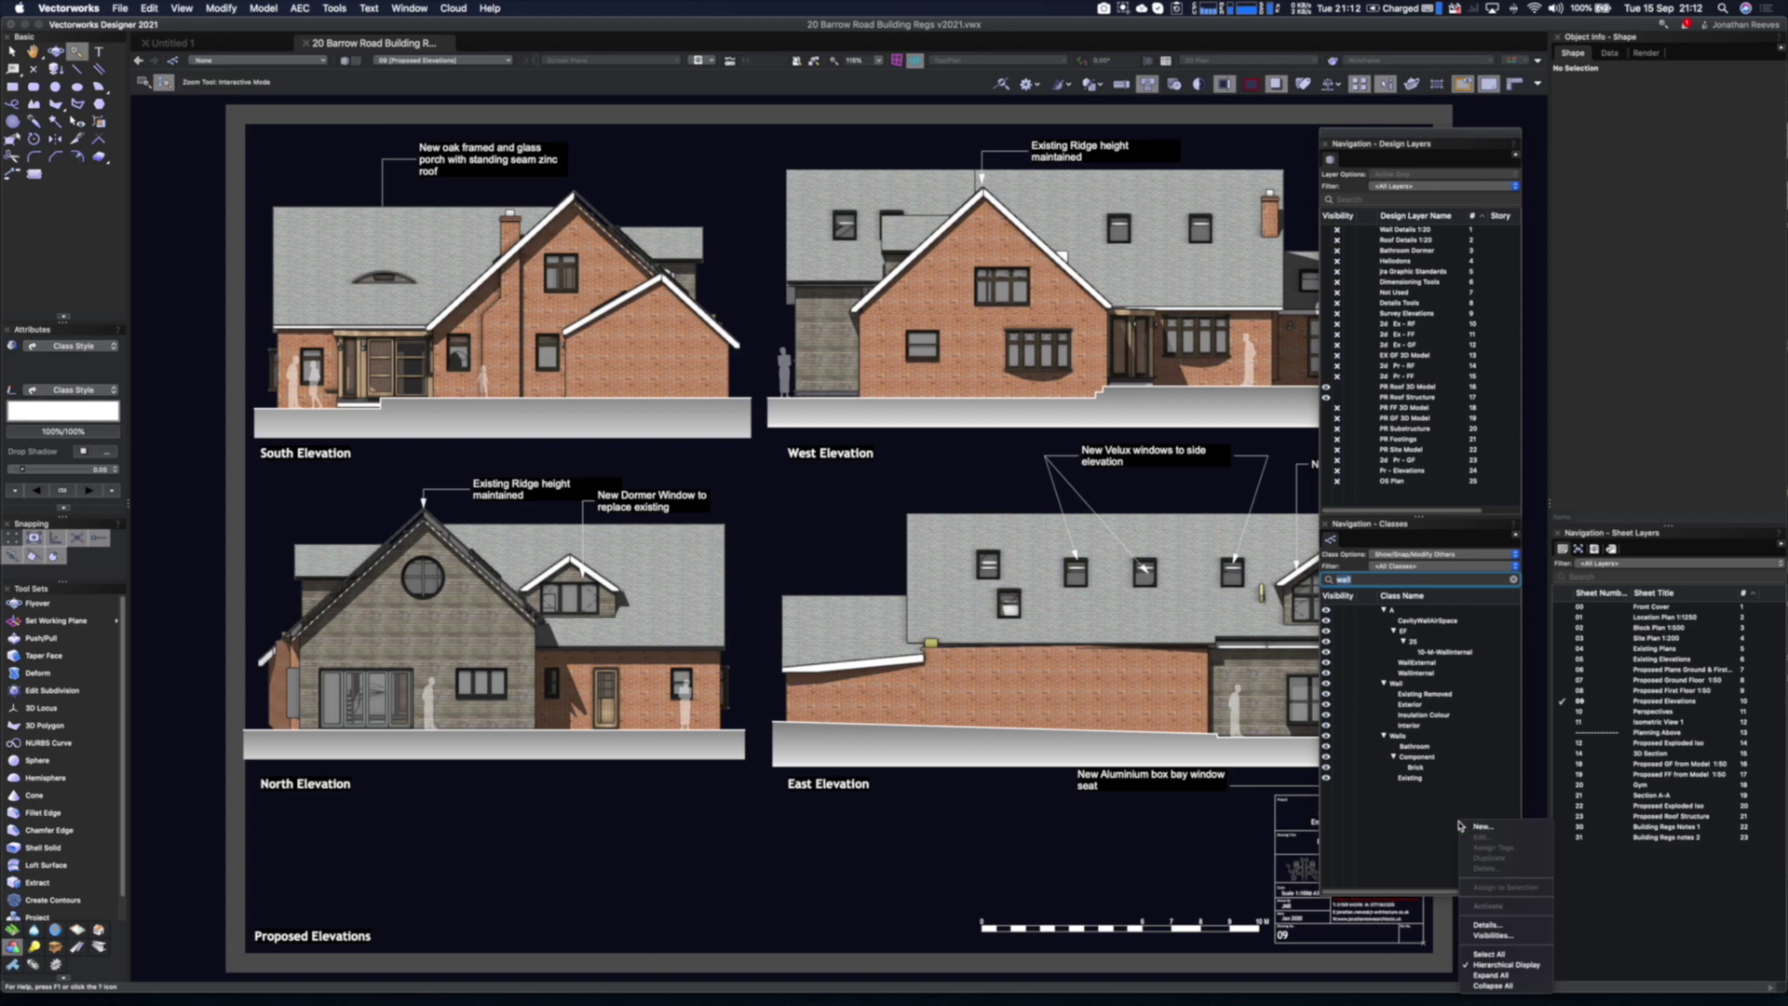
{"action": "left_click", "coordinate": [1502, 965]}
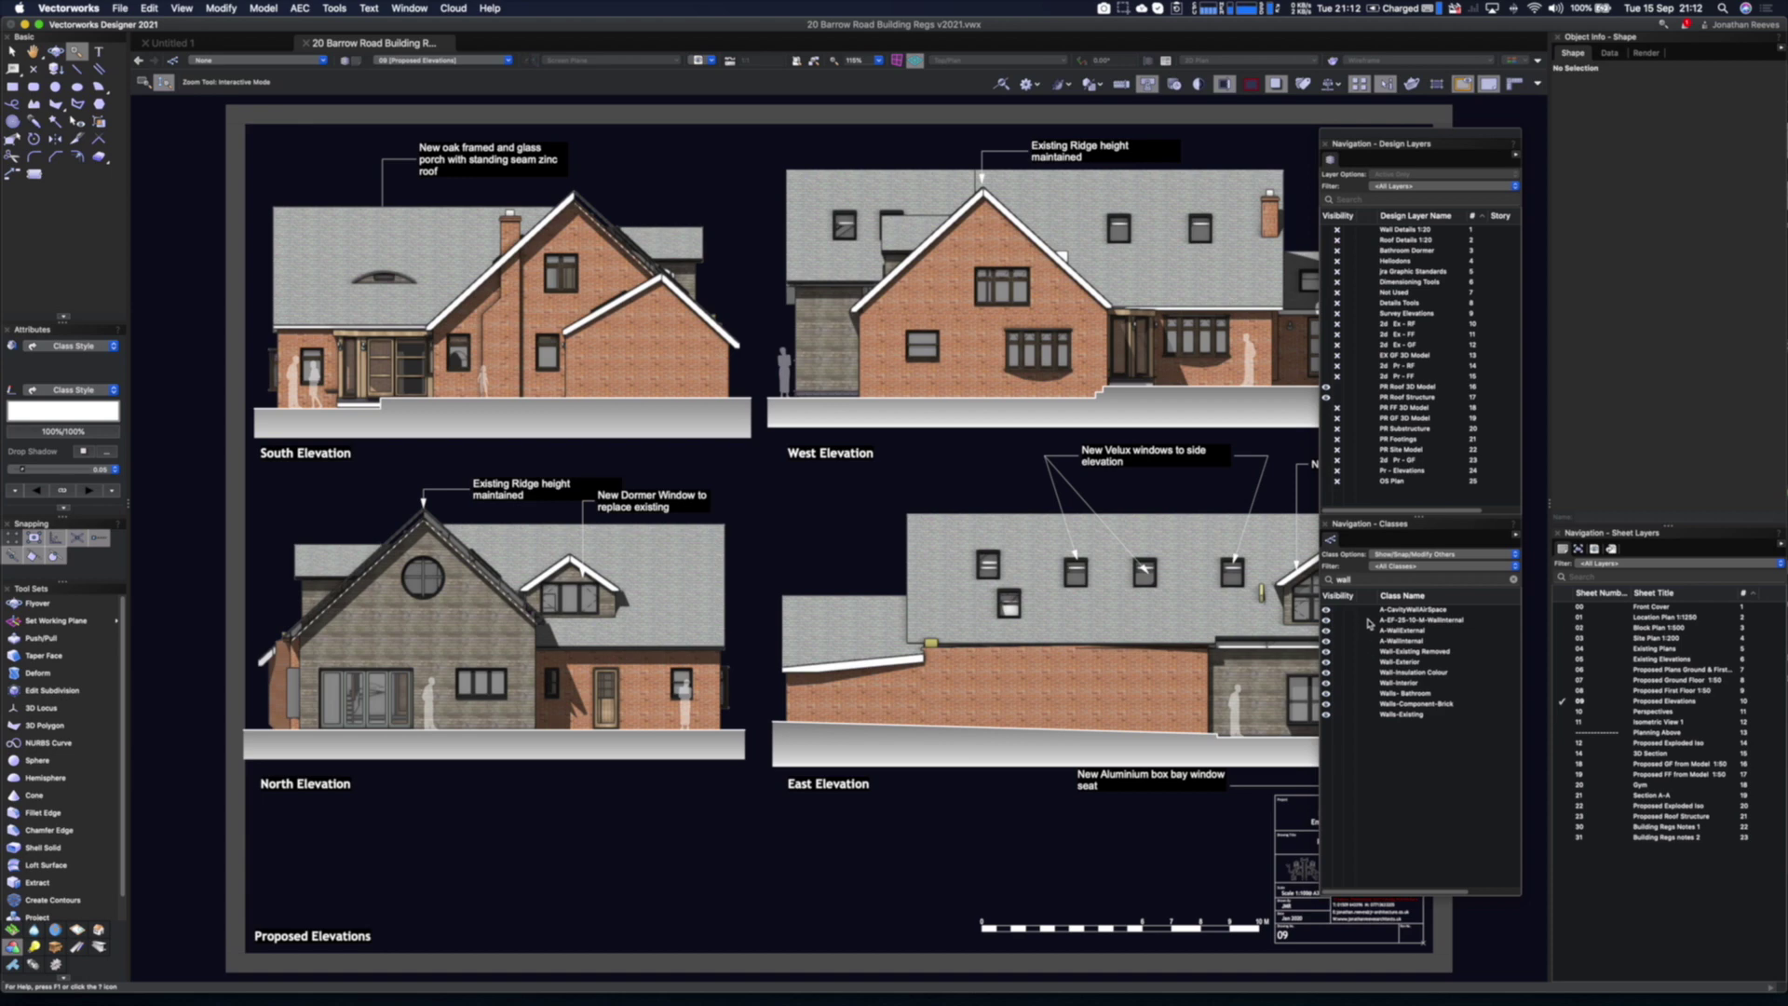
Merge the floating Classes and Design Layers lists into one tabbed palette and dock Viewports in it
{"action": "left_click_drag", "start_coordinate": [1332, 541], "coordinate": [1355, 163]}
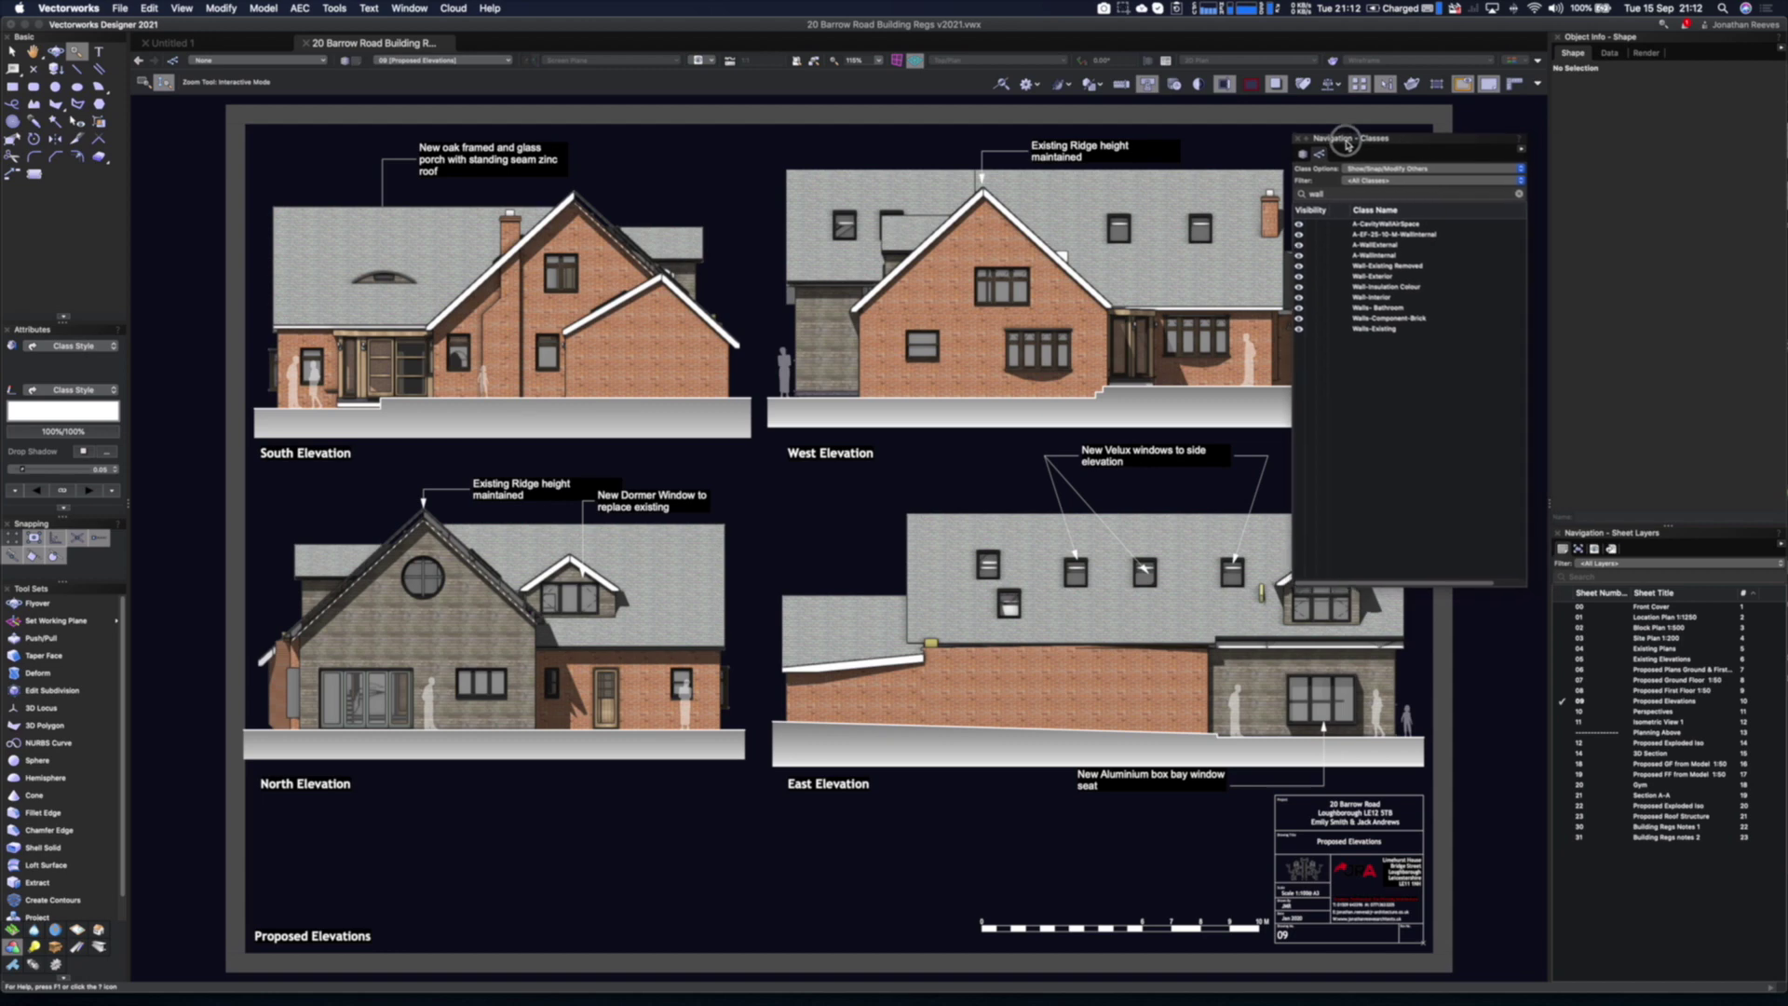
{"action": "left_click", "coordinate": [1522, 155]}
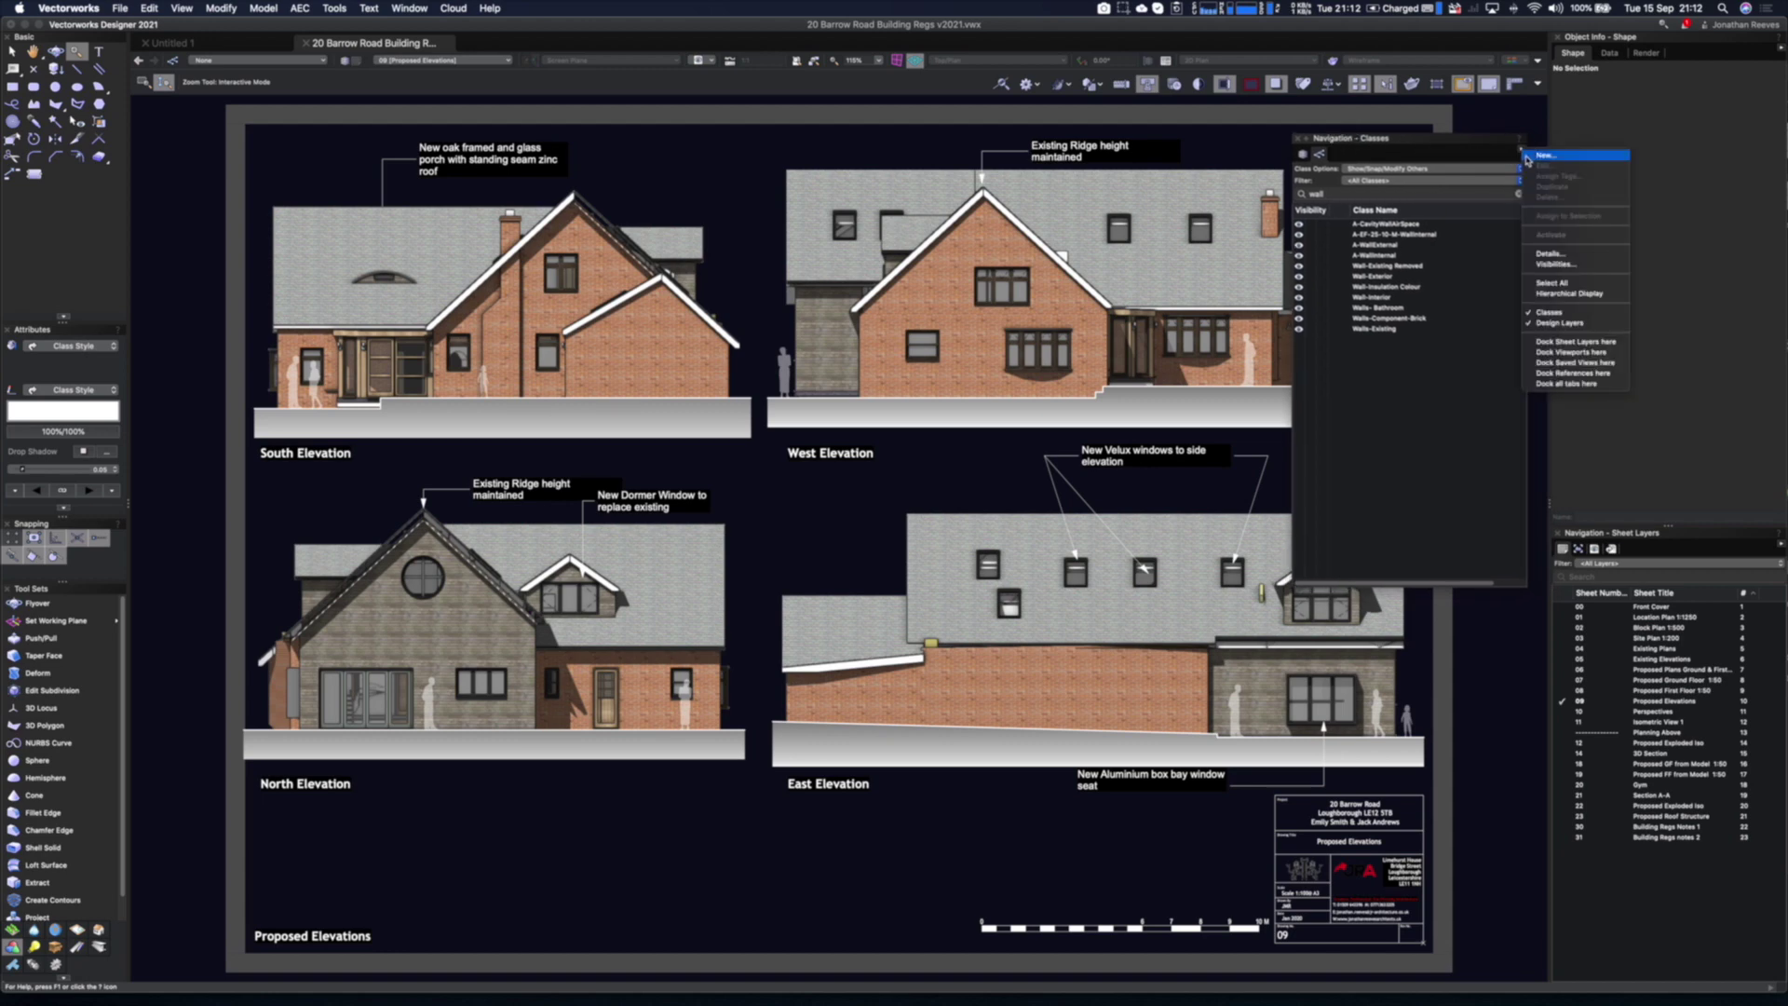
{"action": "left_click", "coordinate": [1565, 354]}
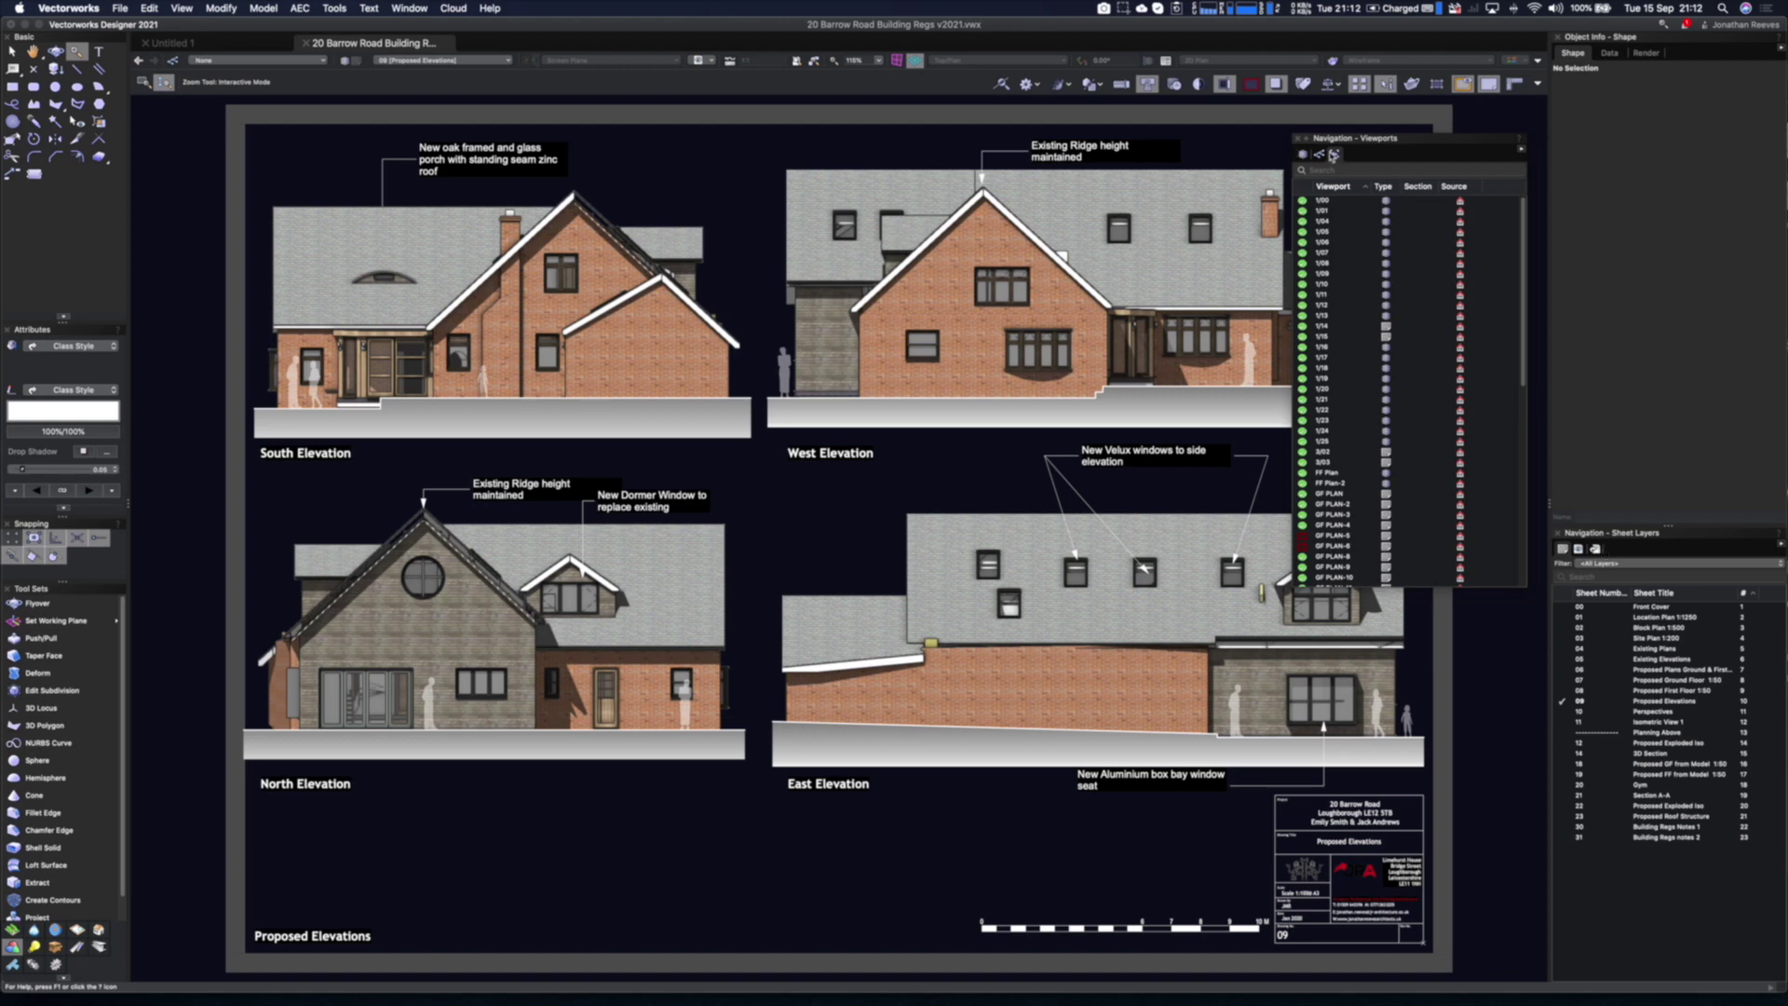
Return Viewports, Classes and Design Layers to the main Navigation palette and close the floating palette
{"action": "left_click_drag", "start_coordinate": [1335, 155], "coordinate": [1609, 554]}
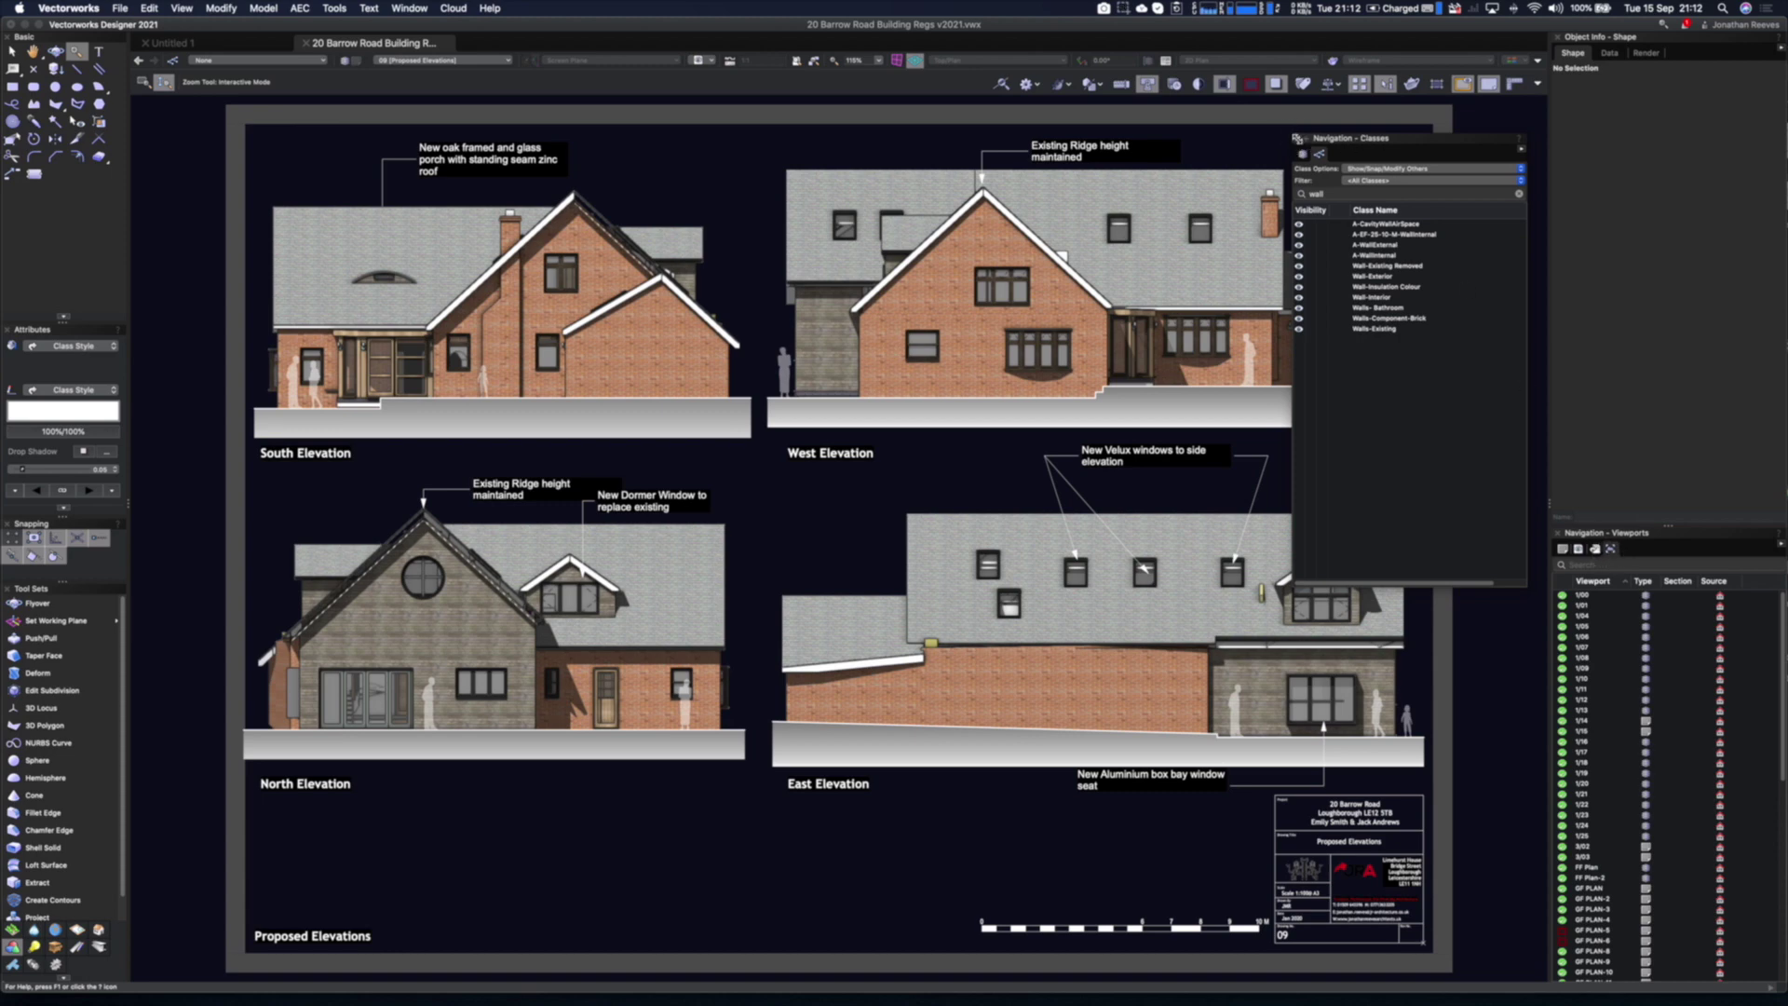
{"action": "left_click", "coordinate": [1299, 139]}
{"action": "left_click", "coordinate": [1780, 549]}
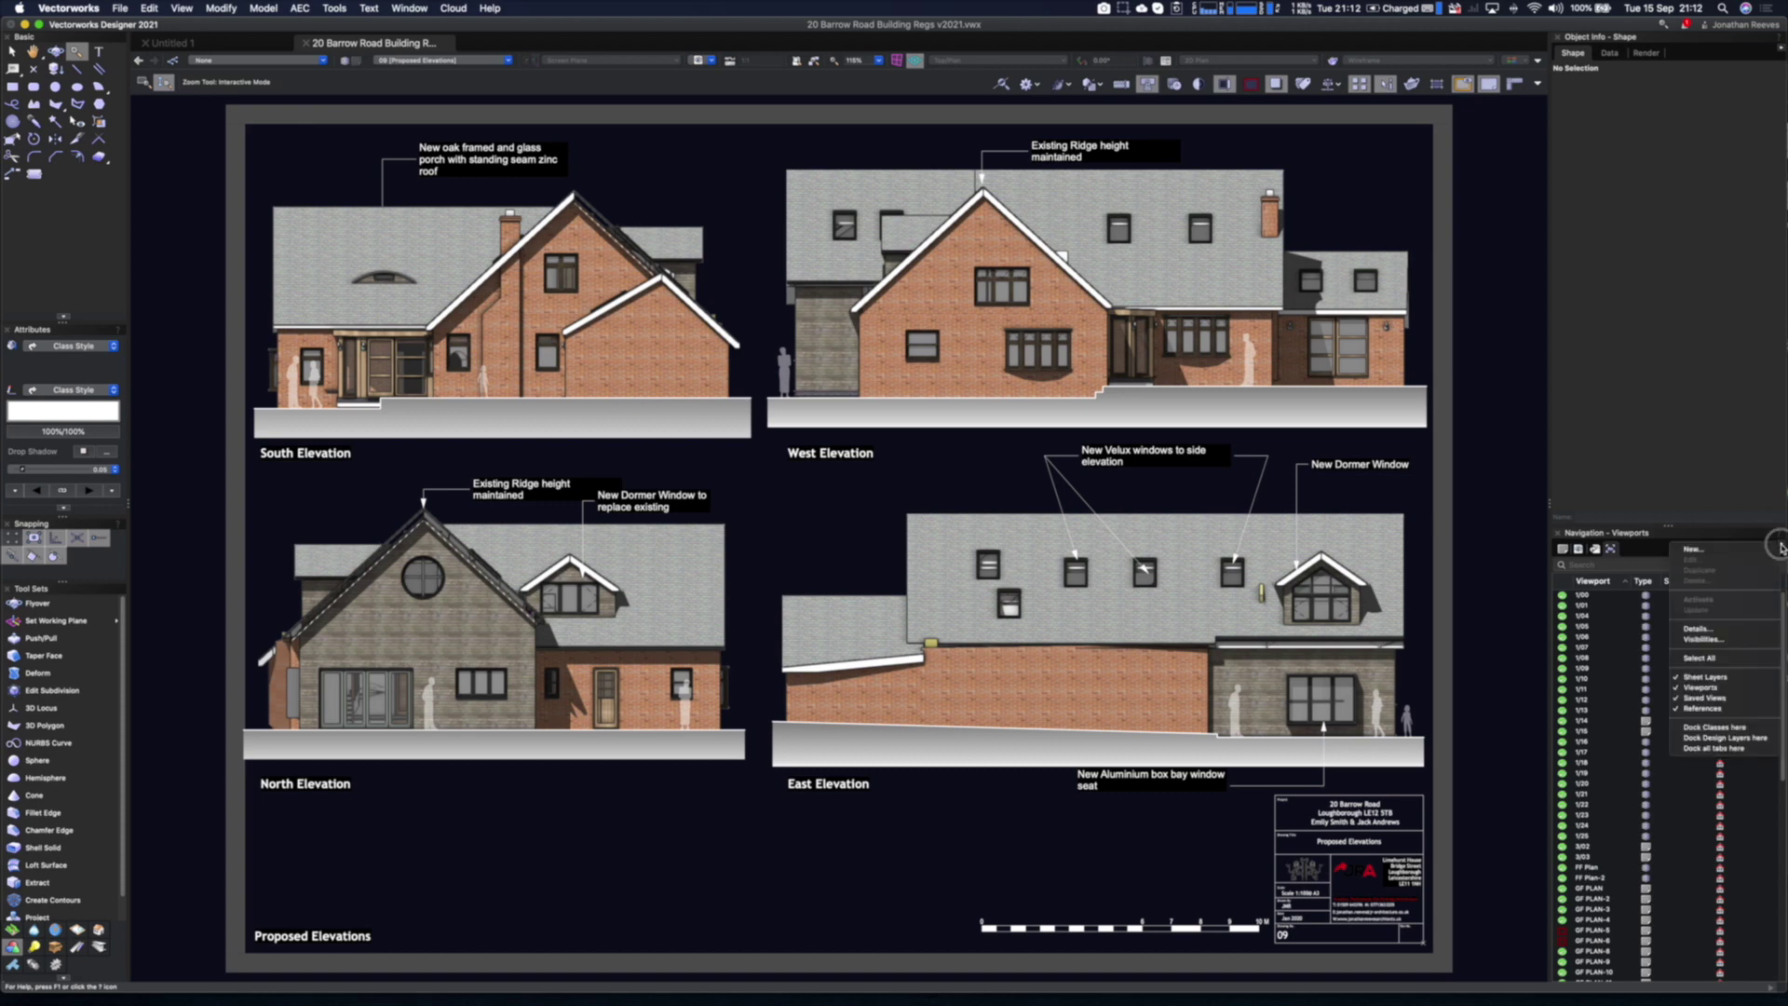
{"action": "left_click", "coordinate": [1741, 727]}
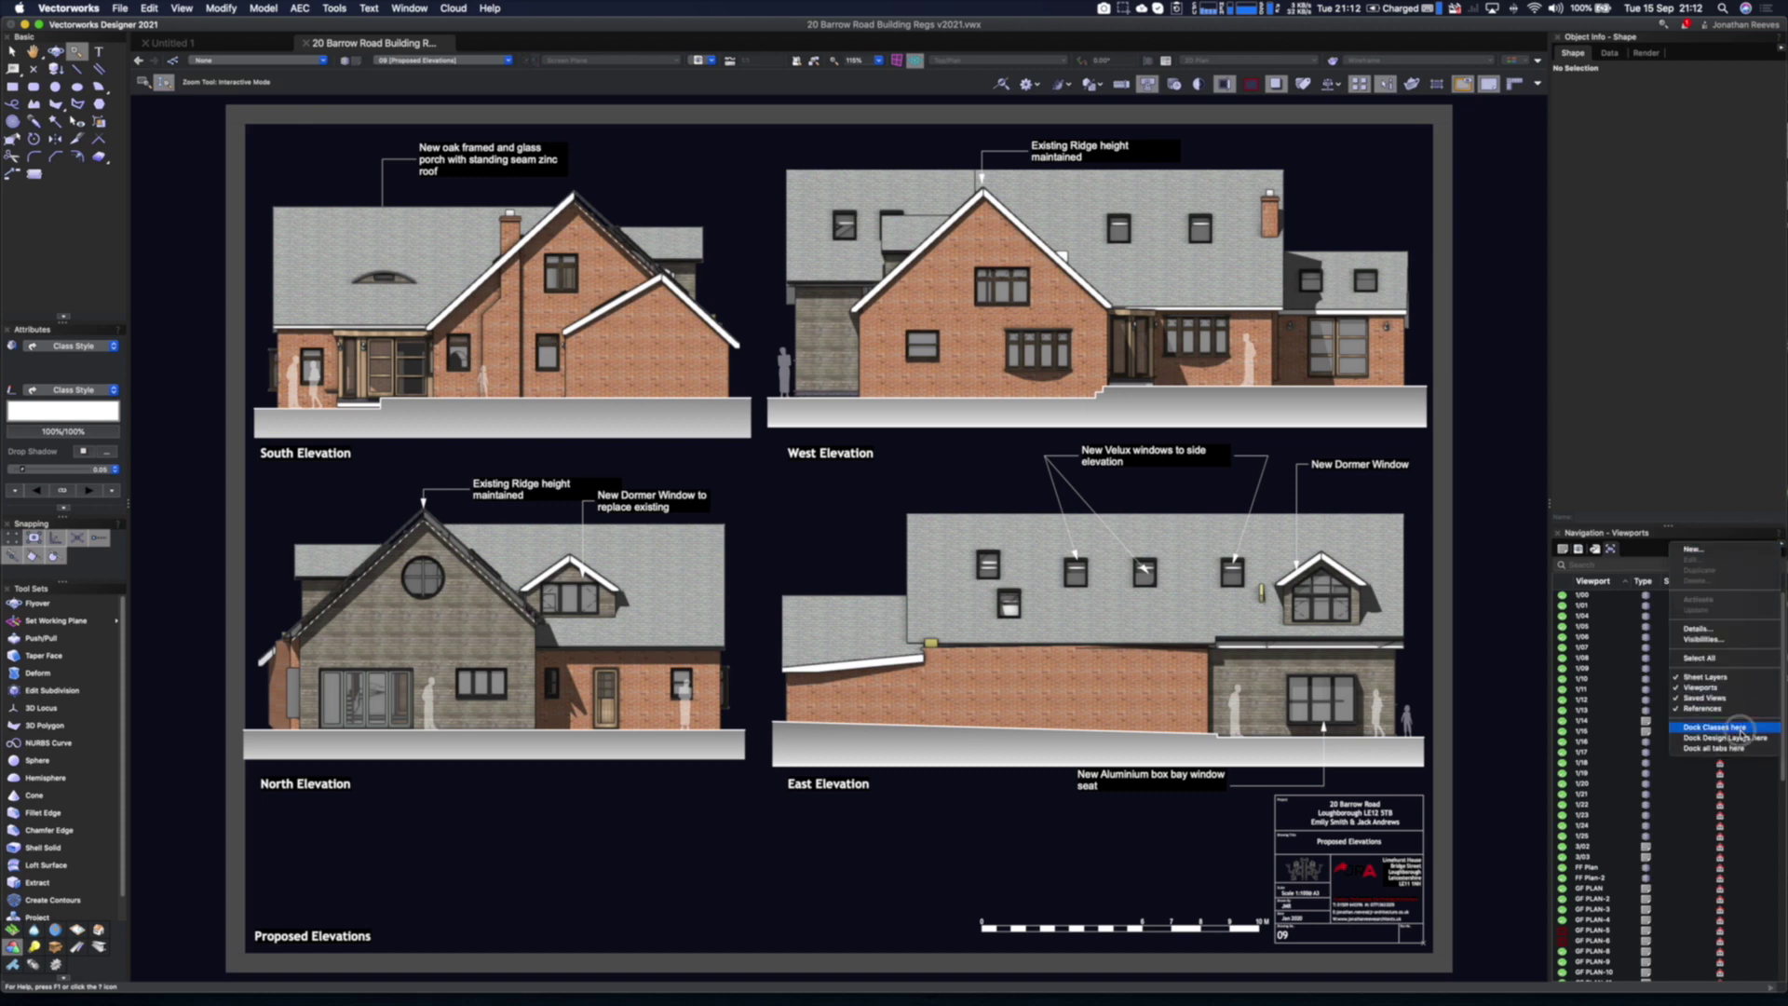
{"action": "left_click", "coordinate": [1780, 550]}
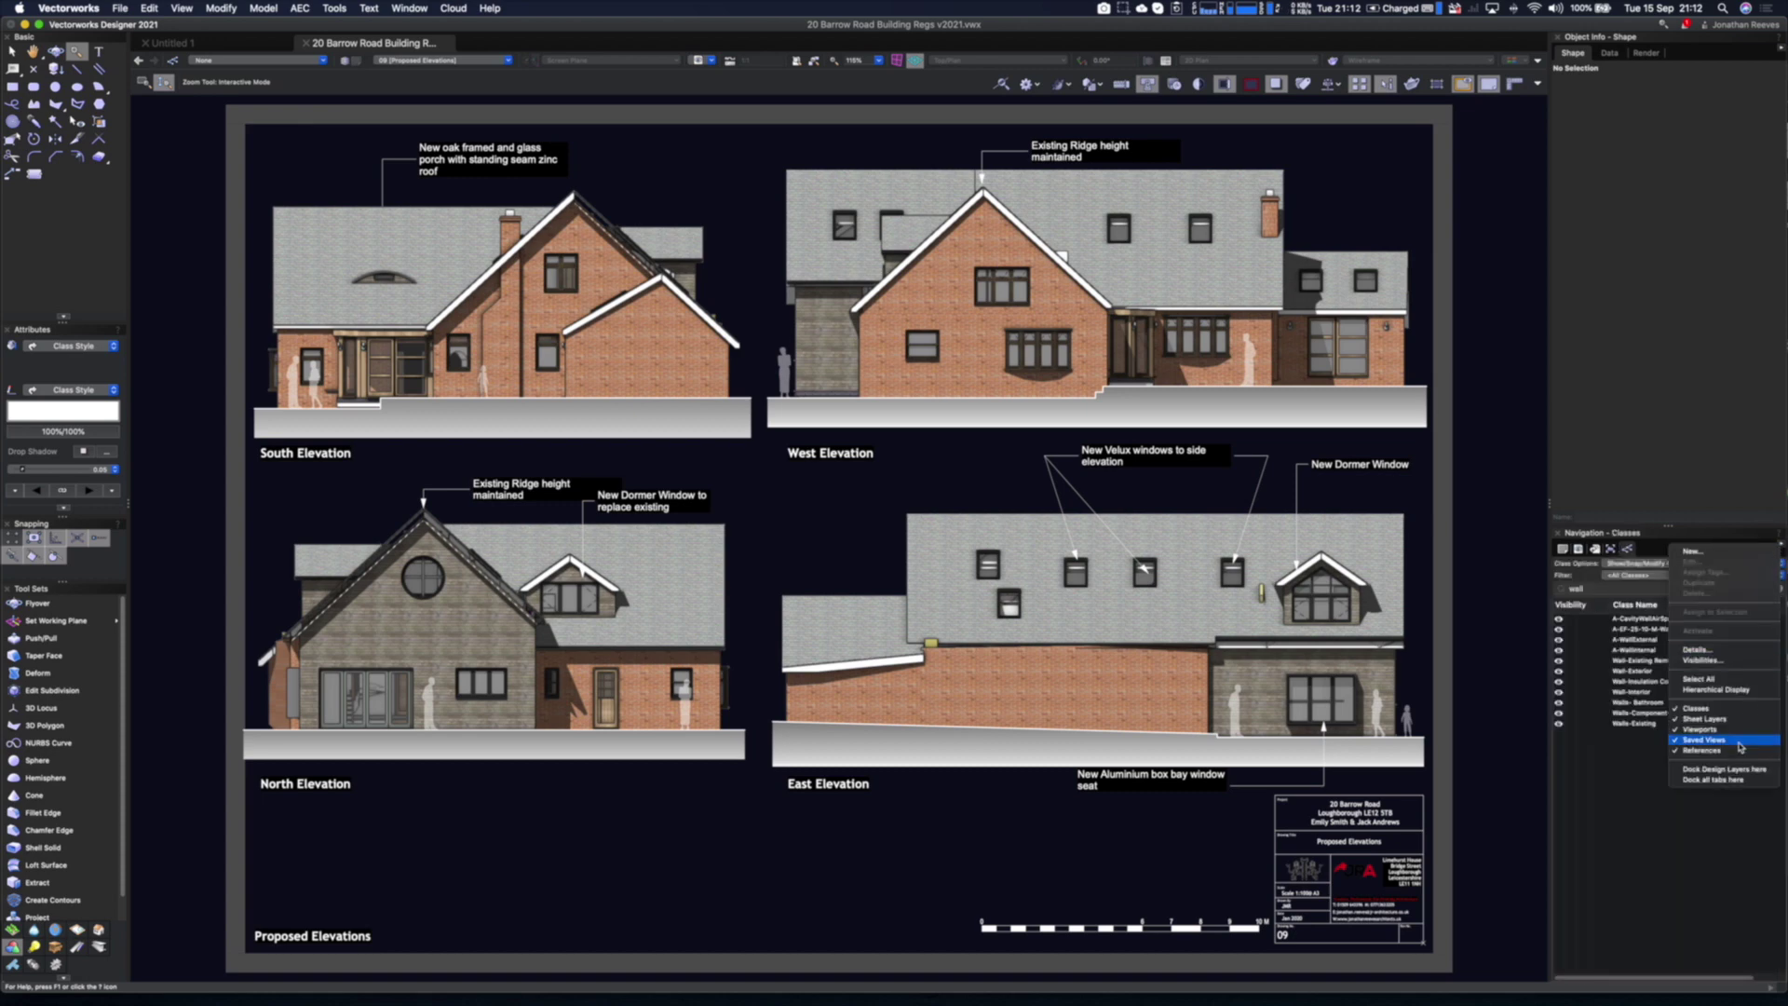
{"action": "left_click", "coordinate": [1724, 769]}
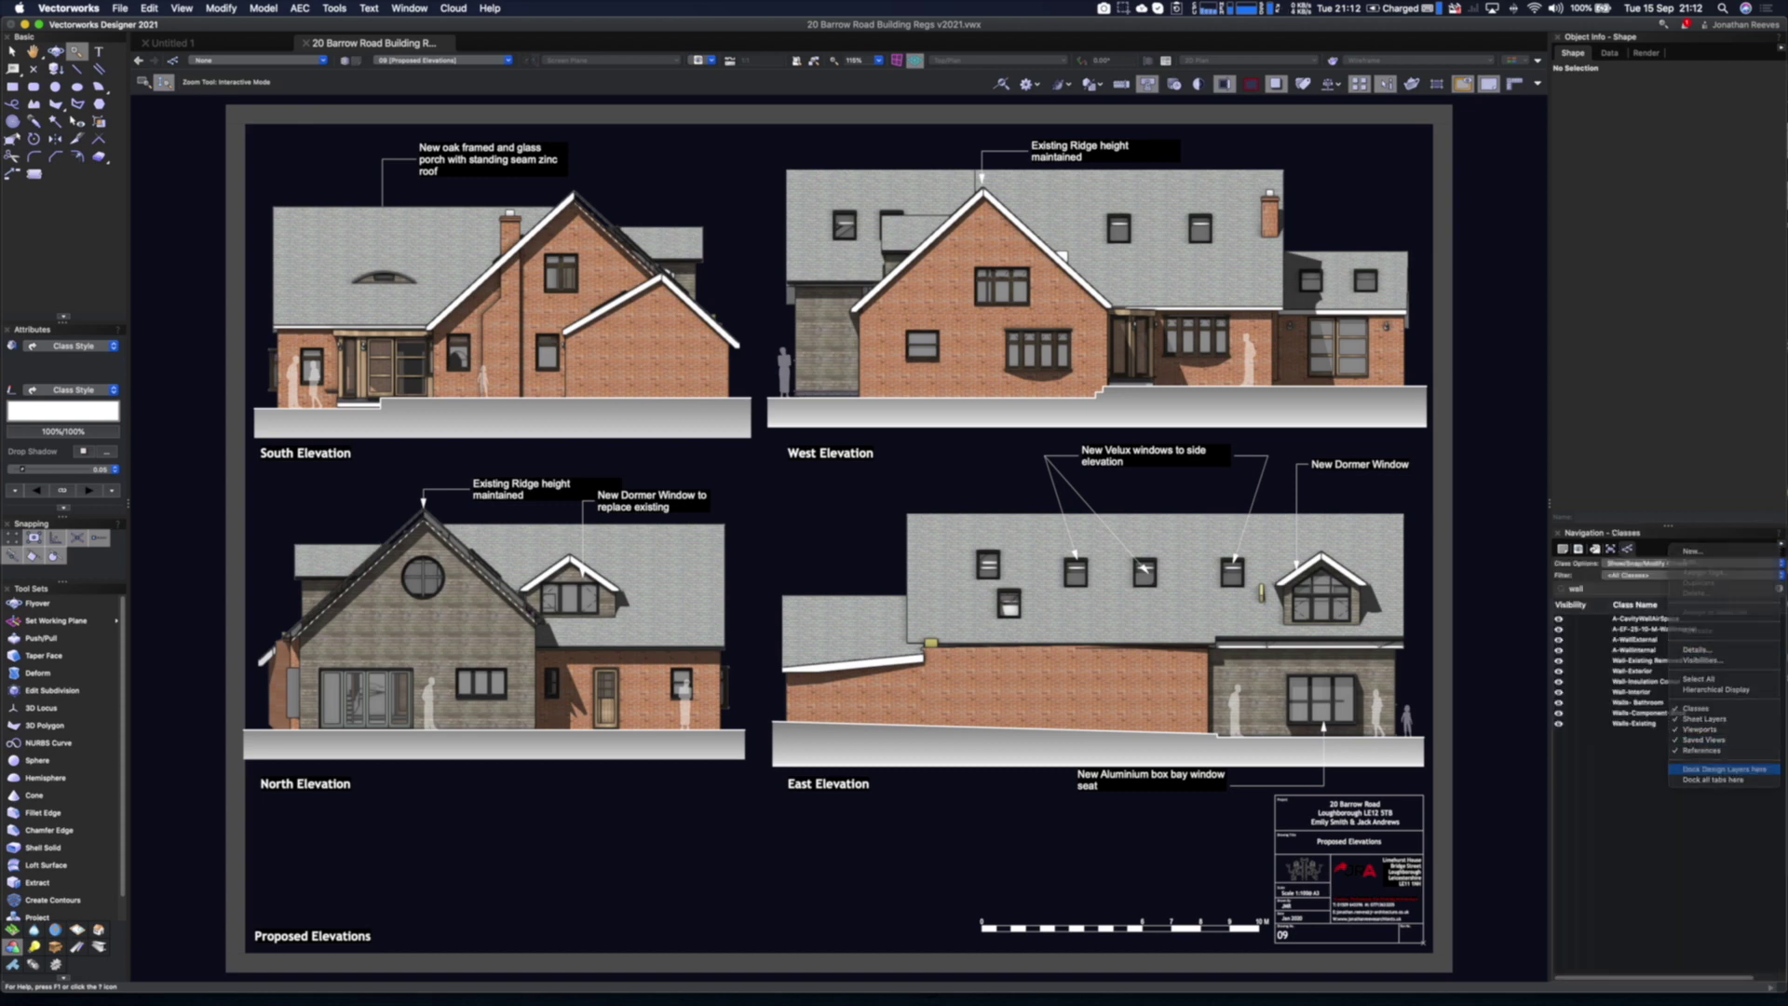
Dock Design Layers back into the Navigation palette and reorder its tabs so Classes and Design Layers come first
{"action": "left_click", "coordinate": [1782, 547]}
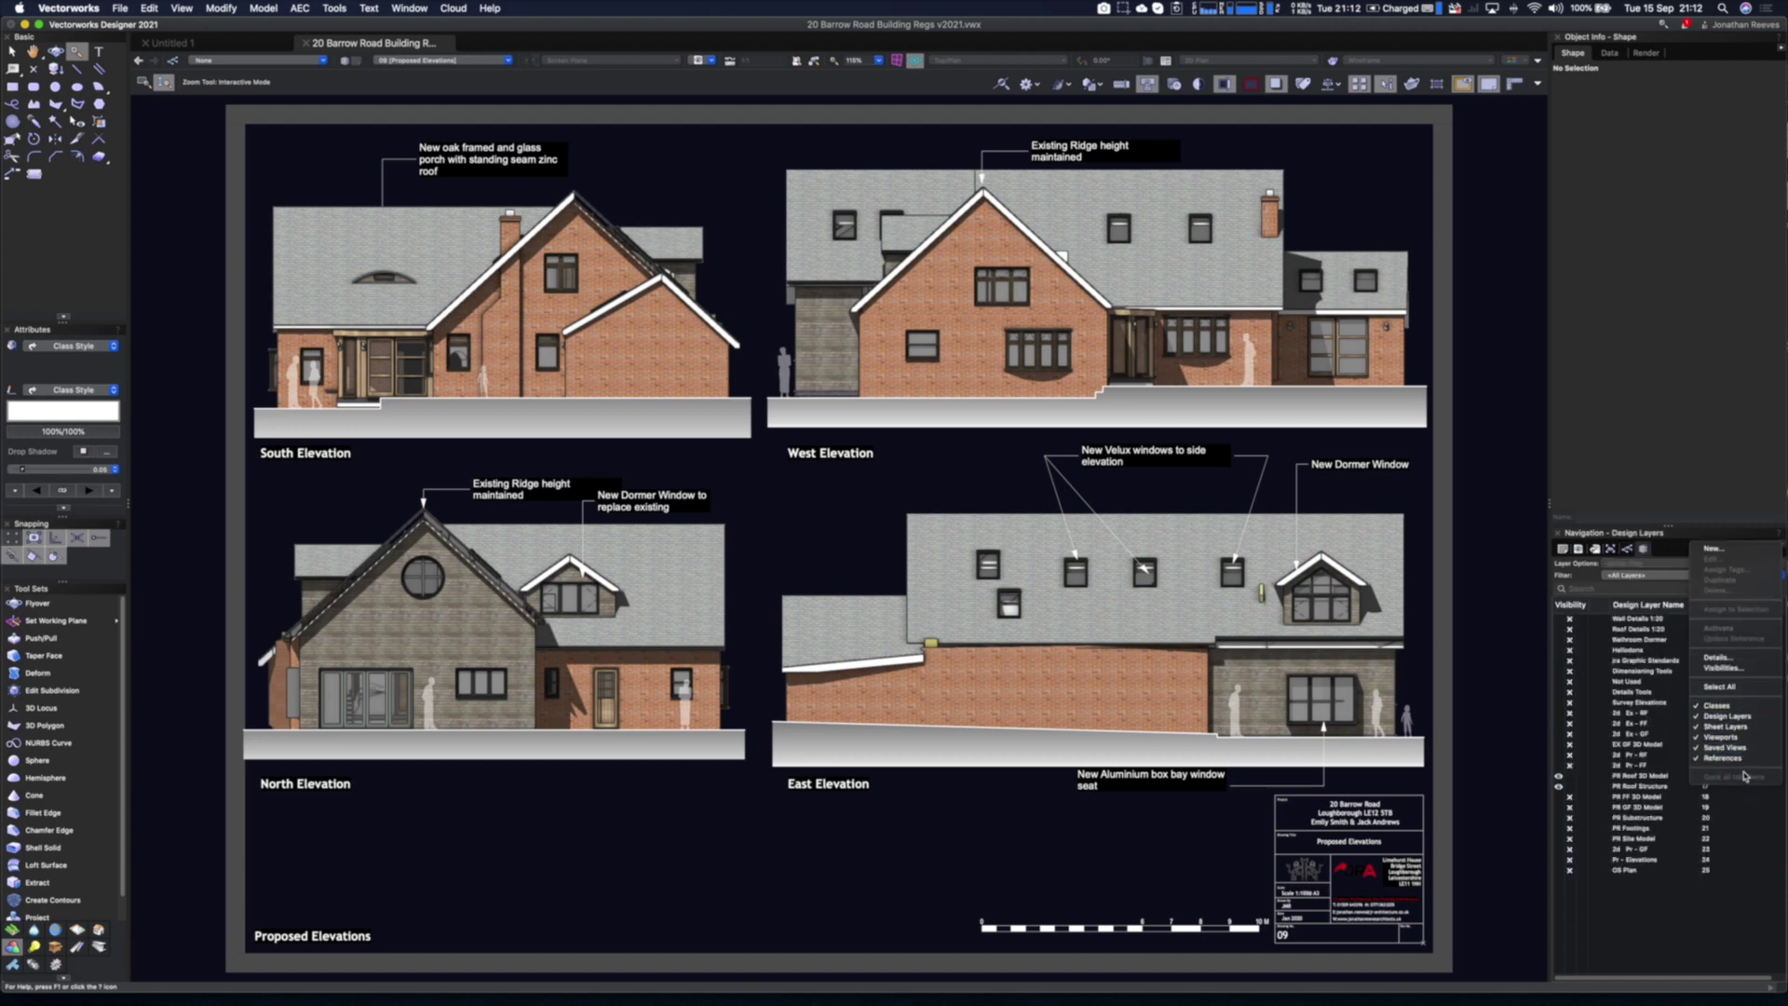
{"action": "left_click", "coordinate": [1625, 550]}
{"action": "left_click", "coordinate": [1626, 549]}
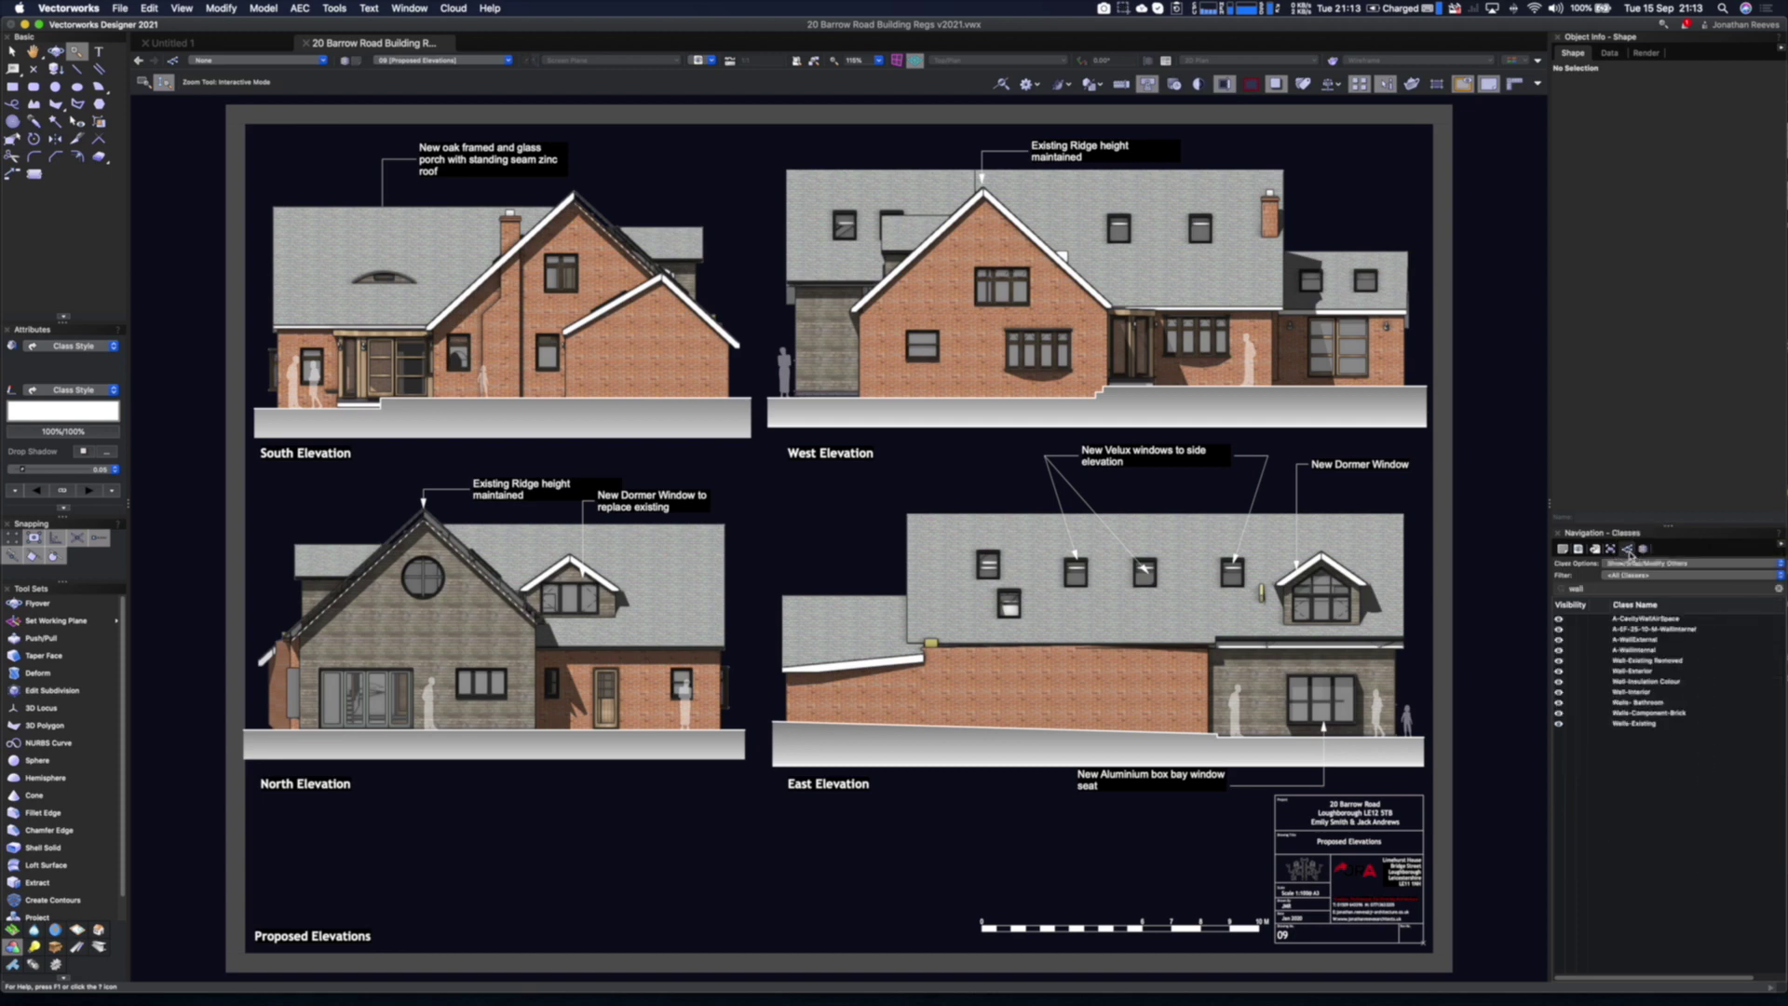
{"action": "left_click_drag", "start_coordinate": [1628, 551], "coordinate": [1582, 553]}
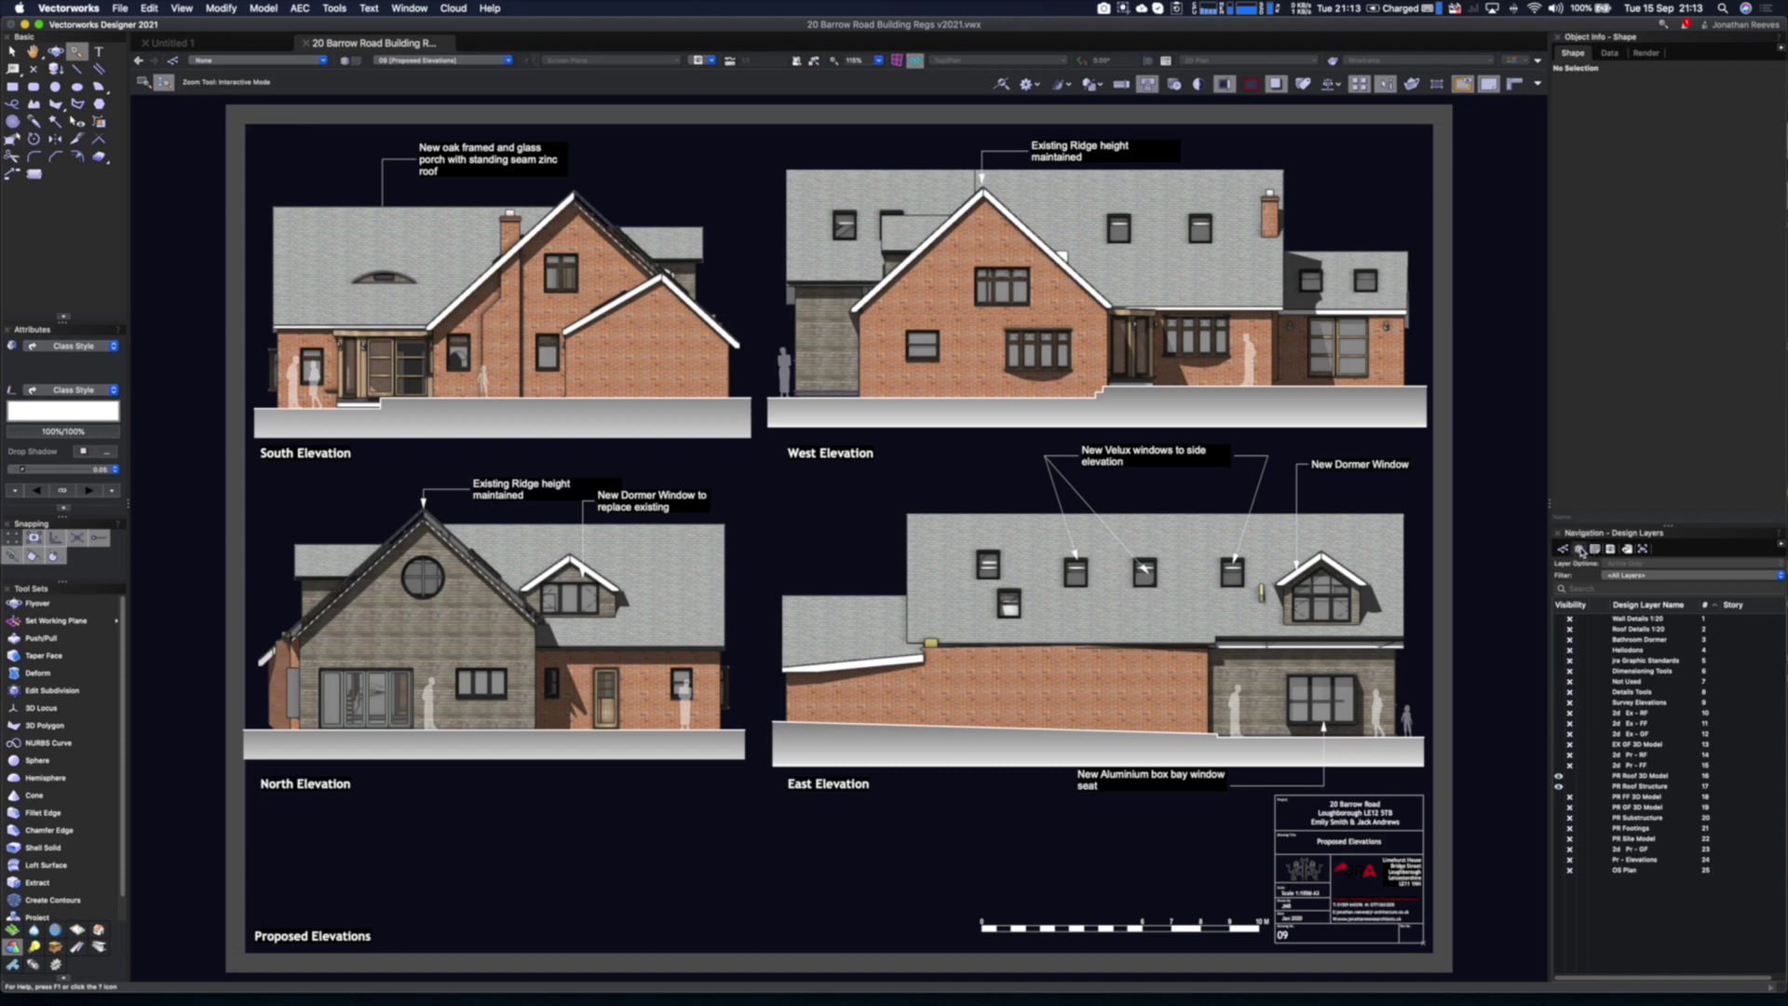
Detach Classes from the Navigation palette, float it over the elevations sheet, and keep Object Info on its Shape properties
{"action": "left_click", "coordinate": [1562, 551]}
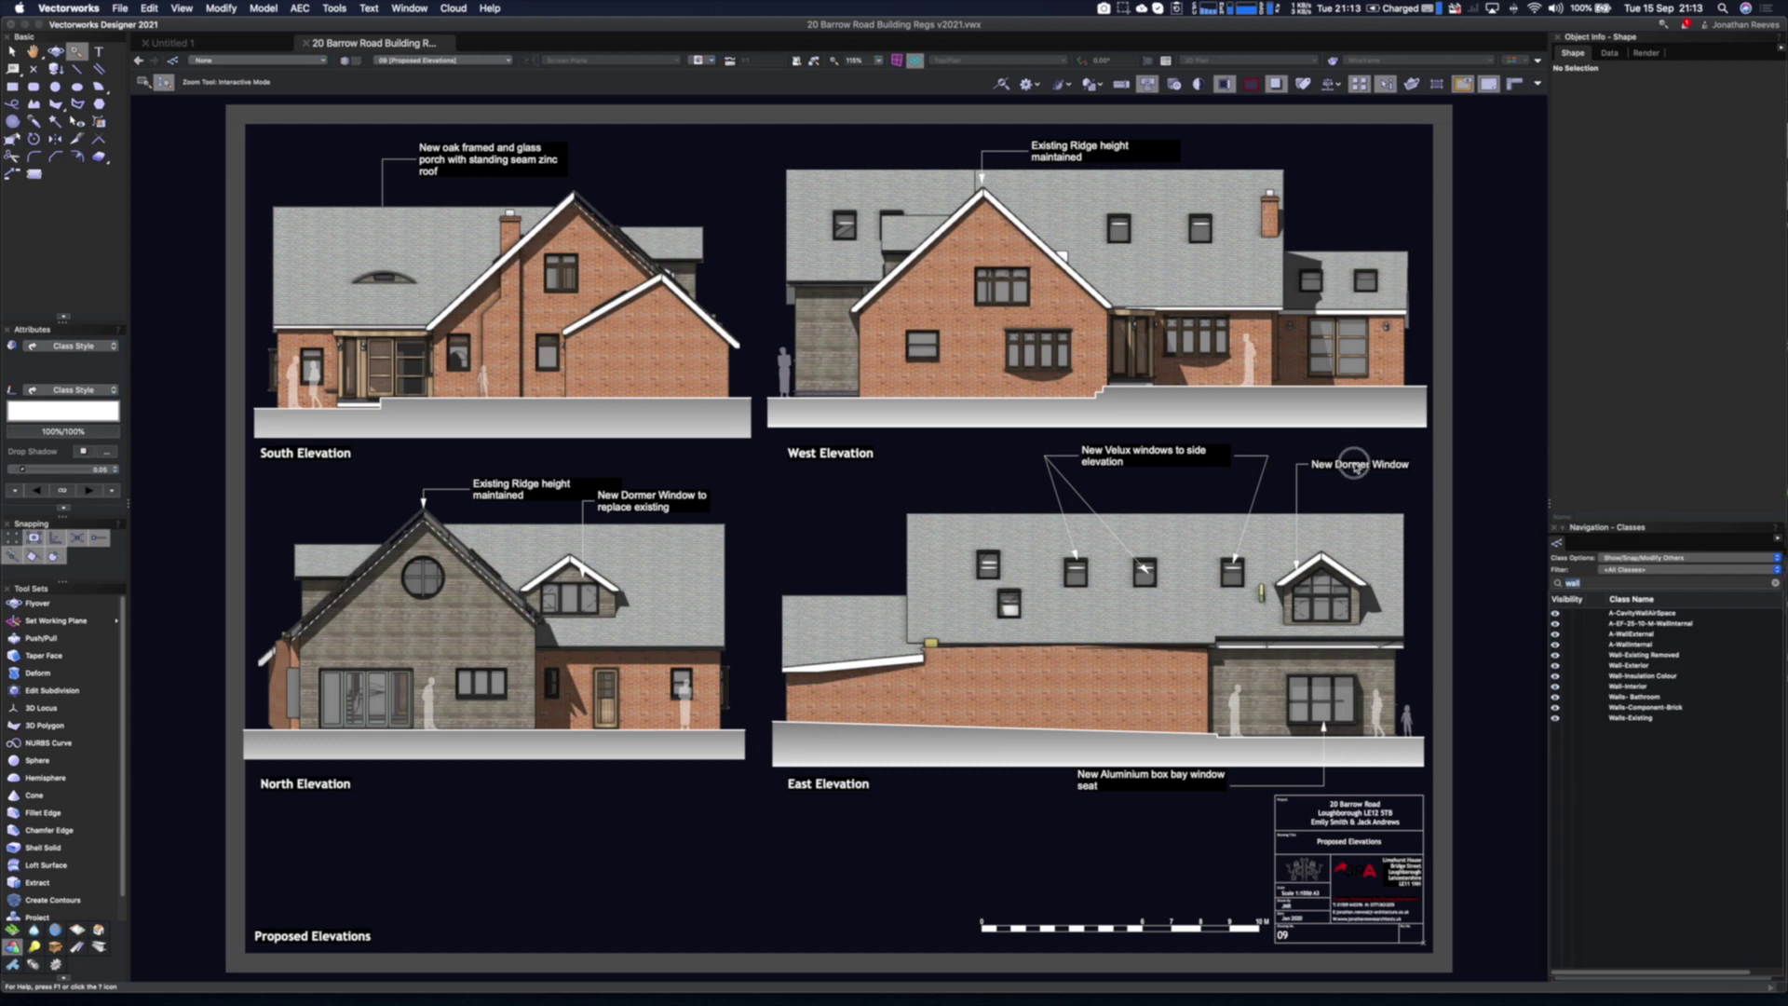
{"action": "left_click_drag", "start_coordinate": [1556, 543], "coordinate": [1302, 140]}
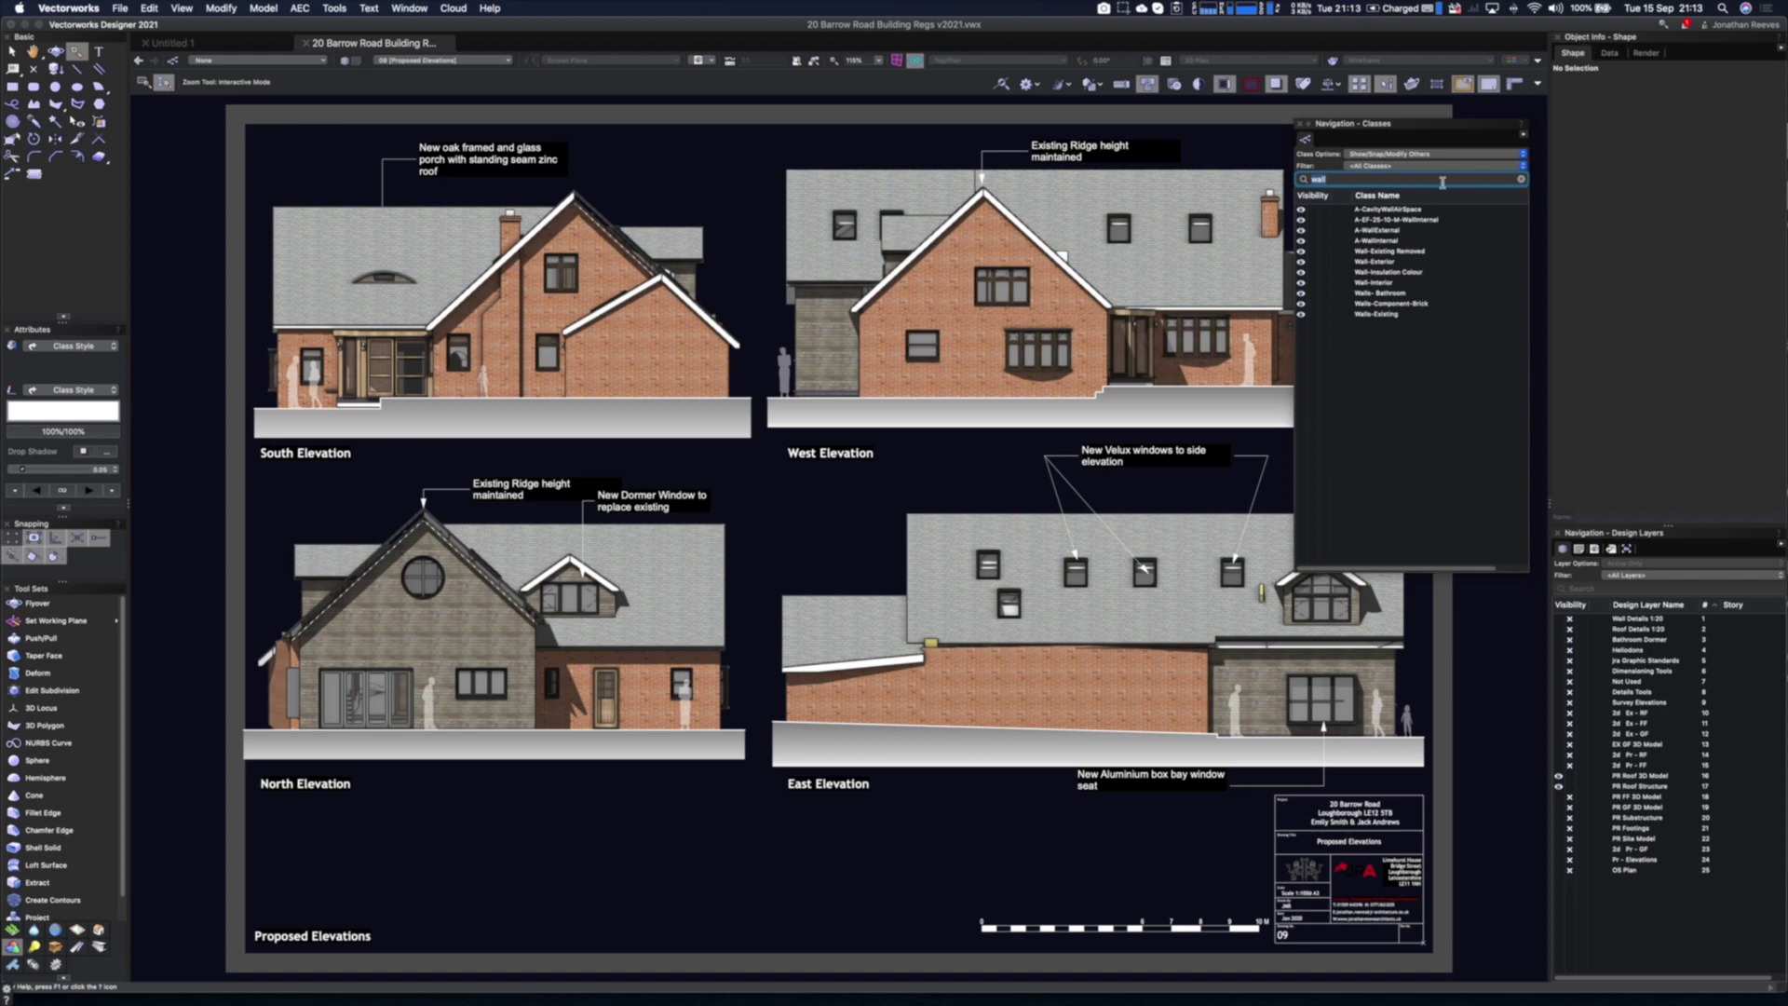
{"action": "left_click_drag", "start_coordinate": [1439, 129], "coordinate": [1444, 134]}
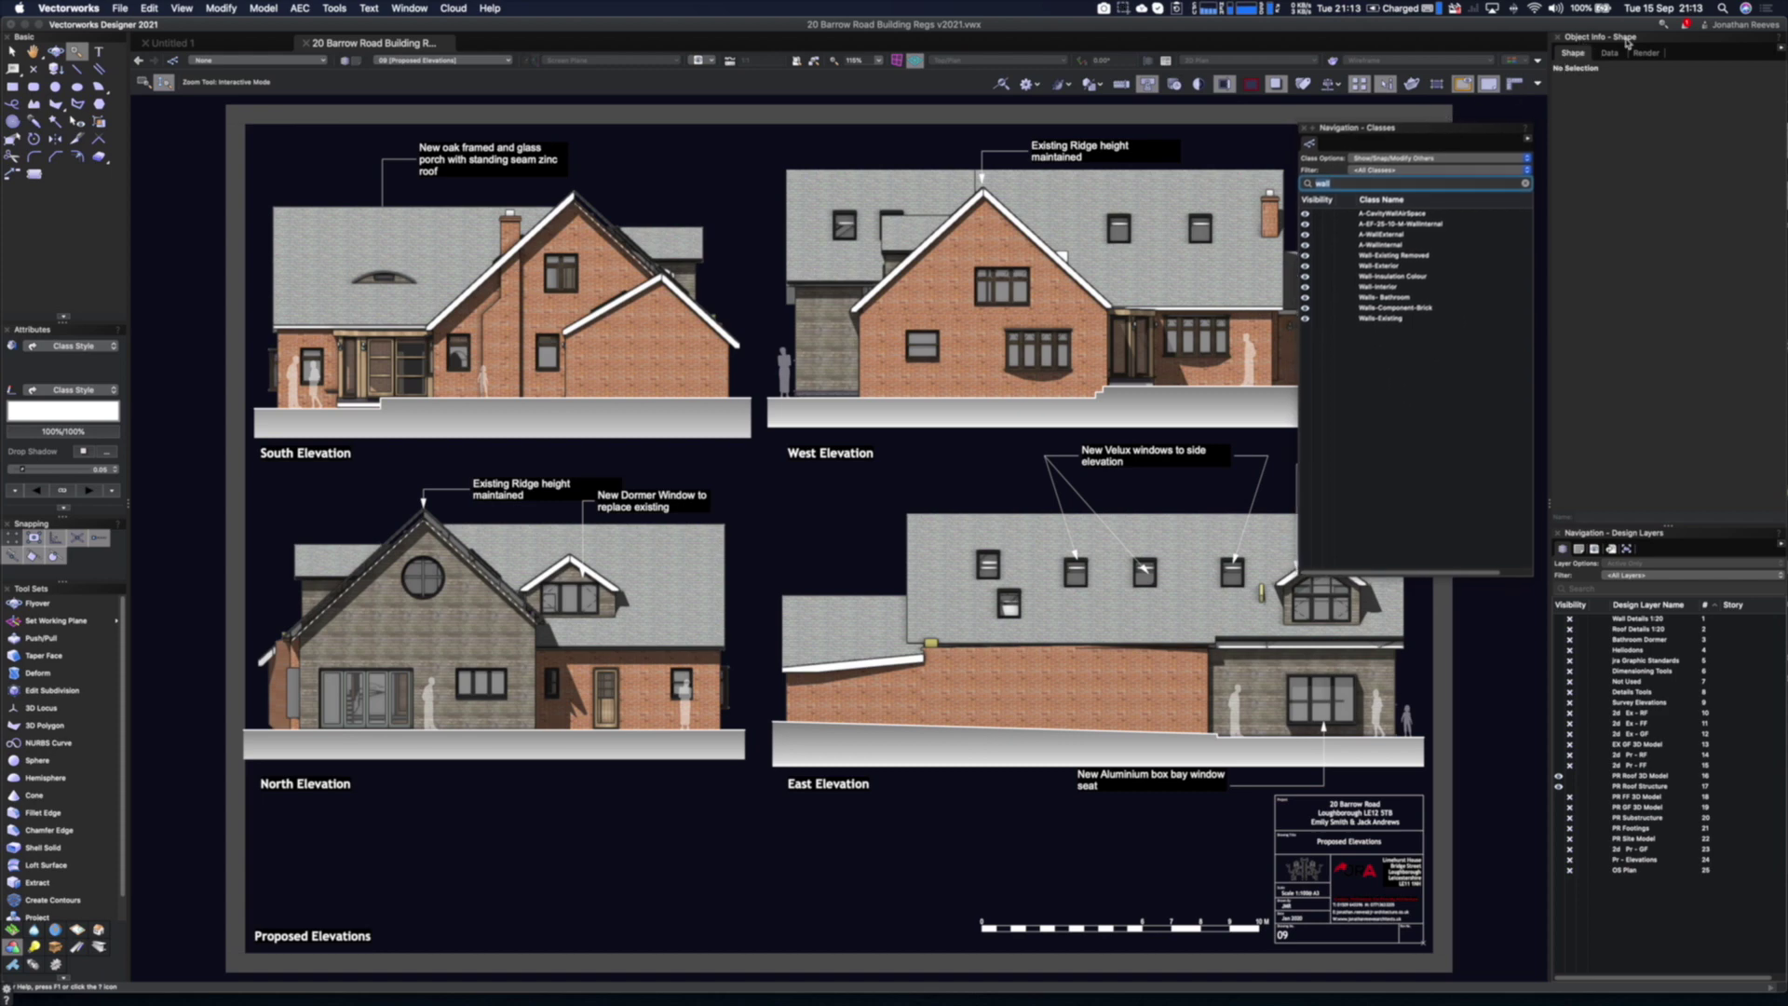
{"action": "left_click", "coordinate": [1575, 57]}
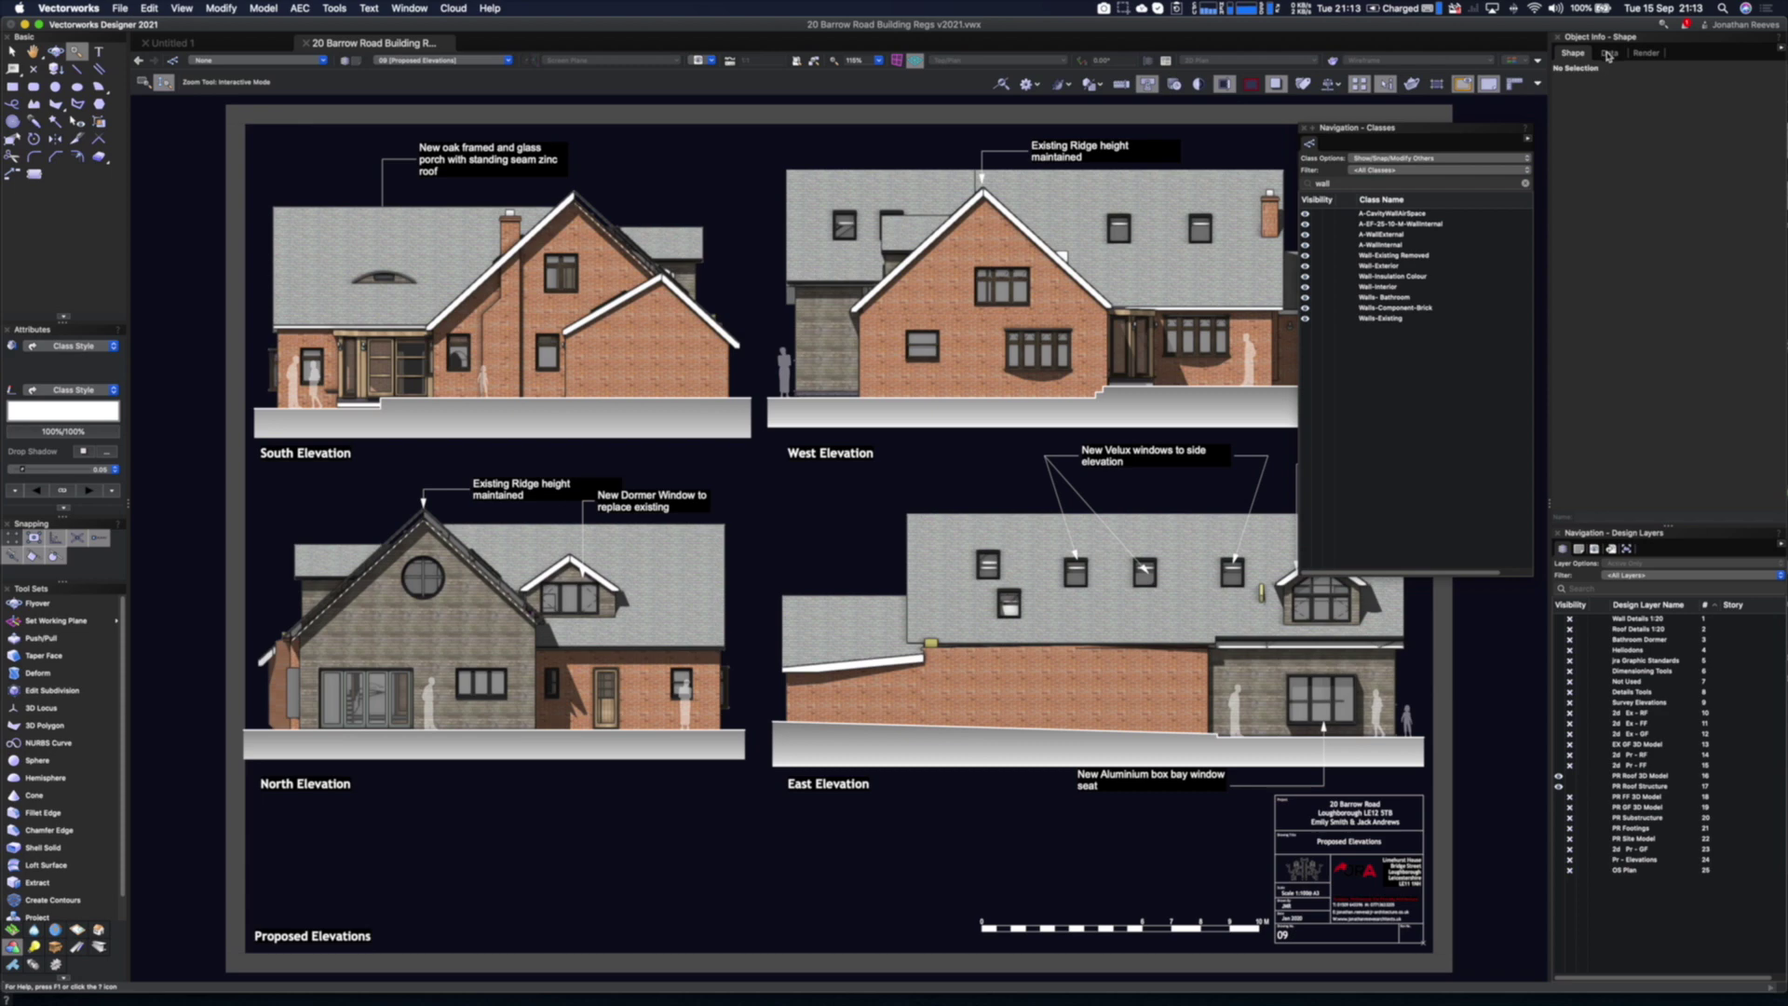
{"action": "left_click", "coordinate": [1636, 58]}
{"action": "left_click", "coordinate": [1576, 57]}
Activate the PR GF 3D Model layer, make PR FF 3D Model visible, set layer options to Show/Snap/Modify Others, and view the house in 3D
{"action": "left_click", "coordinate": [1603, 809]}
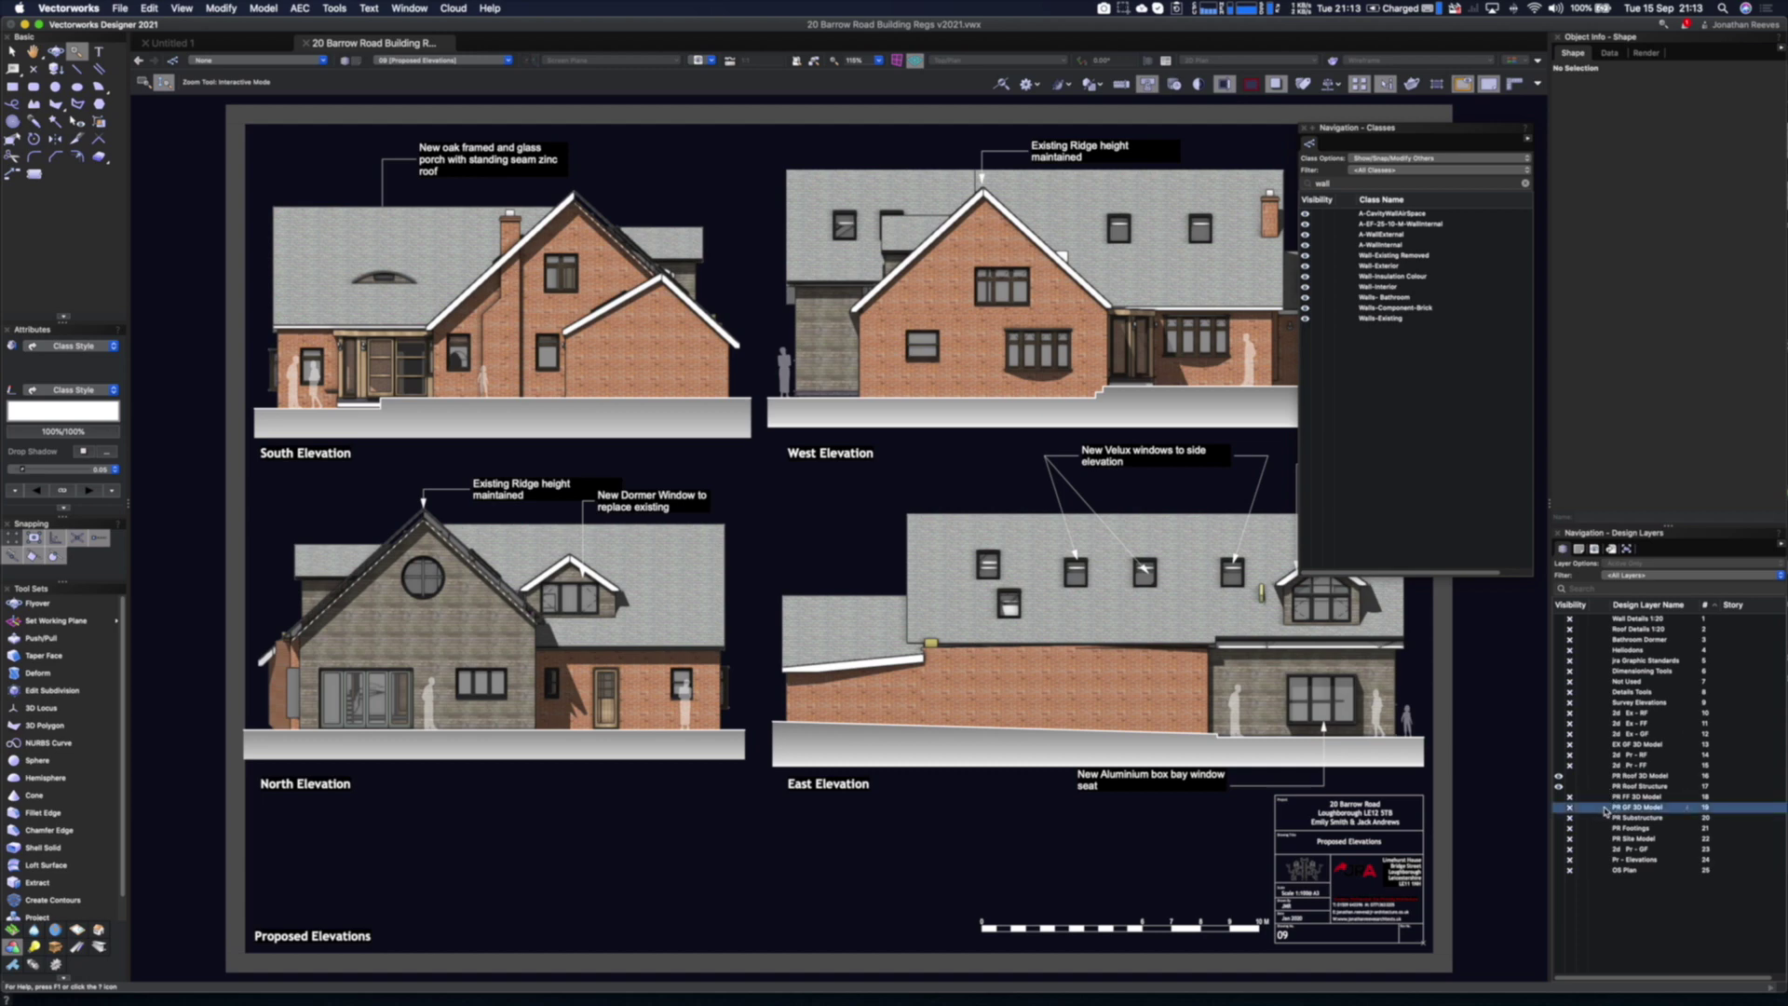
{"action": "double_click", "coordinate": [1604, 809]}
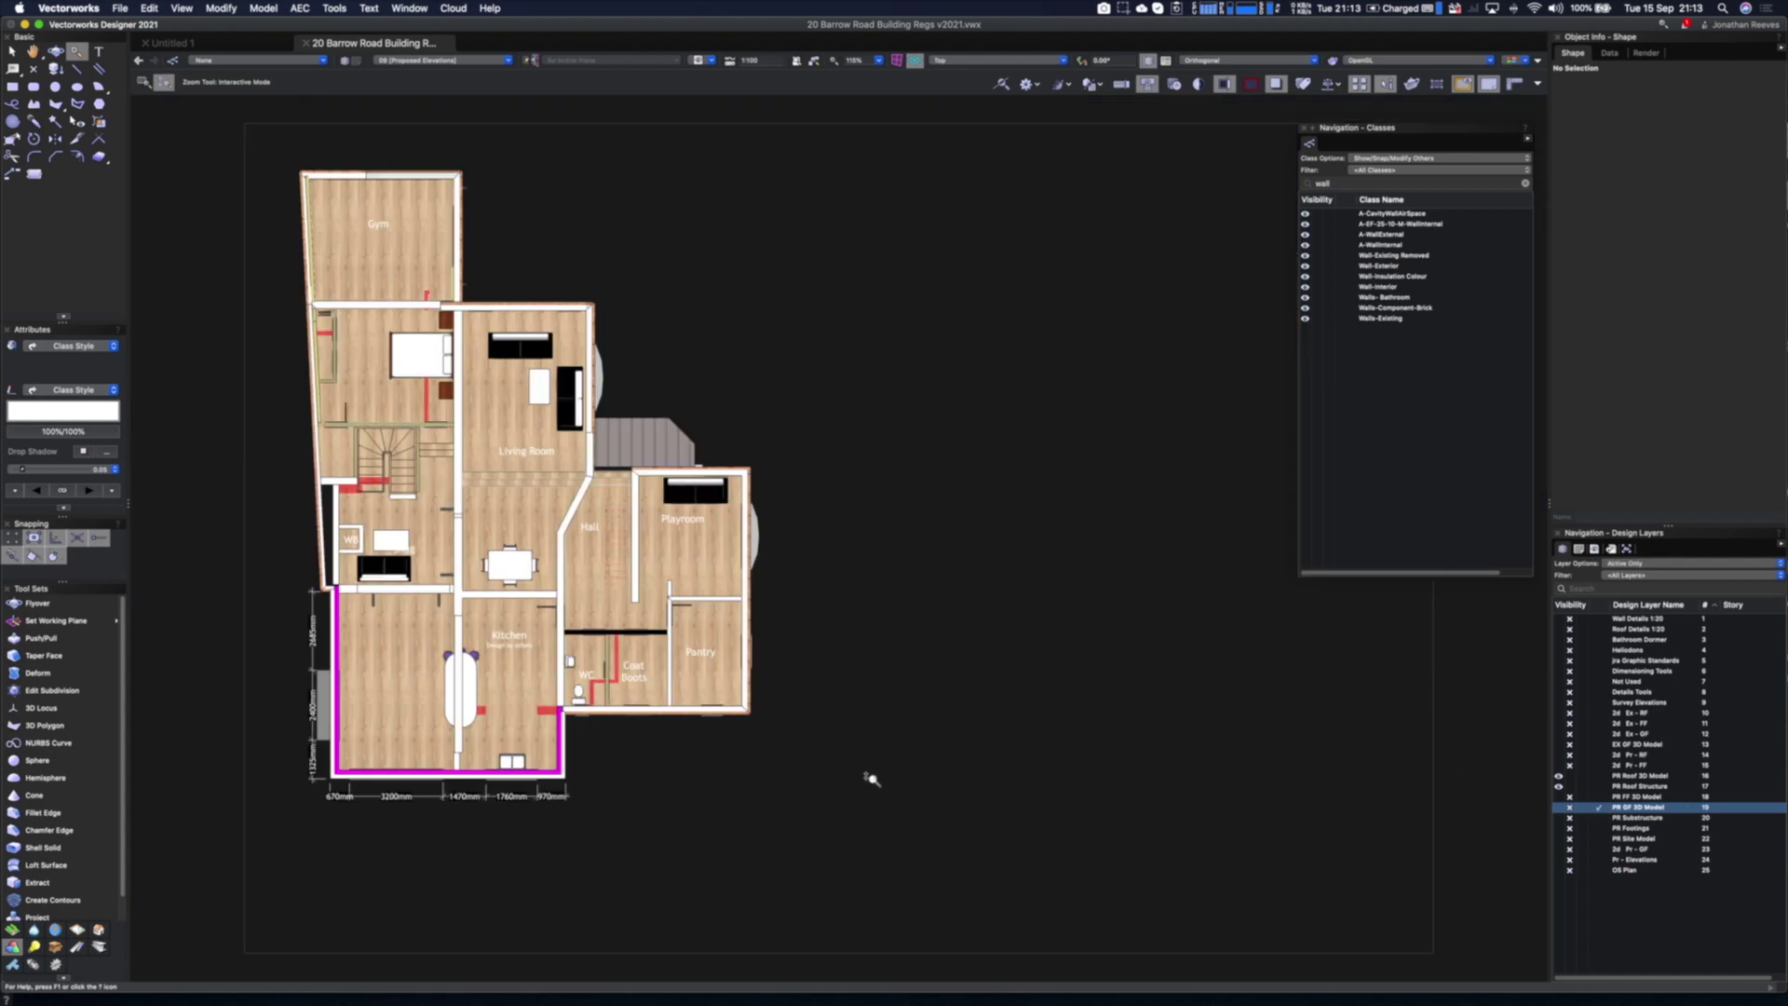
{"action": "middle_click_drag", "start_coordinate": [834, 779], "coordinate": [758, 659], "text": "super"}
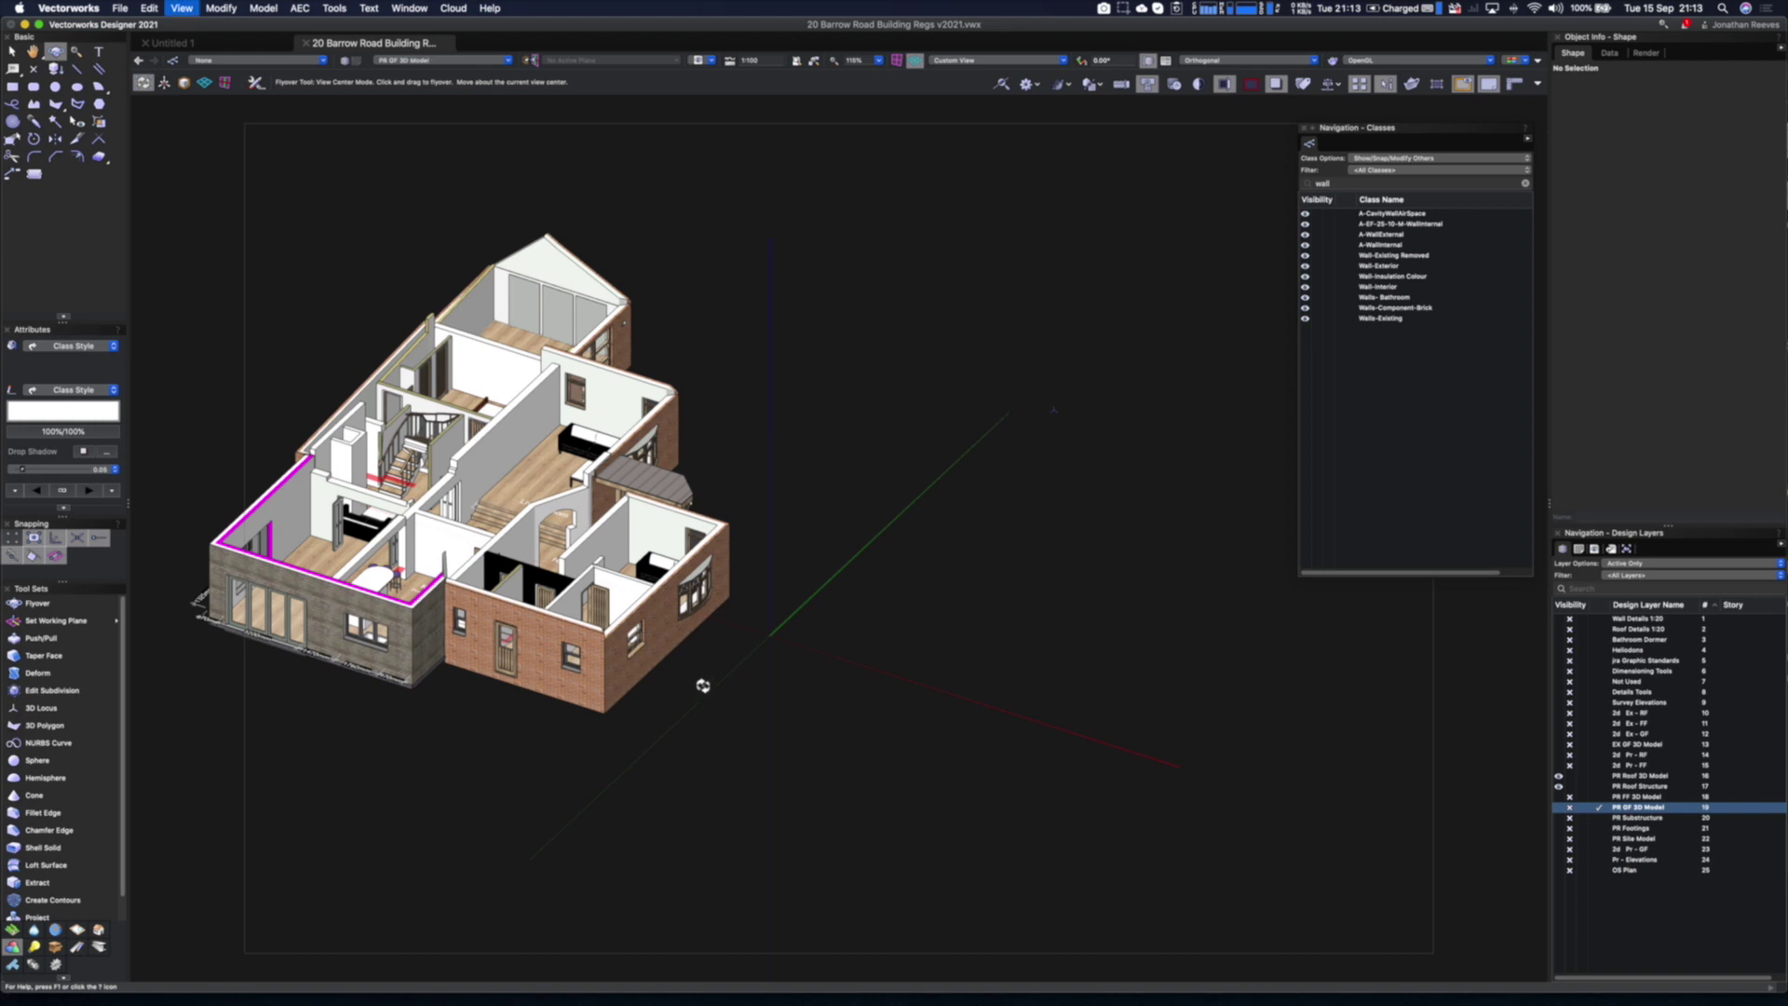
{"action": "scroll", "coordinate": [702, 686], "scroll_direction": "up", "scroll_amount": 3}
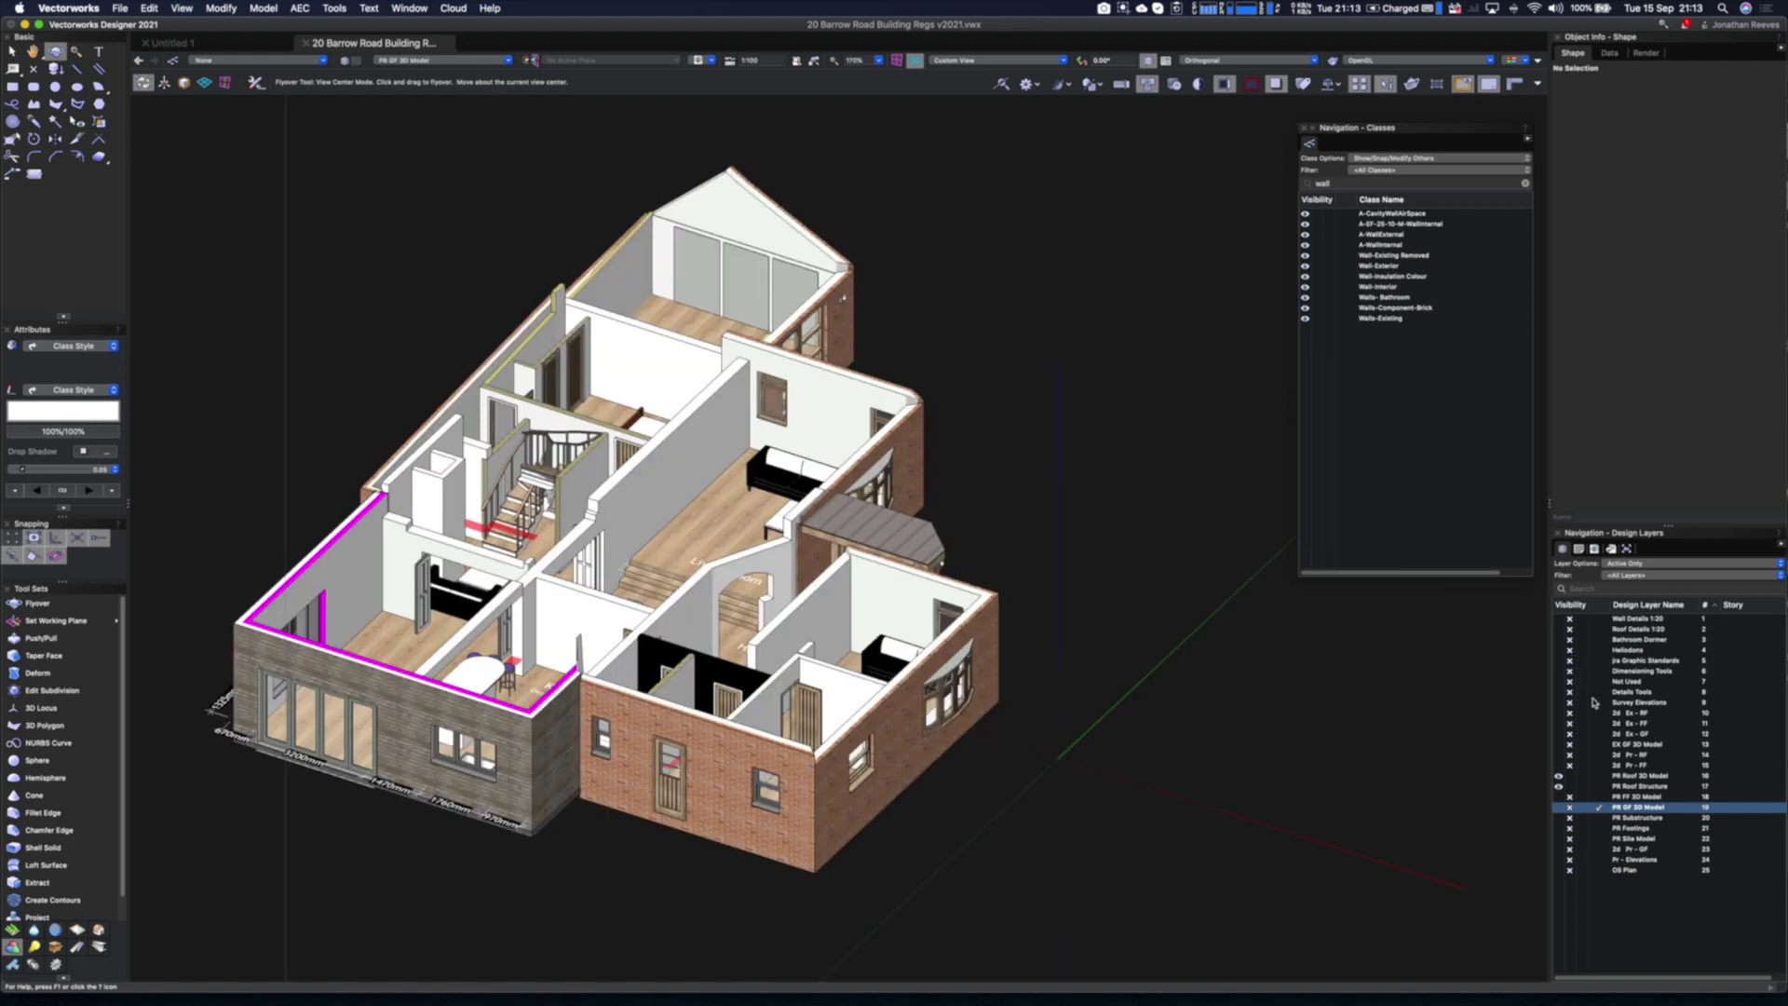
{"action": "left_click", "coordinate": [1560, 797]}
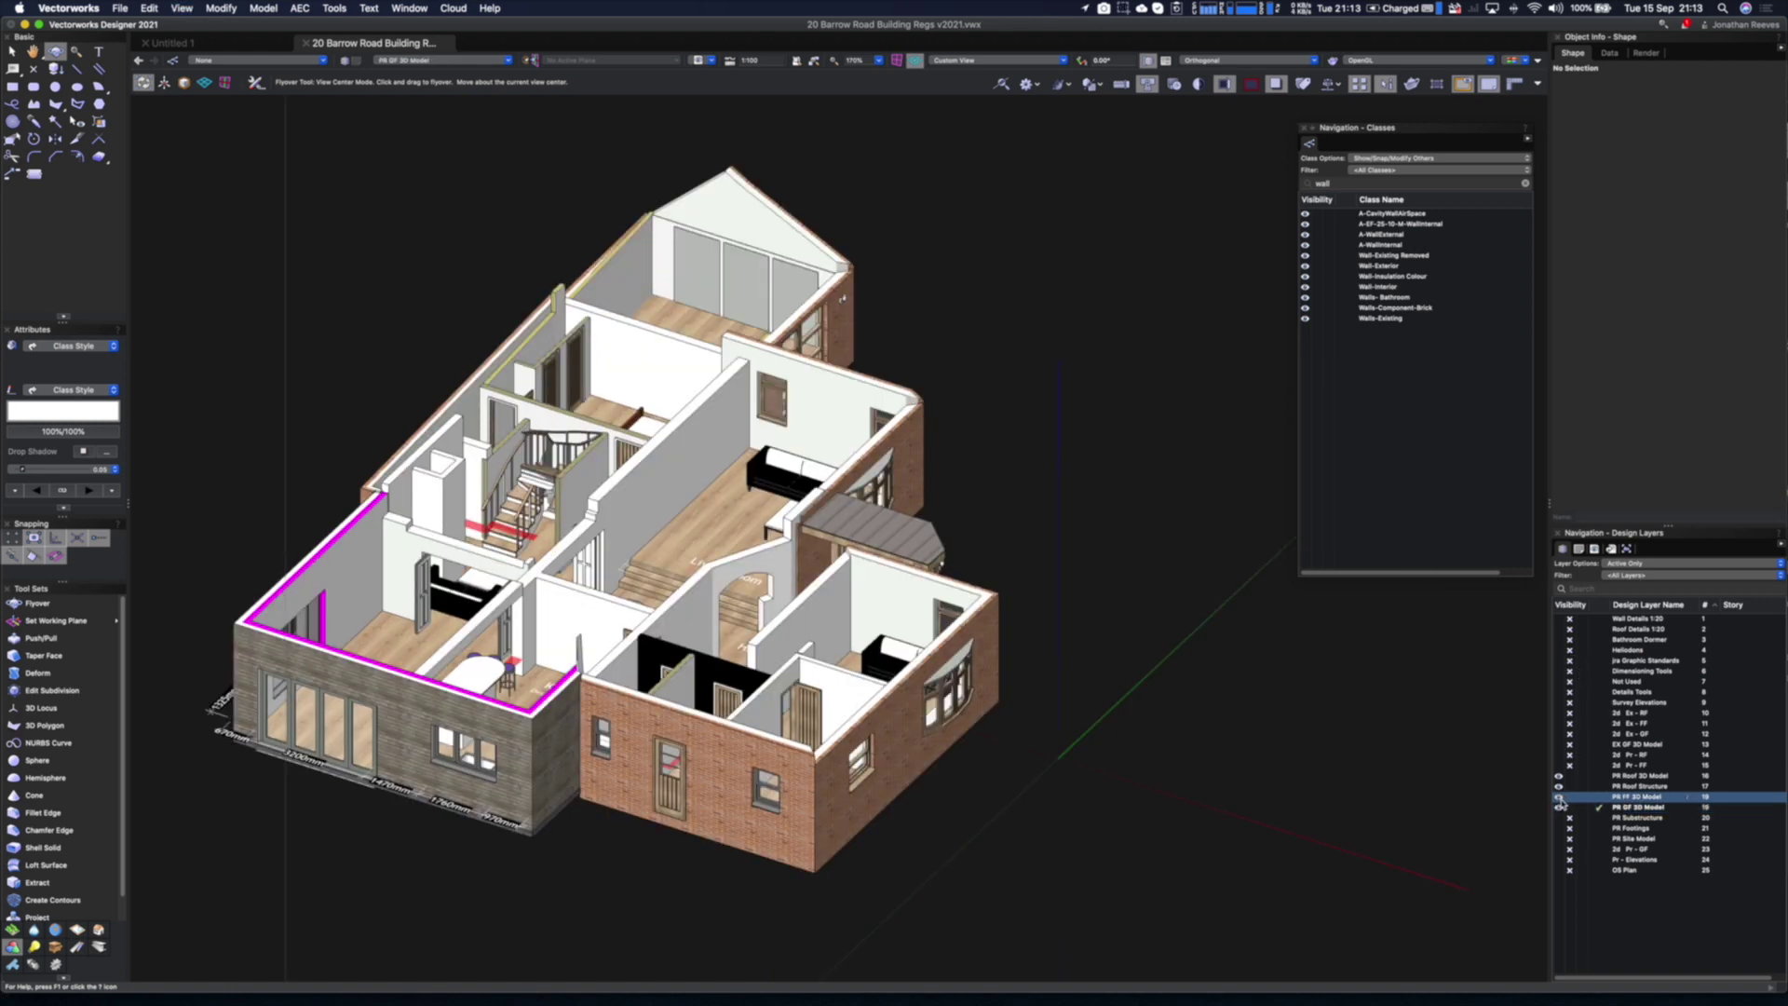
{"action": "left_click", "coordinate": [1657, 564]}
{"action": "left_click", "coordinate": [1644, 564]}
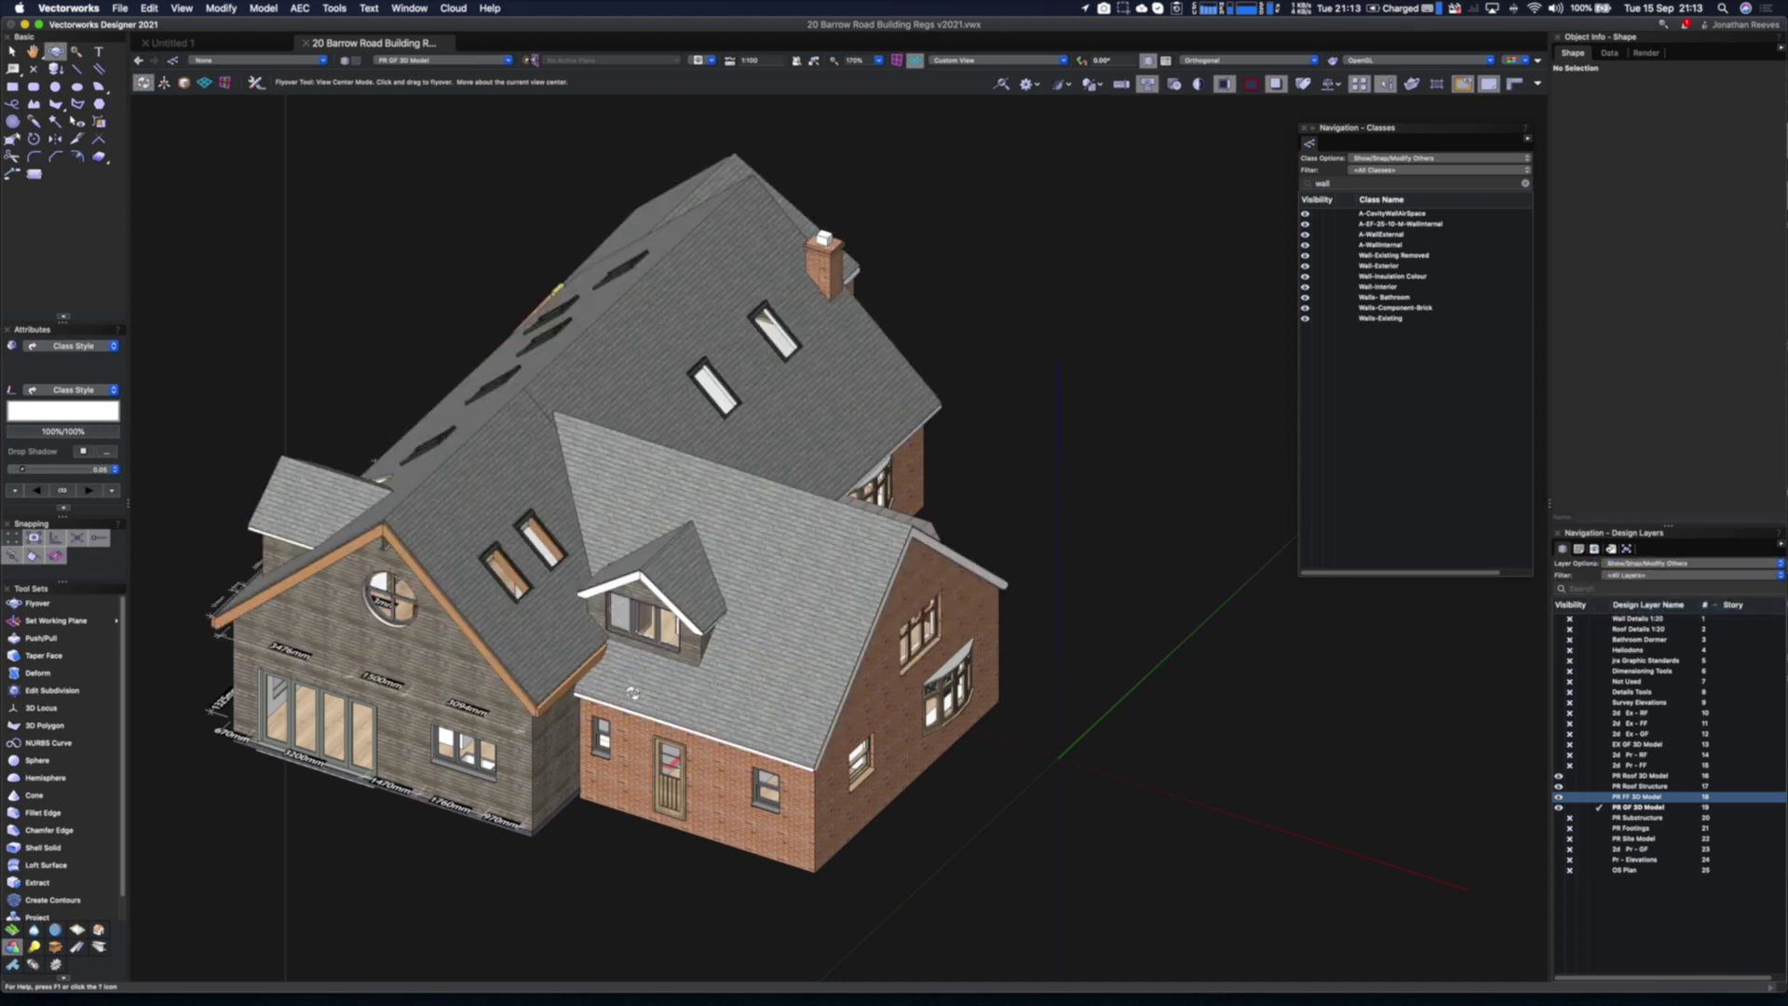
{"action": "left_click_drag", "start_coordinate": [510, 617], "coordinate": [804, 579]}
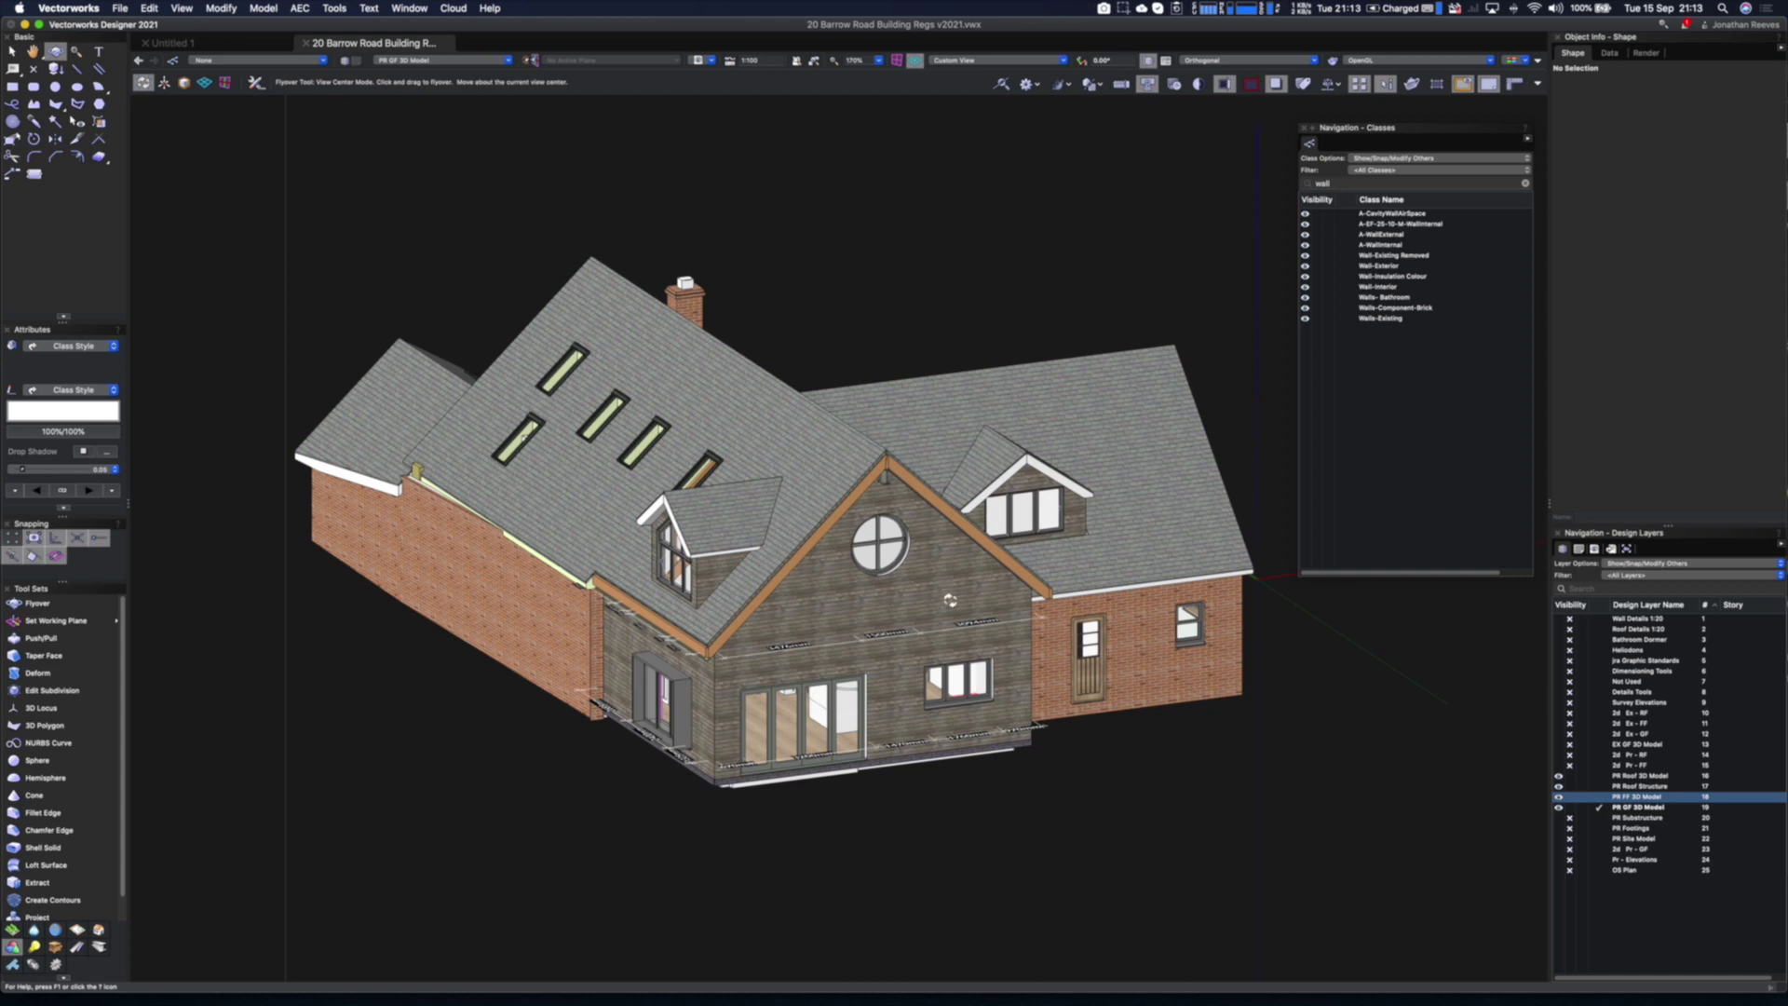
Detach Render from the Object Info palette, dock it beneath the floating Classes palette, and reposition the pair
{"action": "left_click", "coordinate": [1646, 54]}
{"action": "left_click_drag", "start_coordinate": [1645, 54], "coordinate": [1371, 575]}
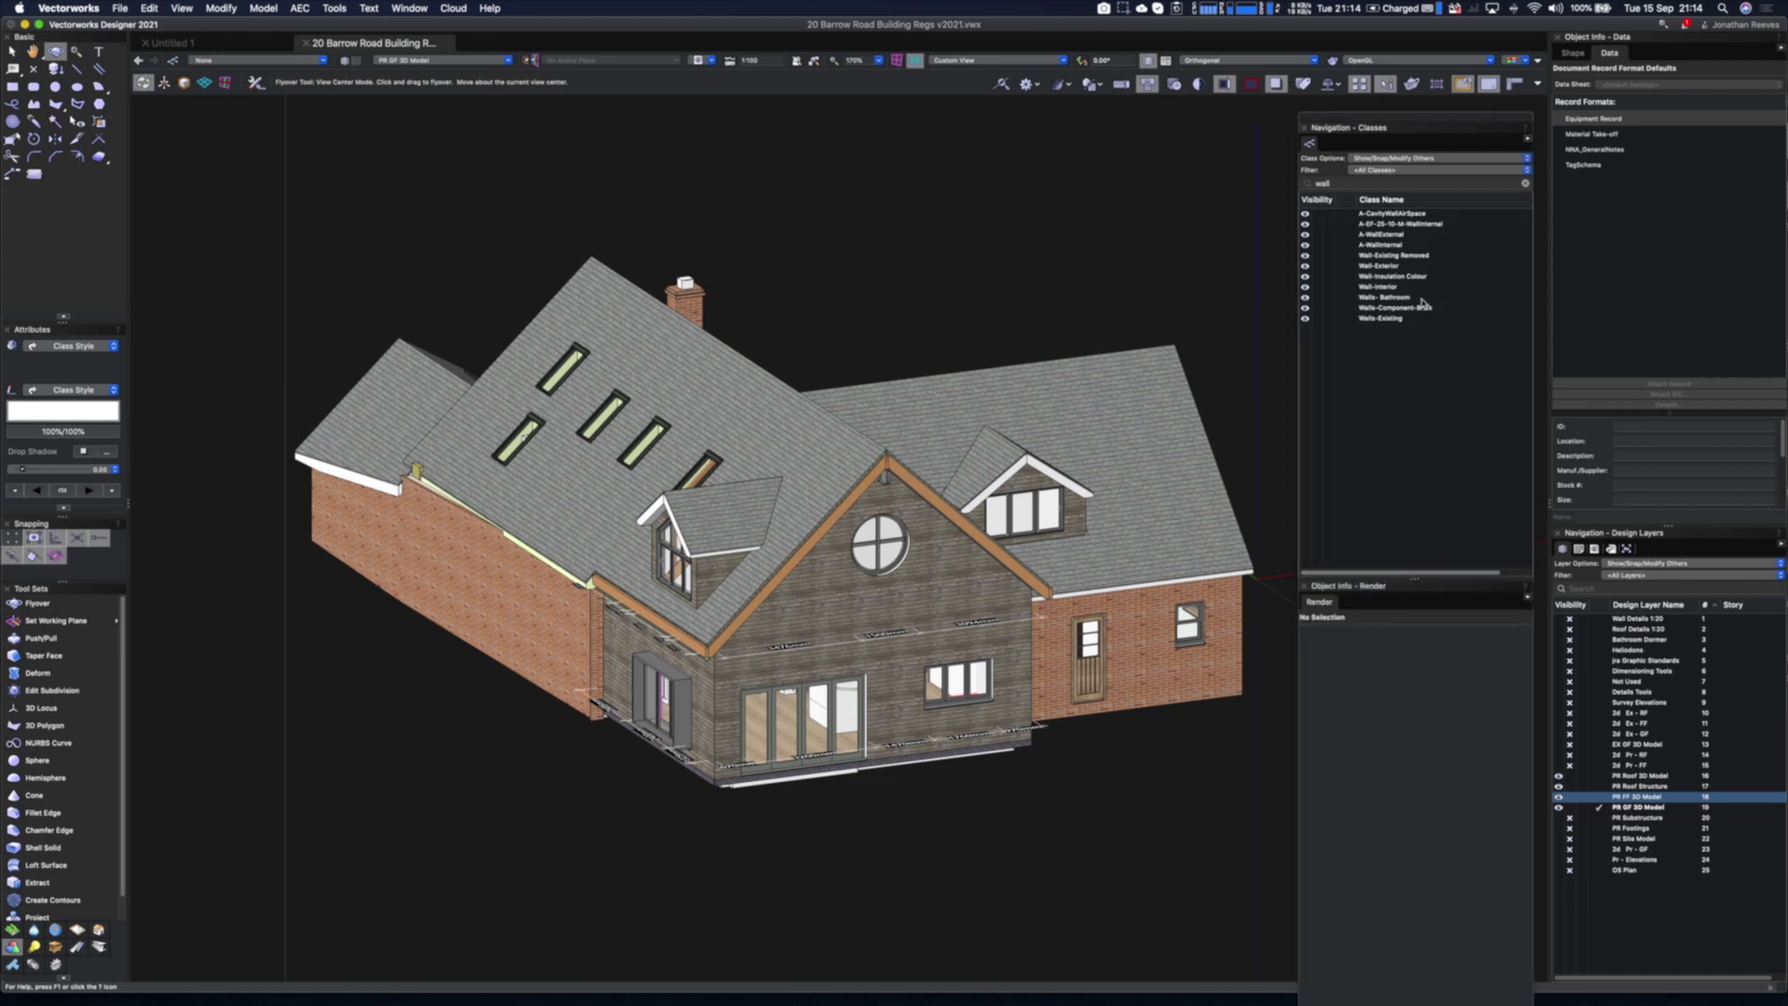
{"action": "left_click_drag", "start_coordinate": [1425, 119], "coordinate": [1431, 121]}
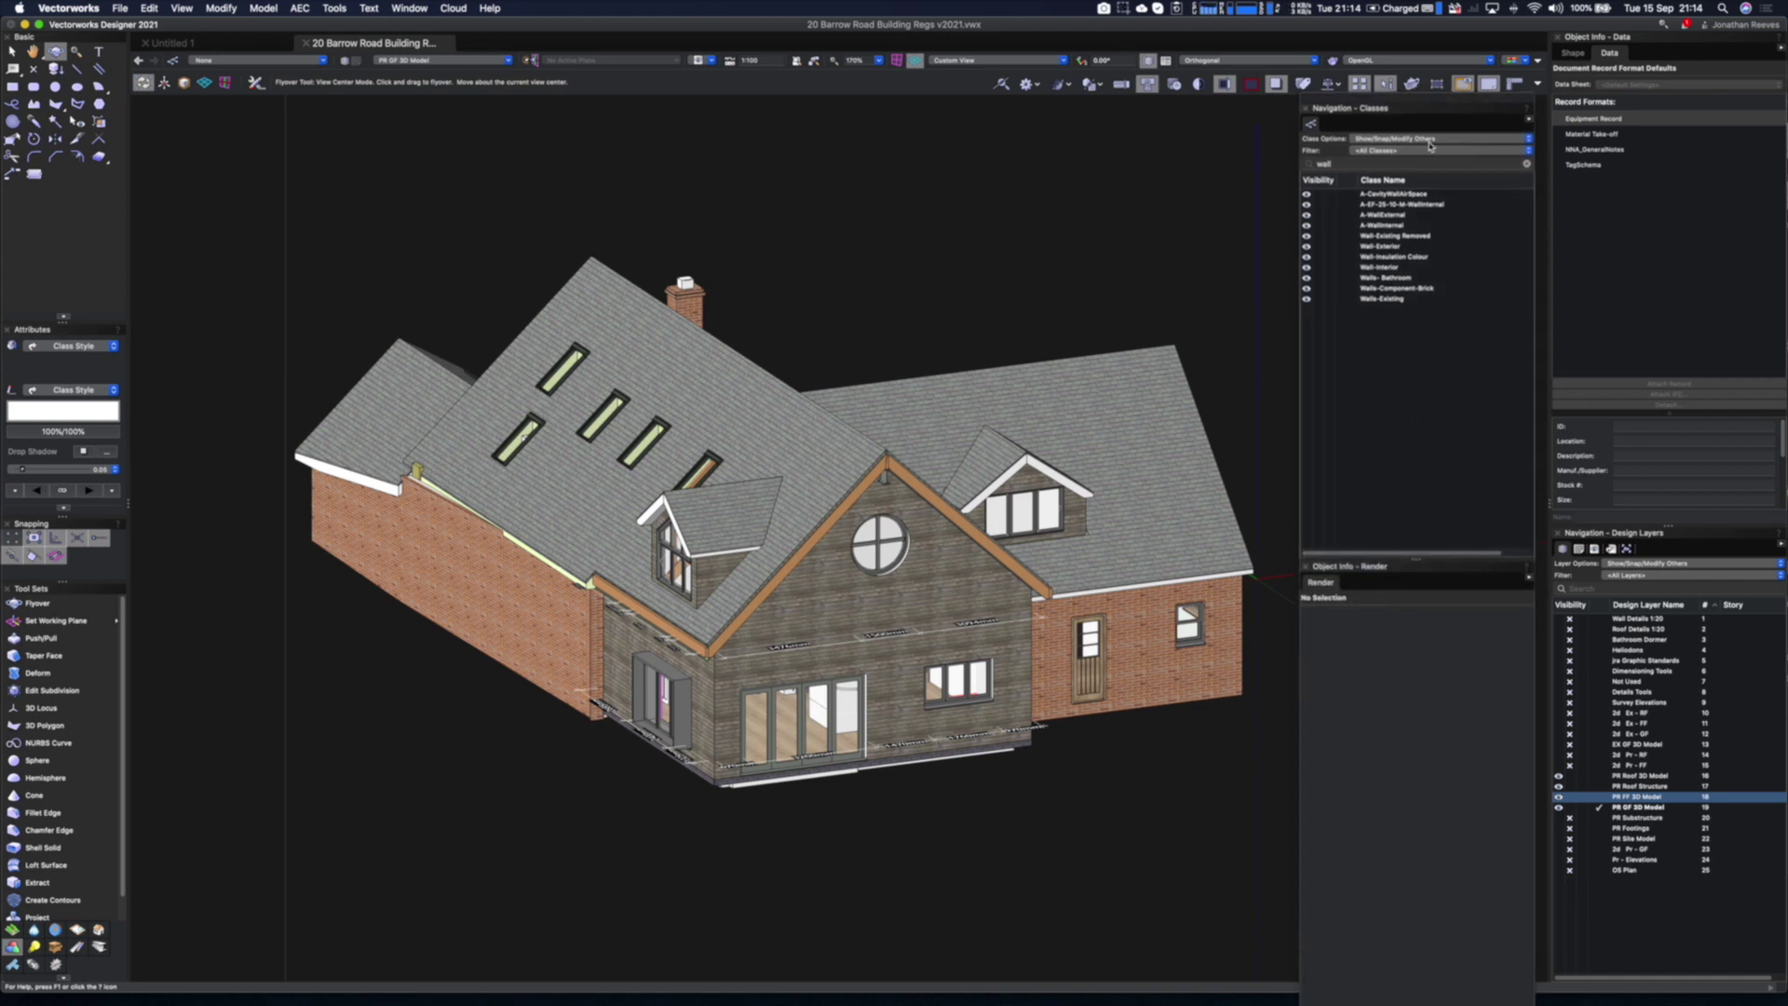
Select the ground-floor brick wall beside the timber-clad gable and show its Shape properties alongside its Render settings
{"action": "key", "text": "c"}
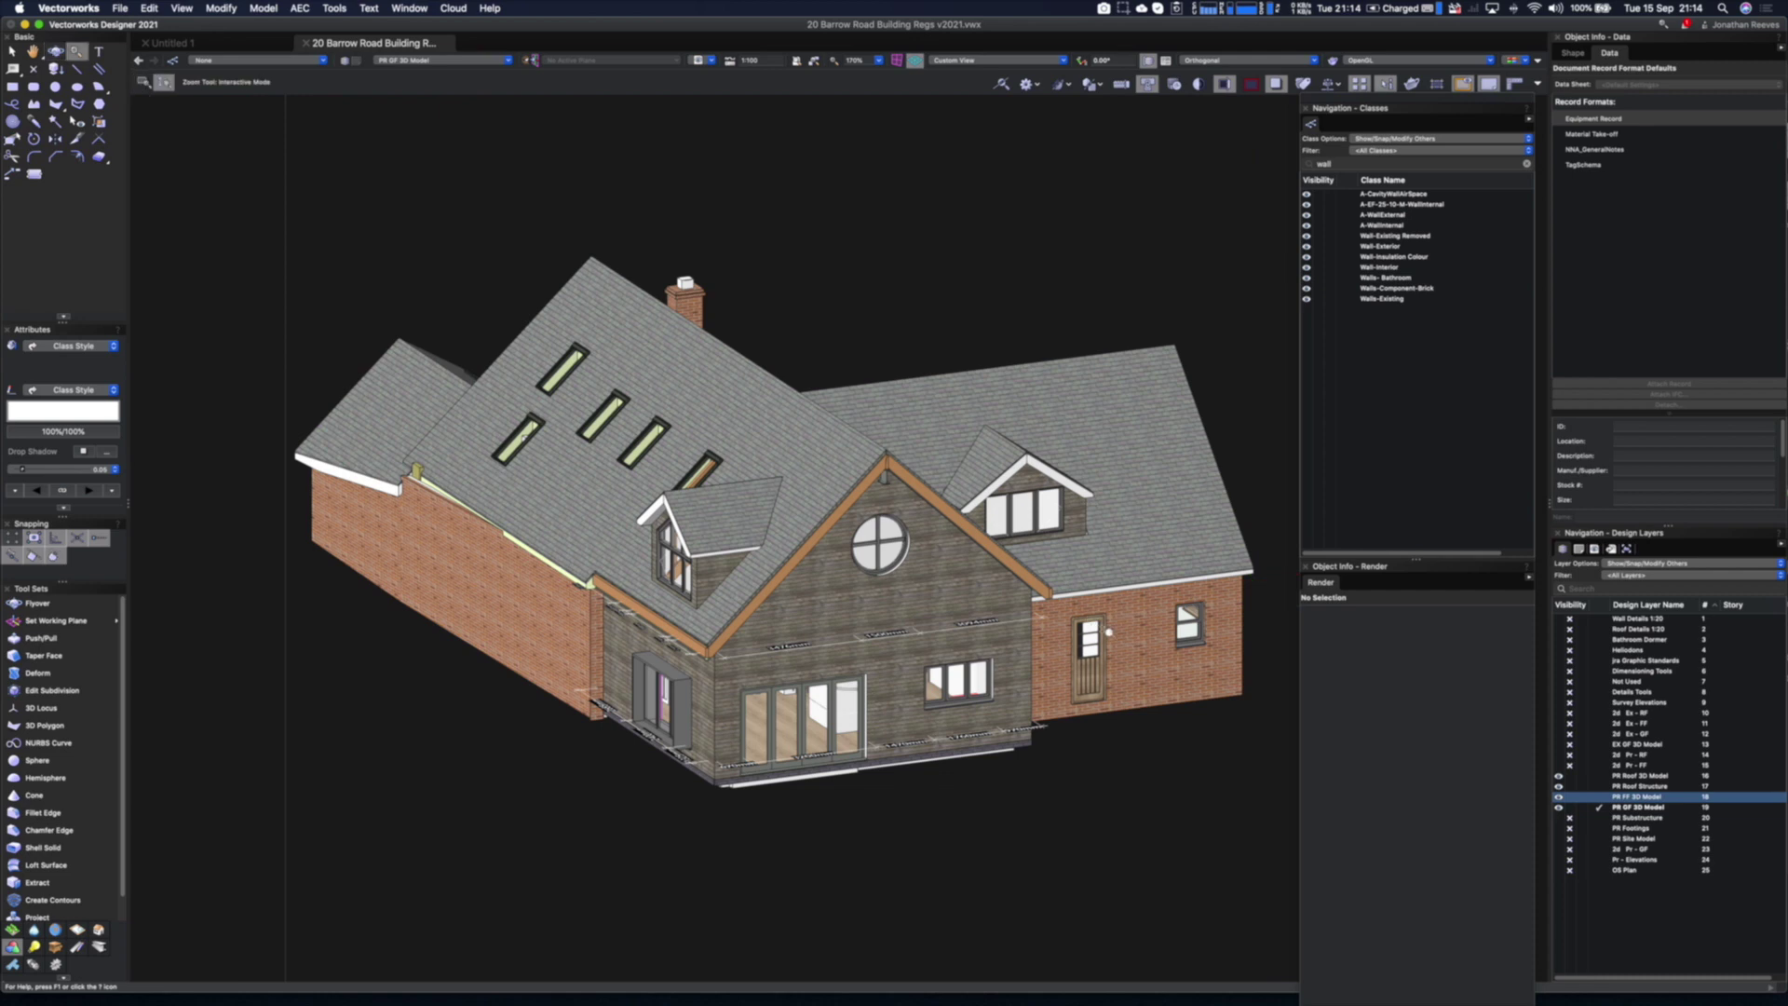
{"action": "key", "text": "x"}
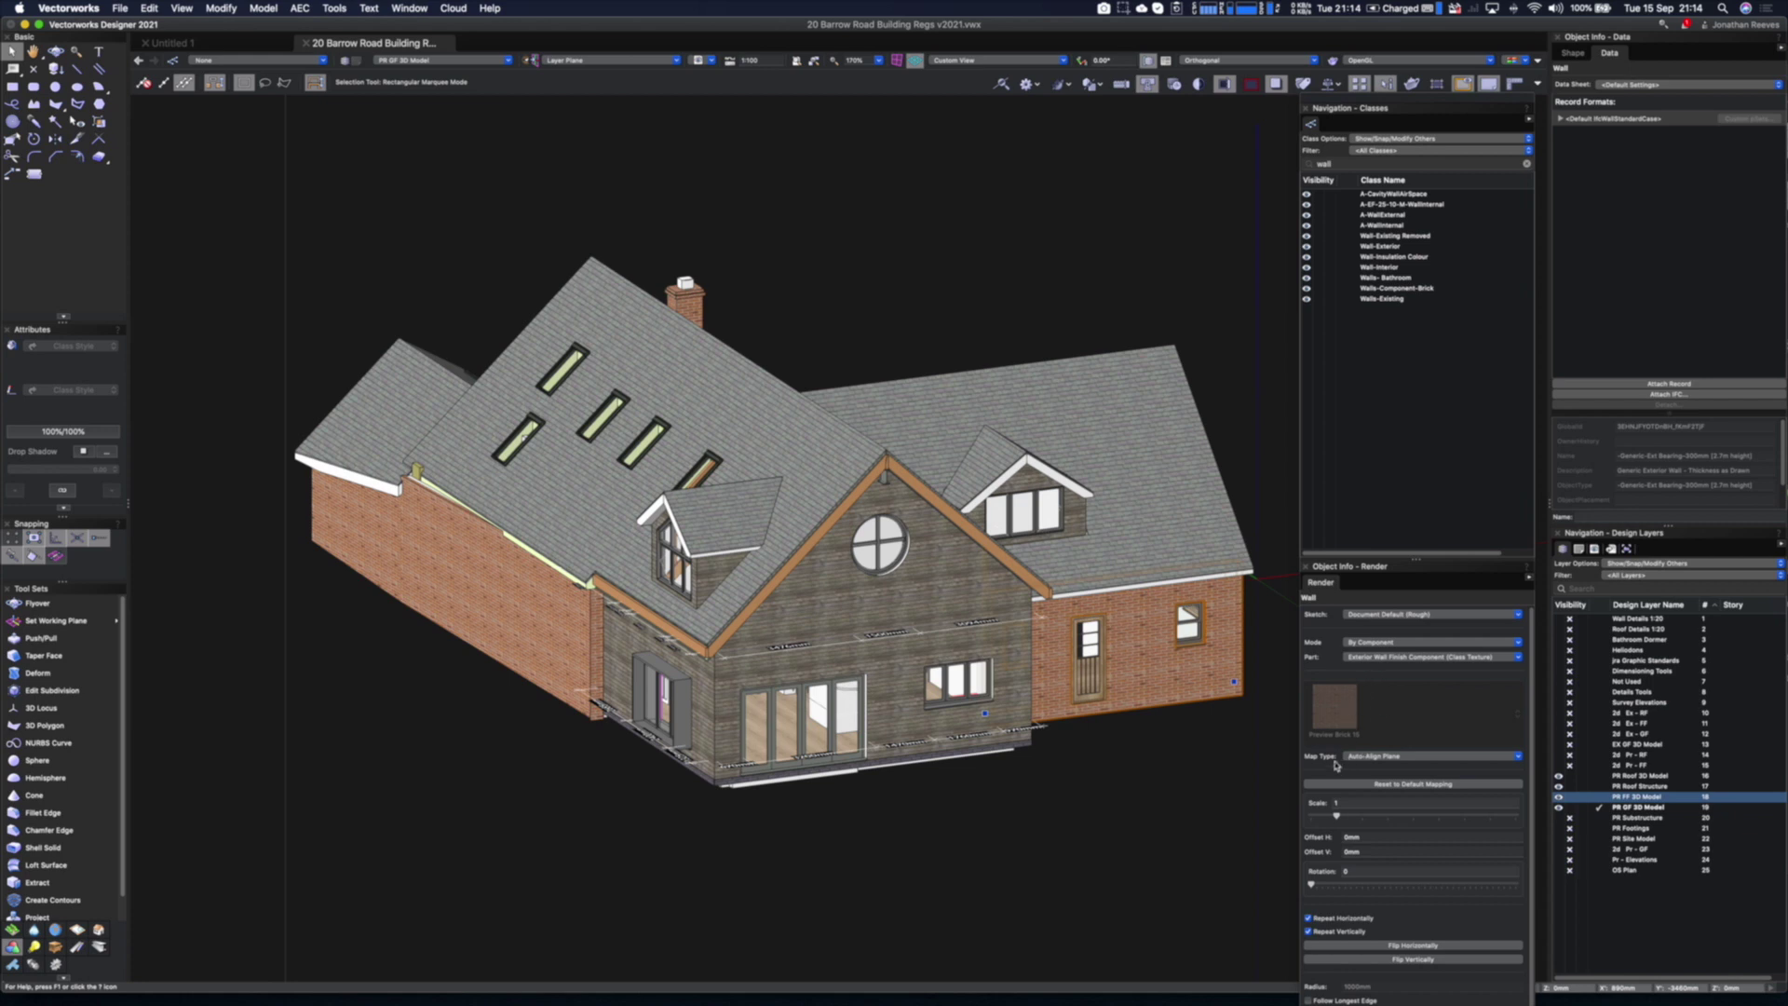
{"action": "left_click", "coordinate": [1574, 53]}
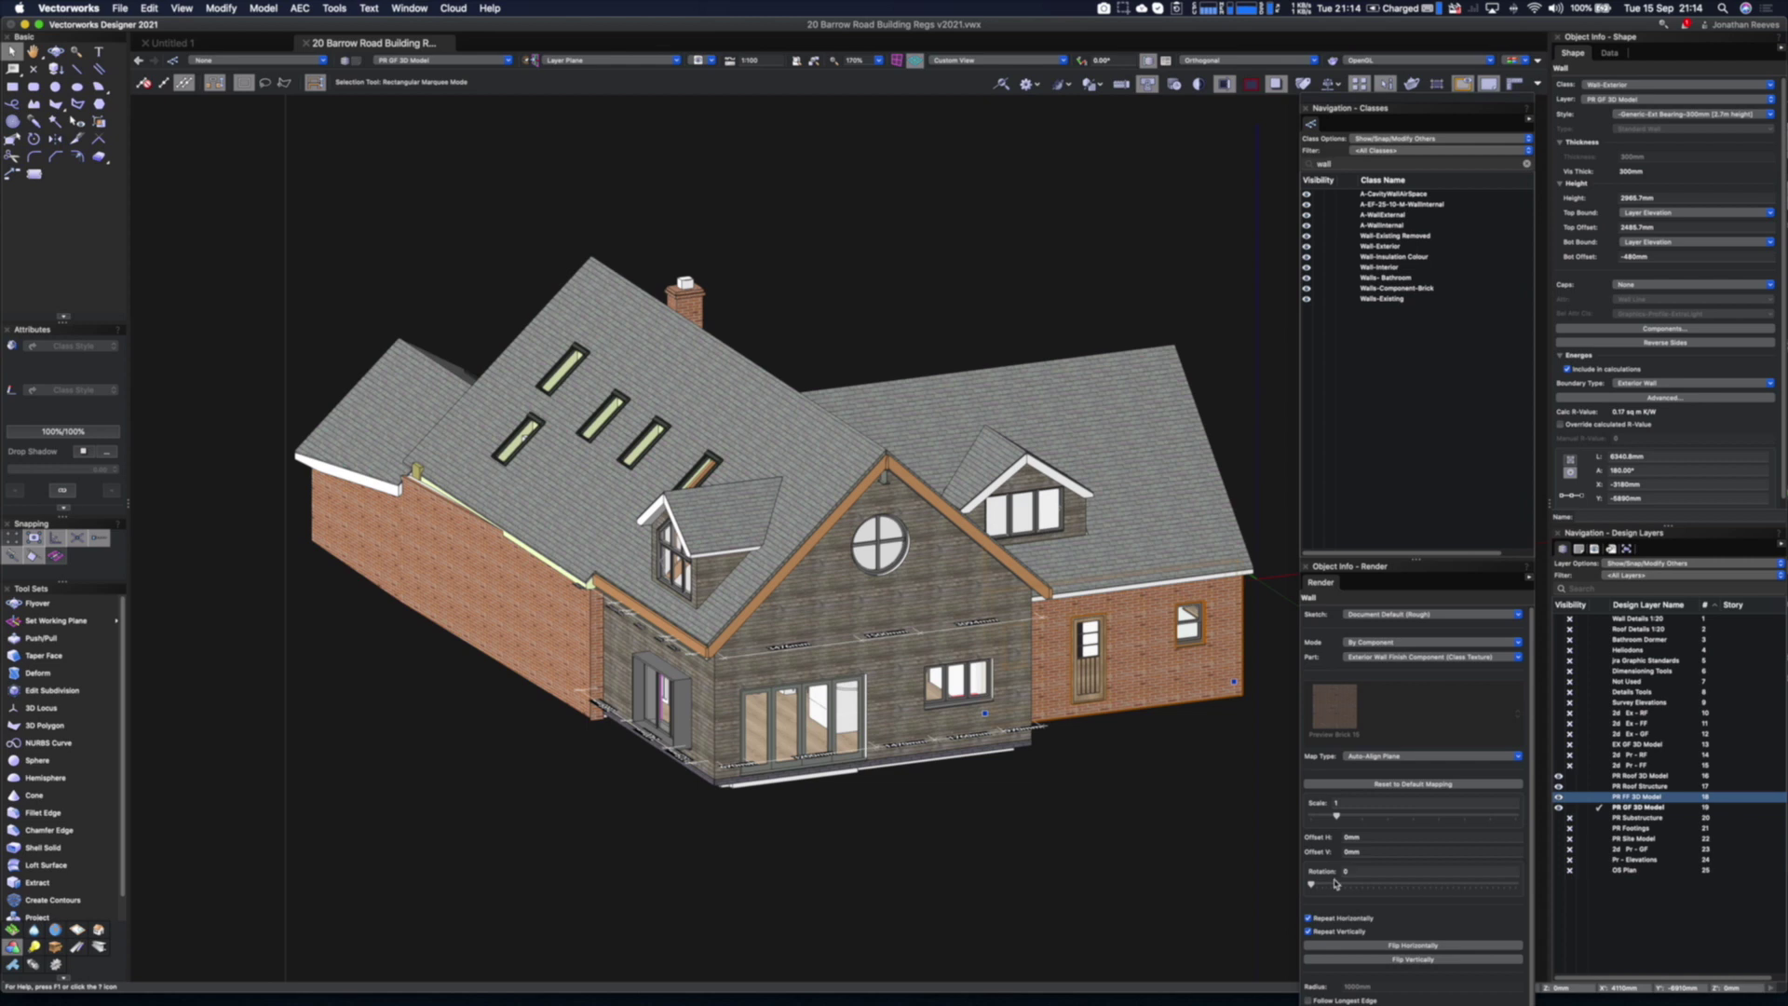
Try enlarging the wall's brick texture to a scale of 3.1 and return the scale to 1
{"action": "left_click_drag", "start_coordinate": [1339, 817], "coordinate": [1391, 806]}
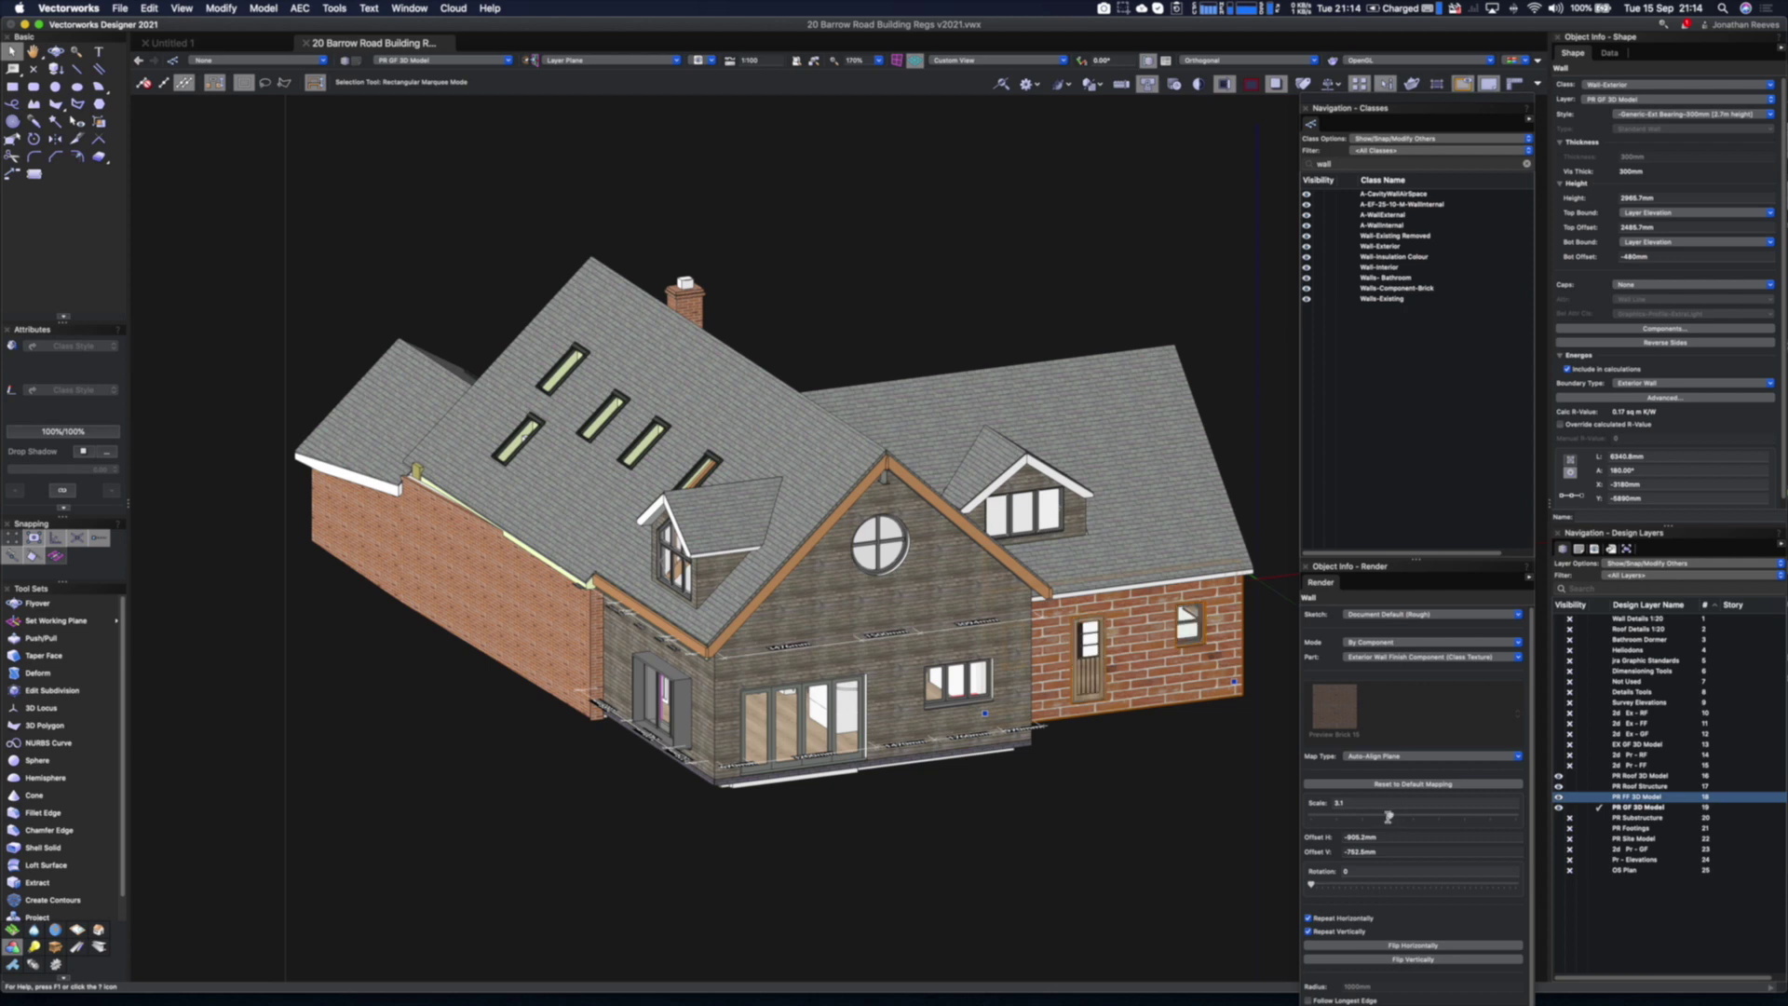
{"action": "left_click", "coordinate": [1326, 803]}
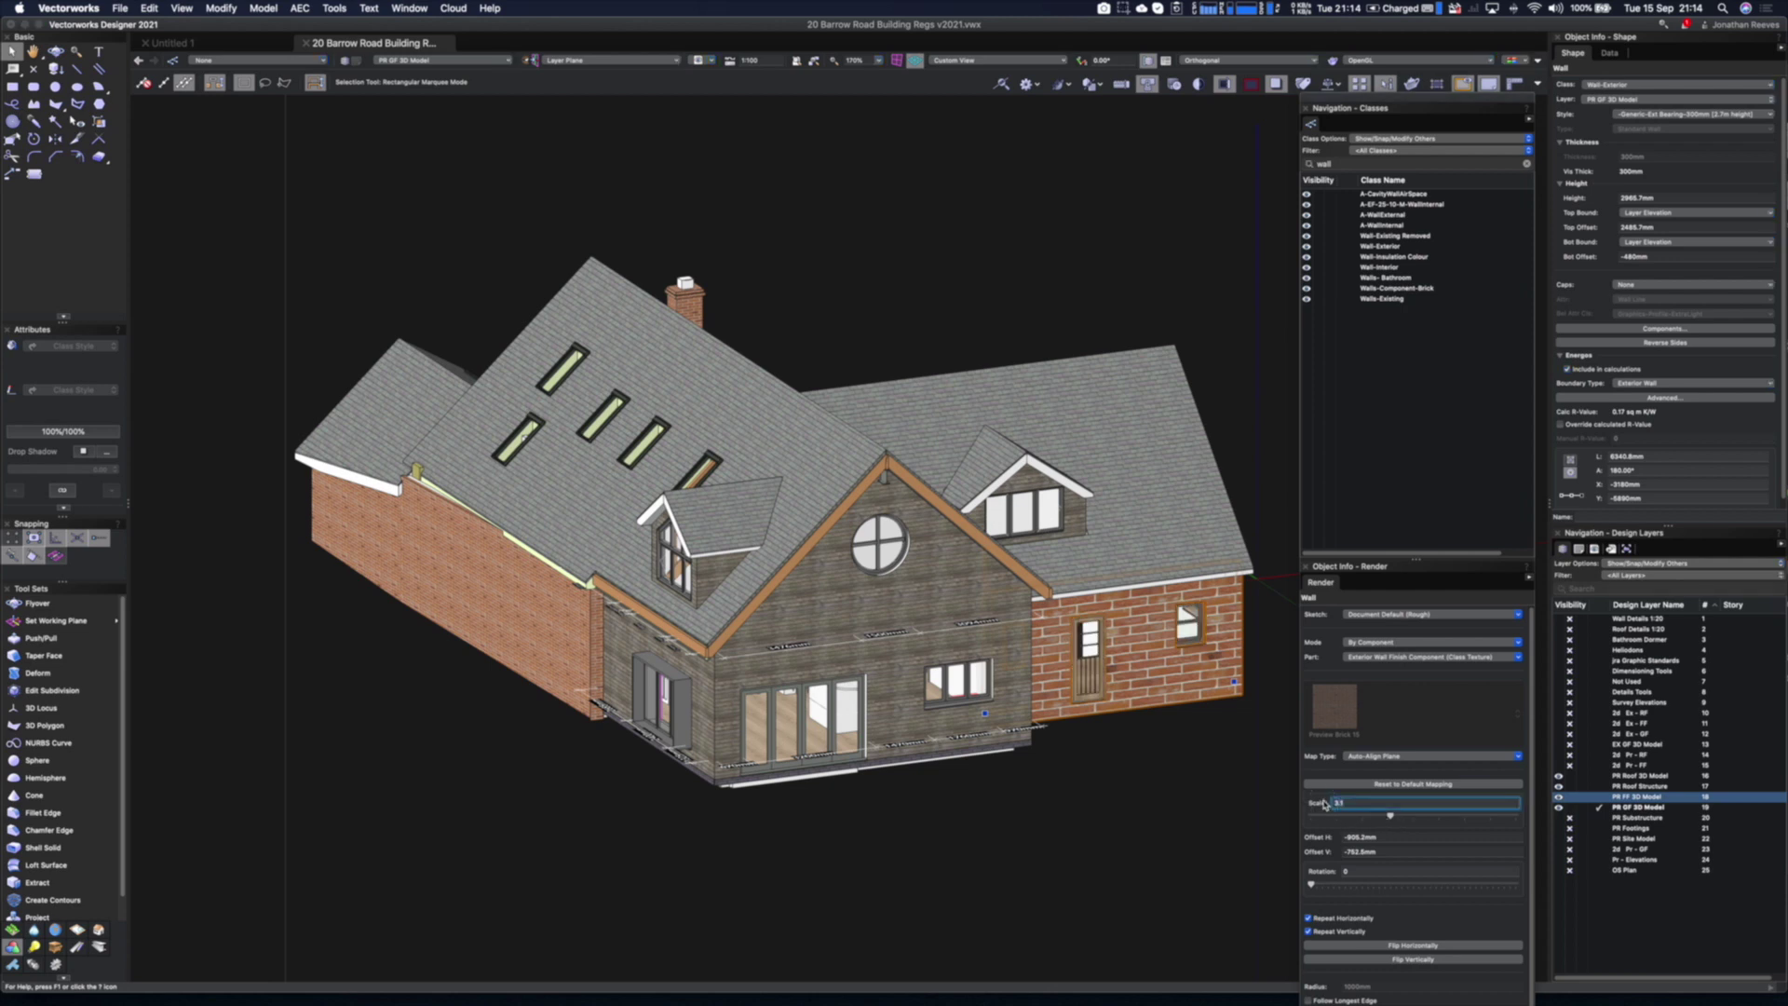
{"action": "key", "text": "Return"}
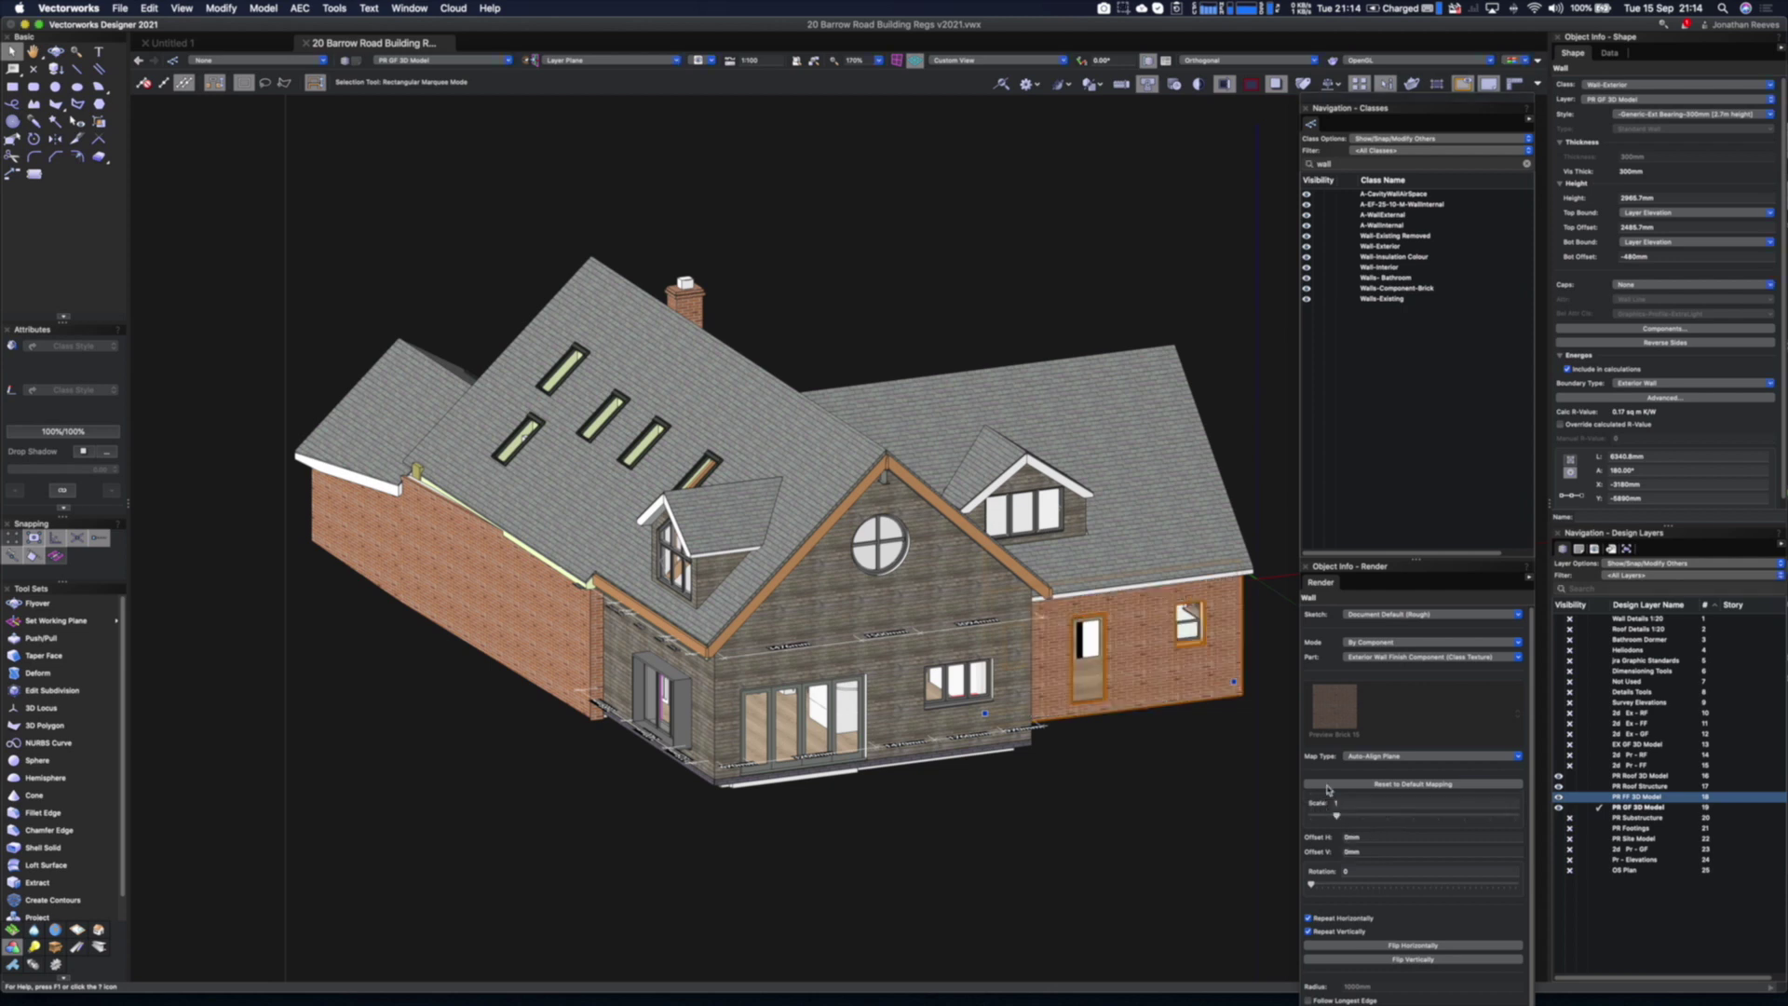
Move the floating Classes and Render palettes alongside Object Info and deselect the wall
{"action": "left_click_drag", "start_coordinate": [1362, 107], "coordinate": [1365, 35]}
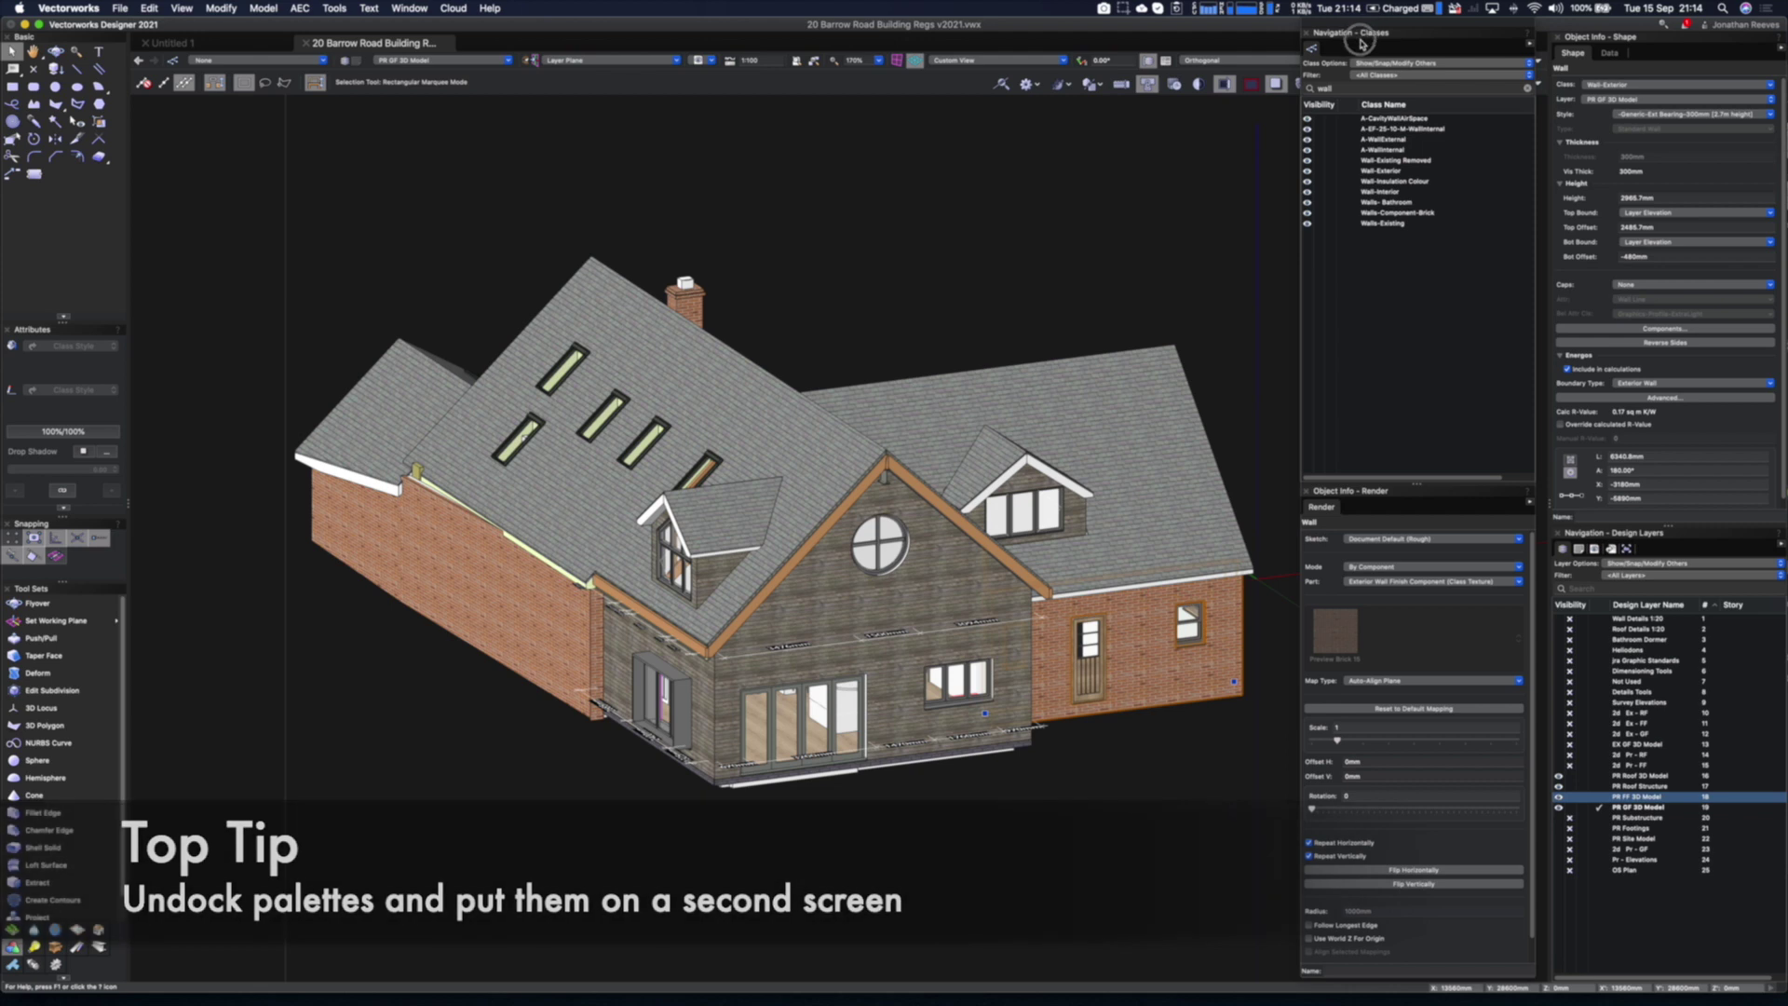
{"action": "left_click_drag", "start_coordinate": [1361, 28], "coordinate": [1375, 28]}
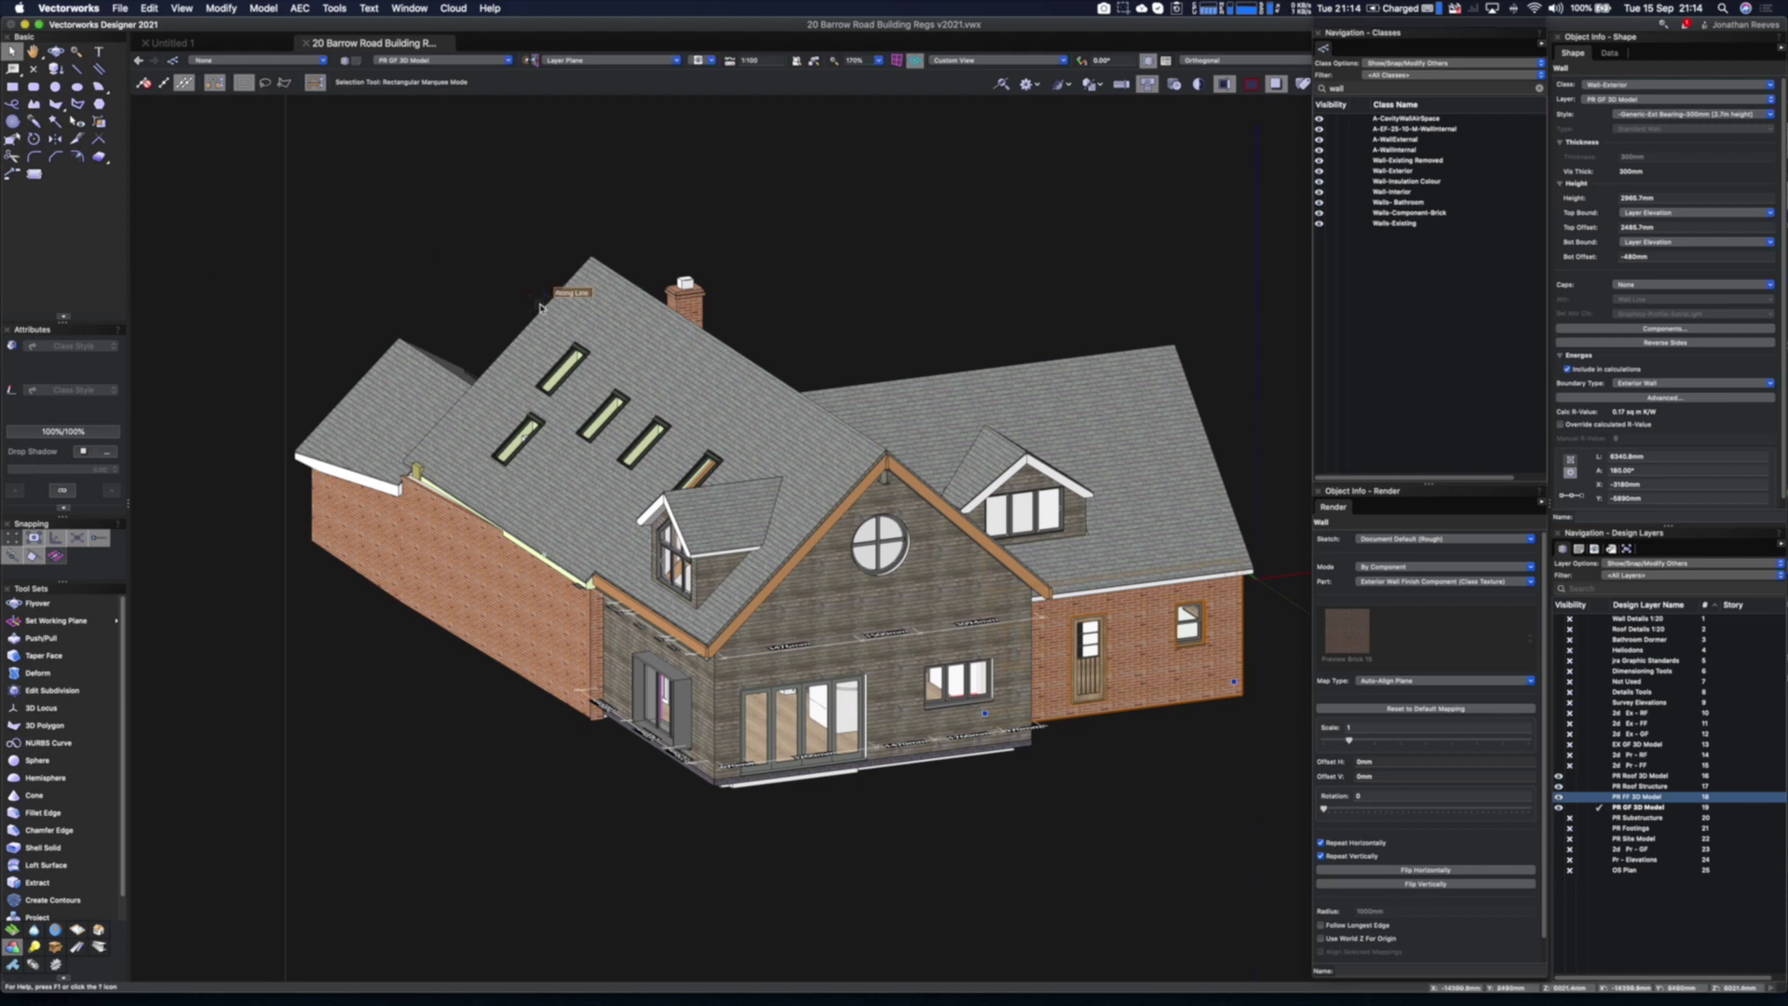
{"action": "left_click", "coordinate": [728, 238]}
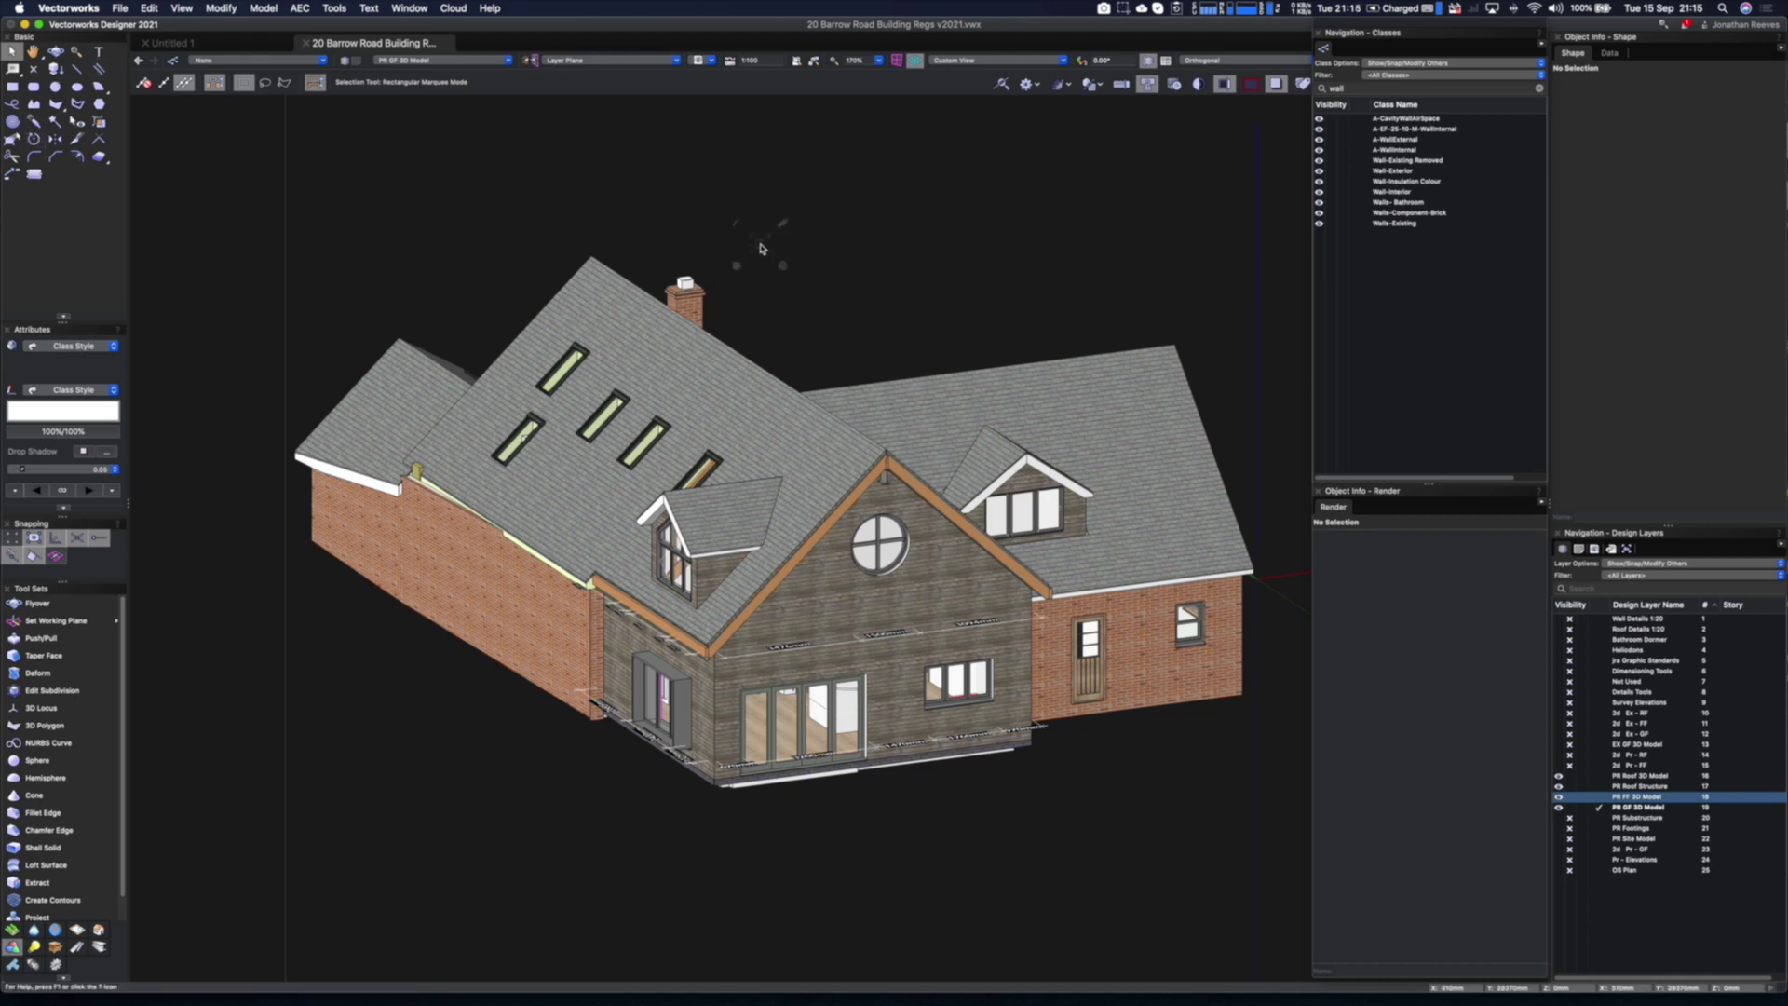
Preview the building tools in the Smart Options Display, search Quick Search for "wall", highlight the Site Planning Wall tool, and dismiss the search
{"action": "mouse_move", "coordinate": [744, 278]}
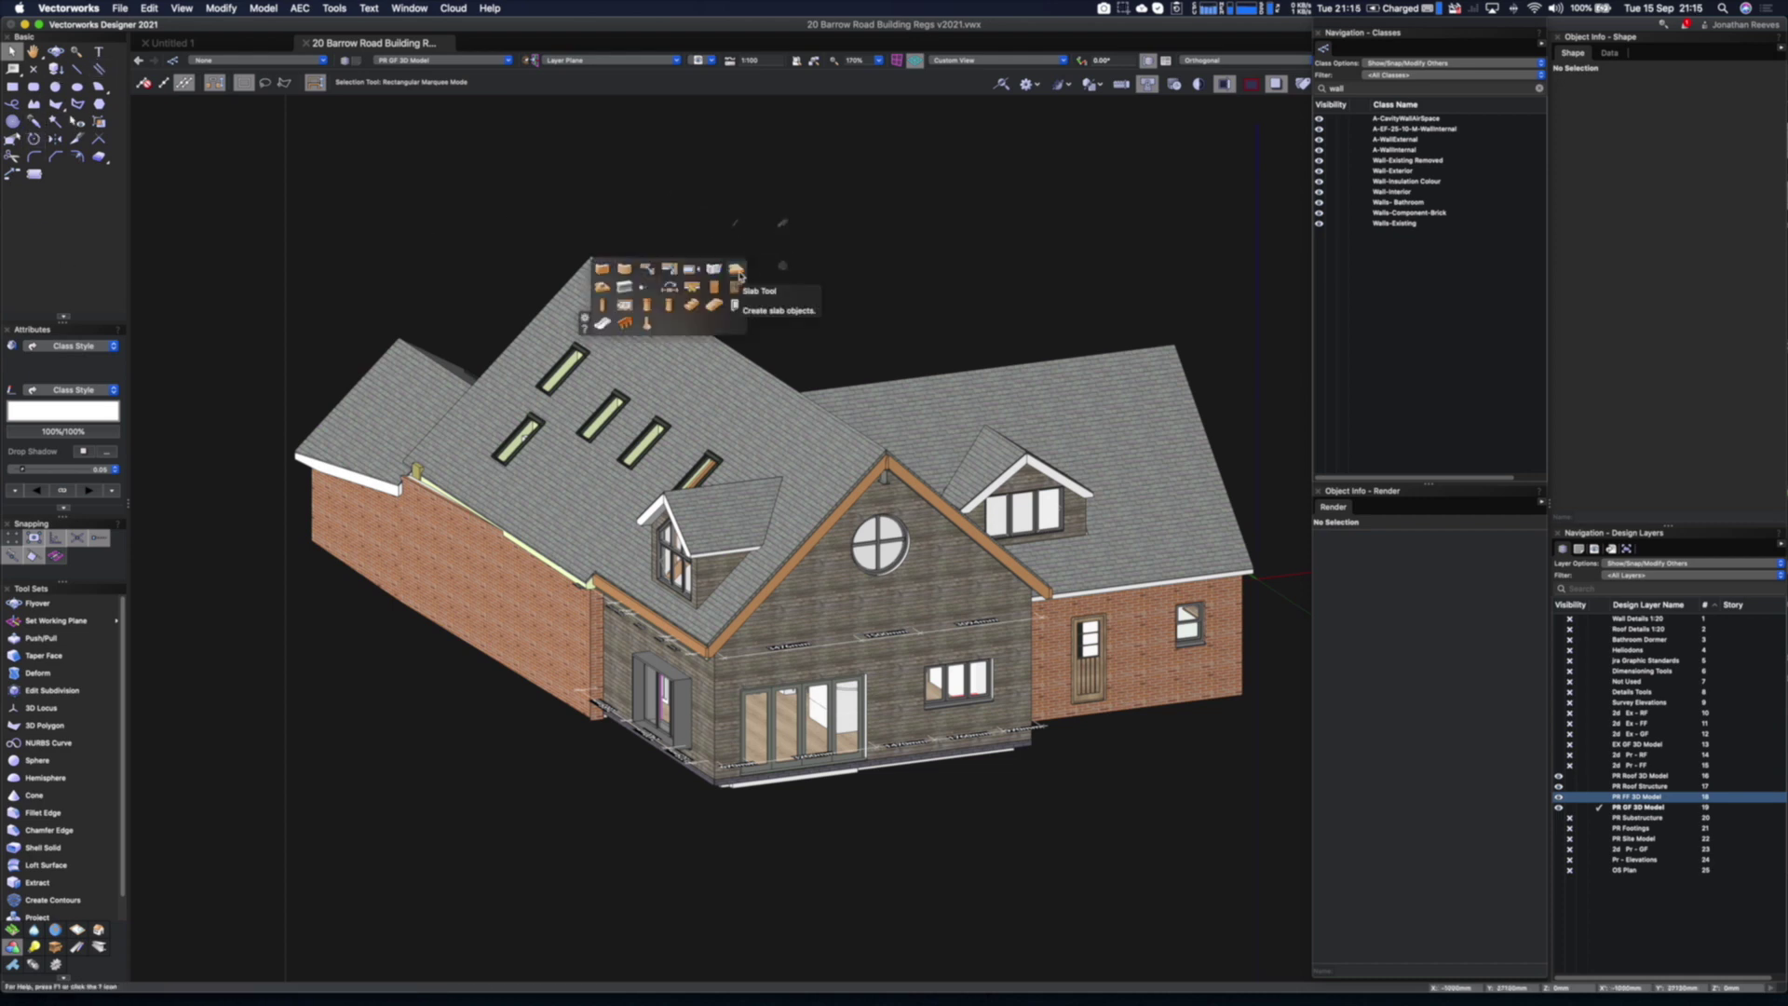
{"action": "key", "text": "f"}
{"action": "type", "text": "wall"}
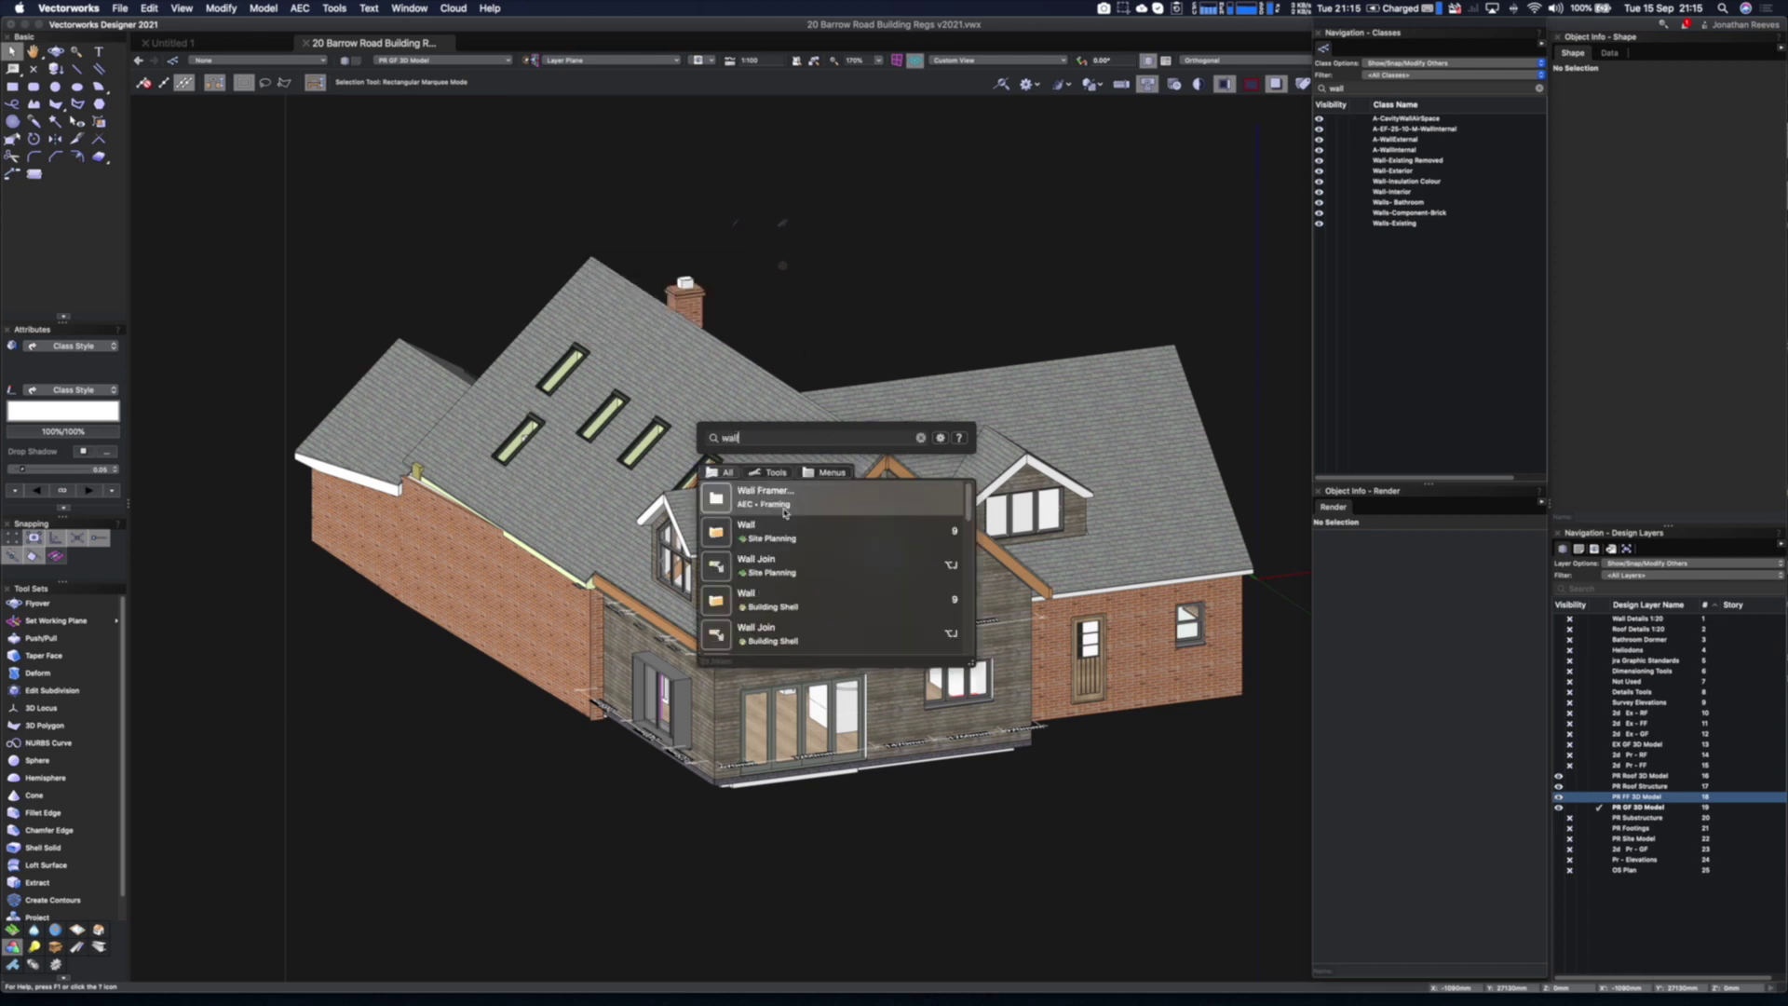
{"action": "left_click", "coordinate": [747, 537]}
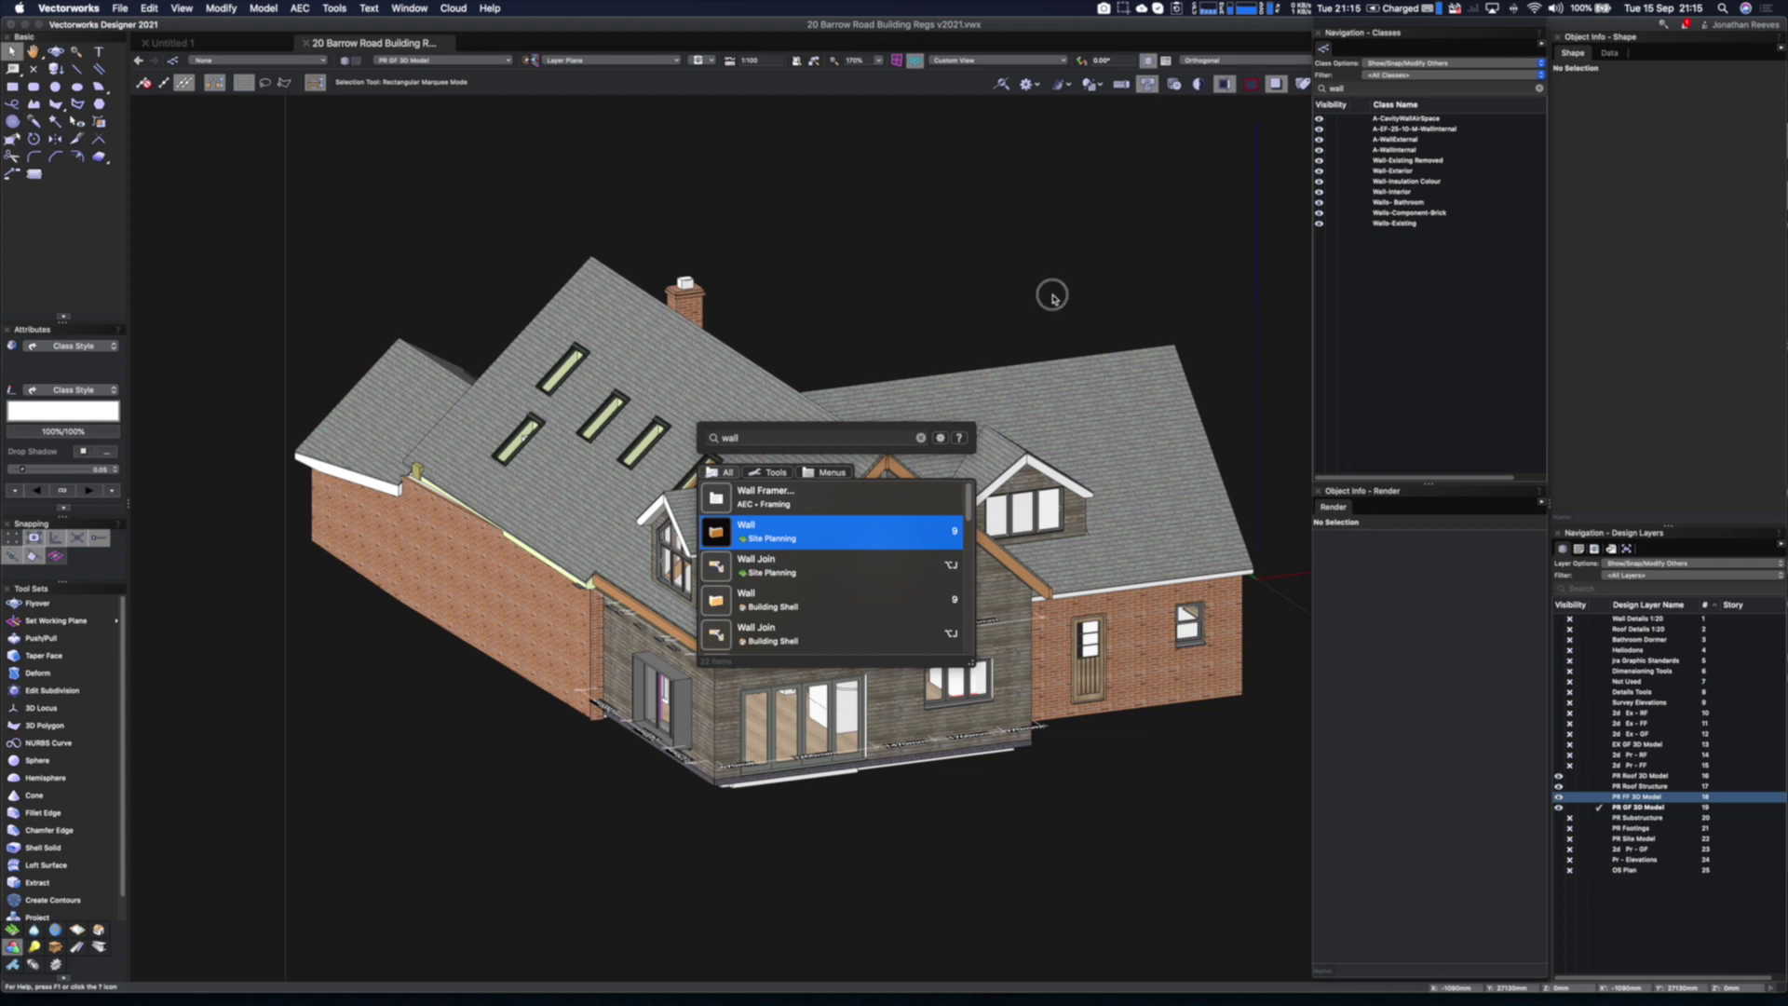
{"action": "key", "text": "Escape"}
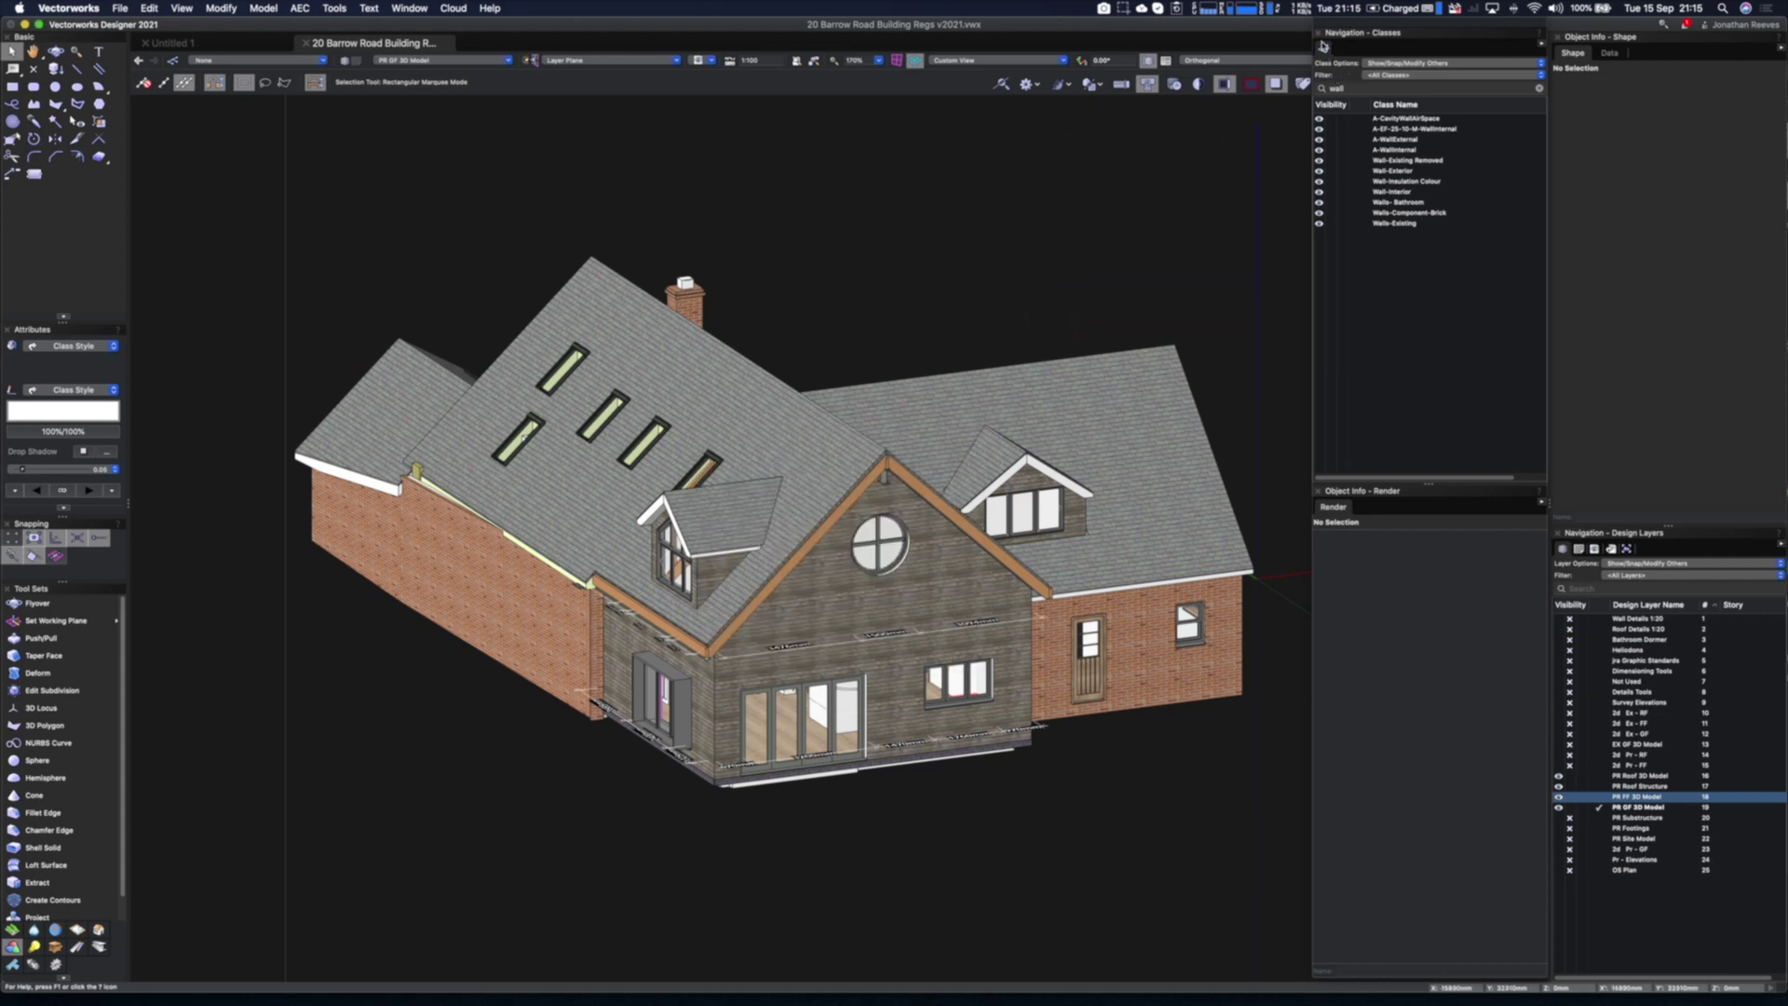
Dock Classes back into the main Navigation palette and Render back into the Object Info palette
{"action": "left_click_drag", "start_coordinate": [1324, 49], "coordinate": [1568, 568]}
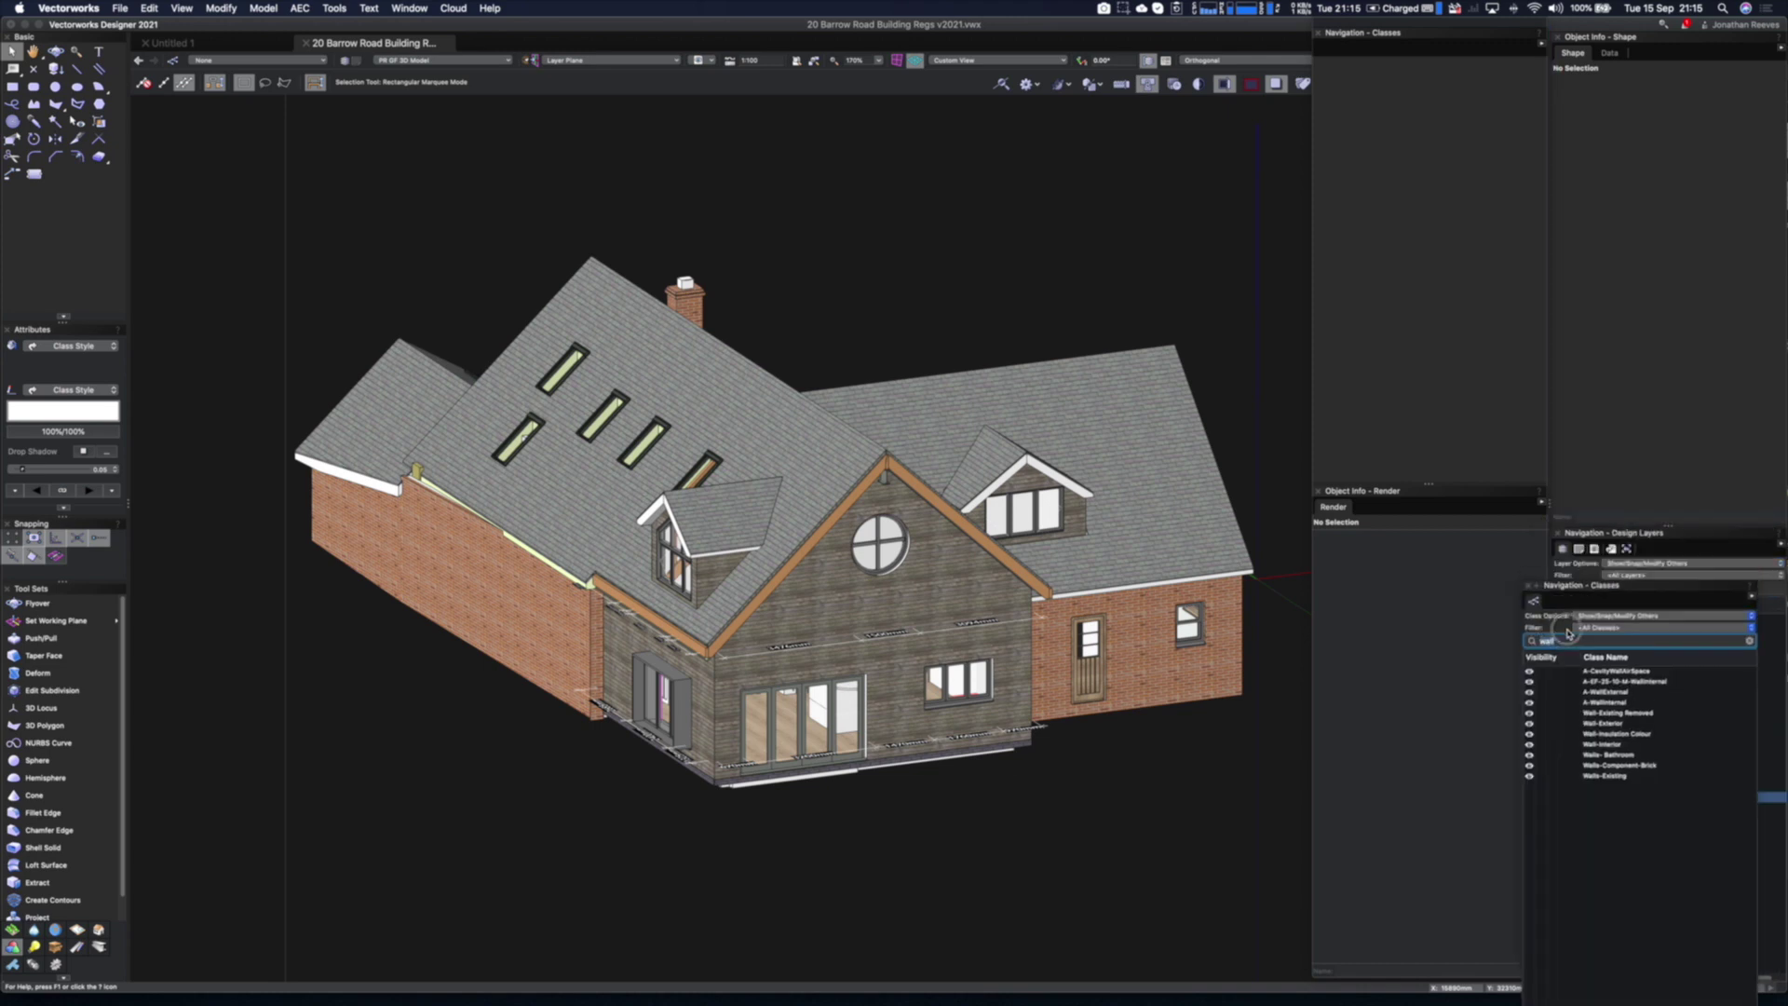
{"action": "mouse_move", "coordinate": [1565, 568]}
{"action": "left_mouse_down"}
{"action": "mouse_move", "coordinate": [1589, 579]}
{"action": "mouse_move", "coordinate": [1563, 557]}
{"action": "left_mouse_up"}
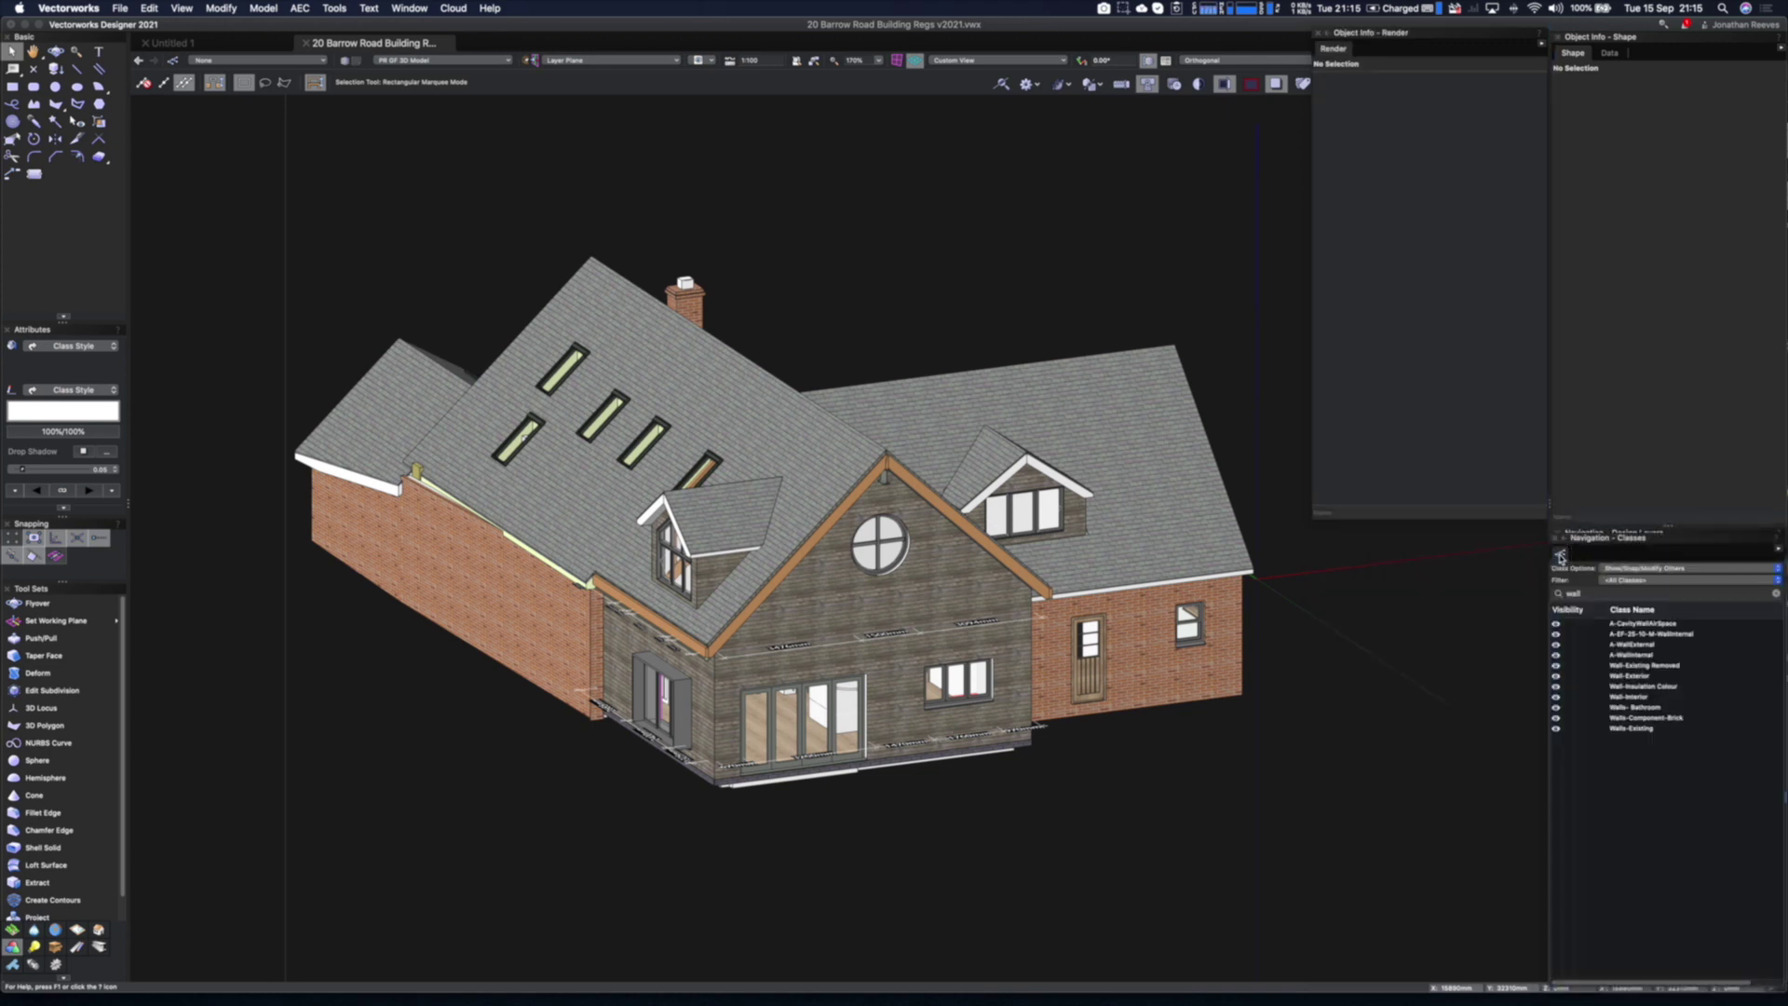
{"action": "left_click_drag", "start_coordinate": [1341, 46], "coordinate": [1647, 63]}
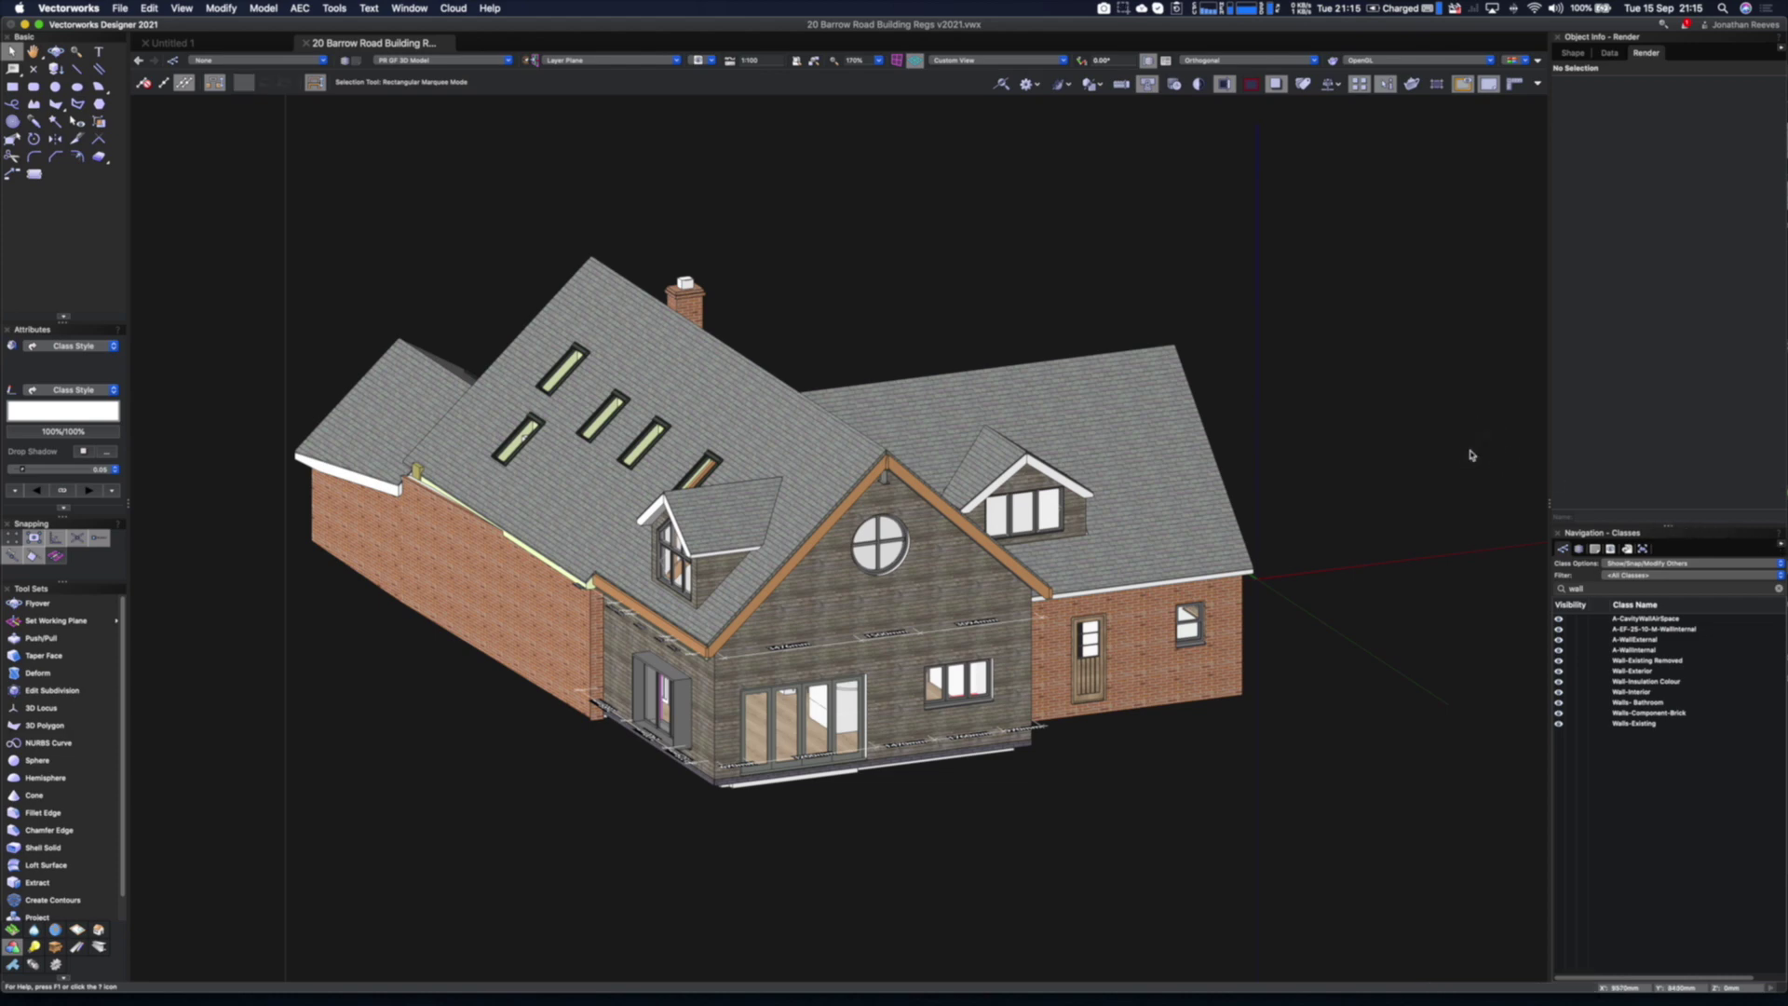
View the Proposed 3D sheet of the Welton Lodge file up close and open the Perspectives sheets 08 and 09
{"action": "mouse_move", "coordinate": [1138, 730]}
{"action": "middle_mouse_down", "text": "shift"}
{"action": "mouse_move", "coordinate": [1054, 751]}
{"action": "mouse_move", "coordinate": [954, 639]}
{"action": "mouse_move", "coordinate": [1031, 571]}
{"action": "mouse_move", "coordinate": [1186, 714]}
{"action": "mouse_move", "coordinate": [1152, 714]}
{"action": "middle_mouse_up", "text": "shift"}
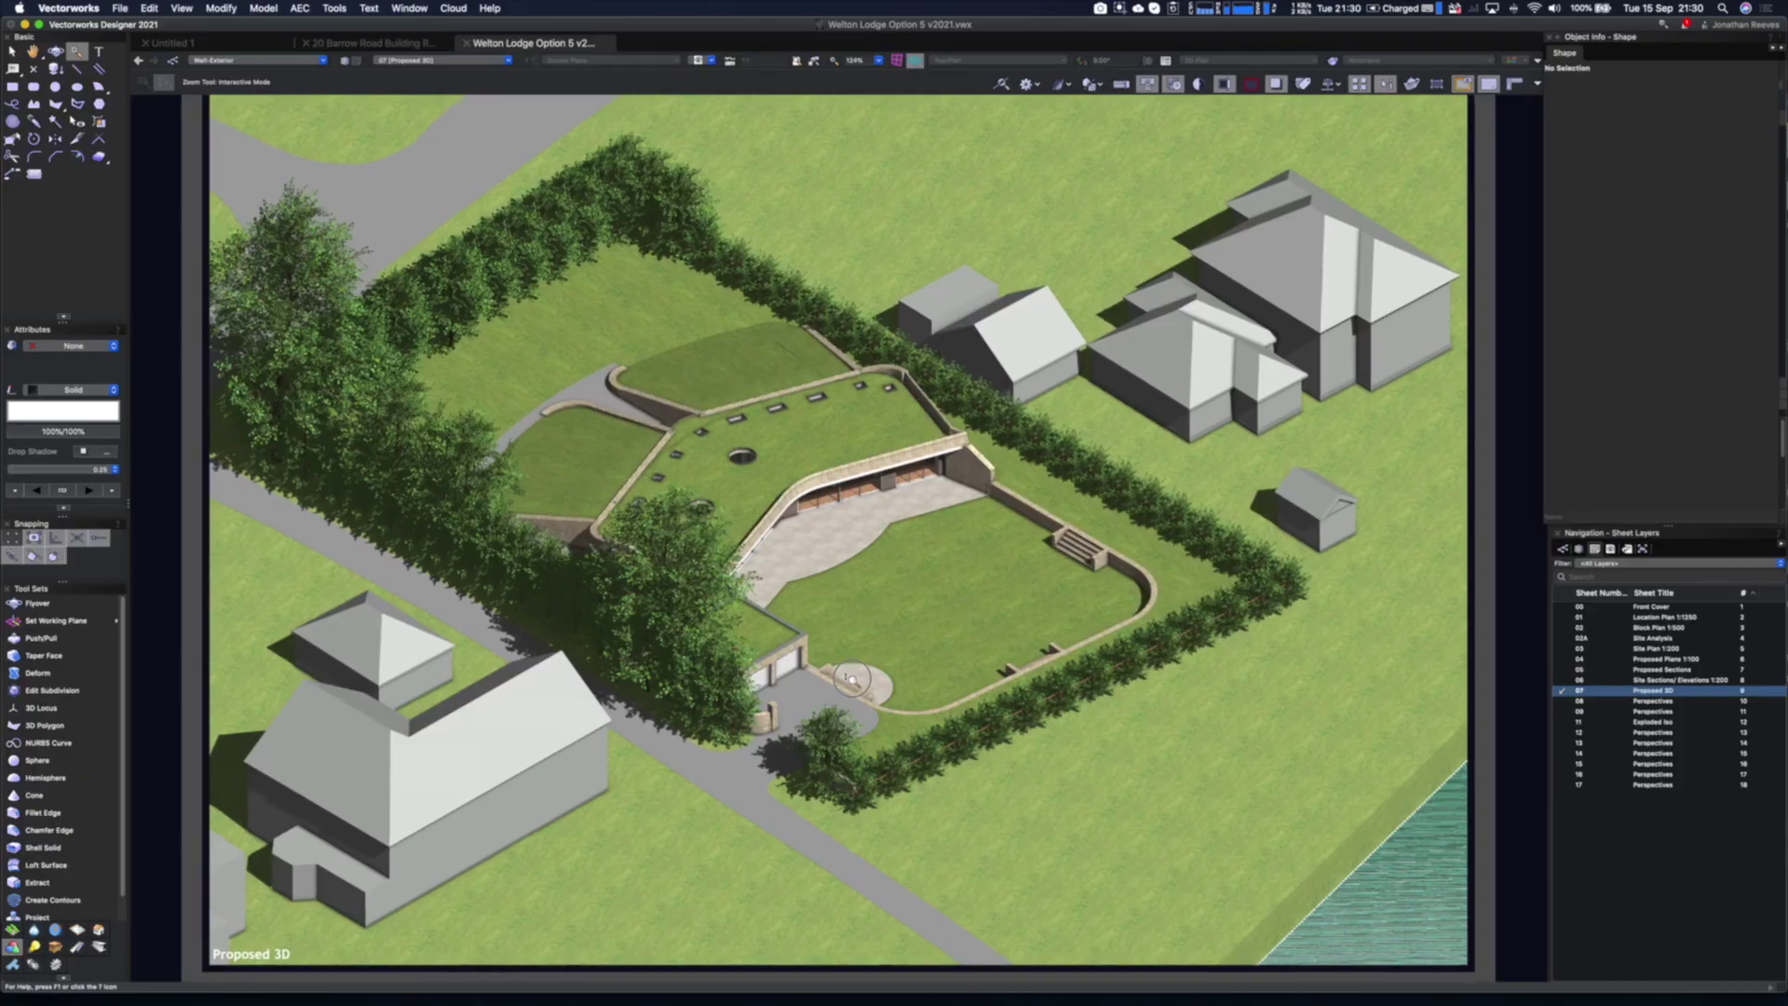
{"action": "left_click_drag", "start_coordinate": [851, 689], "coordinate": [858, 686]}
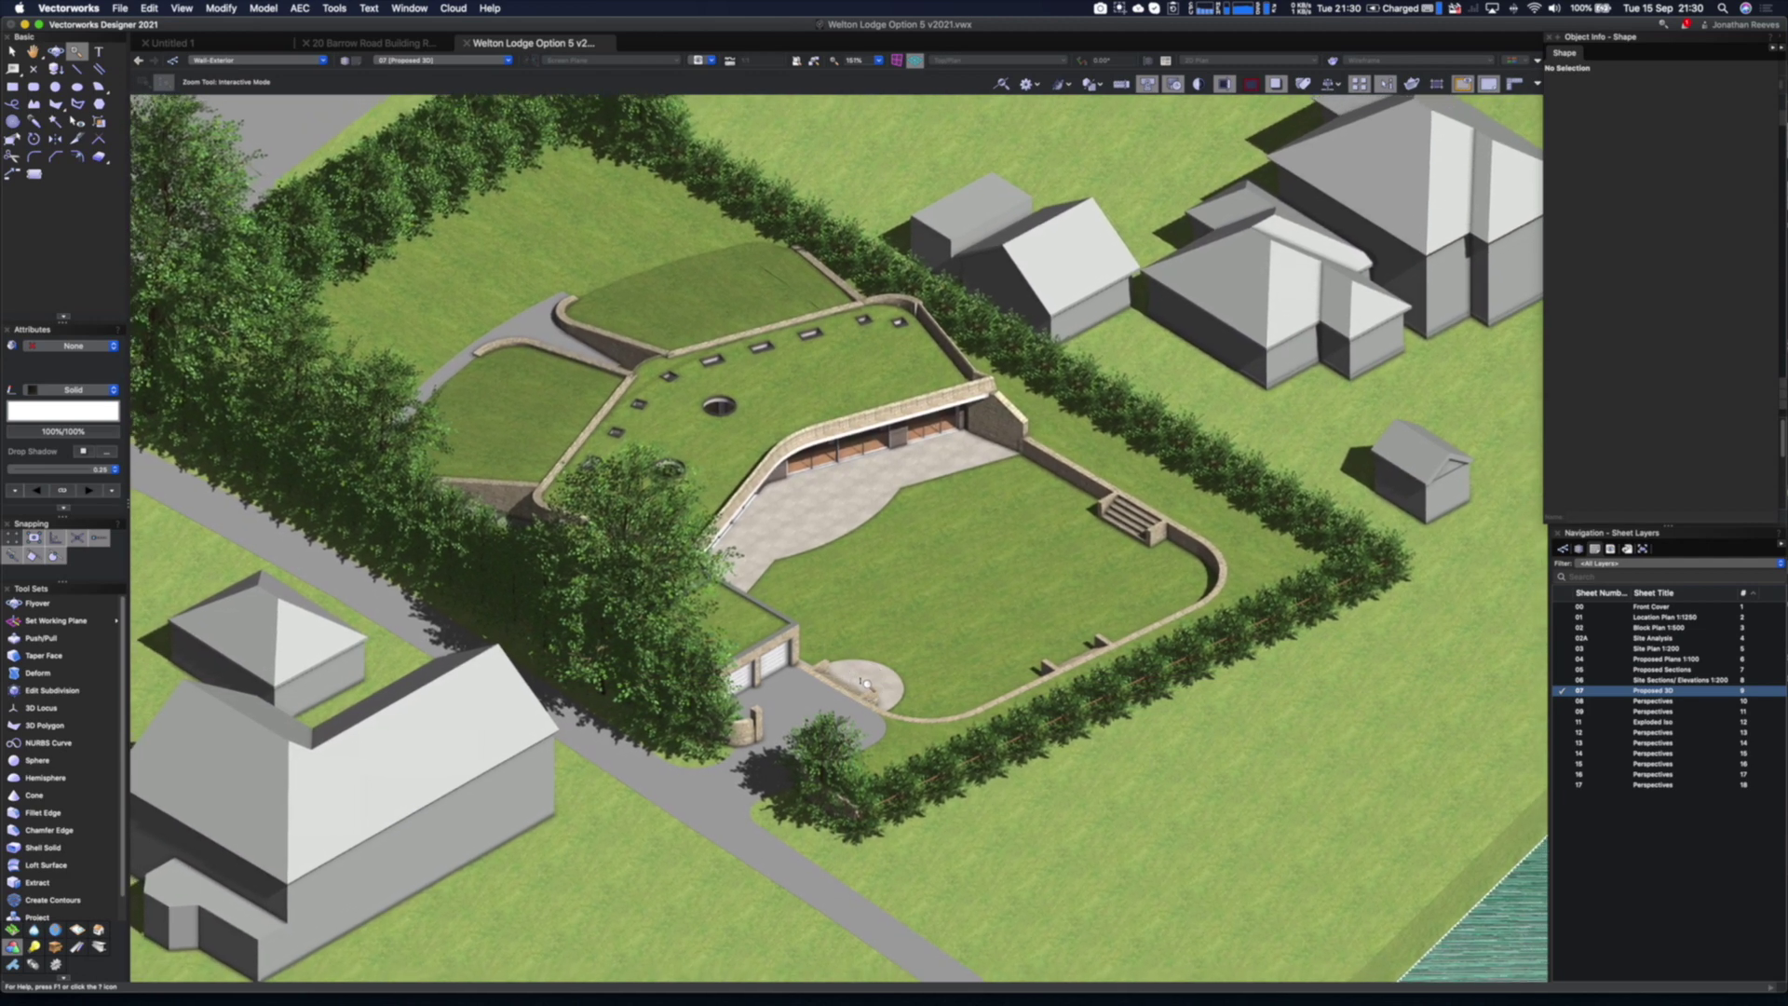
{"action": "double_click", "coordinate": [1662, 702]}
{"action": "double_click", "coordinate": [1656, 712]}
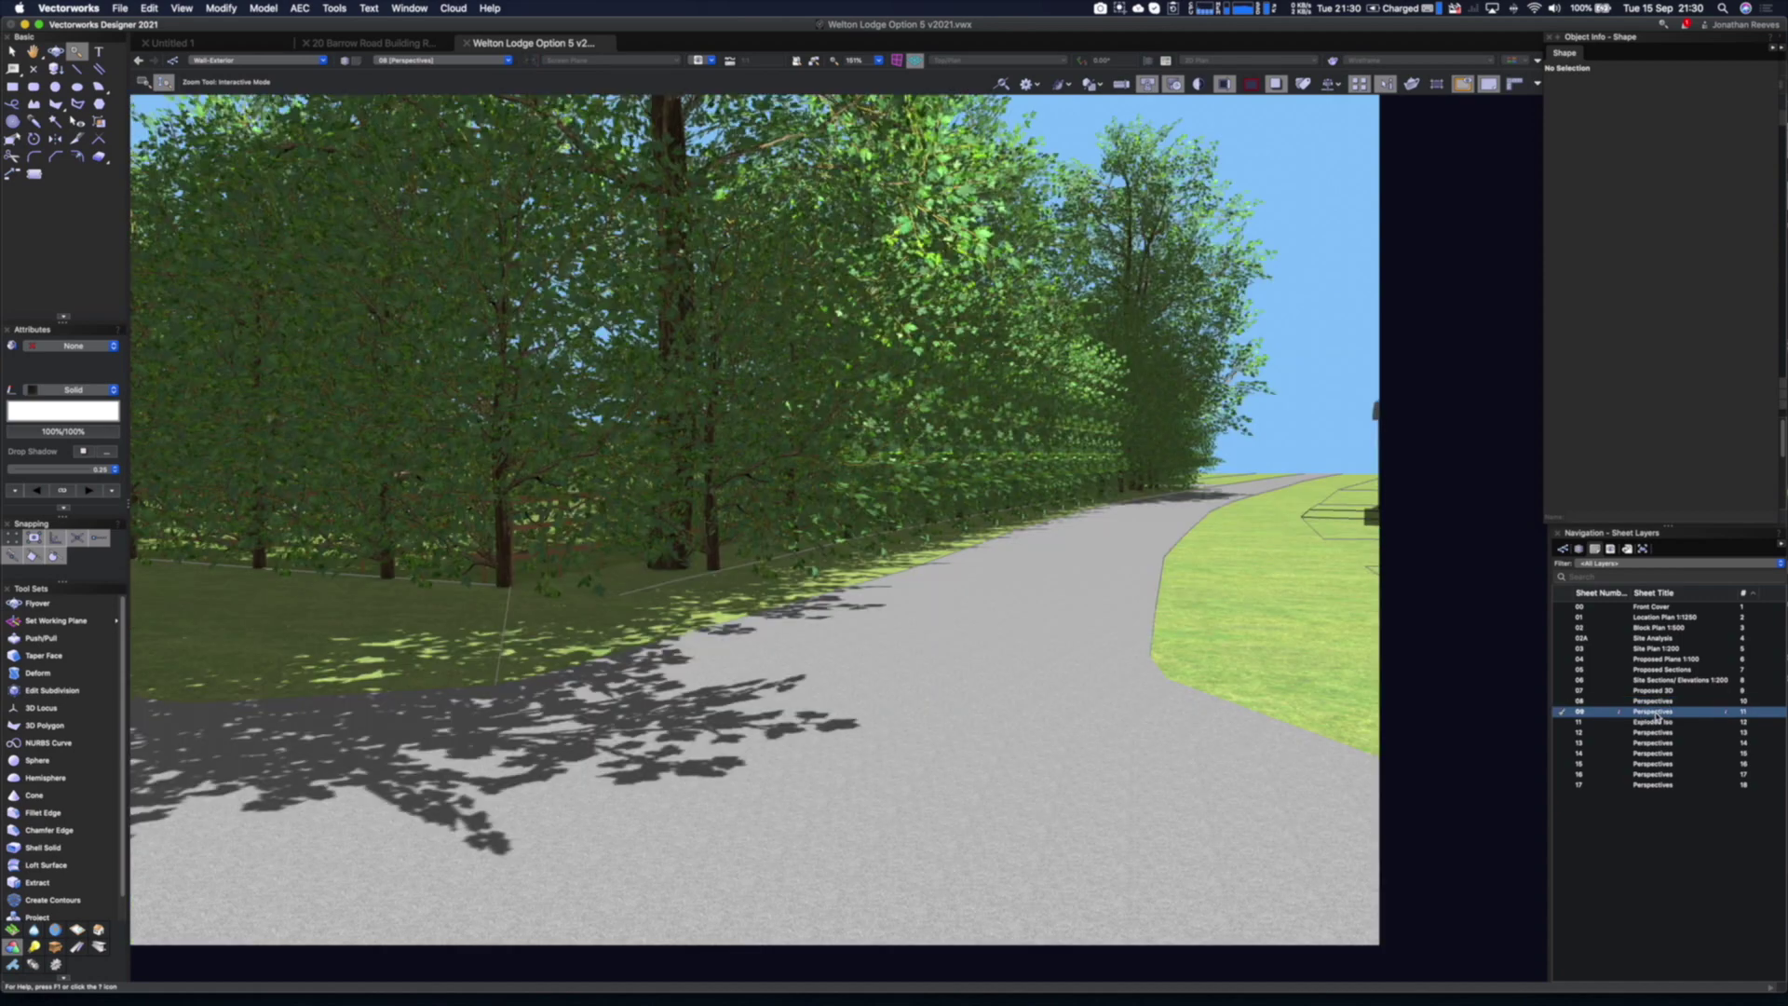
Open the Exploded Iso sheet 11 and inspect its annotated building layers up close before fitting the whole page
{"action": "left_click", "coordinate": [1657, 723]}
{"action": "double_click", "coordinate": [1657, 723]}
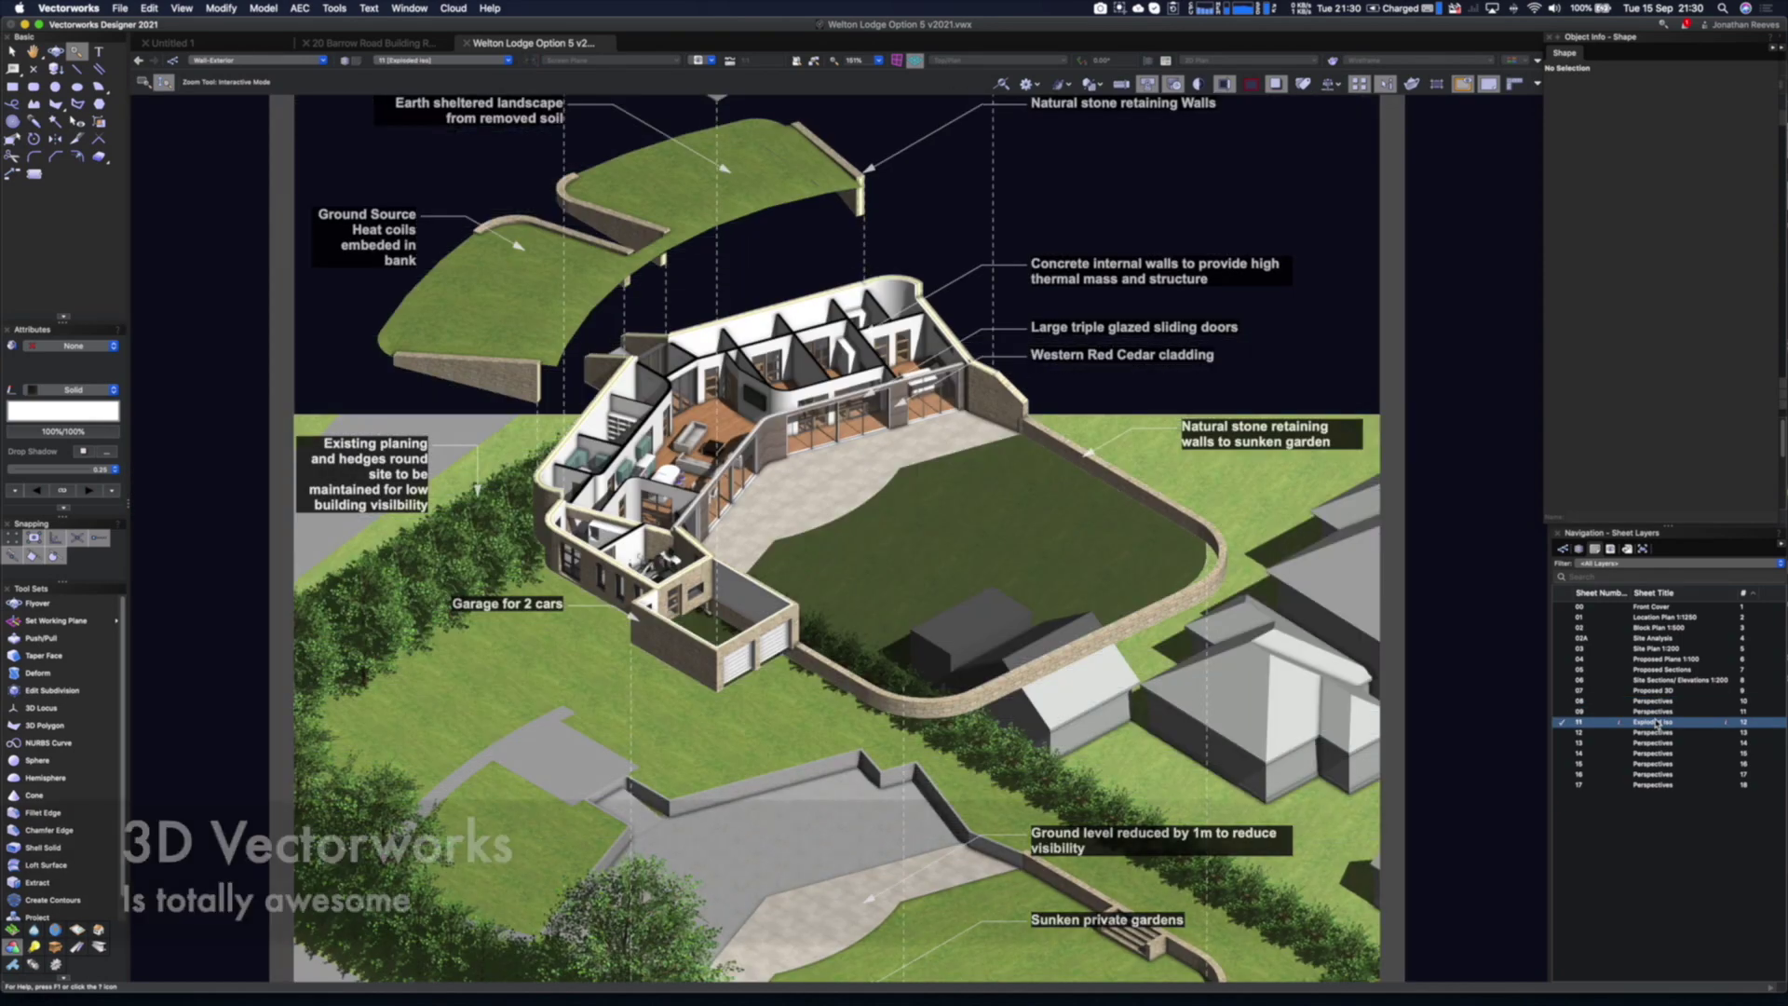
{"action": "key", "text": "super+4"}
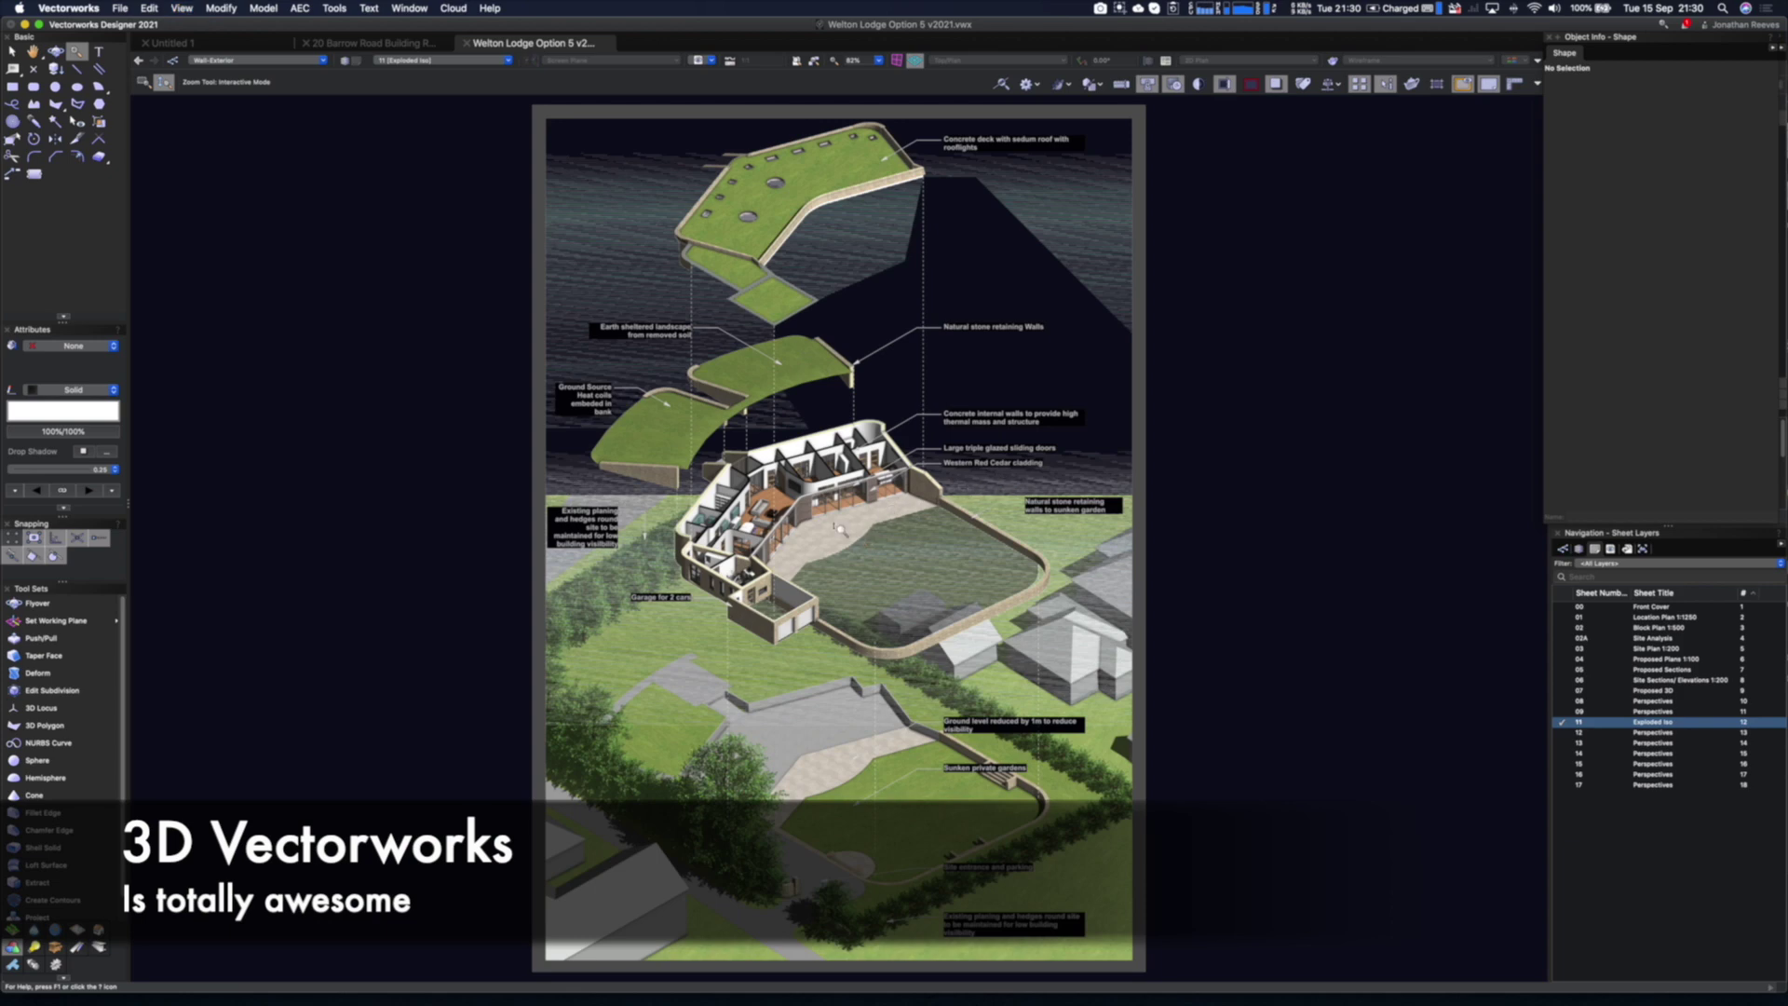
{"action": "left_click_drag", "start_coordinate": [798, 527], "coordinate": [828, 497]}
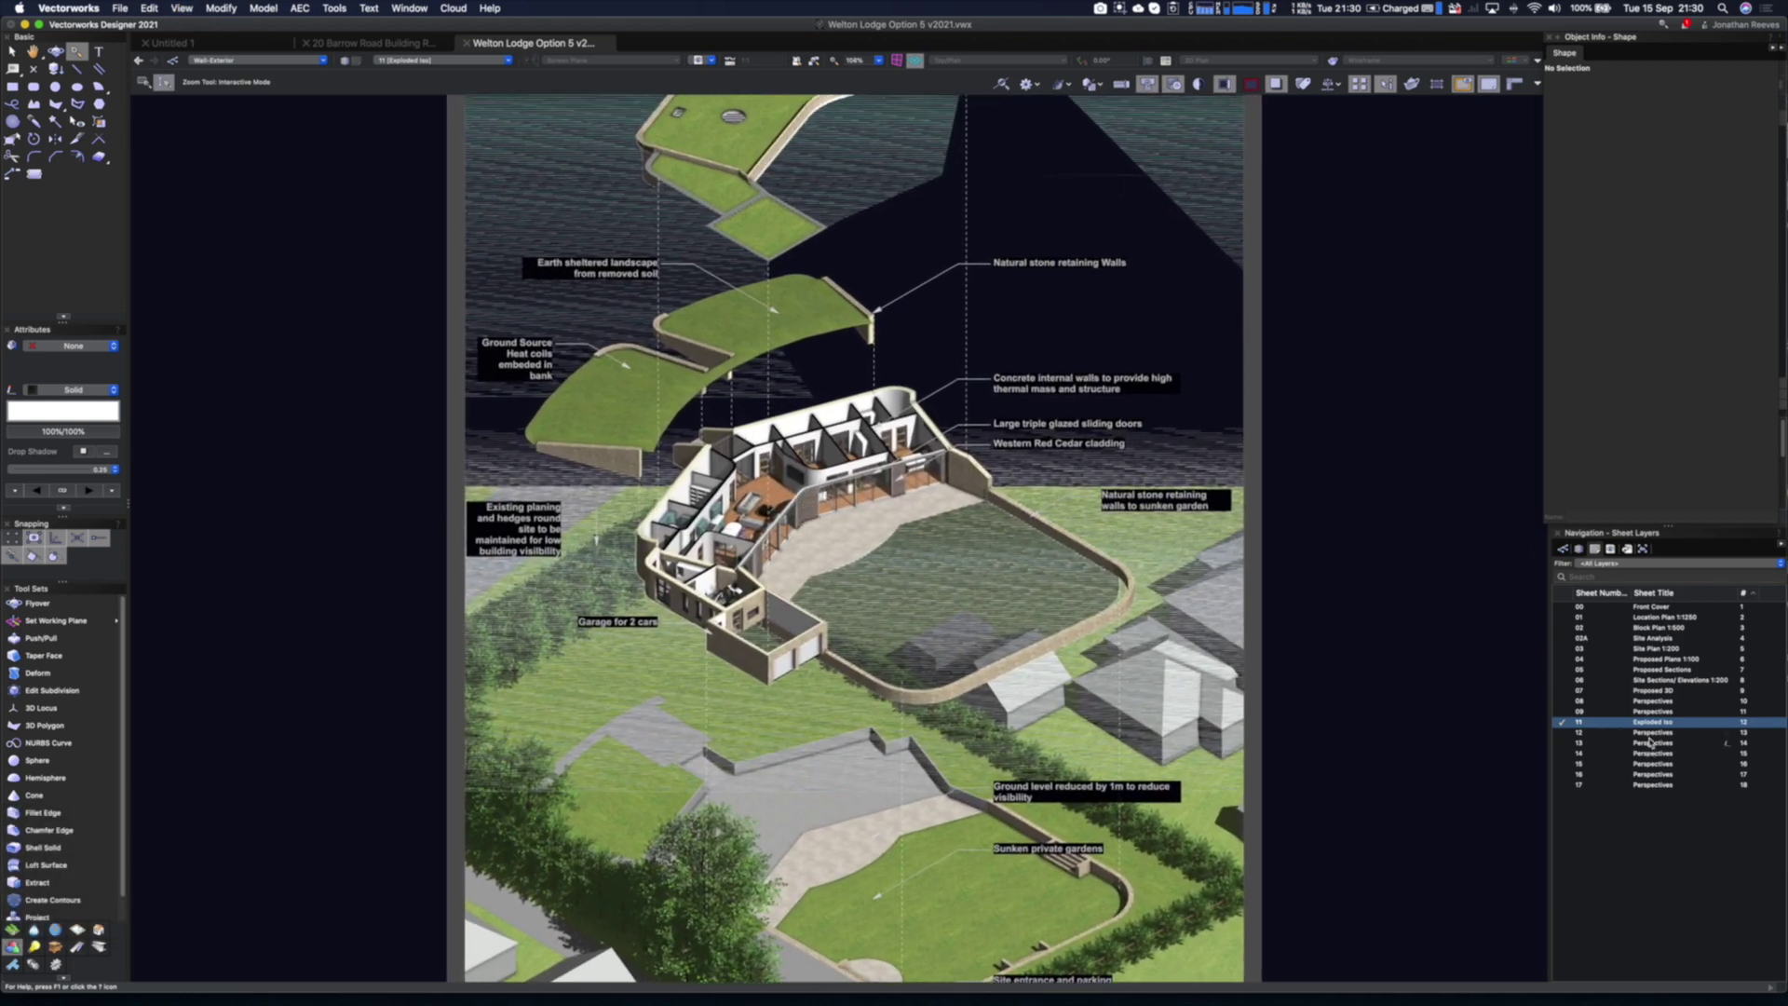
{"action": "key", "text": "super+4"}
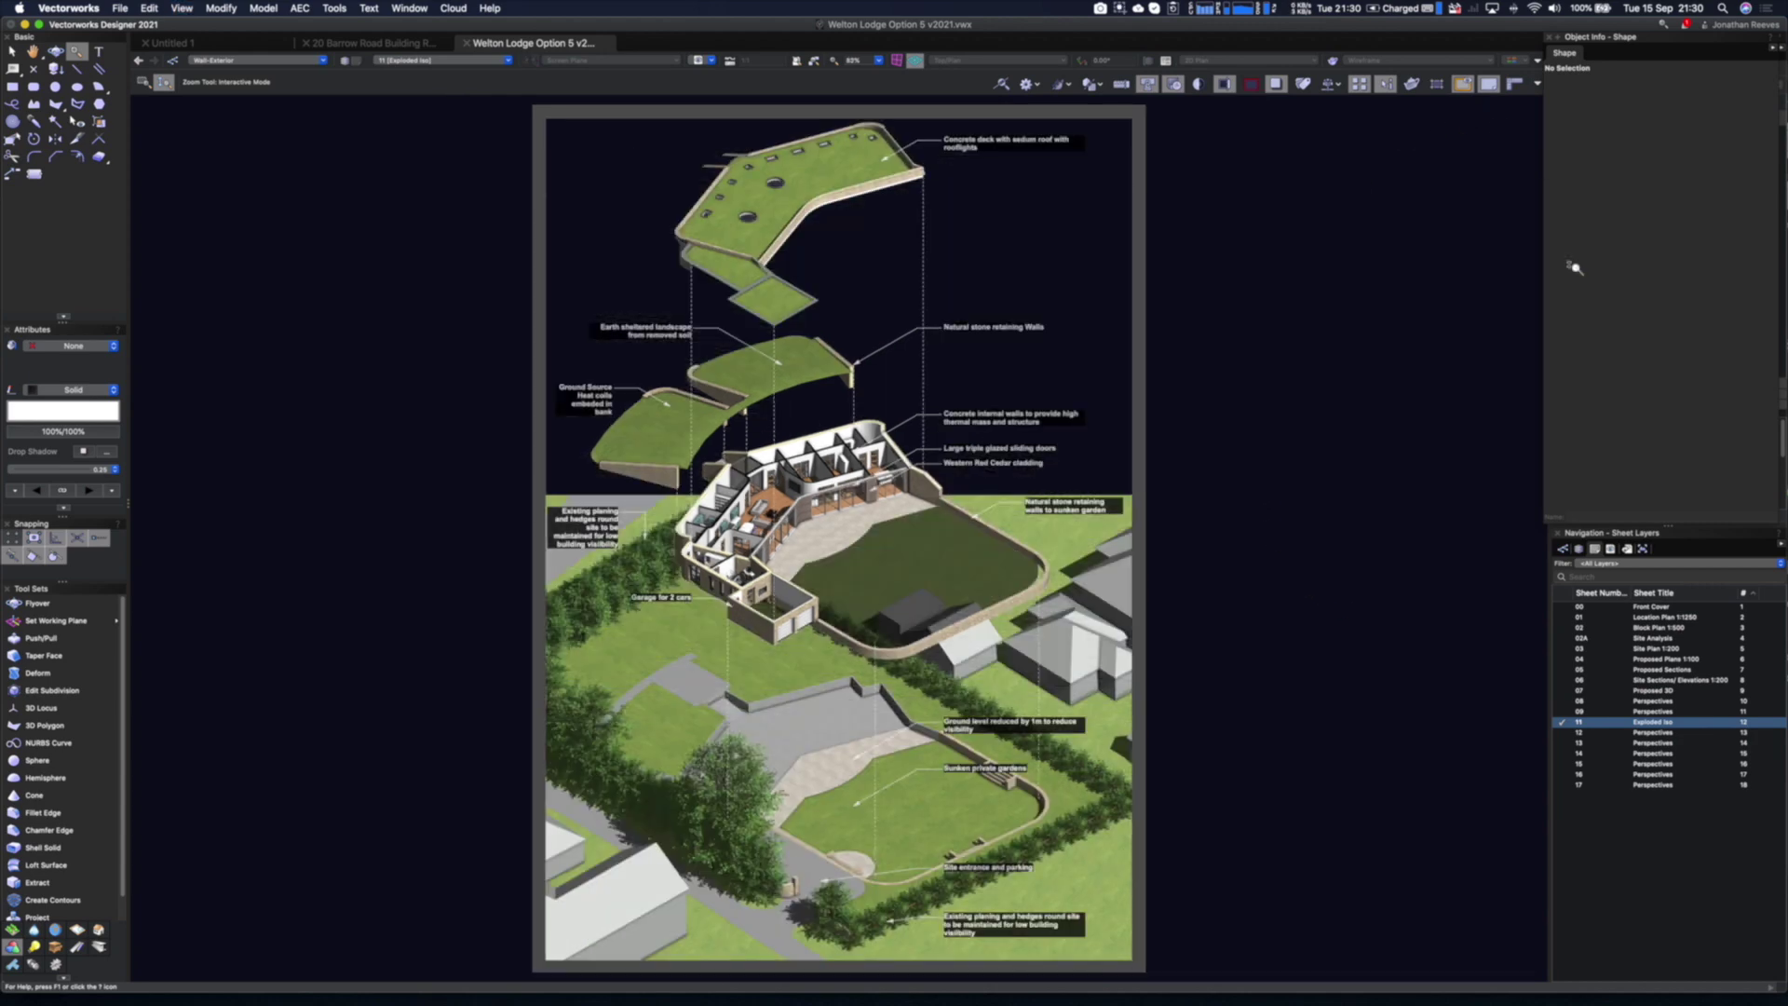
Open the Proposed 3D sheet and set the light-background Floating Data Bar background to blue with reduced opacity in Interactive Appearance Settings
{"action": "left_click", "coordinate": [1658, 691]}
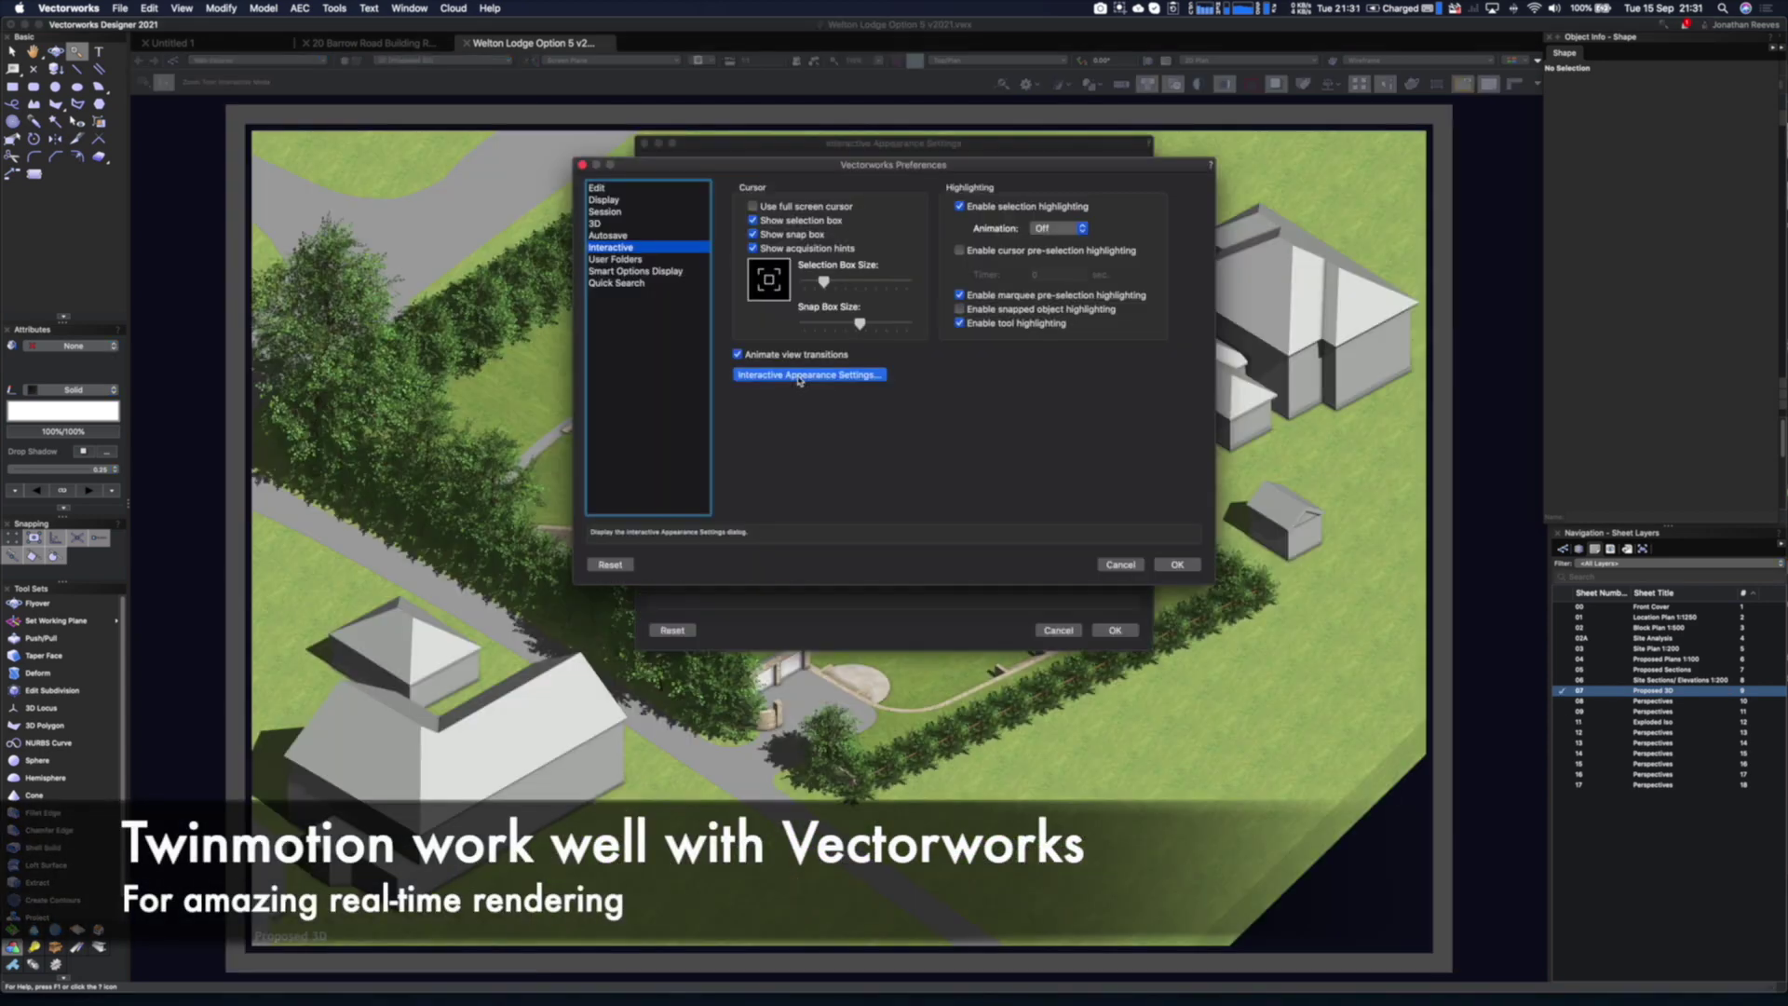
{"action": "left_click", "coordinate": [801, 398]}
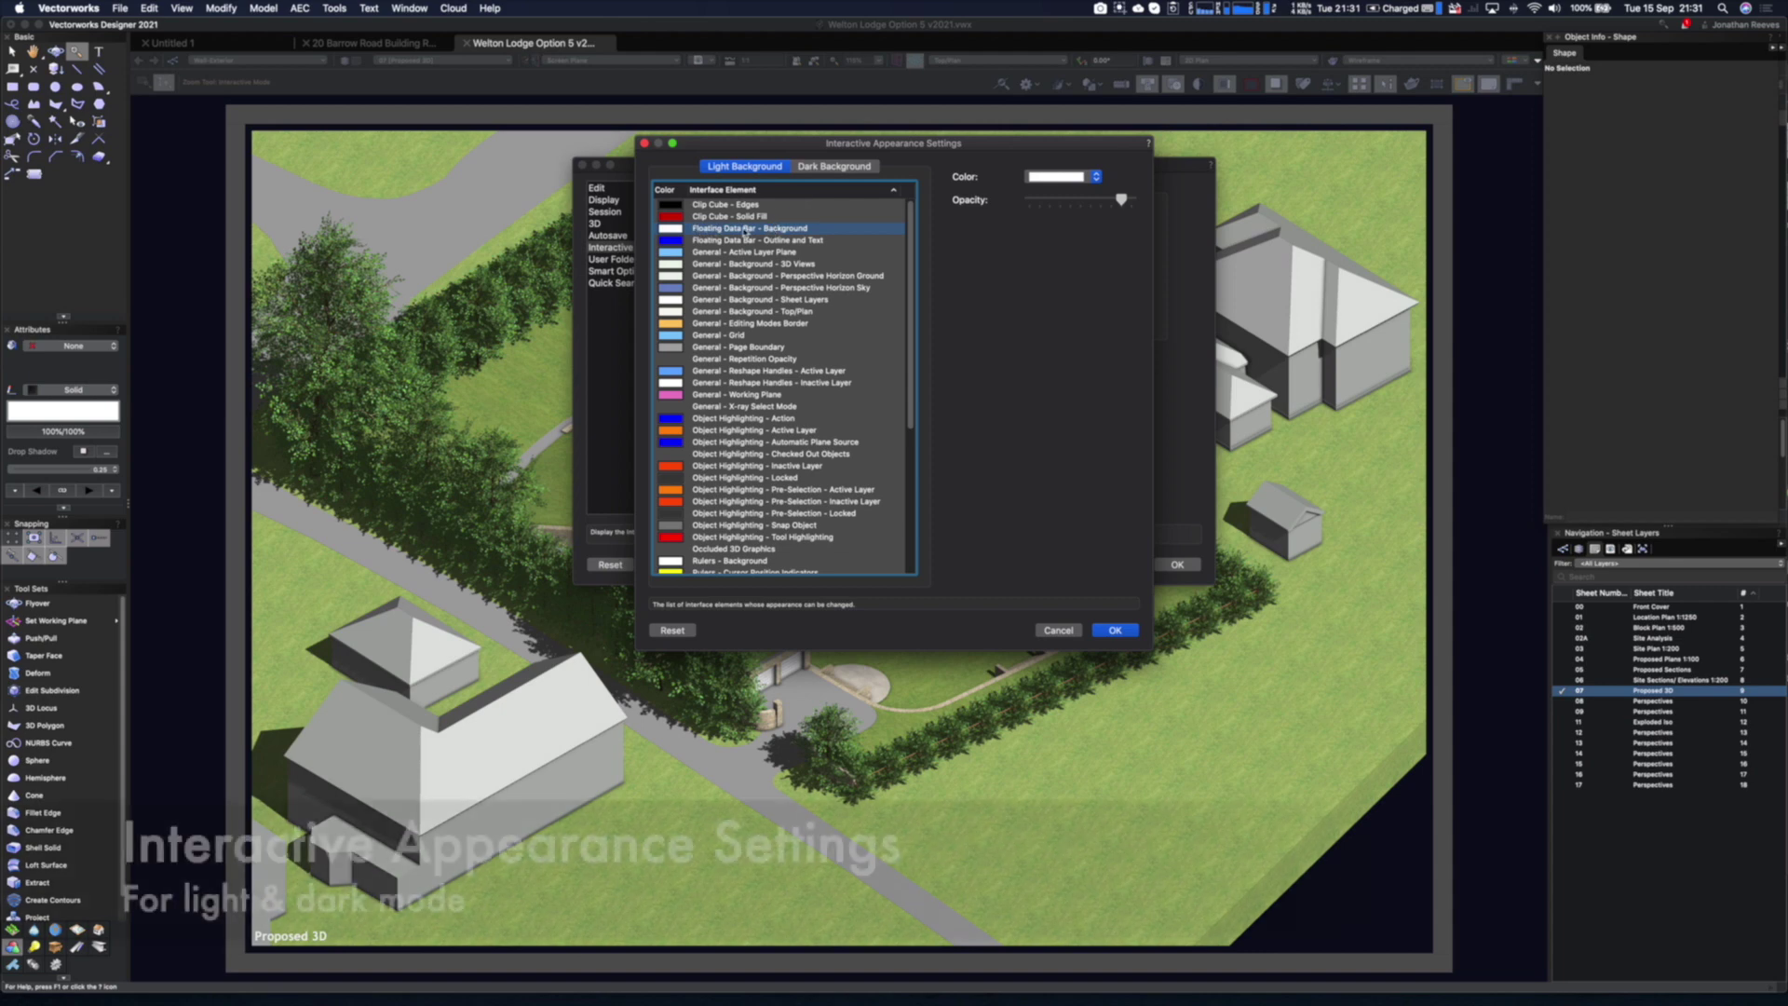
{"action": "left_click", "coordinate": [1041, 179]}
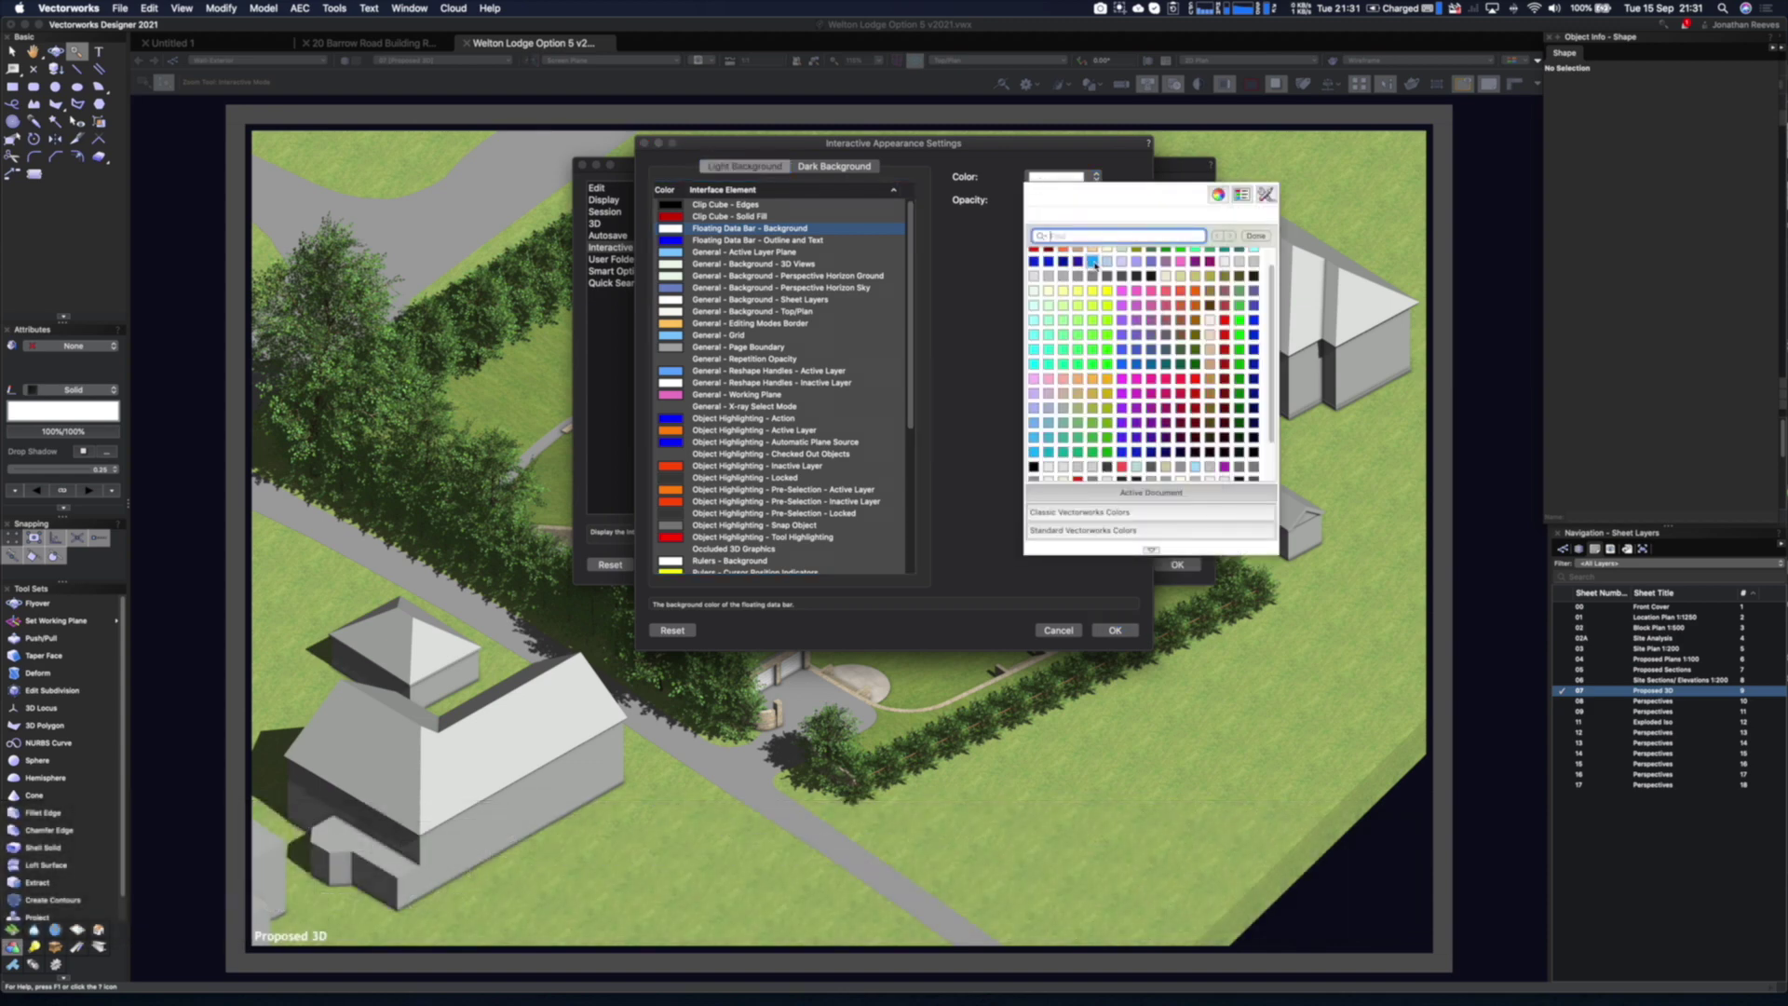
{"action": "left_click", "coordinate": [1092, 262]}
{"action": "left_click", "coordinate": [1116, 199]}
{"action": "left_click_drag", "start_coordinate": [1116, 198], "coordinate": [1075, 204]}
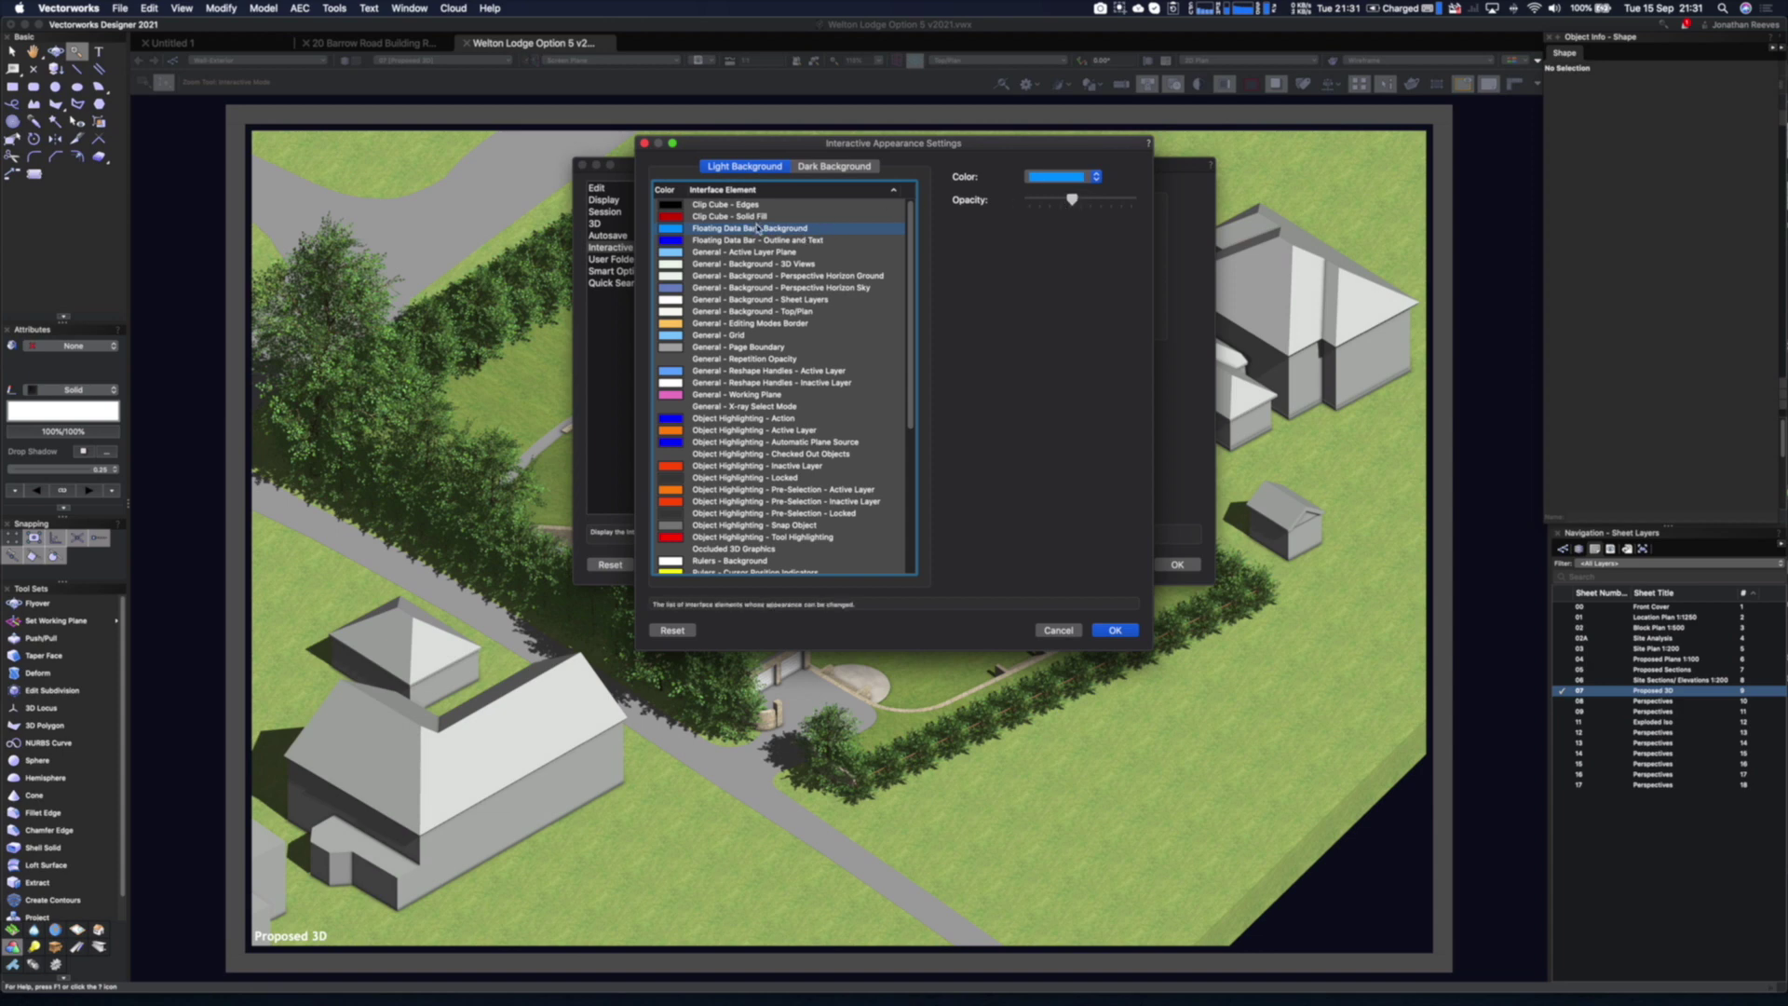
Set the Rulers - Background colour to pink for light backgrounds and apply the interactive appearance and preference changes
{"action": "scroll", "coordinate": [757, 466], "scroll_direction": "down", "scroll_amount": 2}
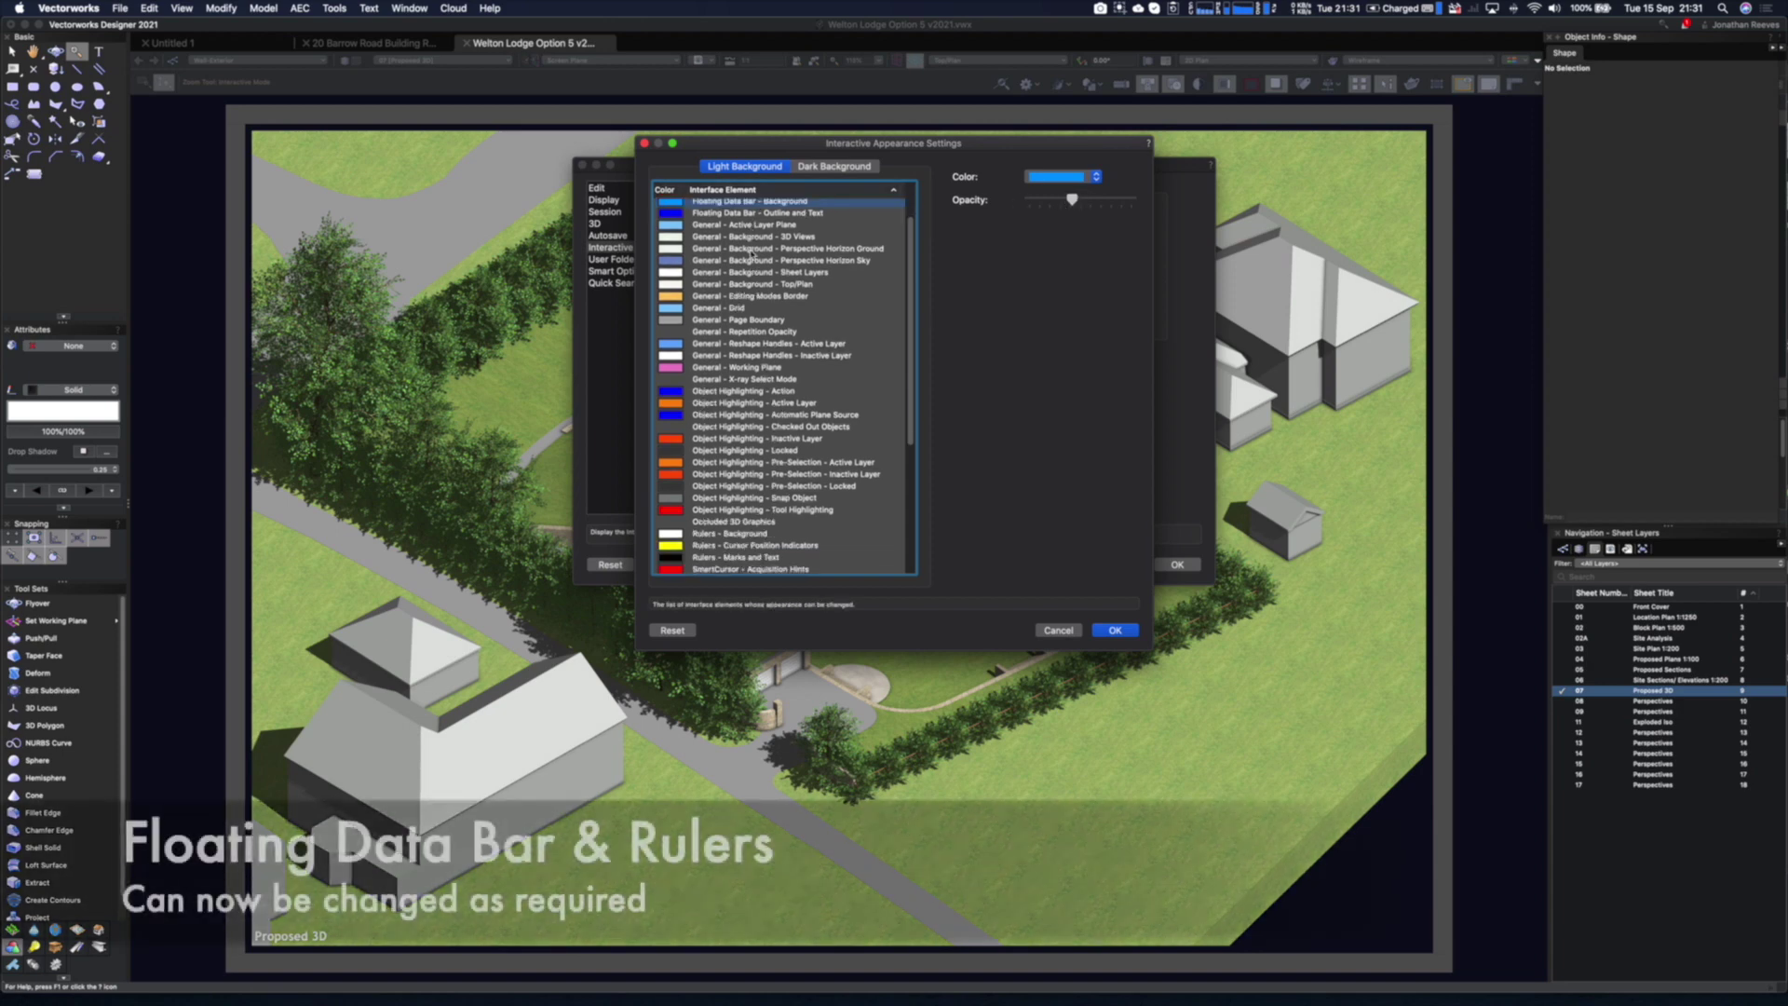
{"action": "left_click", "coordinate": [759, 537]}
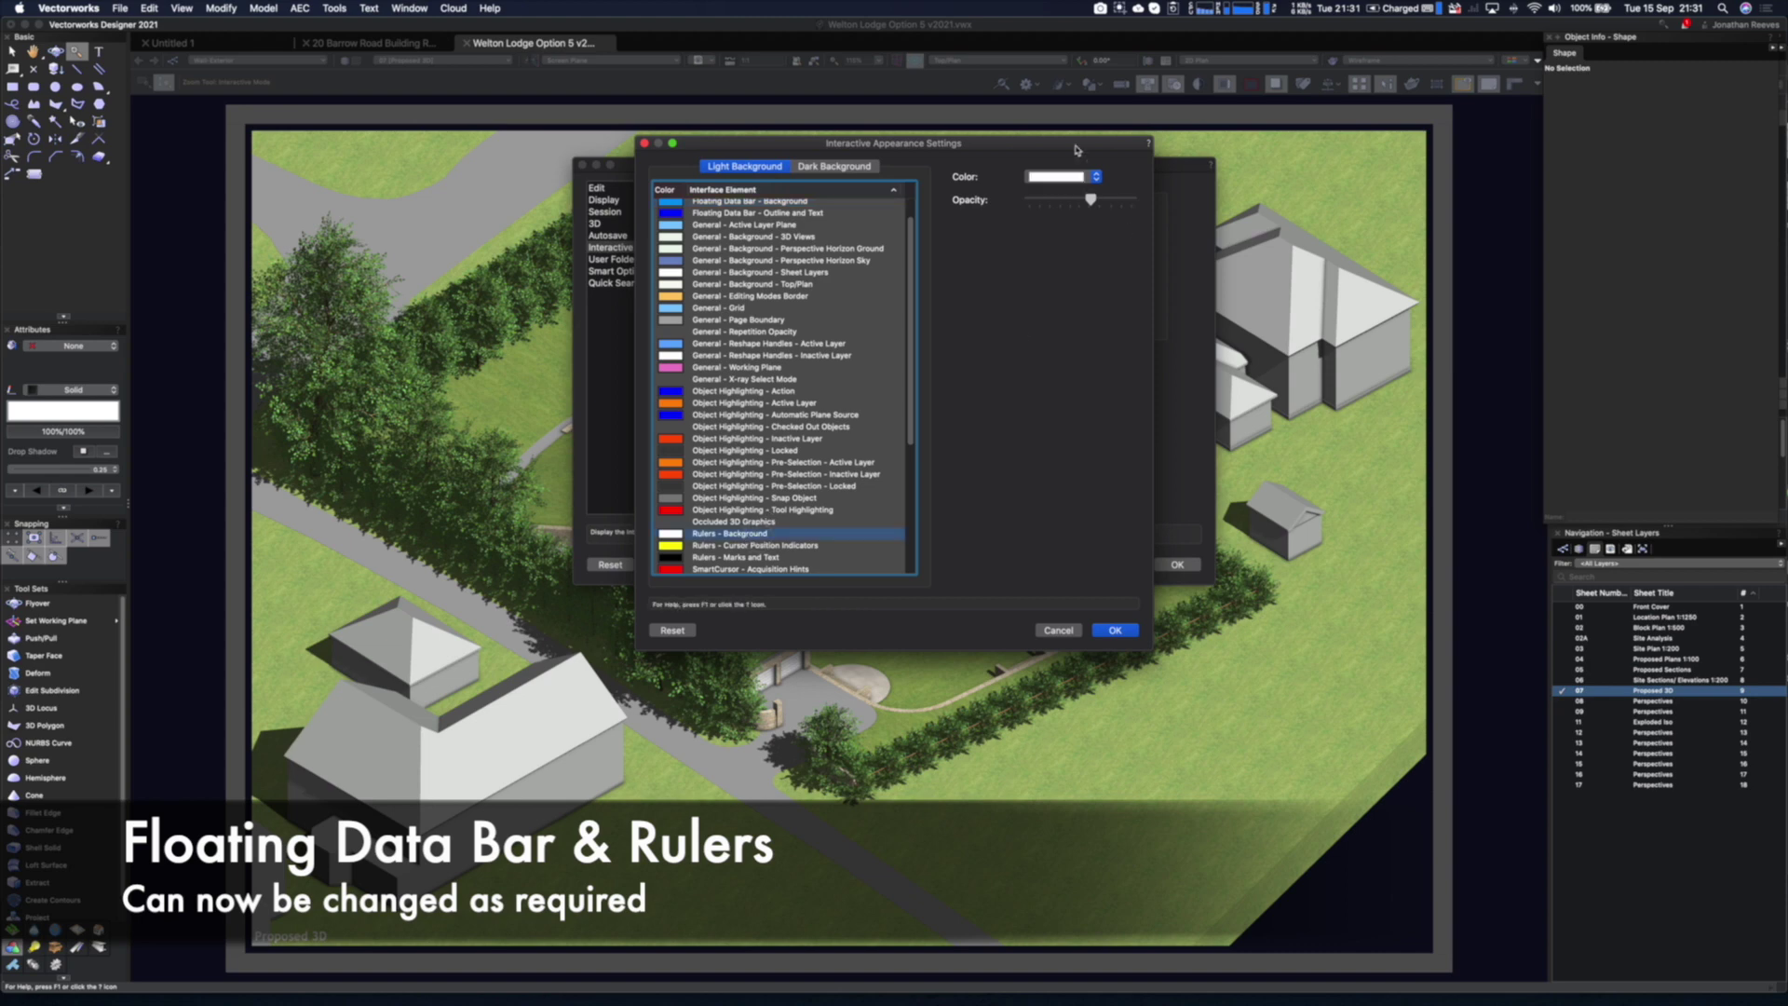
{"action": "left_click", "coordinate": [1059, 179]}
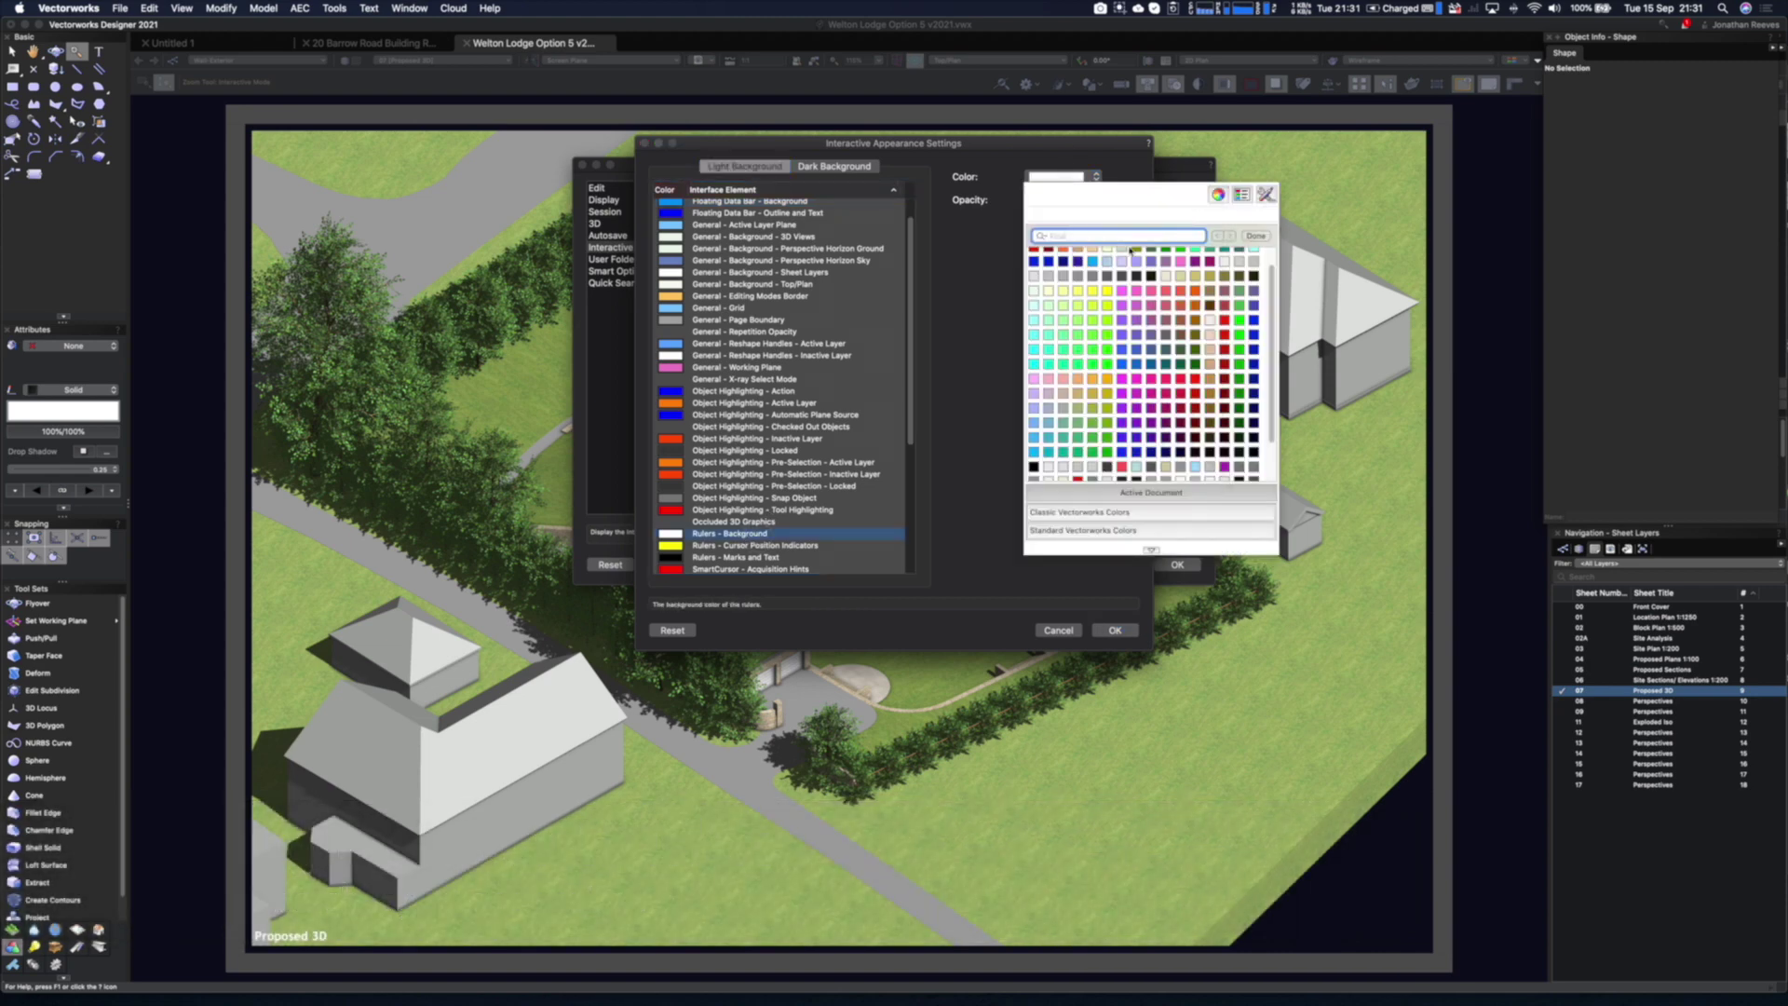
{"action": "left_click", "coordinate": [1180, 263]}
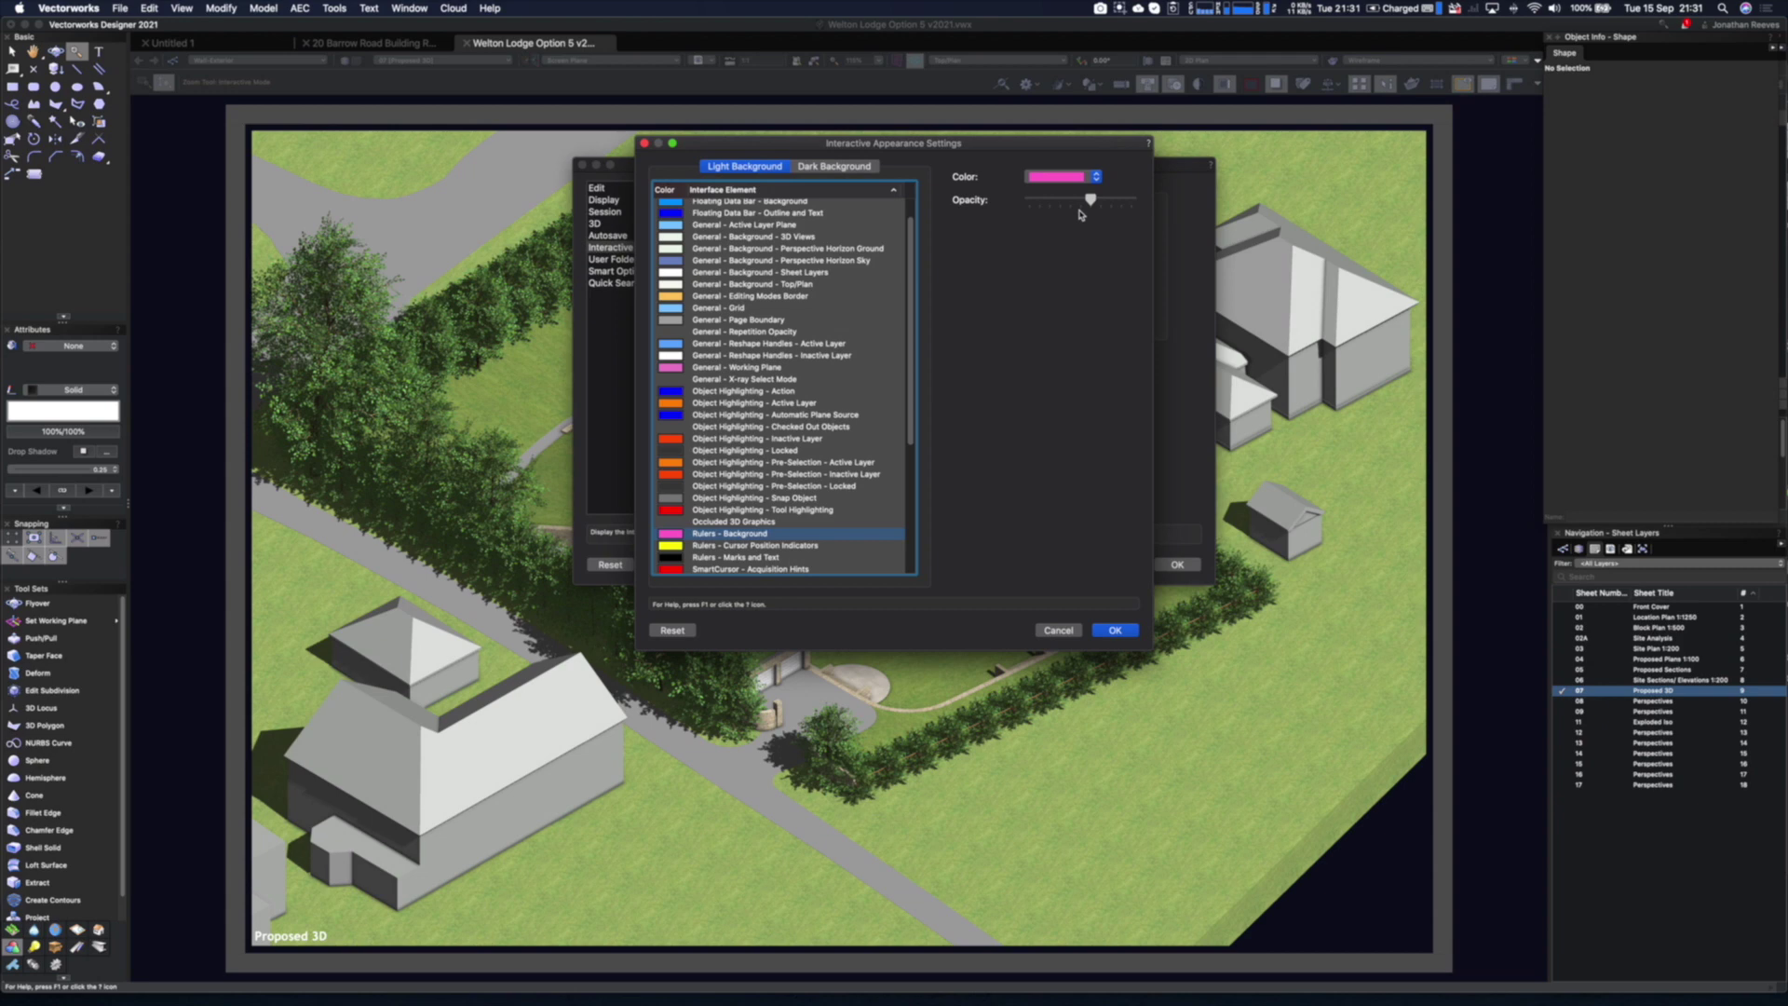
{"action": "left_click", "coordinate": [1113, 630]}
{"action": "left_click", "coordinate": [1175, 566]}
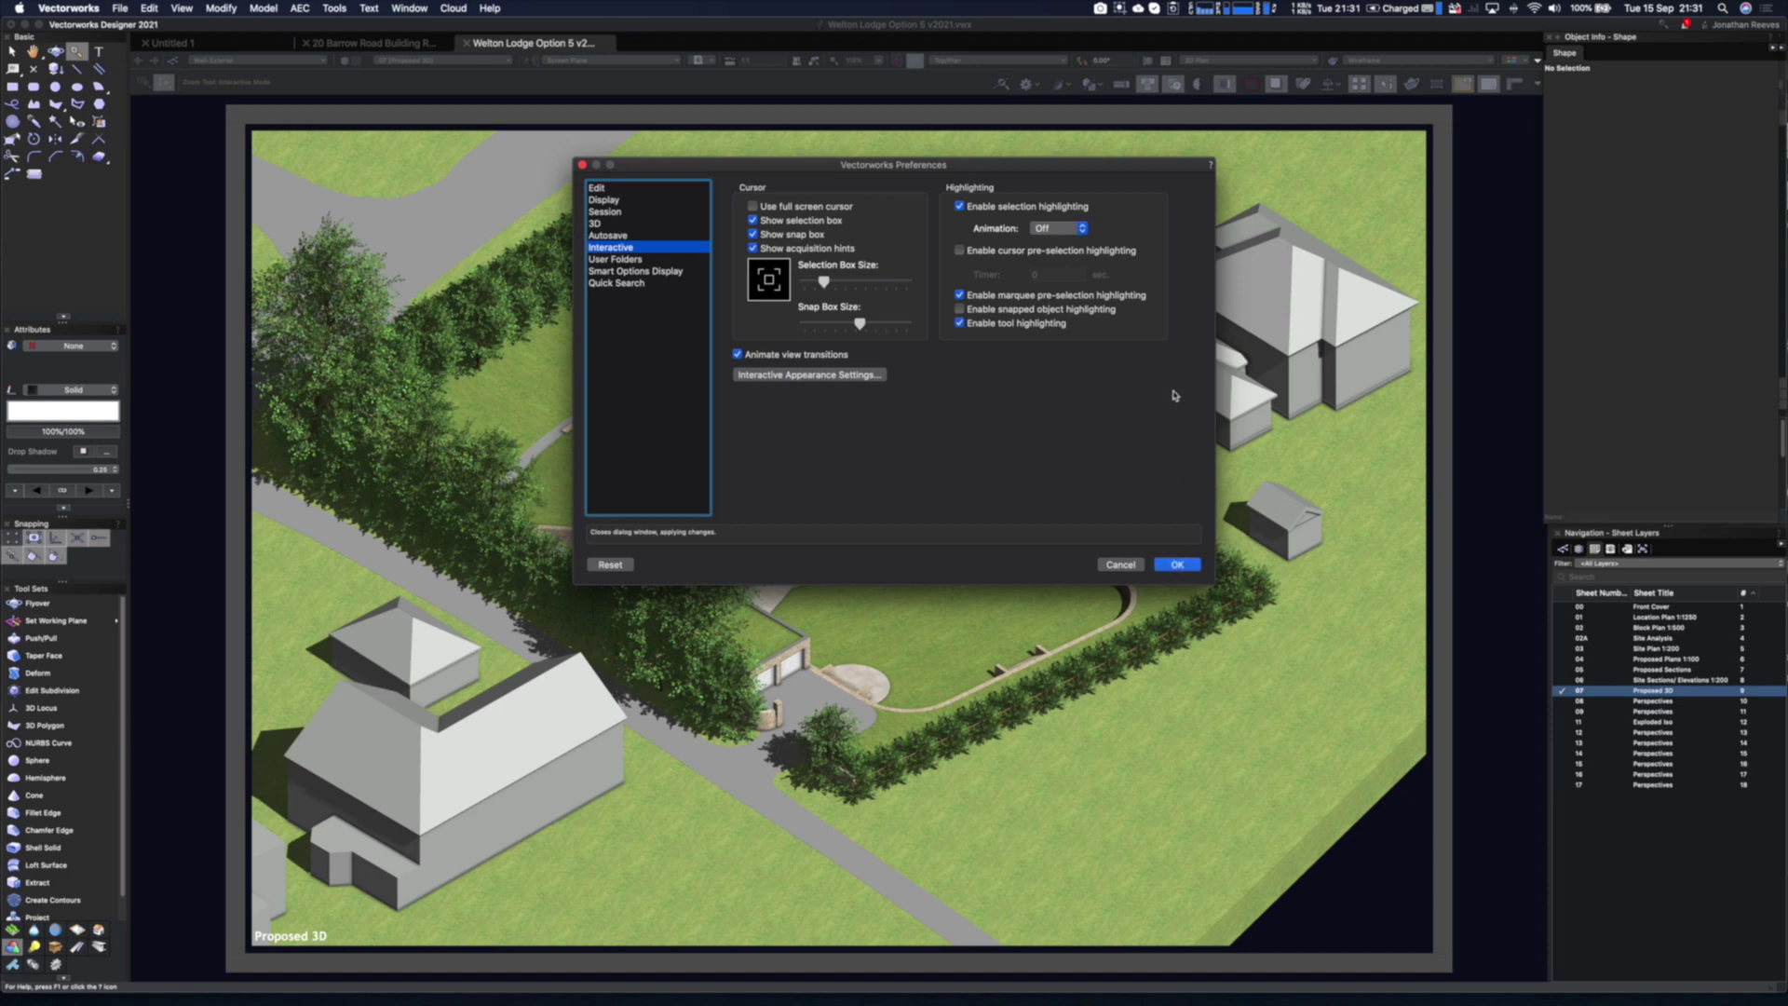
{"action": "left_click", "coordinate": [1175, 564]}
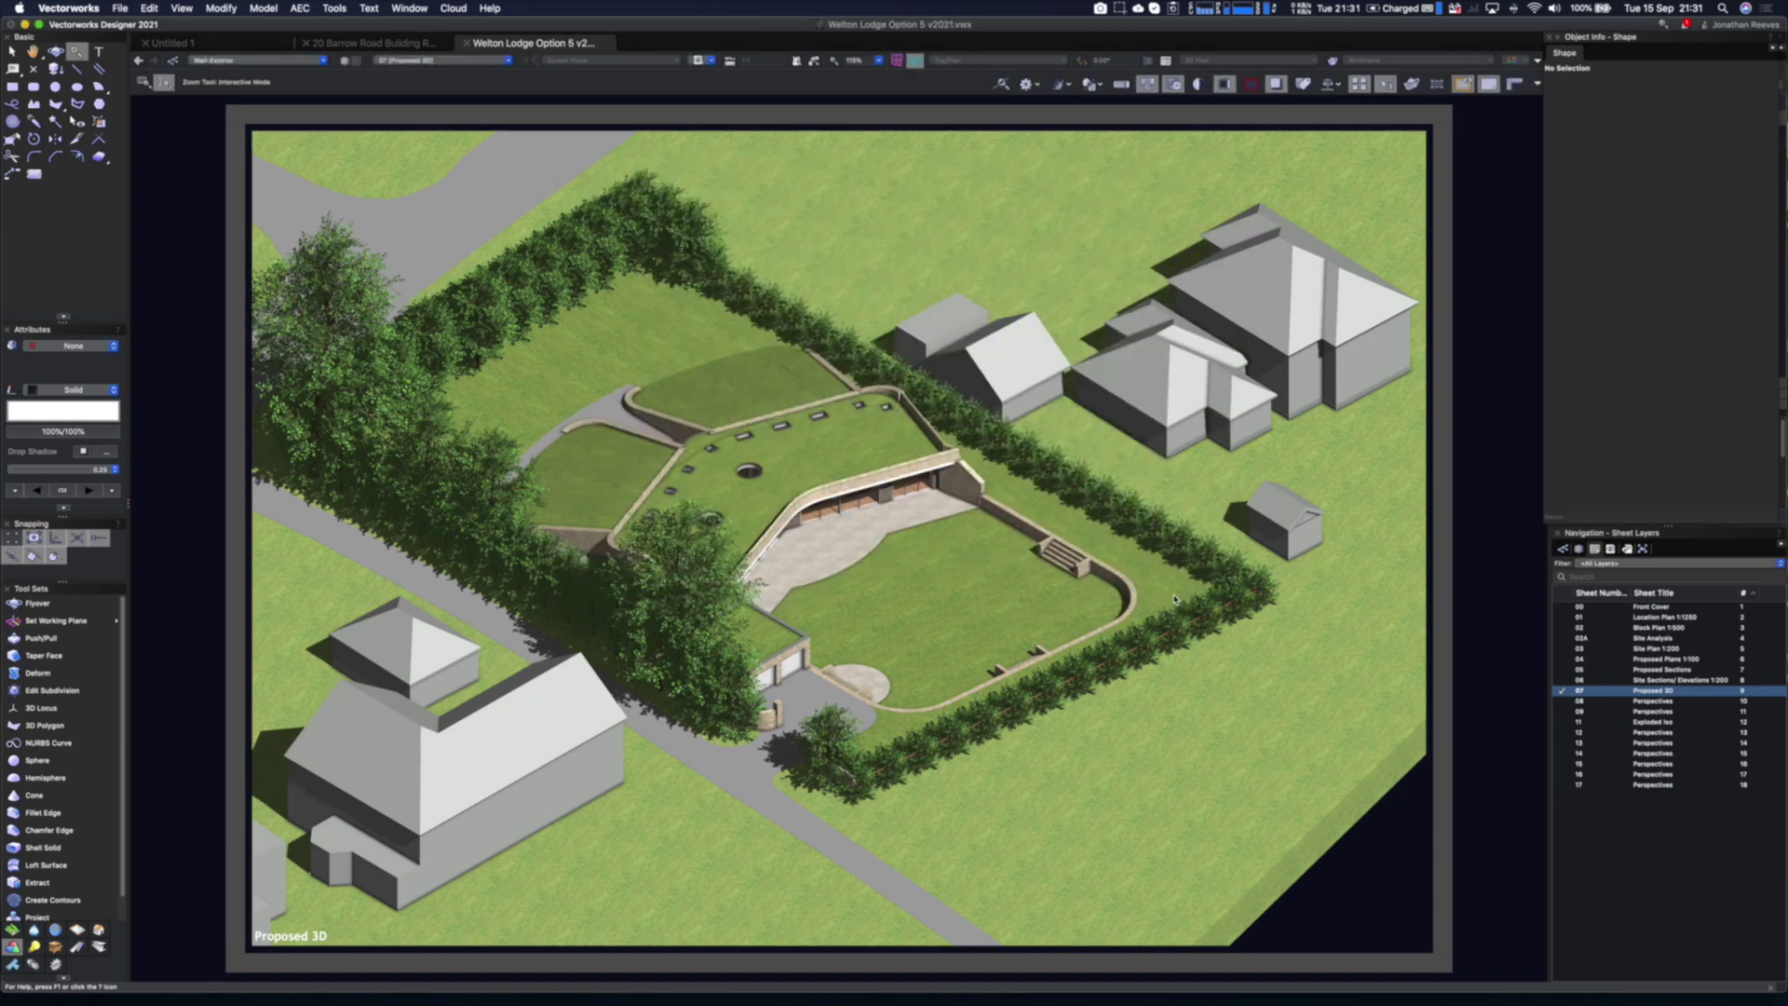
Switch the drawing area from the dark to the light background, activate the Selection tool, and show the rulers
{"action": "left_click", "coordinate": [1225, 85]}
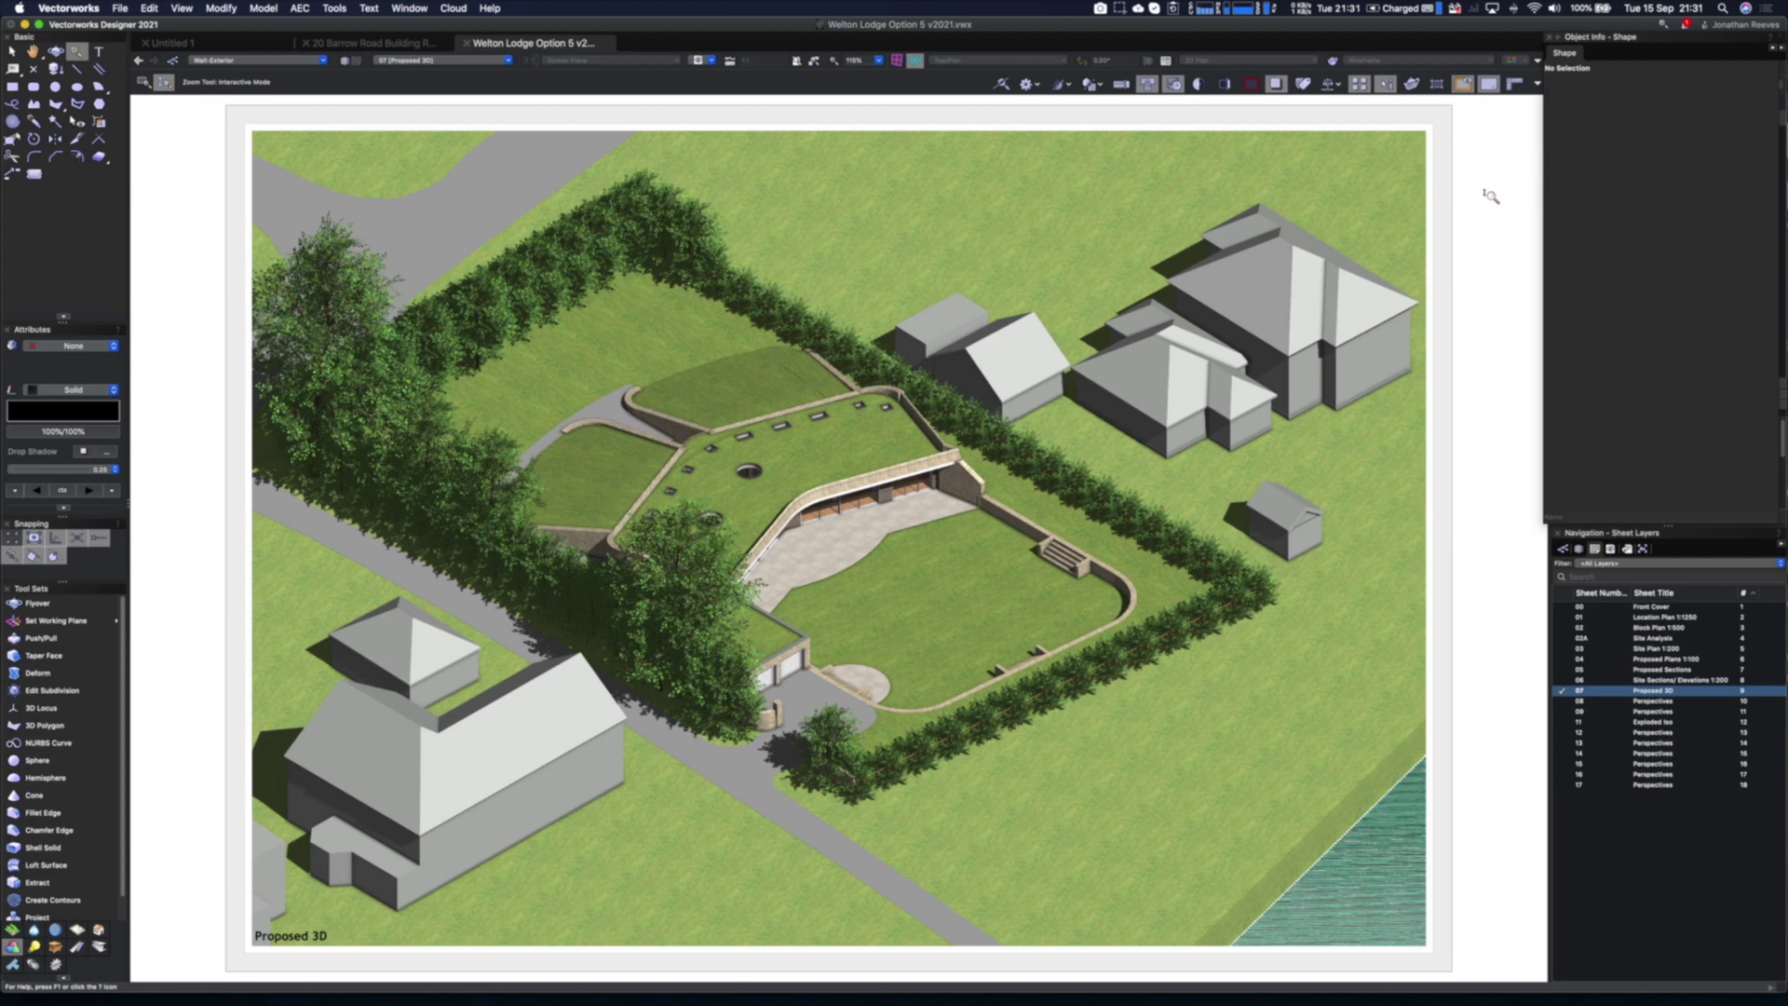
{"action": "key", "text": "x"}
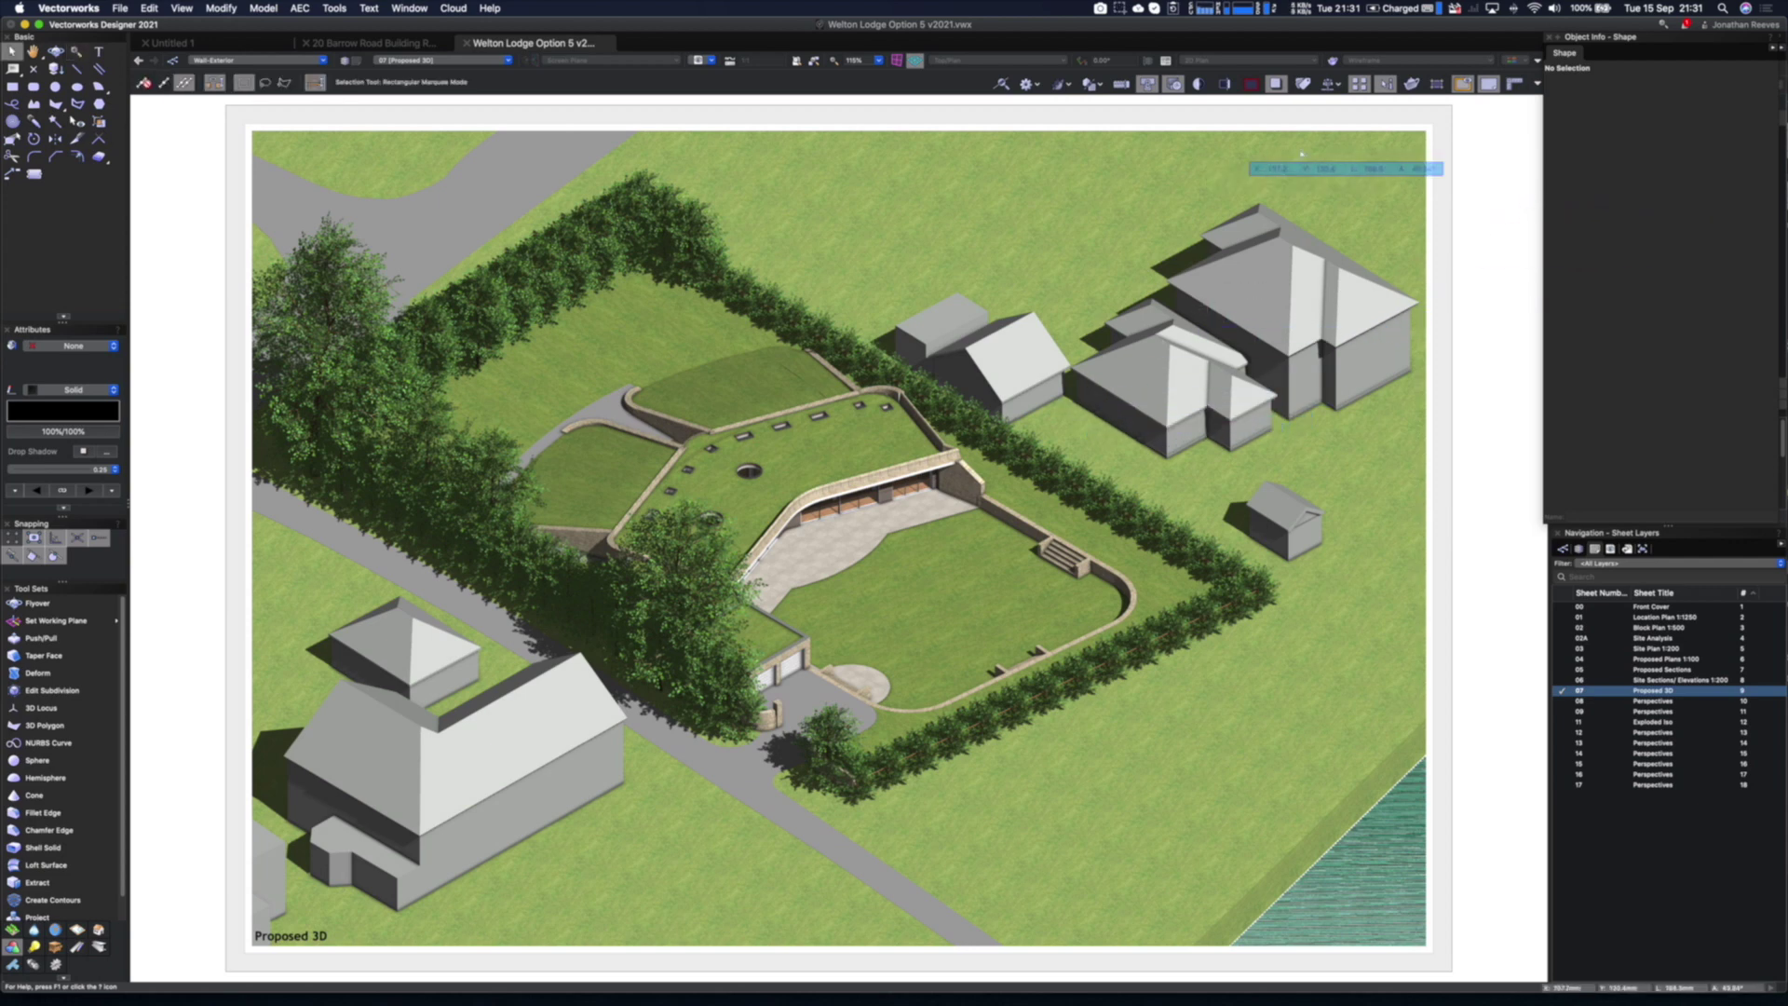
{"action": "left_click", "coordinate": [1488, 85]}
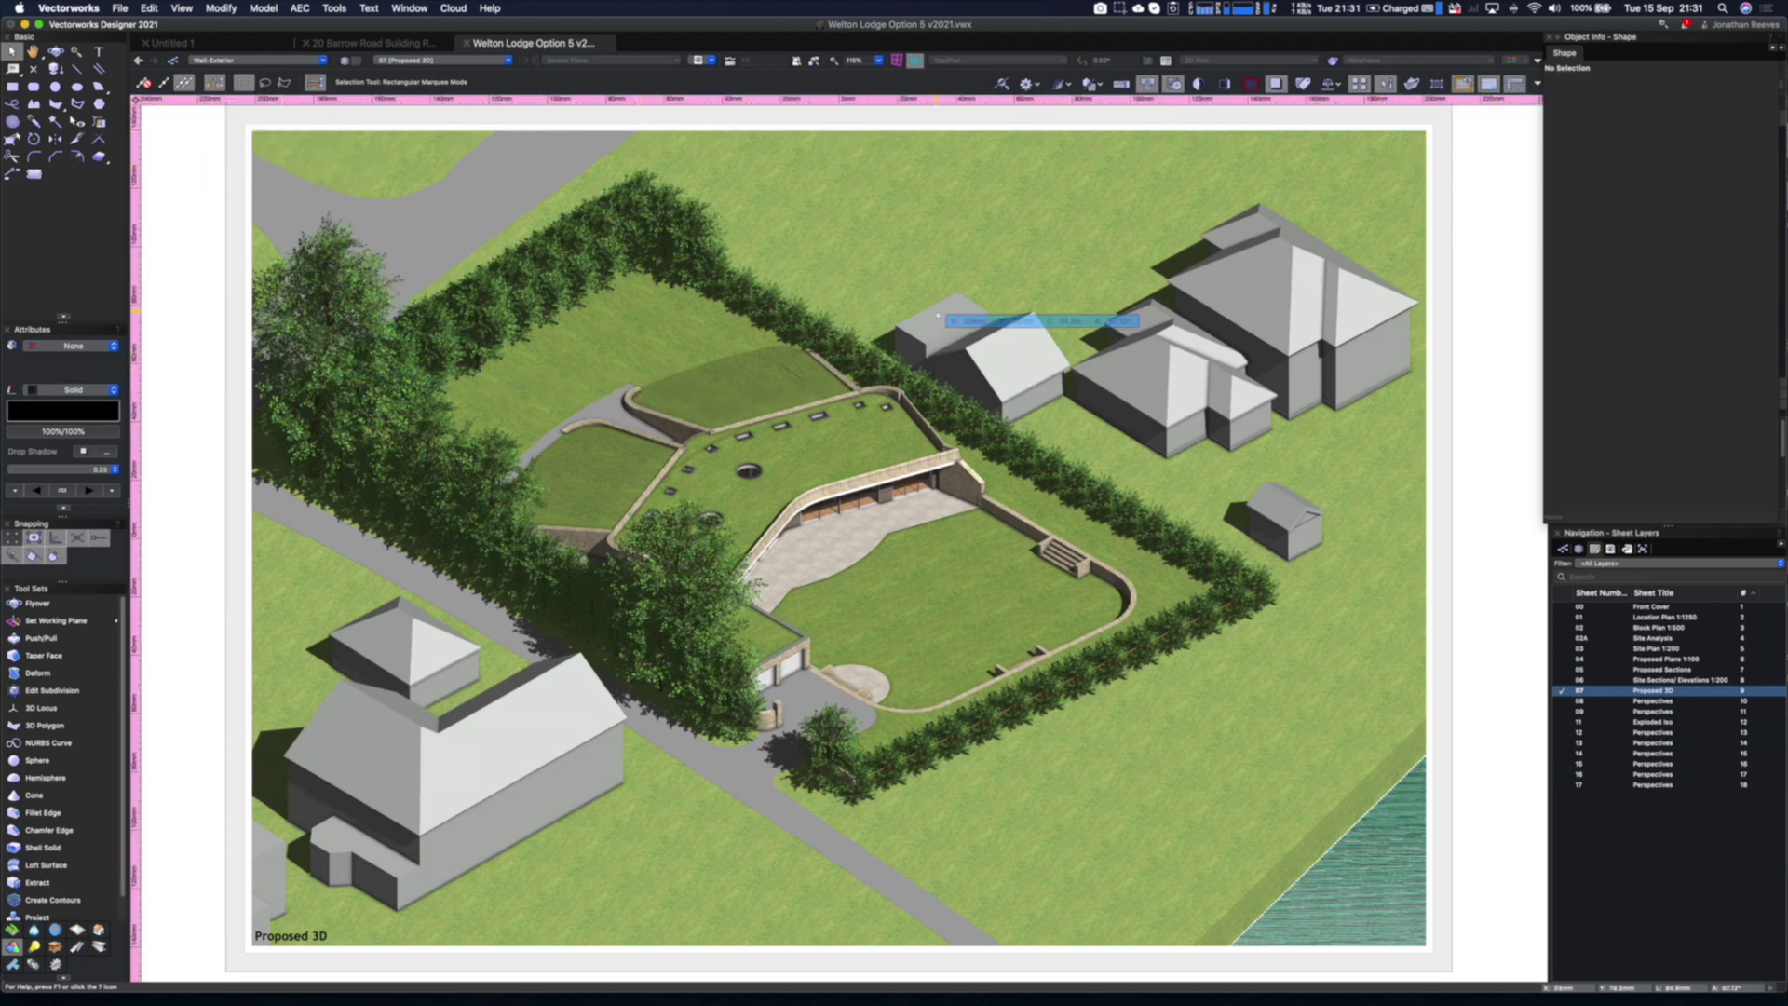
Review the full interface element list in Interactive Appearance Settings for both the light and dark backgrounds
{"action": "key", "text": "super+comma"}
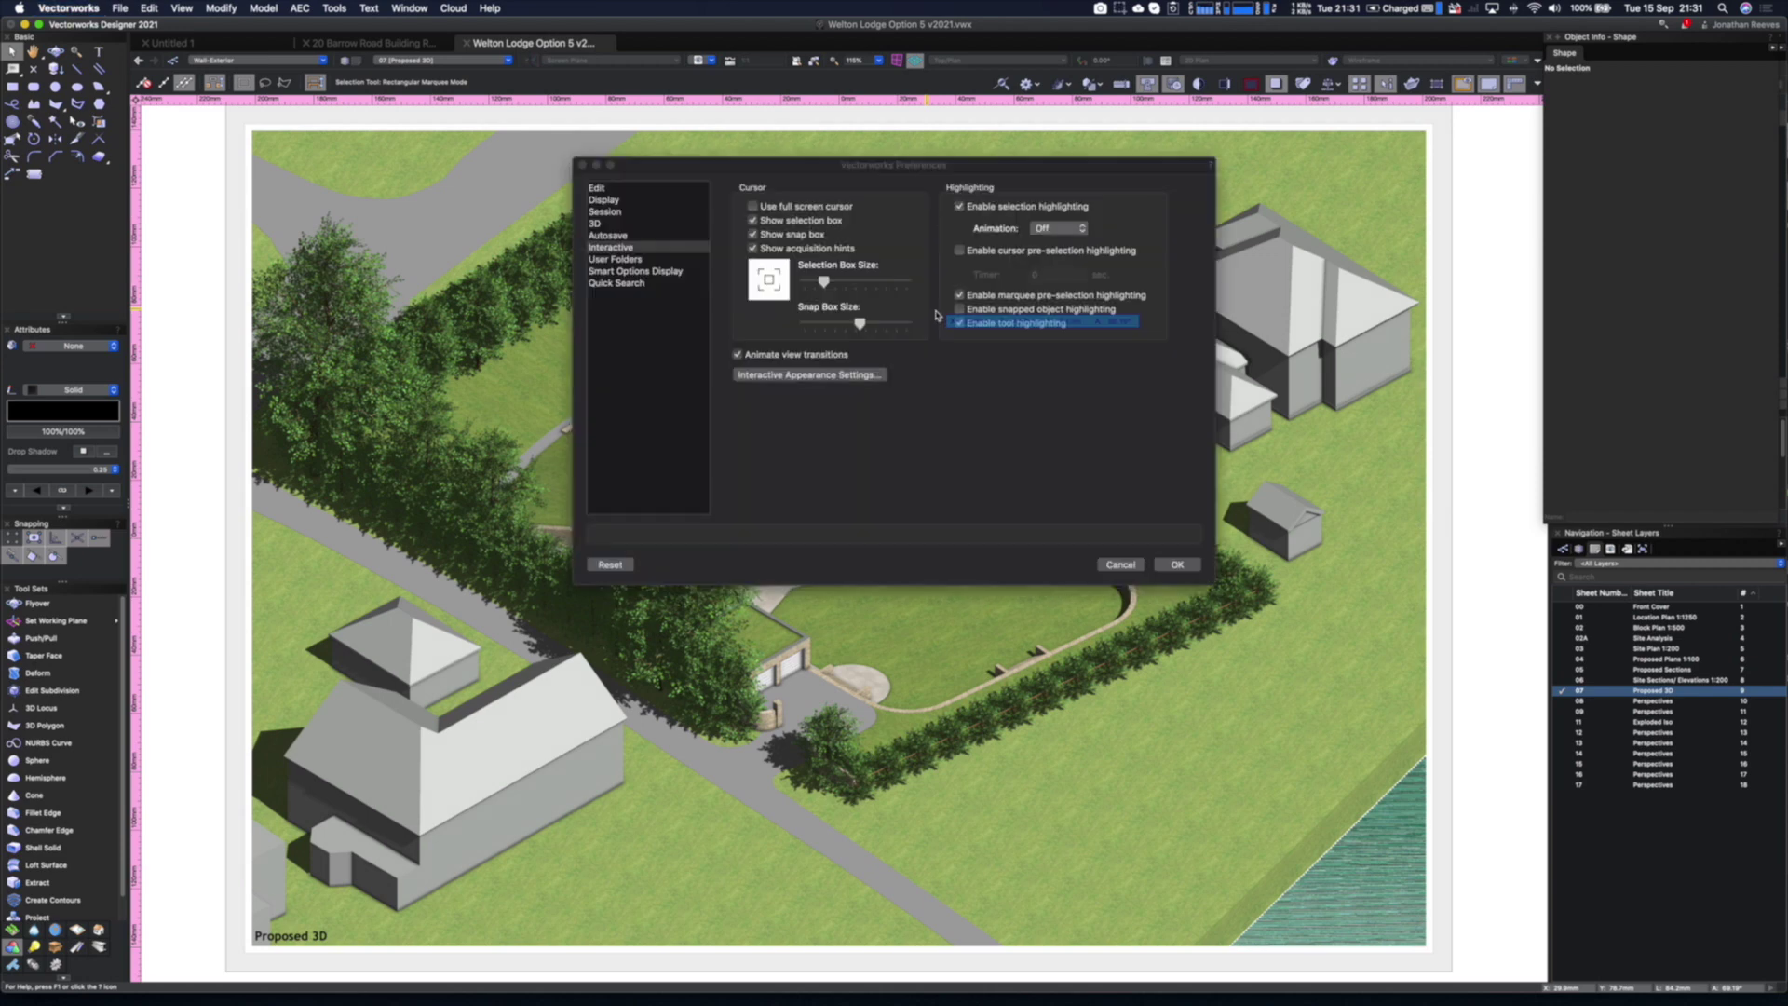
{"action": "left_click", "coordinate": [798, 376]}
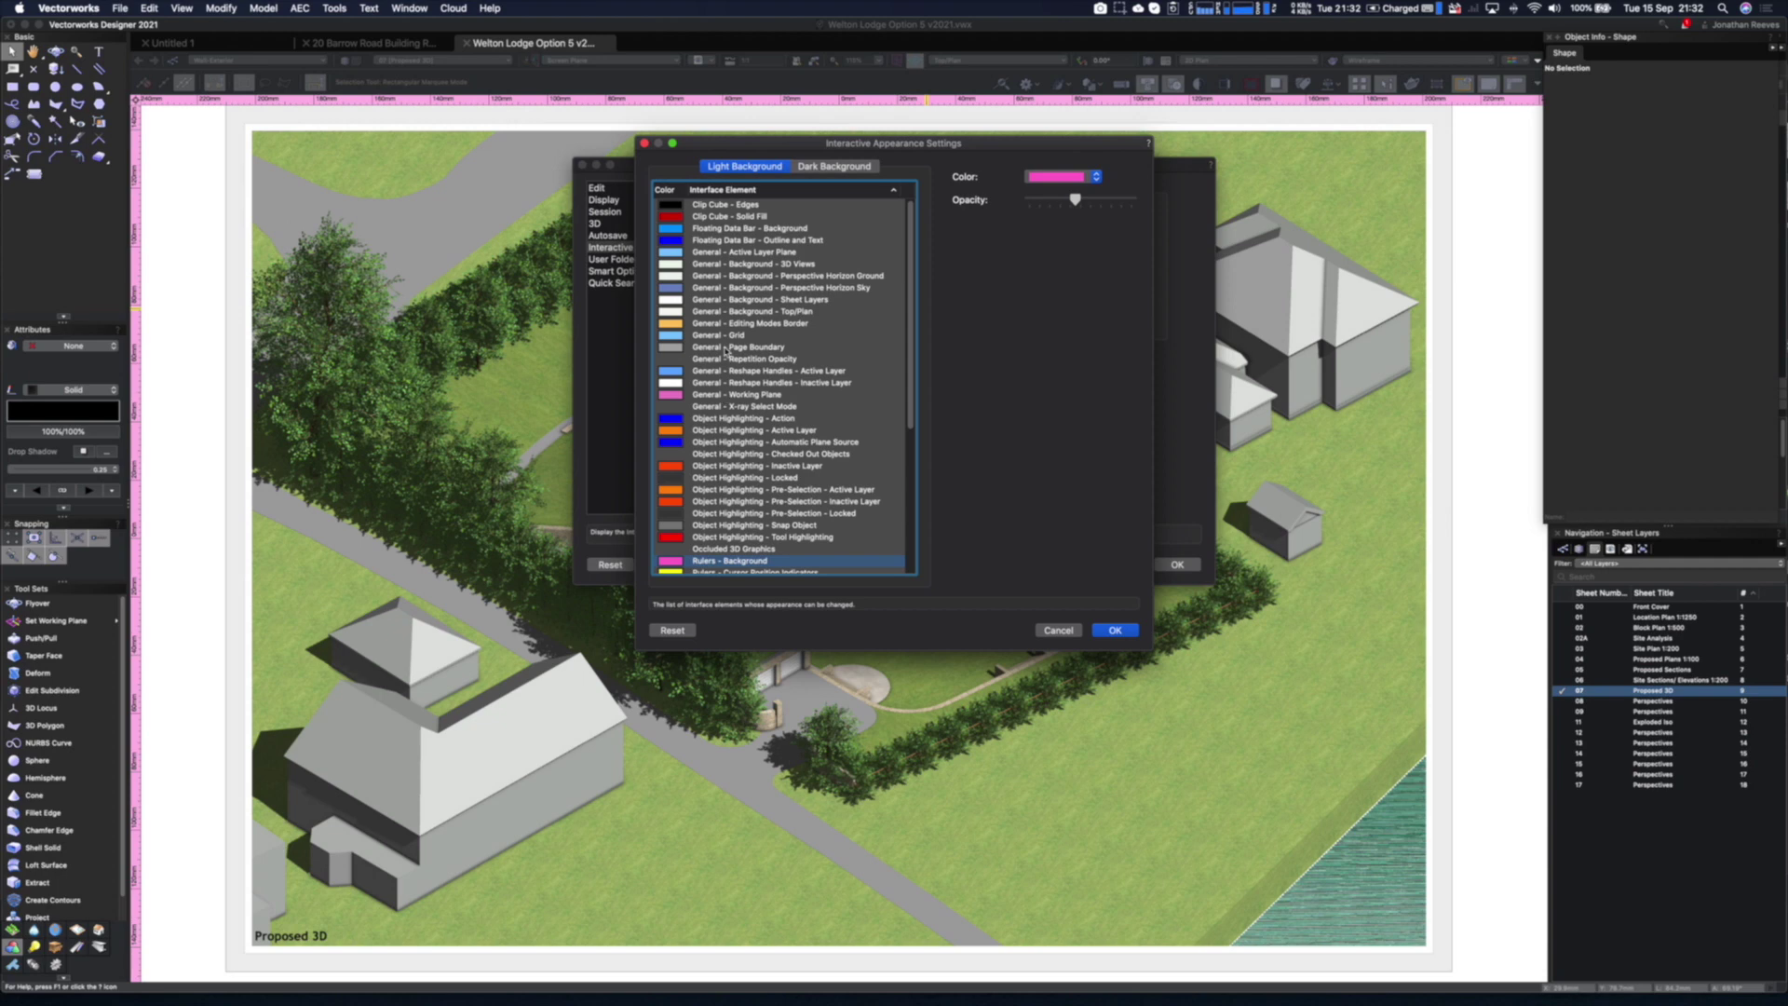
{"action": "scroll", "coordinate": [759, 519], "scroll_direction": "down", "scroll_amount": 10}
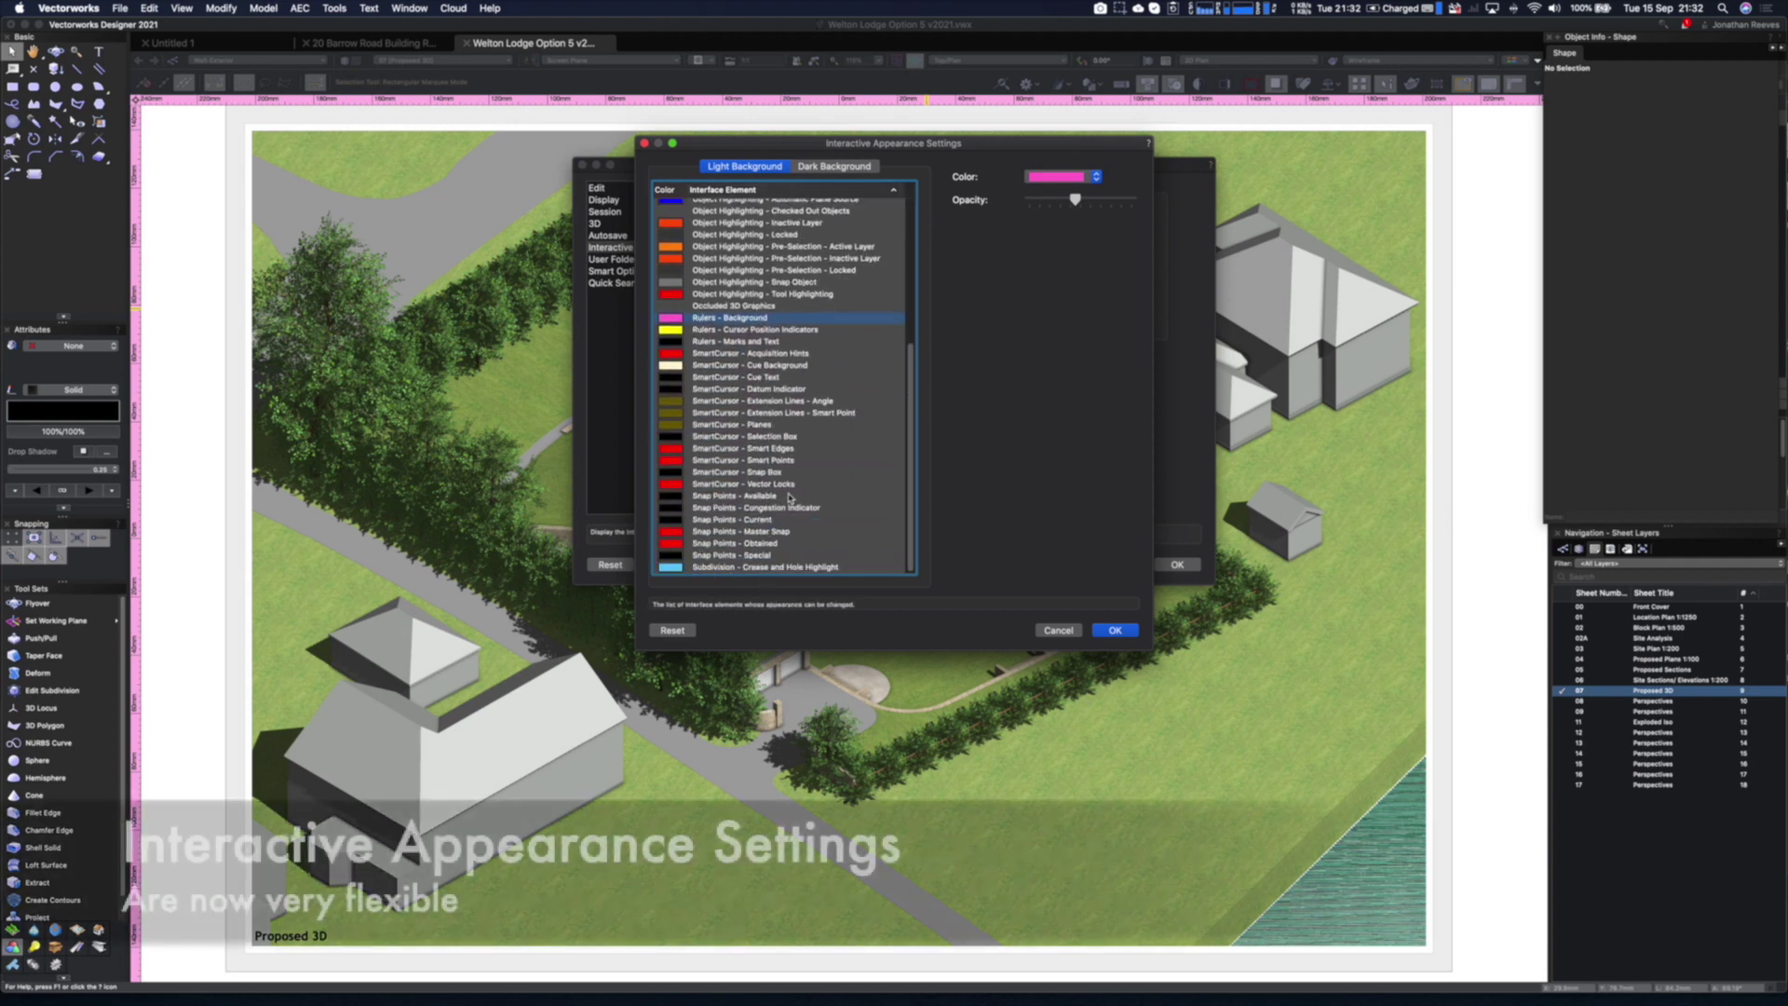
{"action": "scroll", "coordinate": [795, 389], "scroll_direction": "up", "scroll_amount": 10}
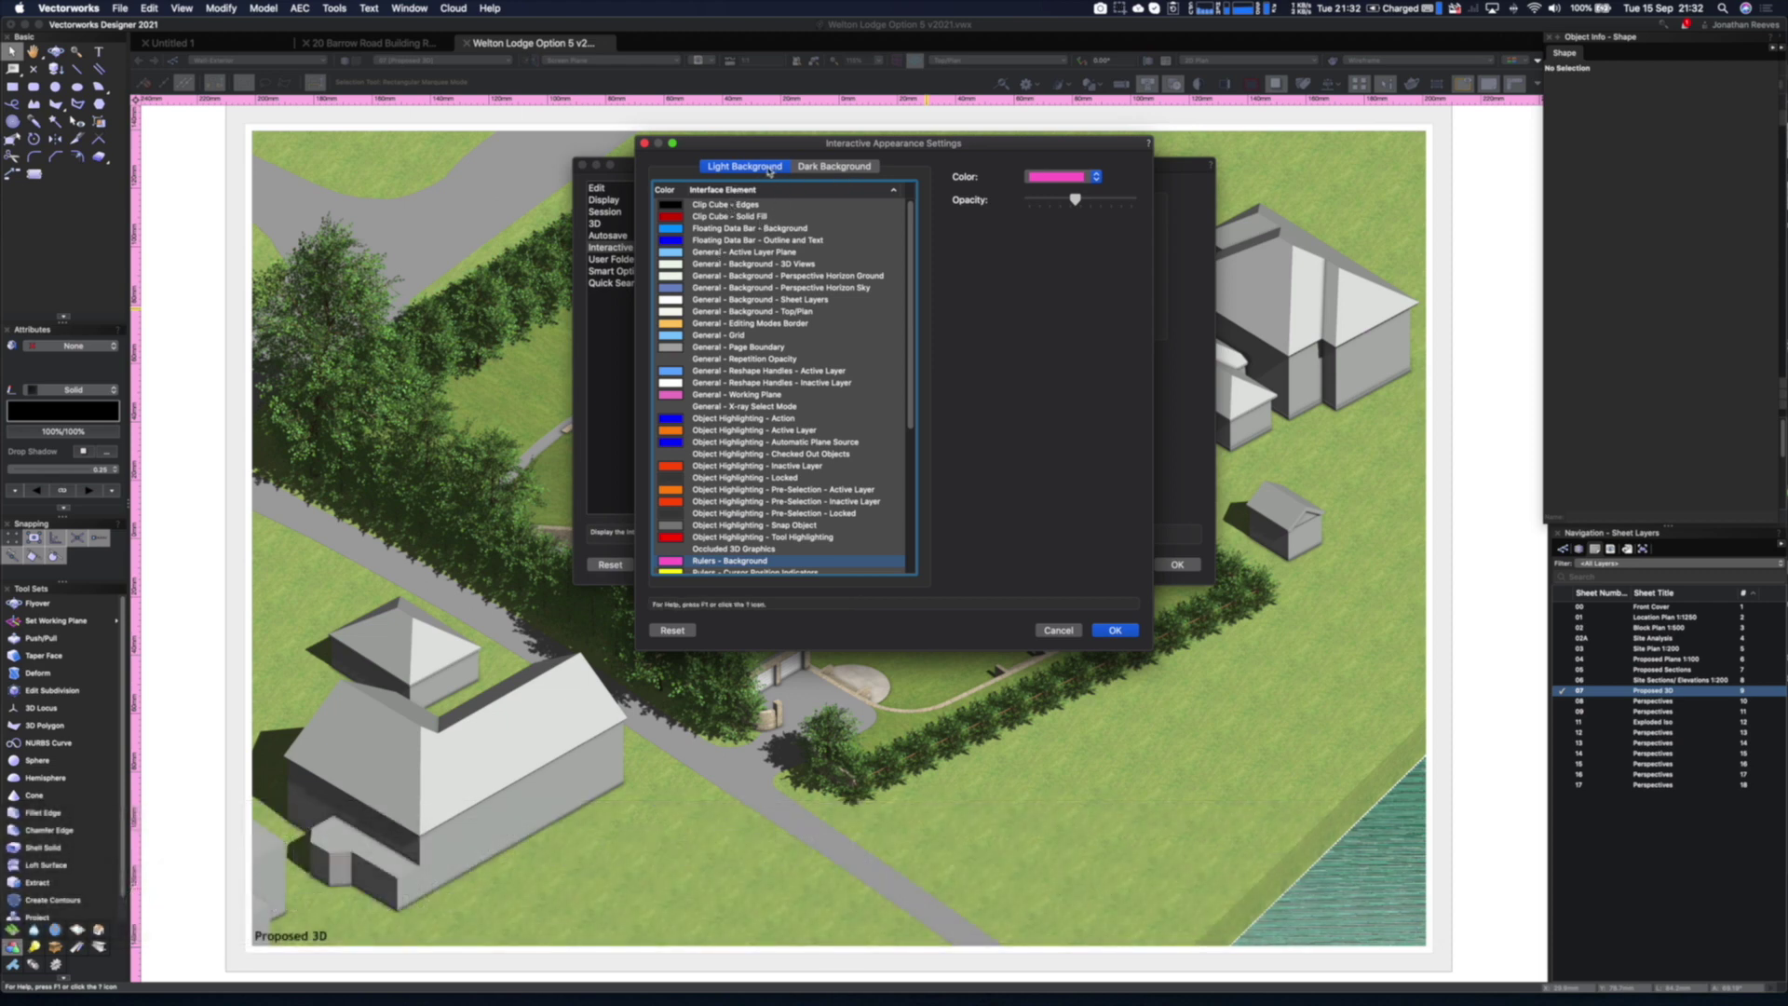
{"action": "left_click", "coordinate": [839, 170]}
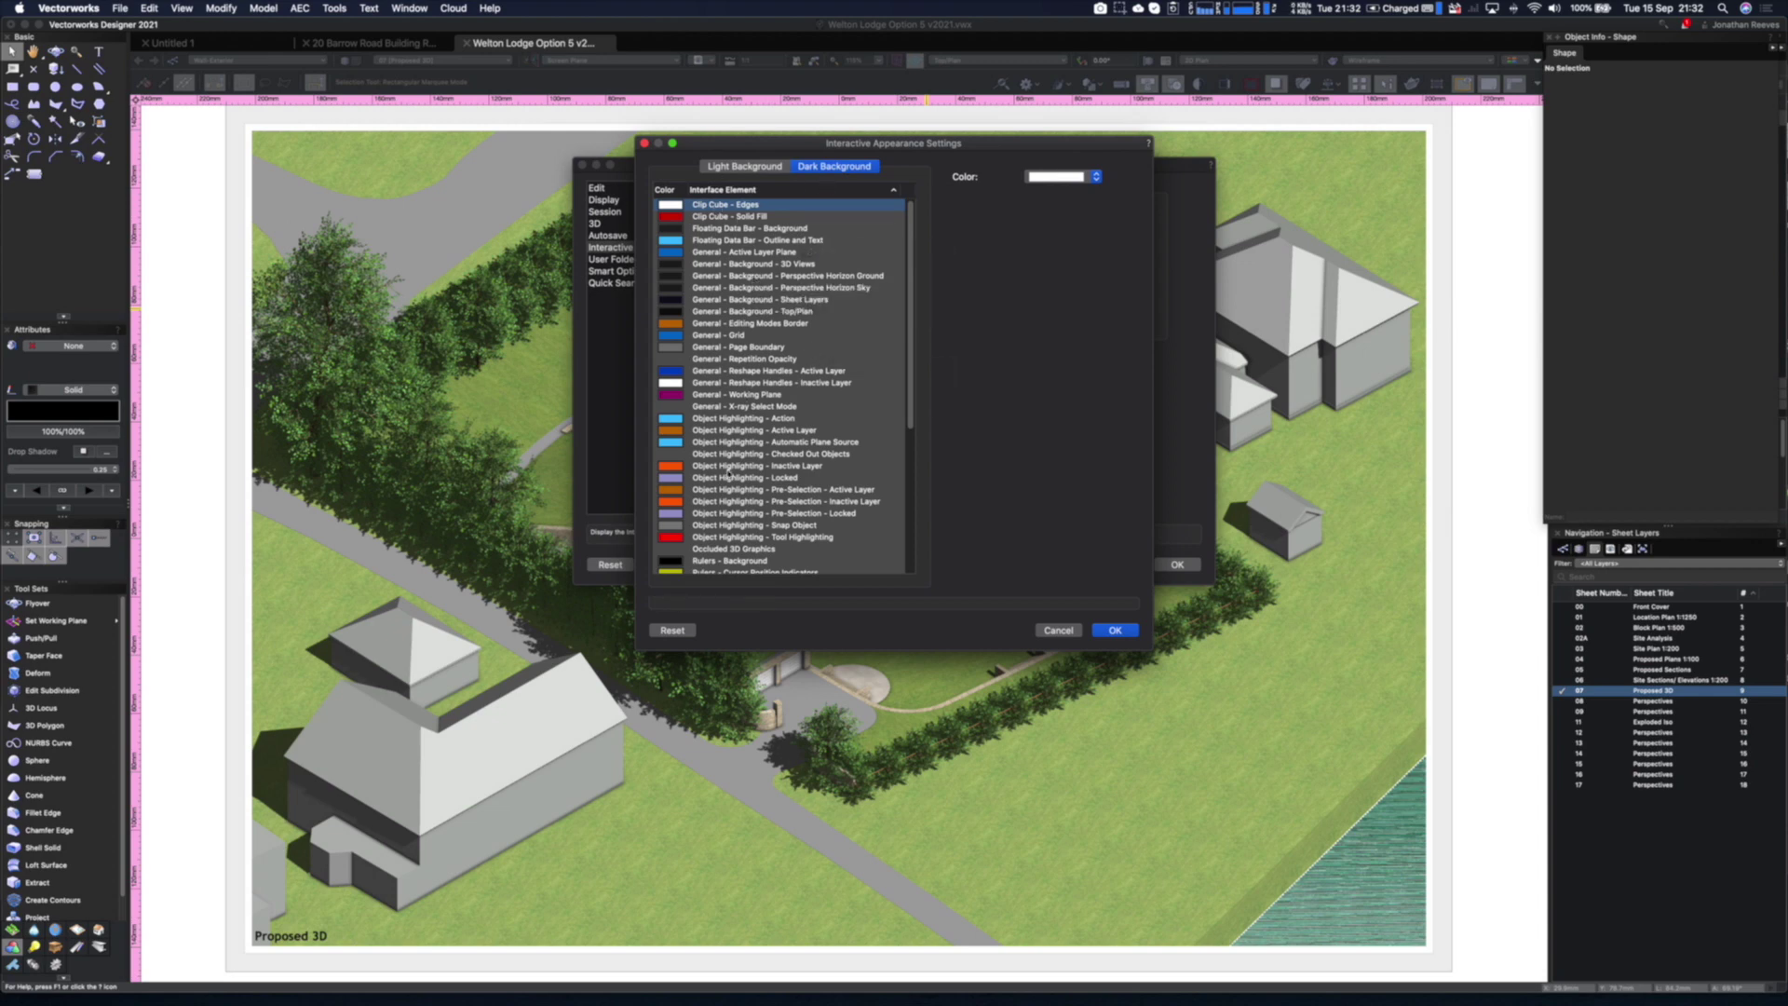
Try to reset all interactive appearance settings, recheck the dark-background element list, and close the preferences
{"action": "left_click", "coordinate": [673, 630]}
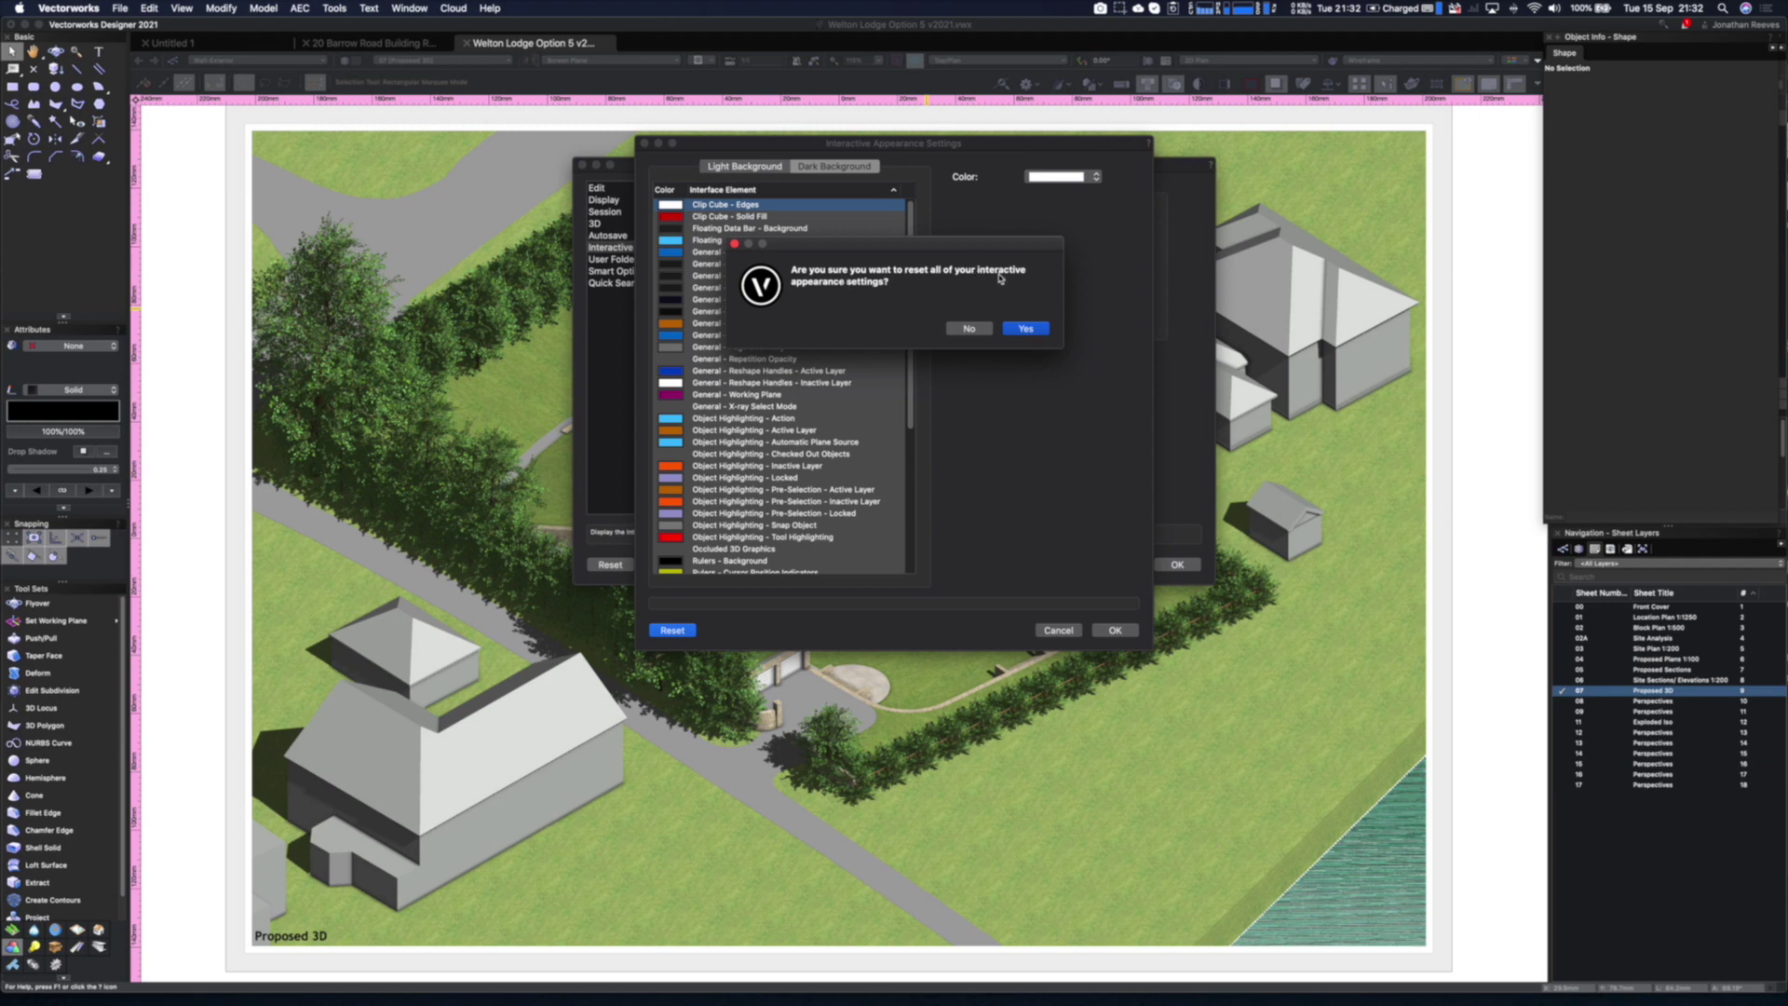
{"action": "left_click", "coordinate": [1025, 329]}
{"action": "left_click", "coordinate": [1114, 631]}
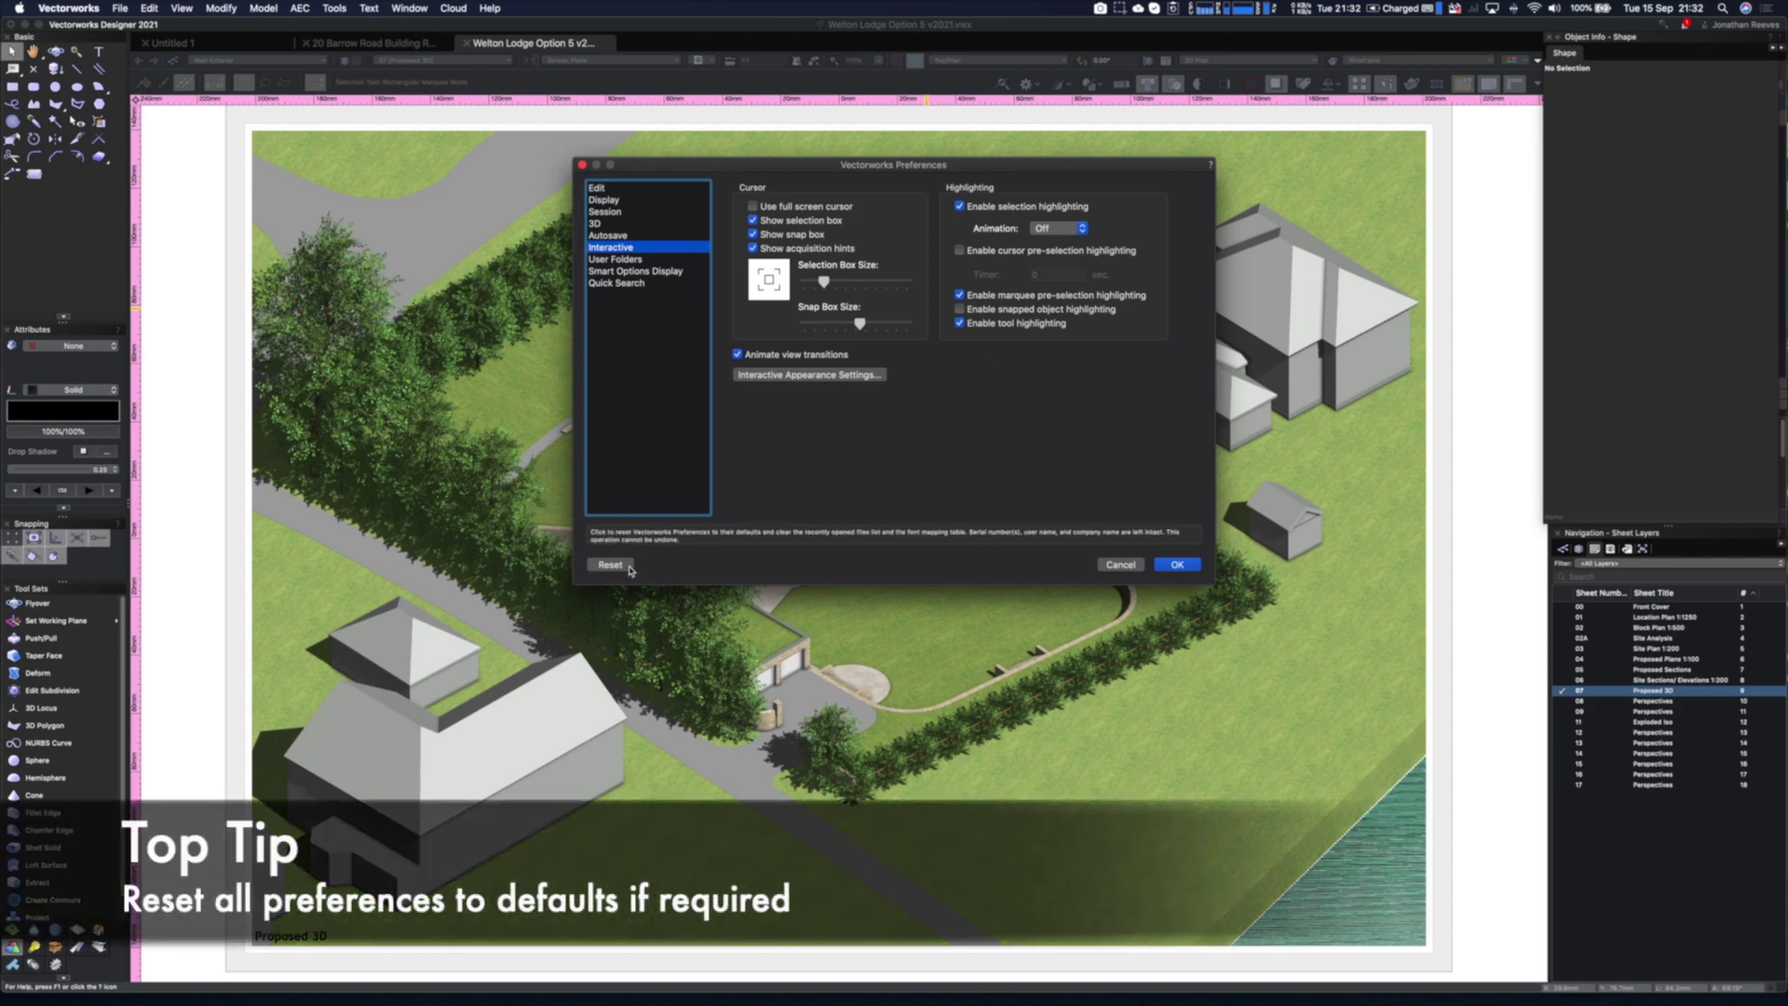
{"action": "left_click", "coordinate": [834, 376]}
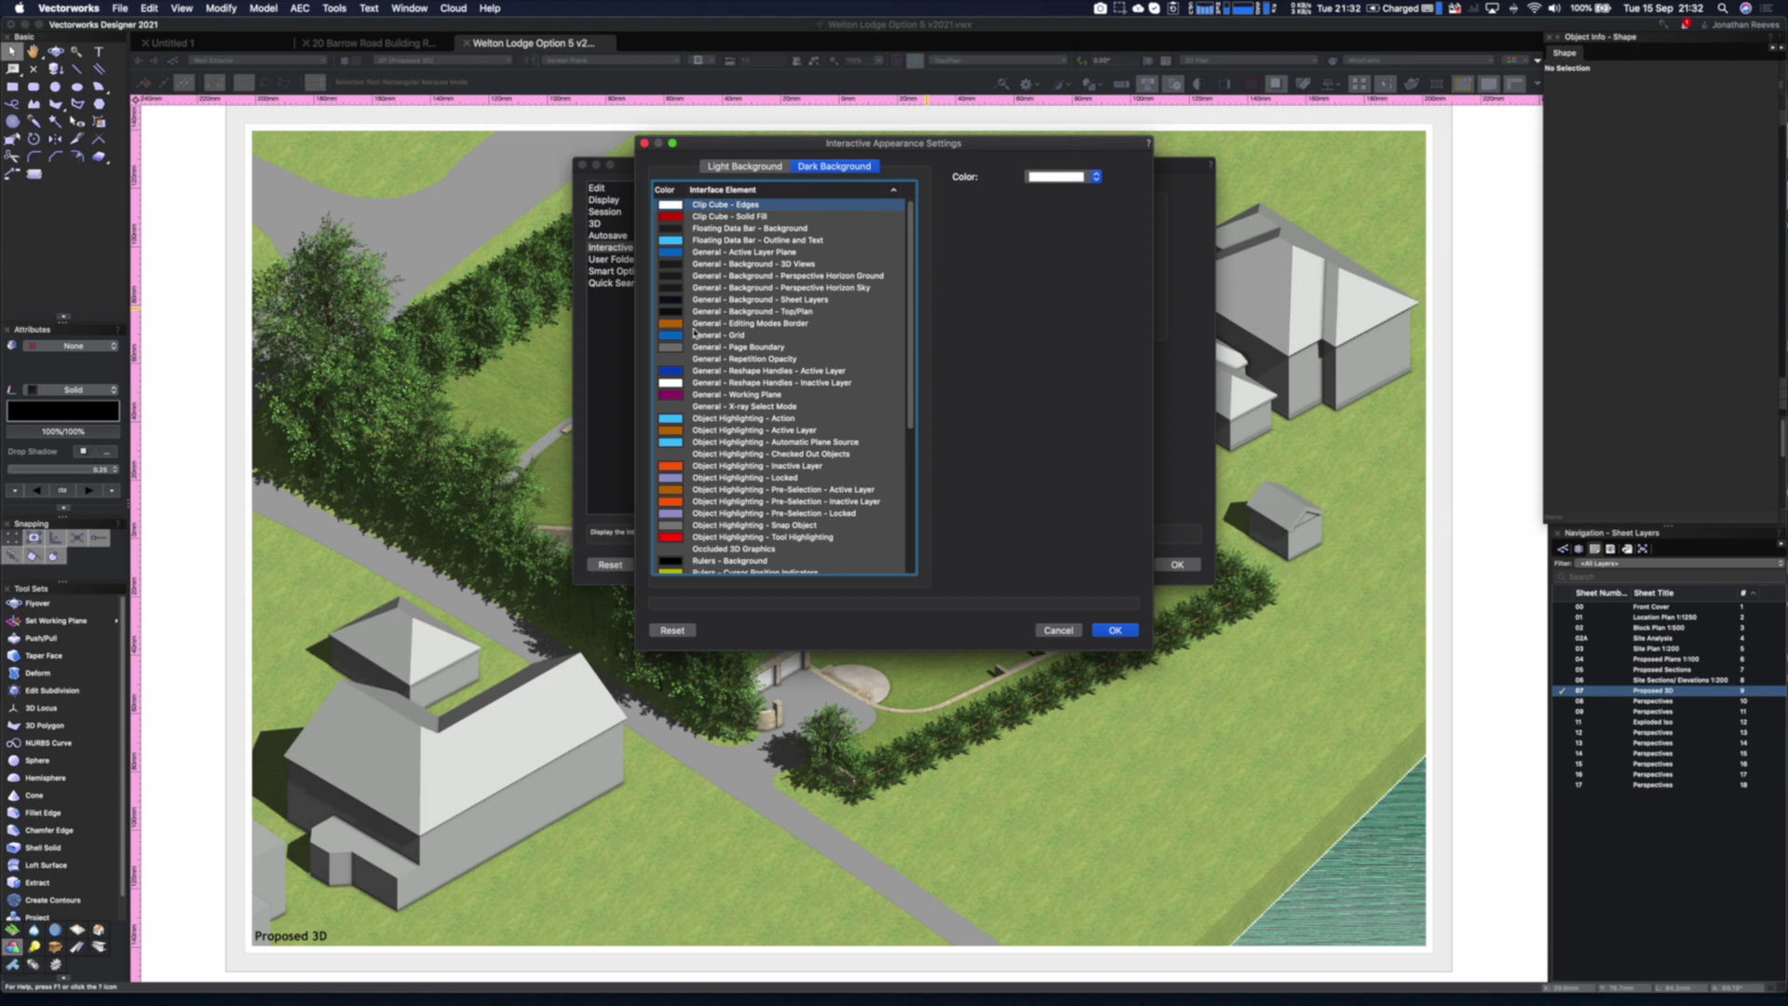
{"action": "left_click", "coordinate": [1076, 634]}
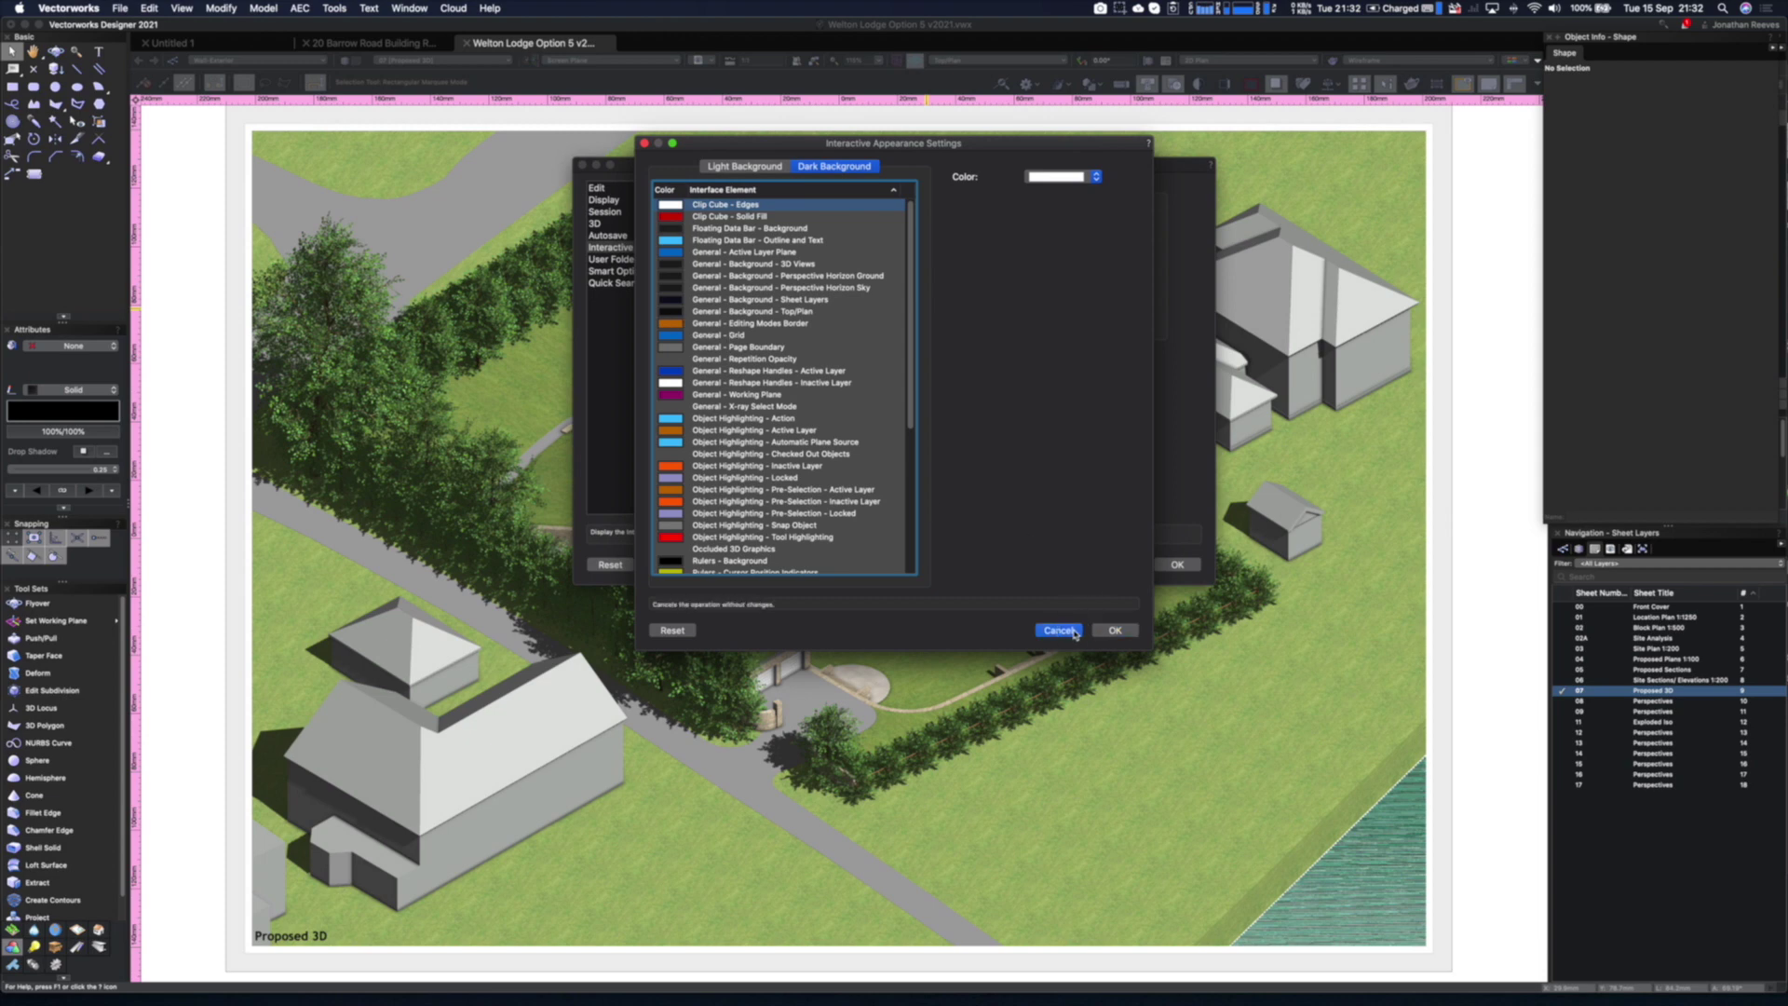
{"action": "left_click", "coordinate": [1178, 566]}
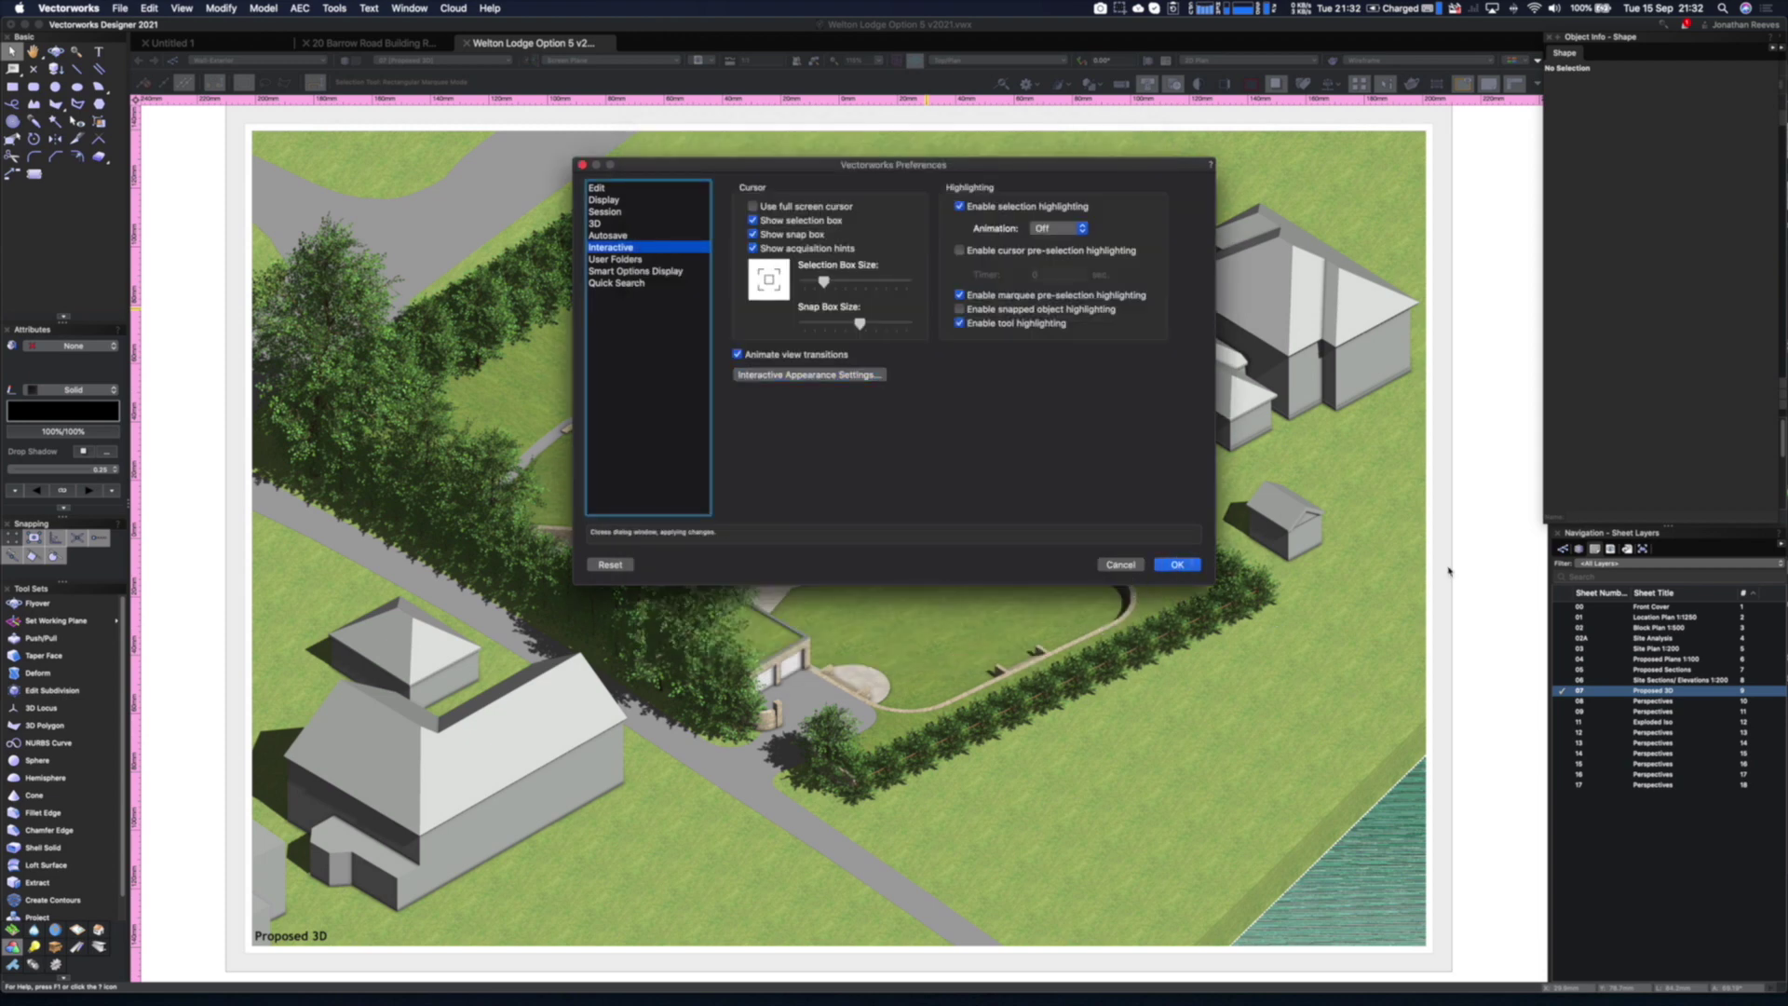
{"action": "left_click", "coordinate": [1187, 565]}
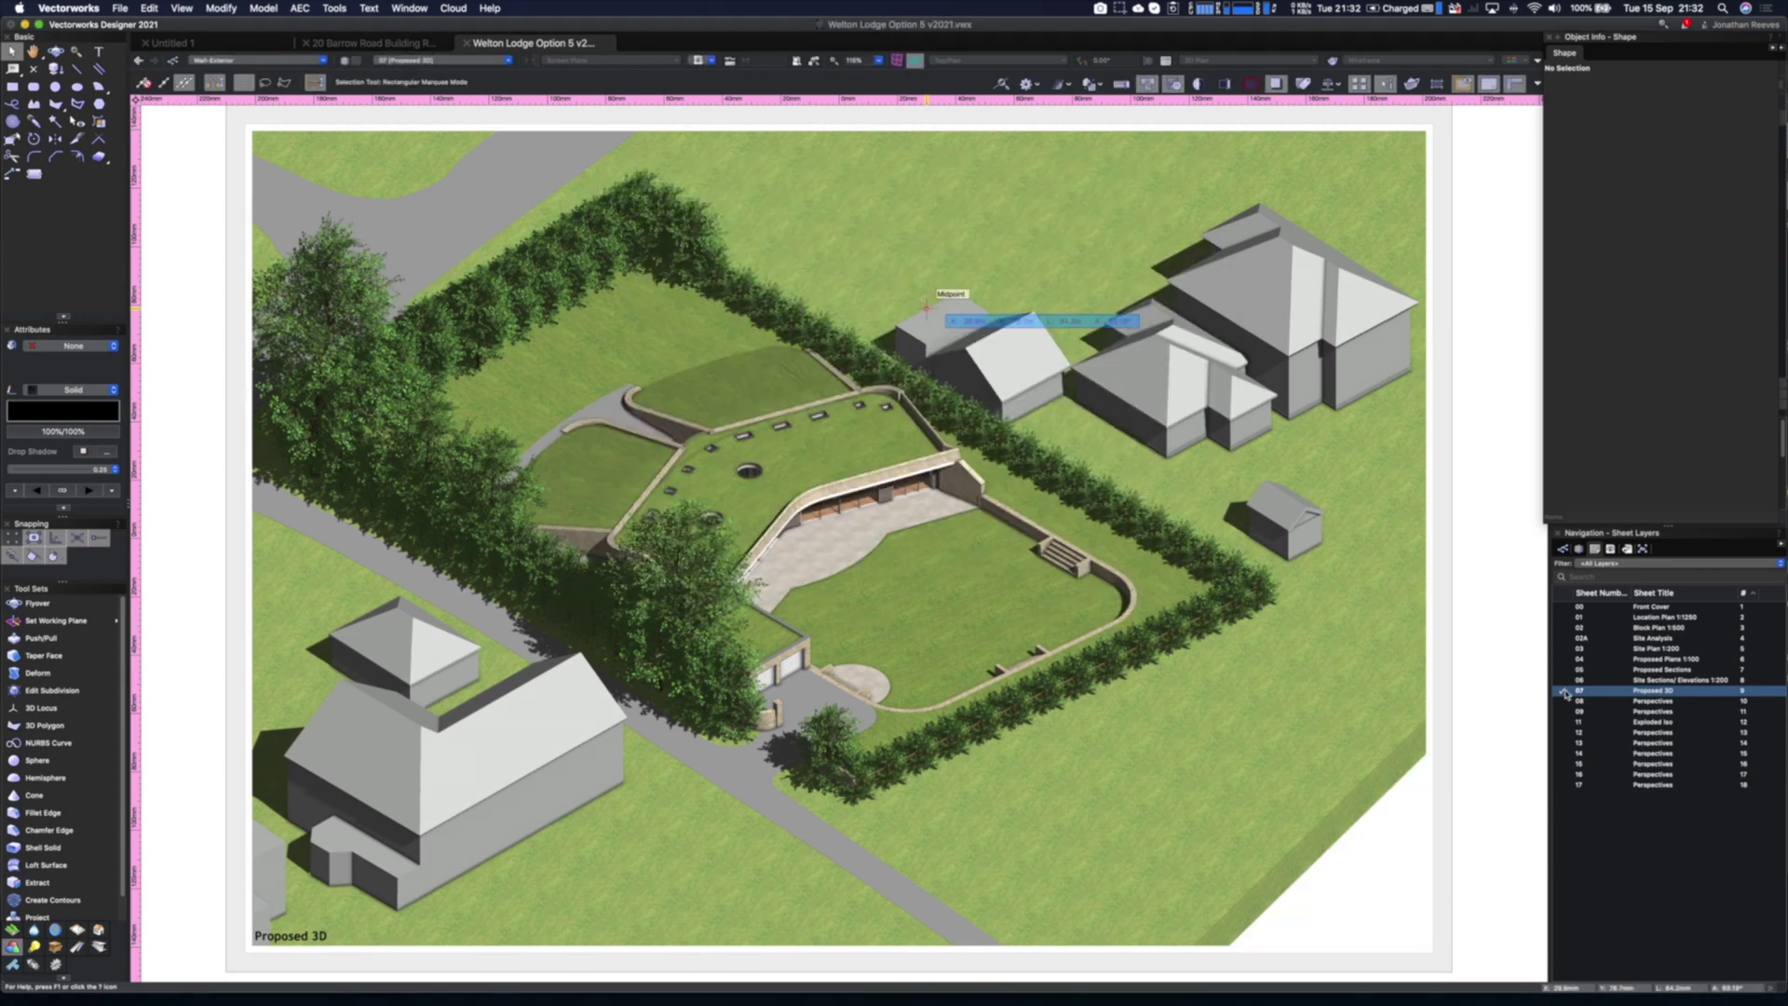
Open Perspectives sheet 12 and turn off the image effects applied to its rendered perspective image
{"action": "double_click", "coordinate": [1647, 734]}
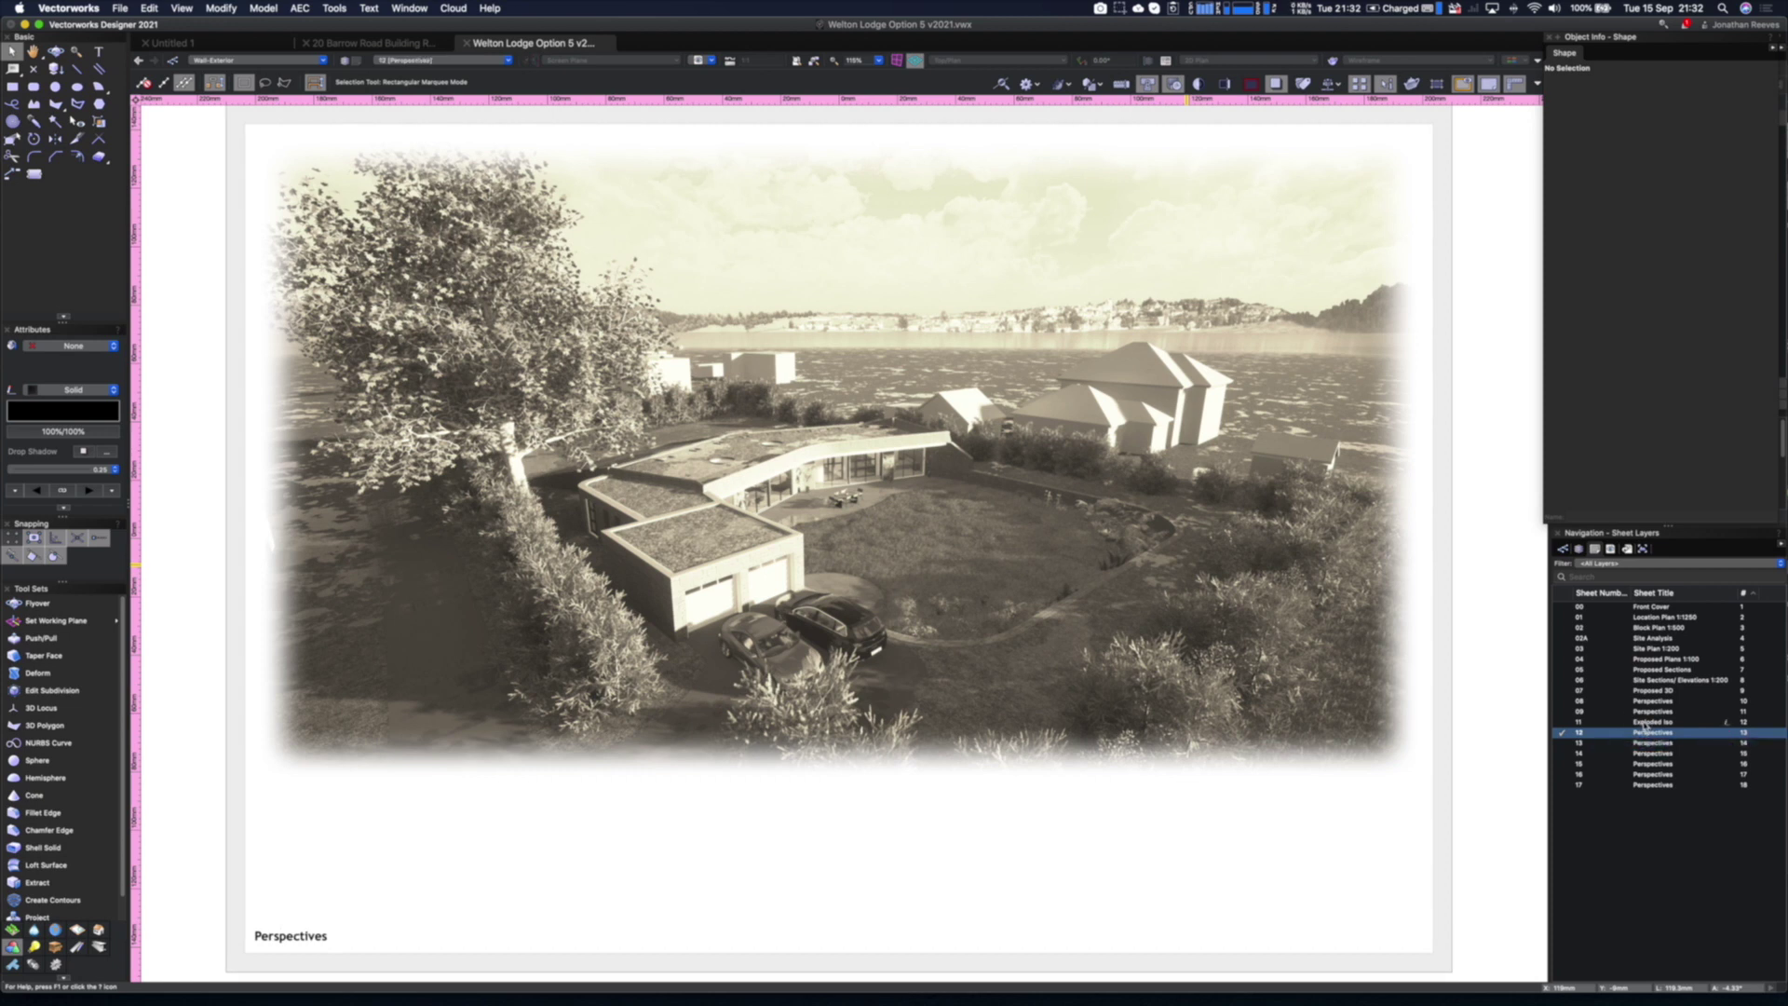
{"action": "left_click", "coordinate": [1644, 724]}
{"action": "left_click", "coordinate": [1646, 734]}
{"action": "left_click", "coordinate": [881, 510]}
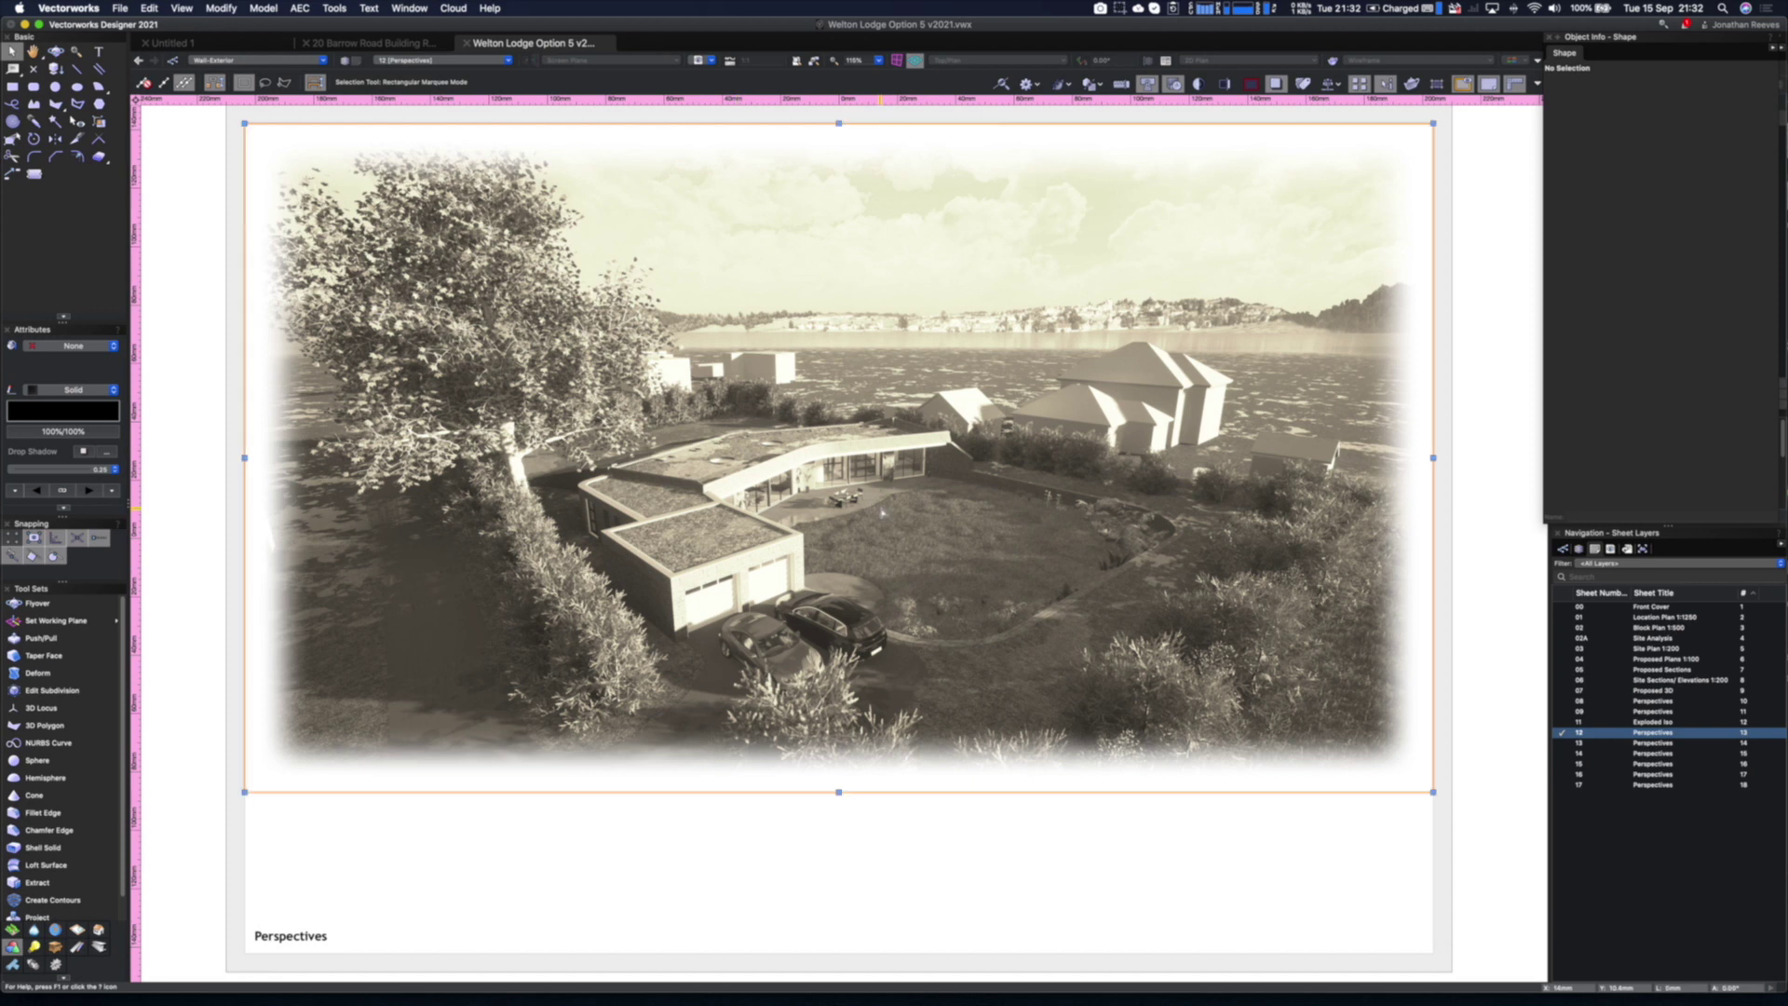
{"action": "key", "text": "c"}
{"action": "left_click_drag", "start_coordinate": [877, 509], "coordinate": [1125, 296]}
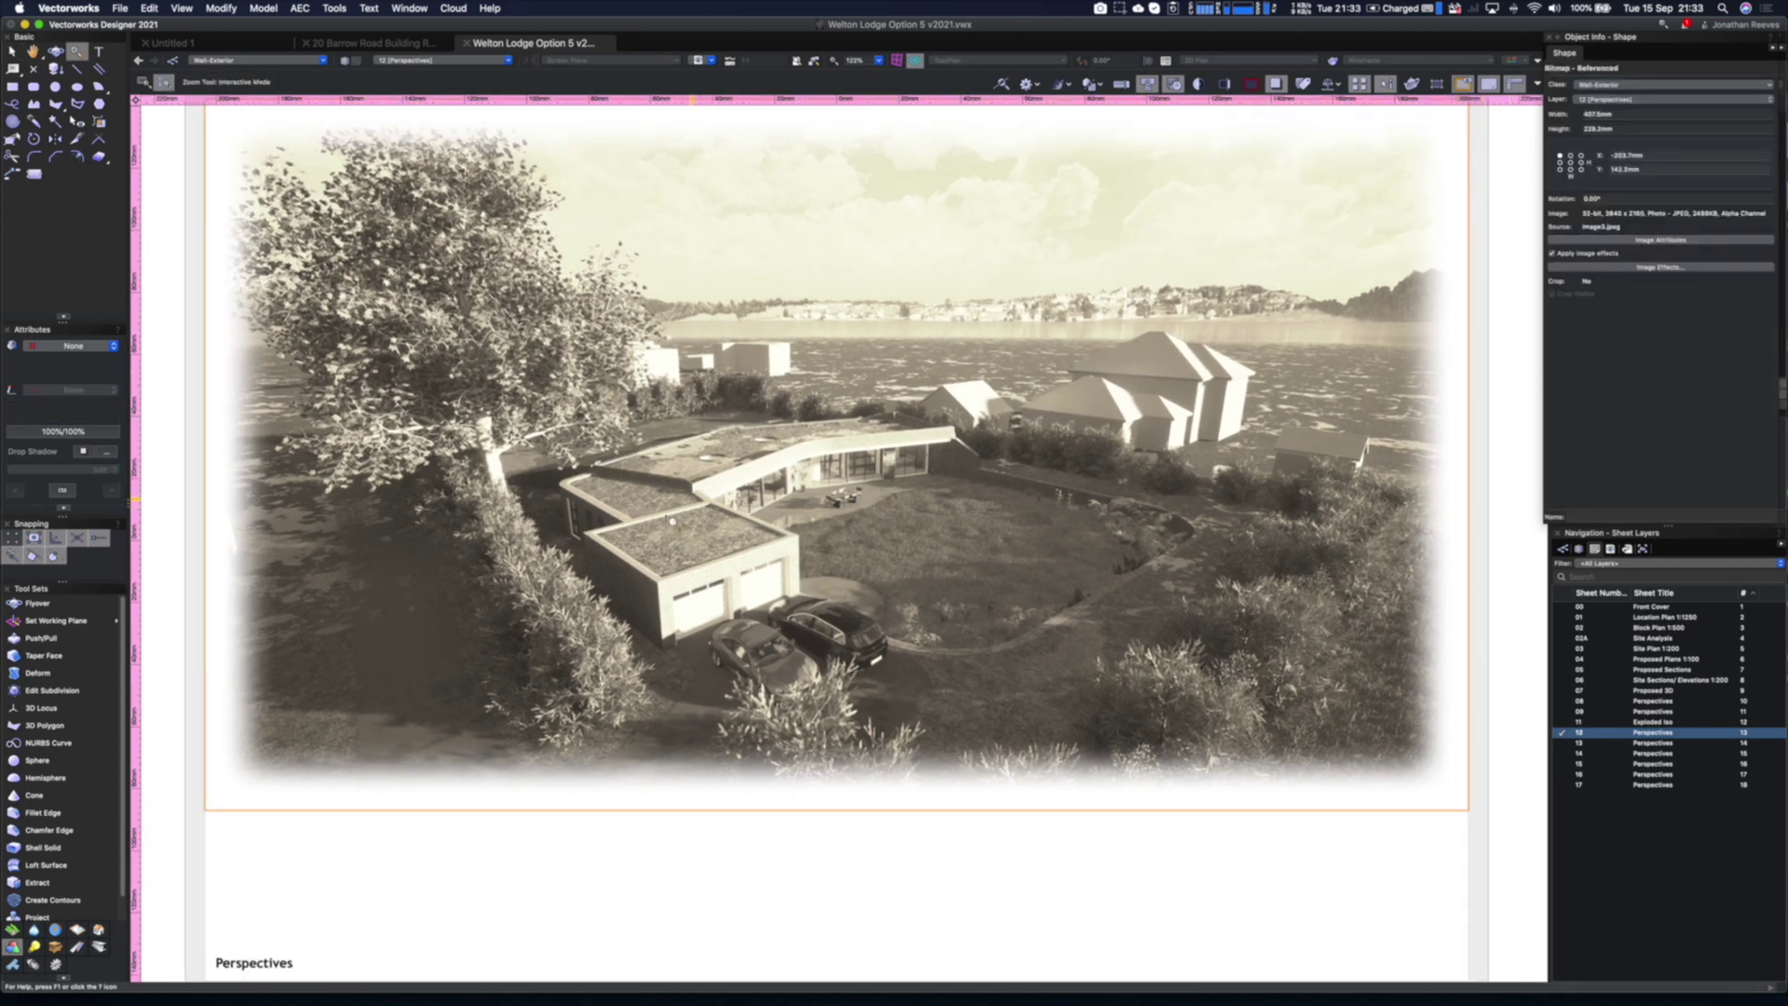
{"action": "left_click", "coordinate": [1553, 255]}
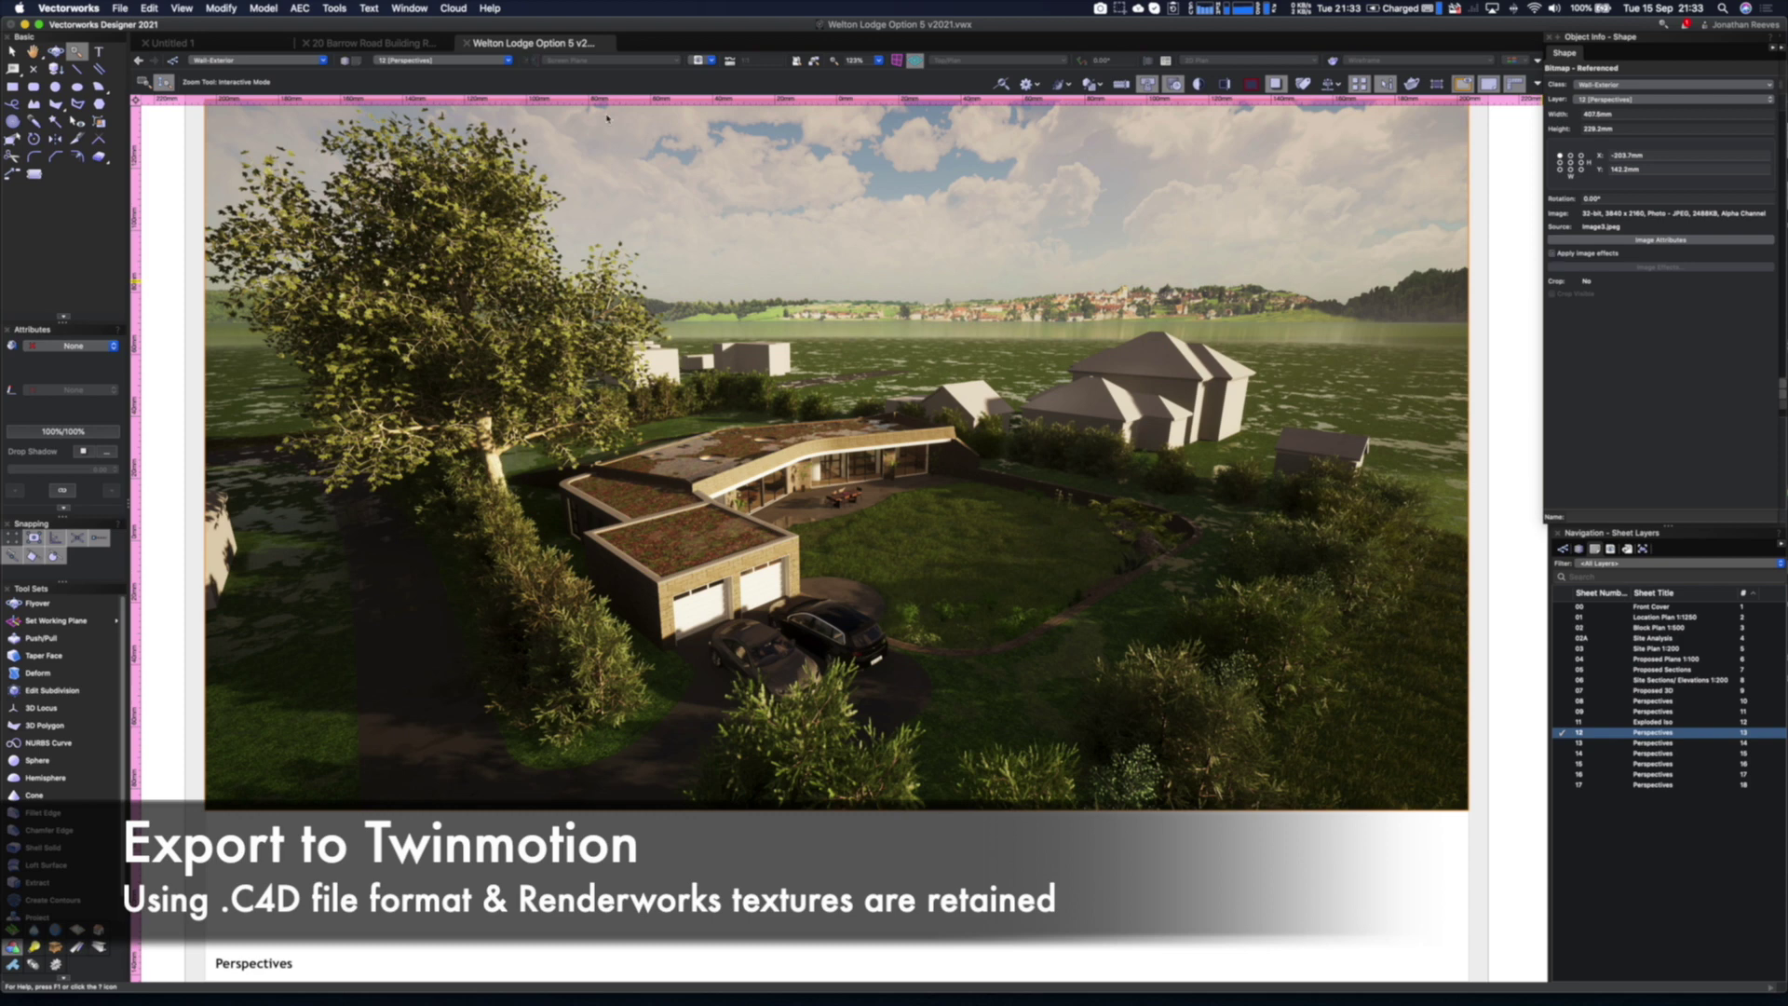
Look up the Cinema 4D (3D only) export option, dismiss it without exporting, and view the rendered perspective closer
{"action": "left_click", "coordinate": [125, 6]}
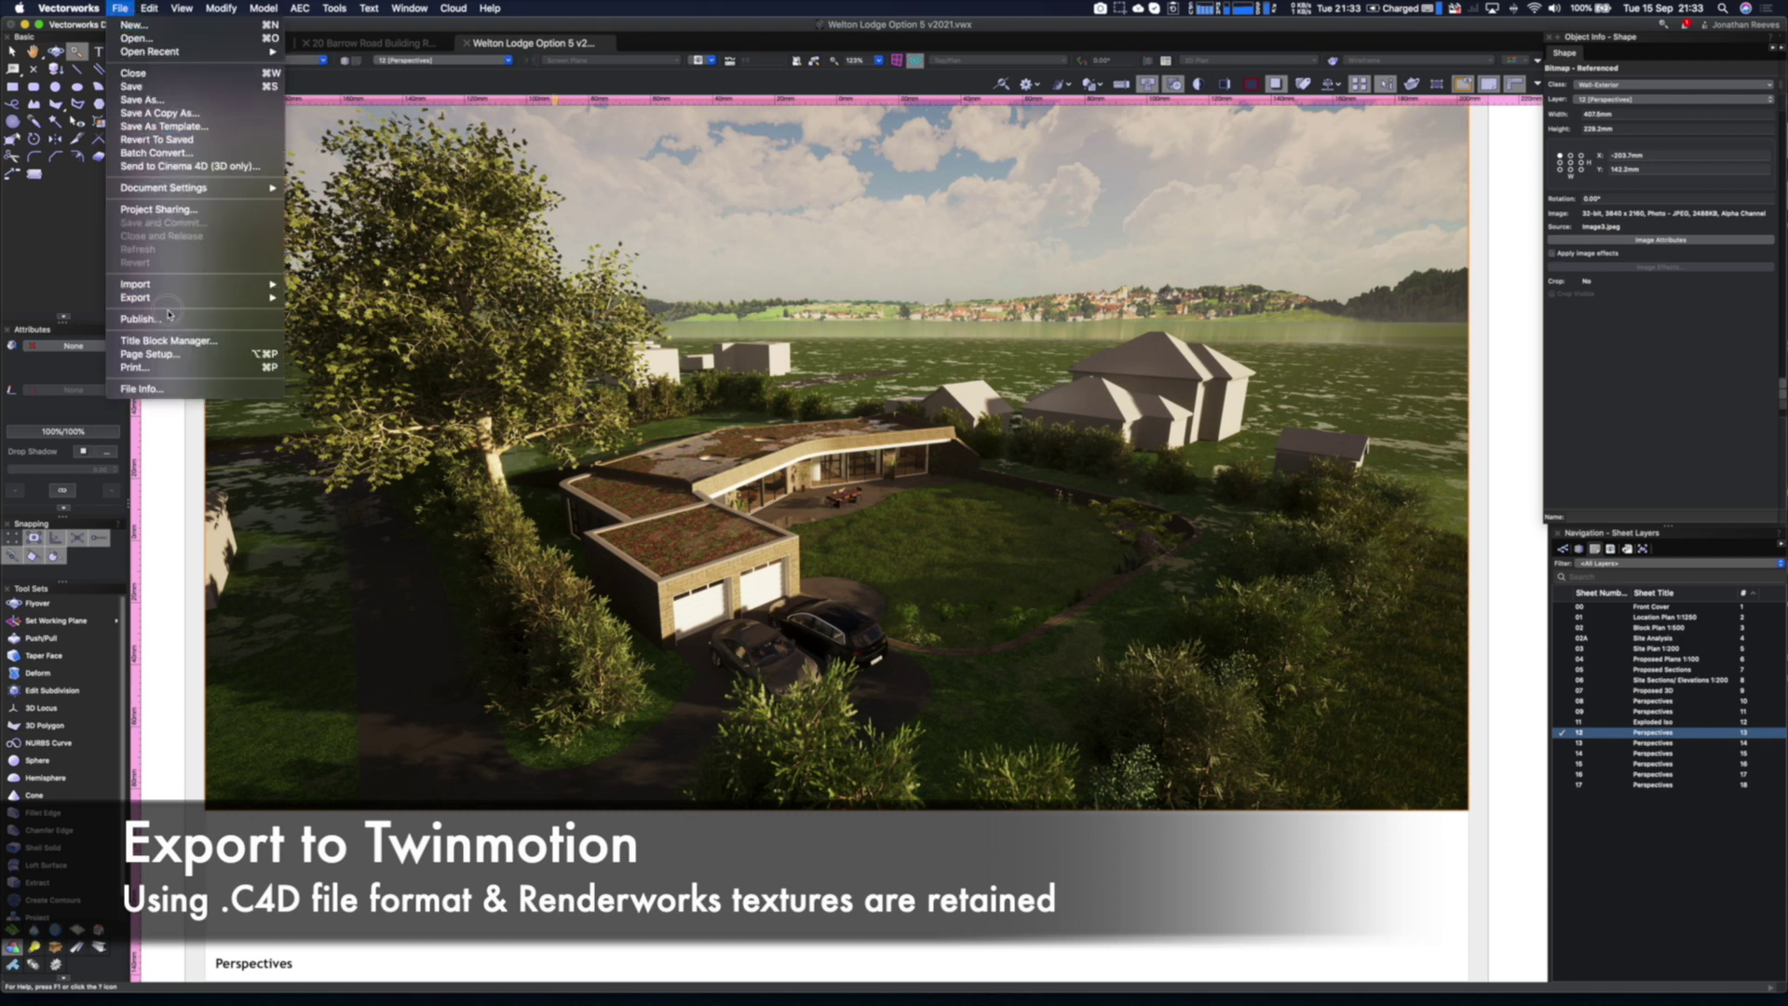
{"action": "mouse_move", "coordinate": [186, 297]}
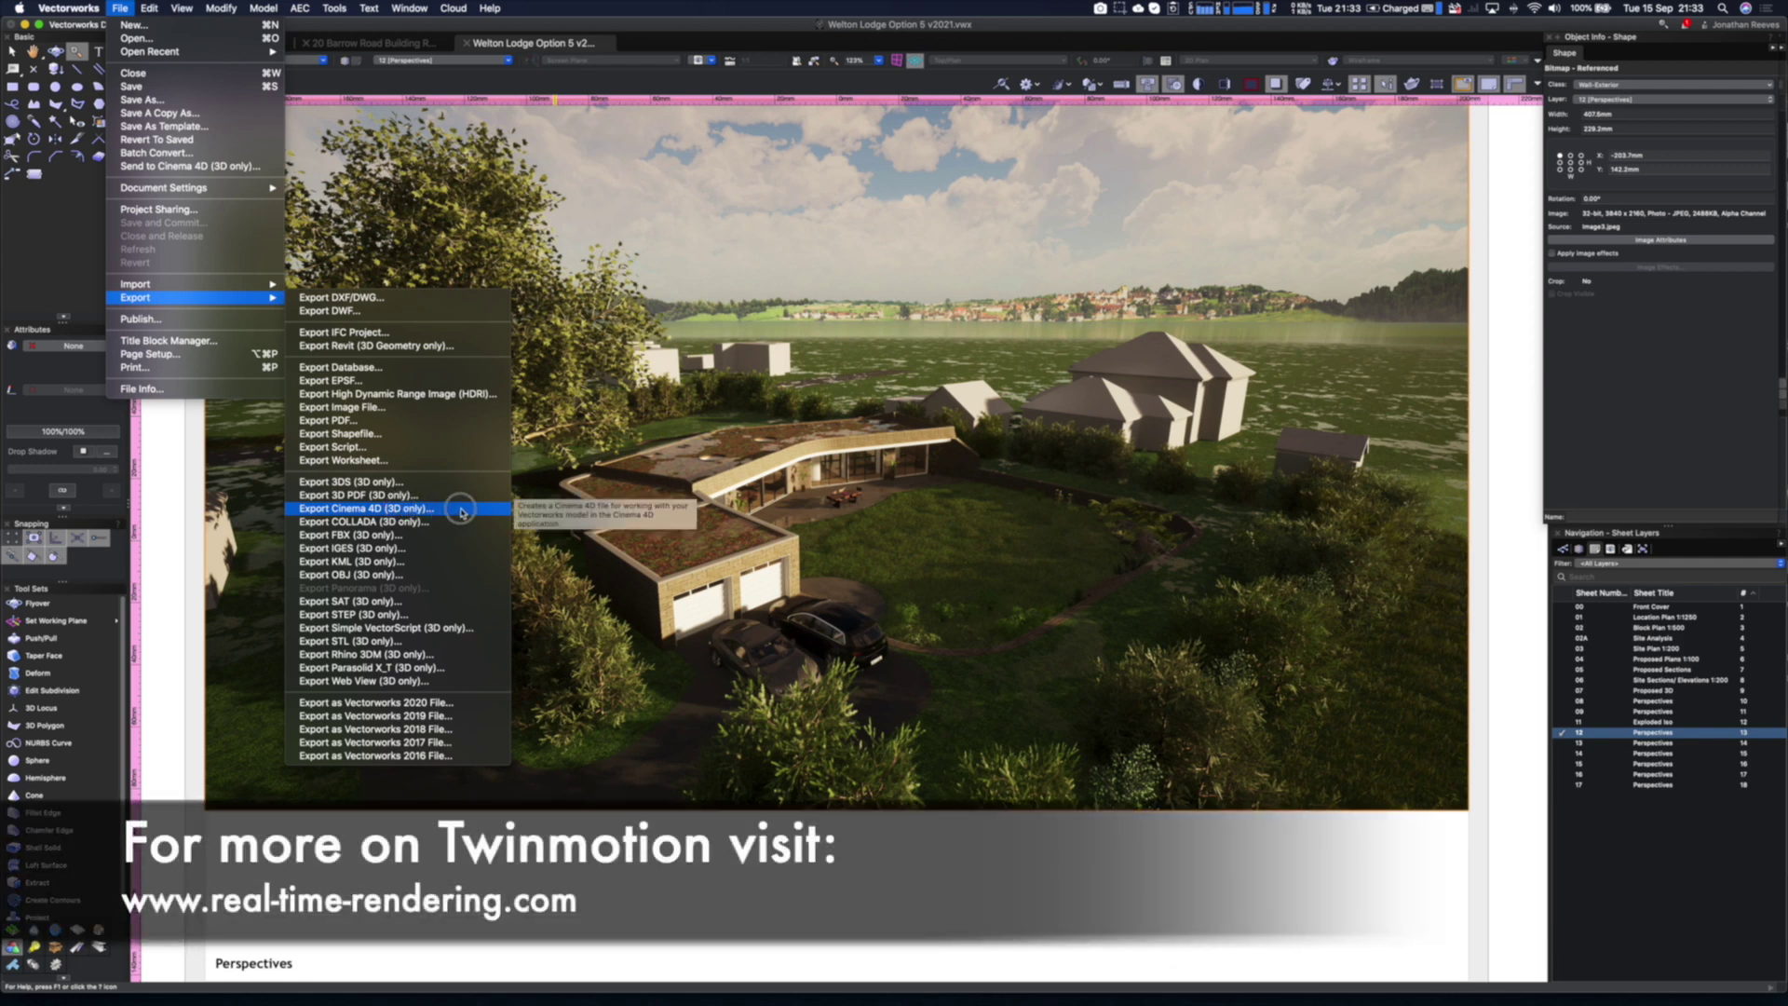
{"action": "left_click", "coordinate": [993, 433]}
{"action": "scroll", "coordinate": [810, 503], "scroll_direction": "up", "scroll_amount": 2}
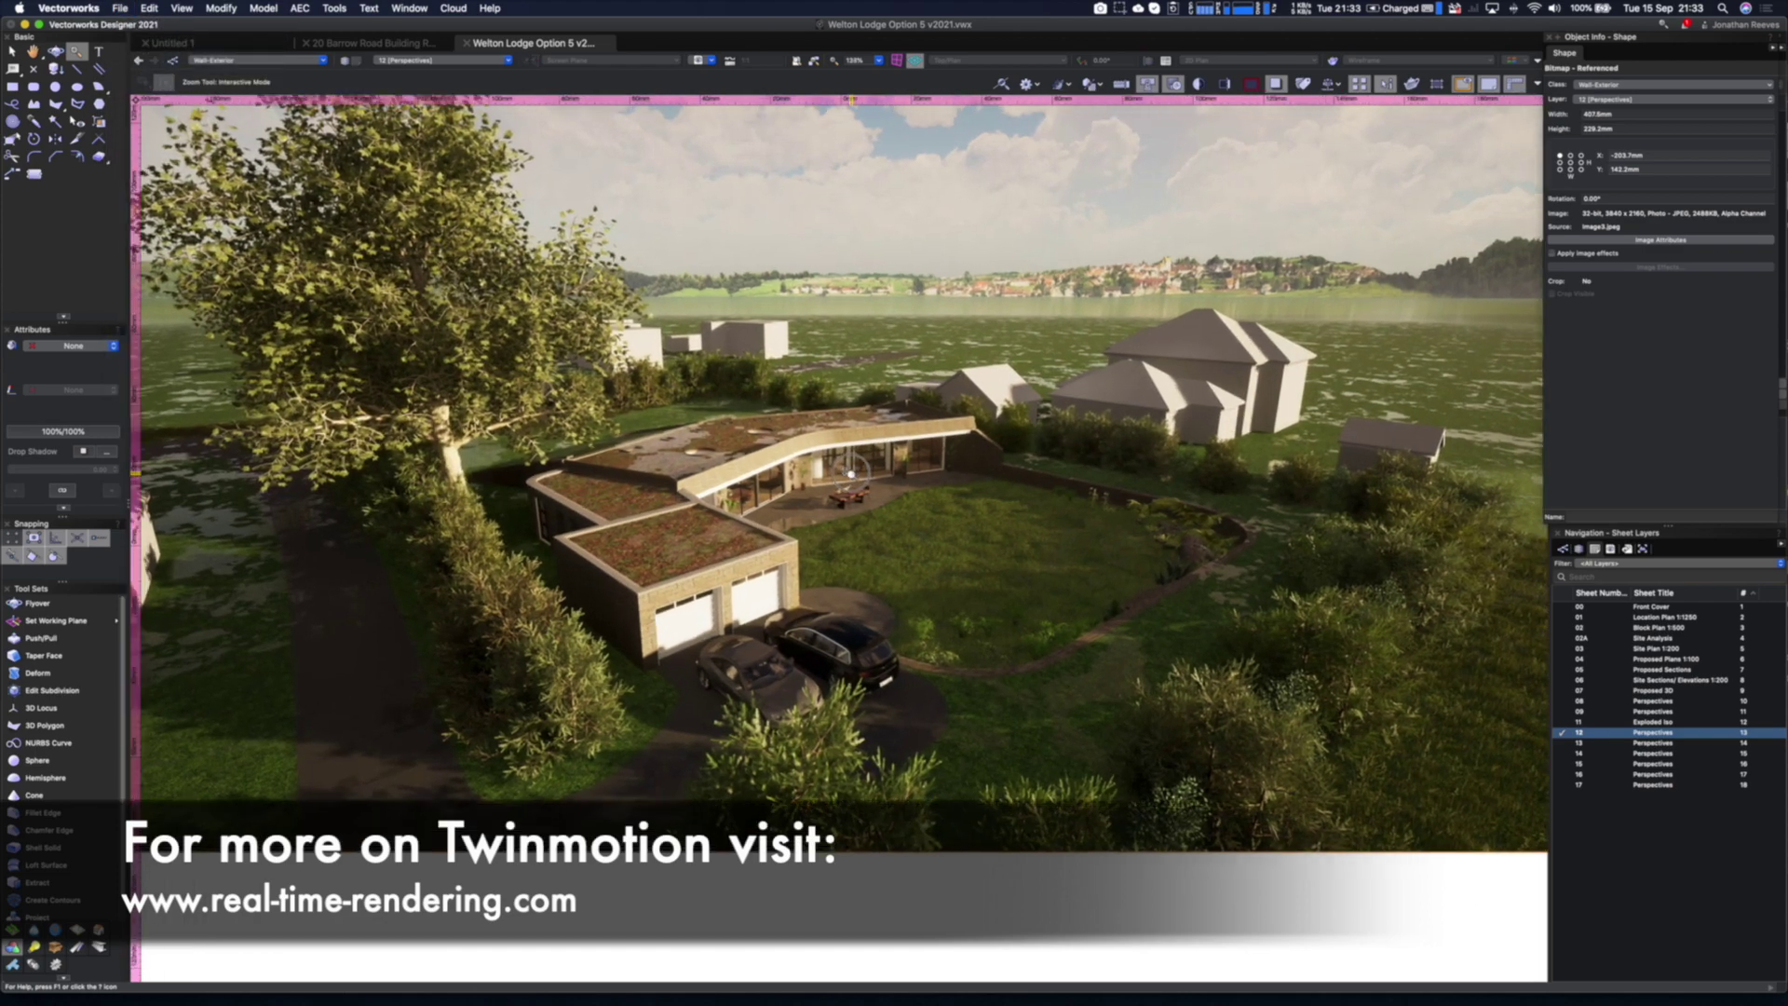
Turn image effects back on for sheet 12's perspective image and lower its Exposure and Soft Edges
{"action": "scroll", "coordinate": [881, 463], "scroll_direction": "down", "scroll_amount": 2}
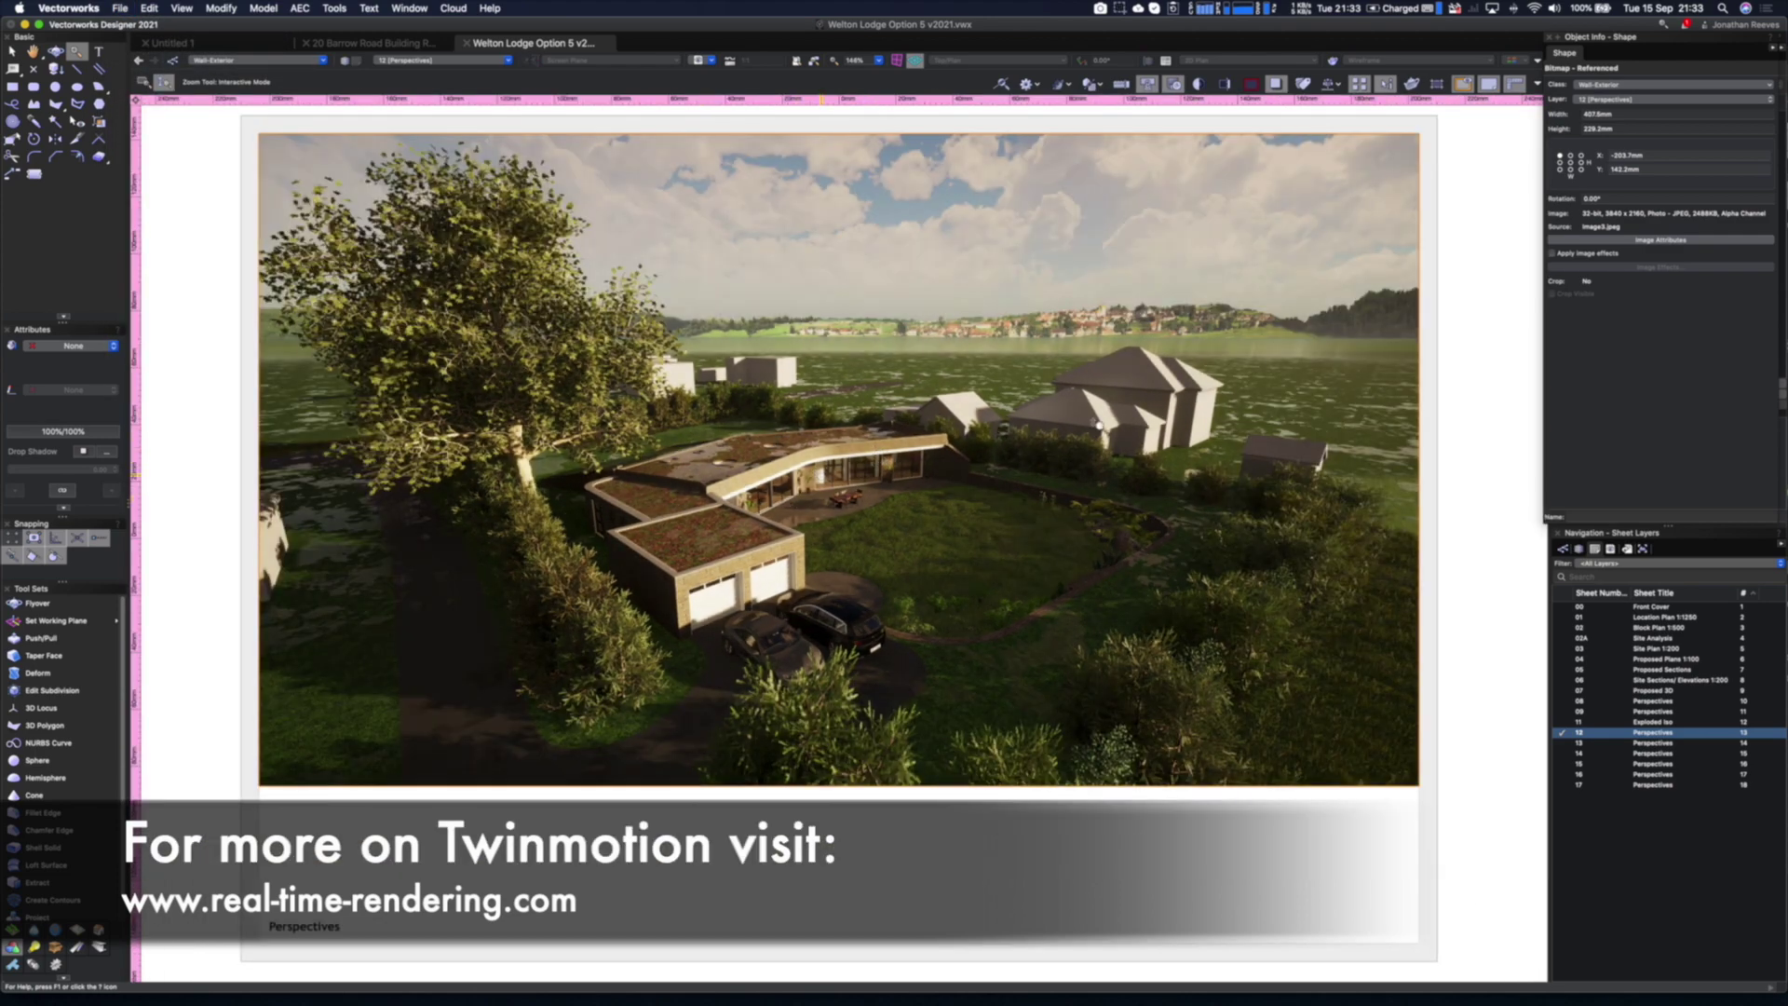
{"action": "left_click", "coordinate": [1552, 254]}
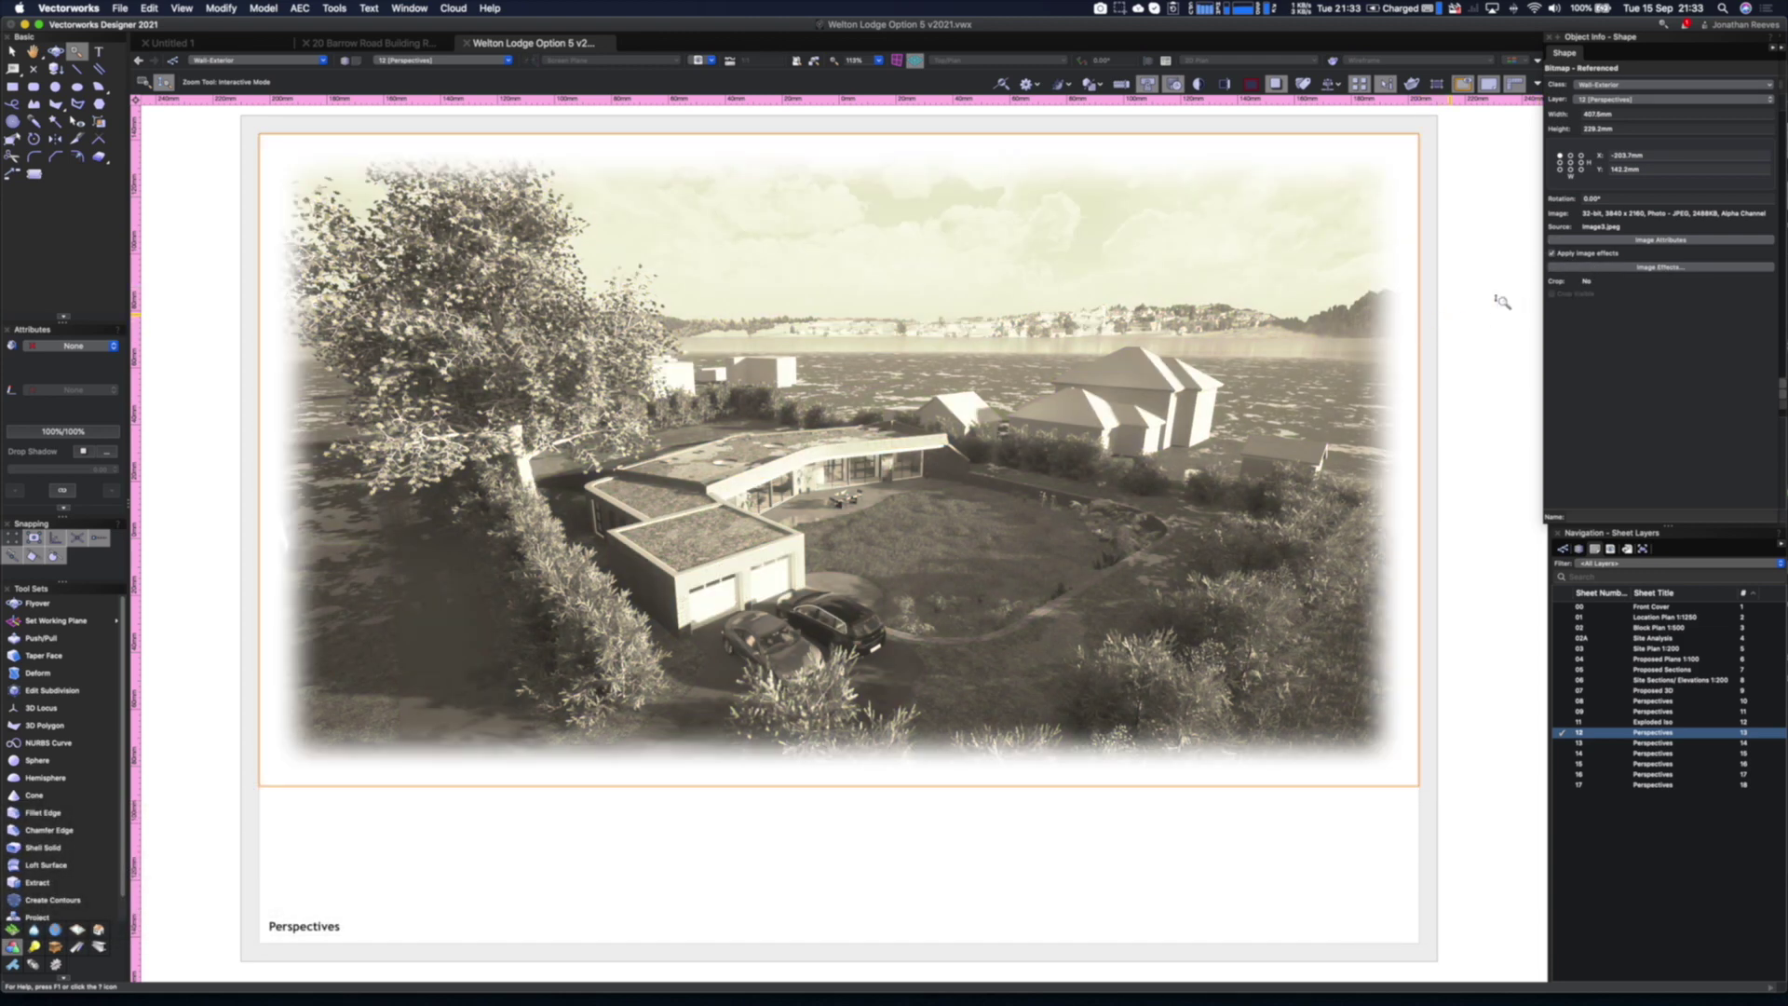
{"action": "left_click", "coordinate": [1620, 269]}
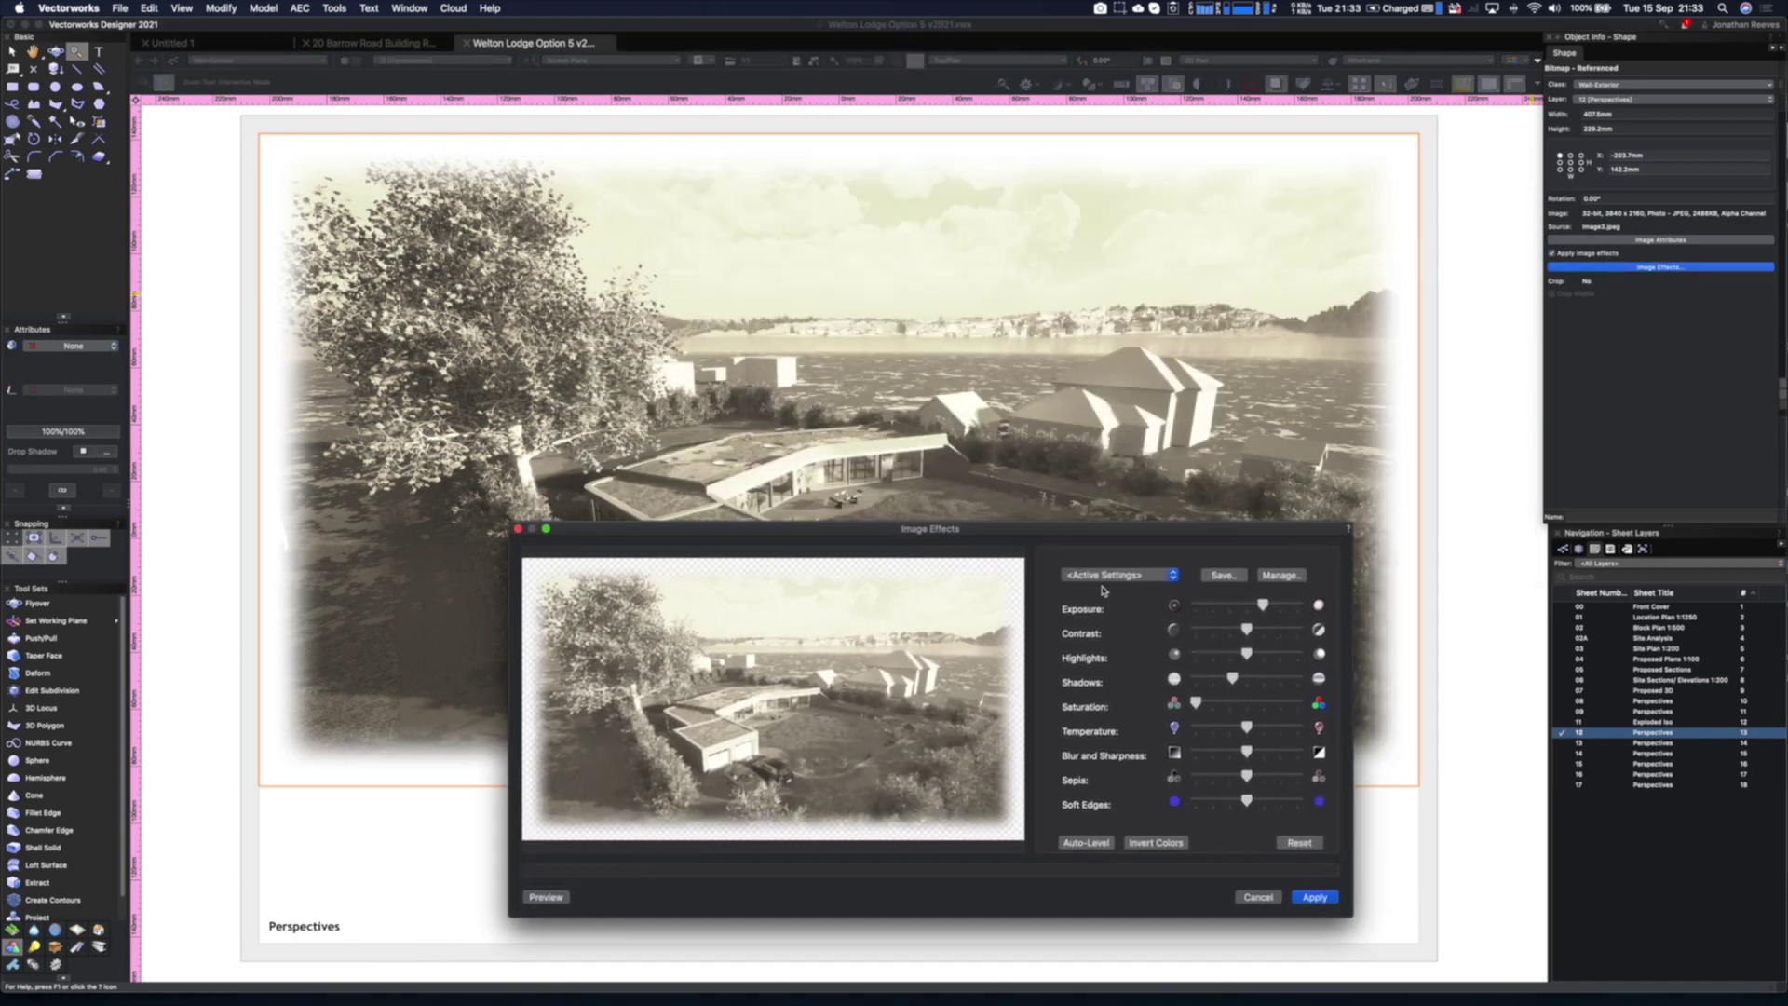
{"action": "left_click_drag", "start_coordinate": [1249, 608], "coordinate": [1219, 606]}
{"action": "left_click_drag", "start_coordinate": [1250, 807], "coordinate": [1223, 807]}
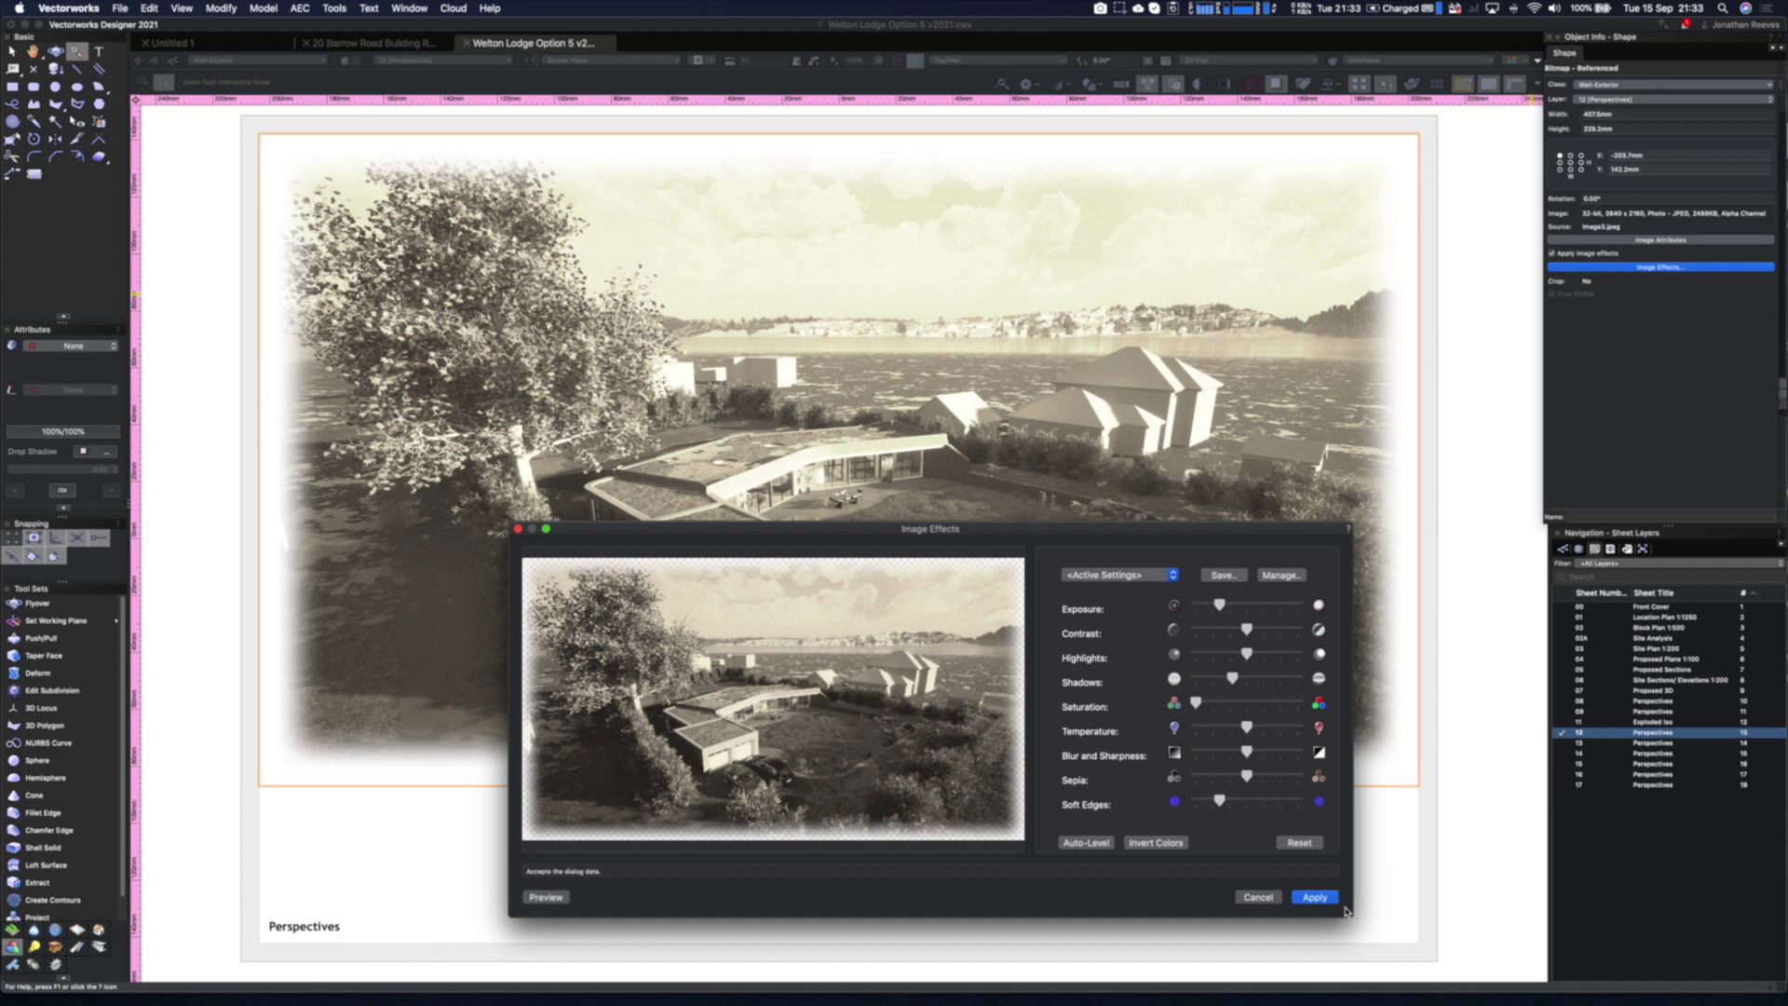
{"action": "key", "text": "Return"}
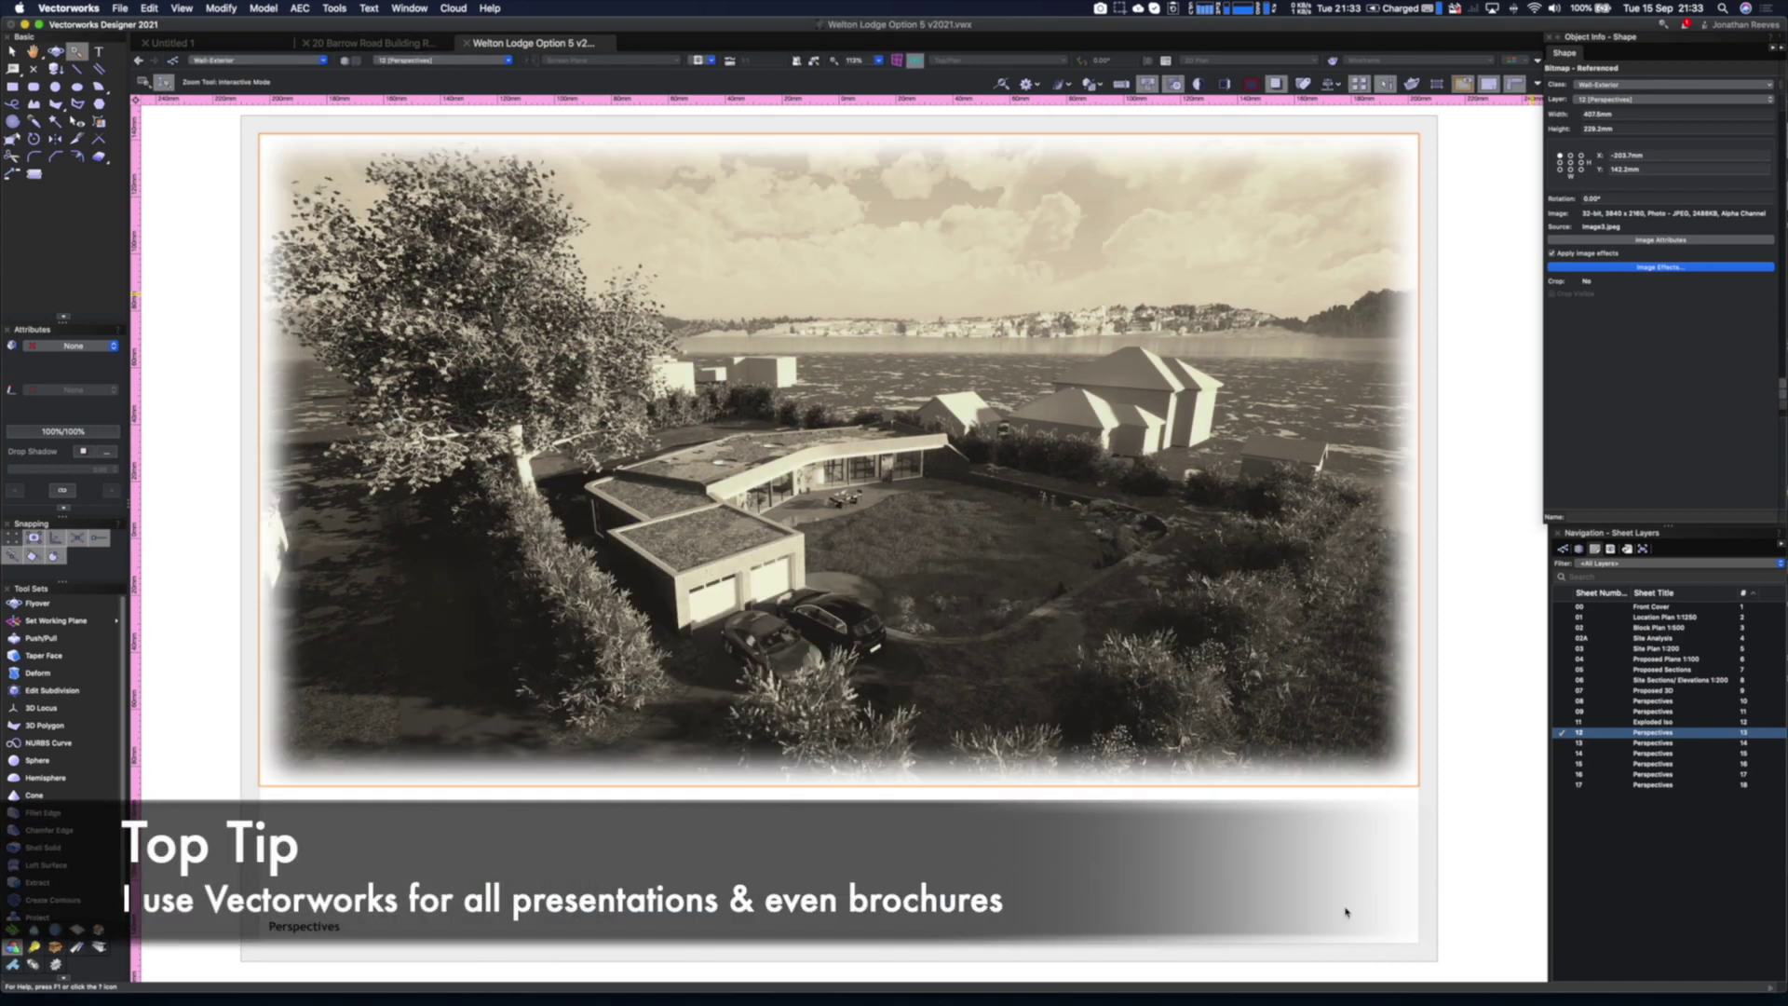
View Perspectives sheet 13 and open Perspectives sheet 14
{"action": "left_click", "coordinate": [1670, 744]}
{"action": "double_click", "coordinate": [1670, 745]}
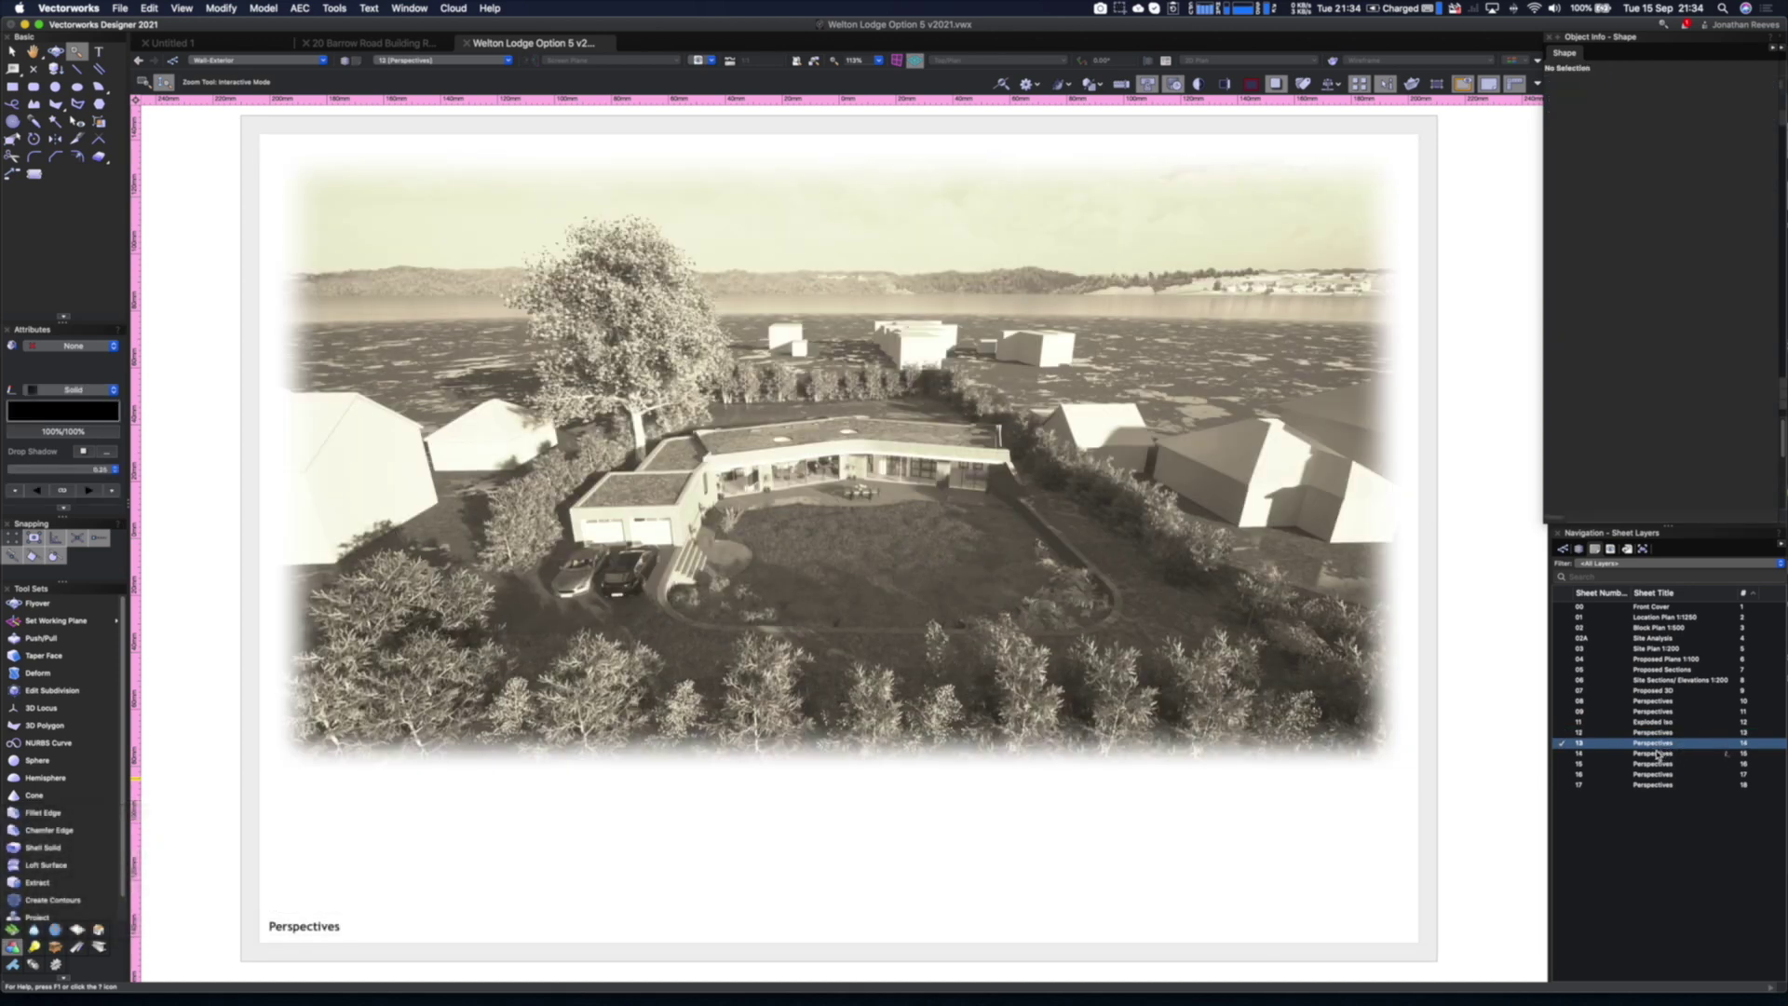
{"action": "left_click", "coordinate": [1656, 755]}
{"action": "double_click", "coordinate": [1656, 755]}
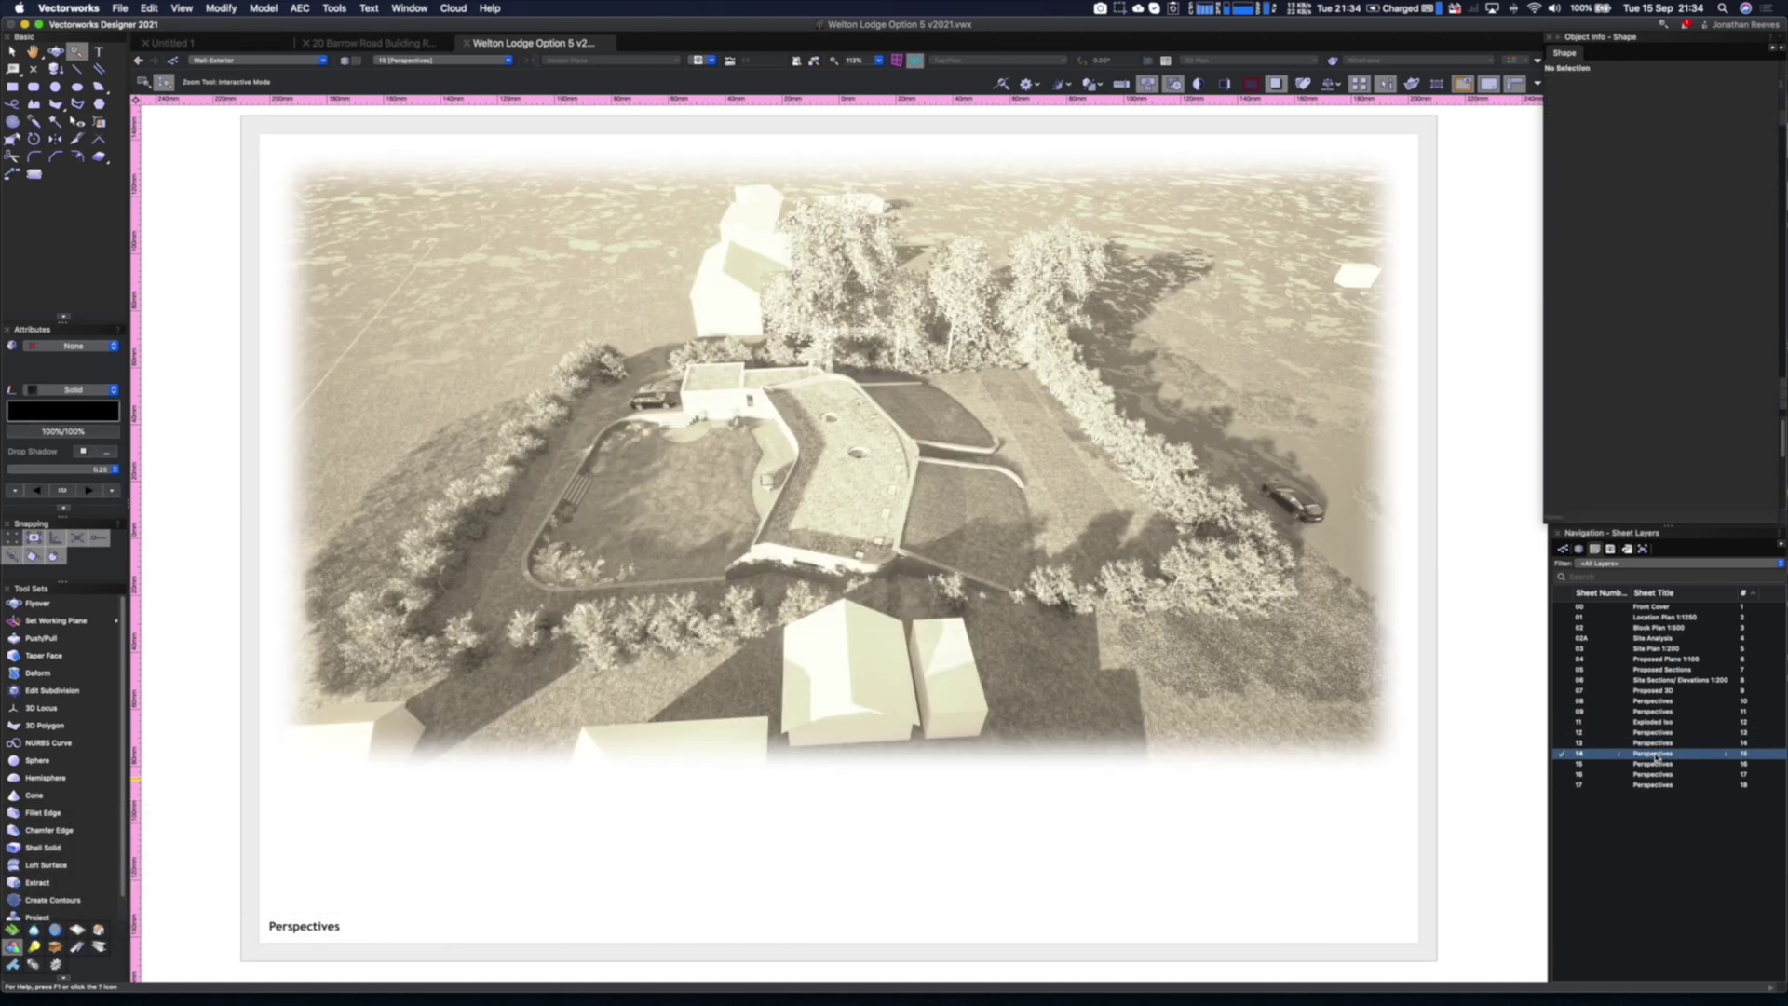
Turn off the image effects applied to the aerial perspective image on sheet 14
{"action": "key", "text": "x"}
{"action": "left_click", "coordinate": [1264, 575]}
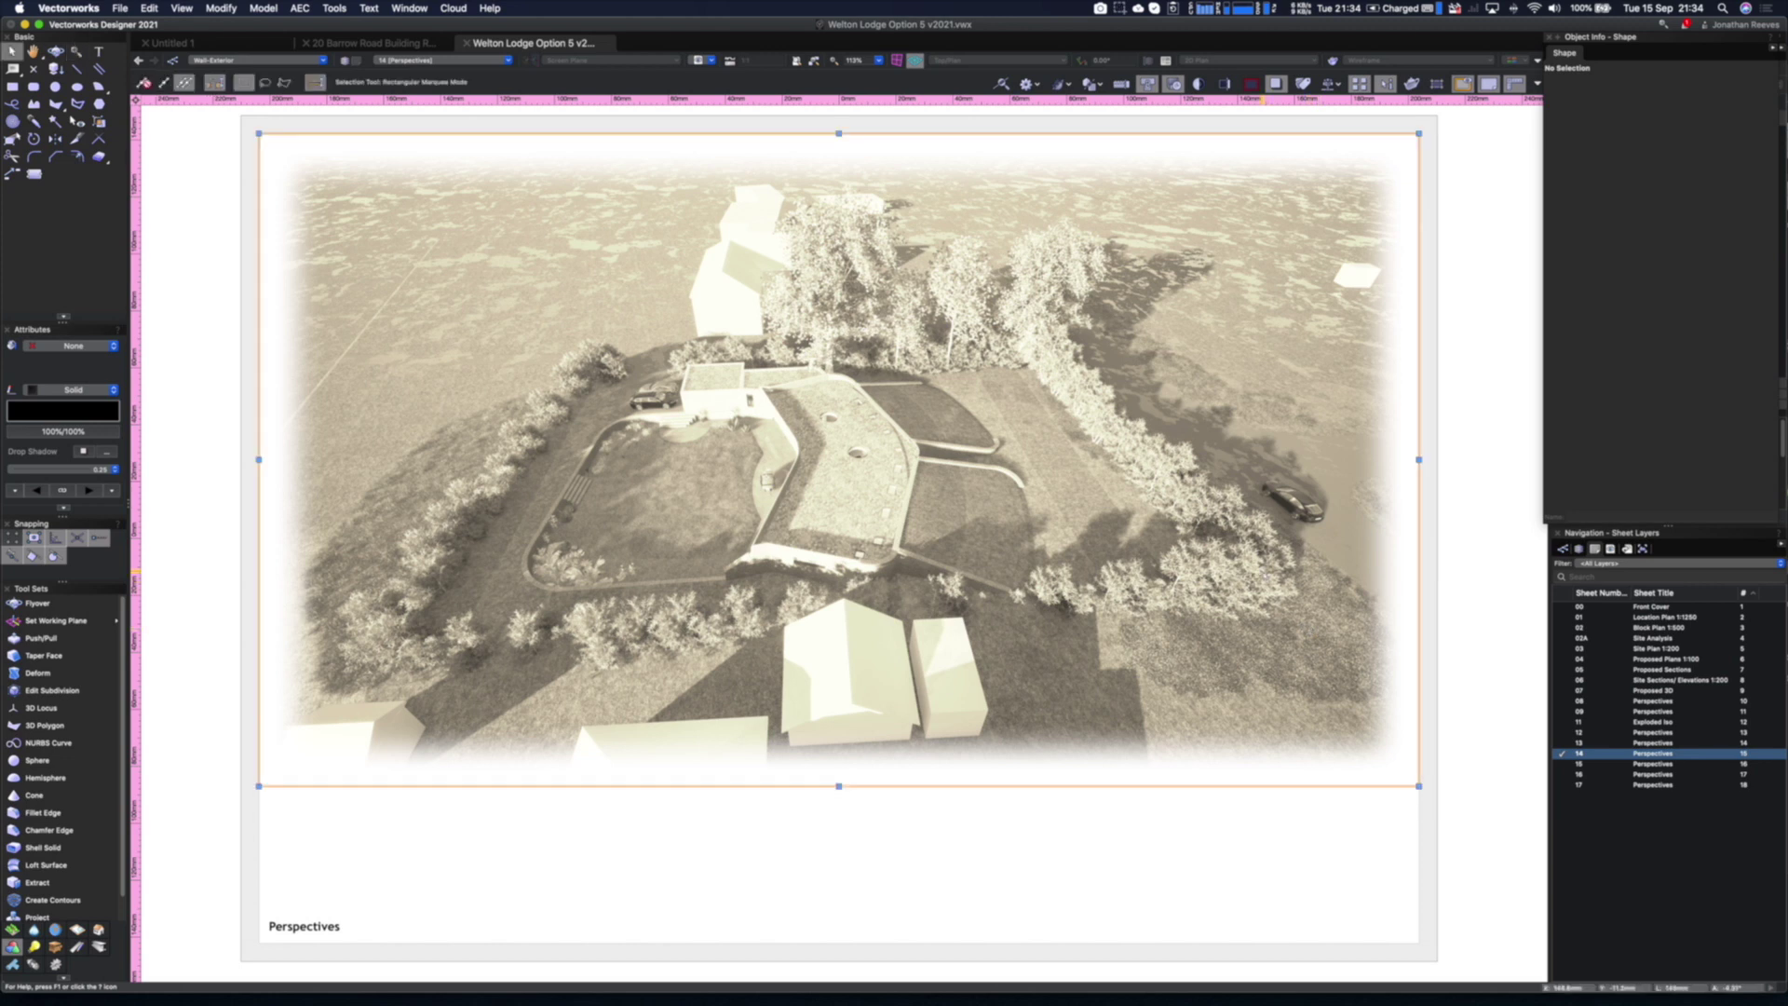
{"action": "left_click", "coordinate": [1553, 253]}
{"action": "left_click", "coordinate": [1552, 255]}
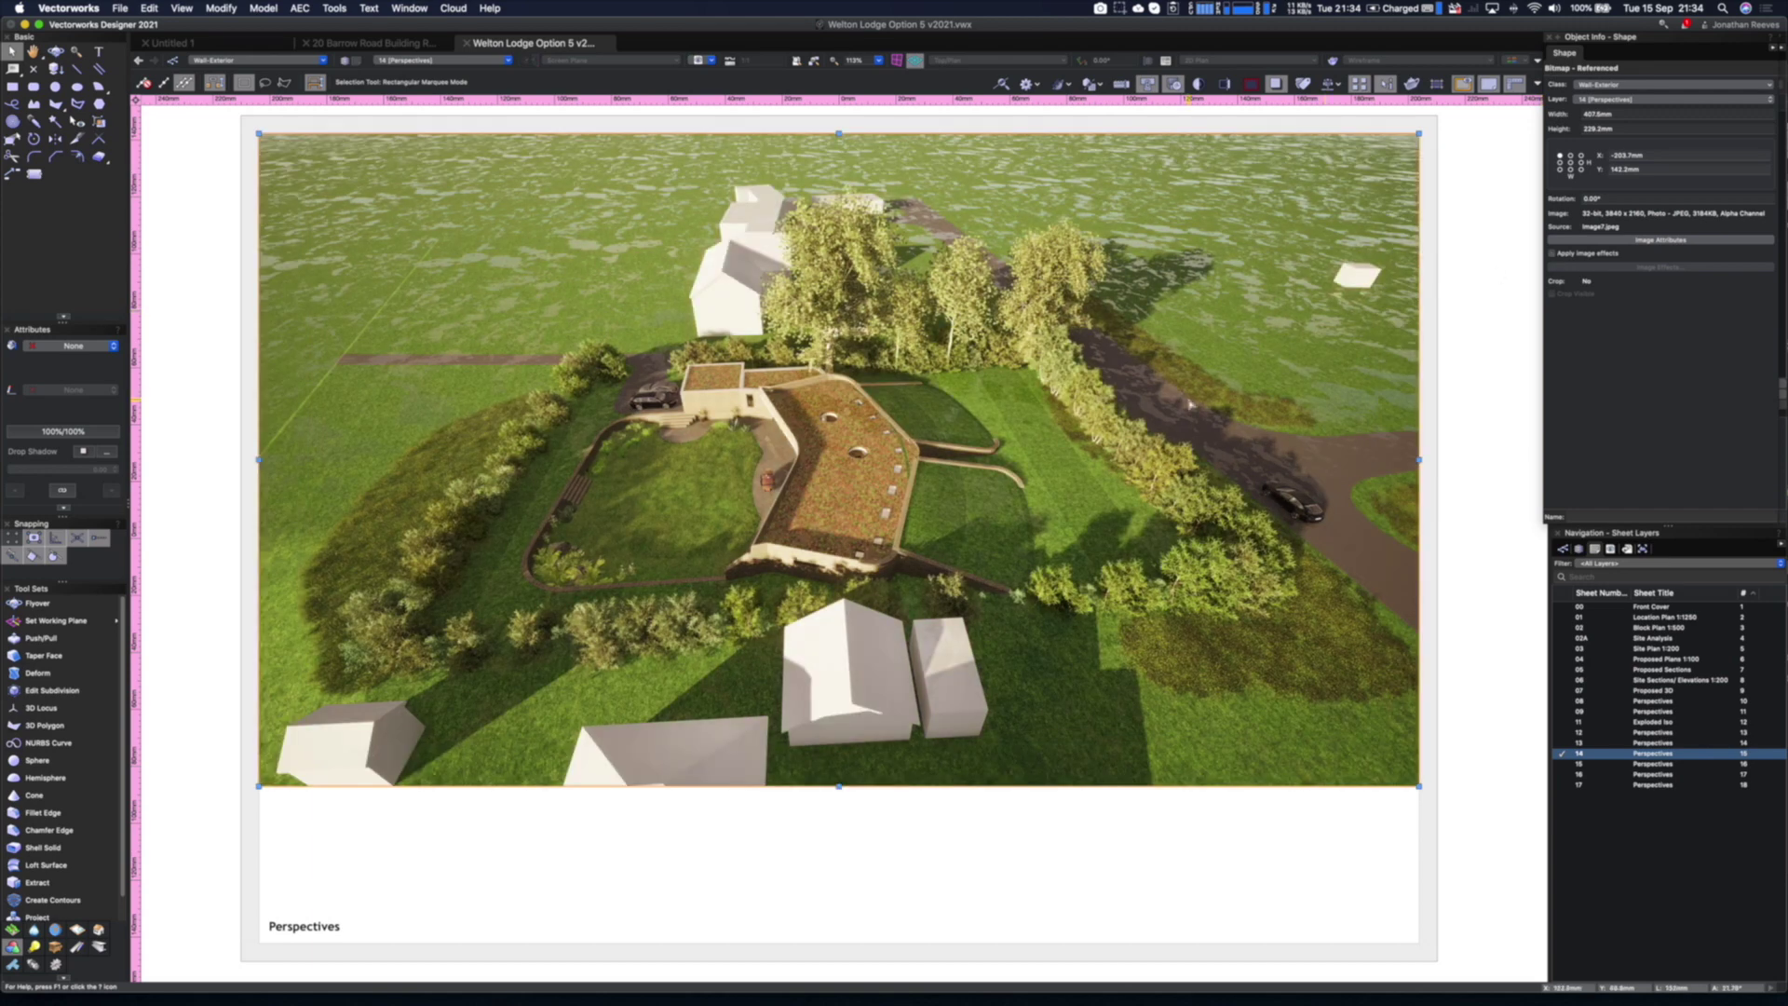
{"action": "key", "text": "c"}
{"action": "left_click_drag", "start_coordinate": [818, 464], "coordinate": [827, 448]}
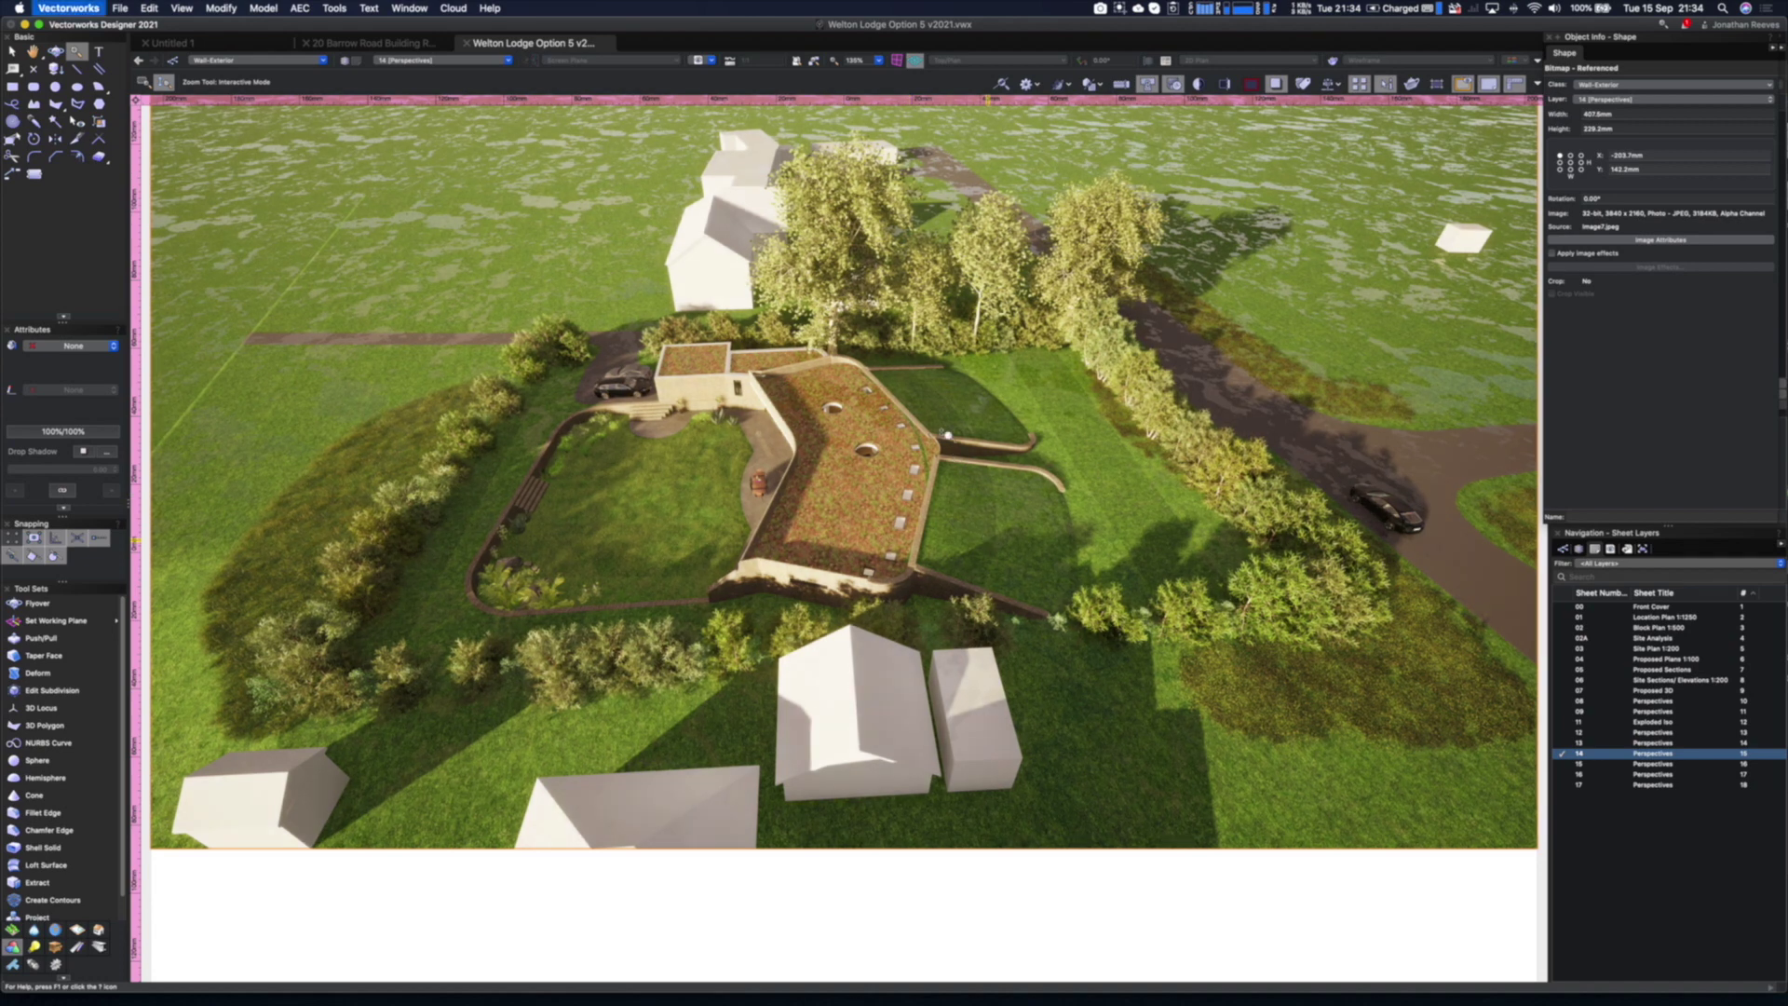
Open the Interactive Appearance Settings from the interactive preferences
{"action": "left_click", "coordinate": [84, 45]}
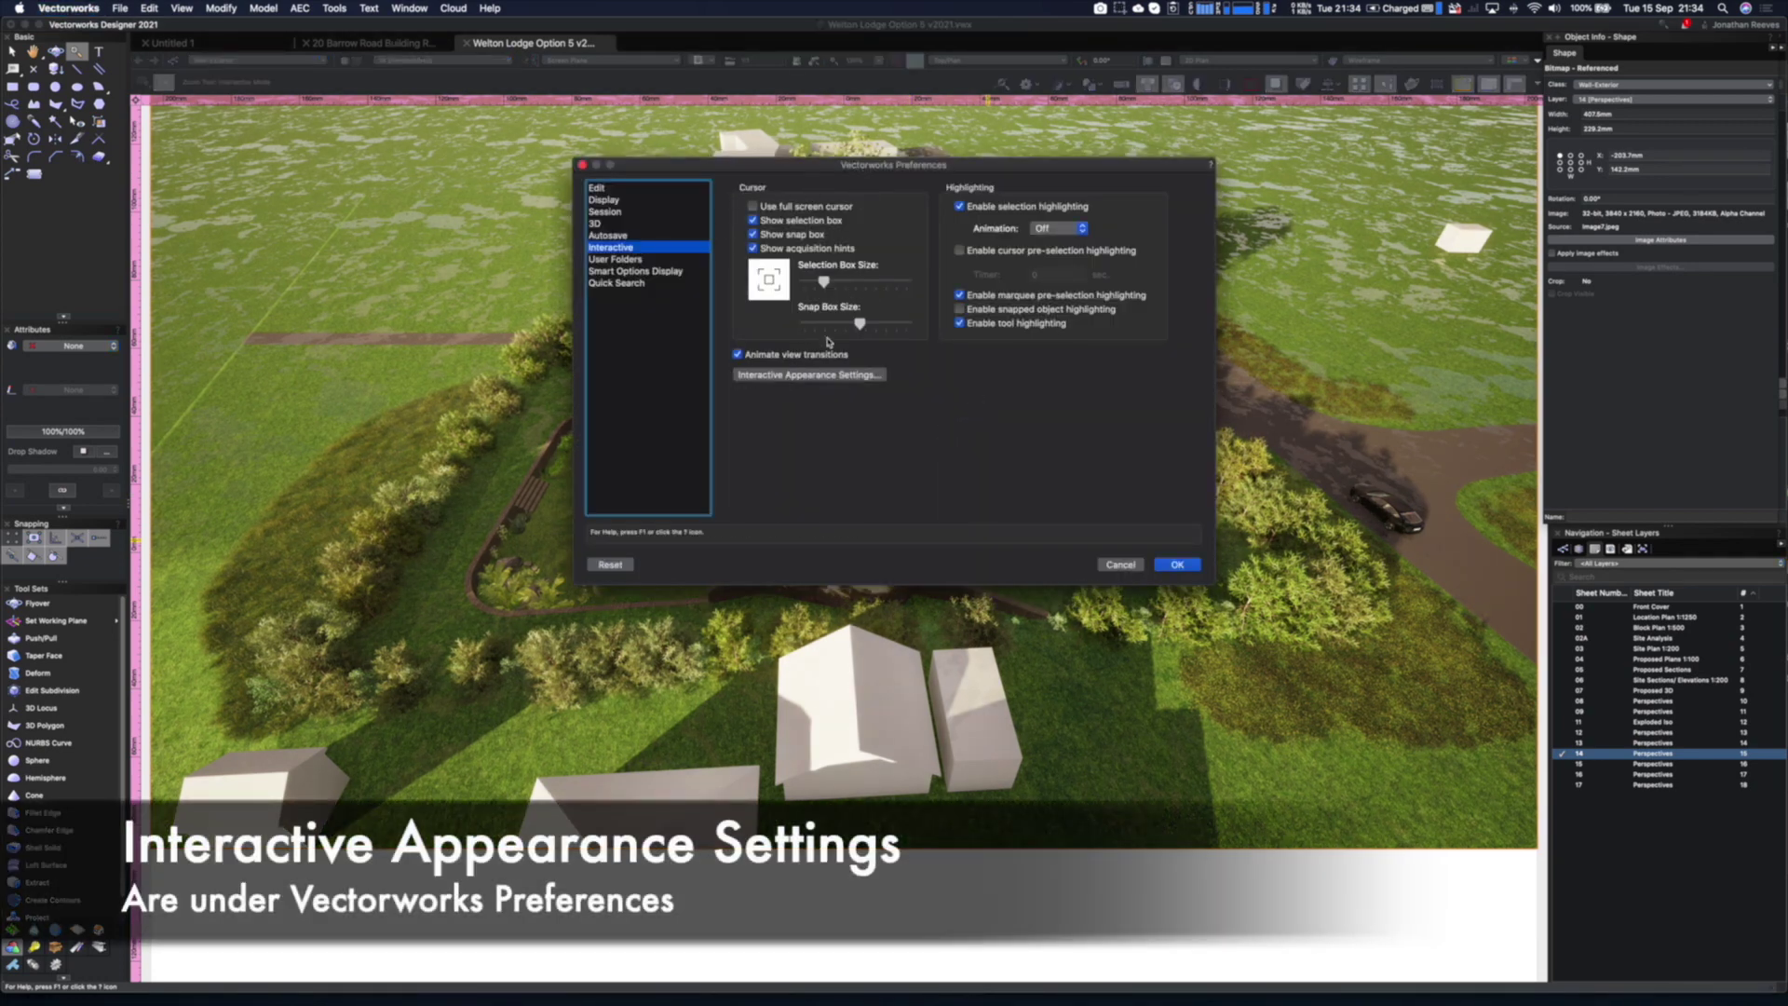
{"action": "left_click", "coordinate": [827, 378]}
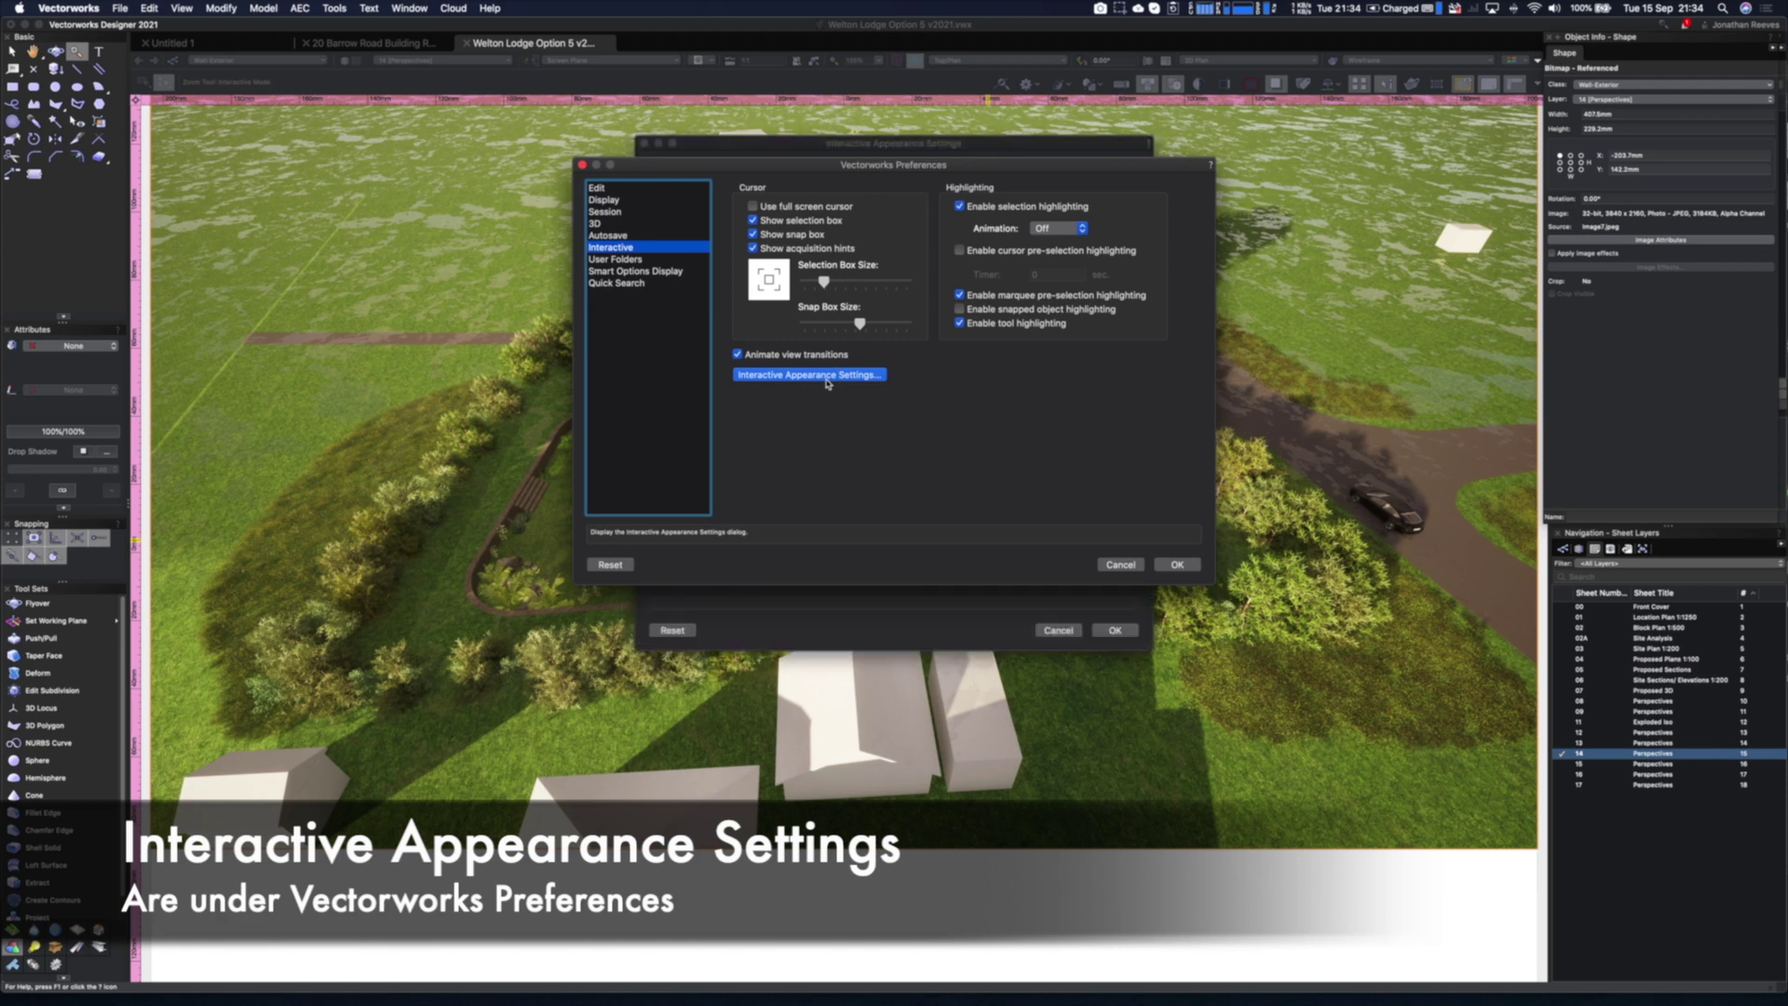